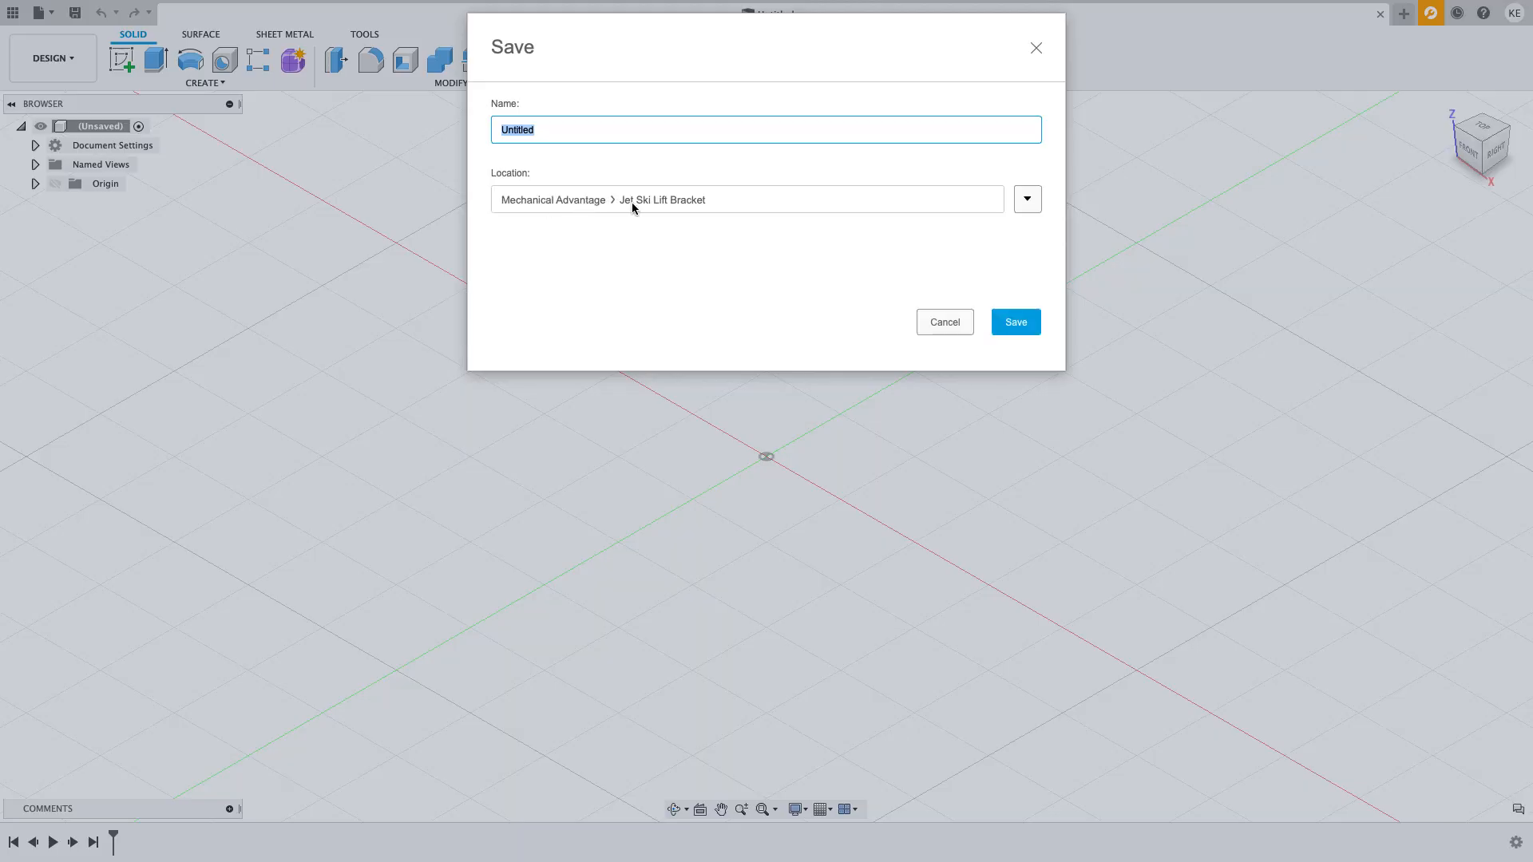
Step: Save the design as "Lift Brackets" and add a component named "Upright Tube" under the top-level assembly
type("Lift Brackets")
left_click(1011, 323)
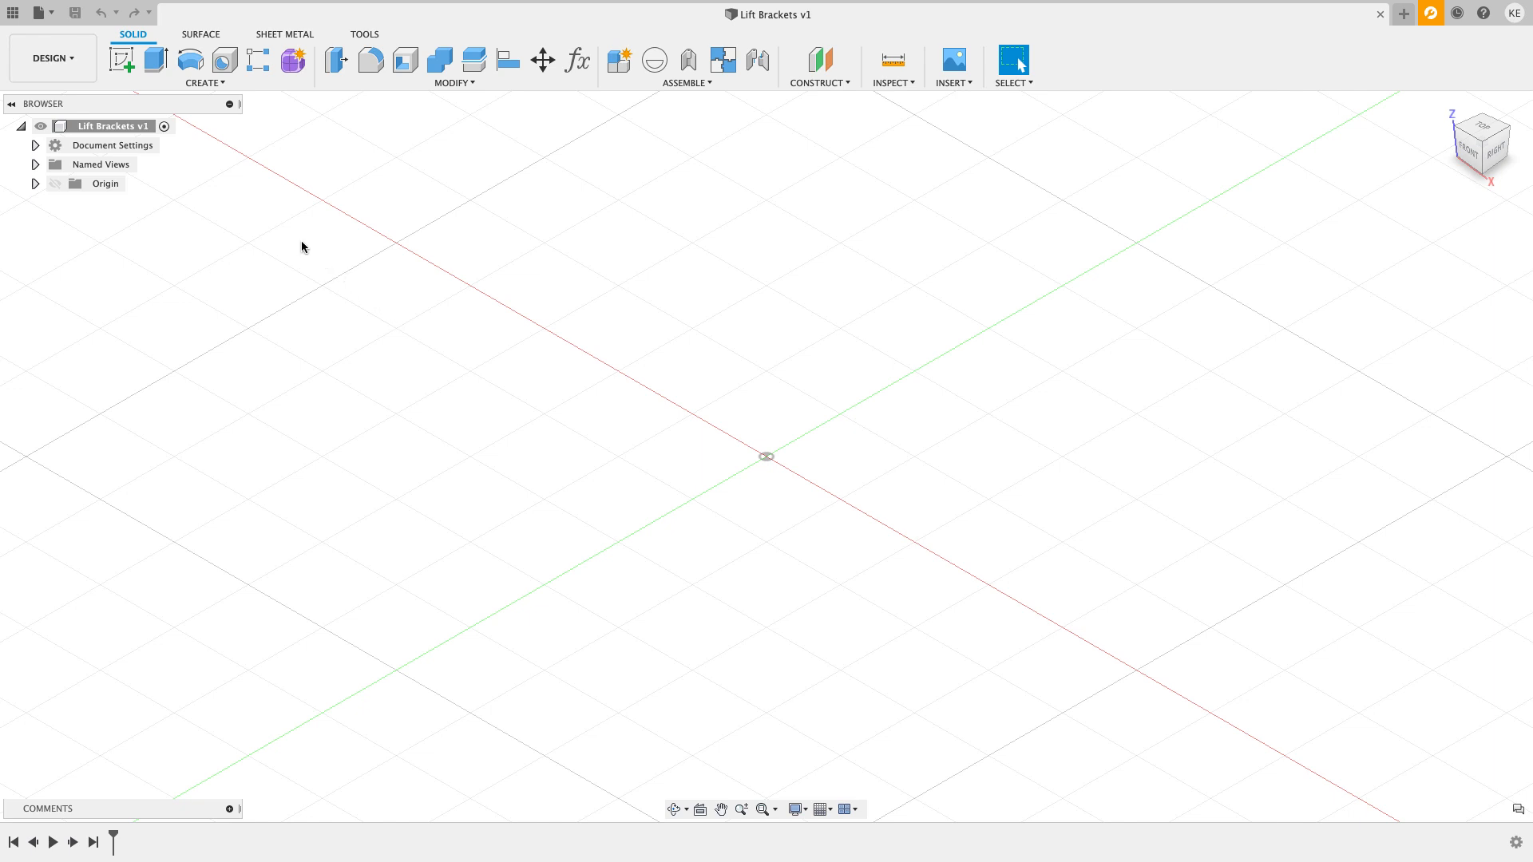
right_click(131, 125)
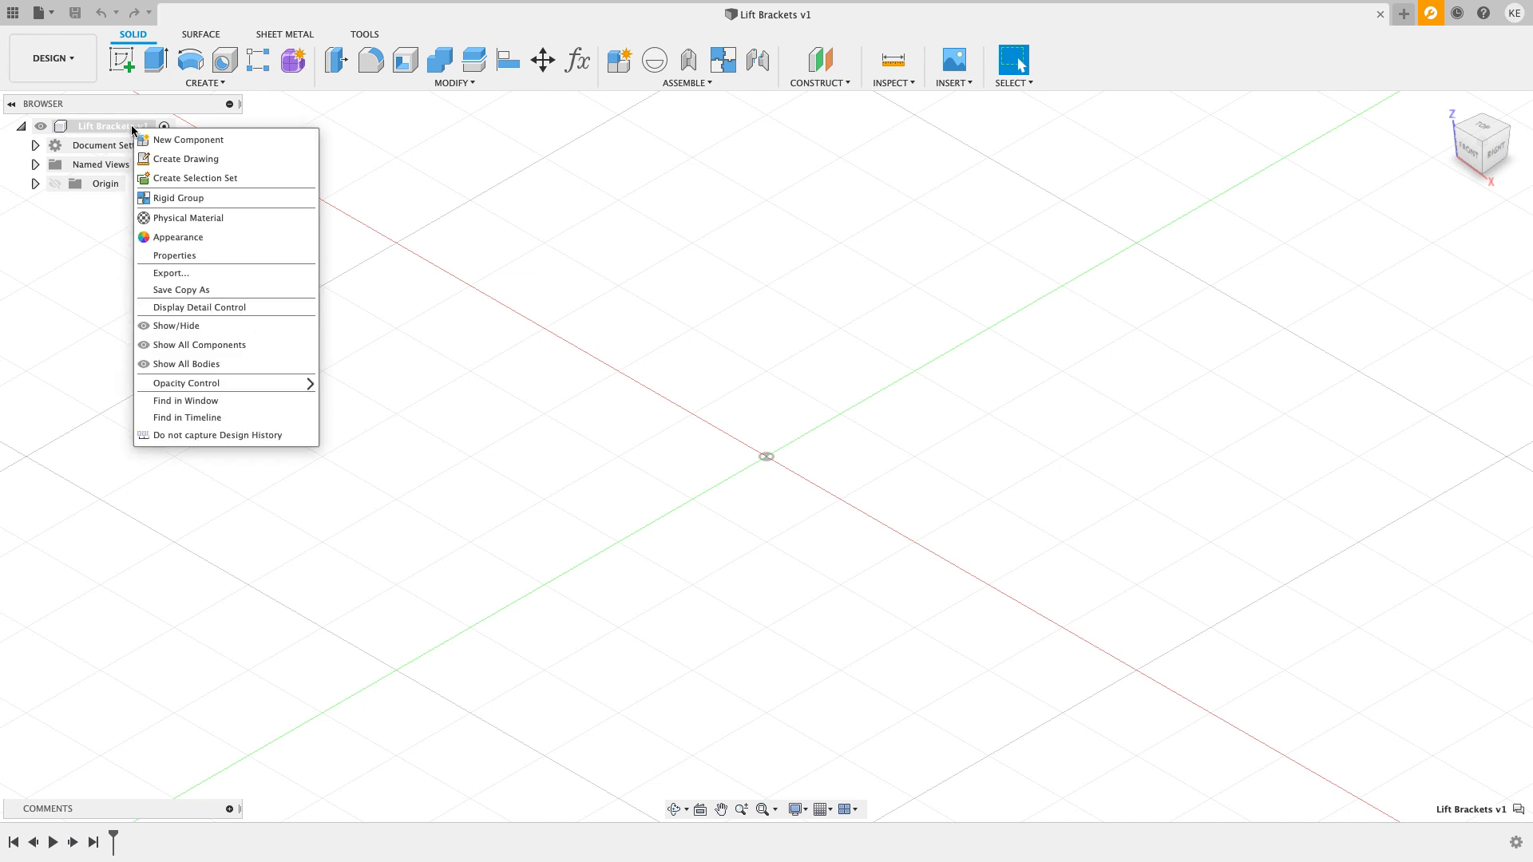
left_click(160, 137)
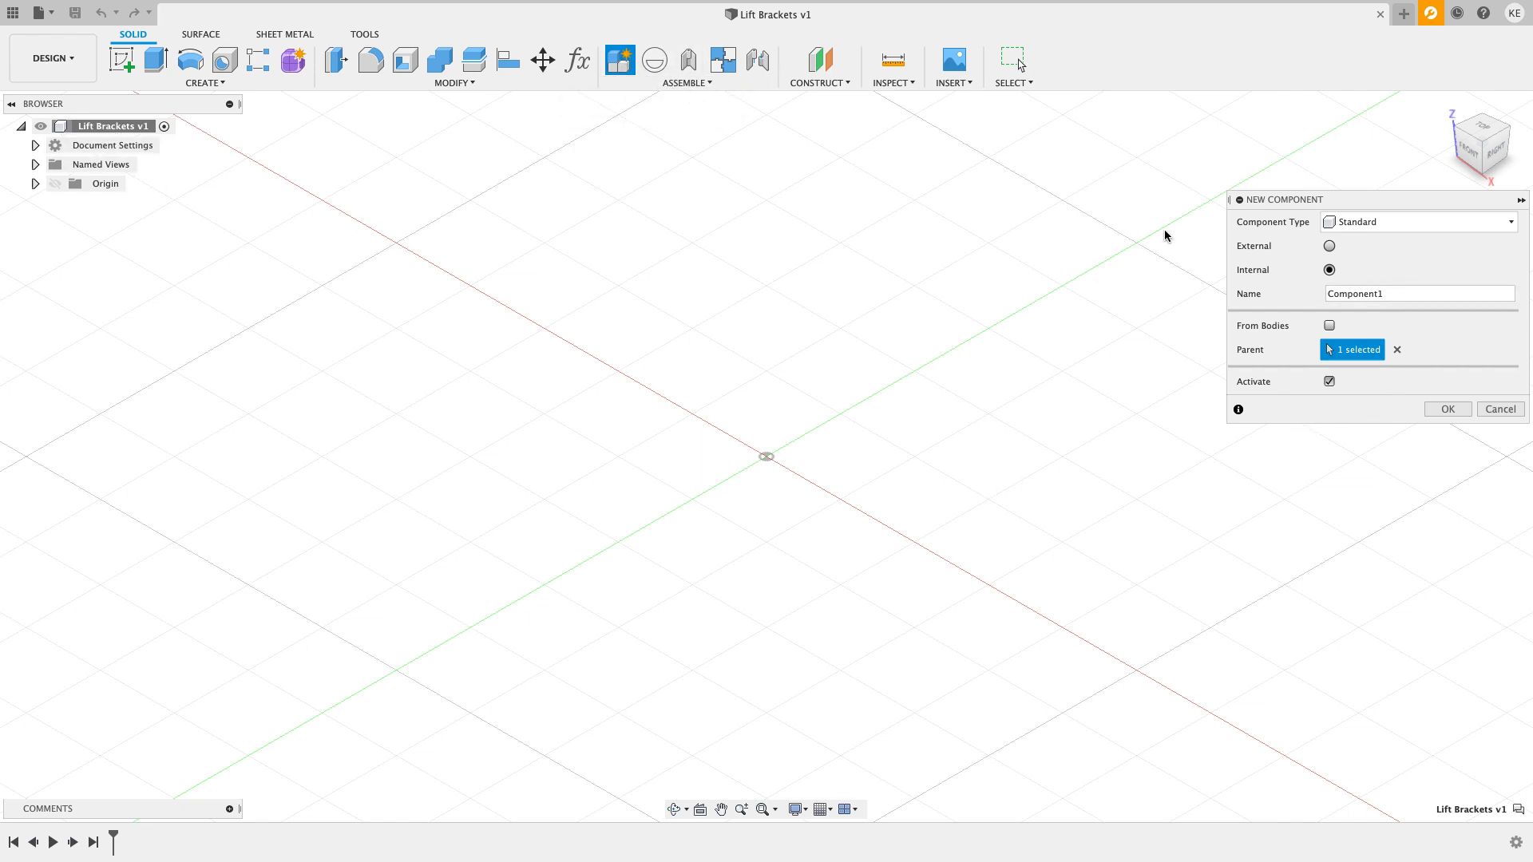
double_click(1401, 293)
type("Upright Tube")
left_click(1445, 409)
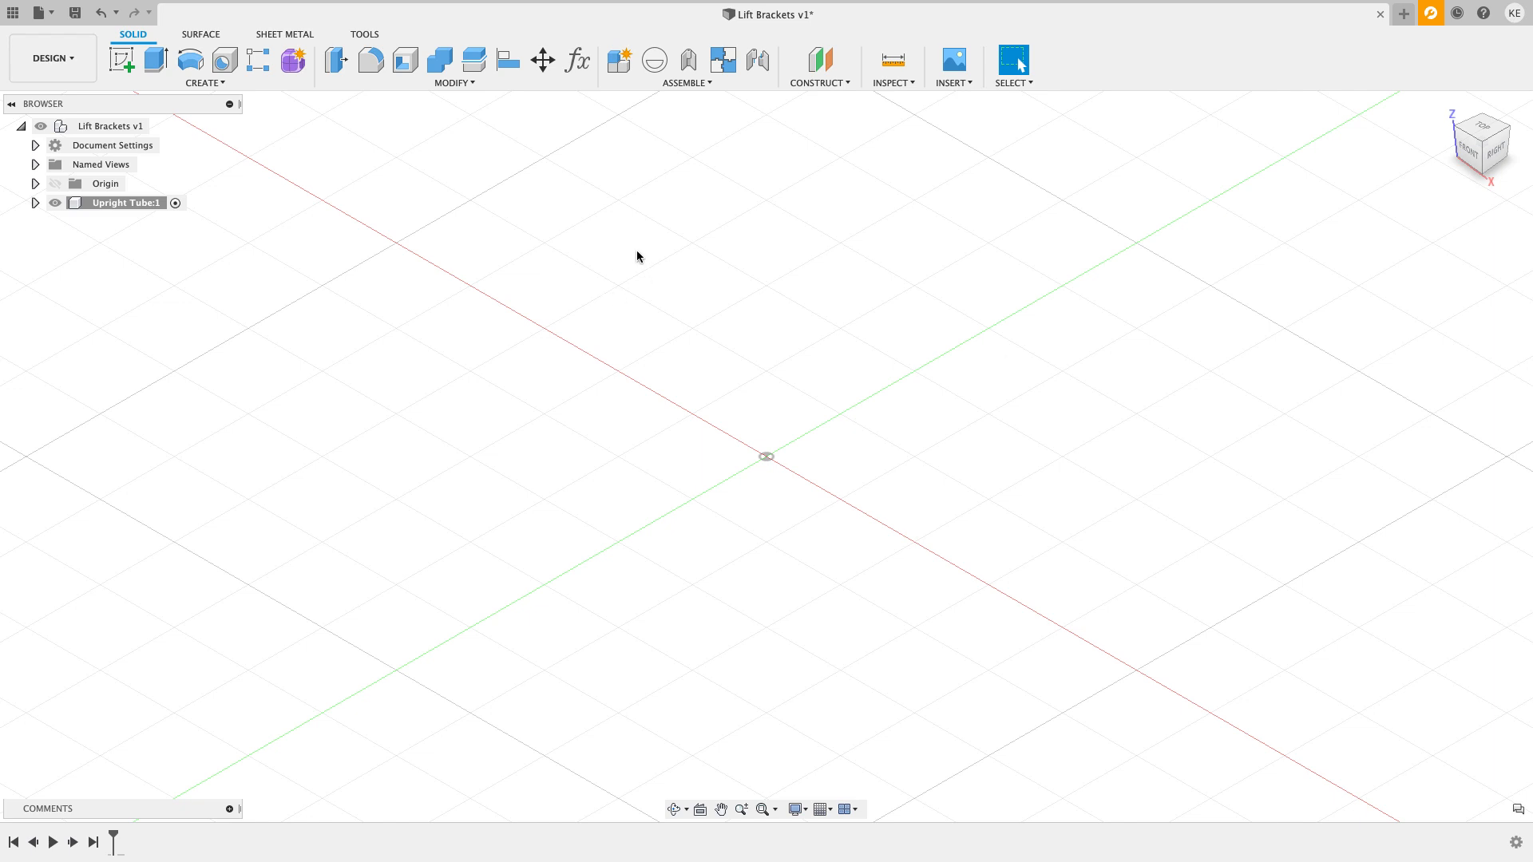
Step: Create a rigid as-built joint between the Upright Tube component and the design origin
left_click(691, 84)
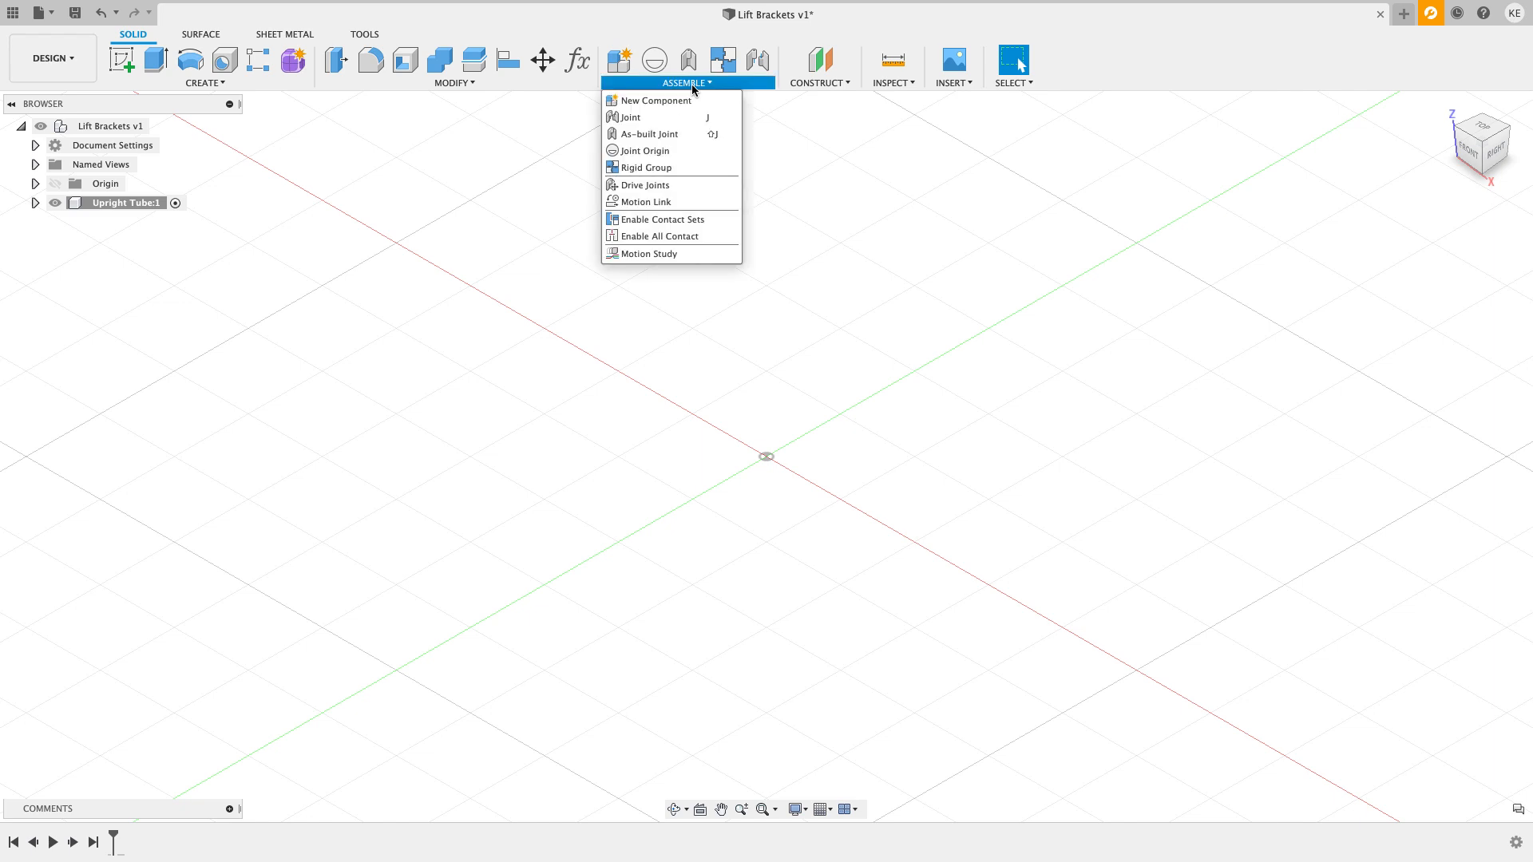
left_click(678, 132)
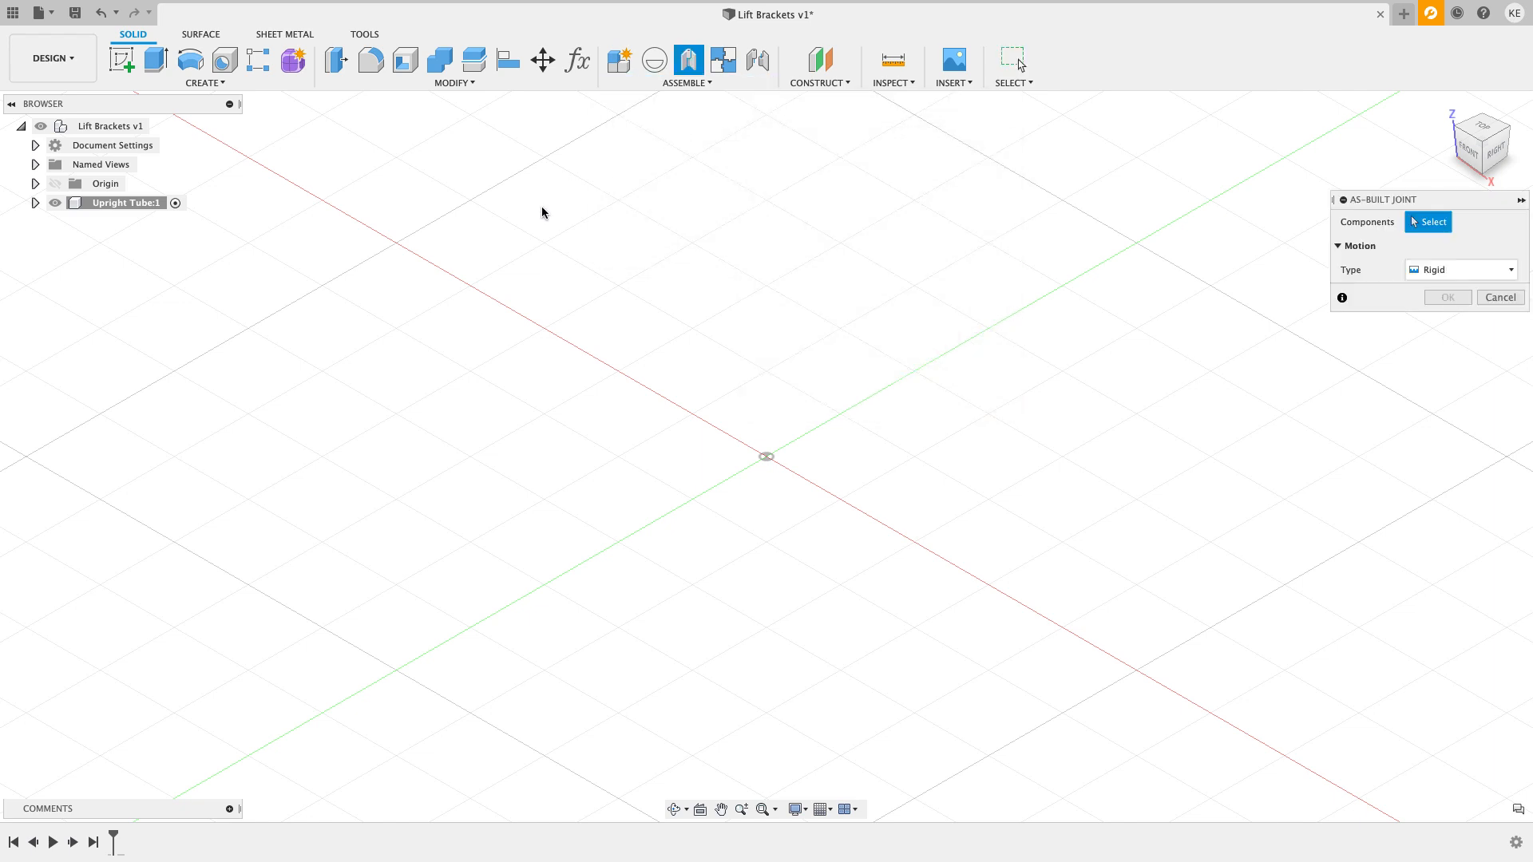
left_click(120, 206)
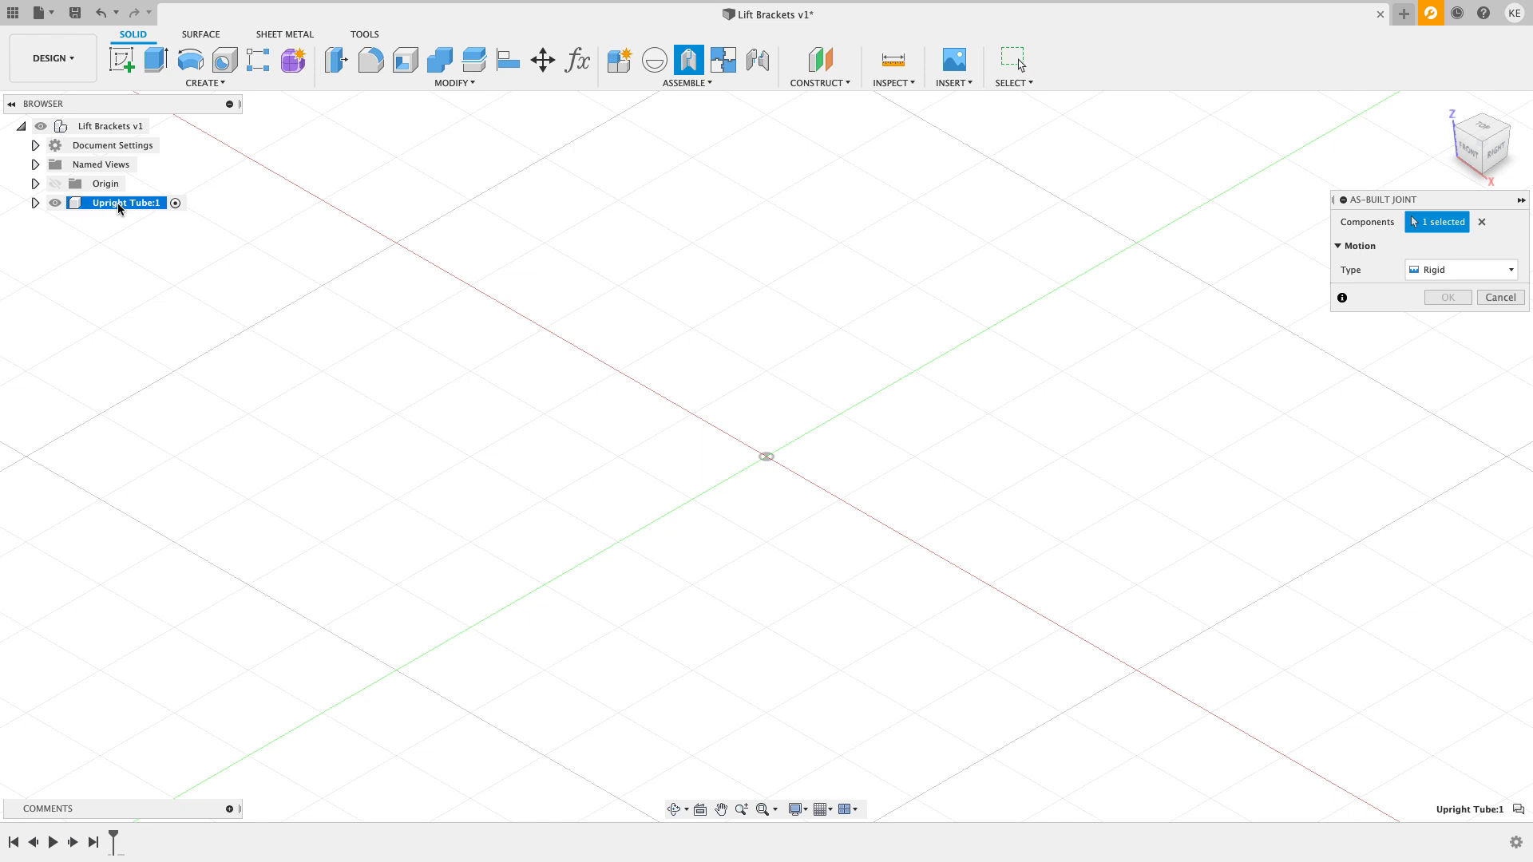
left_click(765, 456)
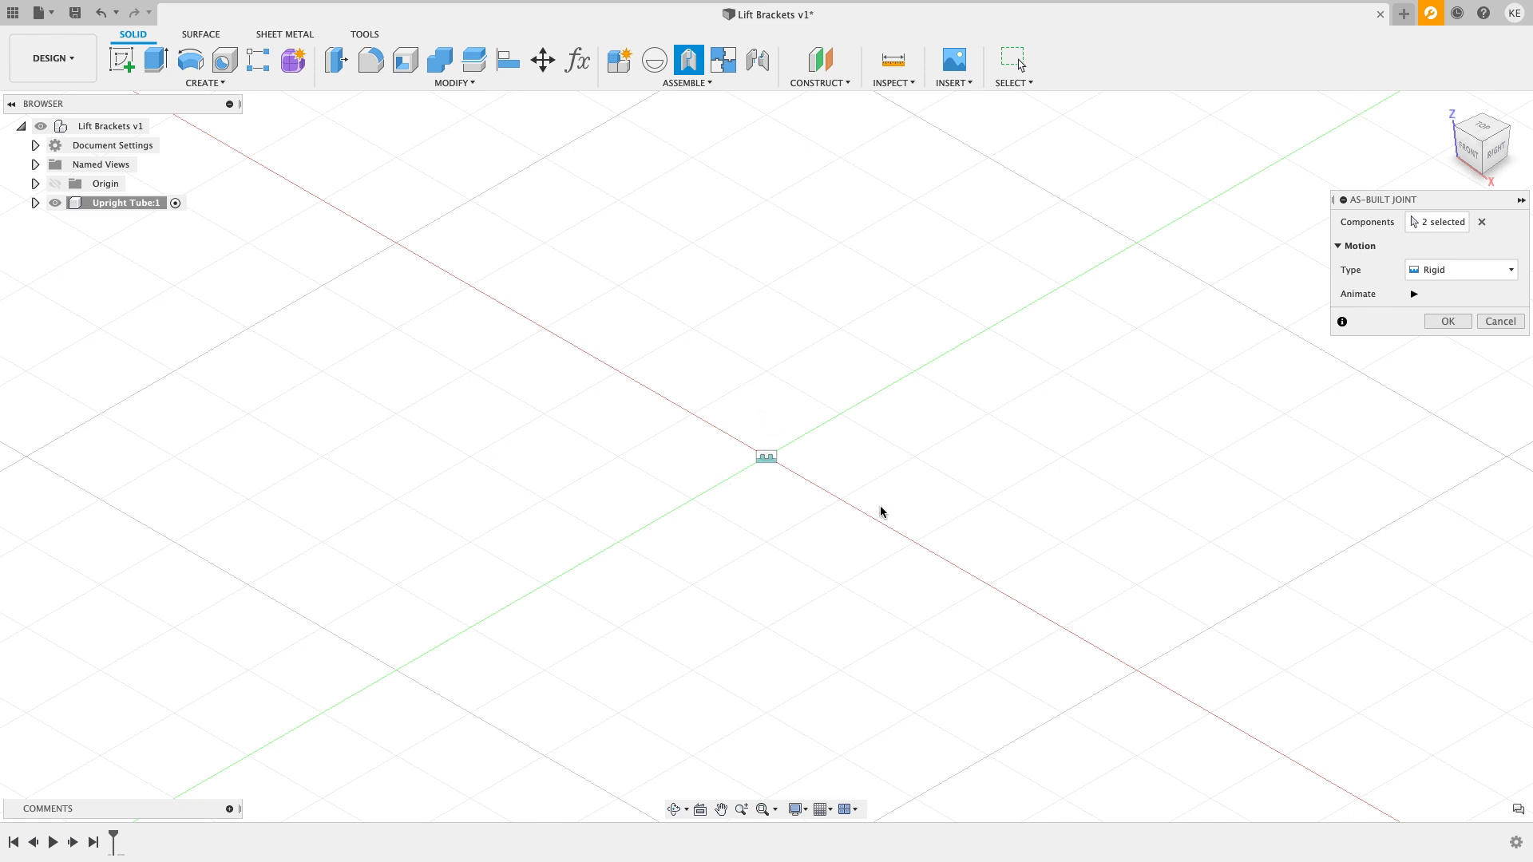
left_click(1445, 321)
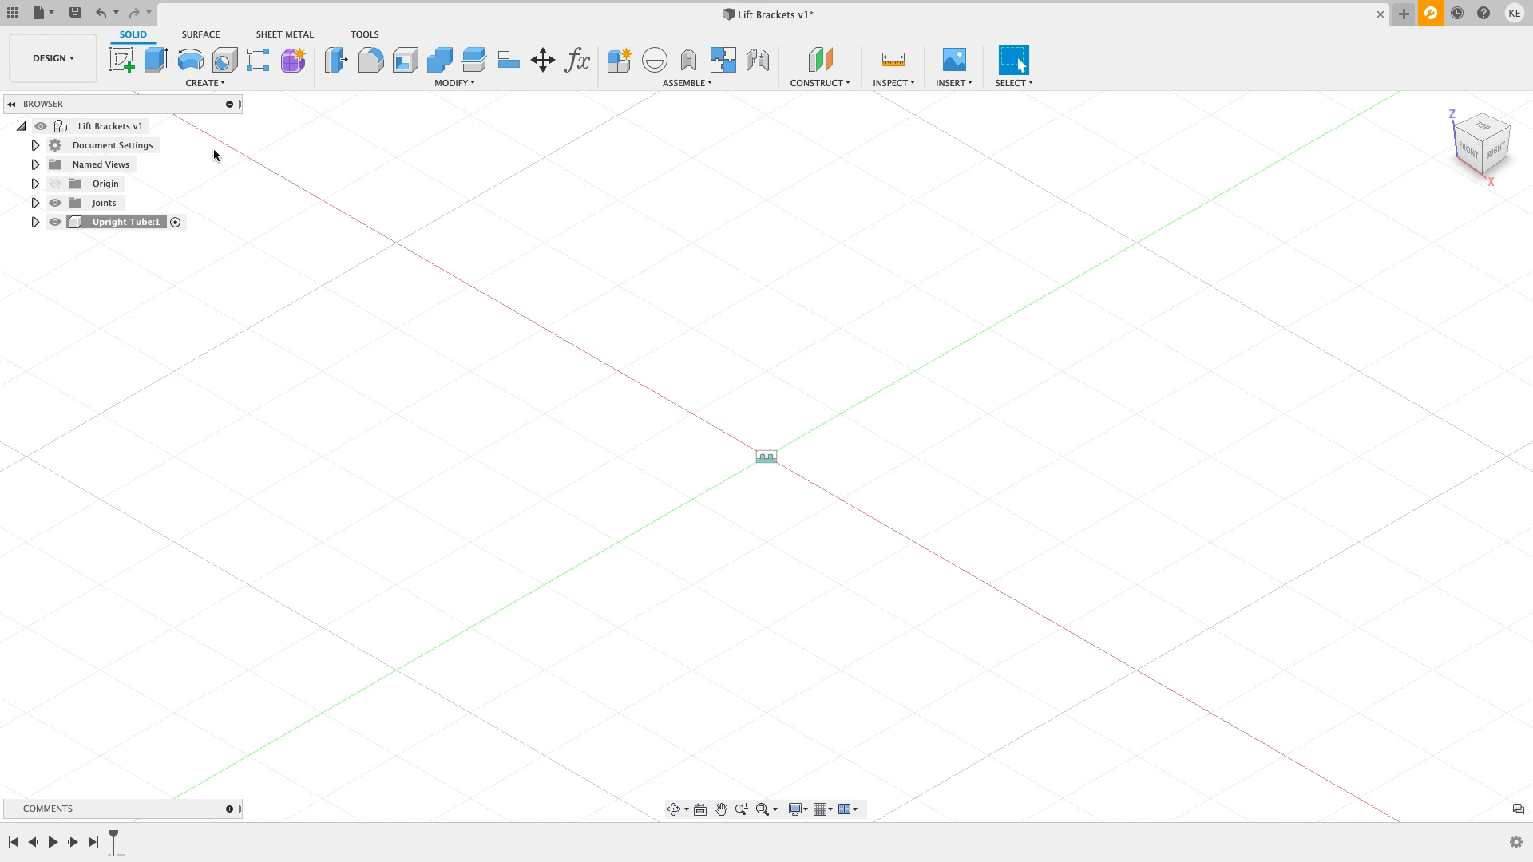
Step: Sketch a center rectangle from the origin on the horizontal plane, 2 in high and about 2.23 in wide
left_click(122, 60)
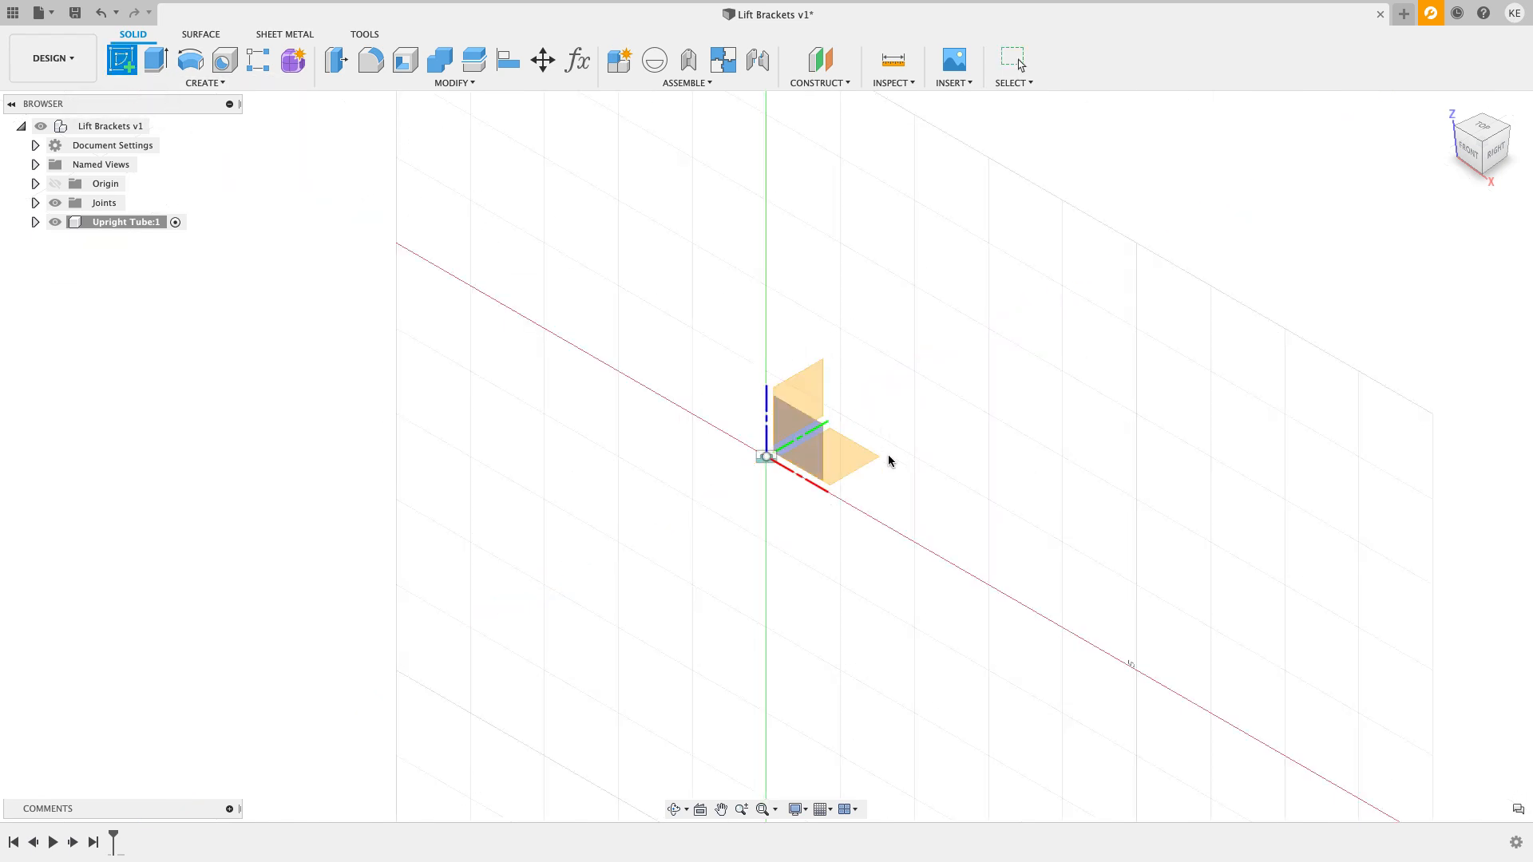
left_click(855, 457)
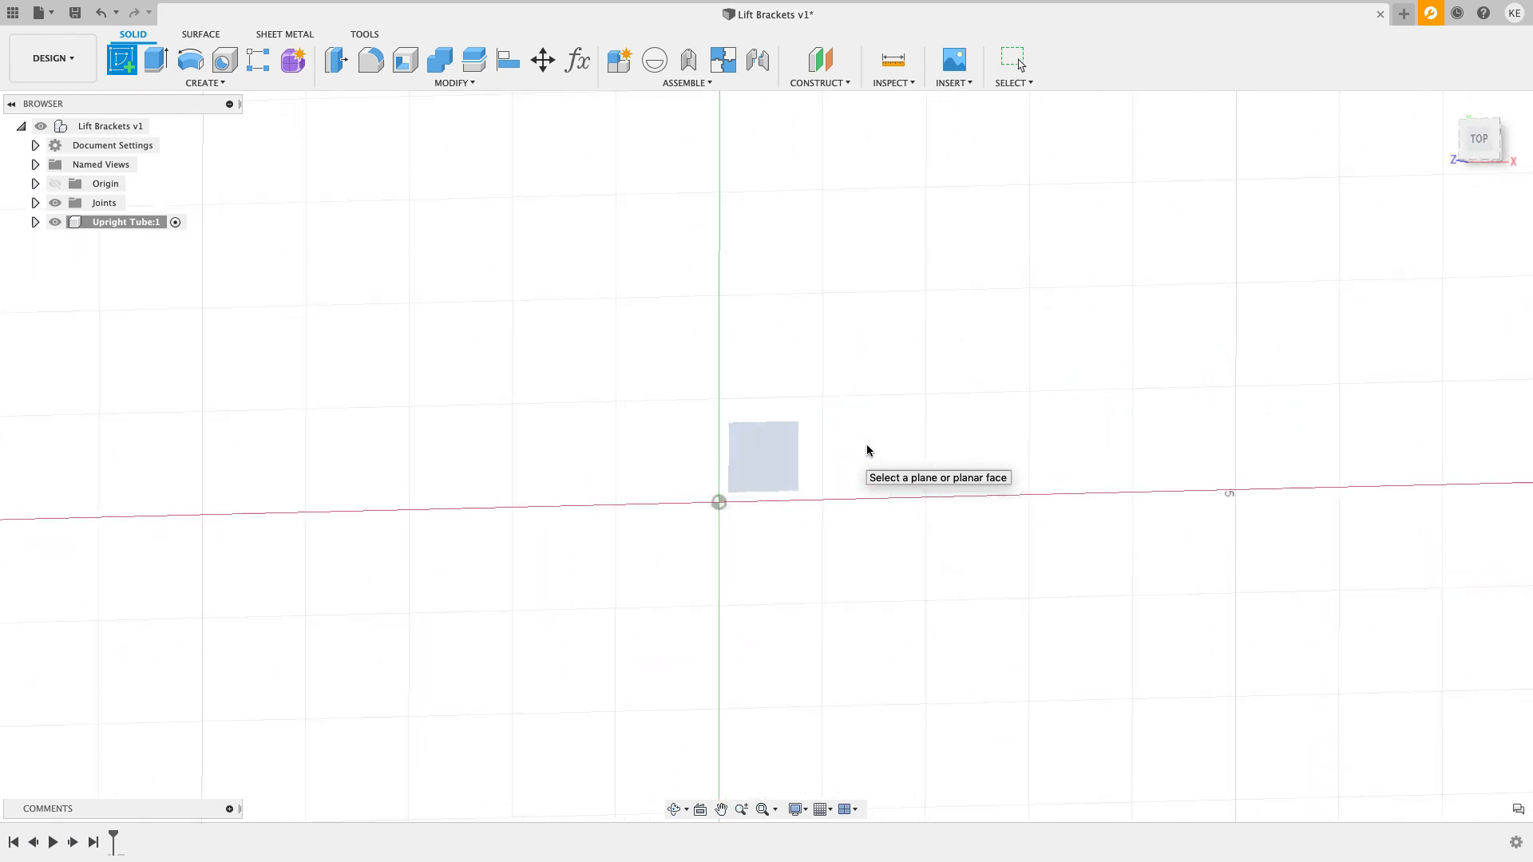
left_click(198, 84)
mouse_move(186, 118)
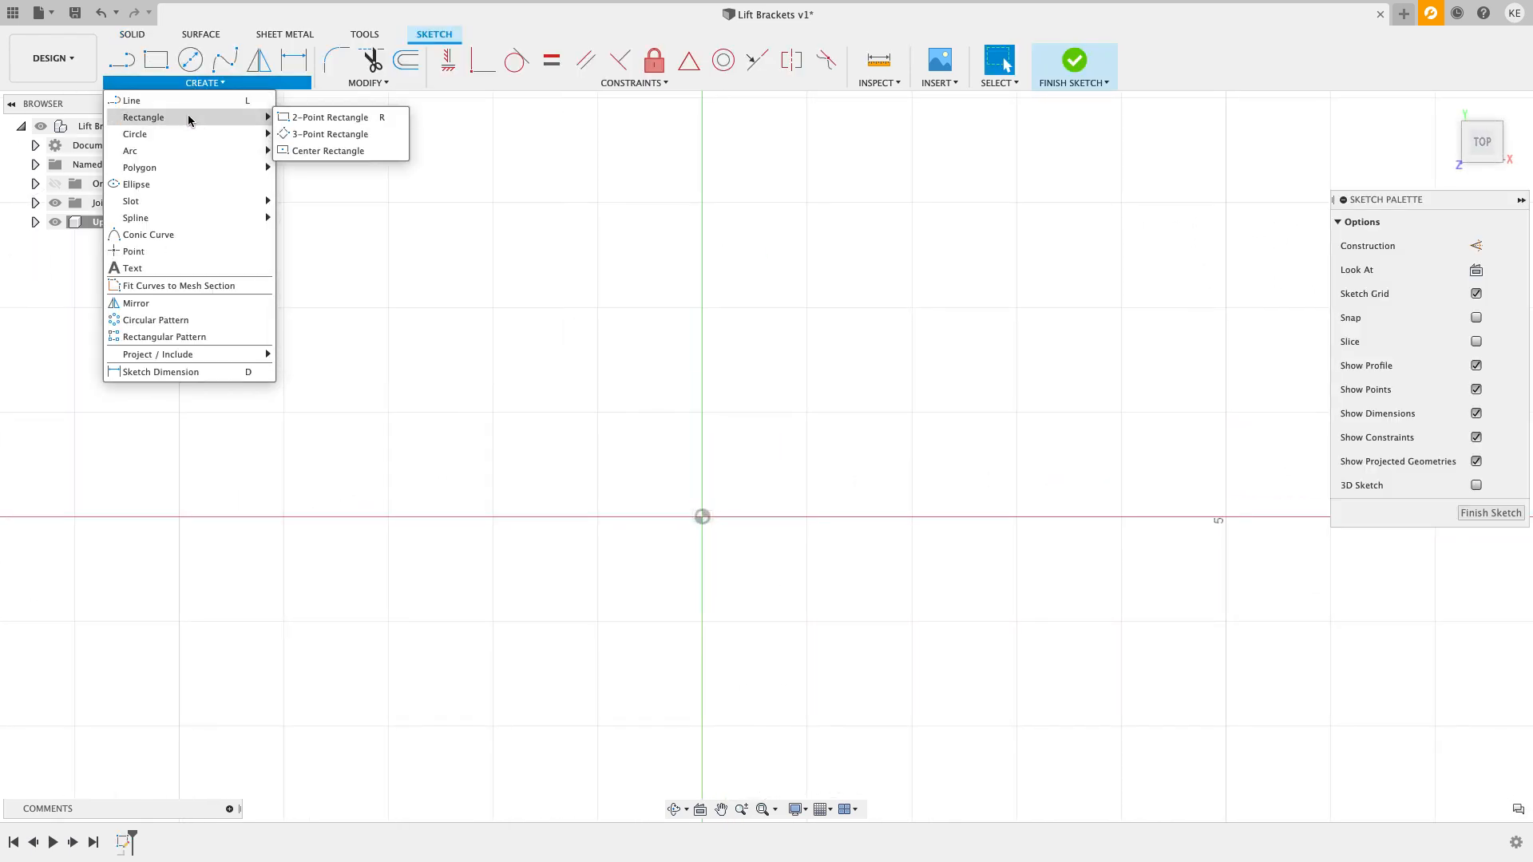
left_click(324, 151)
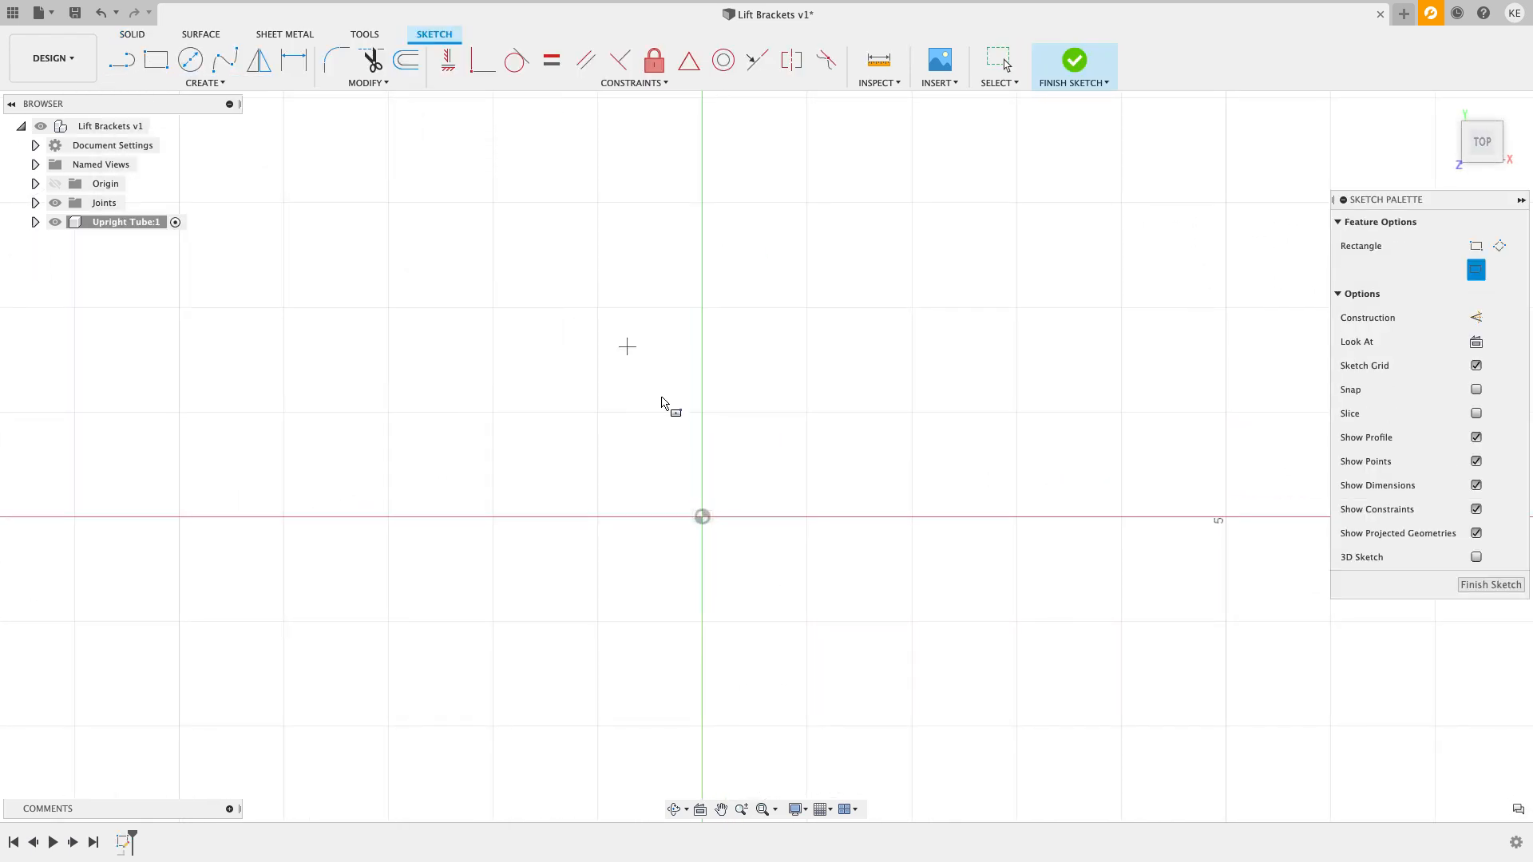
left_click(701, 518)
type("2")
key("Tab")
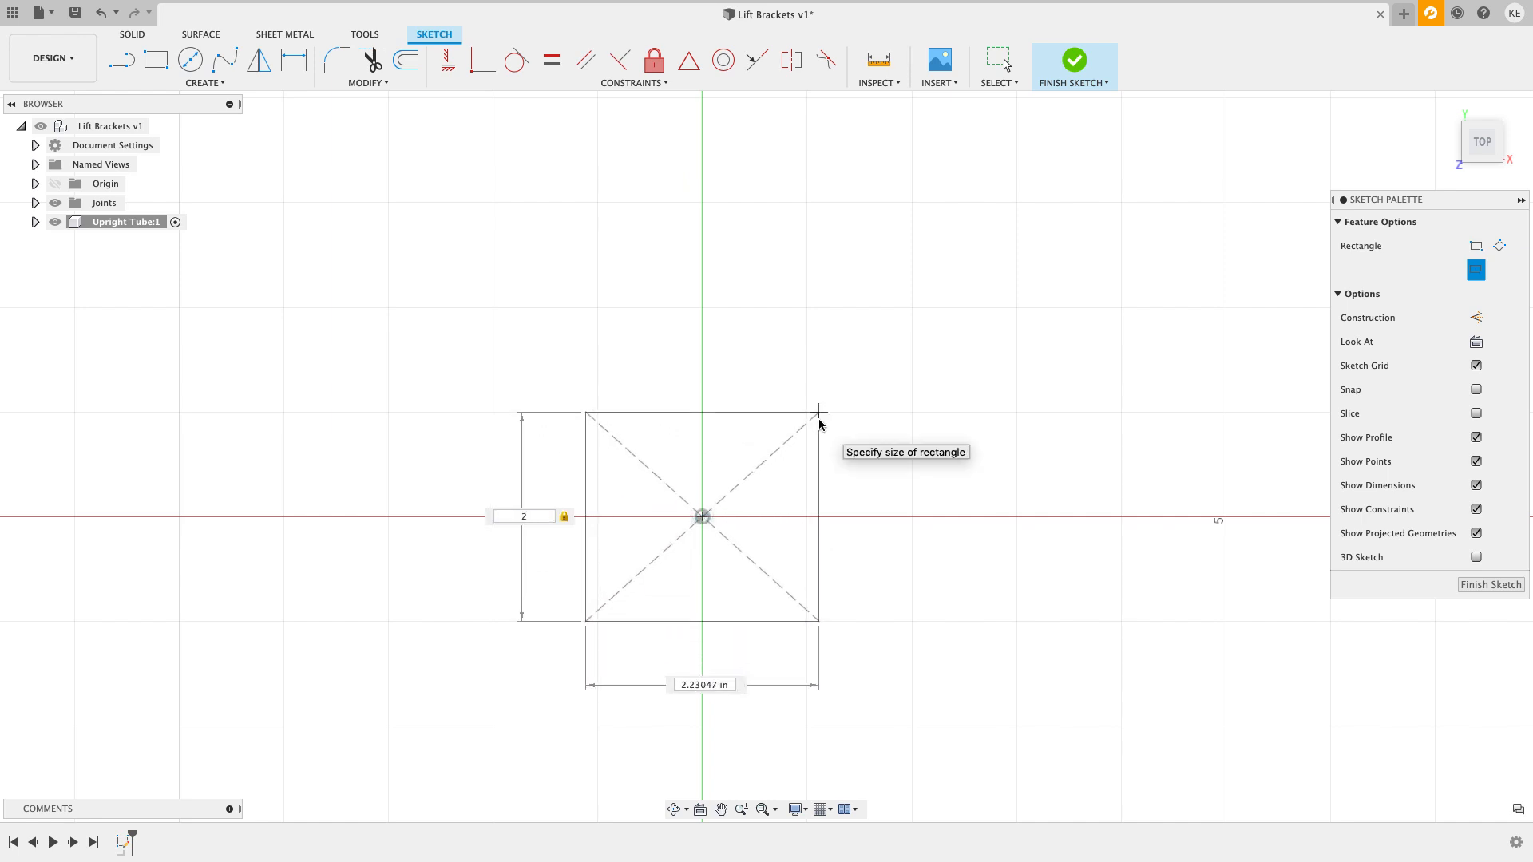
left_click(819, 424)
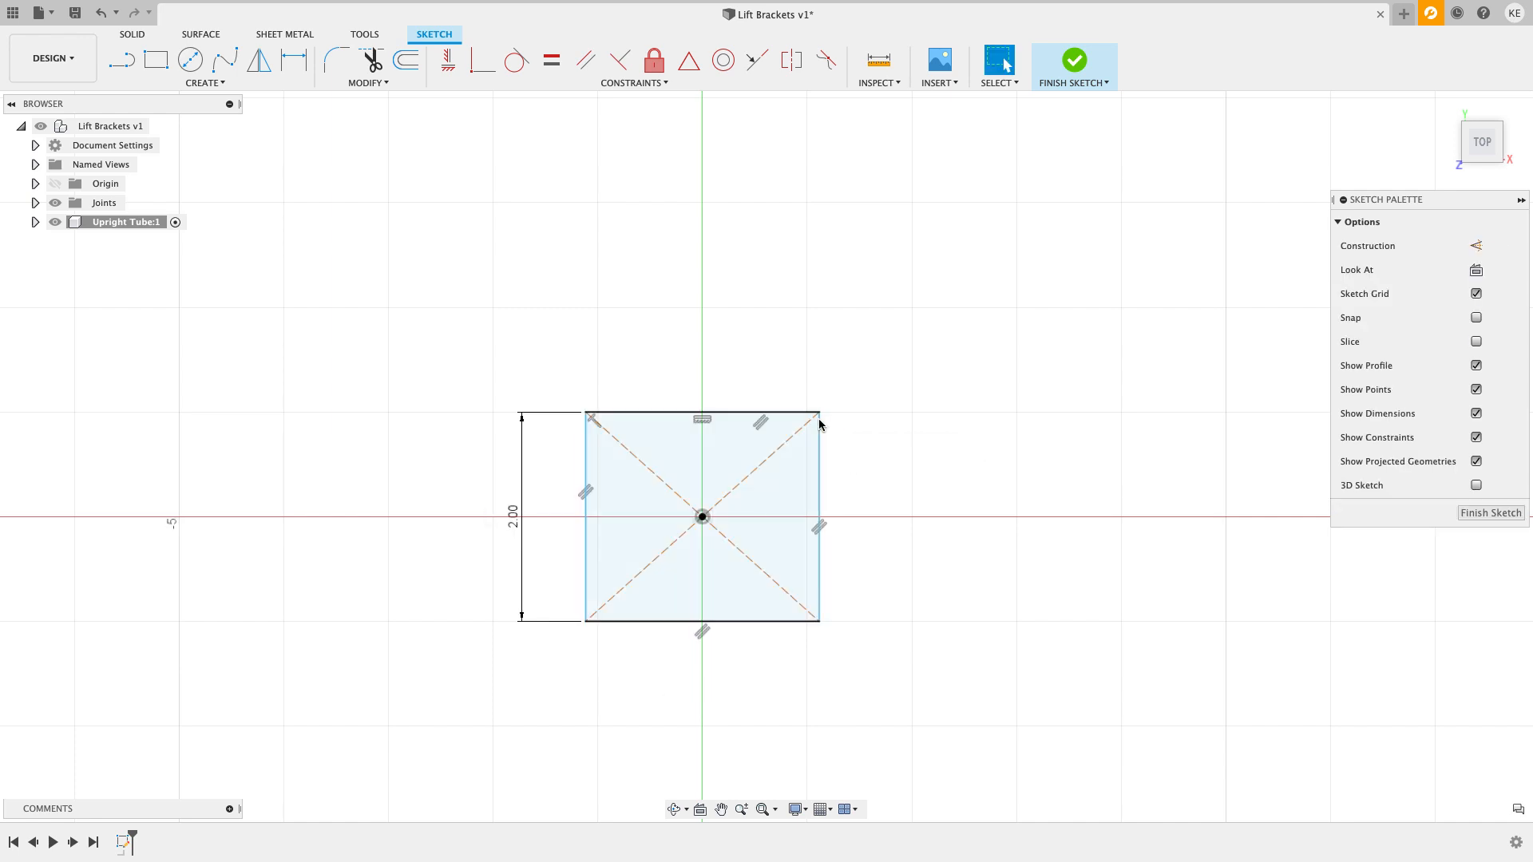
Step: Apply an Equal constraint between two adjacent sides of the rectangle to make it square, and finish the sketch
left_click(552, 60)
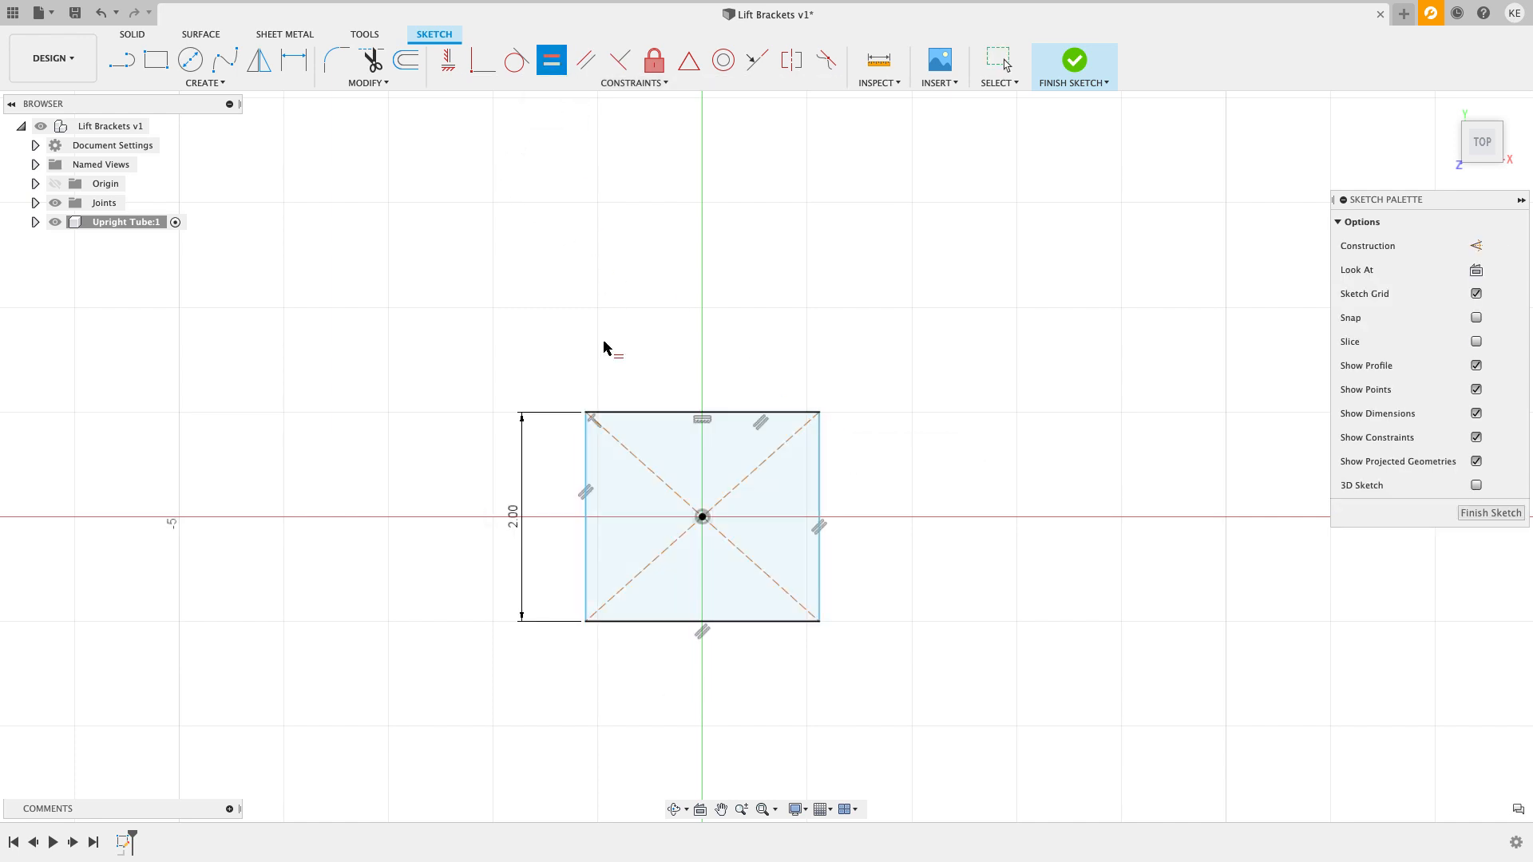
left_click(587, 484)
left_click(649, 414)
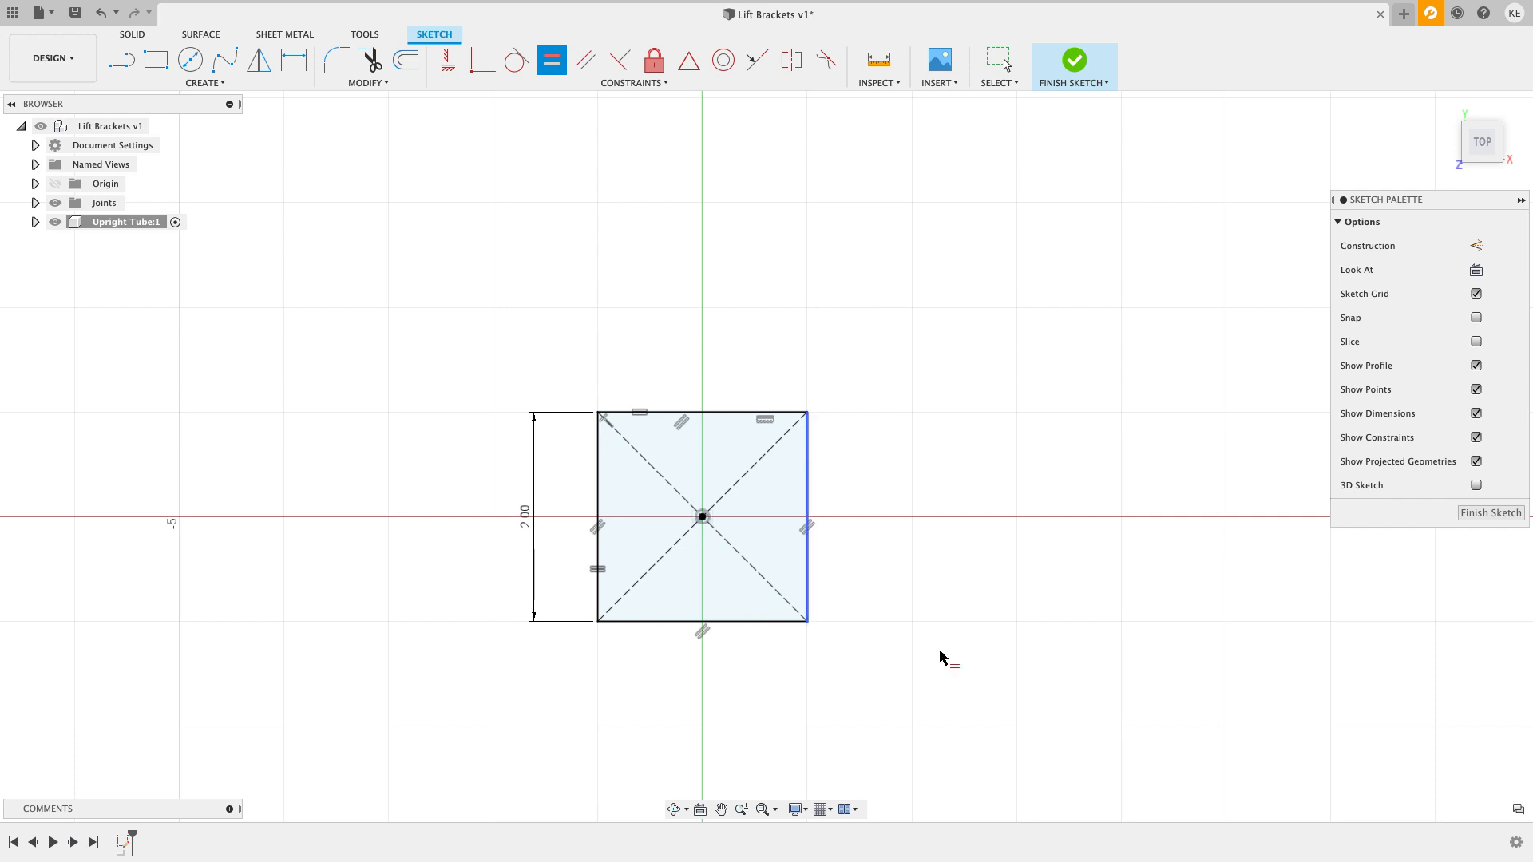
key("Escape")
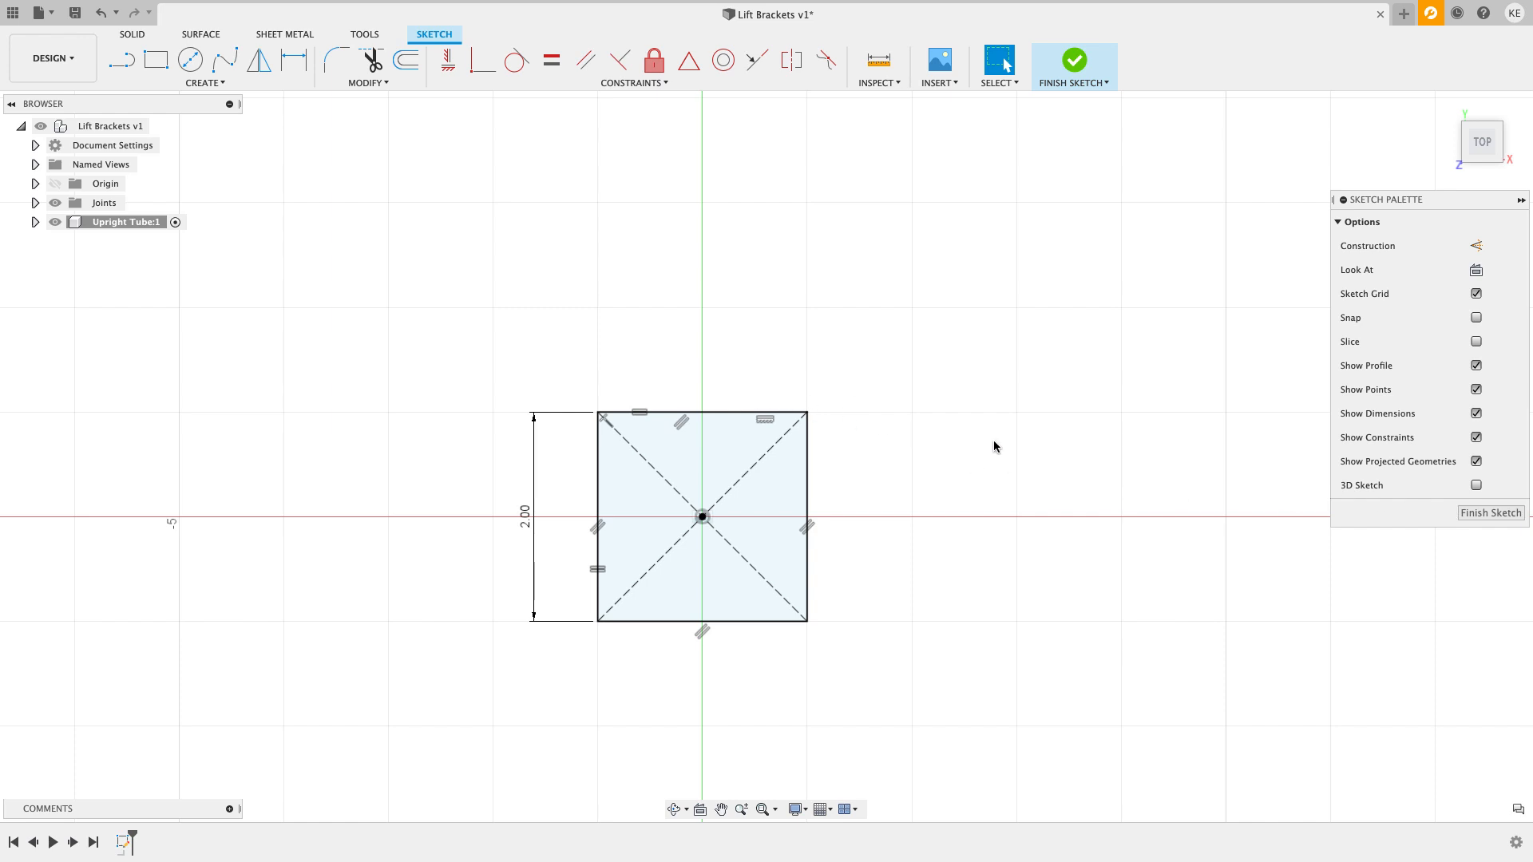
left_click(1490, 512)
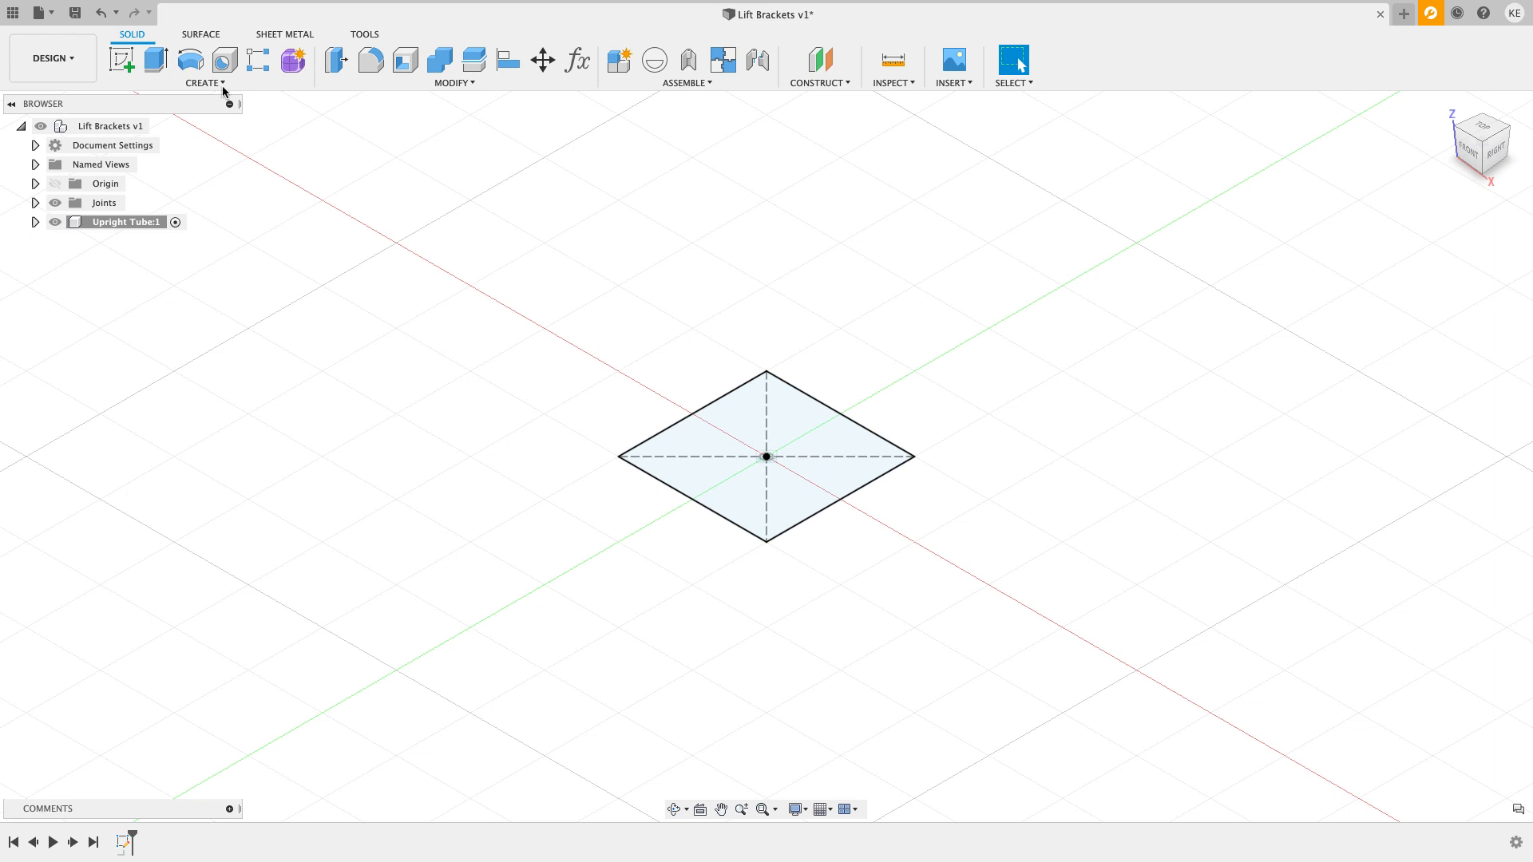
Step: Extrude the square profile symmetrically as a new body with a whole length of 4 in
left_click(156, 60)
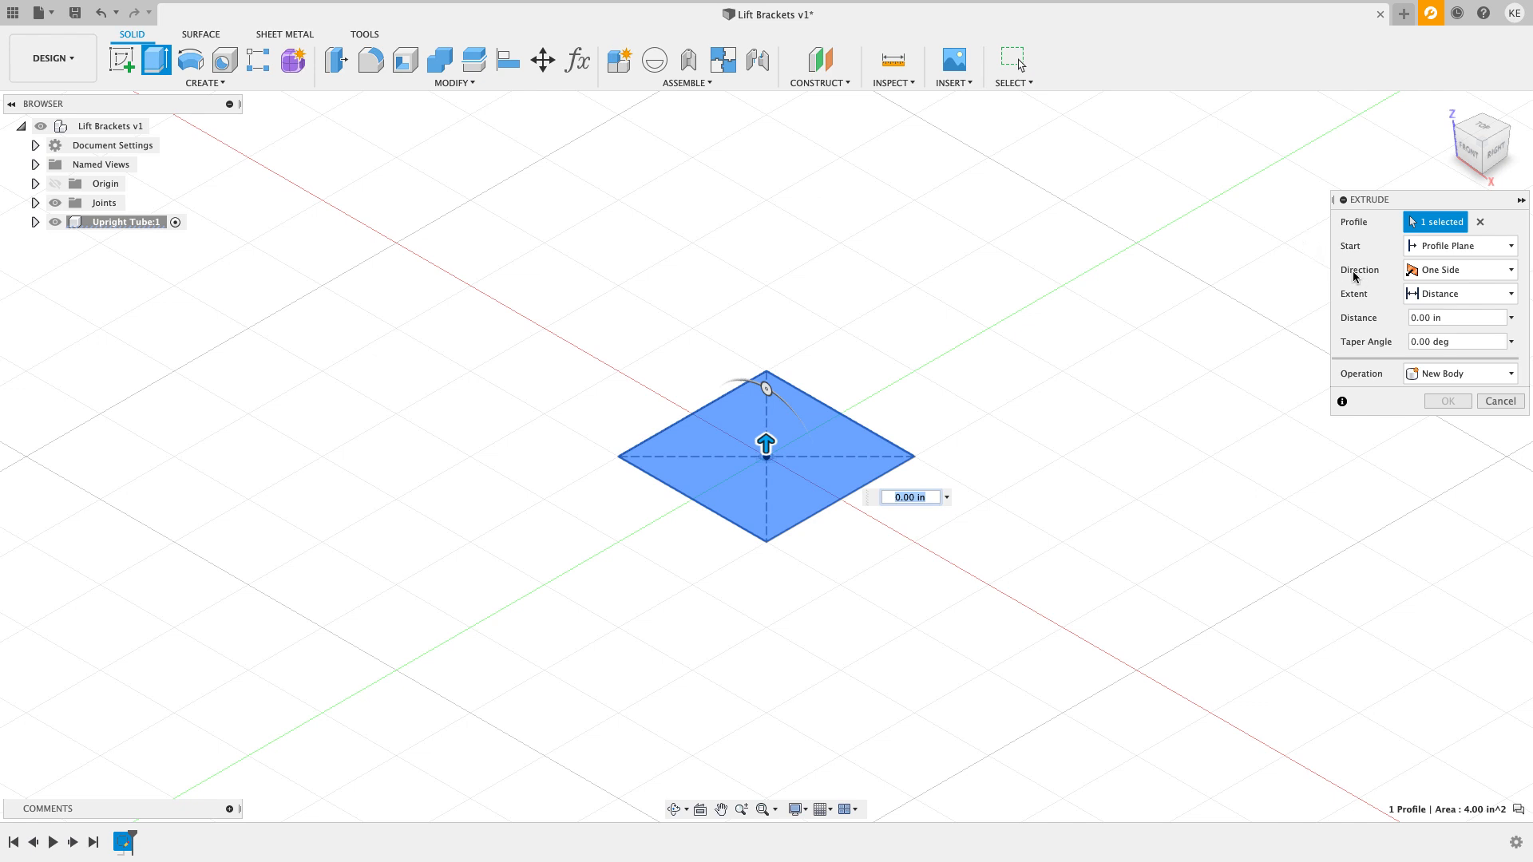
left_click(1448, 270)
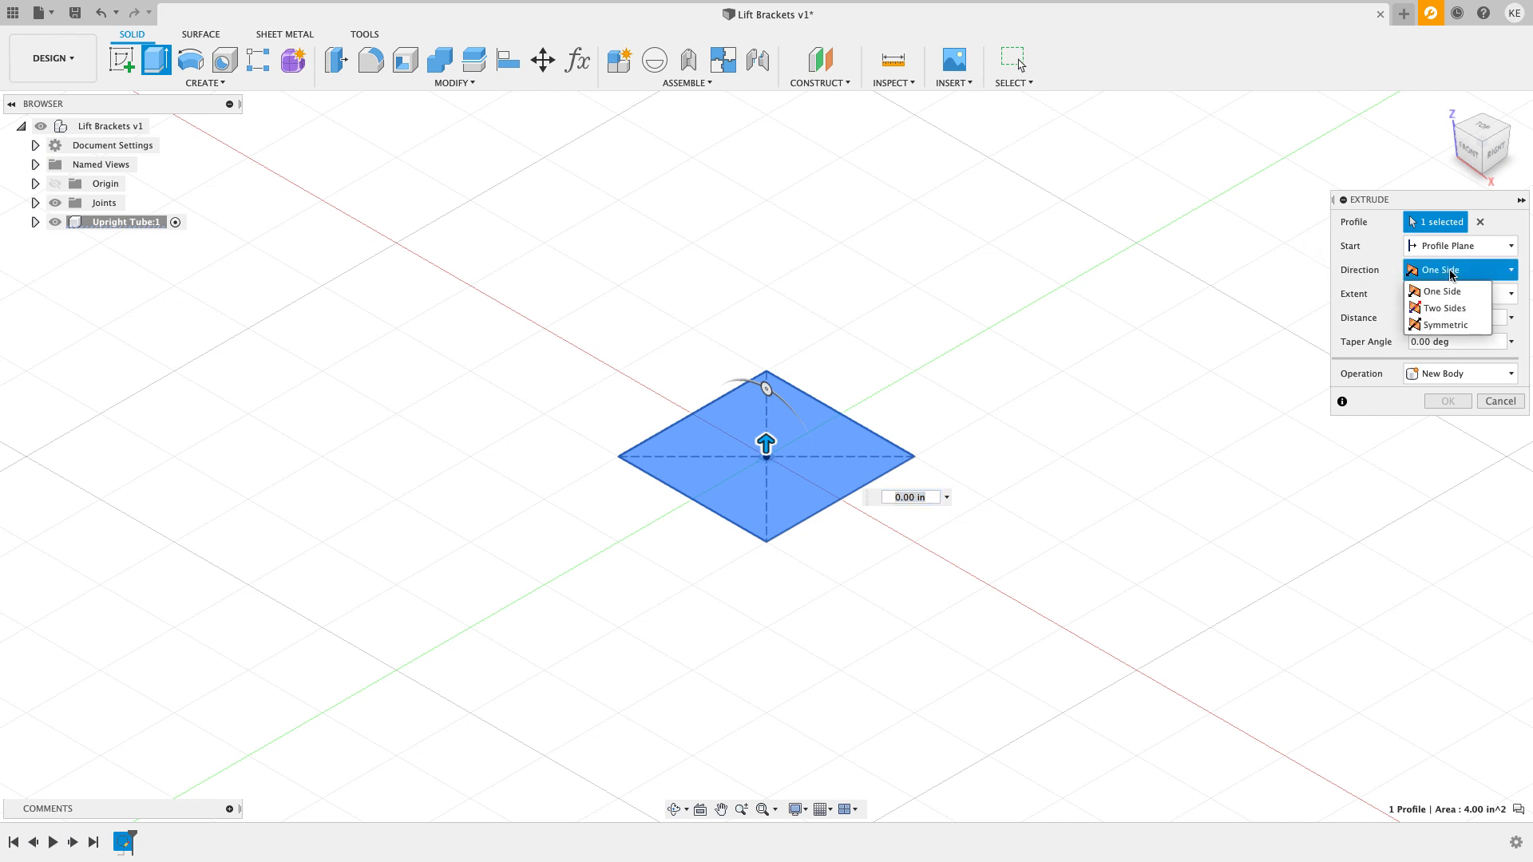
left_click(1445, 325)
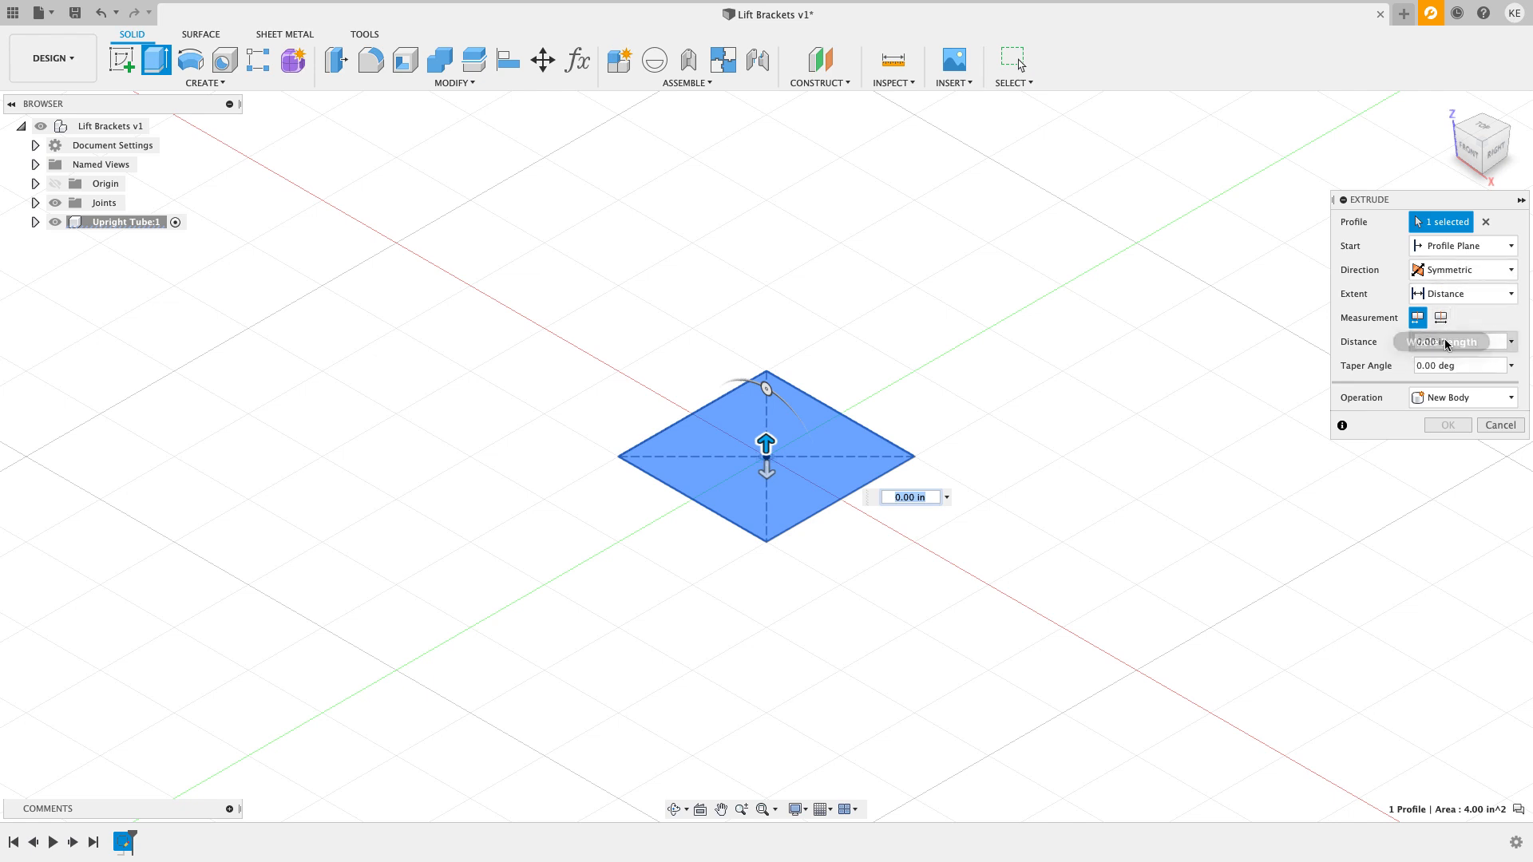
left_click(1442, 317)
left_click(1436, 342)
type("4")
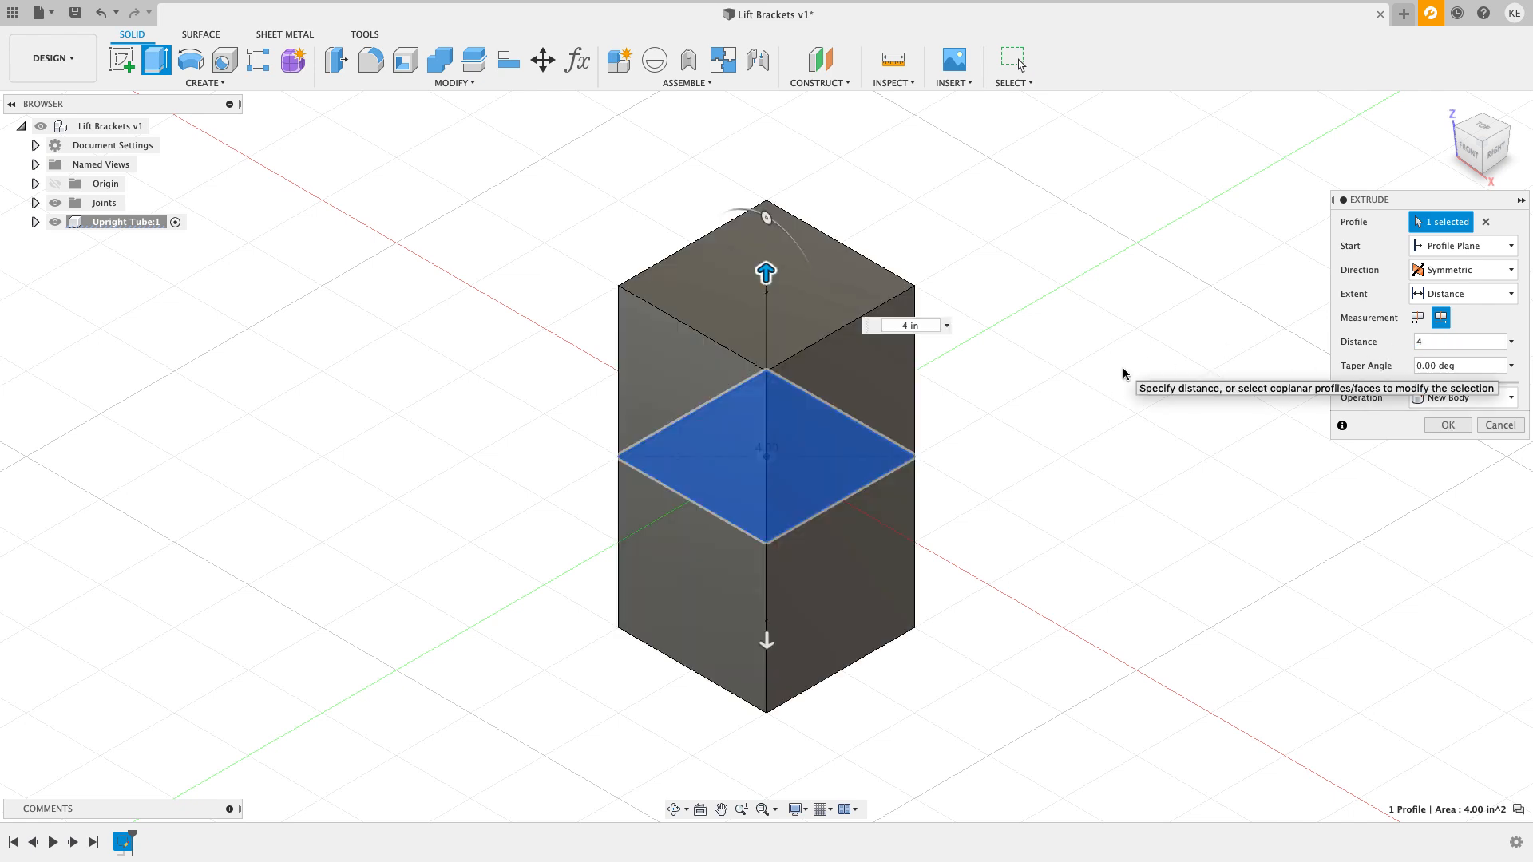
left_click(1440, 427)
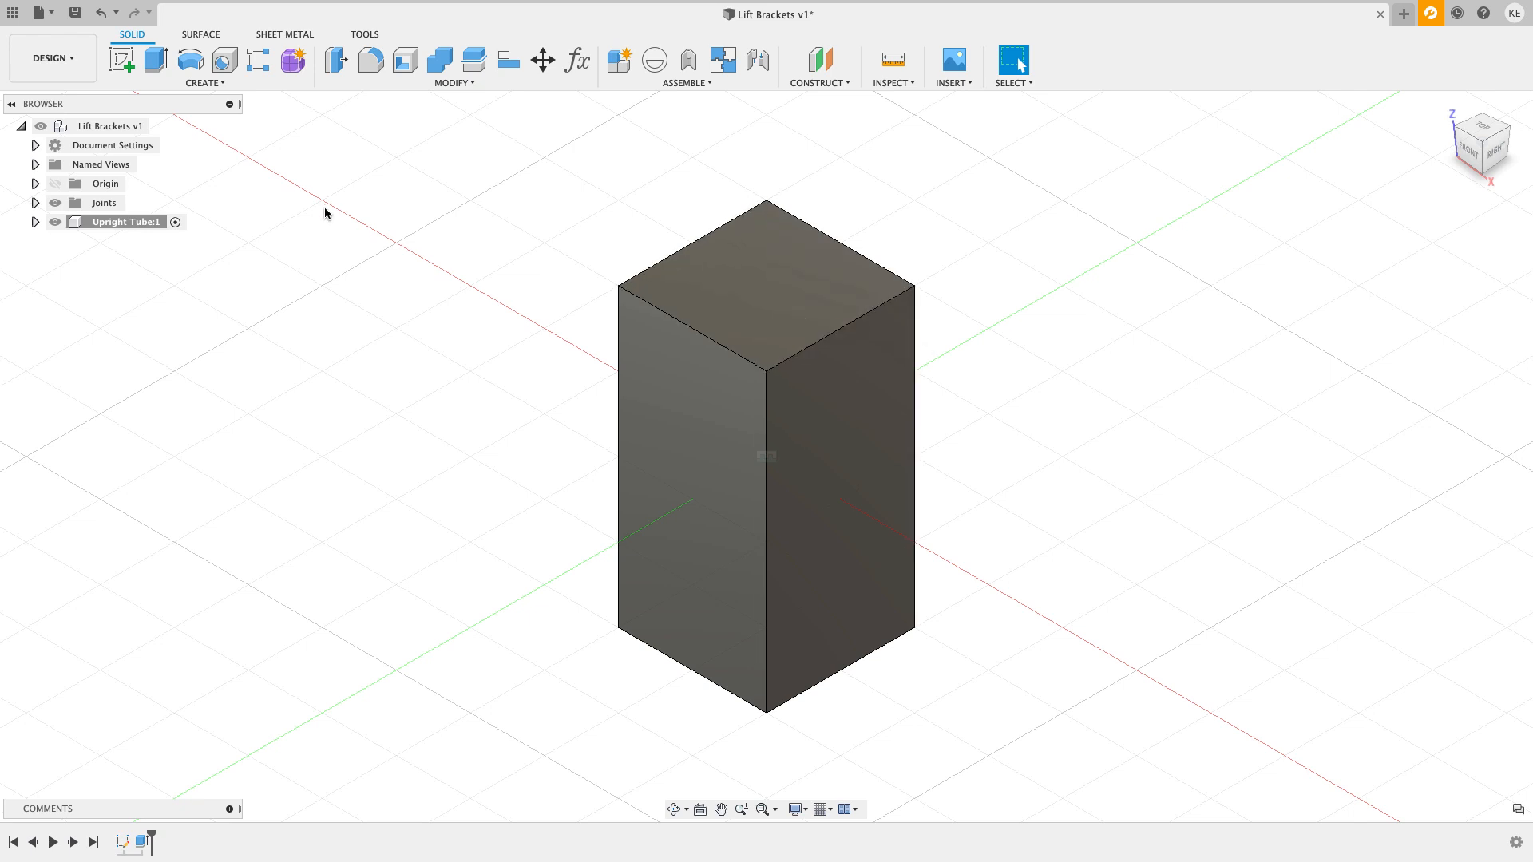
Step: Fillet the block's four vertical edges with a constant radius of 0.25 in
left_click(371, 67)
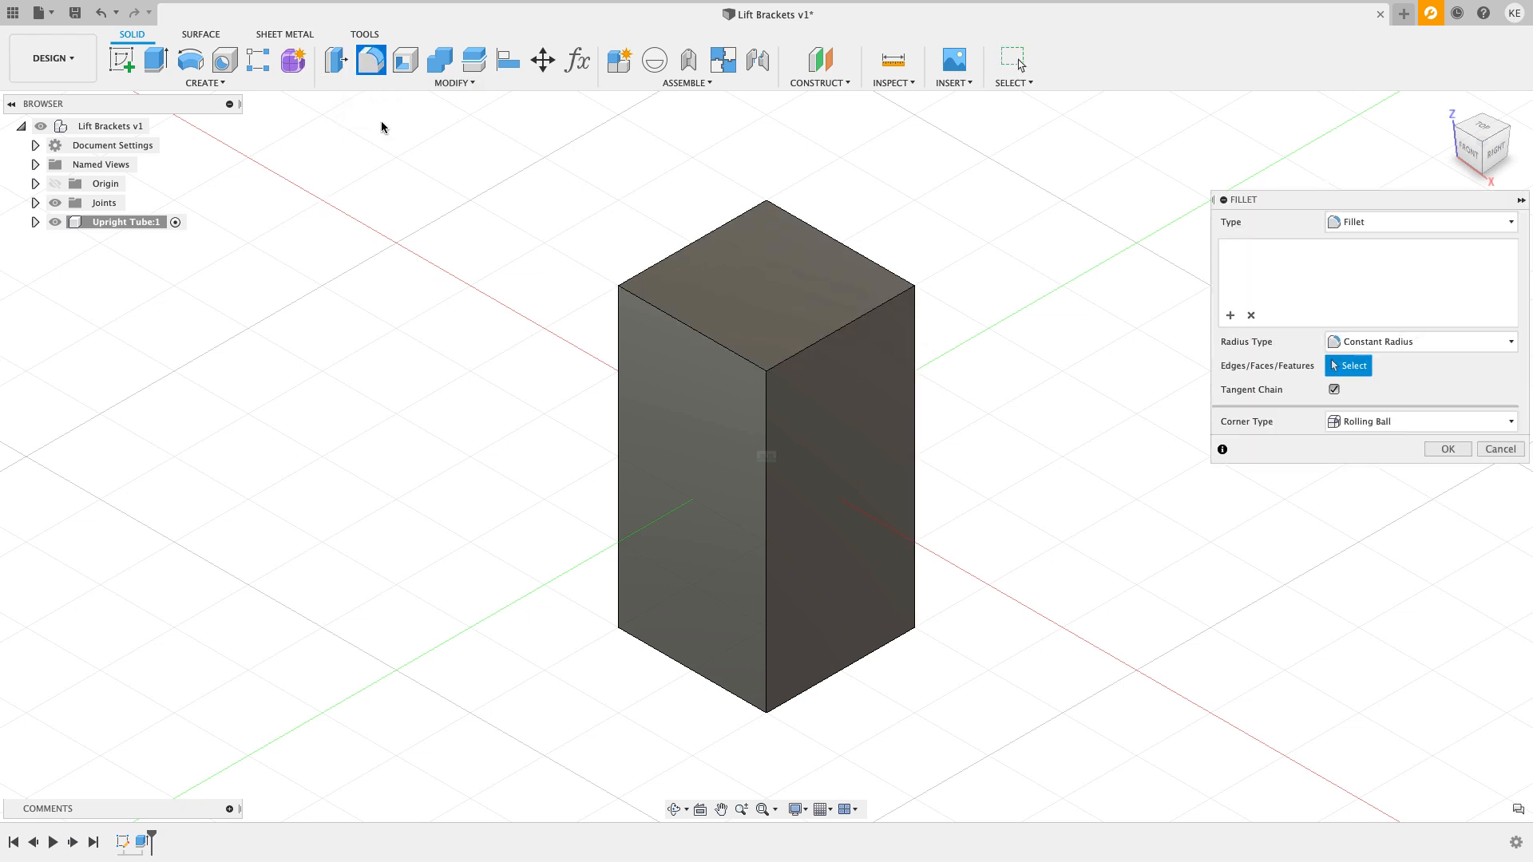
left_click(617, 326)
left_click(767, 399)
left_click(914, 319)
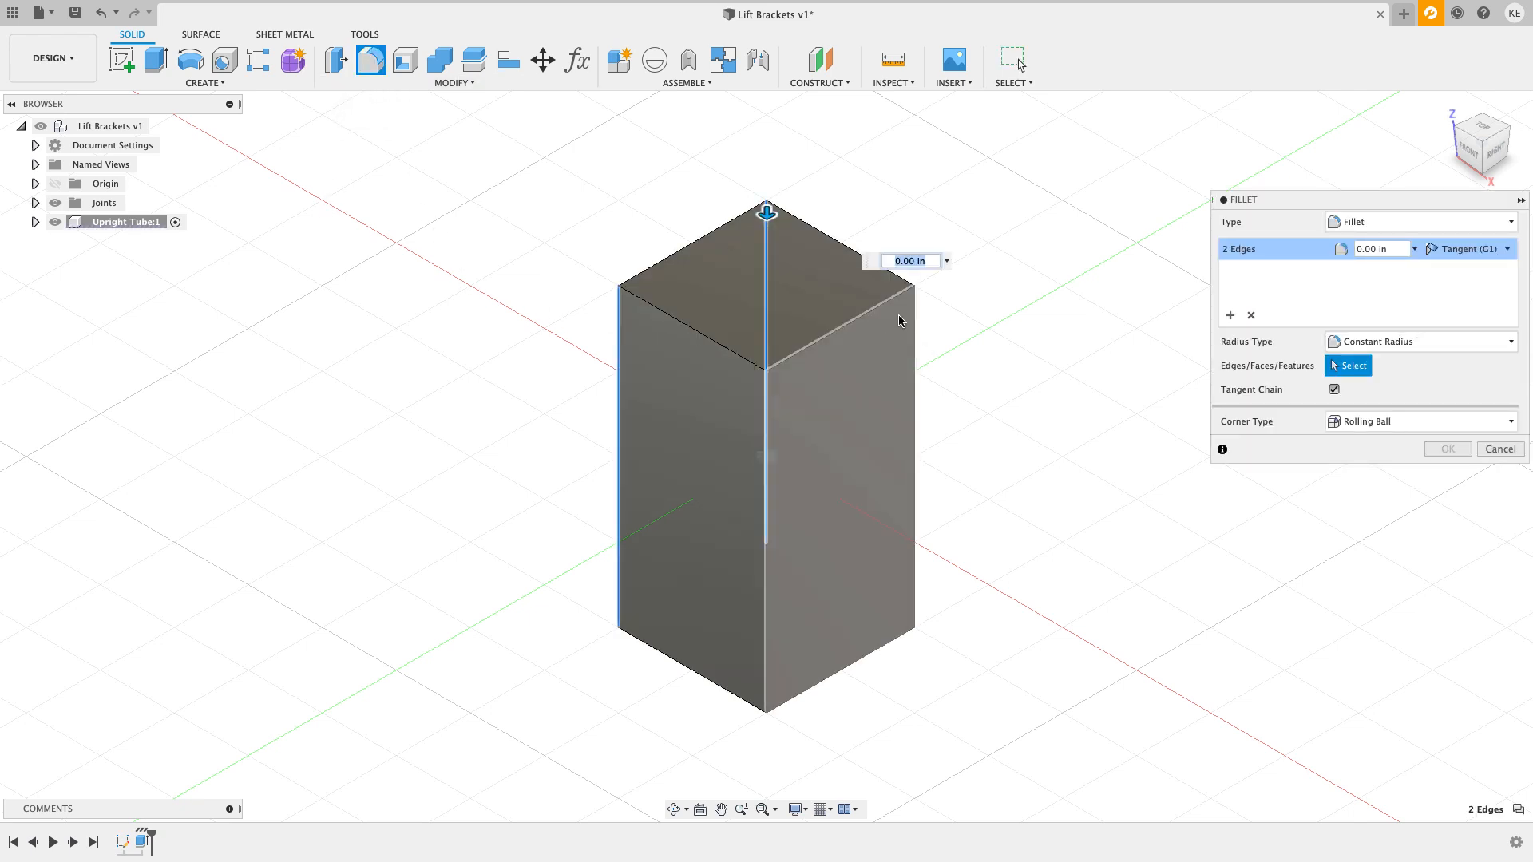
left_click(767, 582)
left_click(1377, 249)
type(".25")
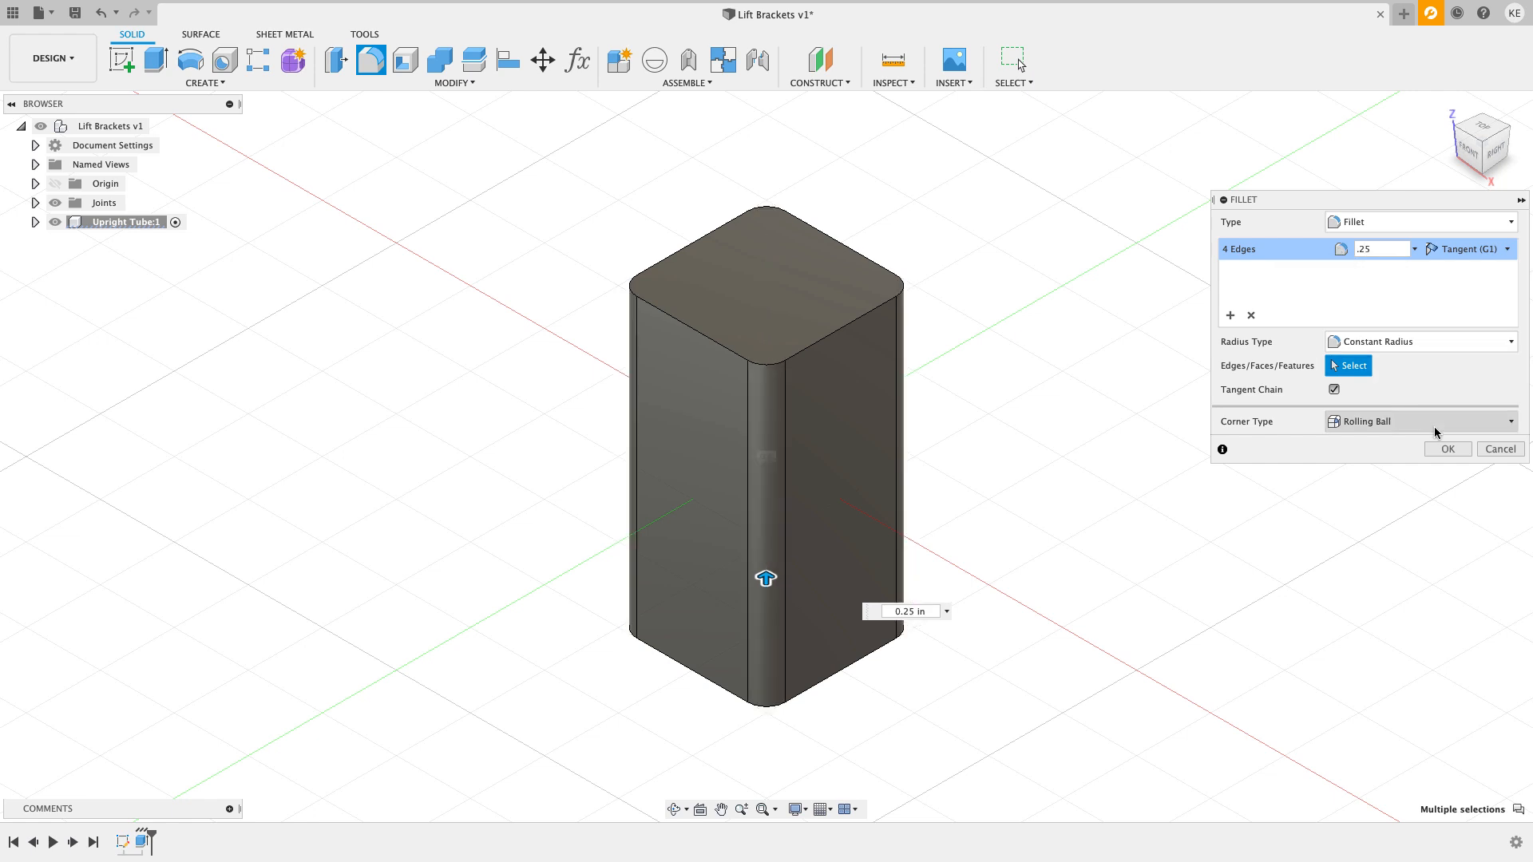
left_click(1447, 448)
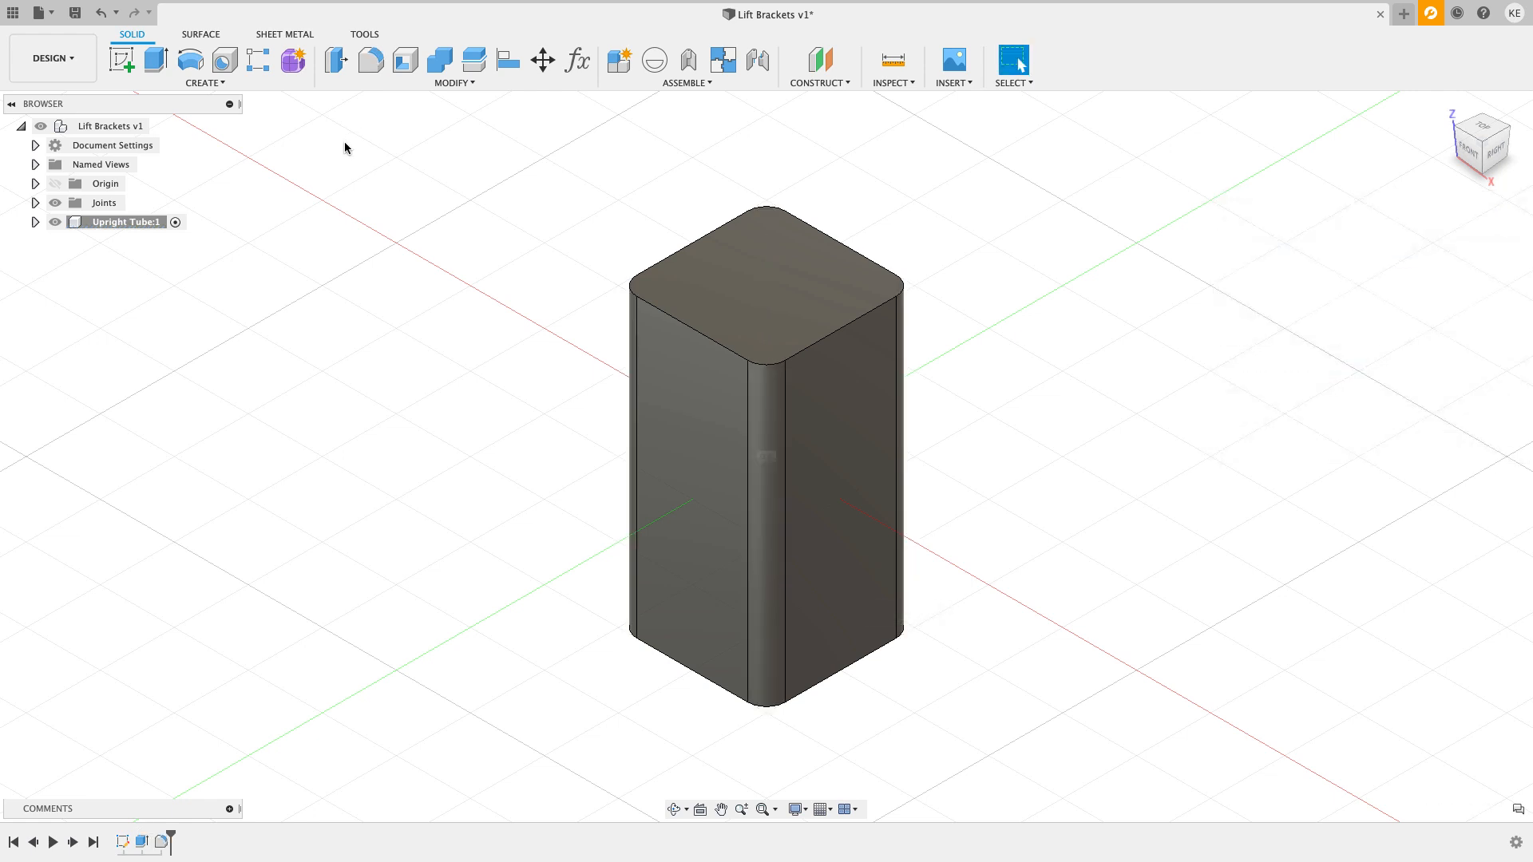
Step: Shell the block through its top and bottom faces with an inside thickness of 0.095 in
left_click(406, 60)
left_click(779, 285)
middle_click_drag(610, 328, 639, 253, "shift")
left_click(787, 578)
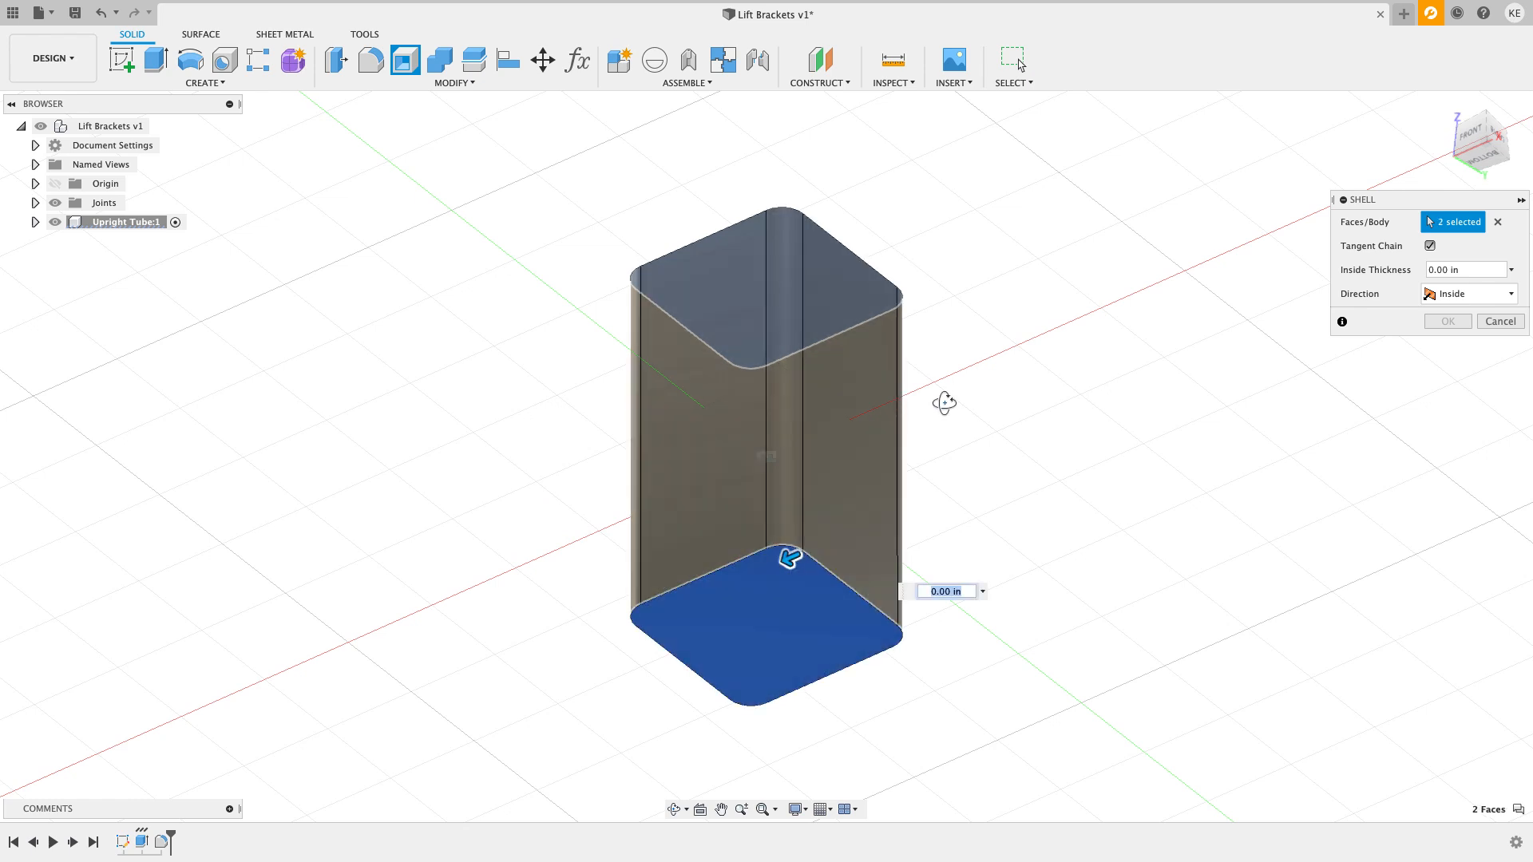
middle_click_drag(786, 578, 1163, 417, "shift")
left_click(1455, 269)
left_click_drag(1454, 263, 1395, 258)
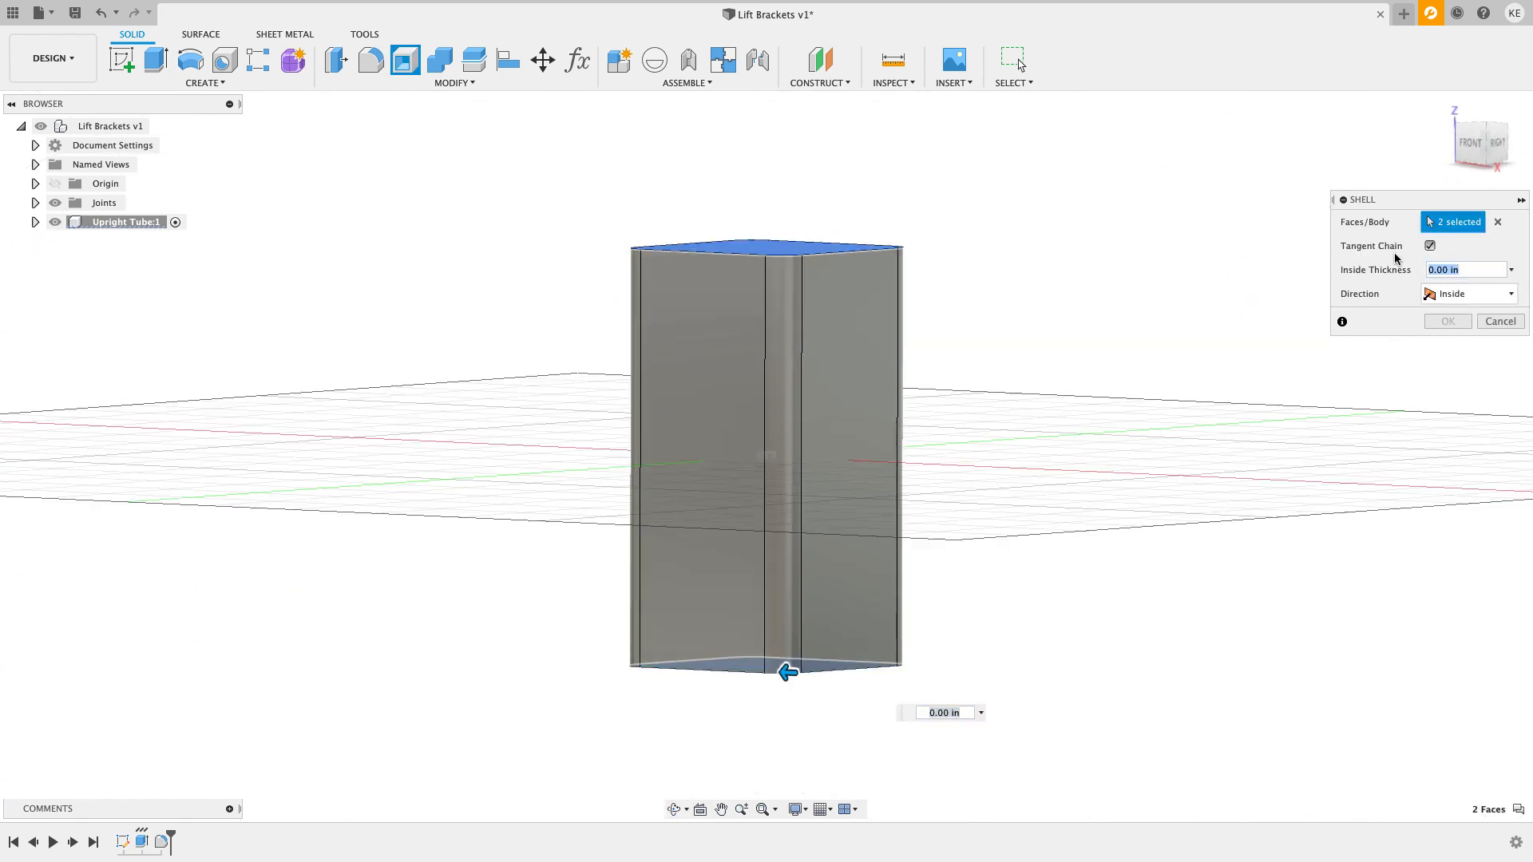
type(".")
middle_click_drag(1253, 363, 1213, 419, "shift")
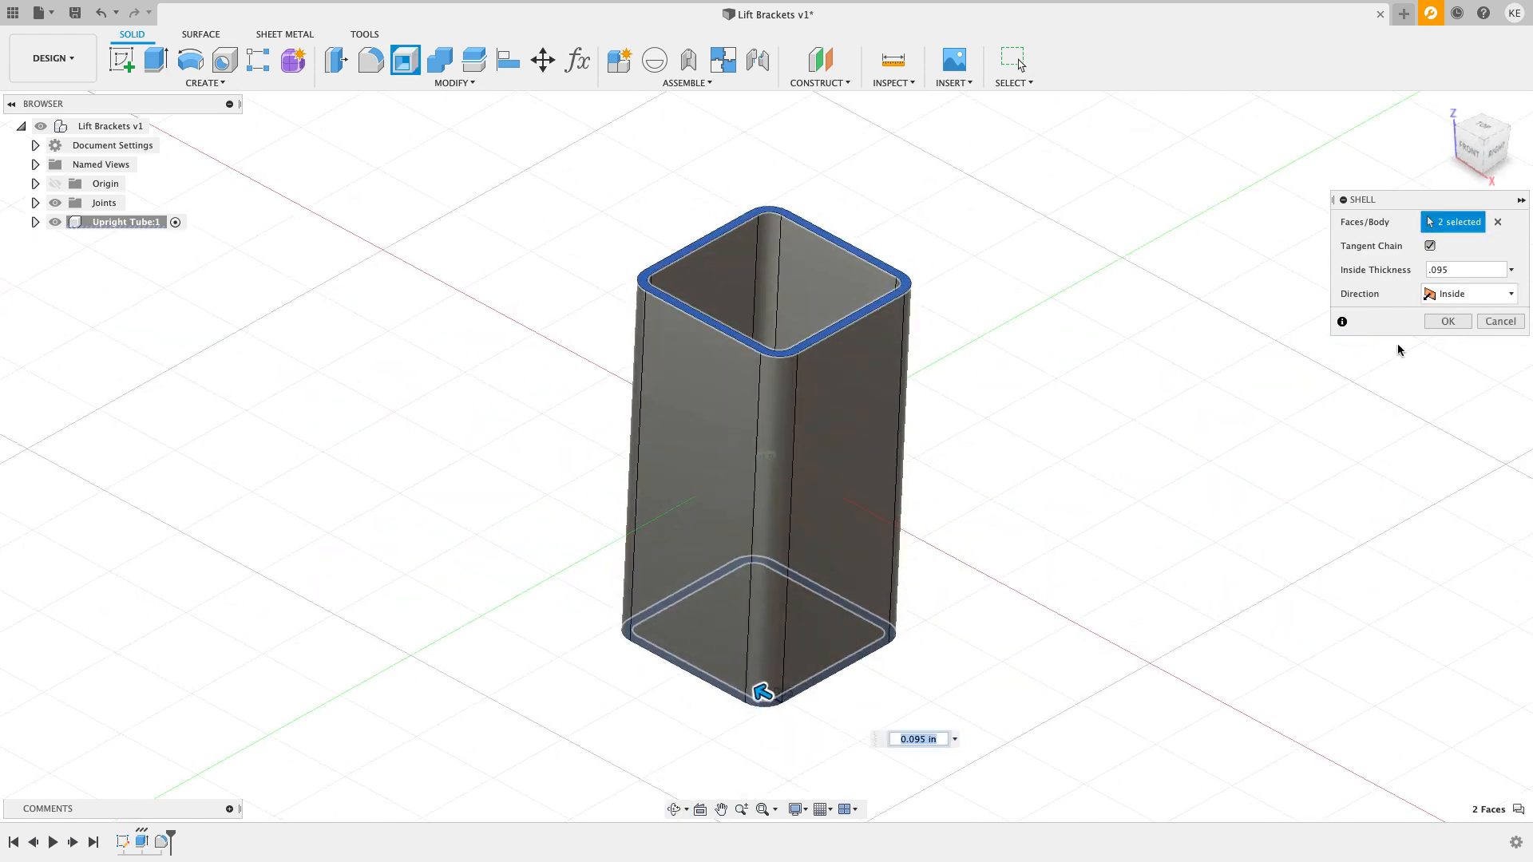
left_click(1445, 322)
Step: Activate the top-level Lift Brackets assembly and hide the Upright Tube component
middle_click_drag(955, 376, 982, 343, "shift")
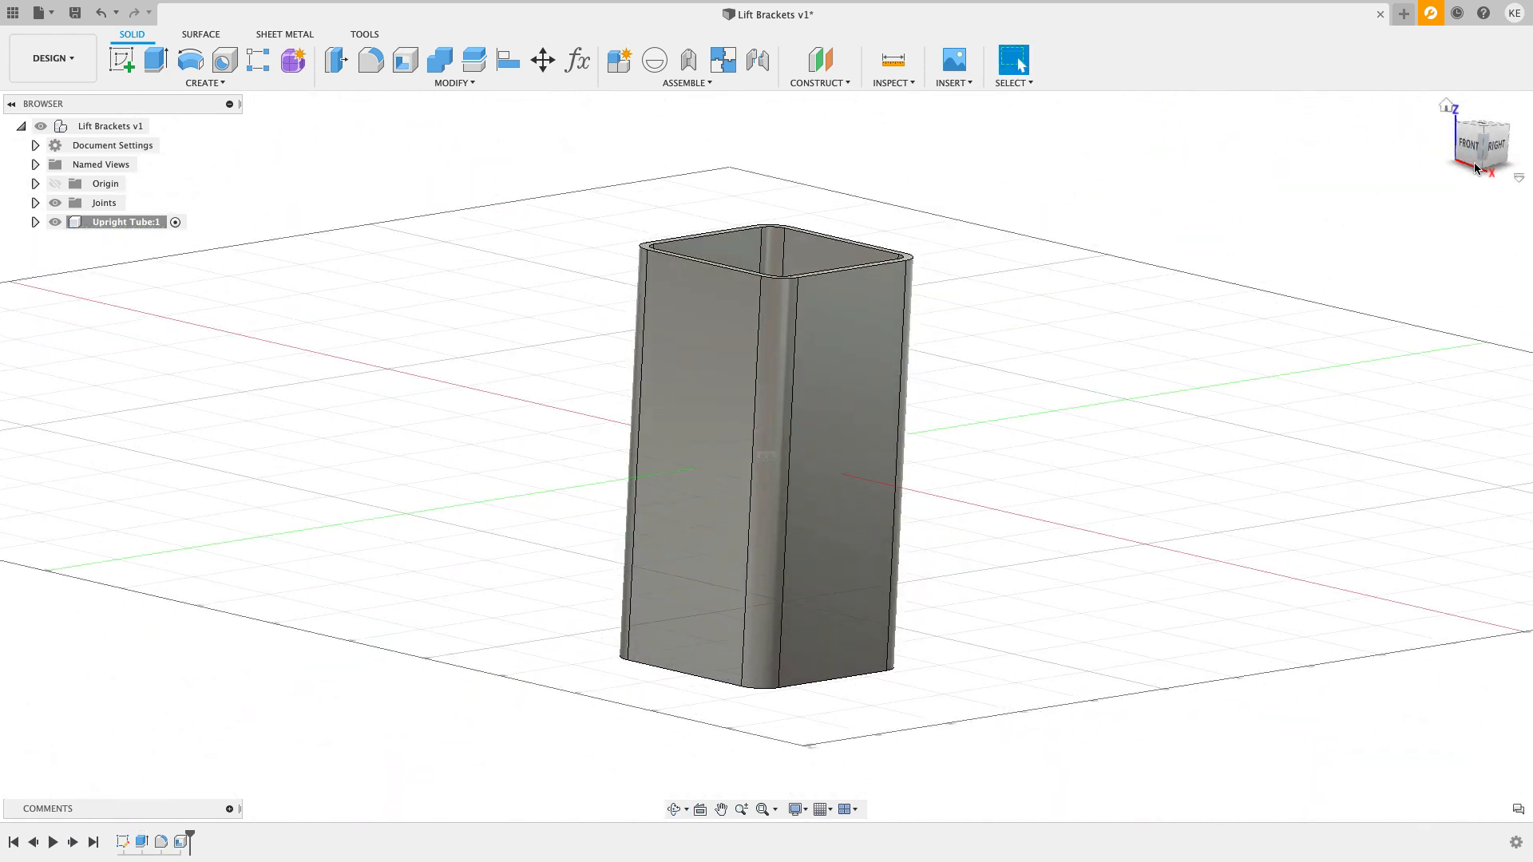
left_click(1480, 129)
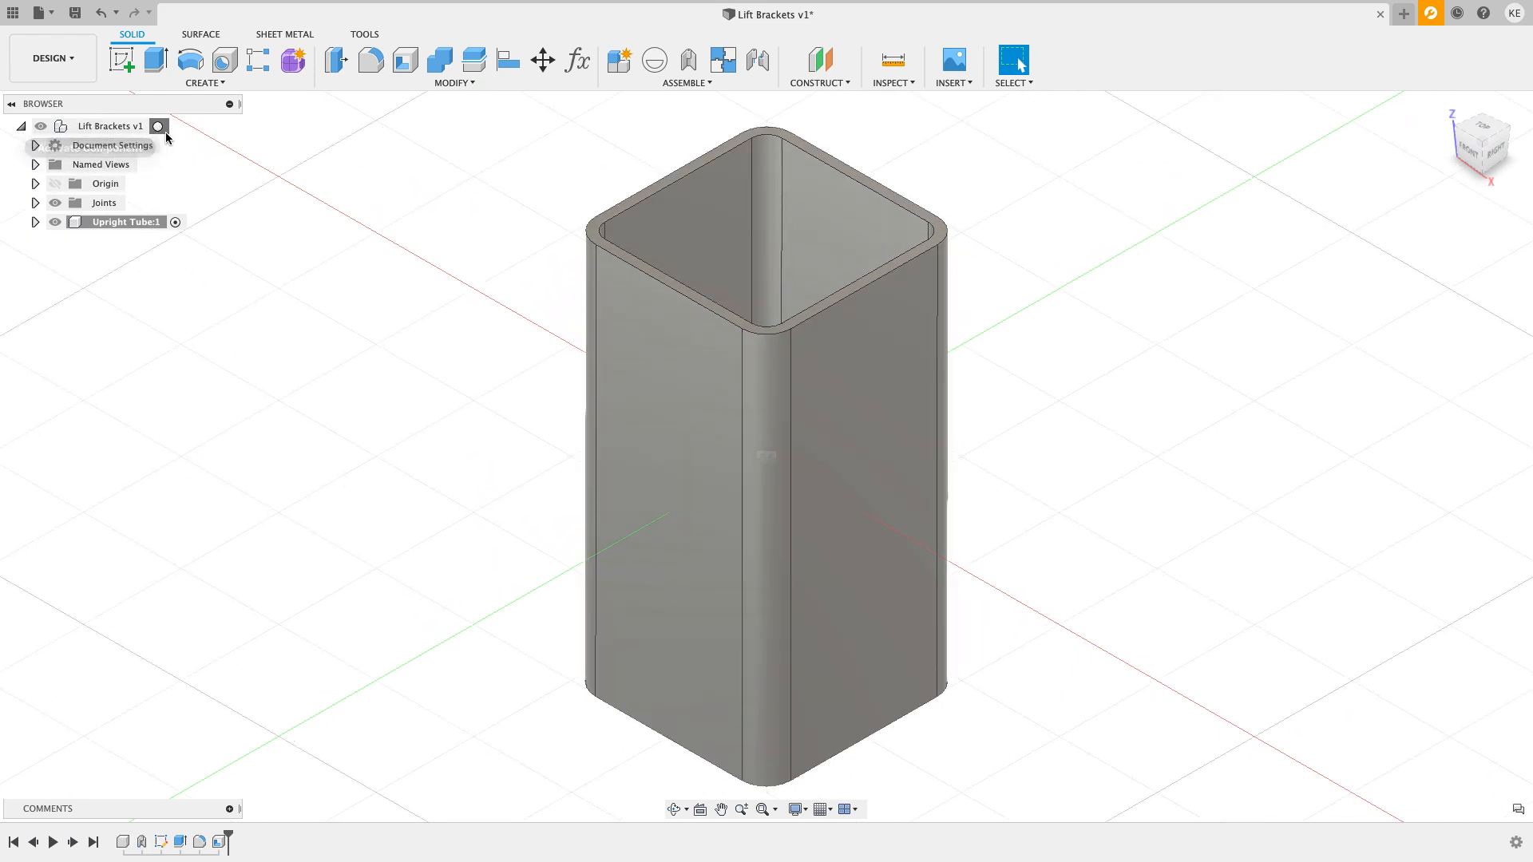
left_click(158, 126)
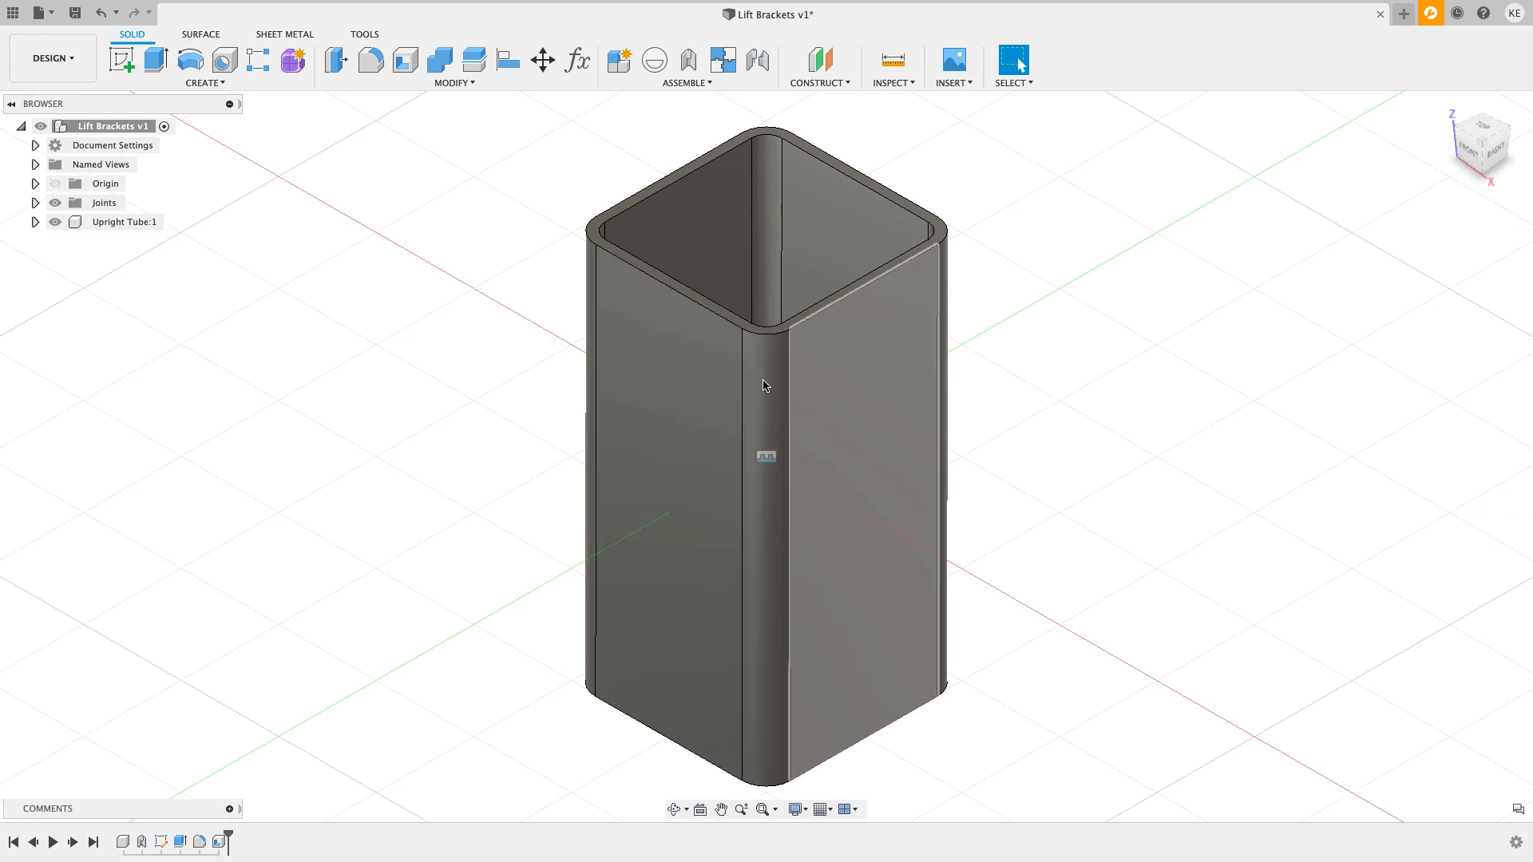
left_click(54, 222)
Step: Create an internal standard component named Cross Tube under the top-level Lift Brackets assembly and make it active
right_click(131, 126)
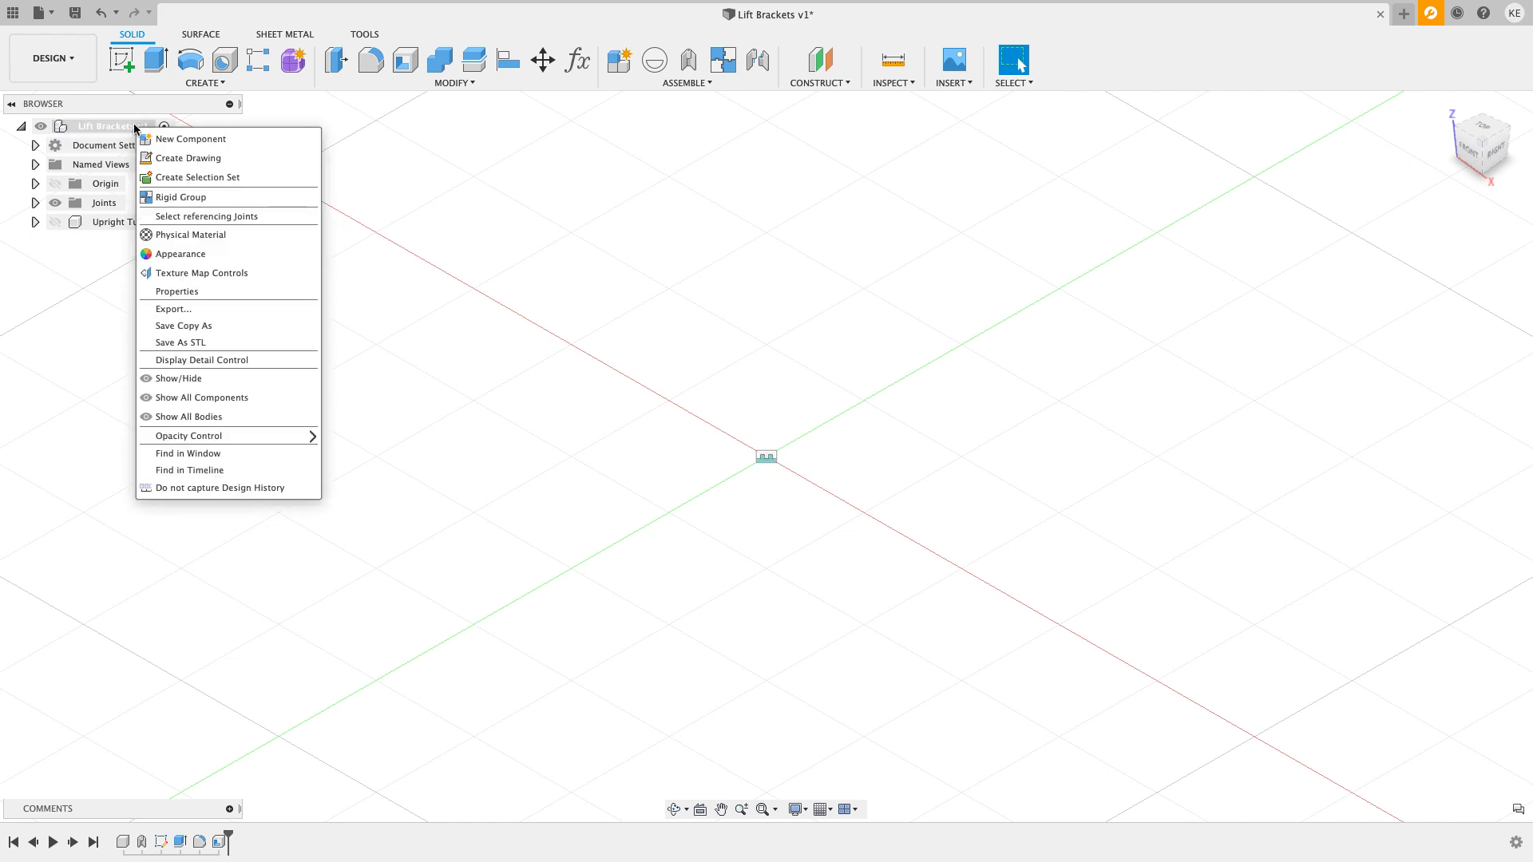
left_click(143, 137)
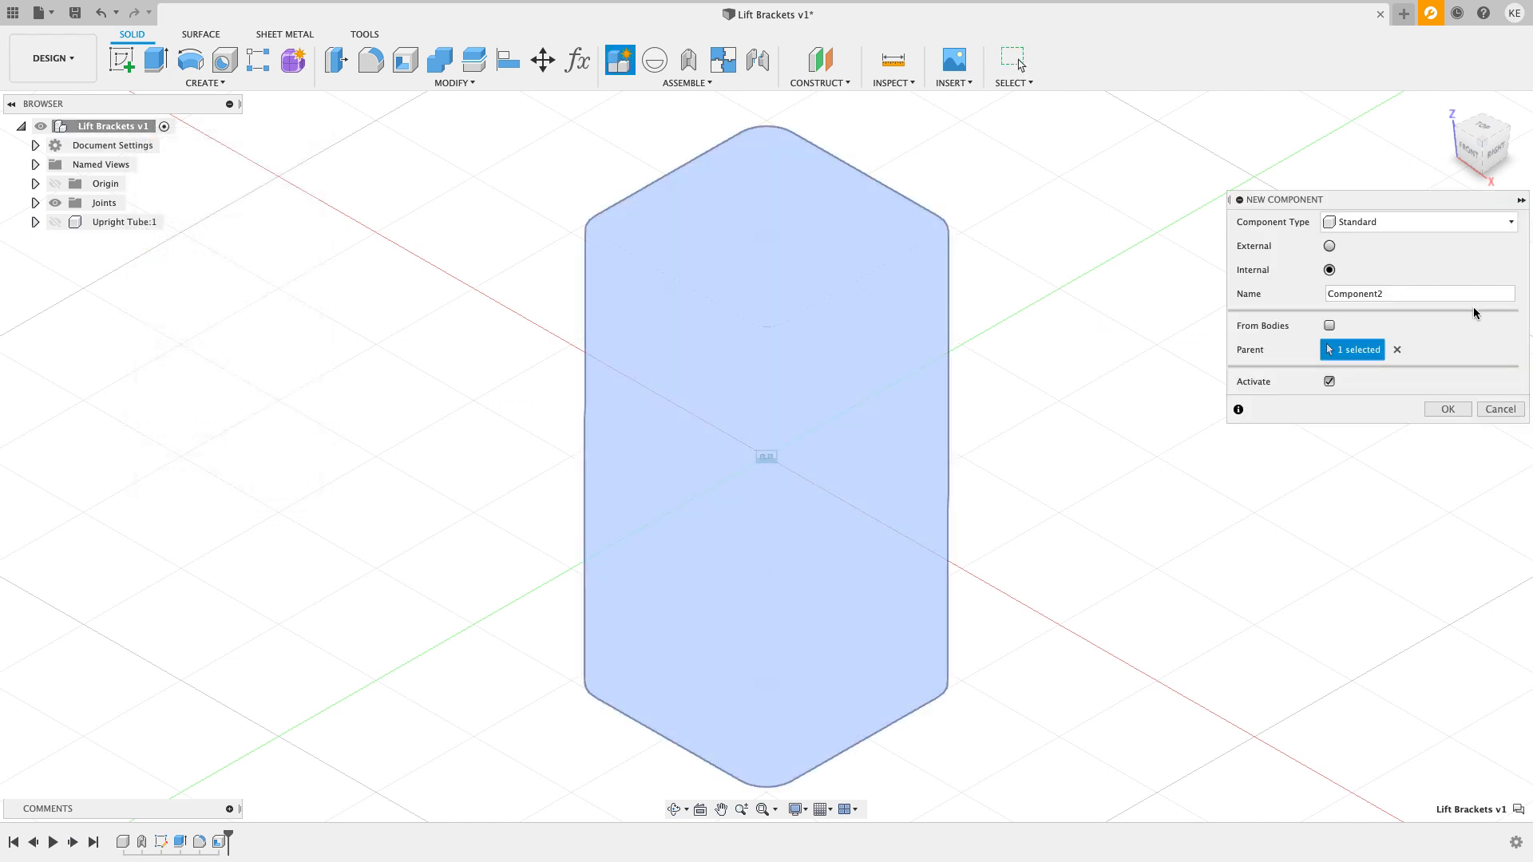
left_click(1358, 286)
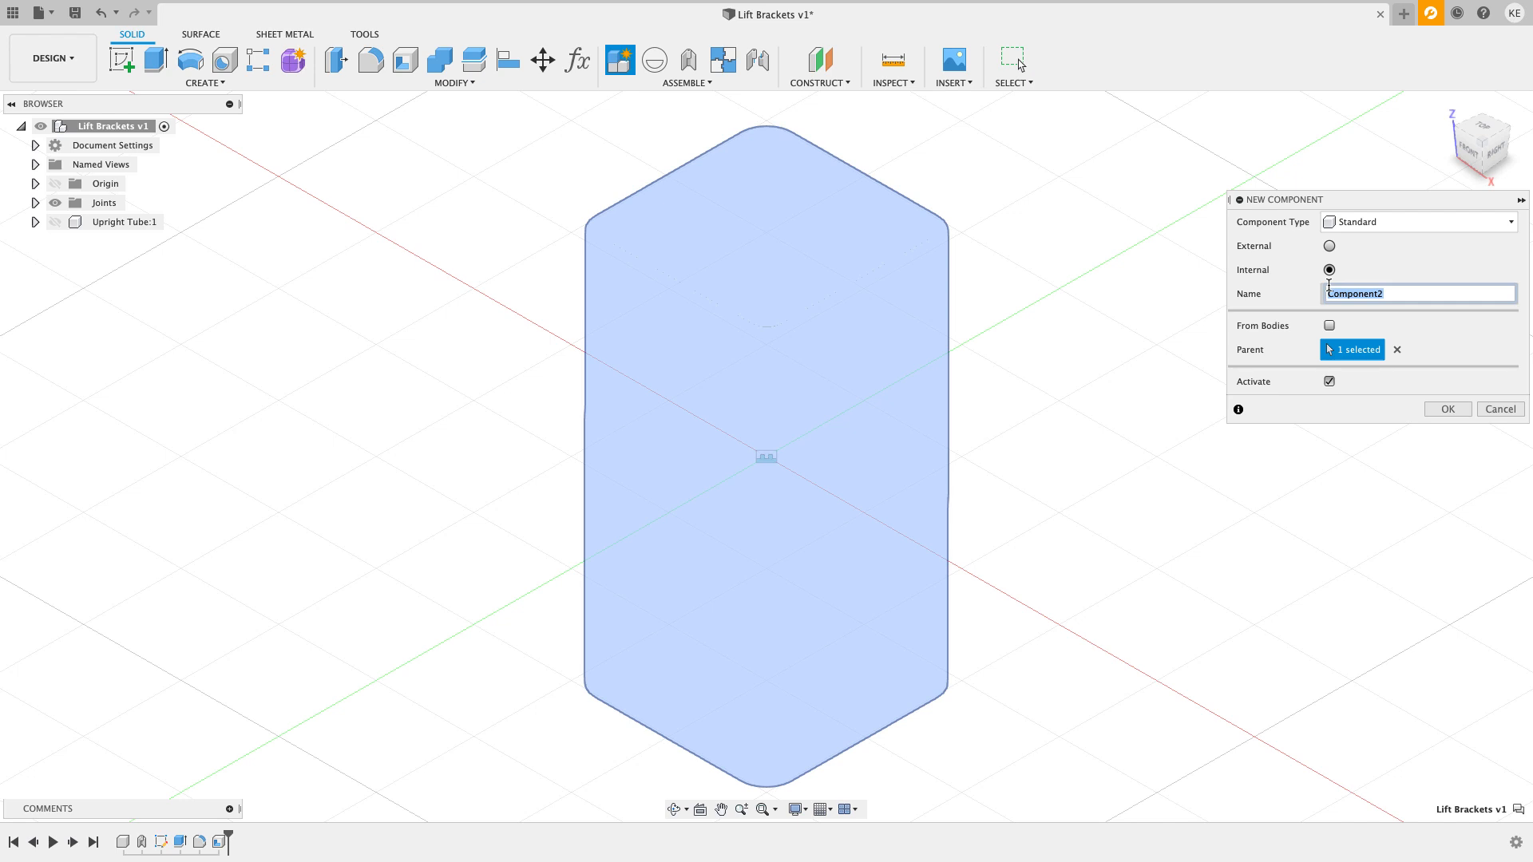
type("Cross Tube")
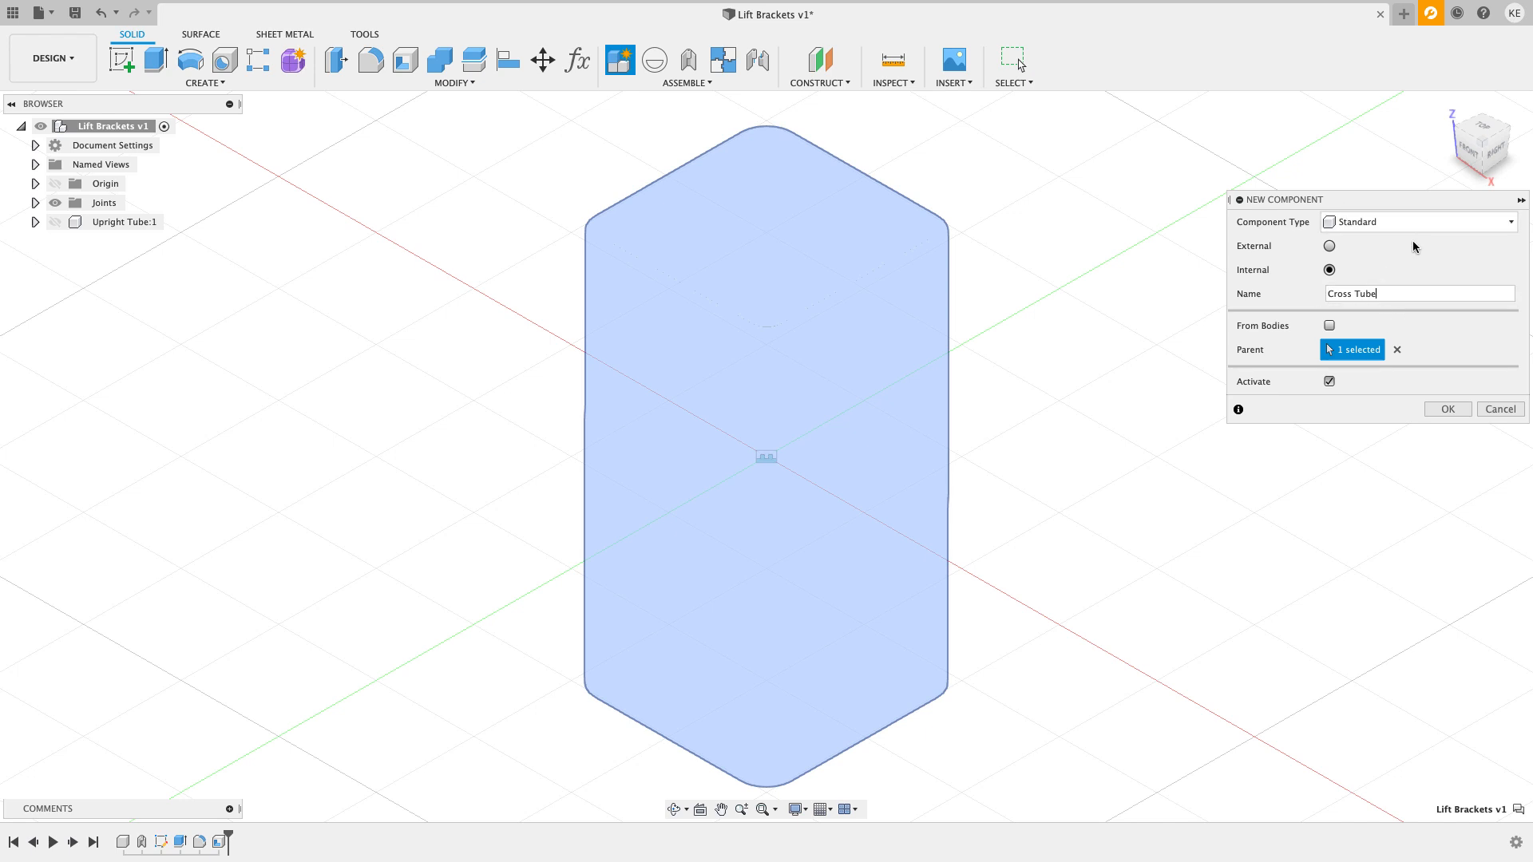
left_click(1448, 409)
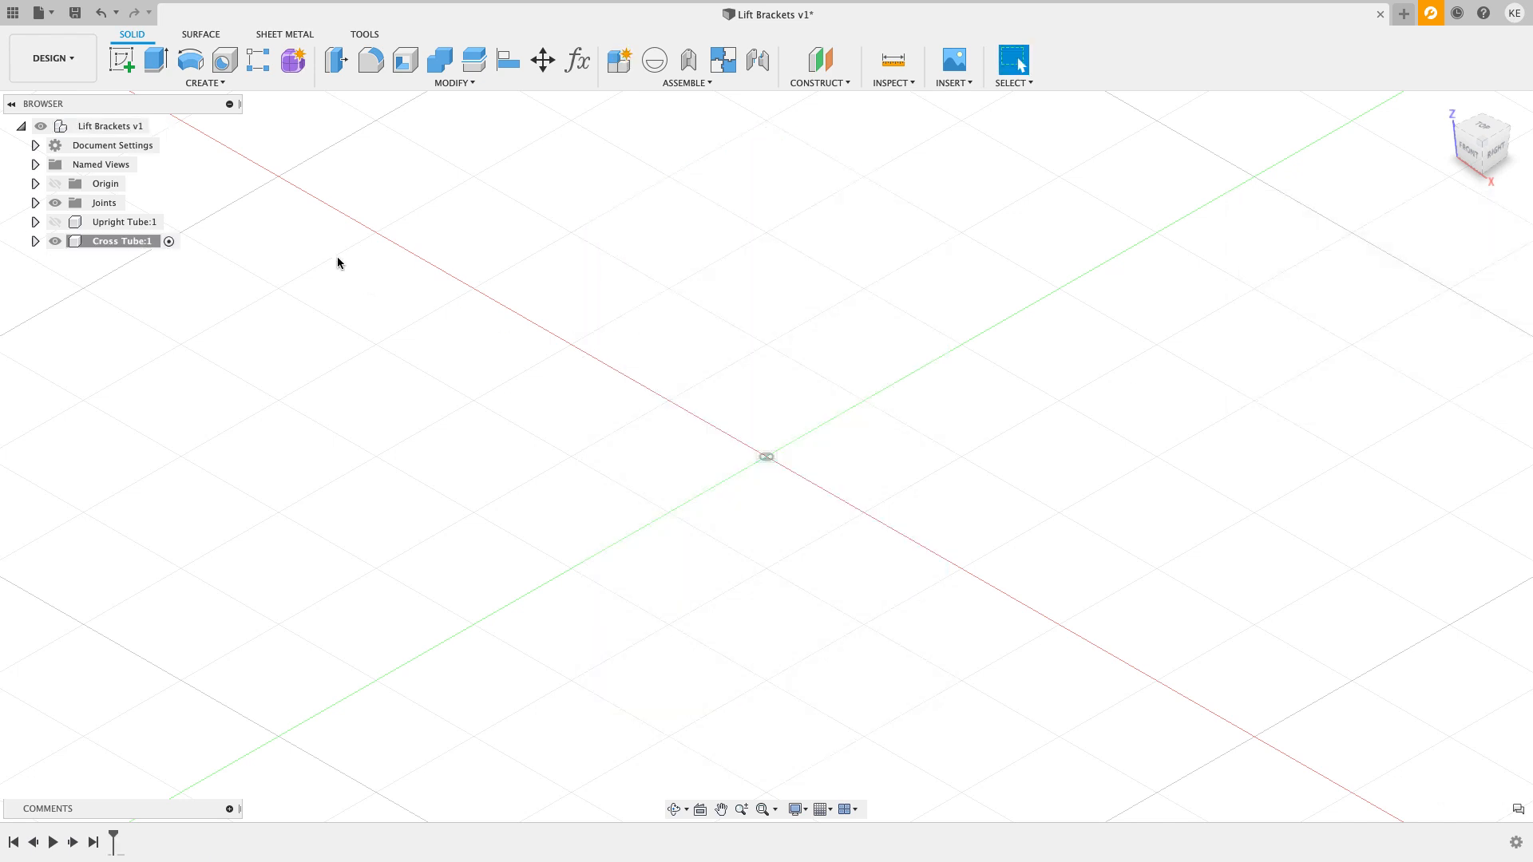
Step: Sketch a center rectangle at the origin on the front XZ plane, 2 in high and 1 in wide, and finish the sketch
left_click(117, 59)
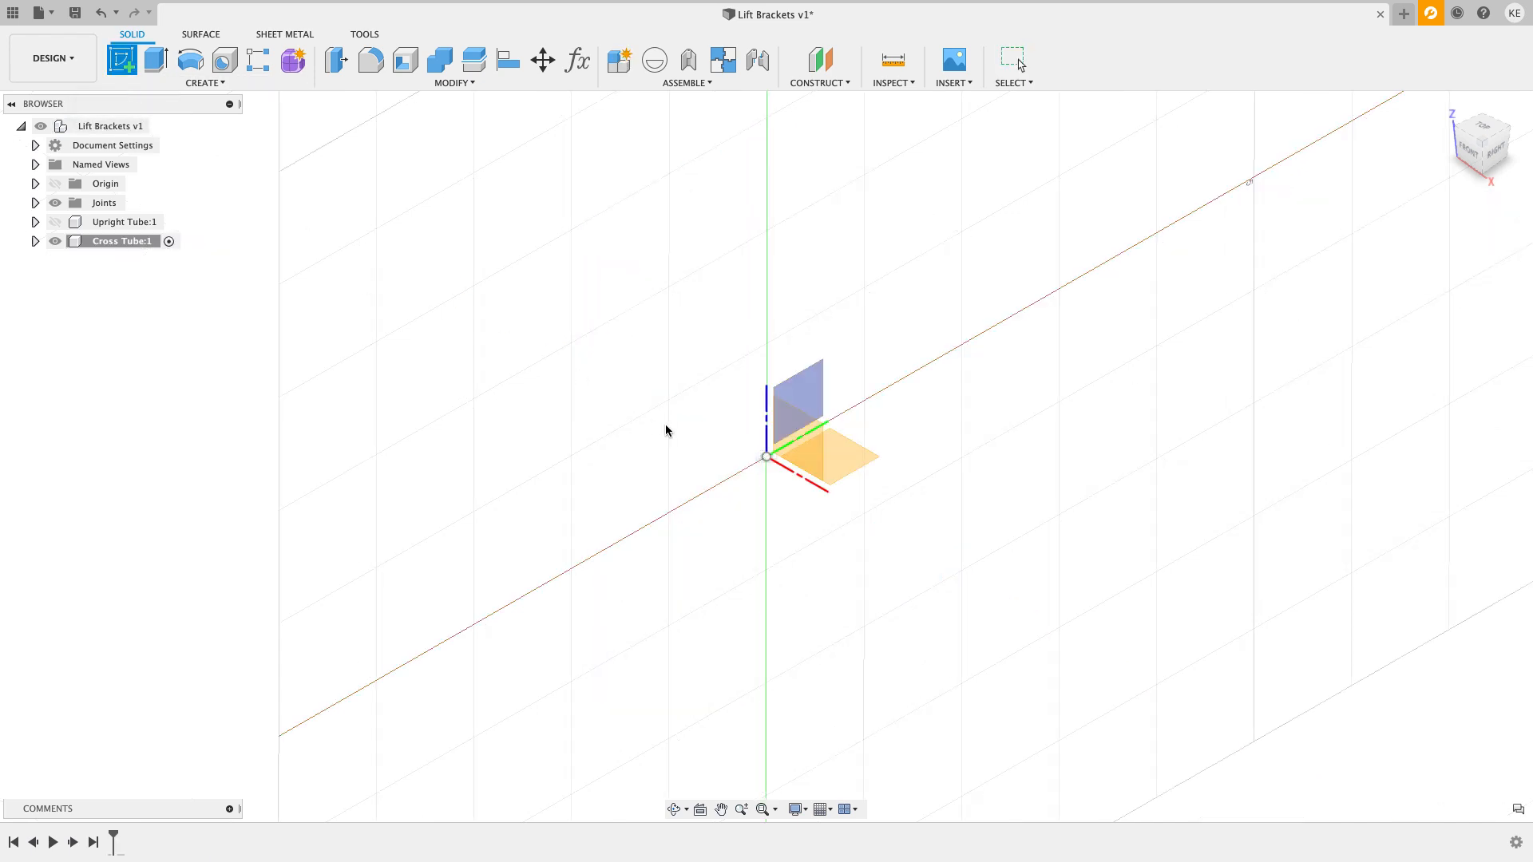
left_click(793, 434)
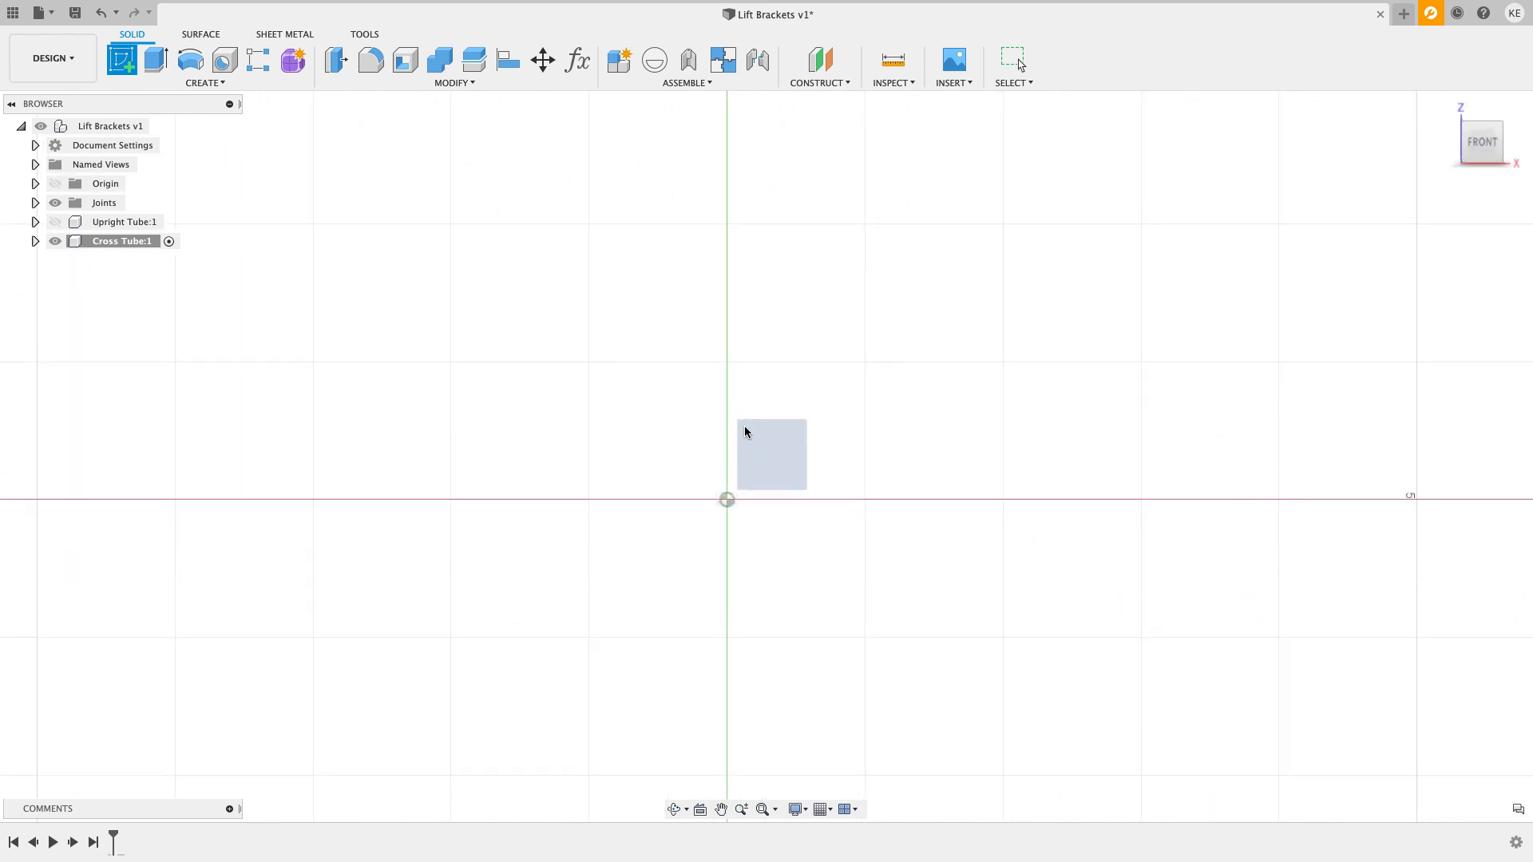
left_click(204, 83)
mouse_move(189, 117)
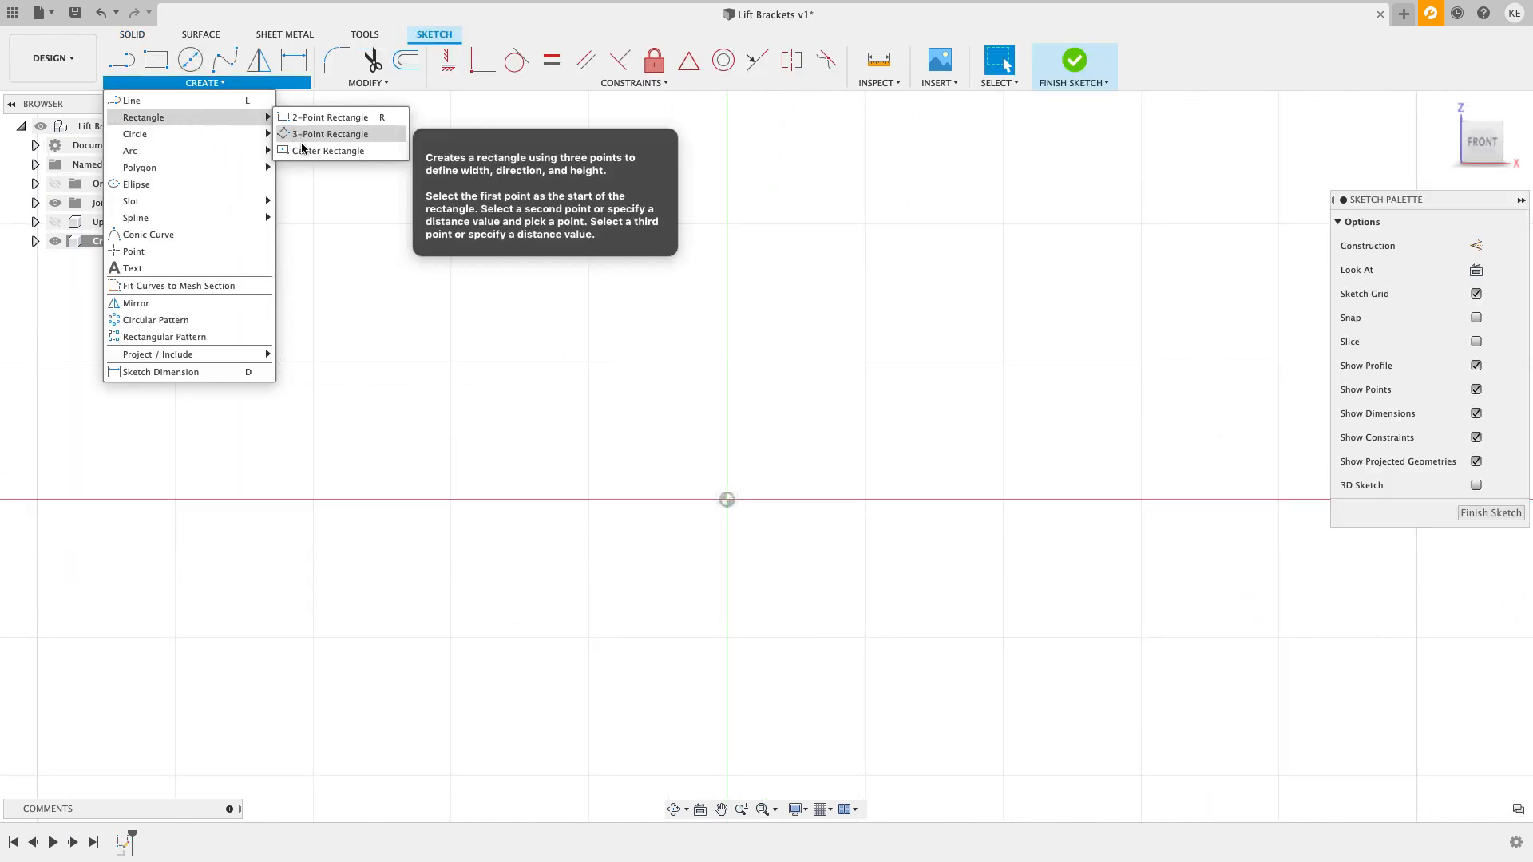
left_click(336, 151)
left_click(726, 499)
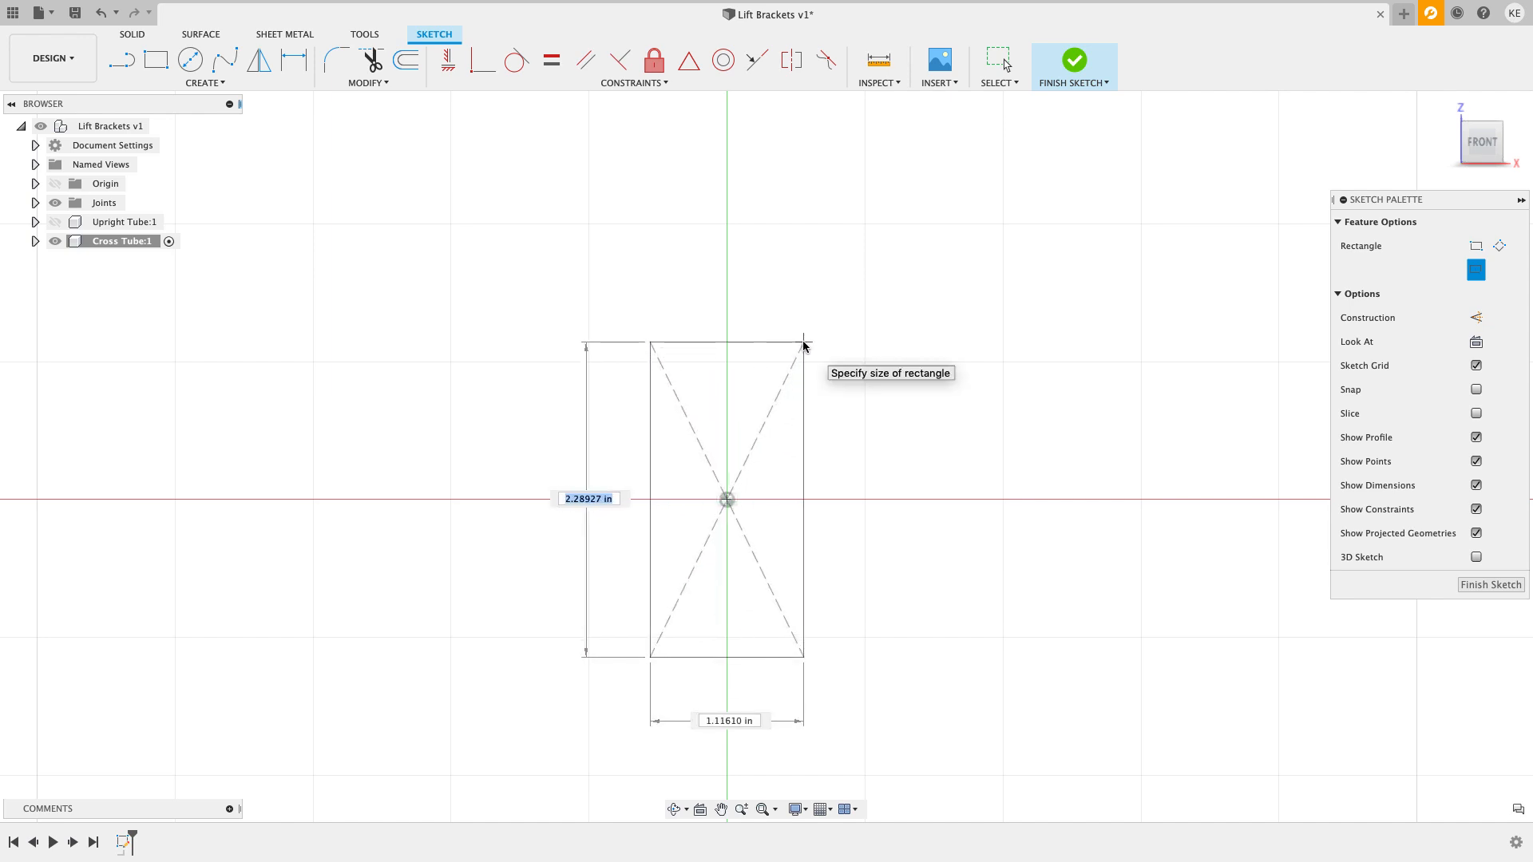
type("2")
key("Tab")
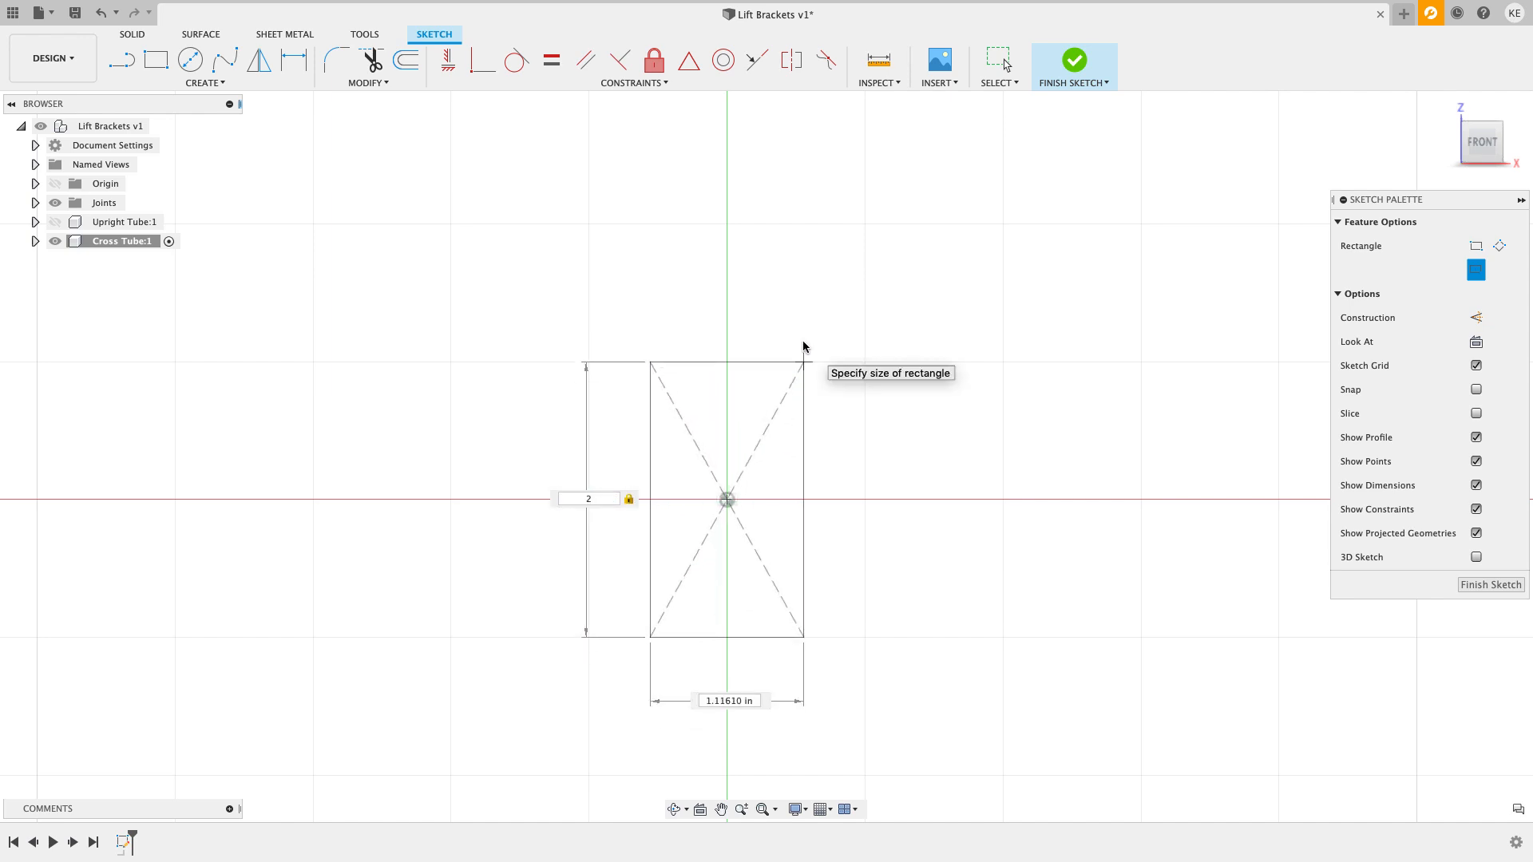
type("1")
key("Tab")
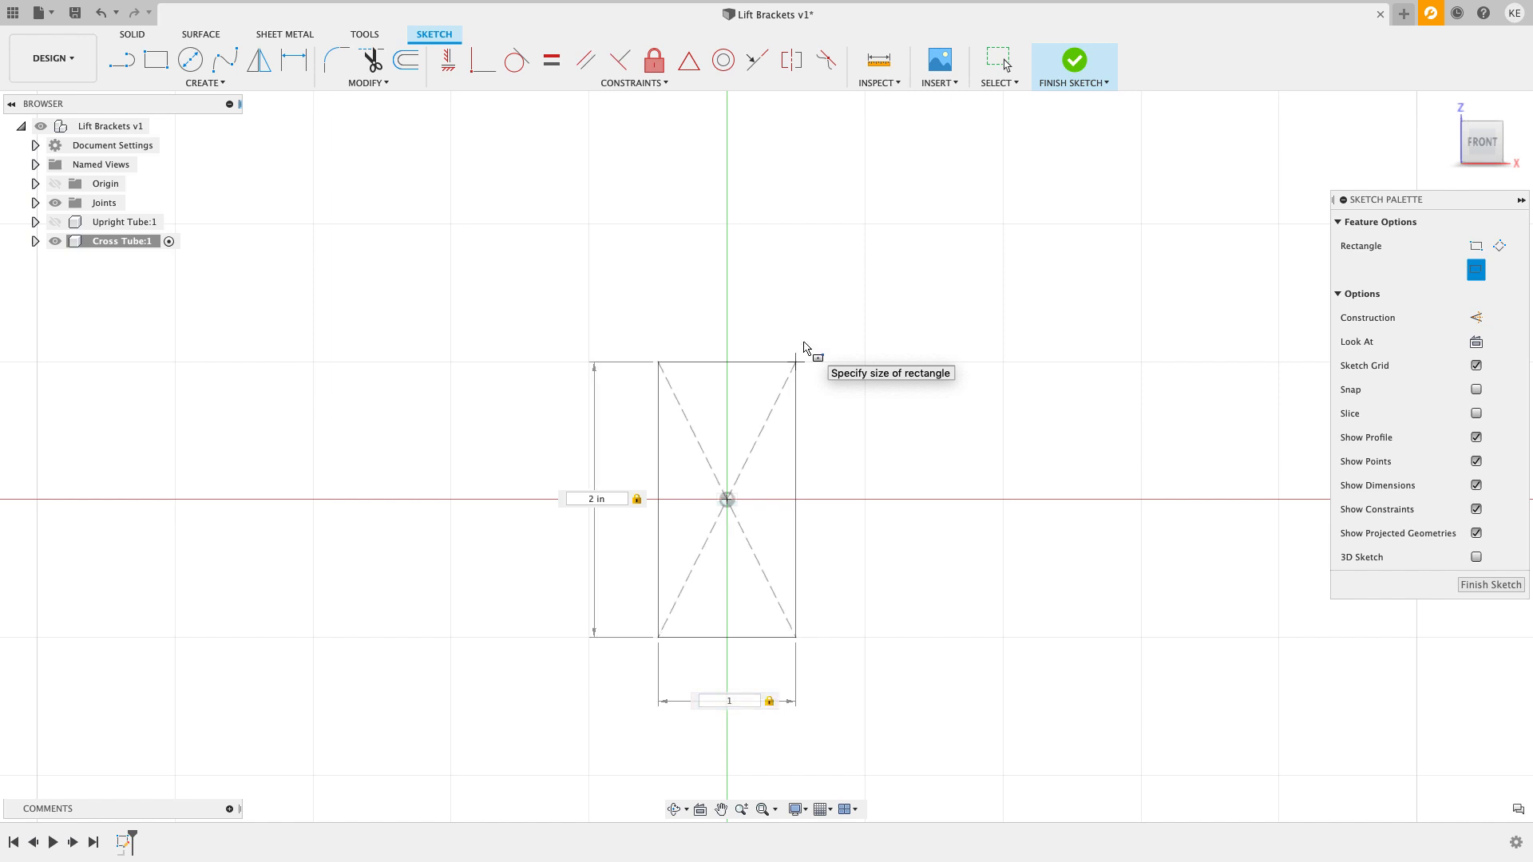
key("Return")
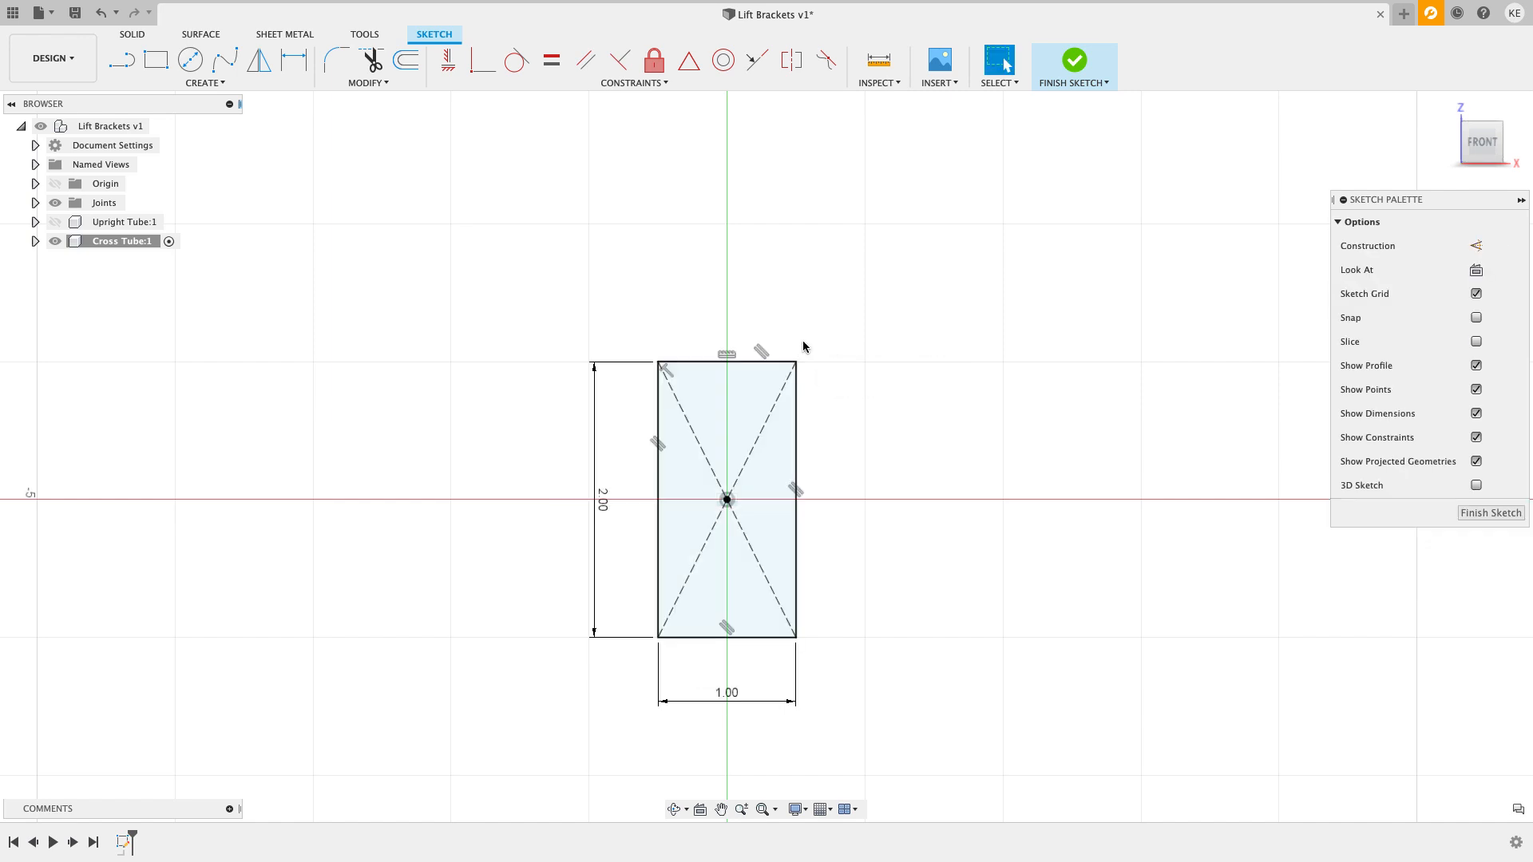
left_click(1491, 515)
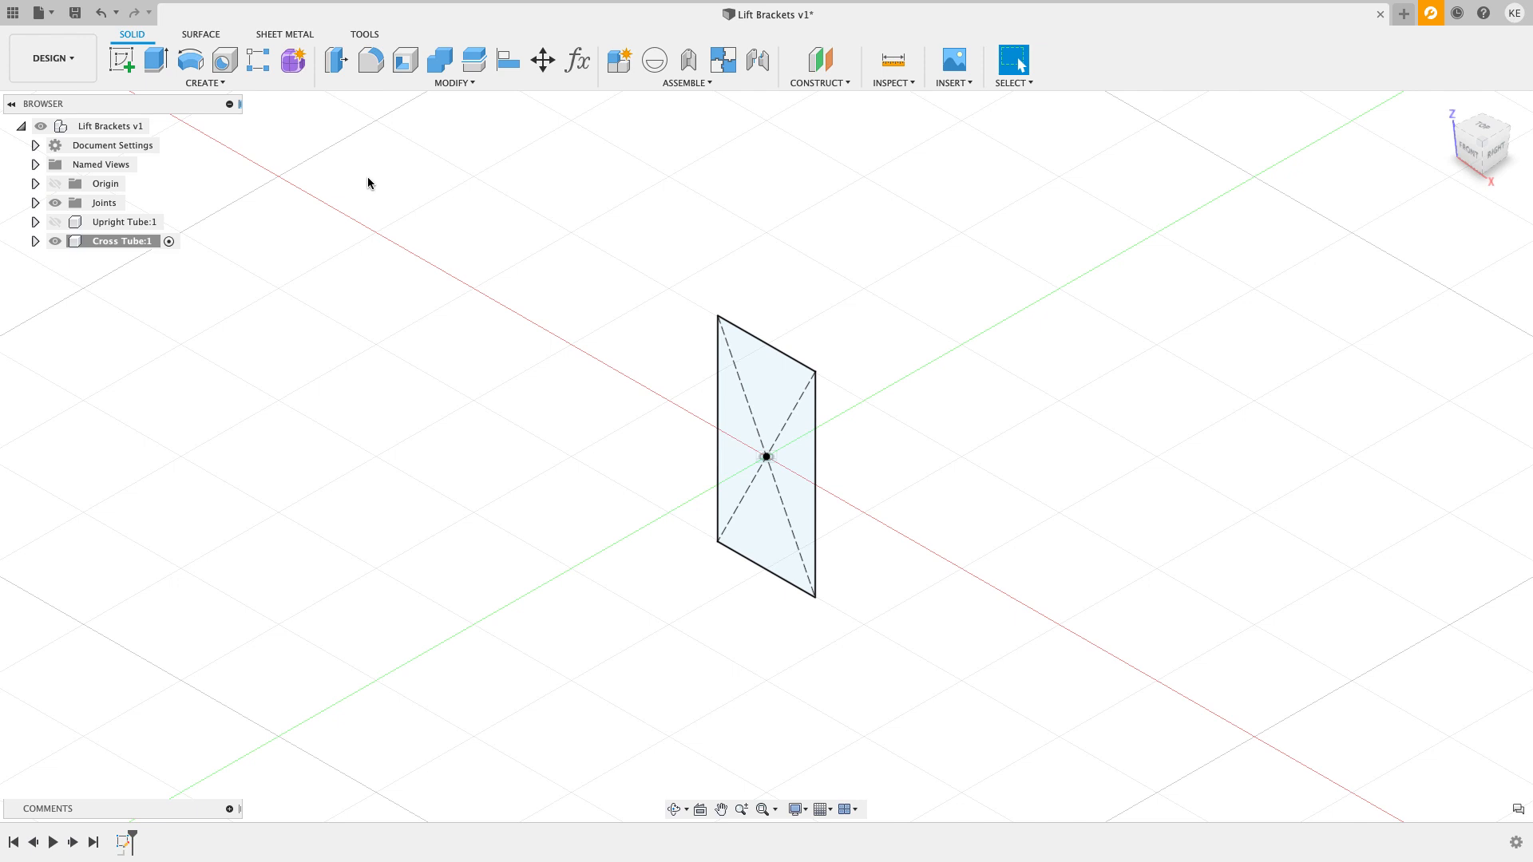
Step: Extrude the rectangular profile to one side as a new body with a distance of 3 in
left_click(155, 60)
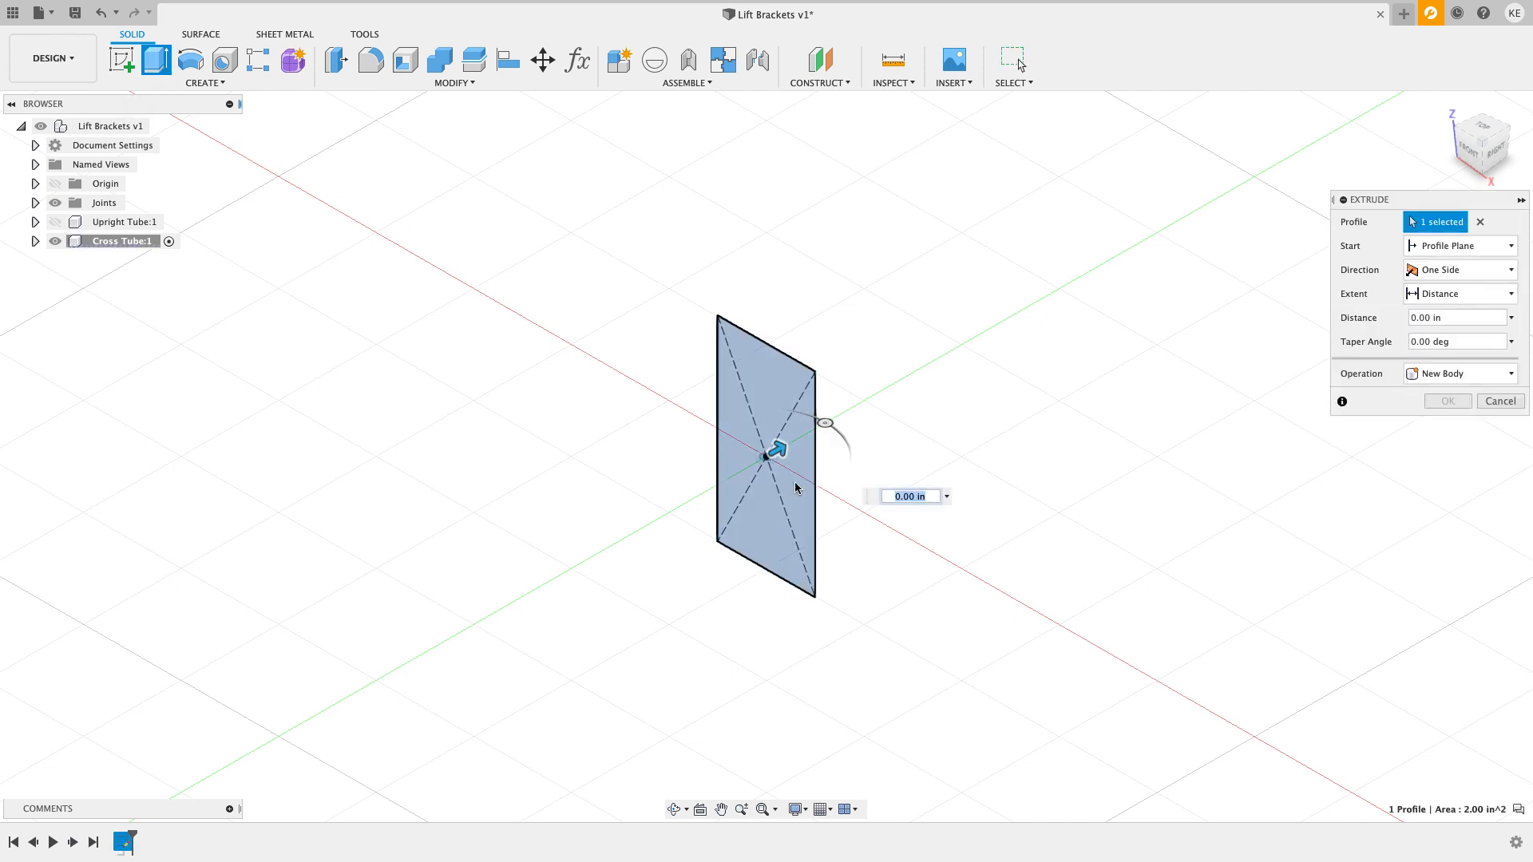
left_click_drag(785, 456, 926, 365)
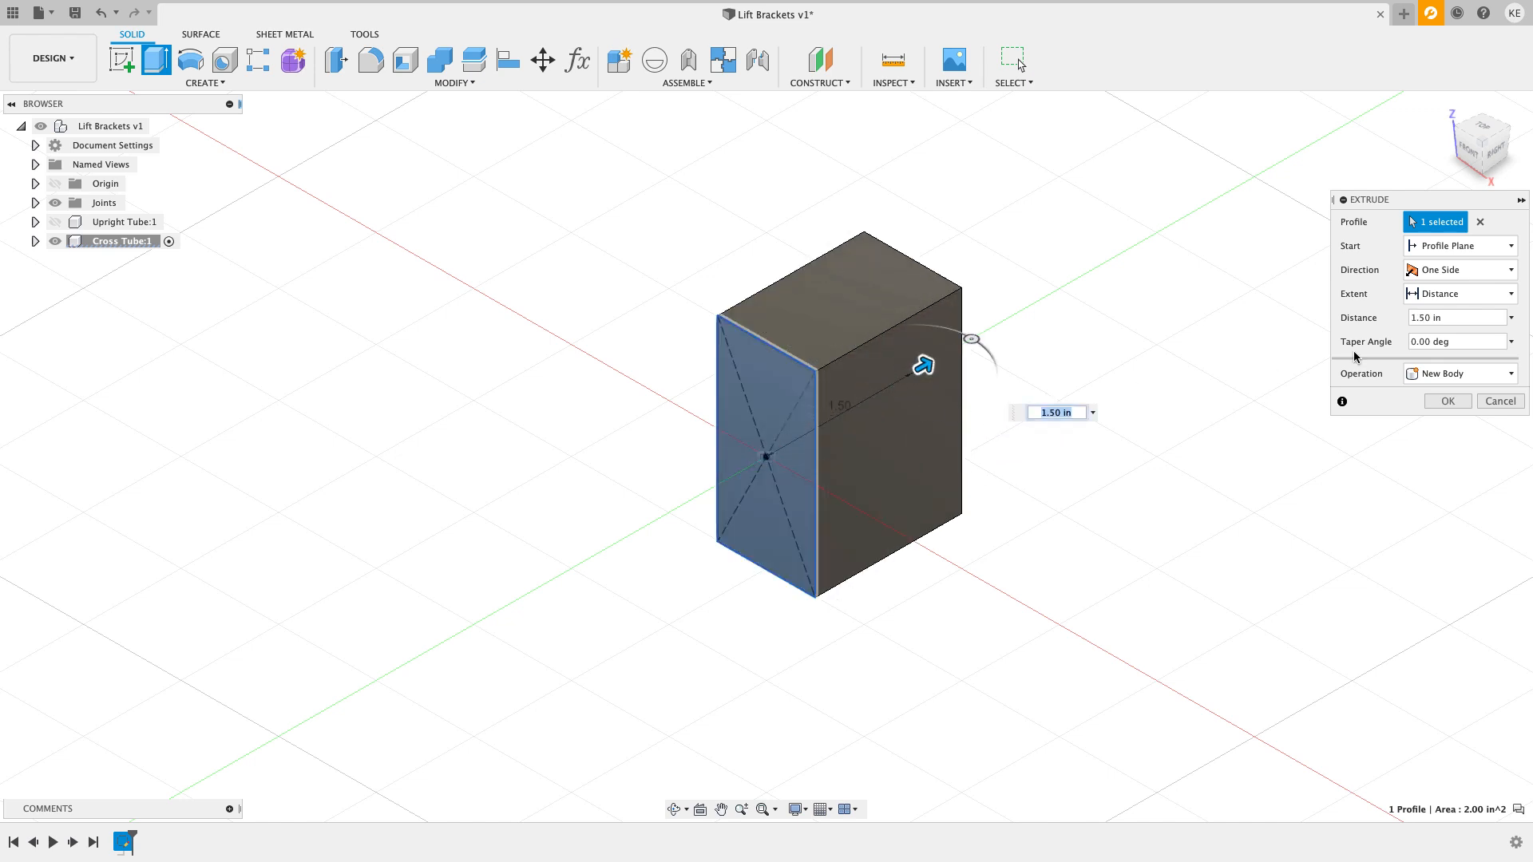
left_click(1481, 320)
type("3")
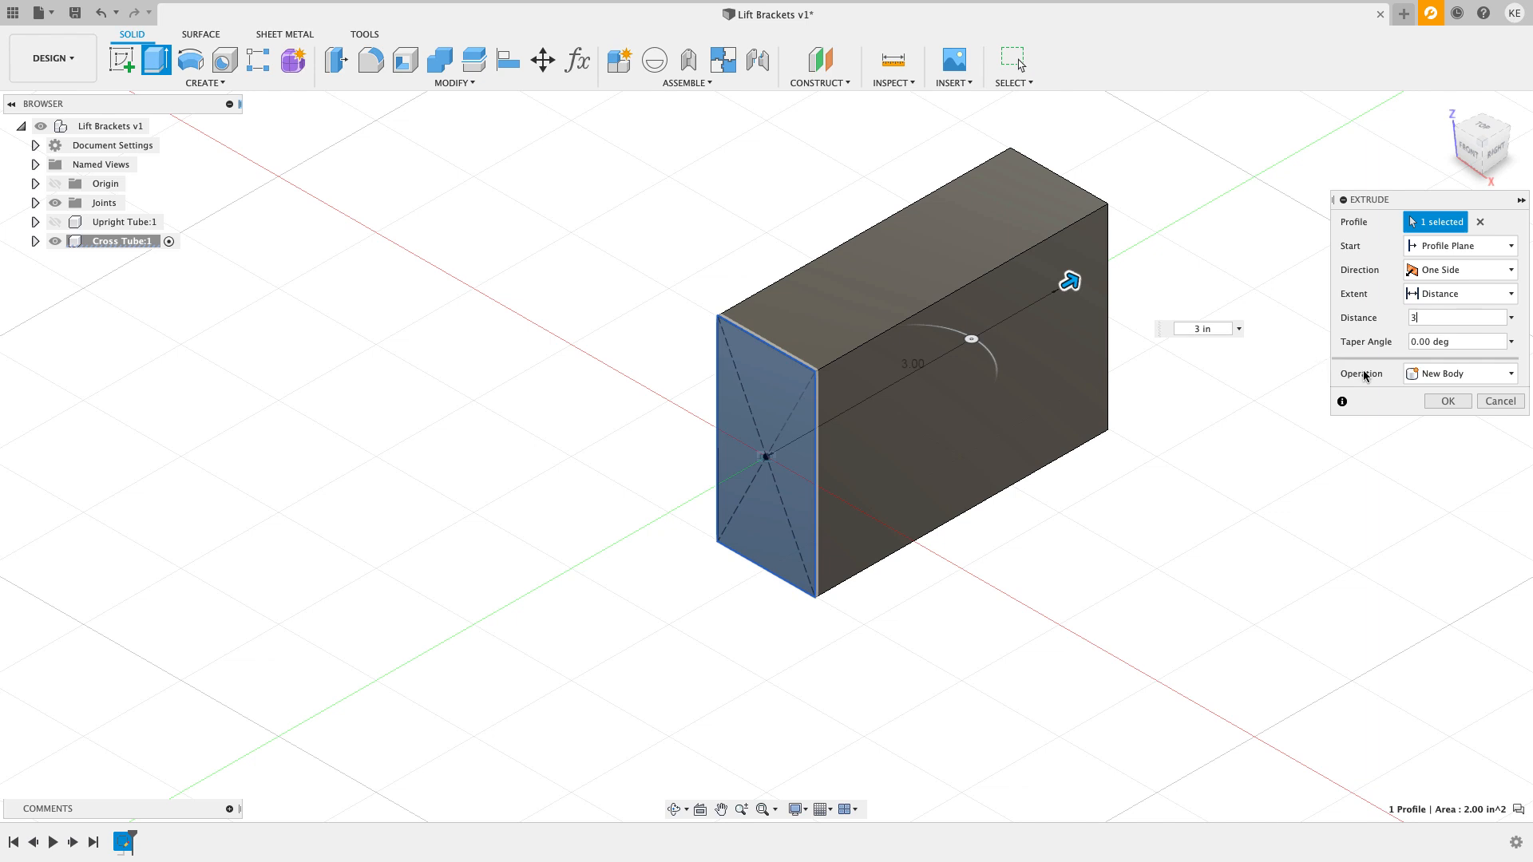
left_click(1447, 401)
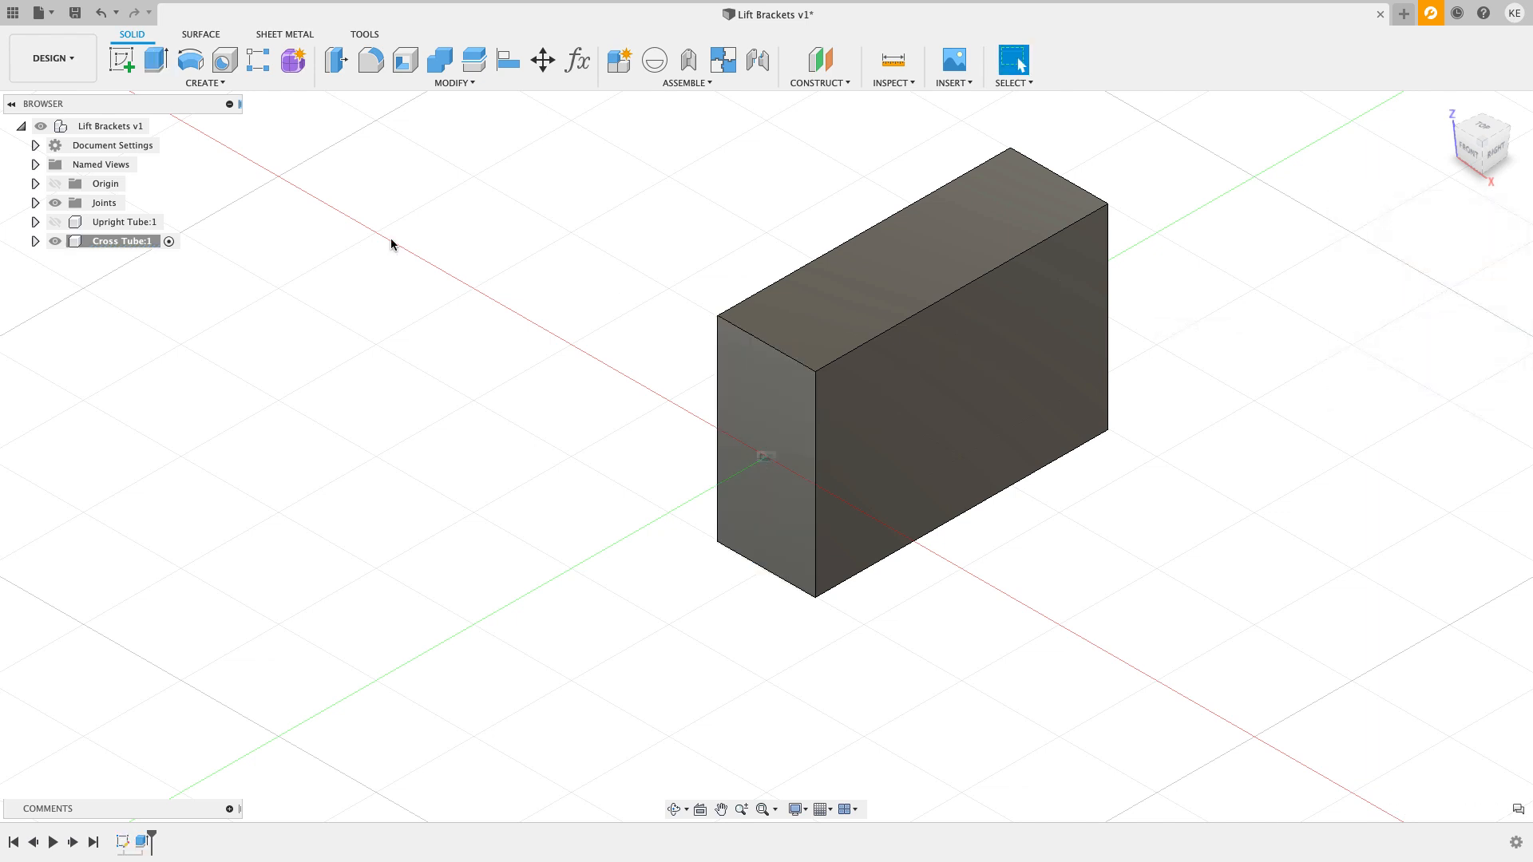
Step: Fillet the block's four long edges with a constant radius of 0.125 in
left_click(371, 61)
left_click(779, 280)
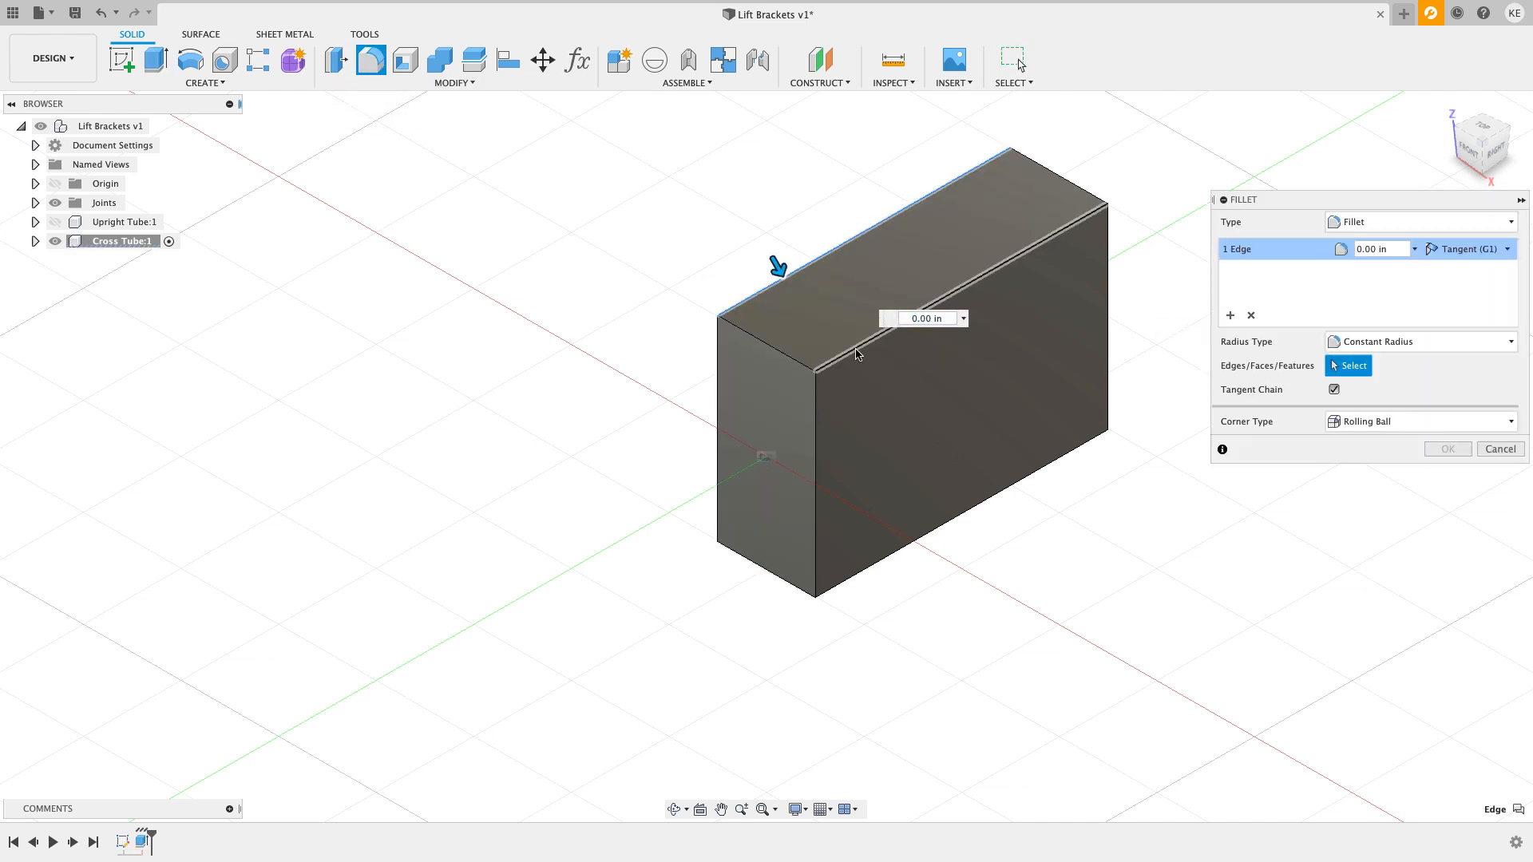
left_click(855, 350)
left_click(750, 522)
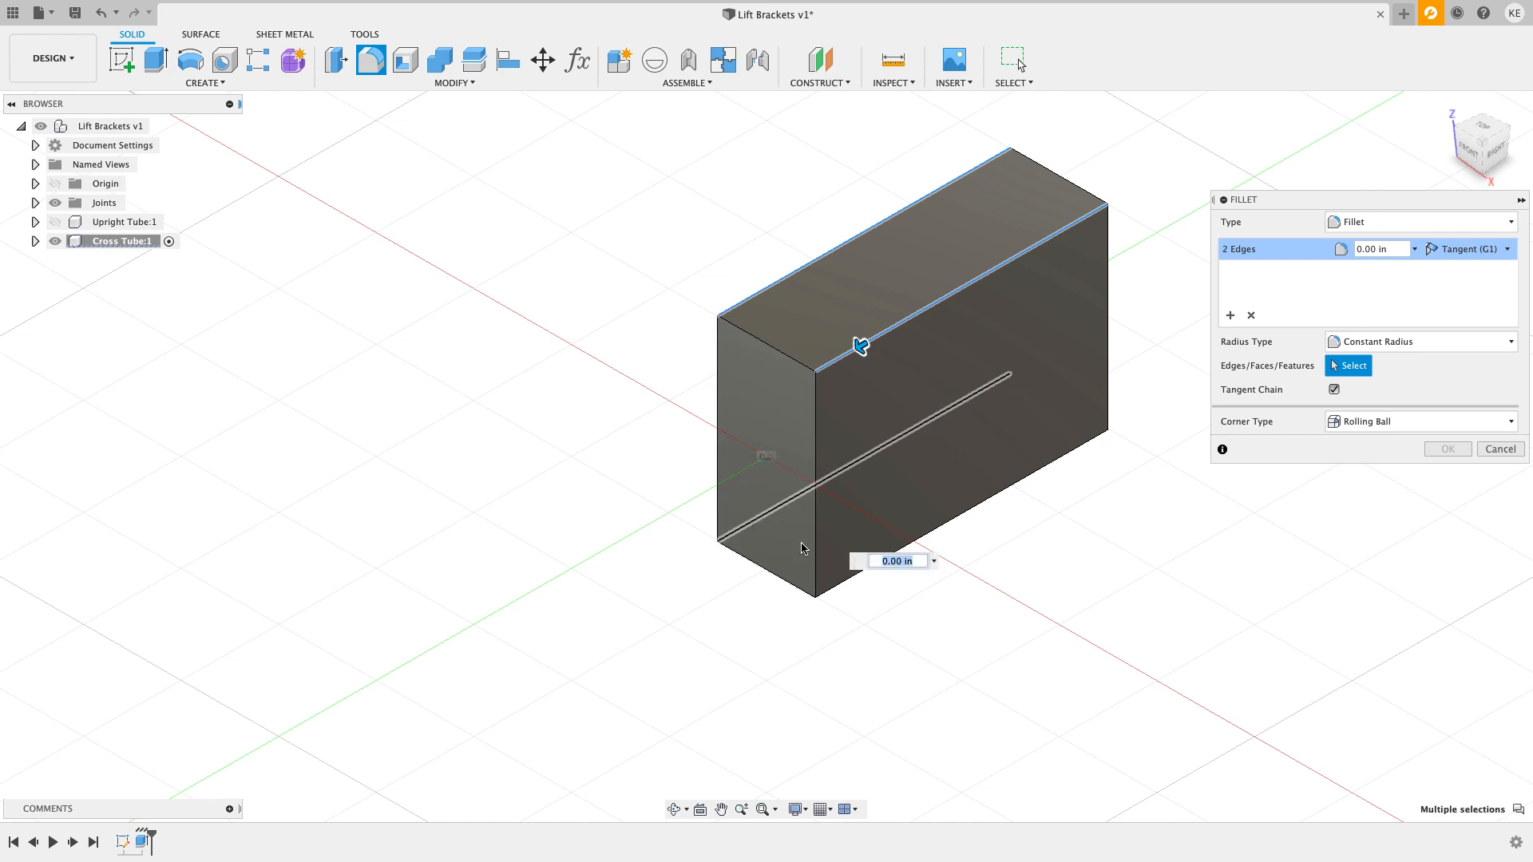
left_click(849, 575)
left_click(1379, 249)
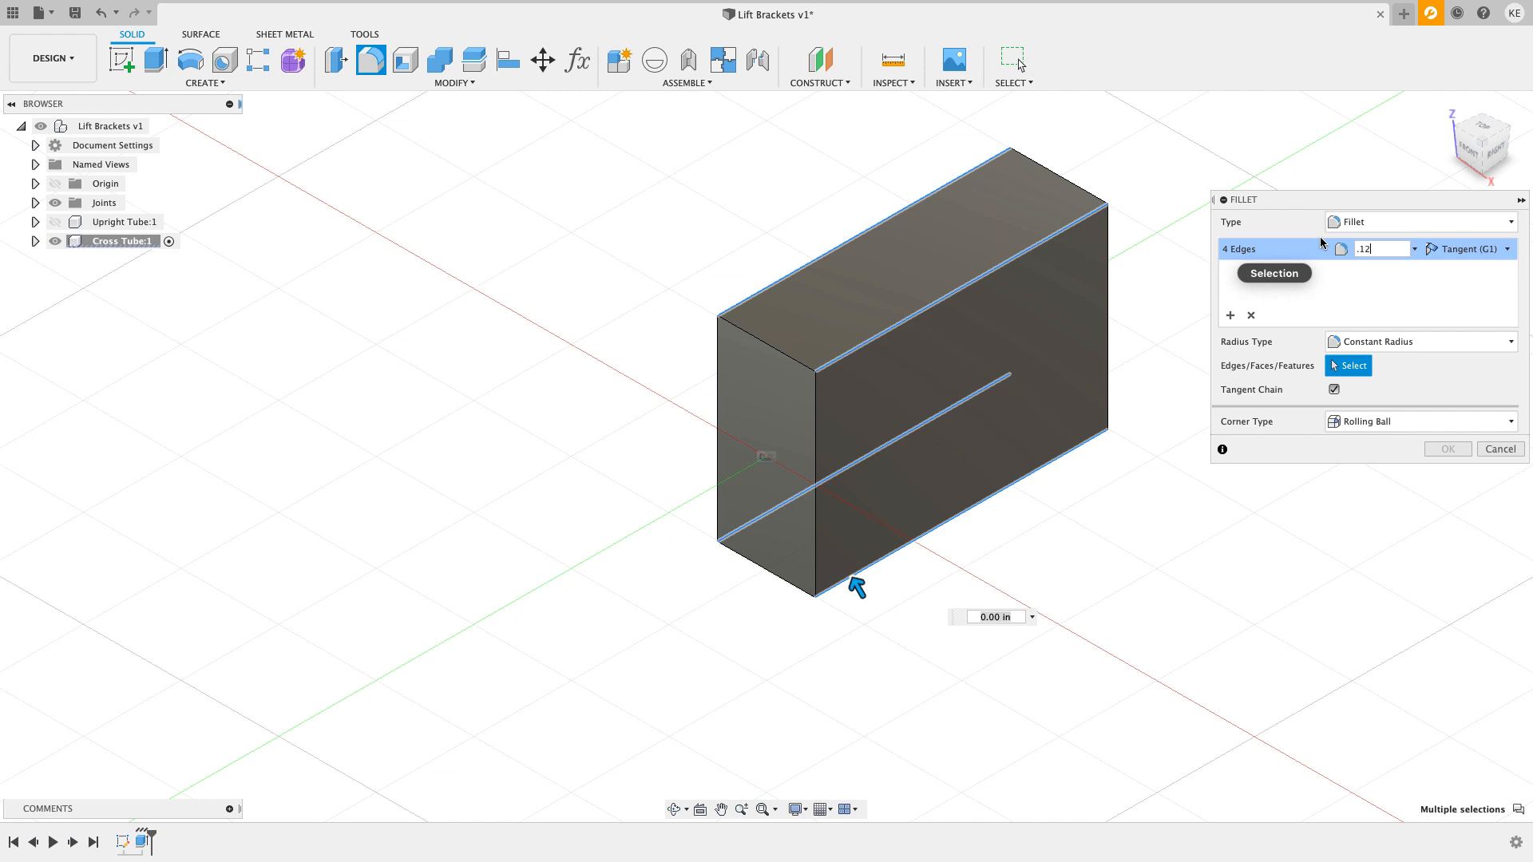
left_click(1448, 449)
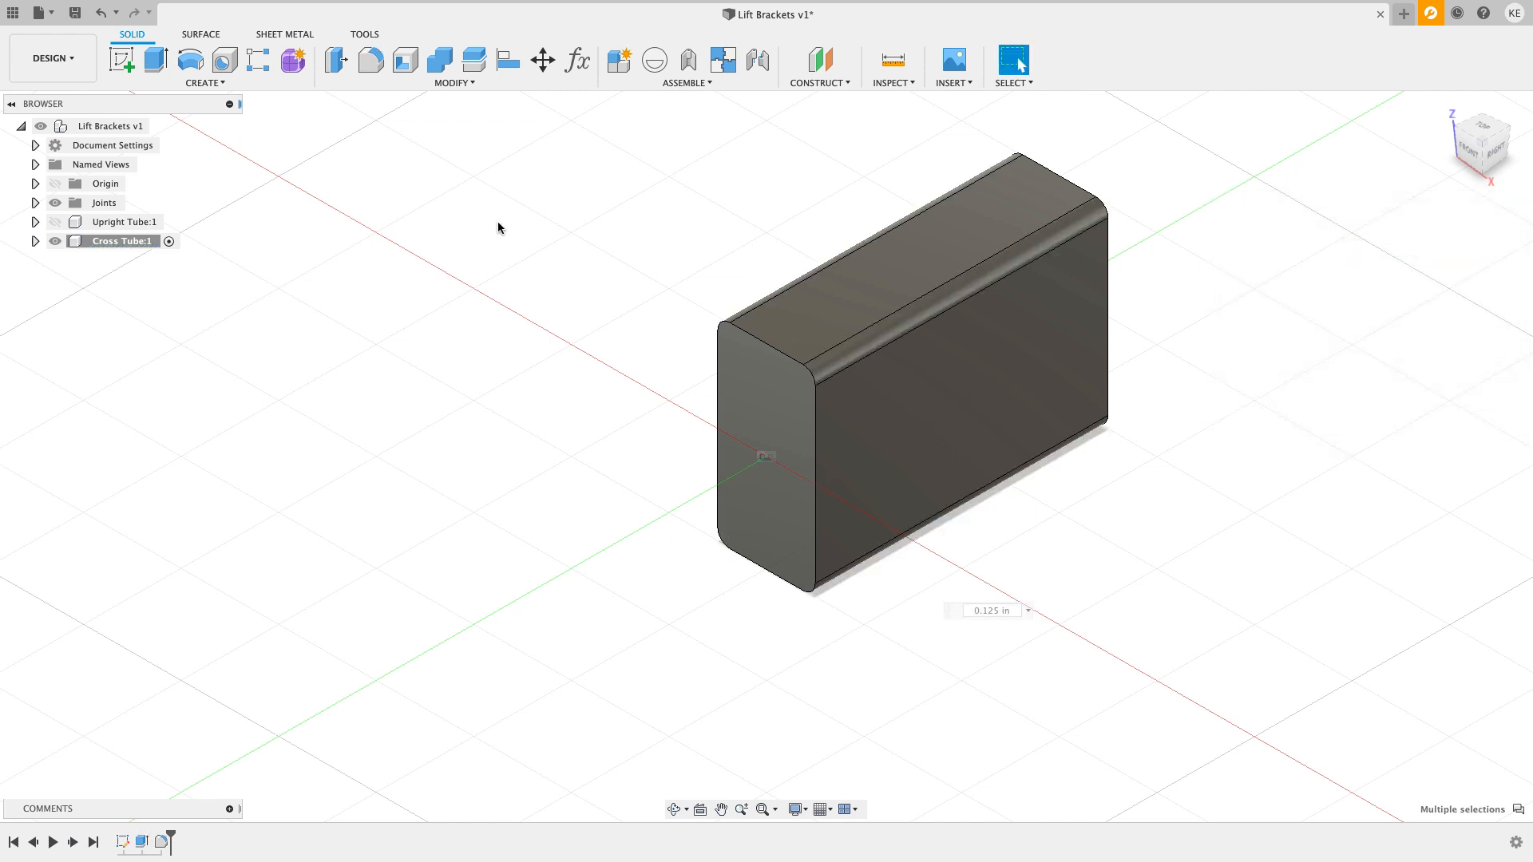
Step: Shell the block through its two end faces with an inside thickness of 0.095 in
left_click(406, 60)
left_click(725, 455)
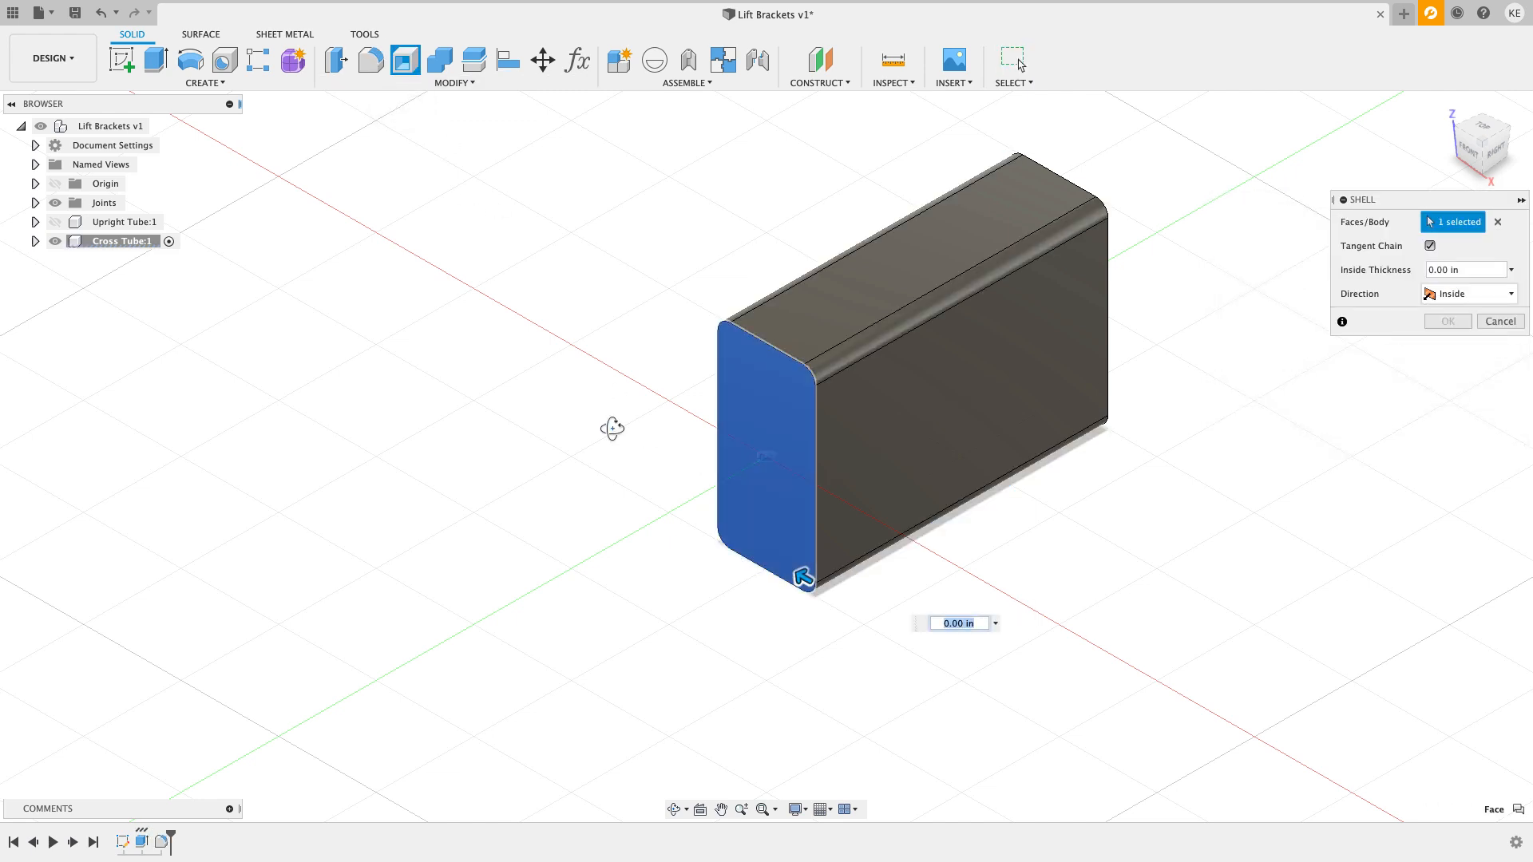
middle_click_drag(615, 435, 513, 397, "shift")
left_click(1094, 291)
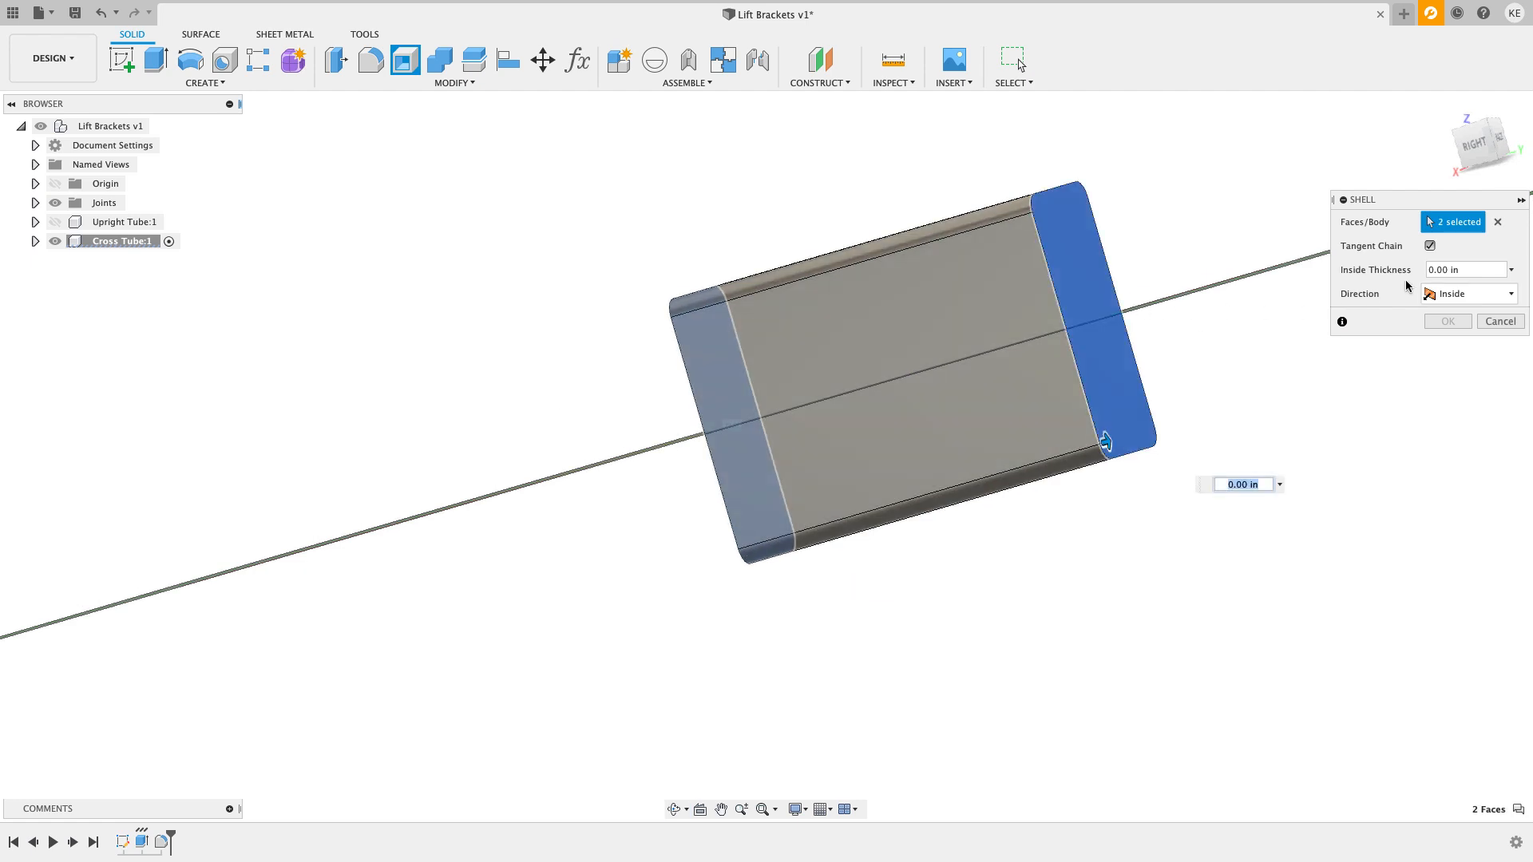
type(".095")
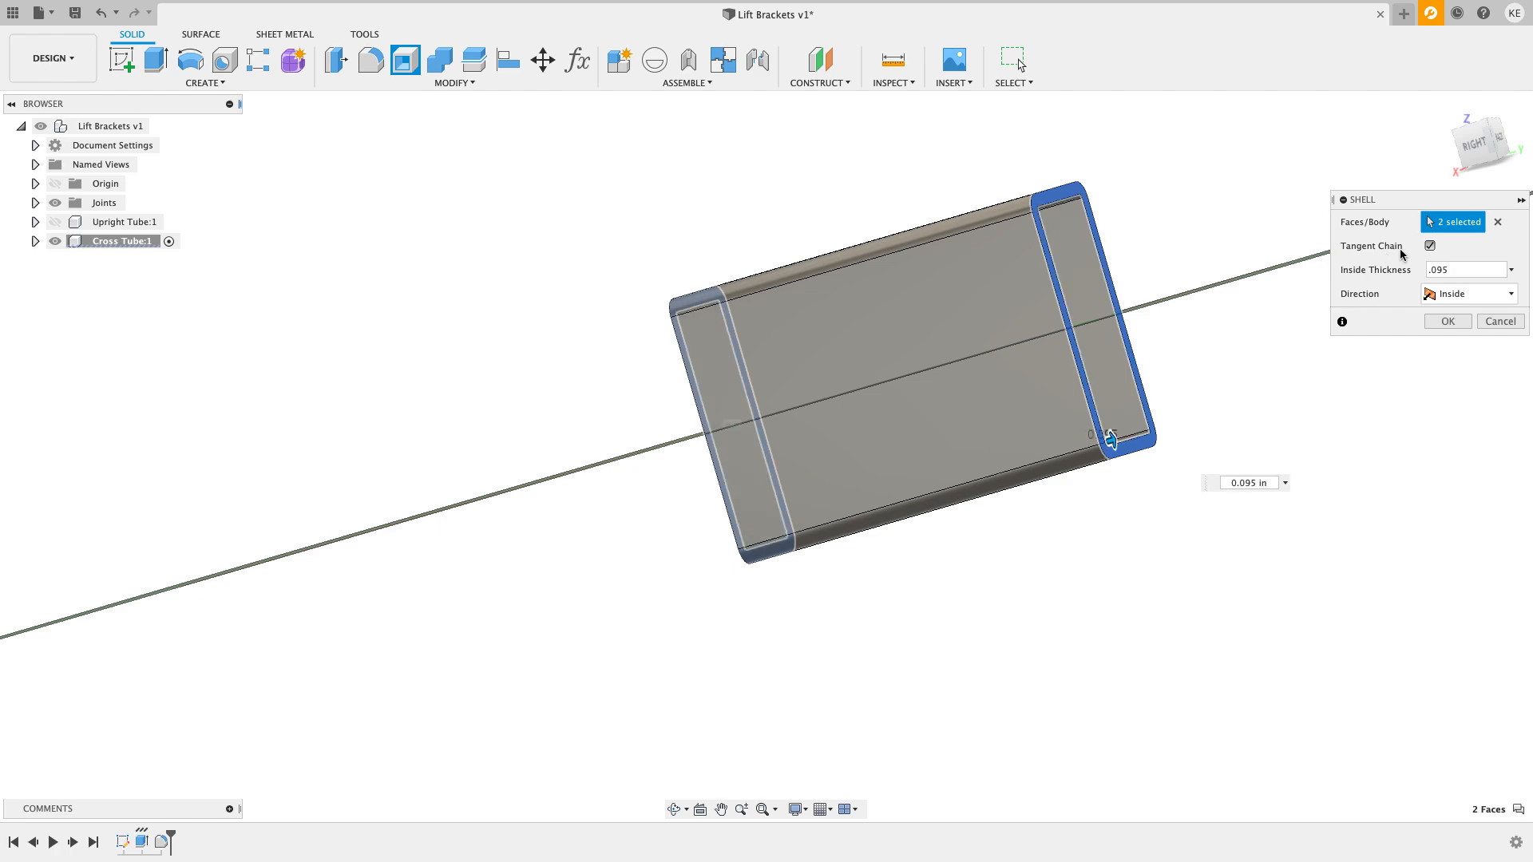
left_click(1439, 320)
Step: Start a sketch on the tube's wide side face and place two vertically aligned points near its far end, above and below the centerline
mouse_move(645, 348)
middle_mouse_down("shift")
mouse_move(664, 364)
mouse_move(697, 346)
mouse_move(664, 359)
mouse_move(513, 343)
mouse_move(852, 356)
mouse_move(996, 323)
middle_mouse_up("shift")
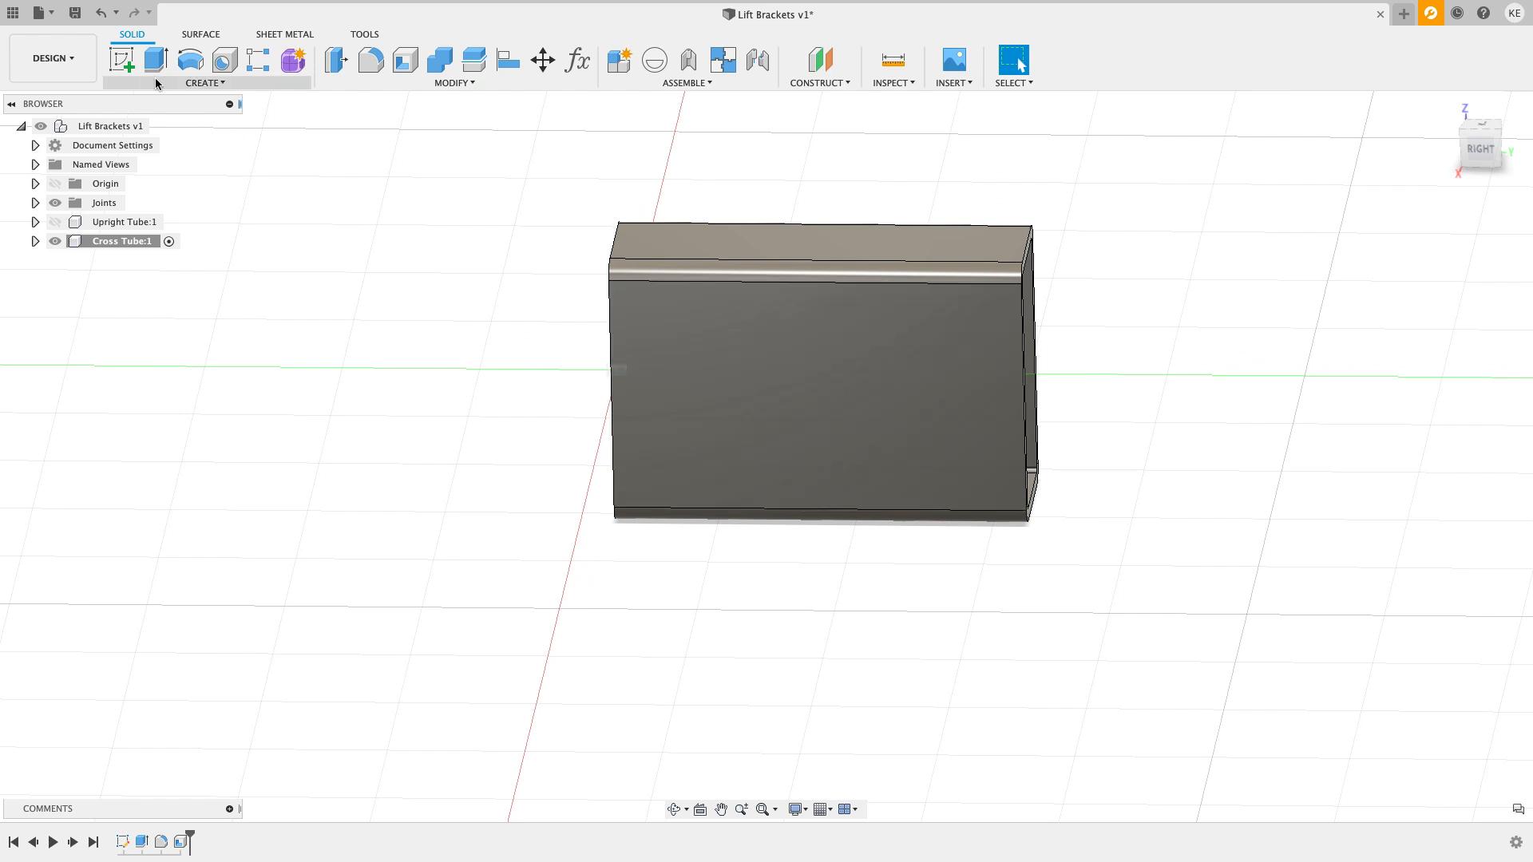
left_click(133, 69)
left_click(934, 435)
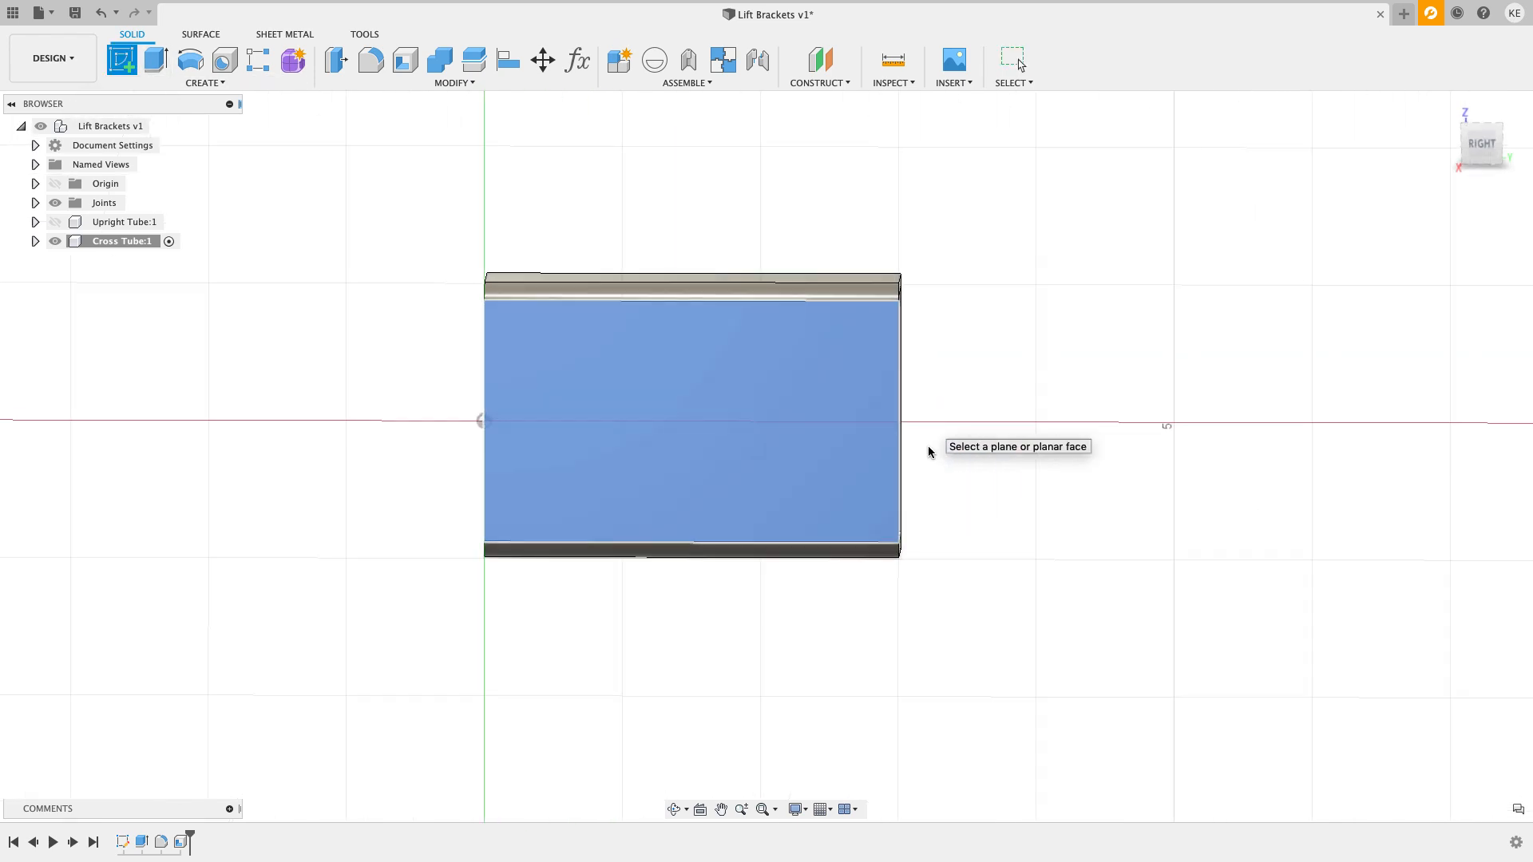
left_click(219, 83)
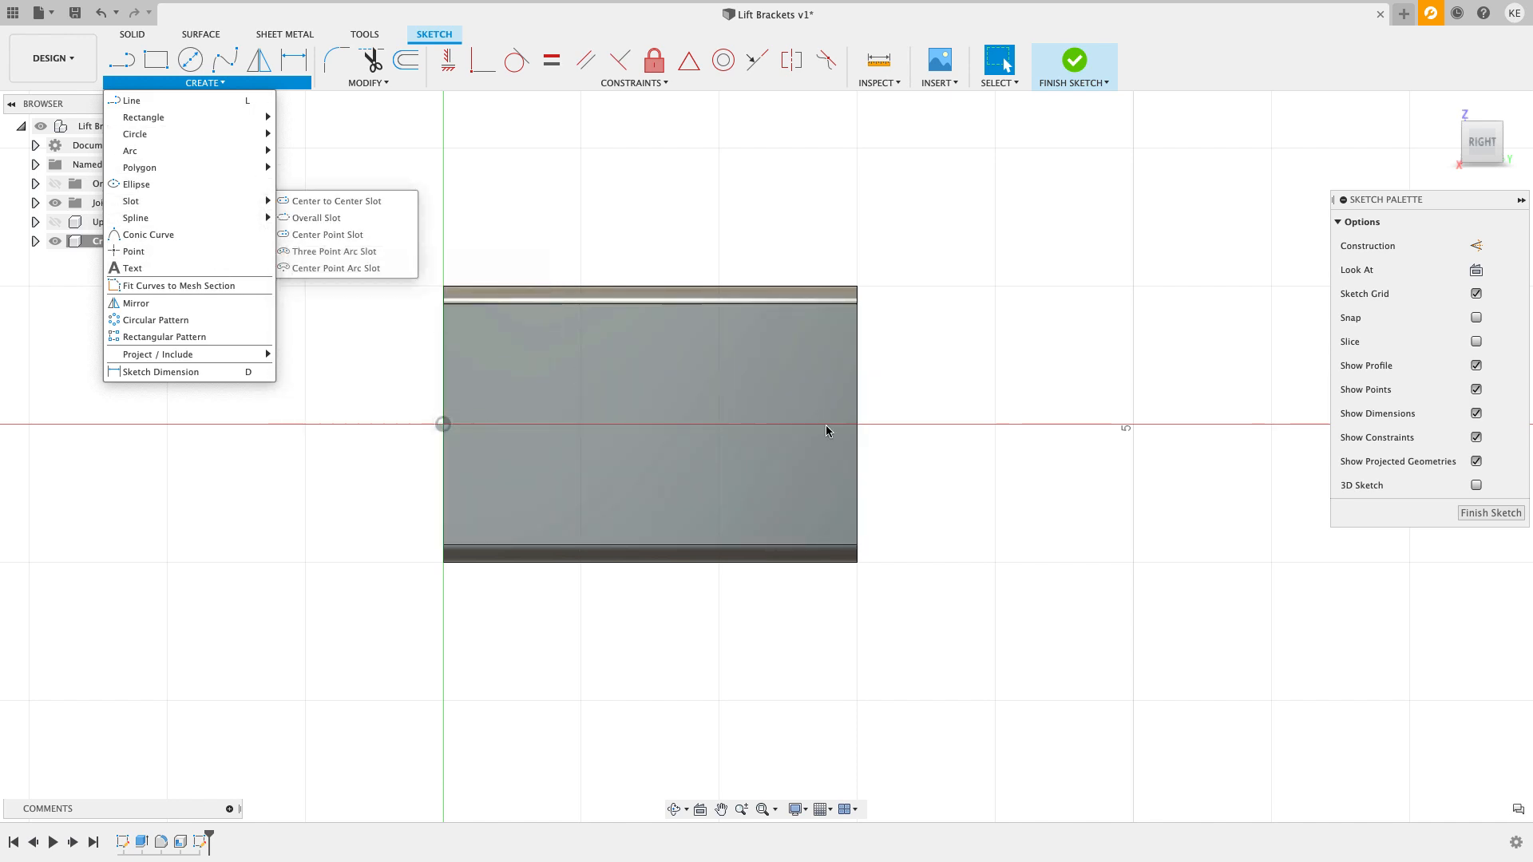
left_click(191, 252)
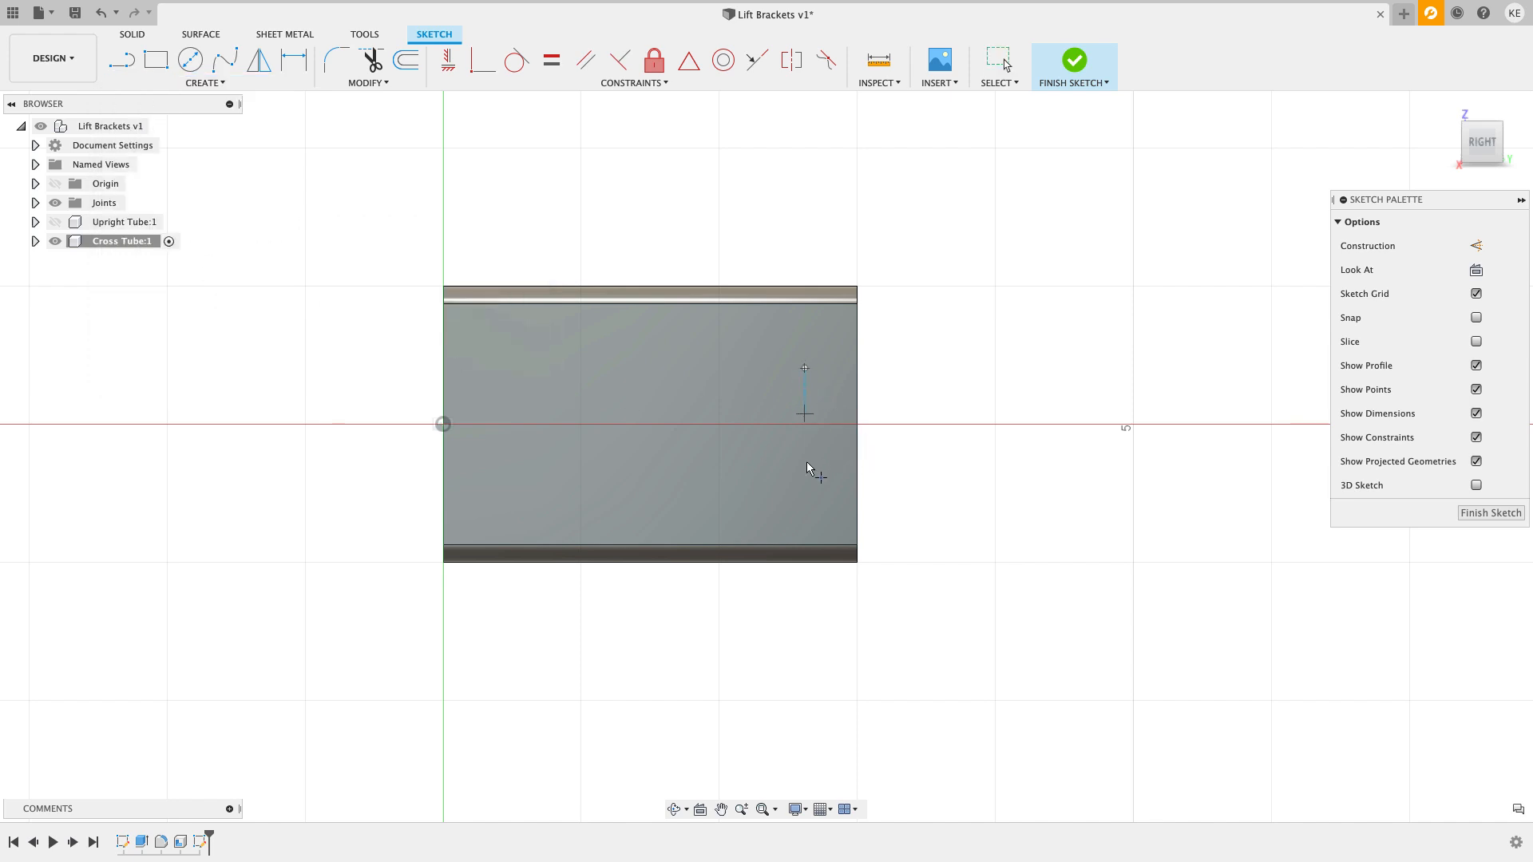
key("Escape")
Step: Project the Cross Tube component's Y axis into the sketch as linked construction geometry
key("p")
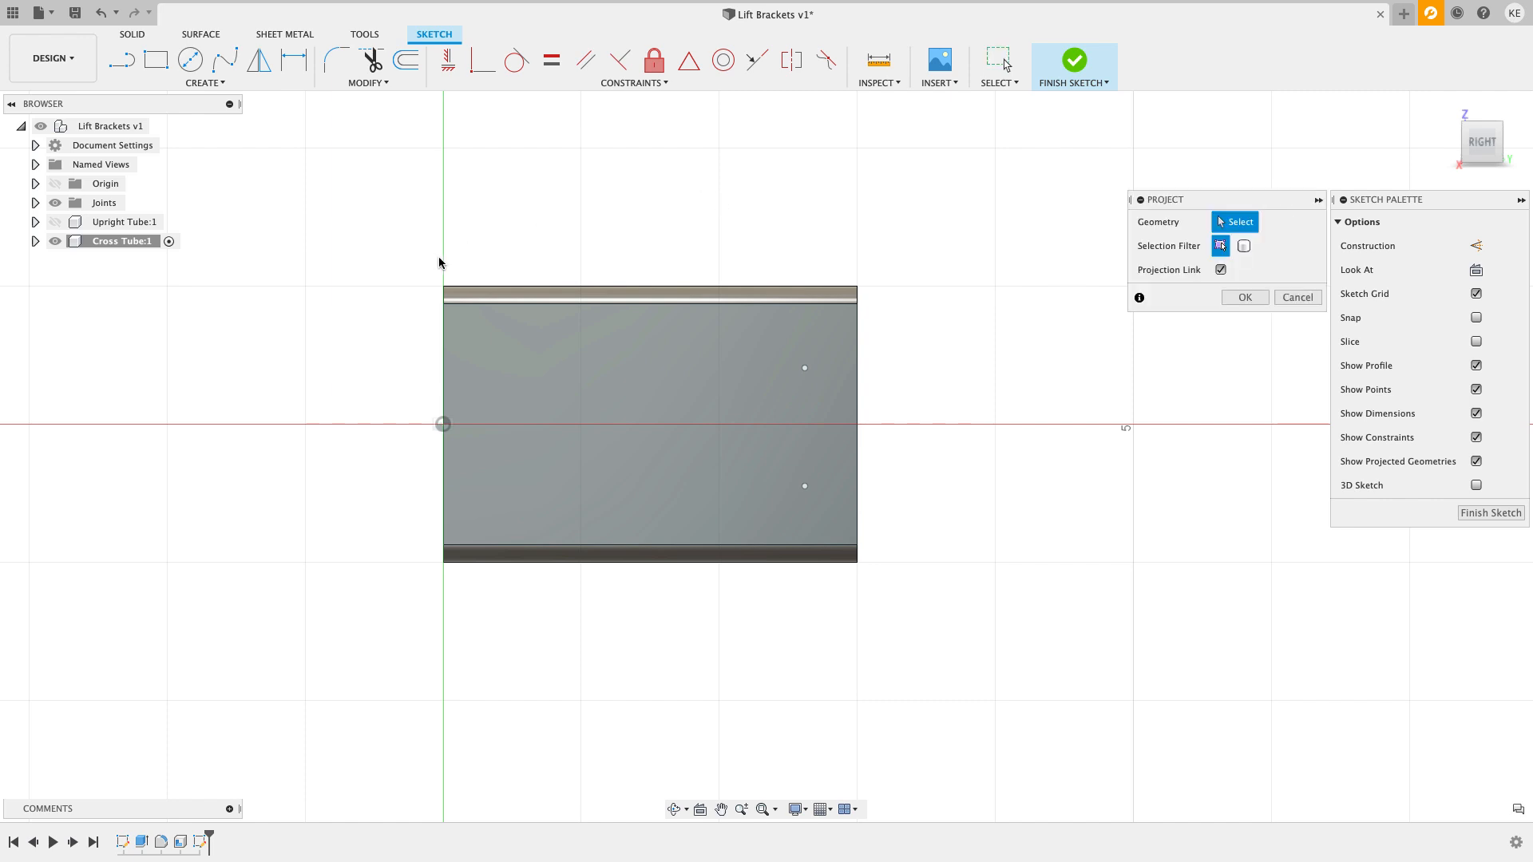
left_click(35, 242)
left_click(49, 261)
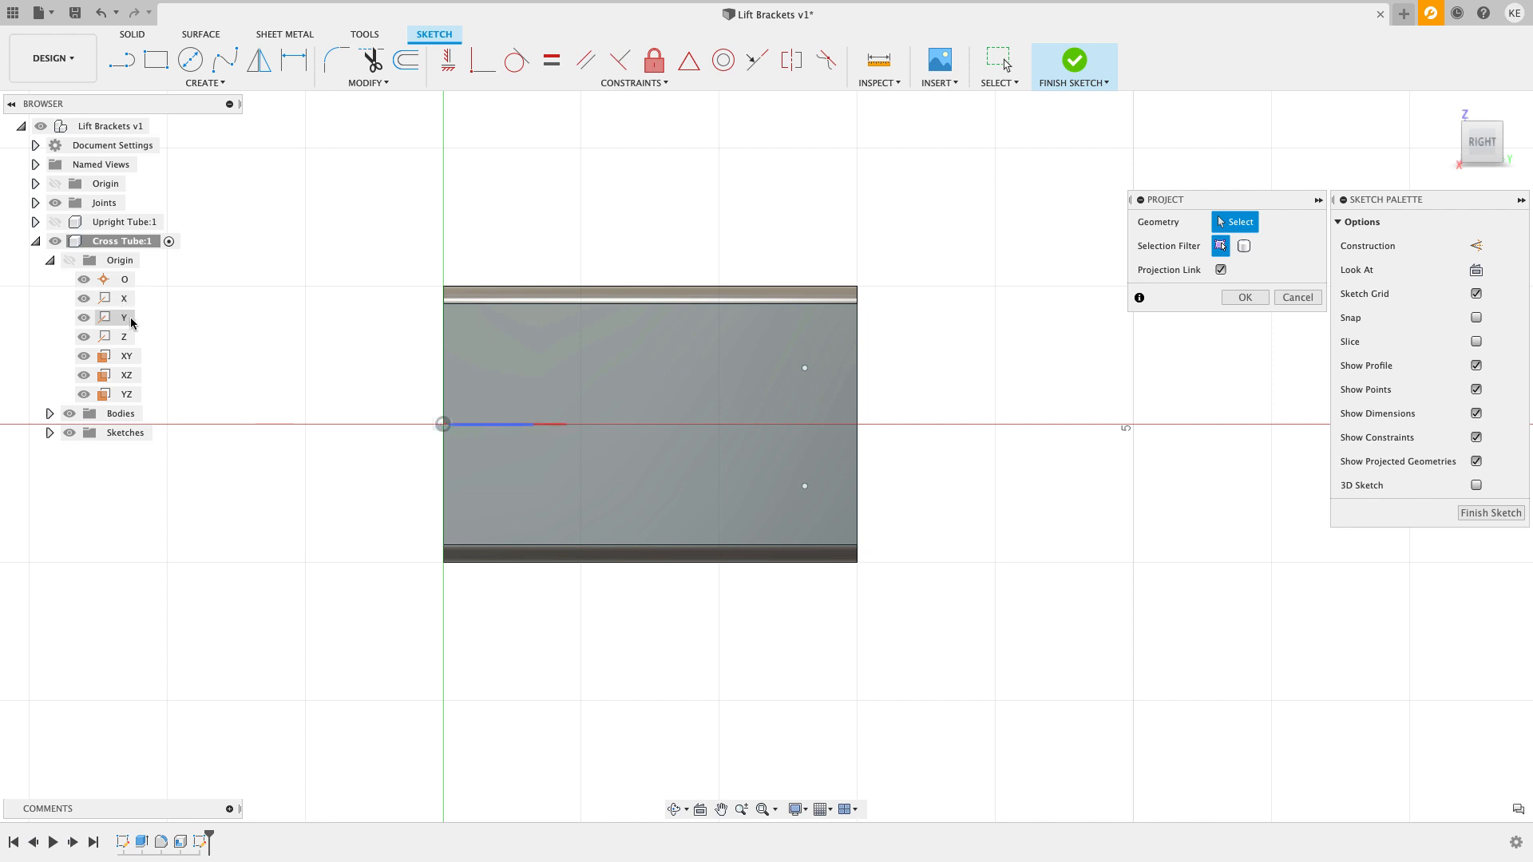
left_click(1476, 246)
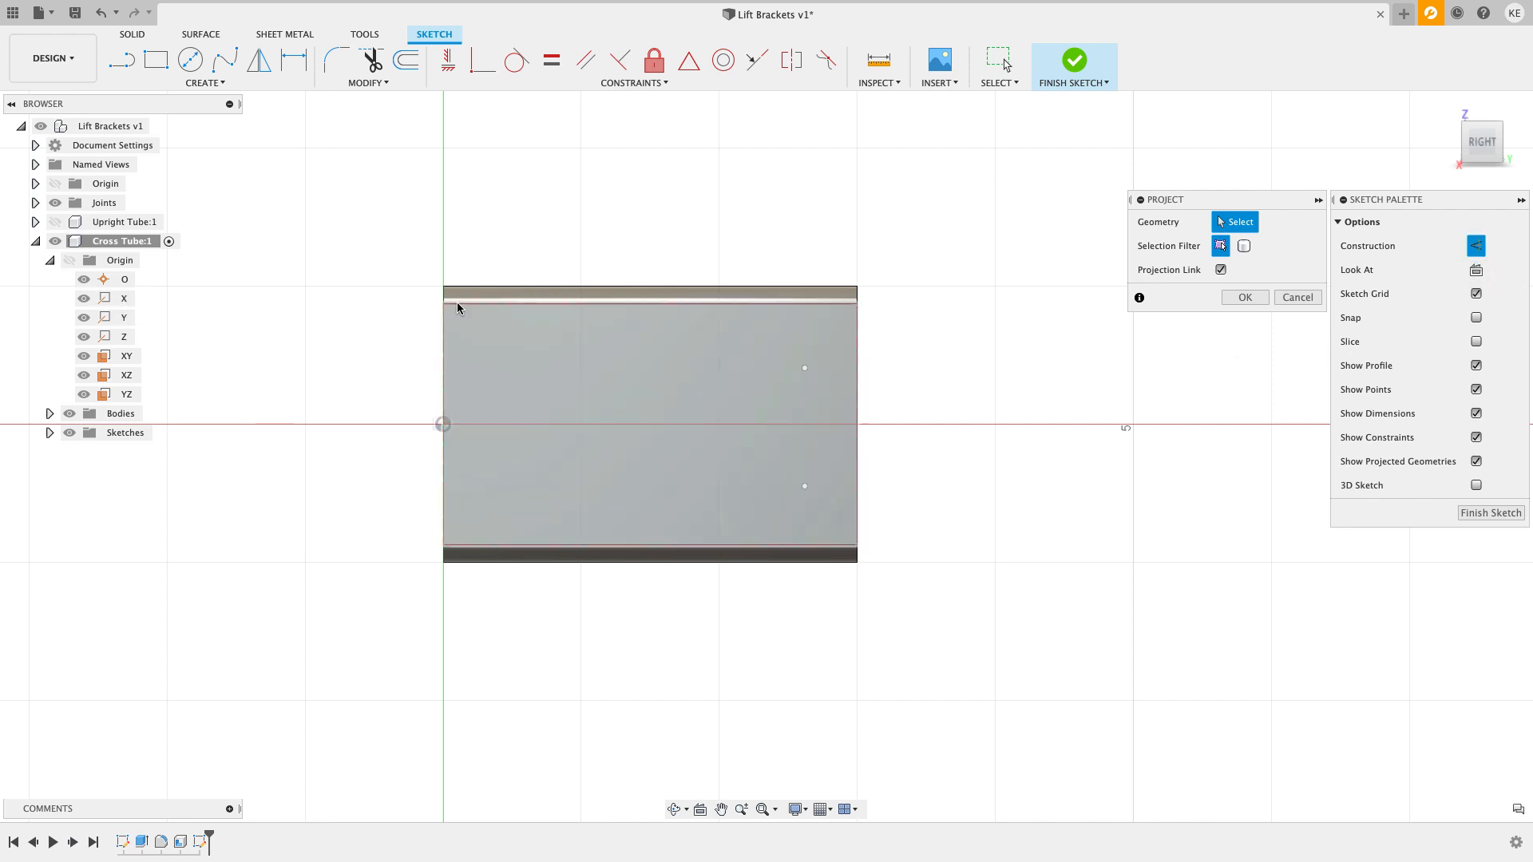
left_click(108, 318)
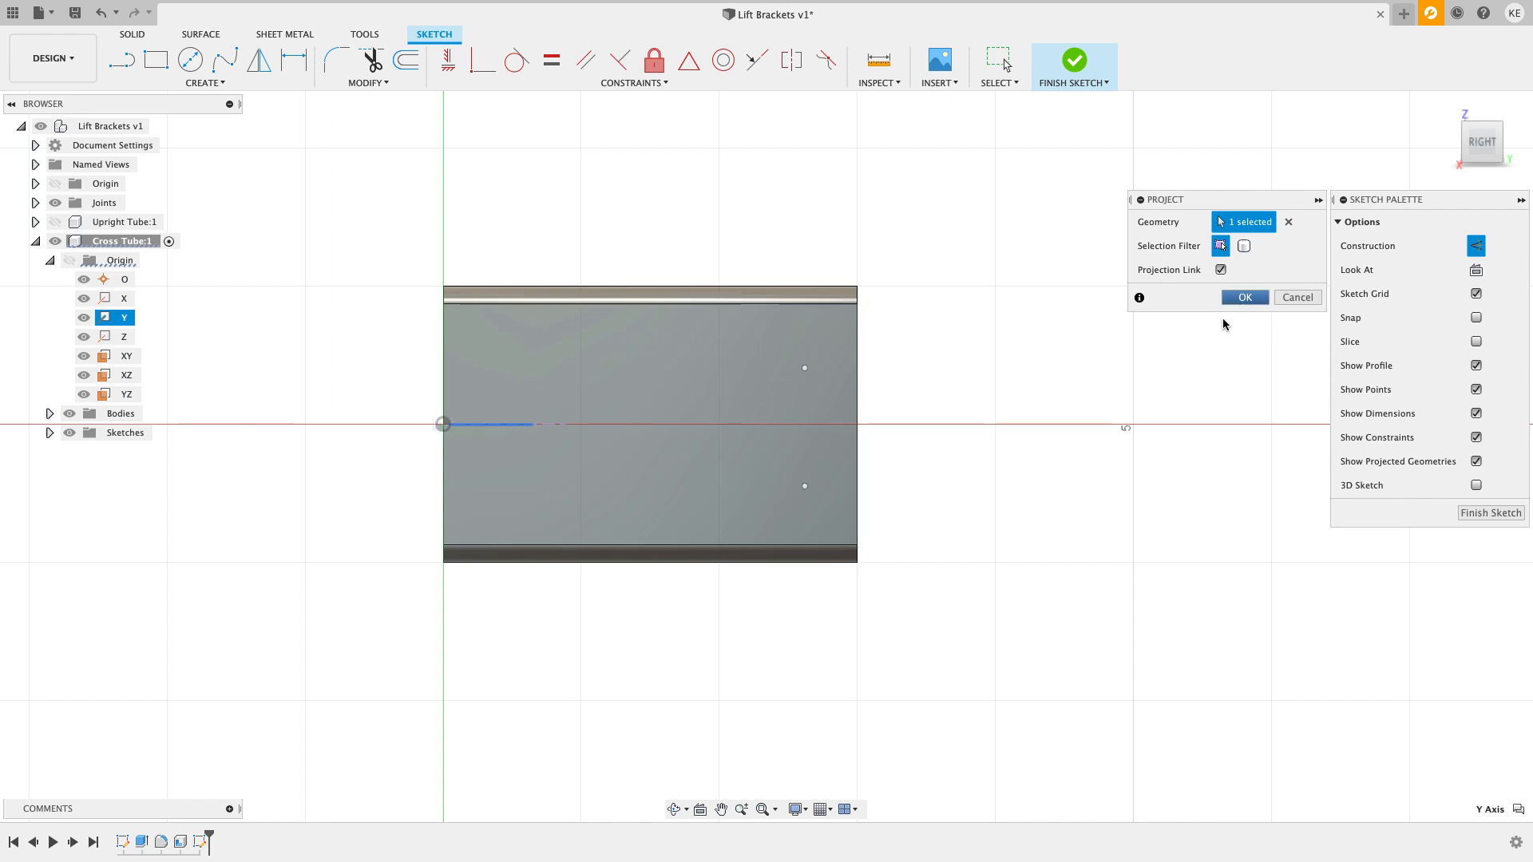
left_click(1240, 299)
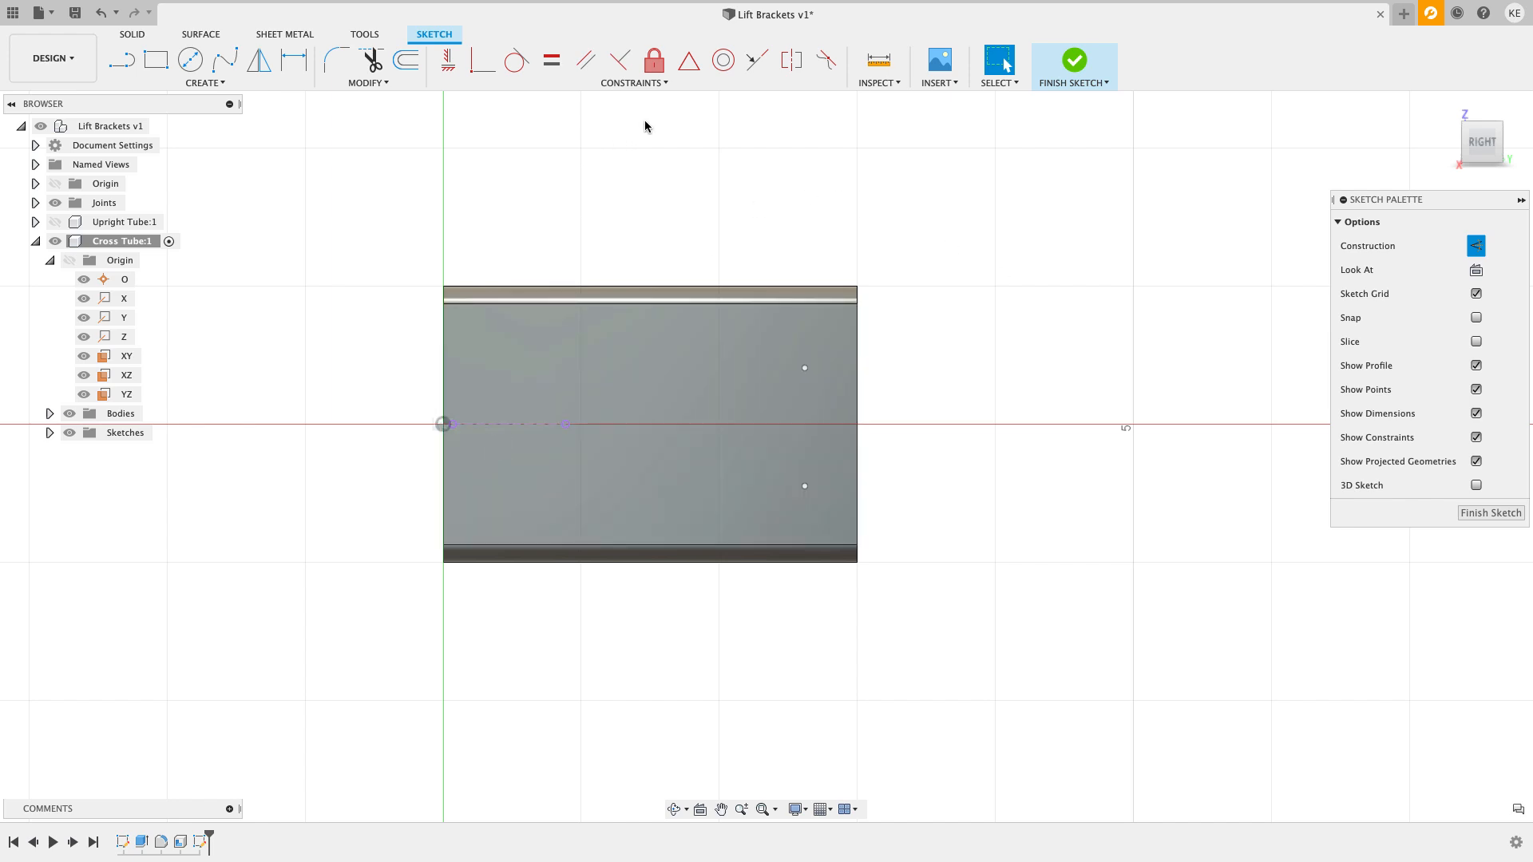
Step: Constrain the two sketch points symmetrically about the projected Y axis line and pull the upper point to test the constraint
left_click(791, 60)
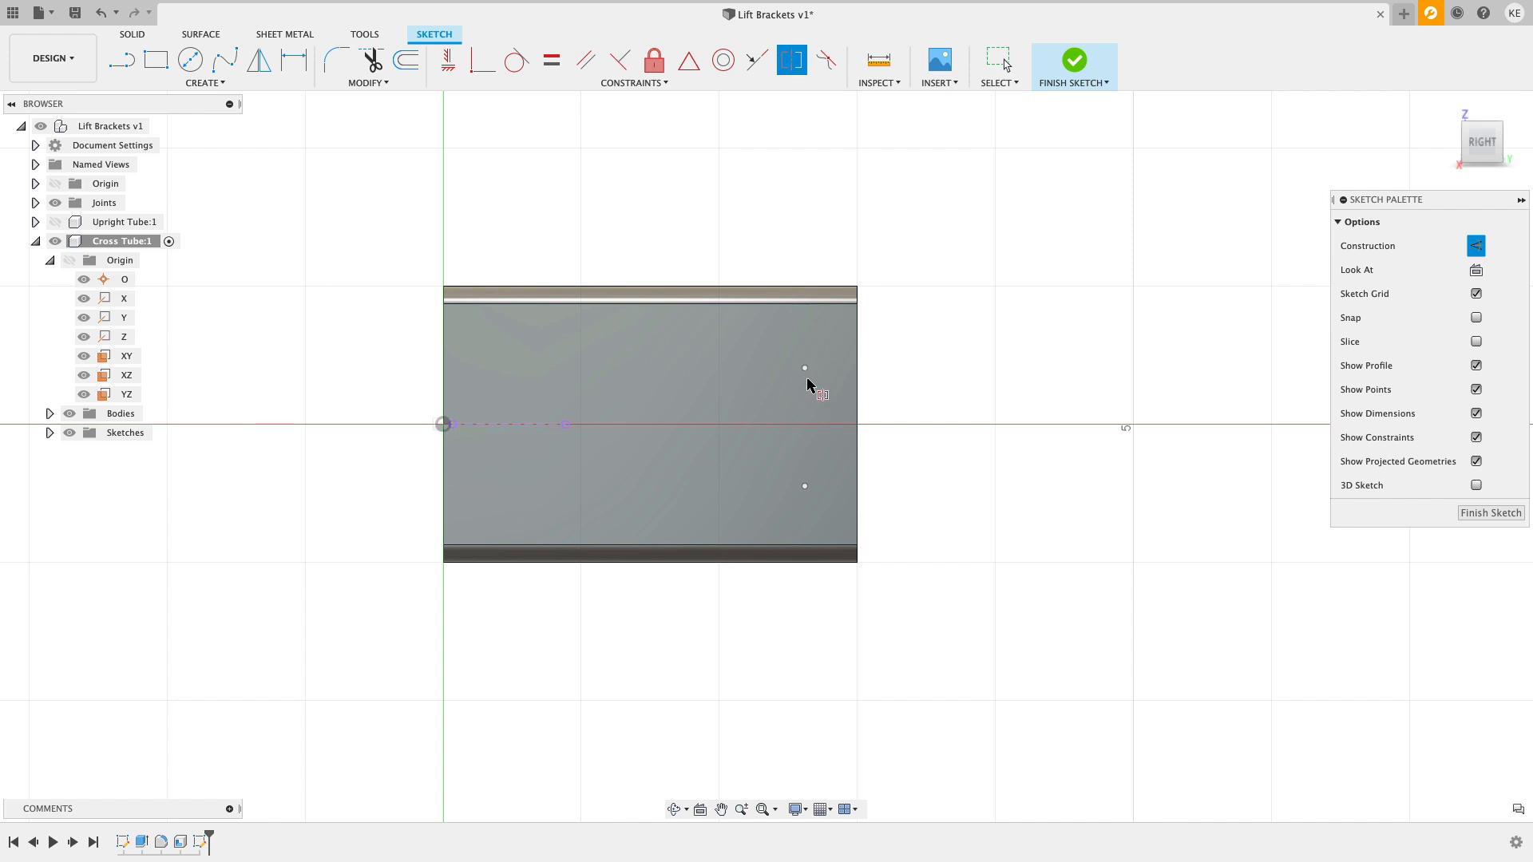
left_click(804, 368)
left_click(805, 485)
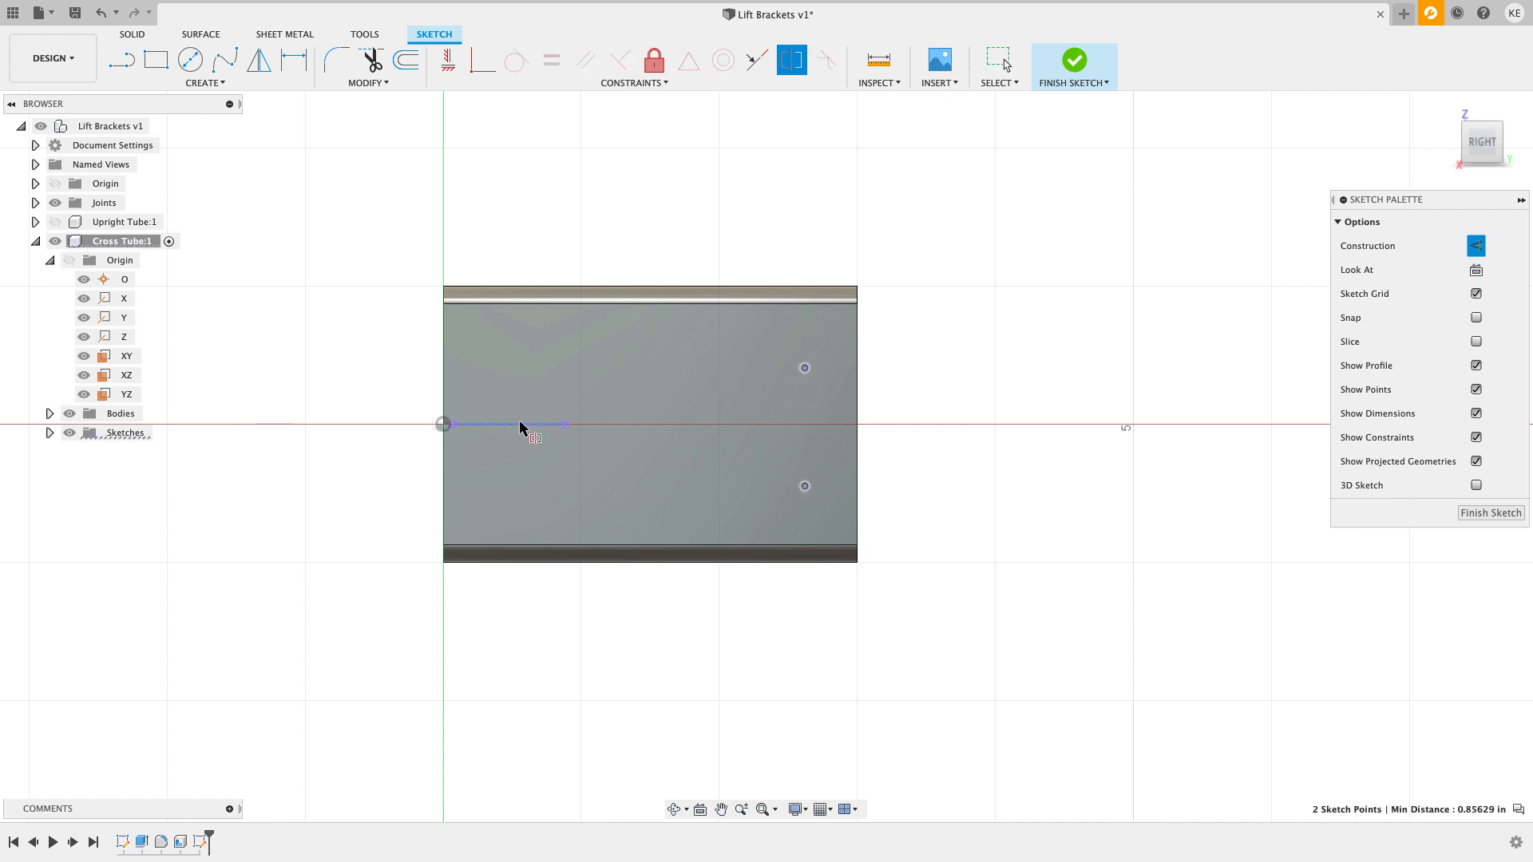
left_click(519, 423)
mouse_move(805, 366)
left_mouse_down()
mouse_move(646, 364)
mouse_move(798, 352)
mouse_move(778, 382)
left_mouse_up()
Step: Dimension the vertical spacing between the two sketch points as 1 in
key("d")
left_click(777, 376)
left_click(777, 473)
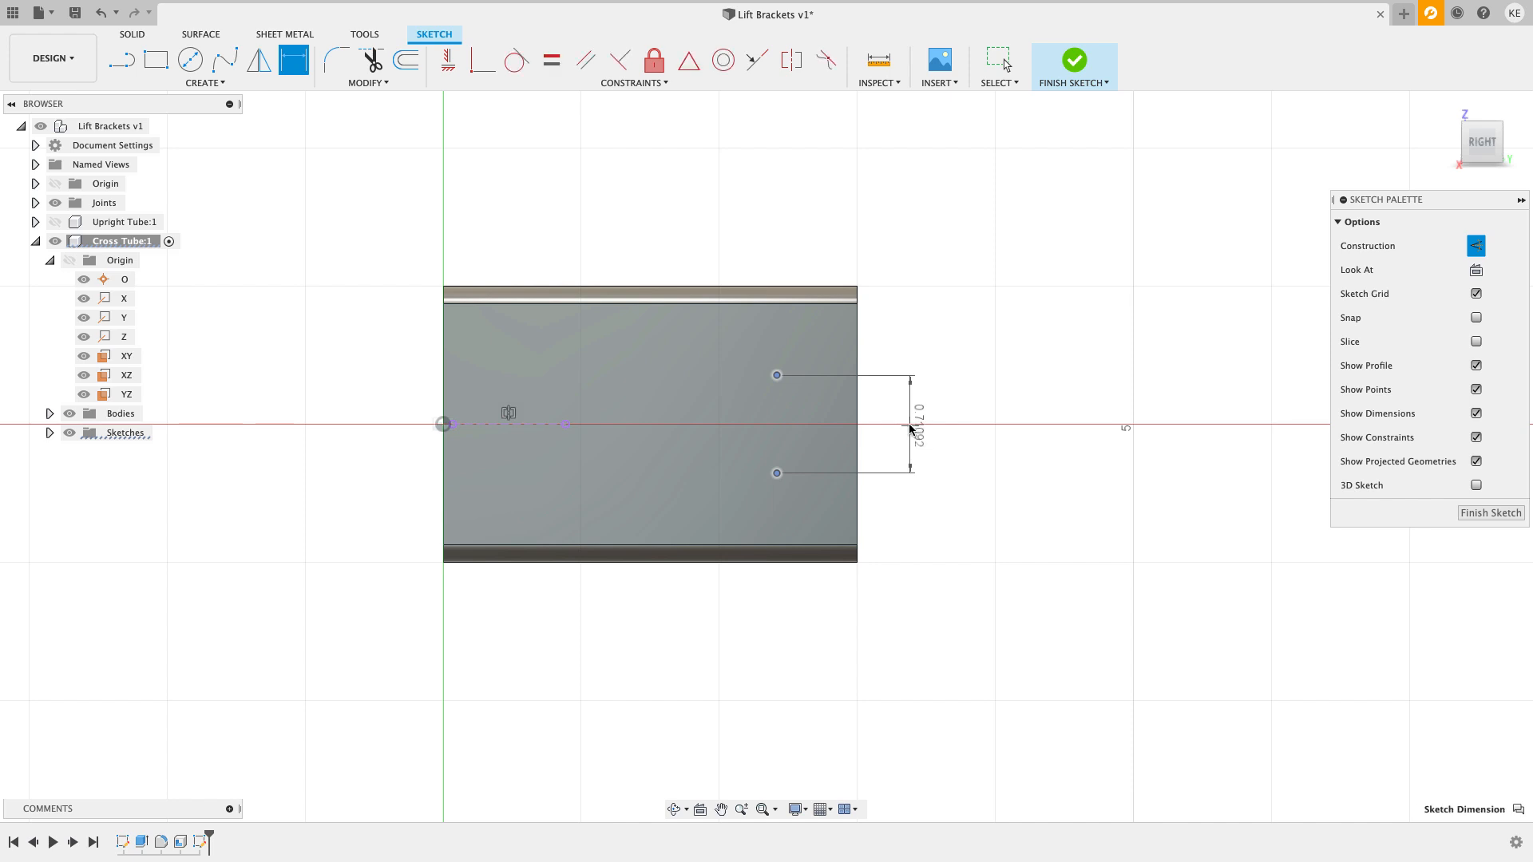
left_click(911, 429)
type("1")
key("Return")
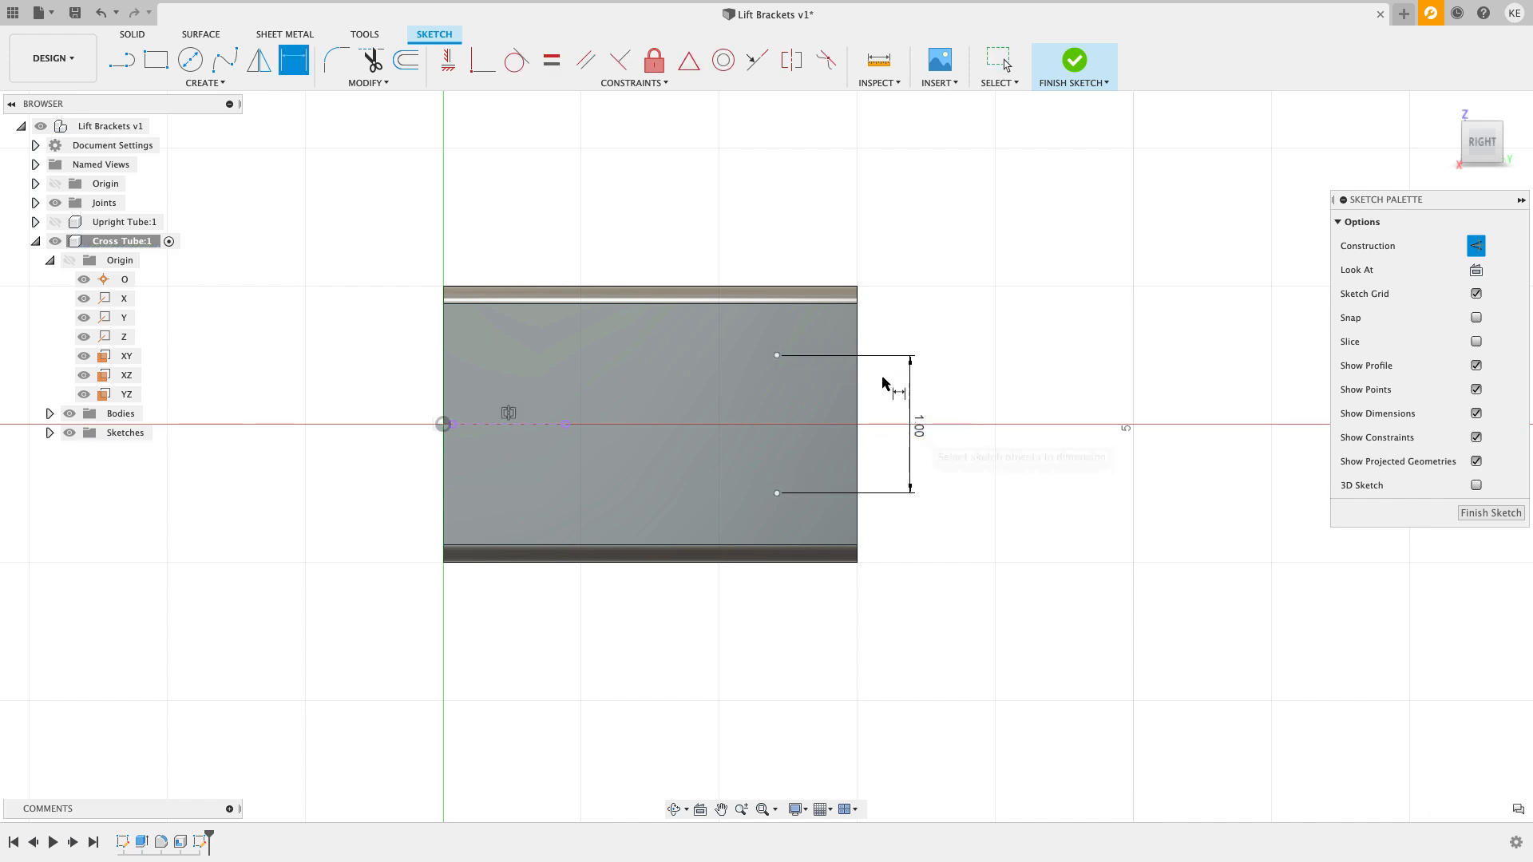
Step: Dimension the upper point 0.75 in from the tube's far end edge and finish the sketch
left_click(859, 341)
left_click(777, 356)
left_click(822, 237)
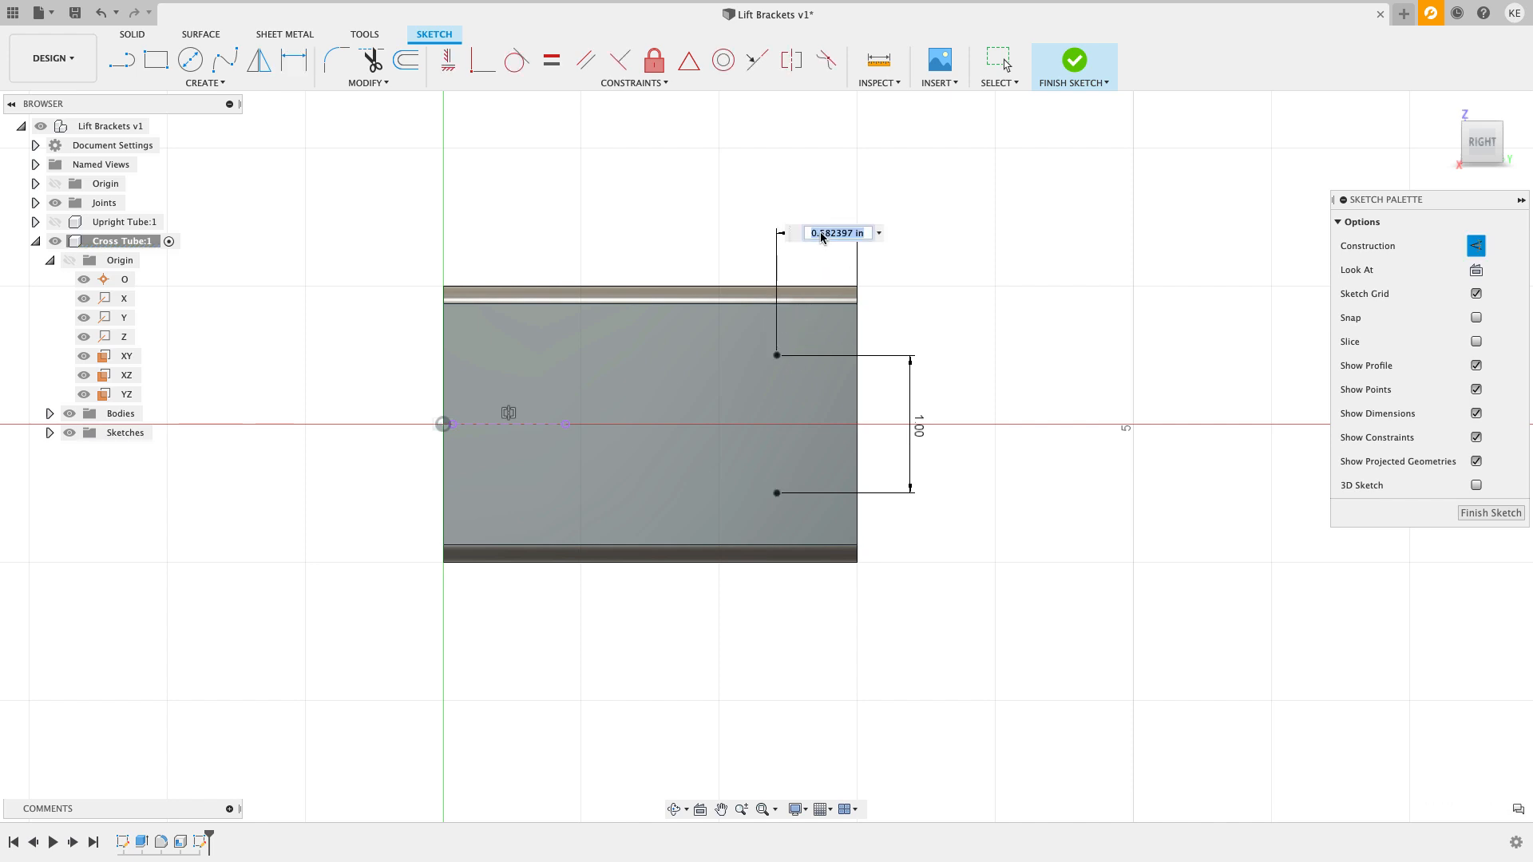
key("BackSpace")
key("Return")
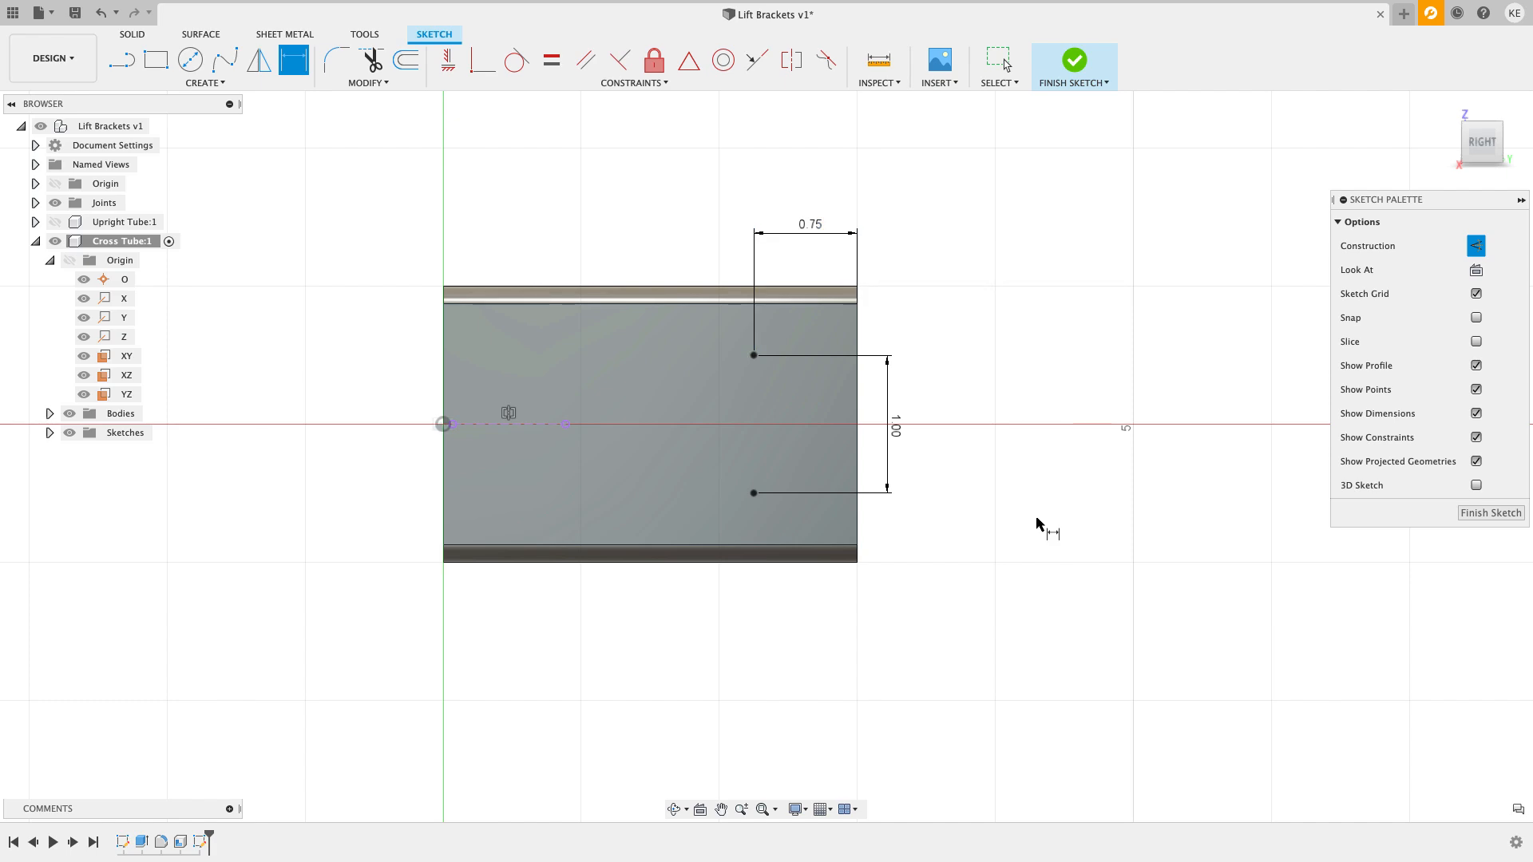
left_click(1483, 514)
Step: Start clearance holes at both sketch points on the cross tube with their extents set to All
mouse_move(1057, 458)
middle_mouse_down("shift")
mouse_move(1072, 418)
mouse_move(1023, 448)
mouse_move(1043, 475)
middle_mouse_up("shift")
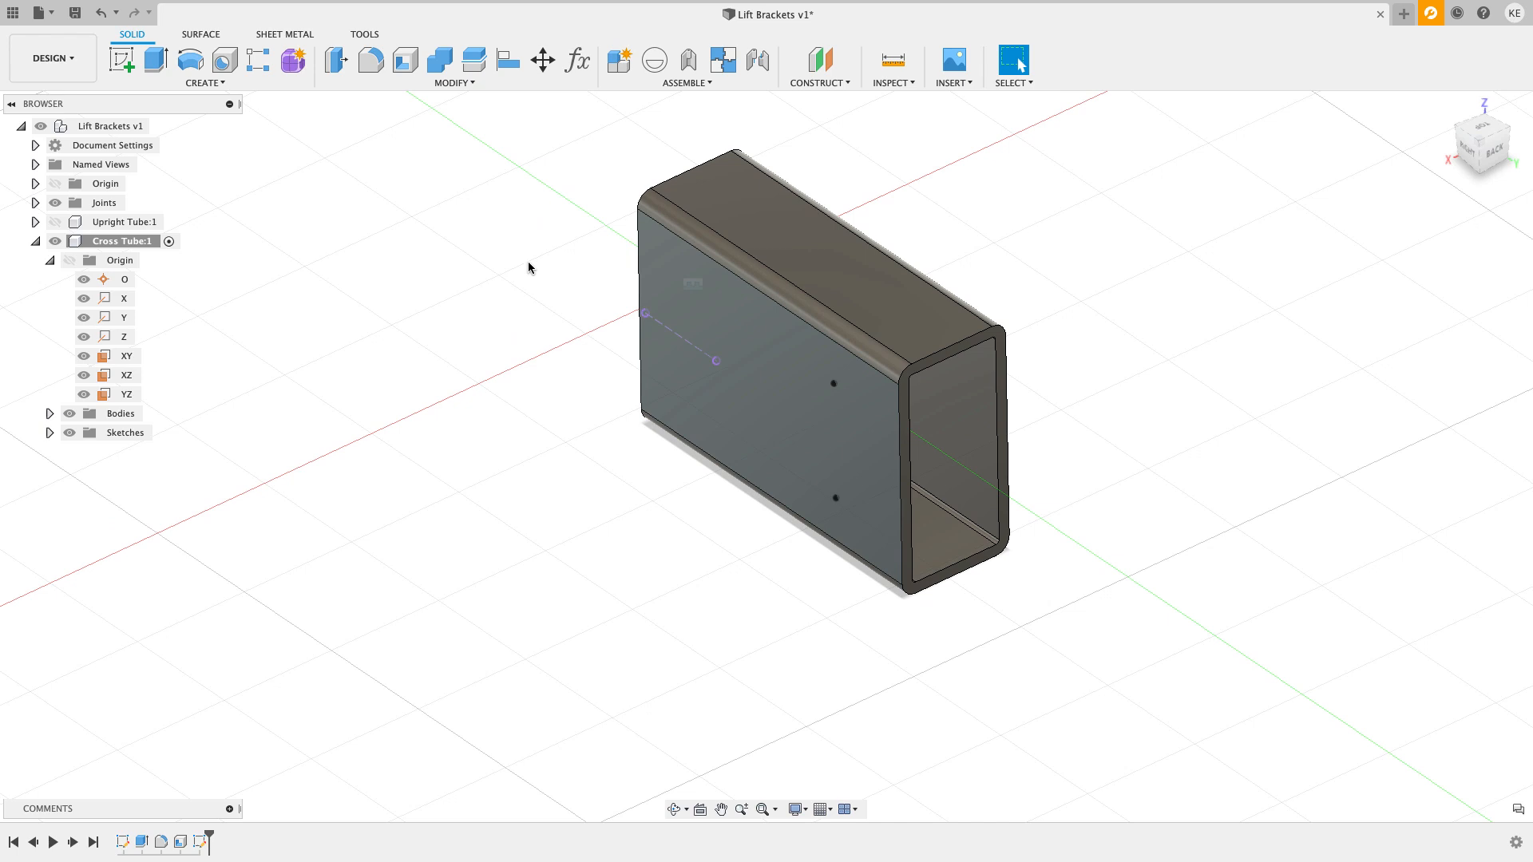
left_click(226, 63)
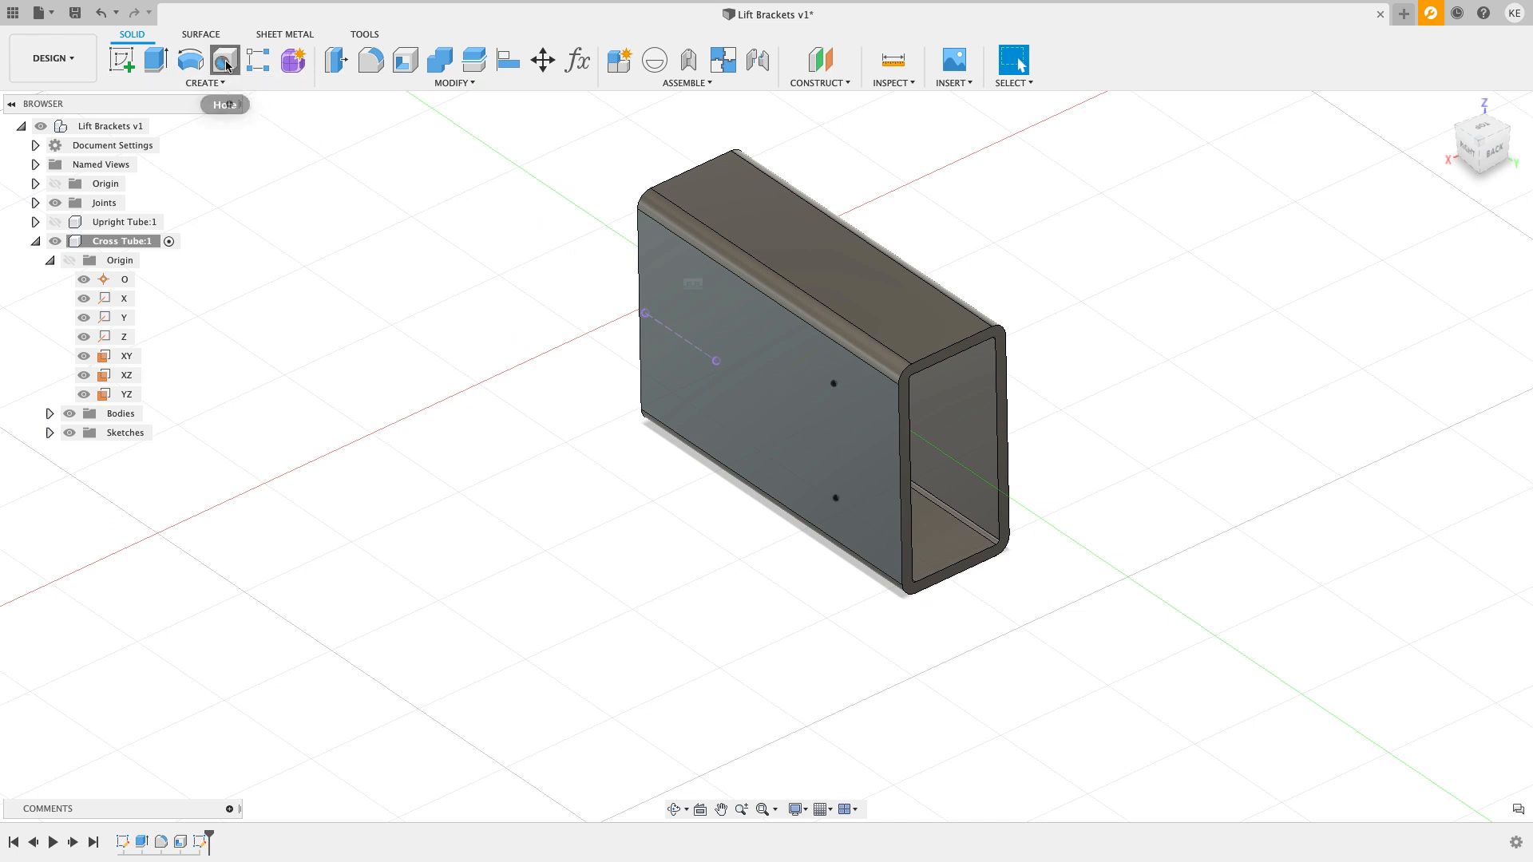
left_click(833, 383)
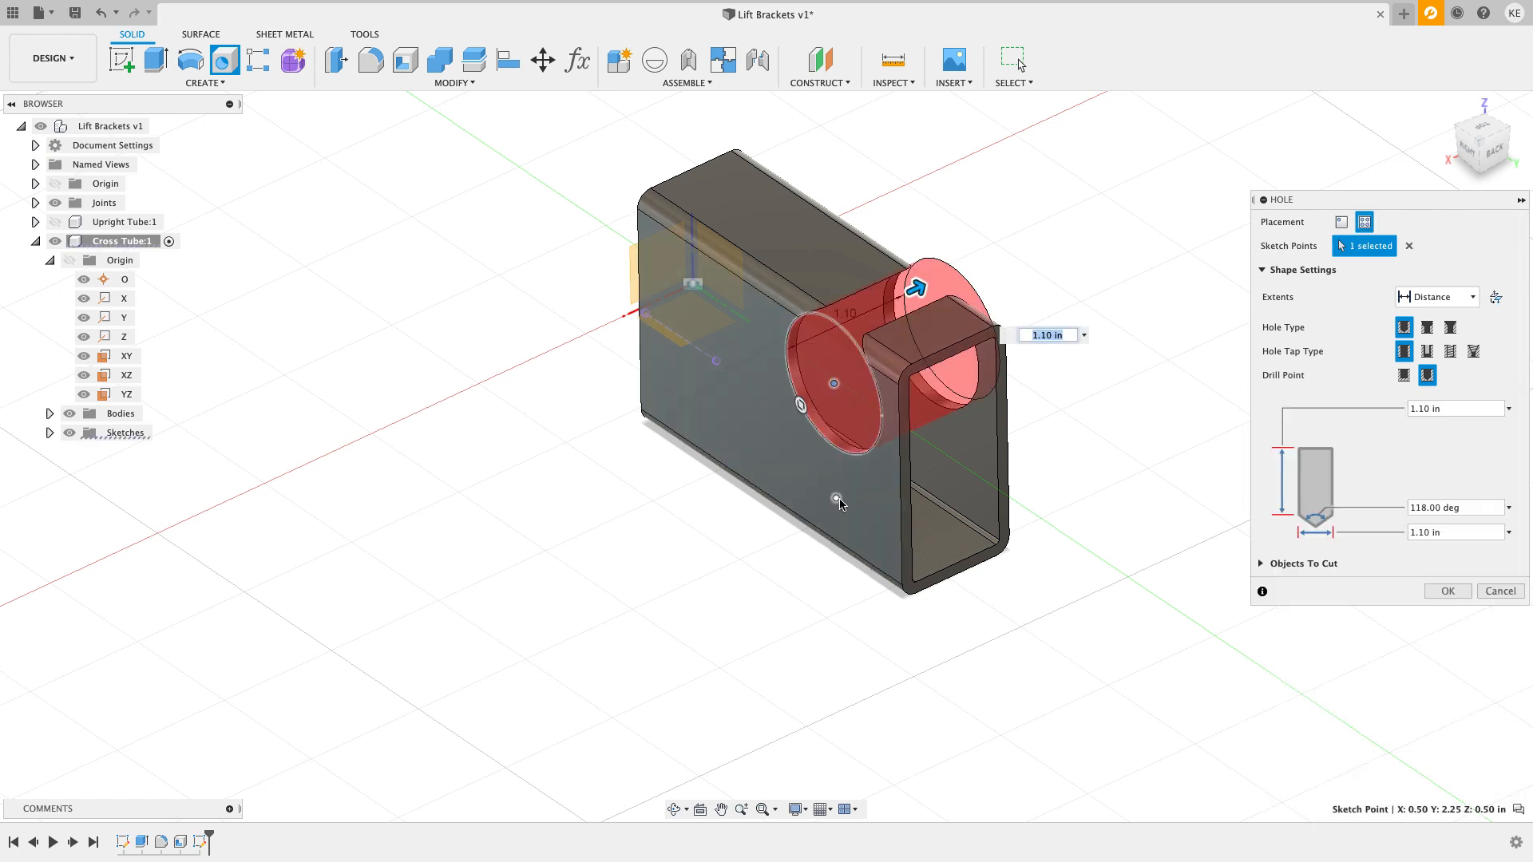
left_click(836, 497)
left_click(1437, 297)
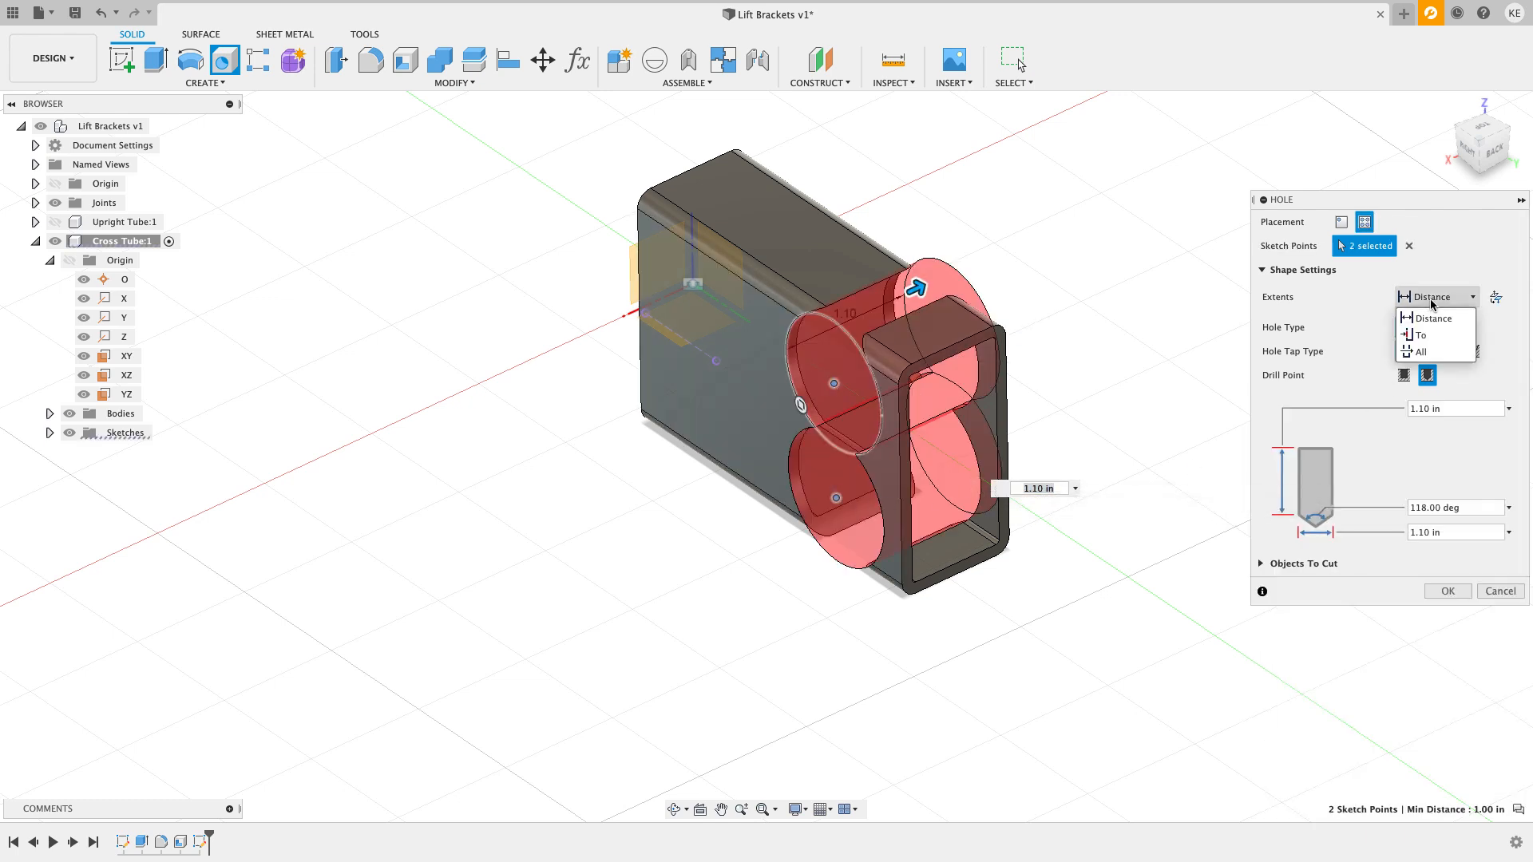
left_click(1429, 359)
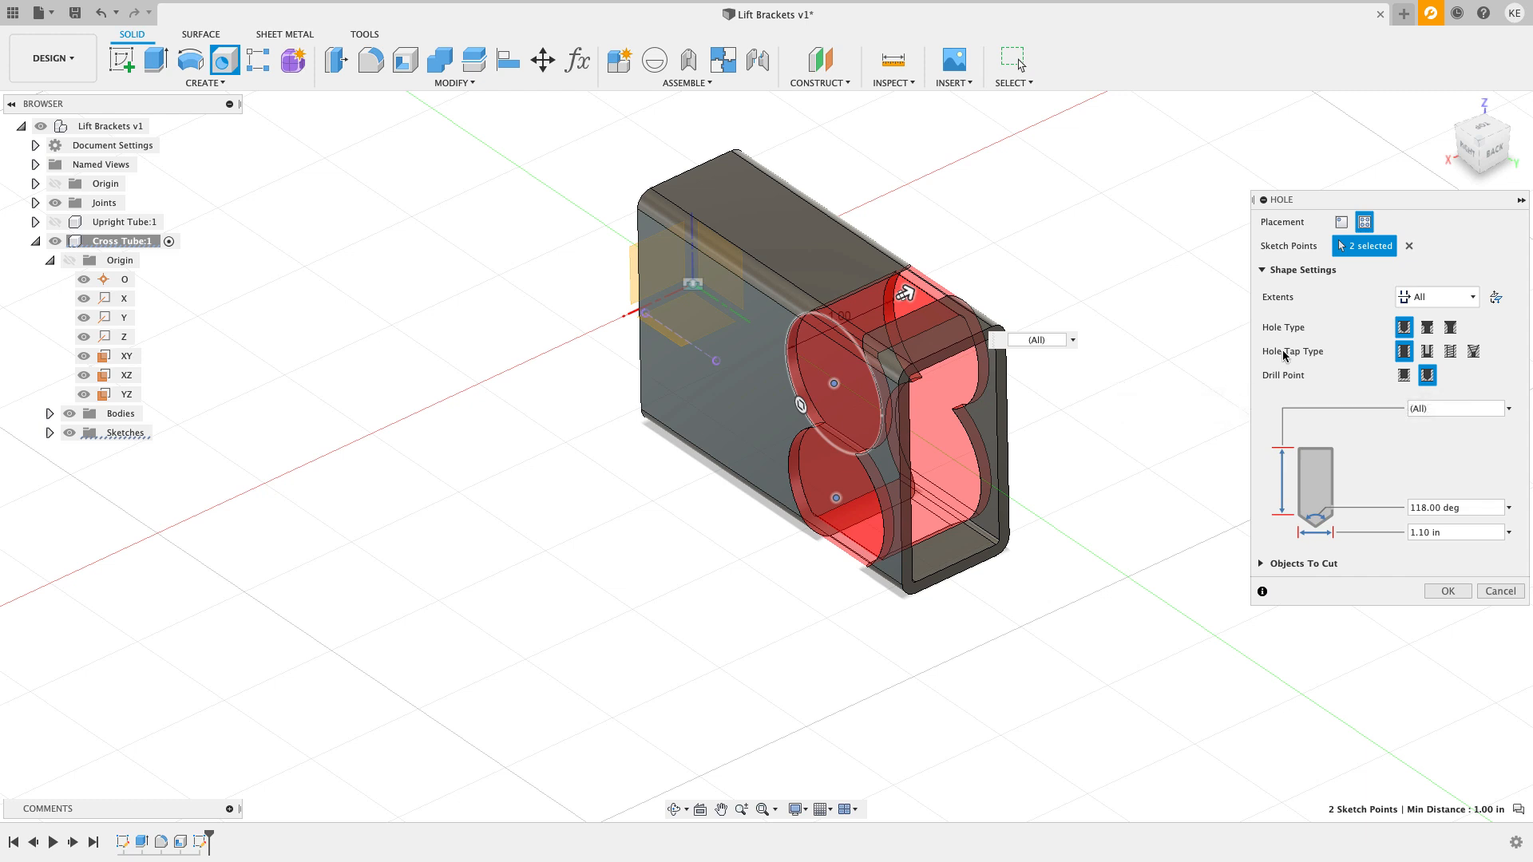
left_click(1426, 351)
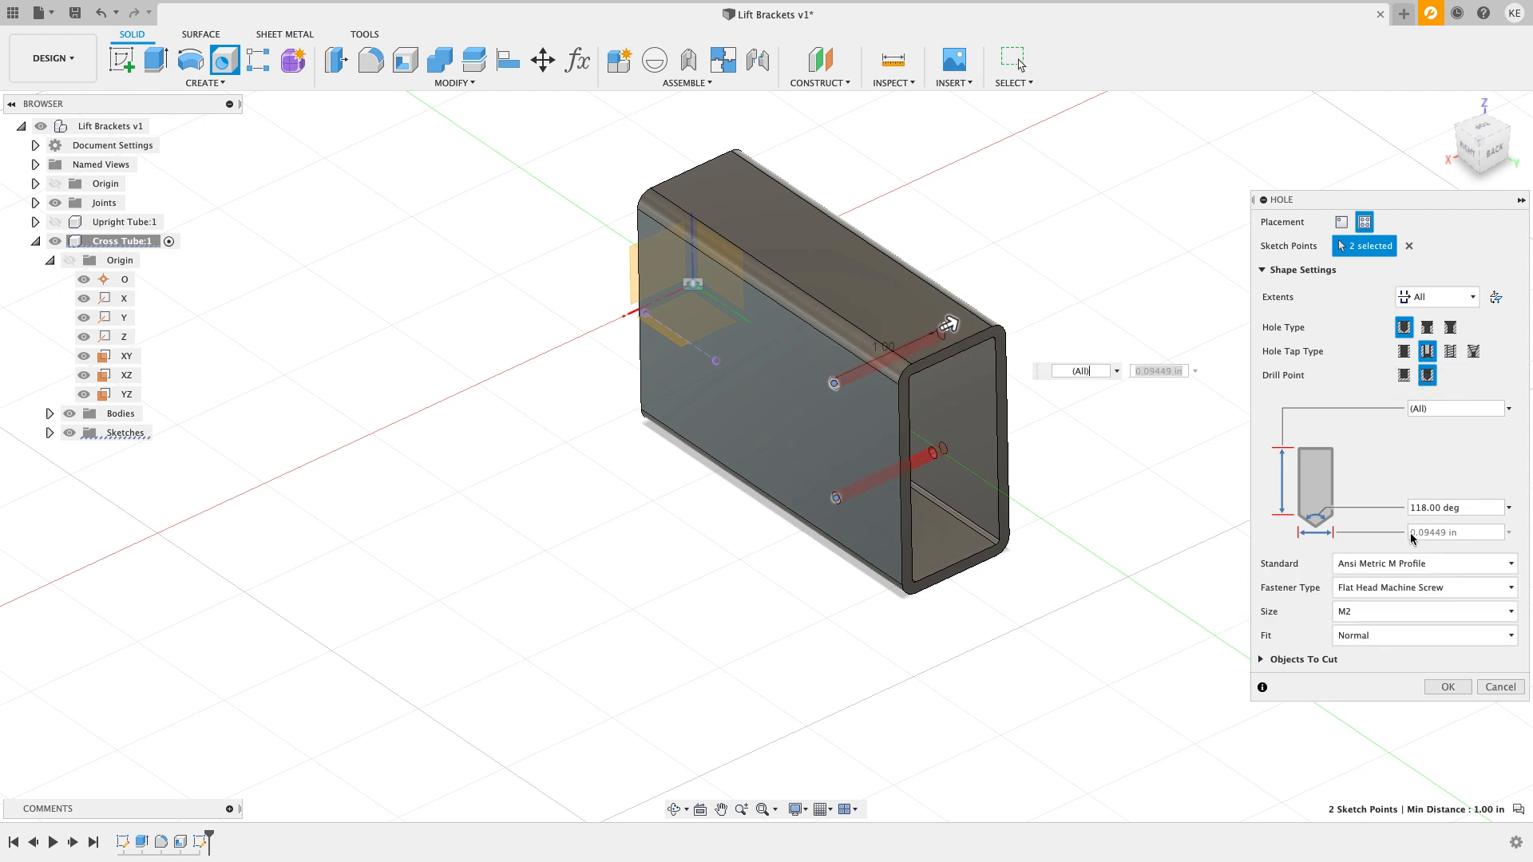
Step: Size the holes for a 3/8 Hex Head Bolt under the Ansi Unified Screw Threads standard and create them
left_click(1398, 565)
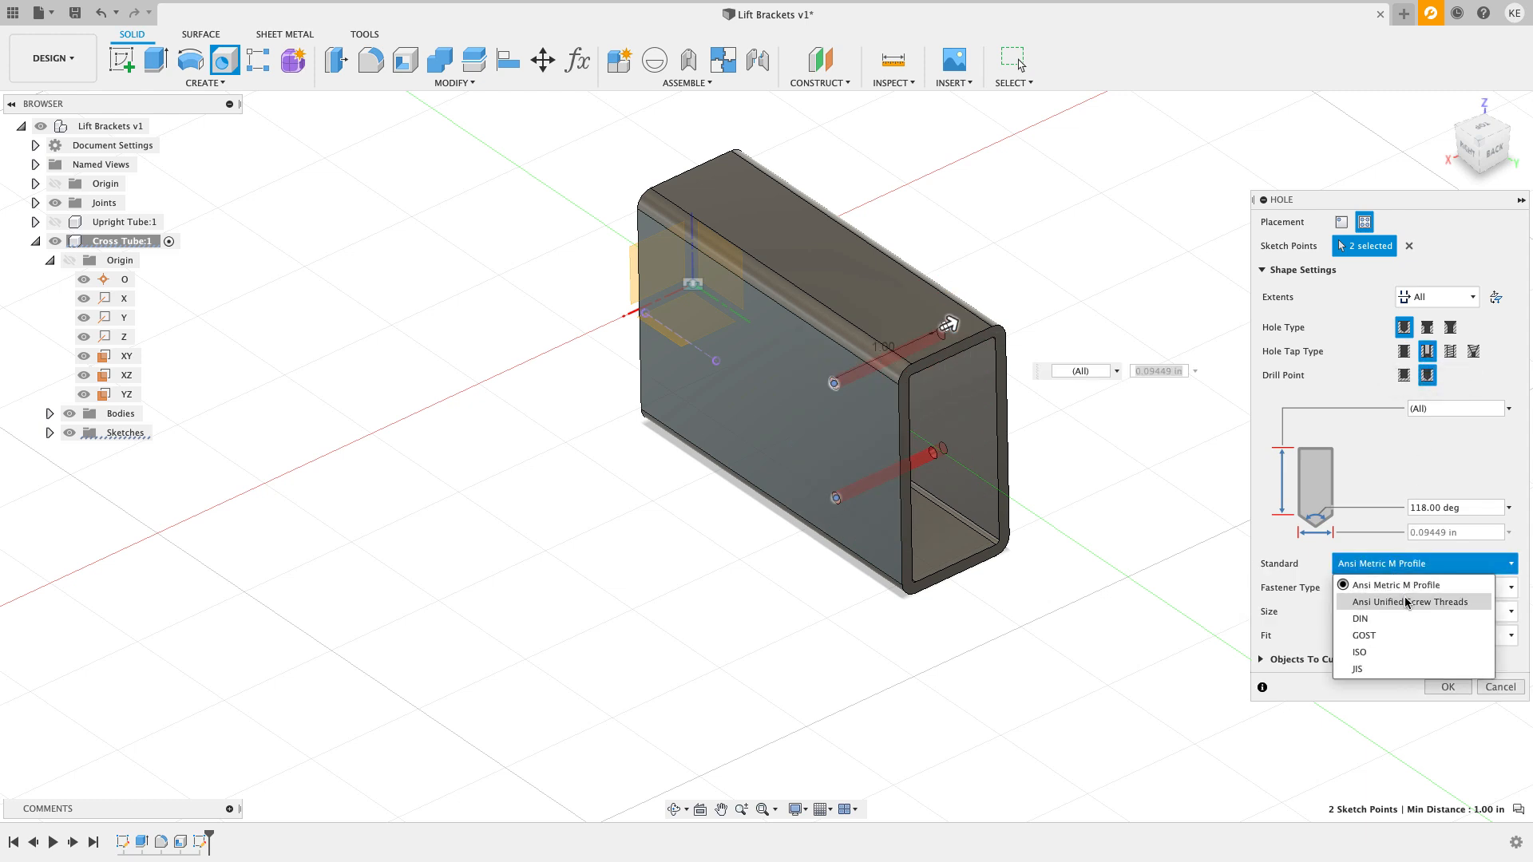
left_click(1406, 604)
left_click(1404, 587)
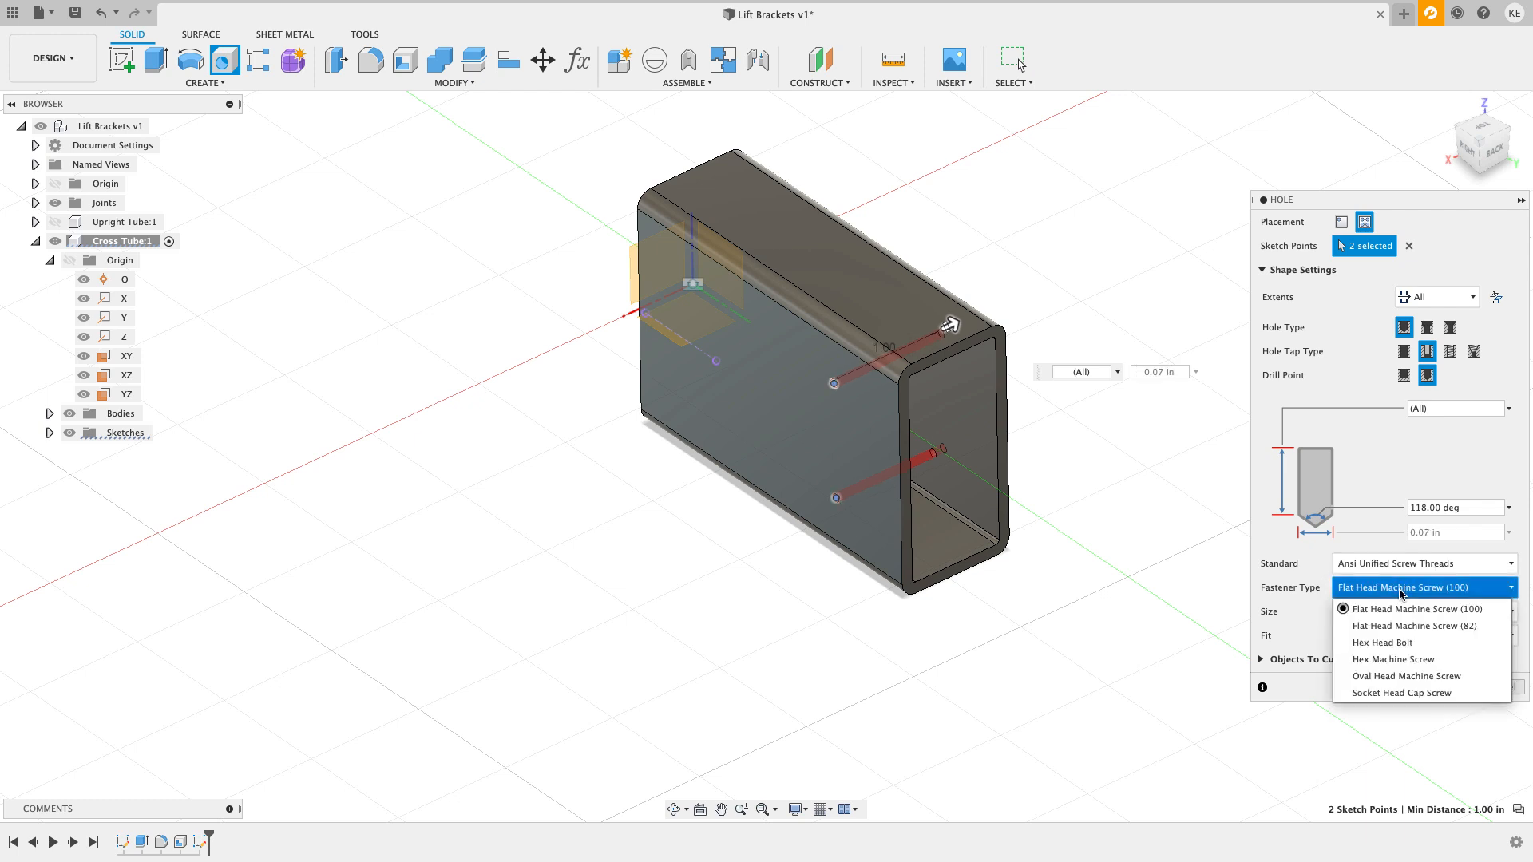
left_click(1399, 618)
left_click(1399, 616)
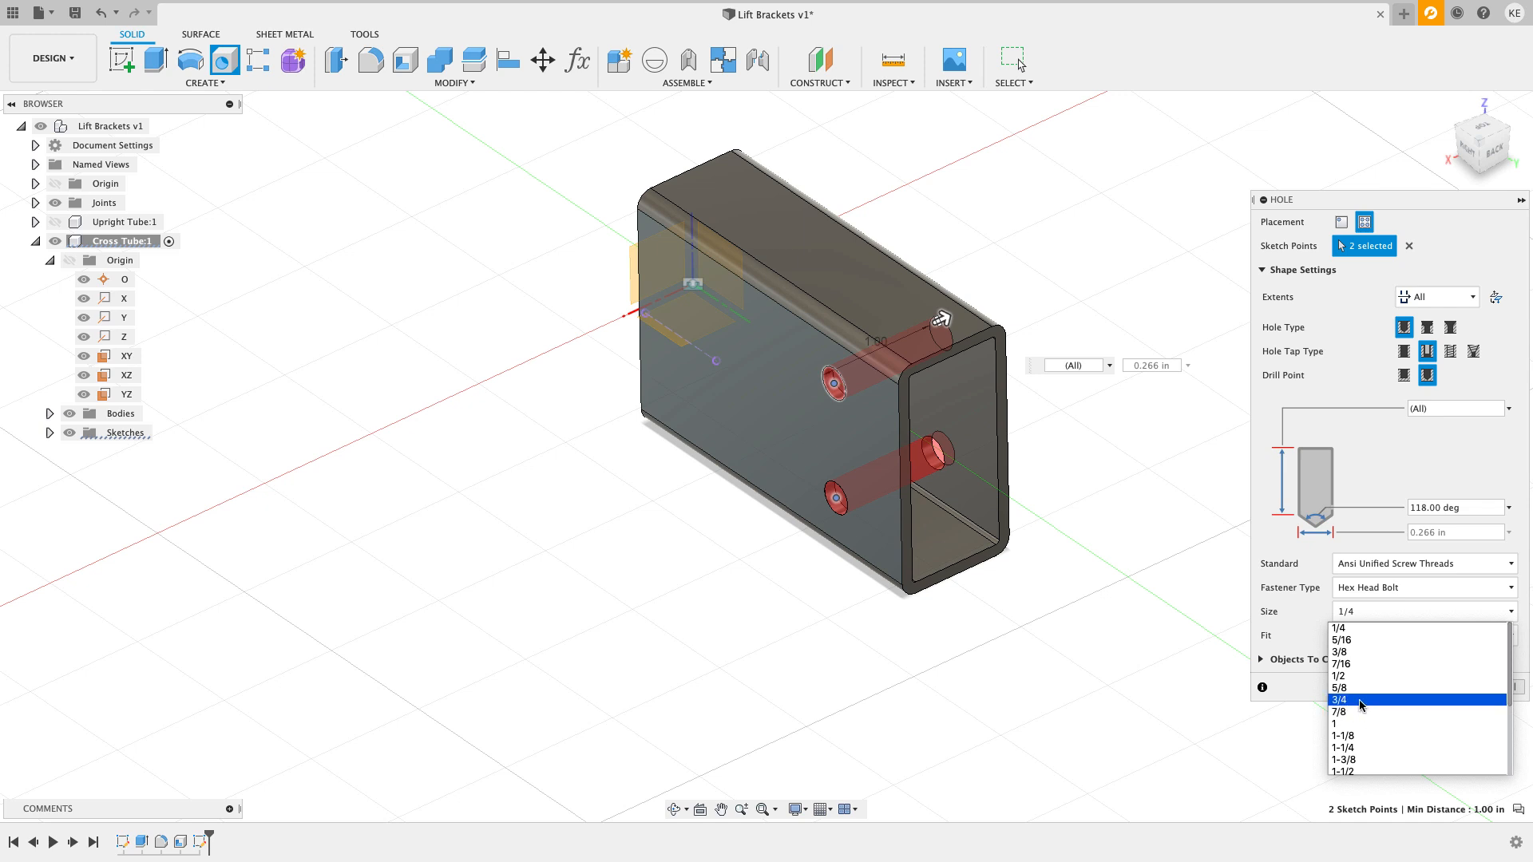
left_click(1370, 653)
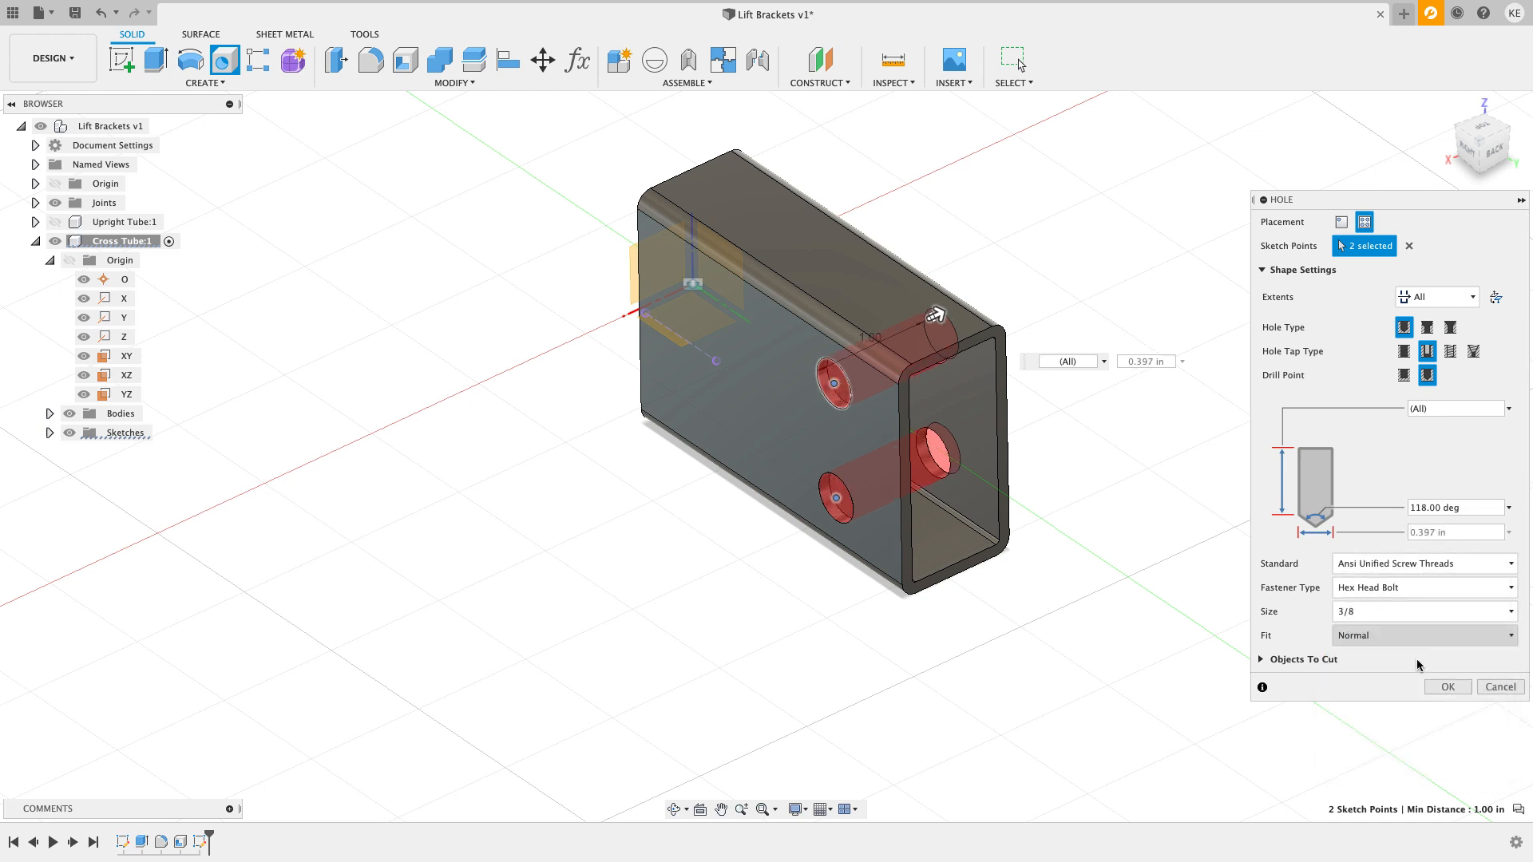
left_click(1445, 686)
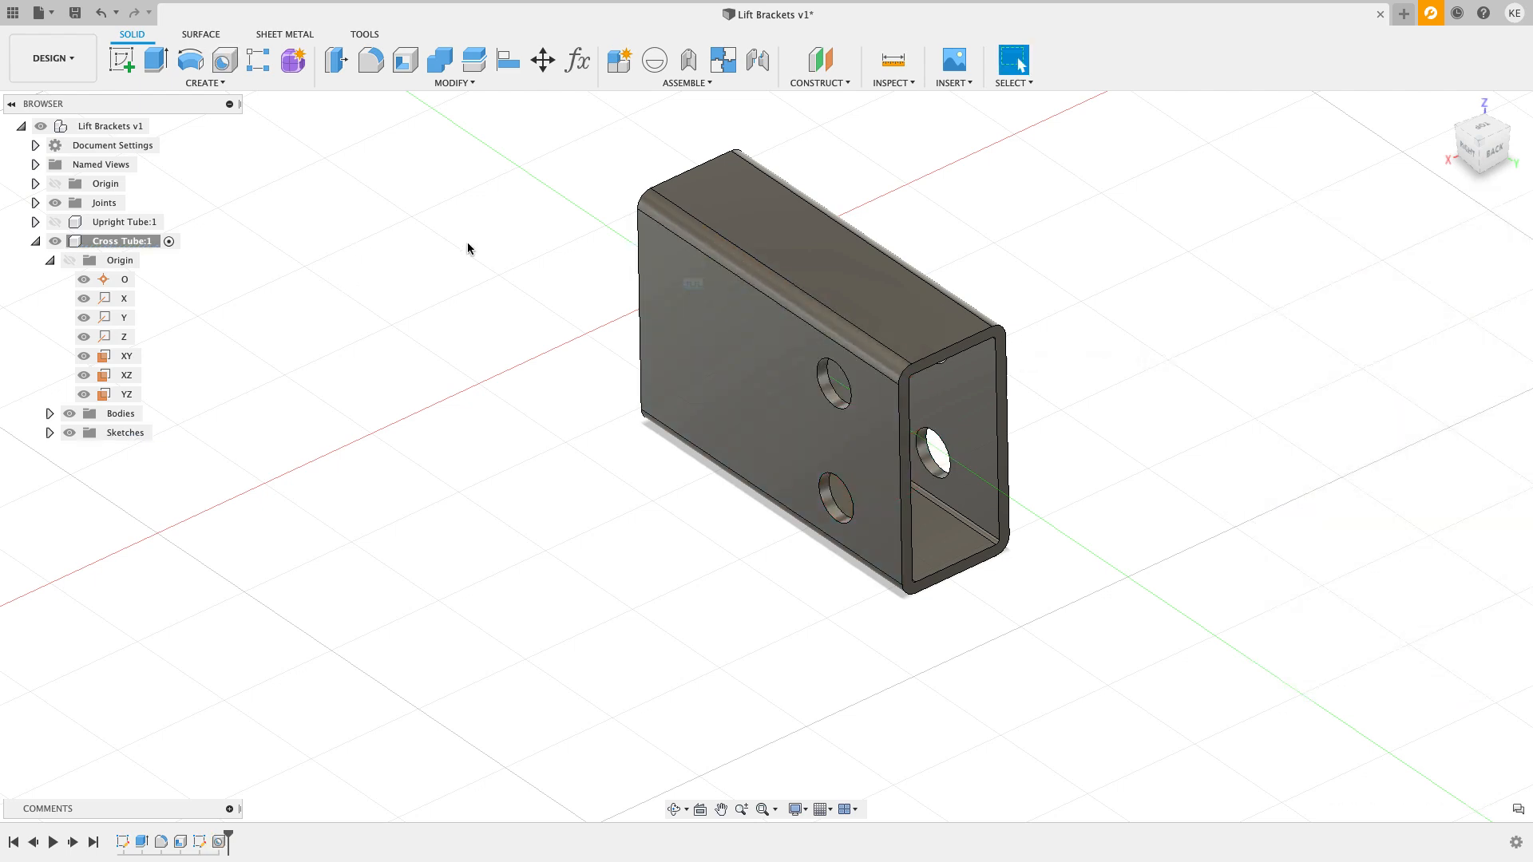
Step: Show the Upright Tube component again and activate the top-level Lift Brackets assembly
middle_click_drag(956, 283, 1057, 259, "shift")
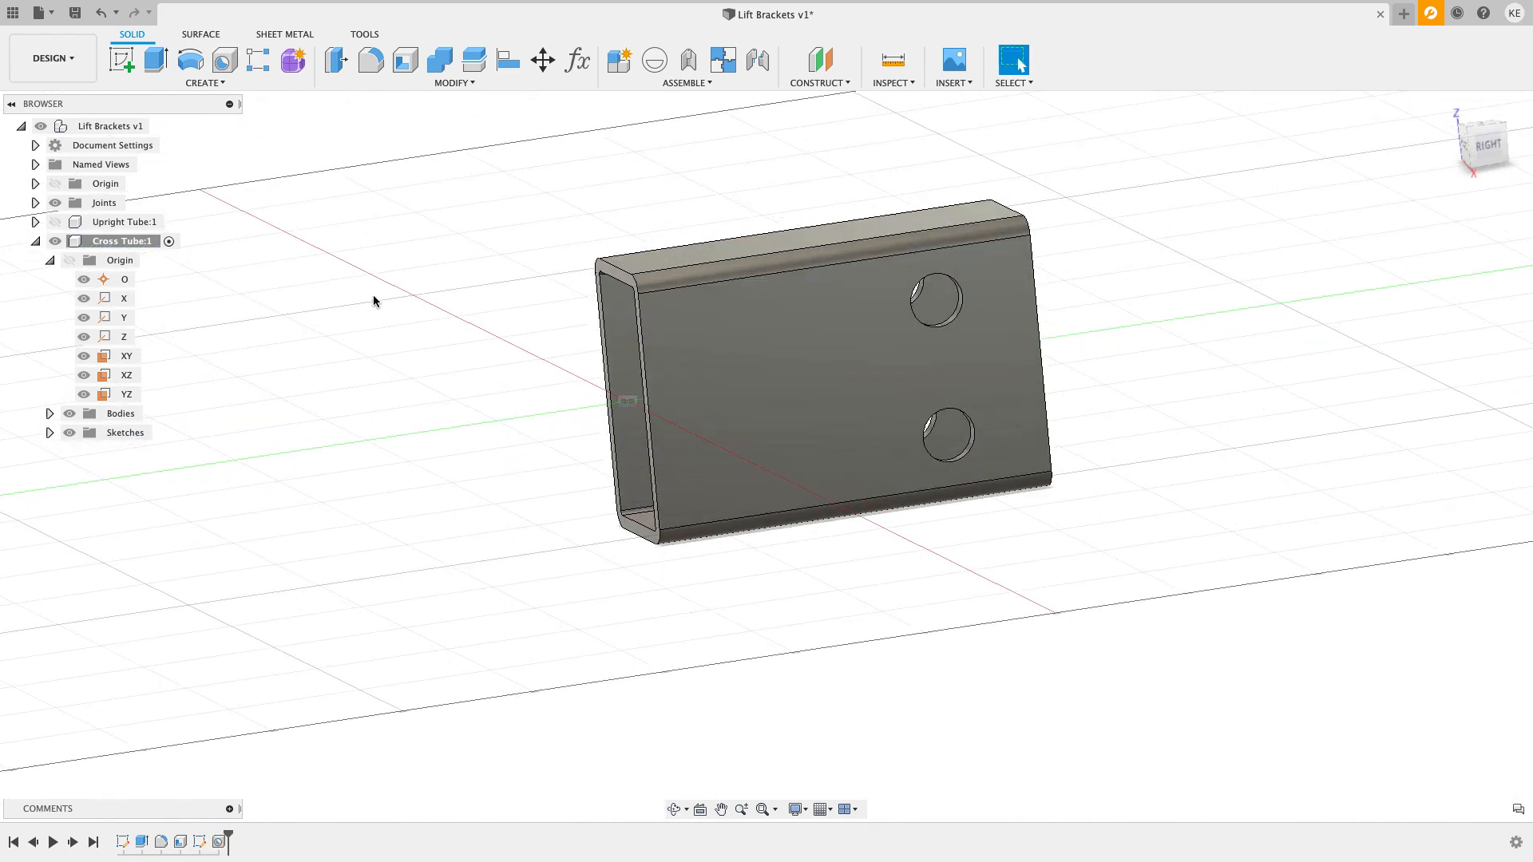
left_click(35, 241)
left_click(55, 221)
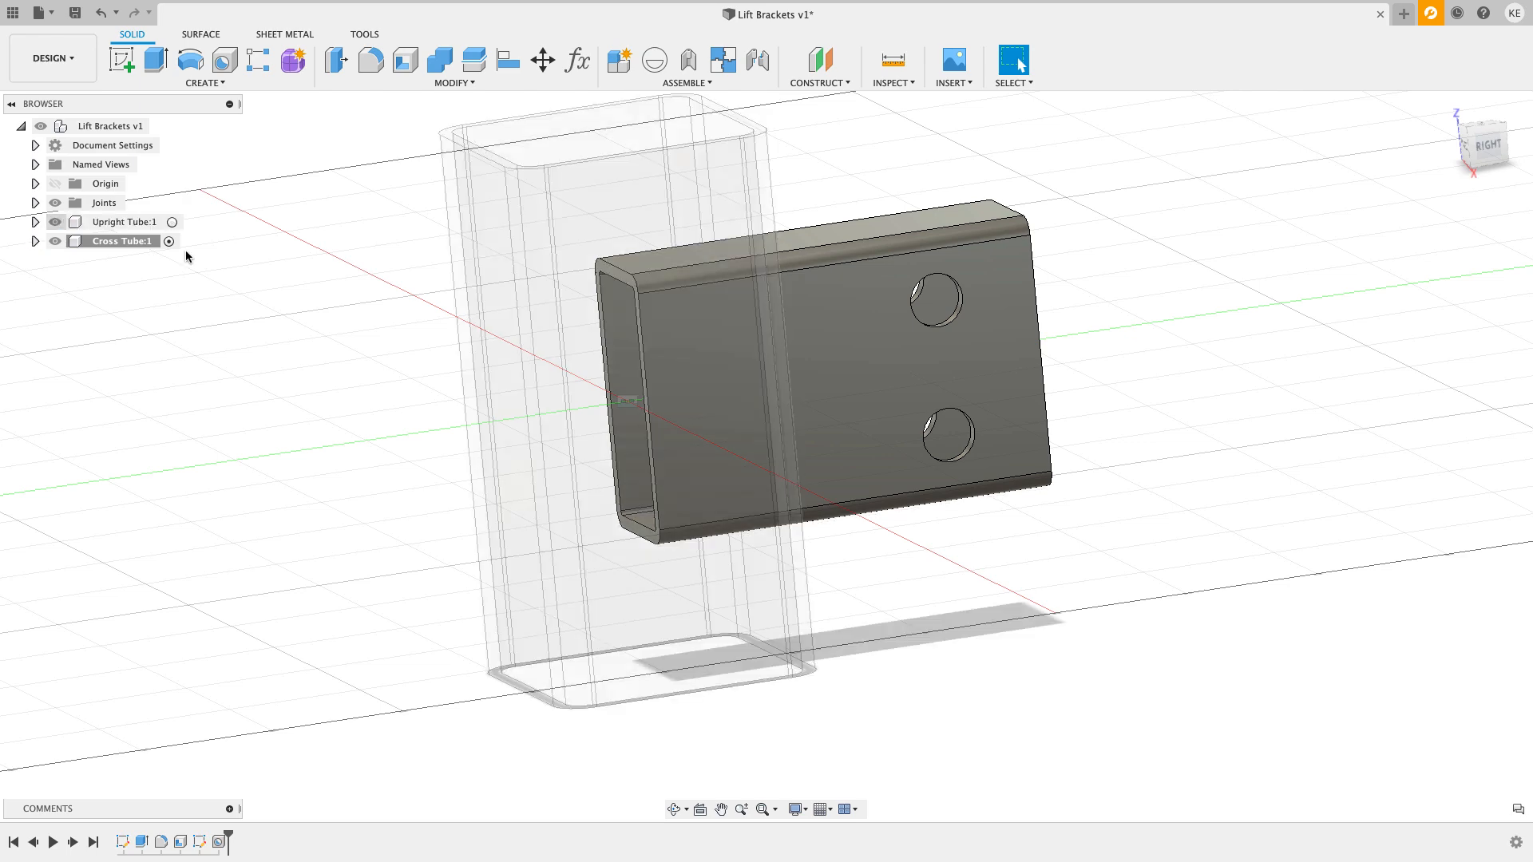
middle_click_drag(489, 335, 463, 323, "shift")
left_click(164, 126)
middle_click_drag(240, 177, 246, 301, "shift")
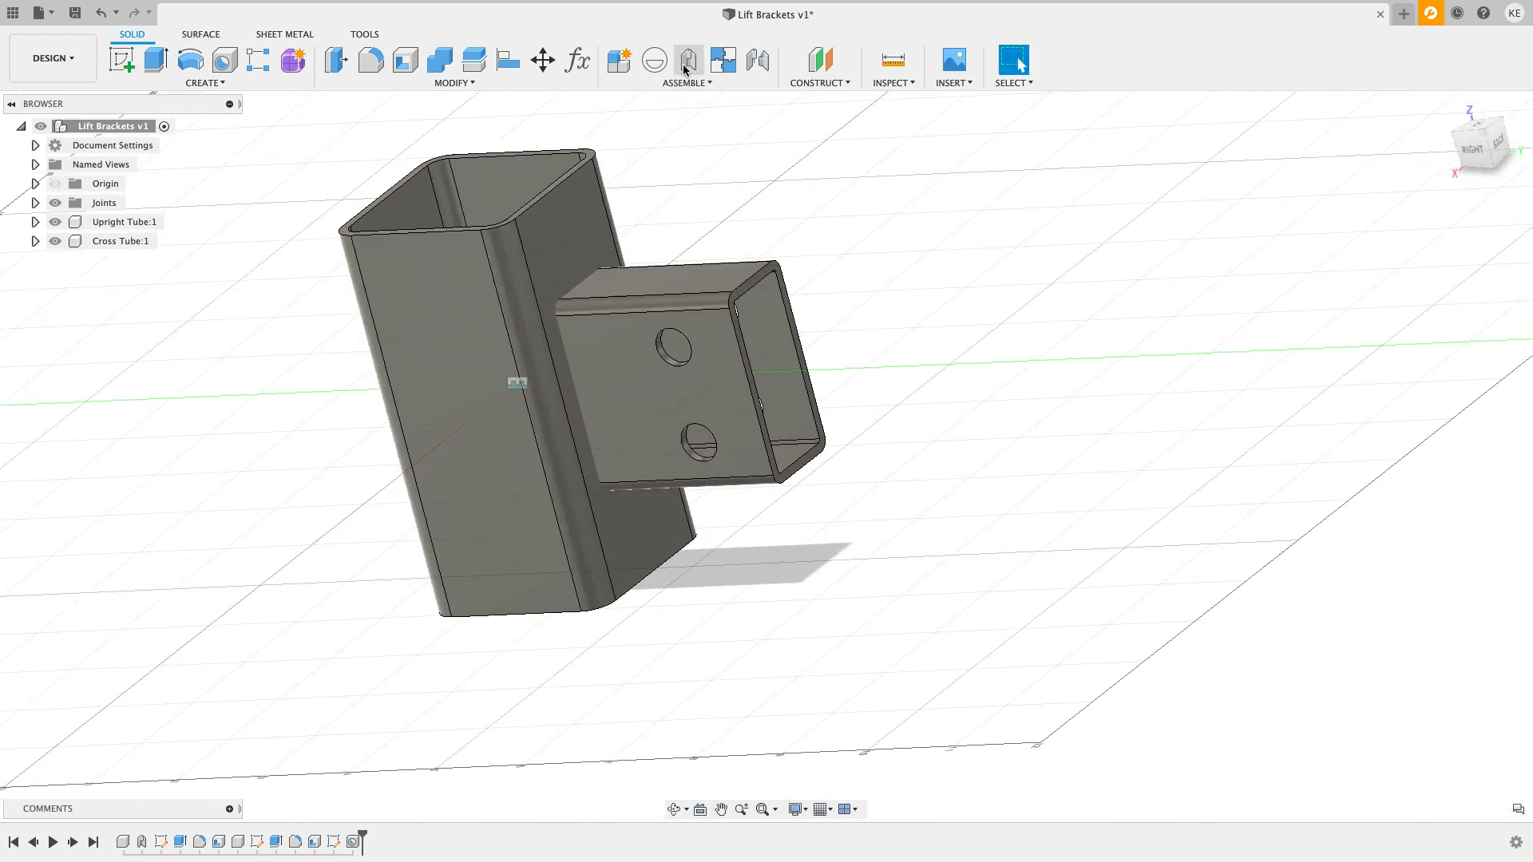
Step: Start a joint from the center of the cross tube's hole-side end opening to the center of the upright tube's front face
left_click(758, 62)
scroll(691, 215, "up", 5)
scroll(656, 168, "up", 3)
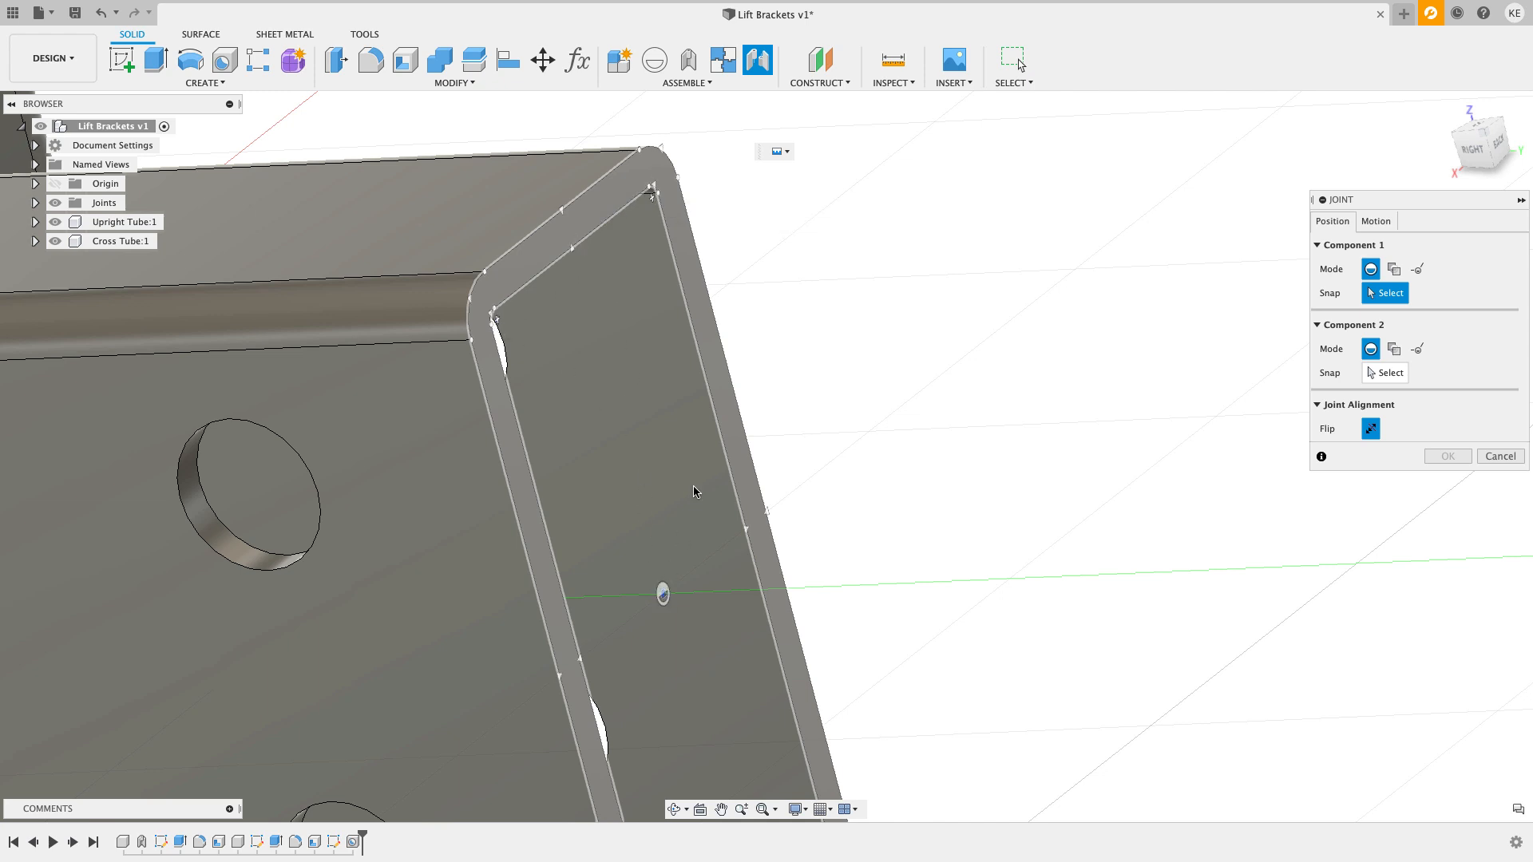
left_click(663, 594)
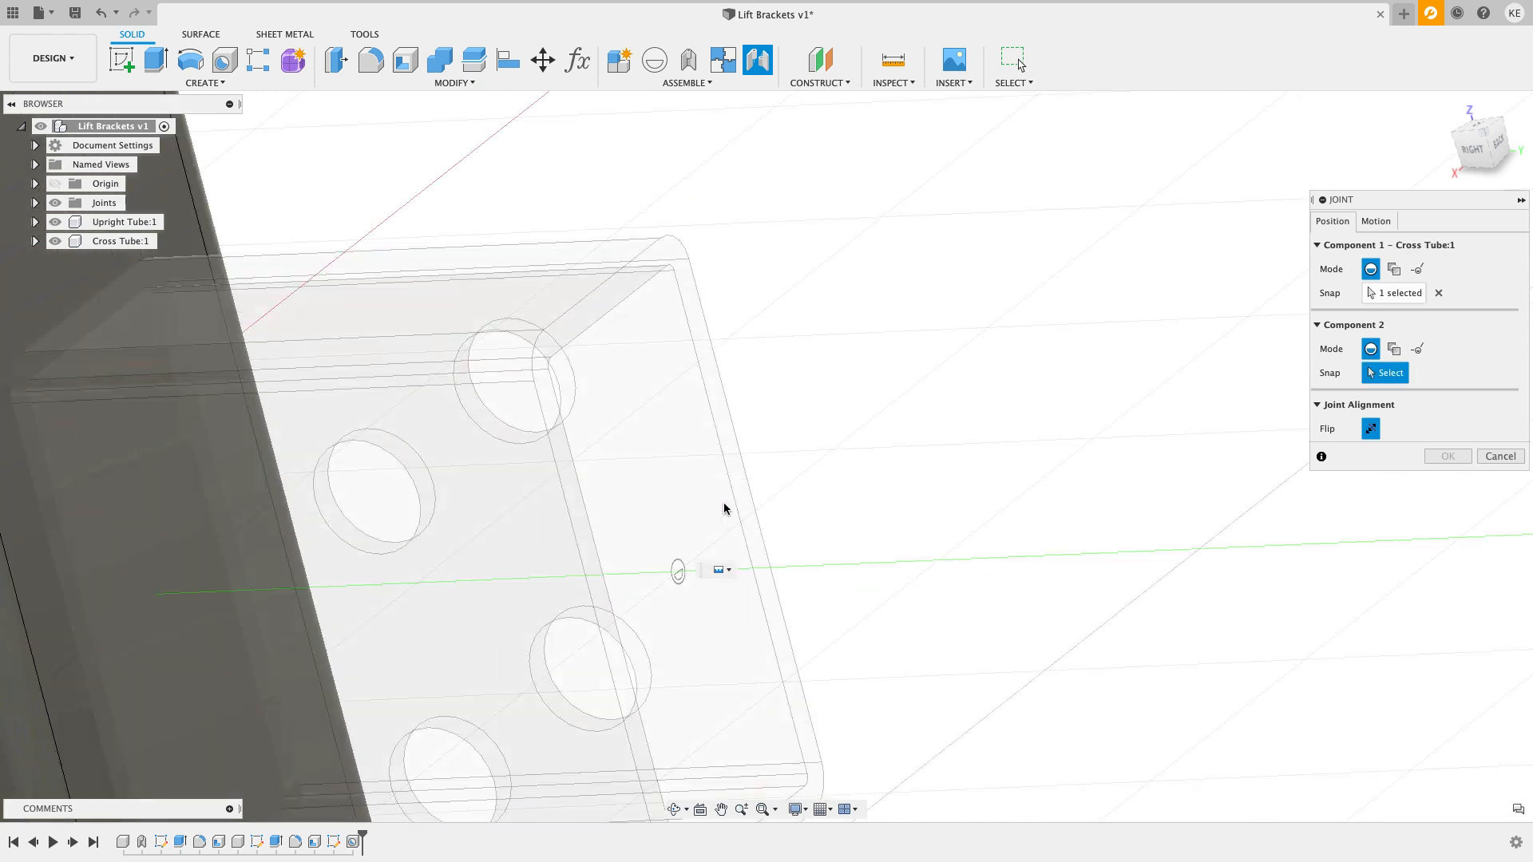
middle_click_drag(762, 491, 574, 525, "shift")
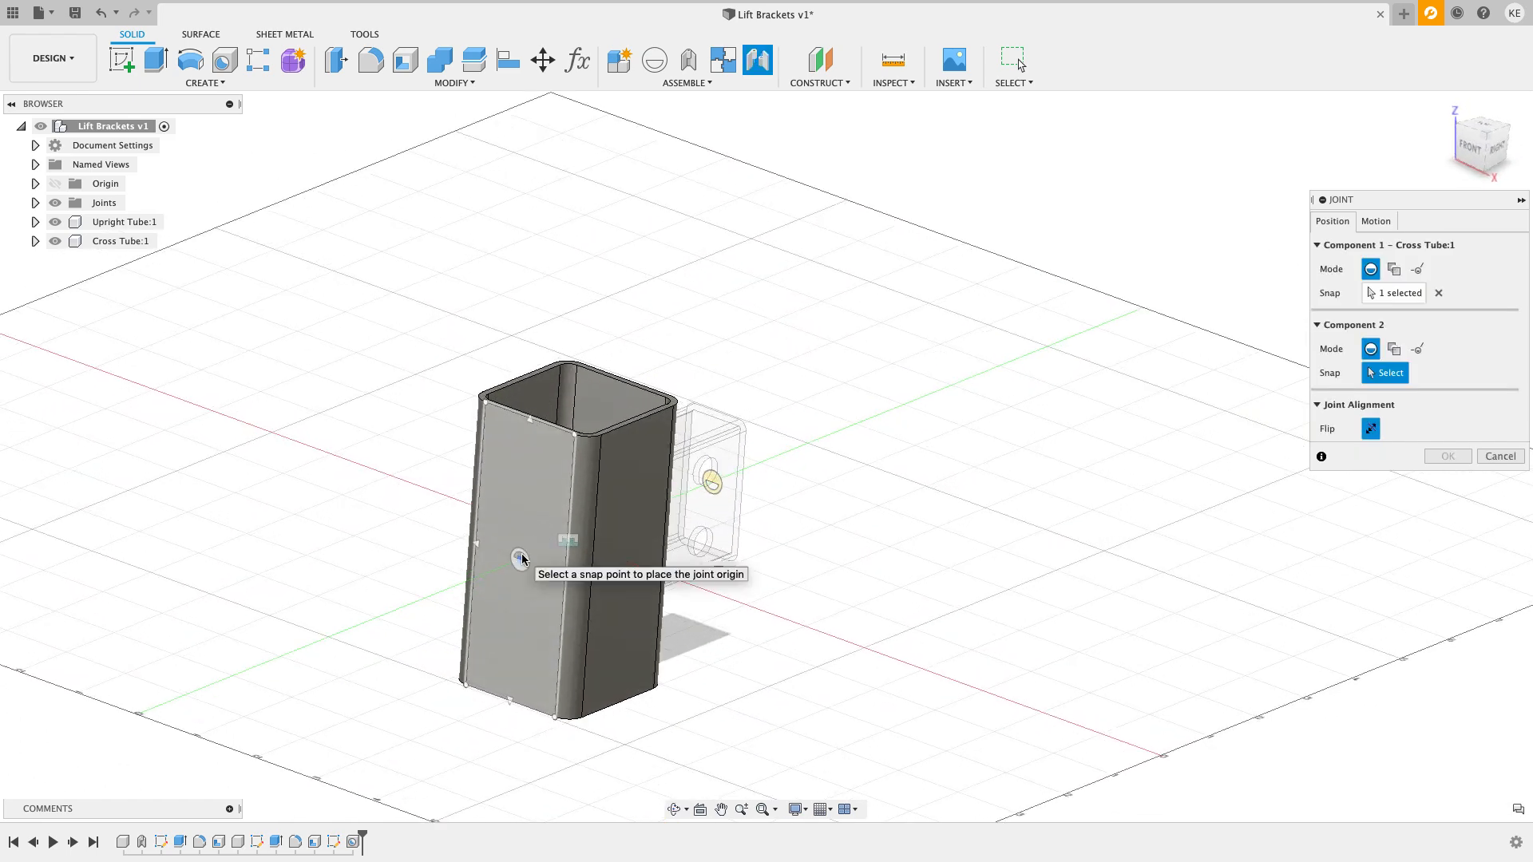
left_click(521, 558)
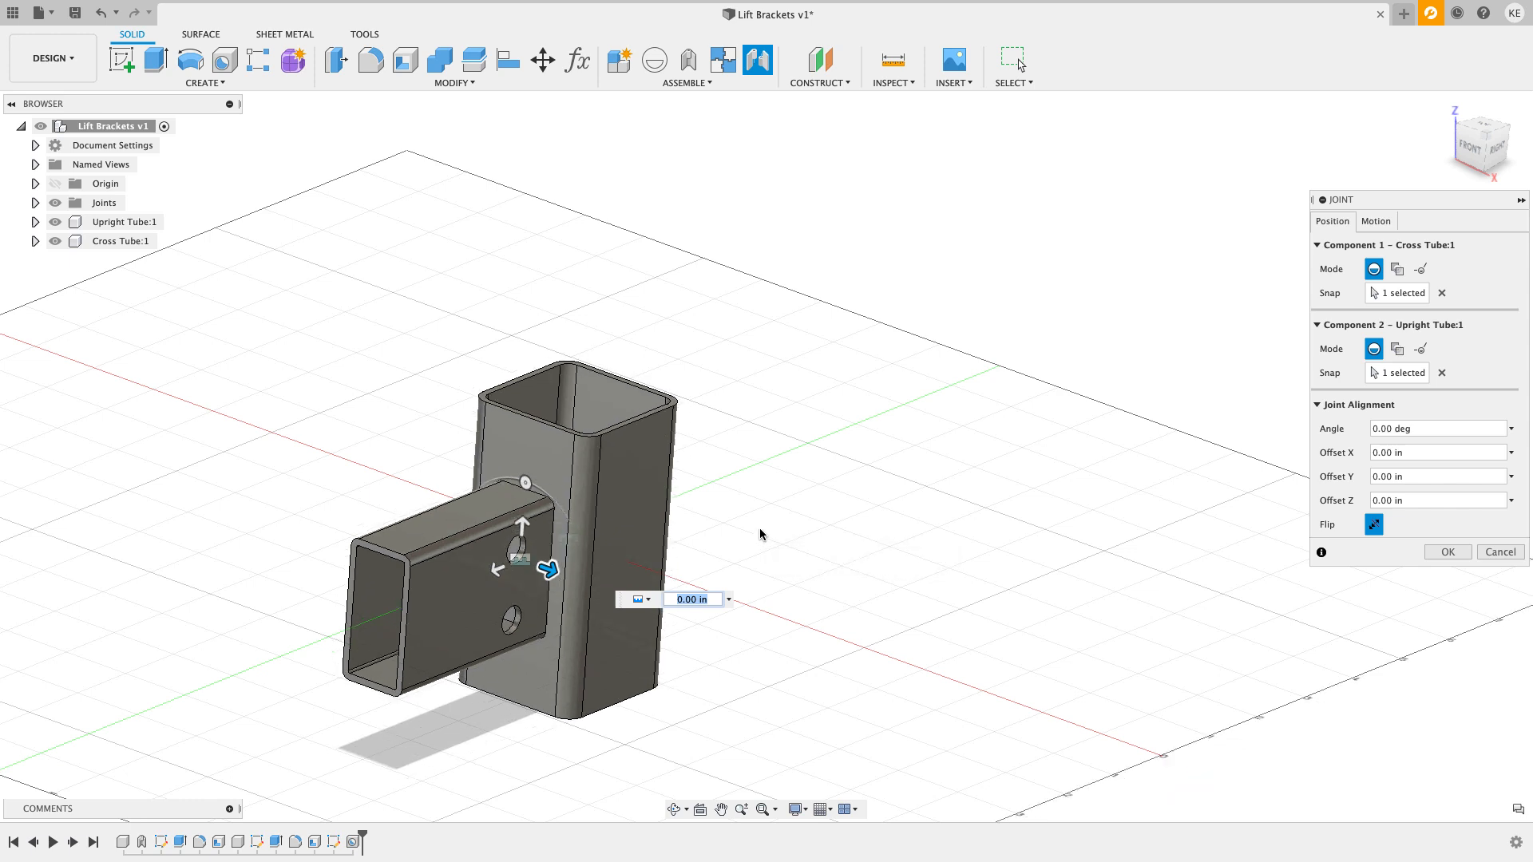
Step: Offset the joint 0.25 in along Z from the upright tube's face and create it
left_click_drag(548, 569, 483, 575)
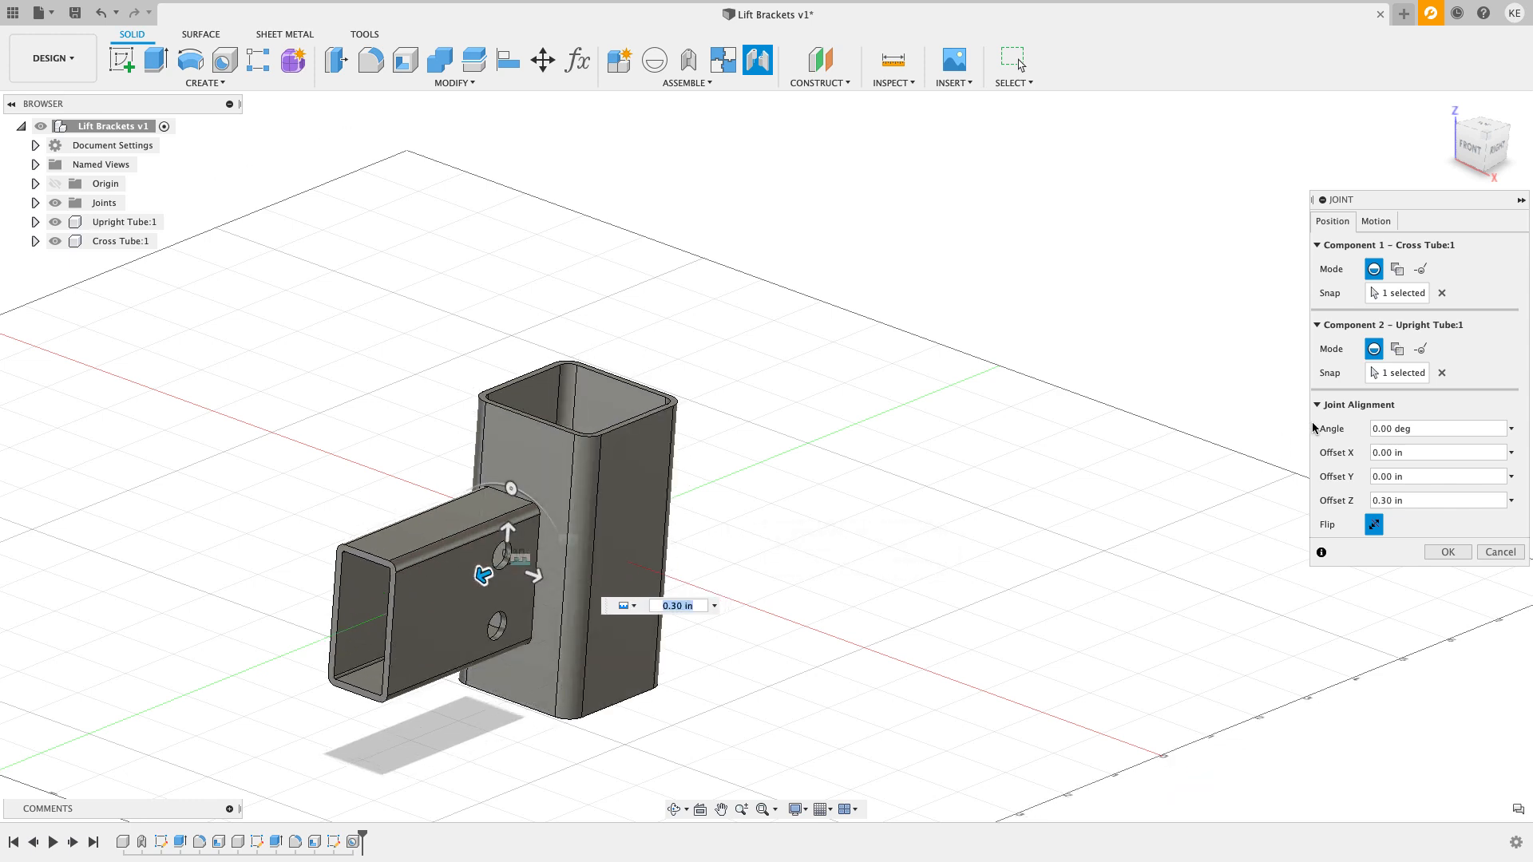
left_click(1426, 499)
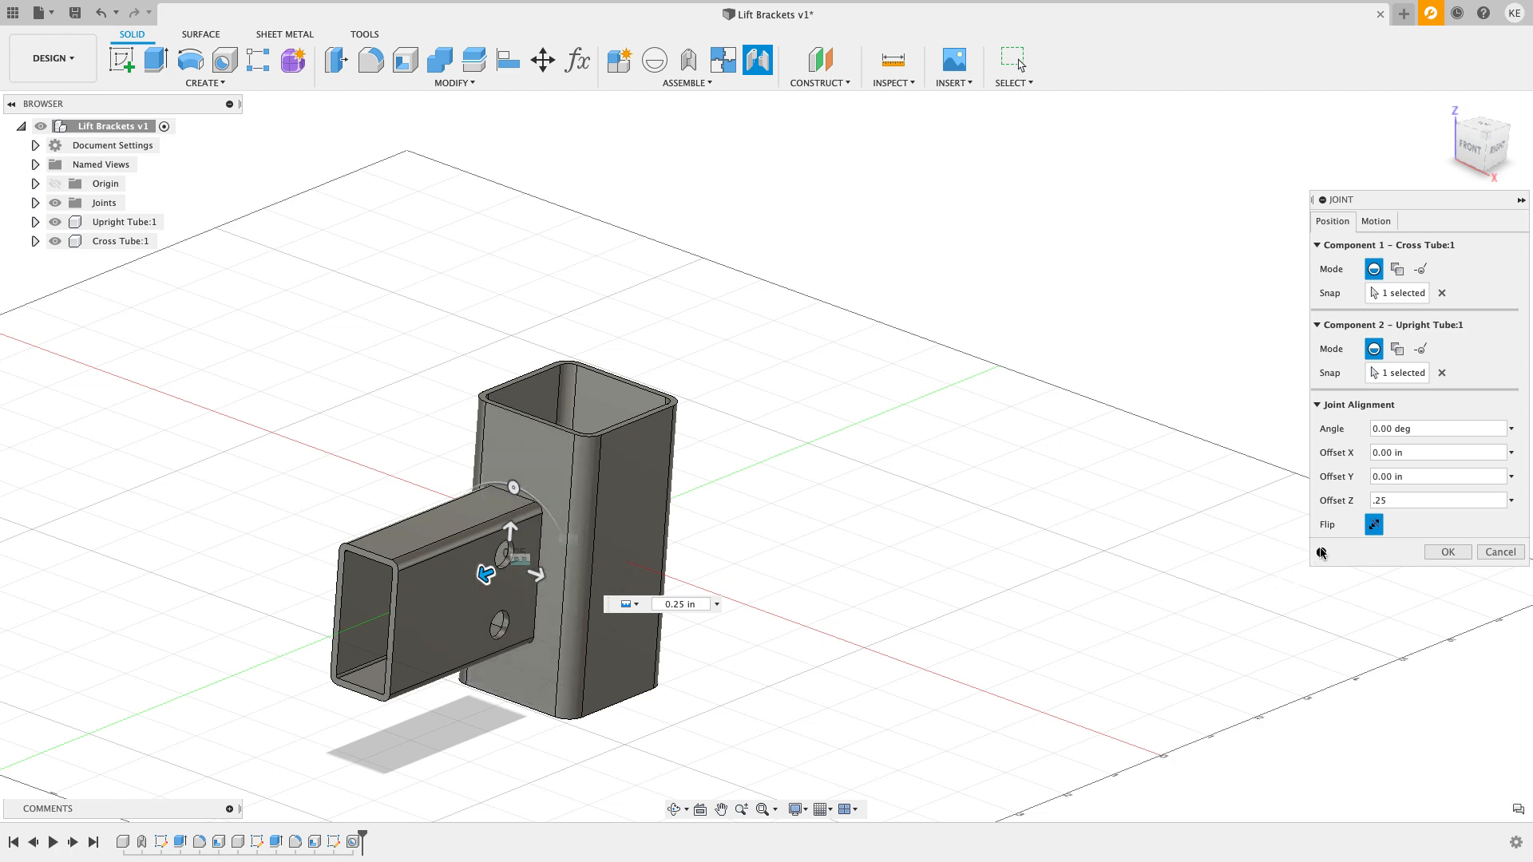
left_click(1446, 552)
Step: Paste a copy of the Cross Tube component into the top-level assembly and move it clear of the original
mouse_move(855, 522)
middle_mouse_down("shift")
mouse_move(852, 537)
mouse_move(951, 524)
mouse_move(828, 517)
middle_mouse_up("shift")
middle_click_drag(934, 435, 946, 479, "shift")
left_click(1475, 142)
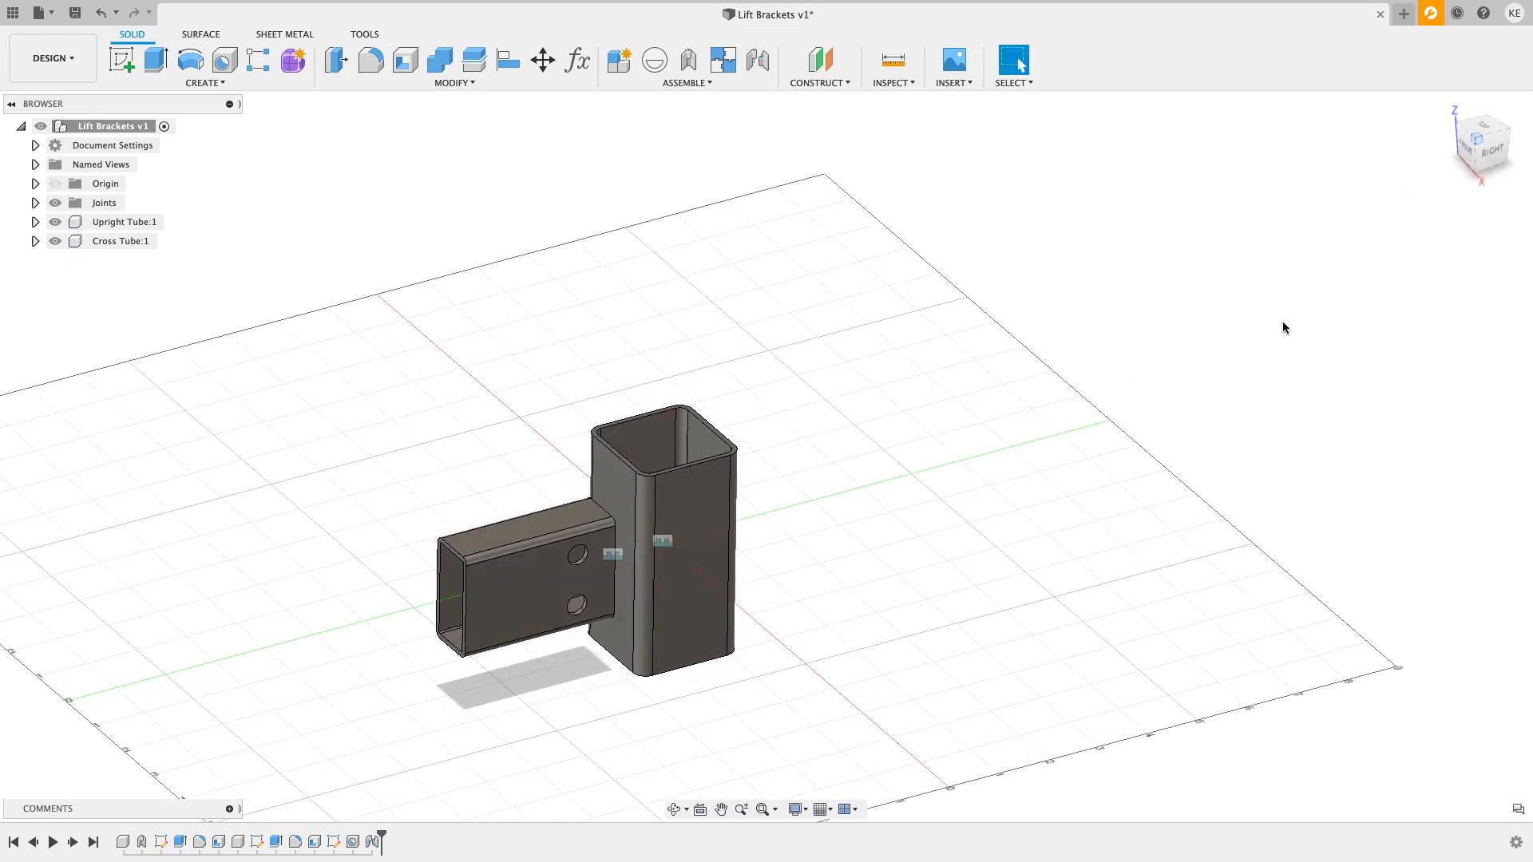
scroll(319, 309, "down", 3)
scroll(319, 310, "up", 2)
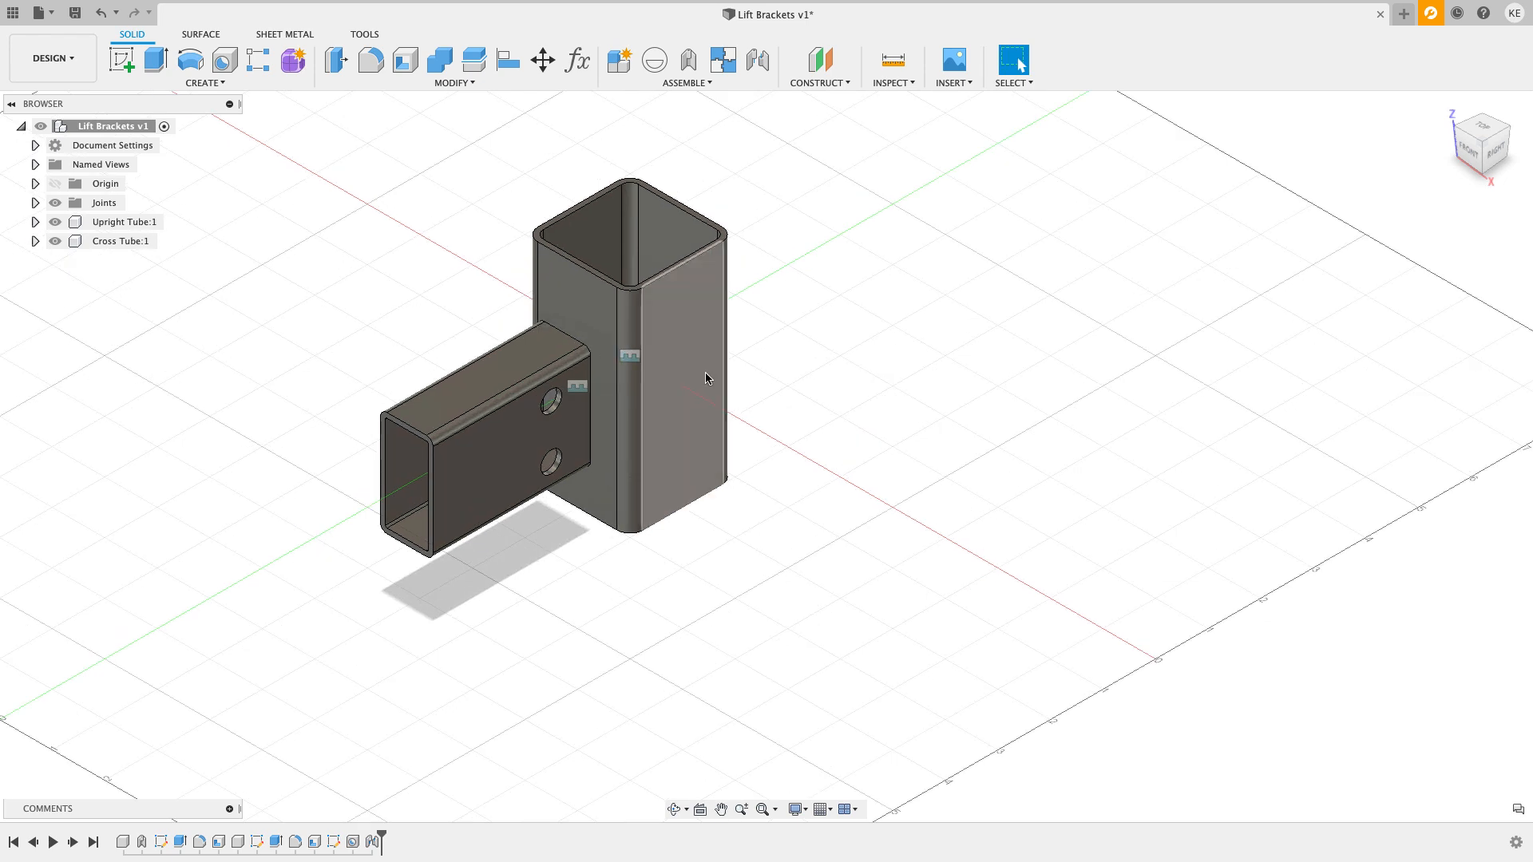
right_click(116, 240)
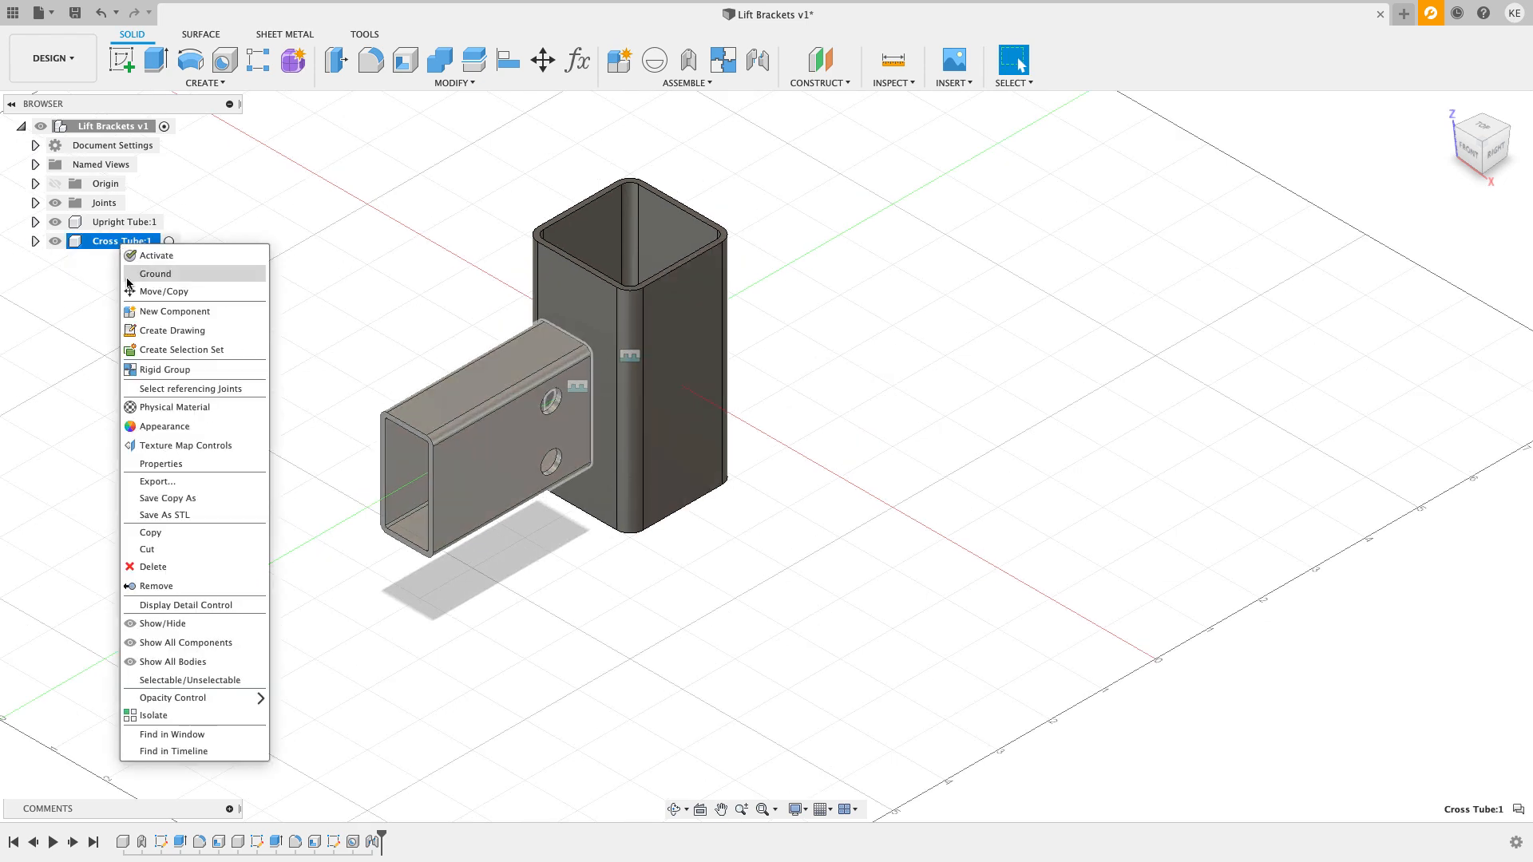
left_click(156, 533)
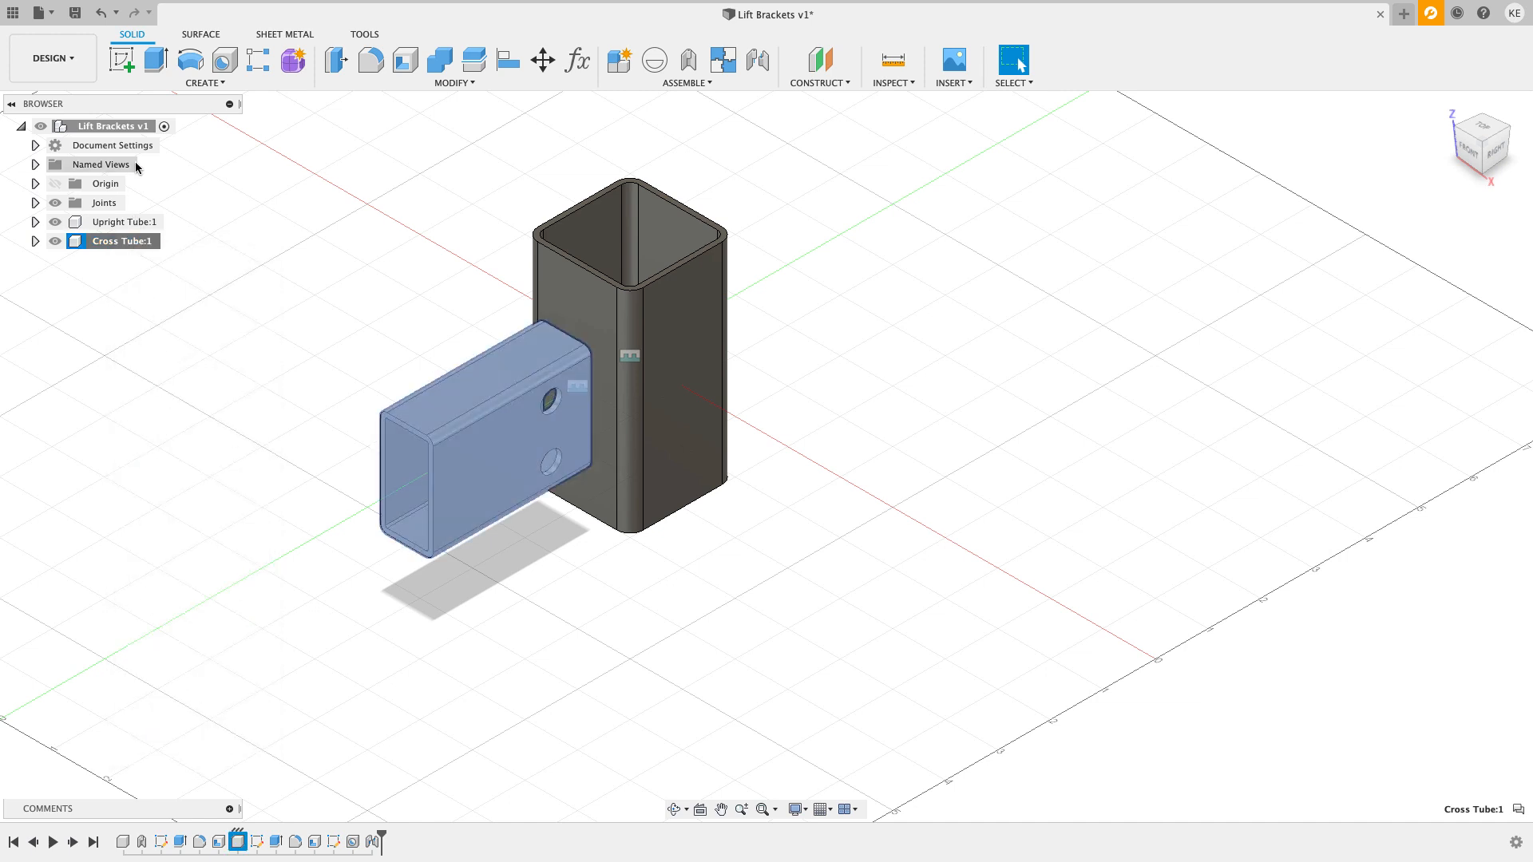
right_click(135, 128)
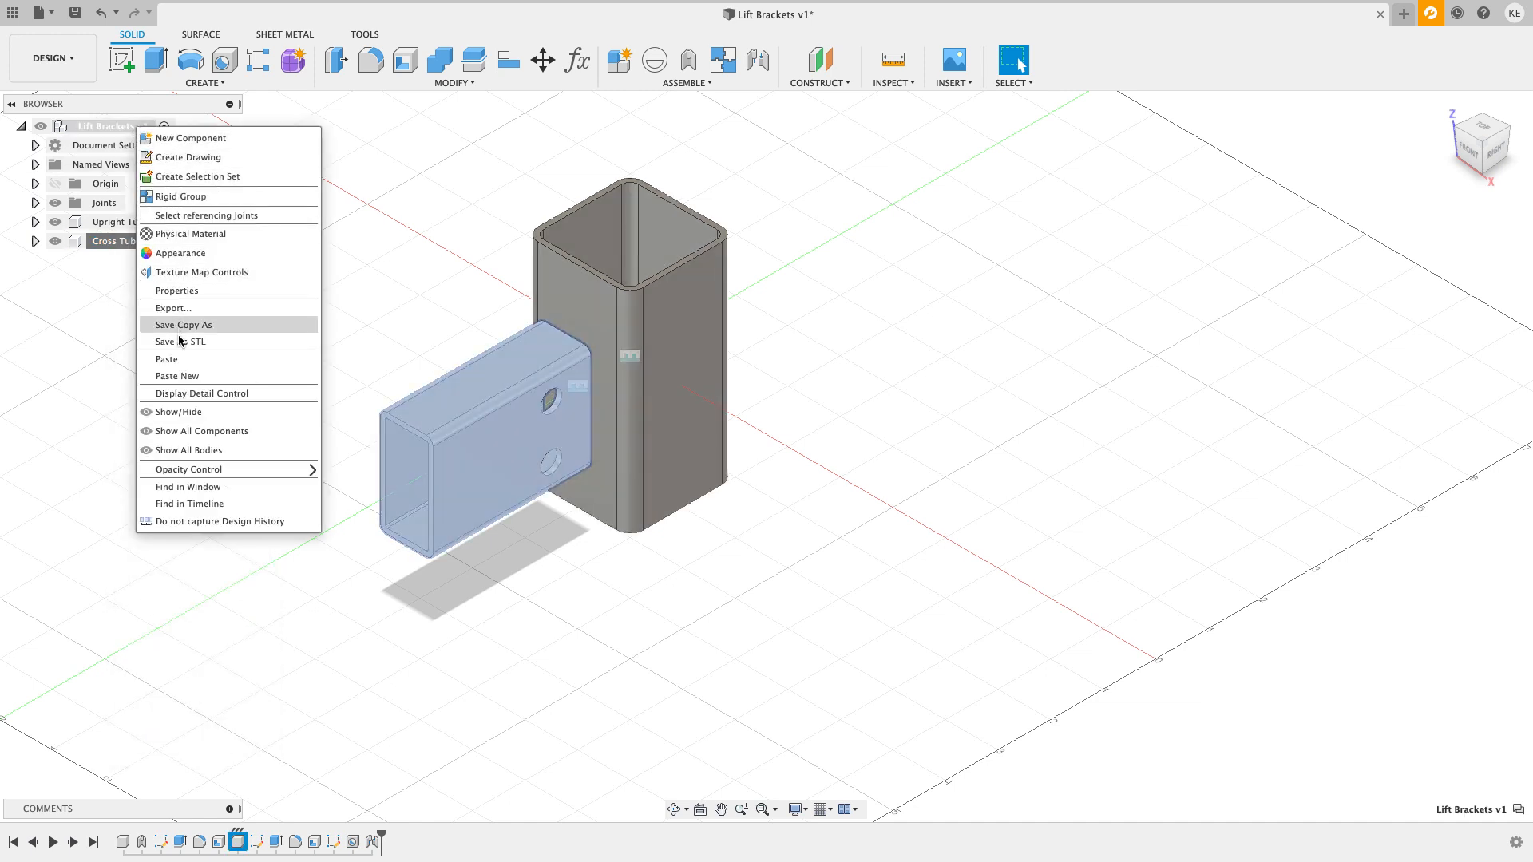
left_click(181, 360)
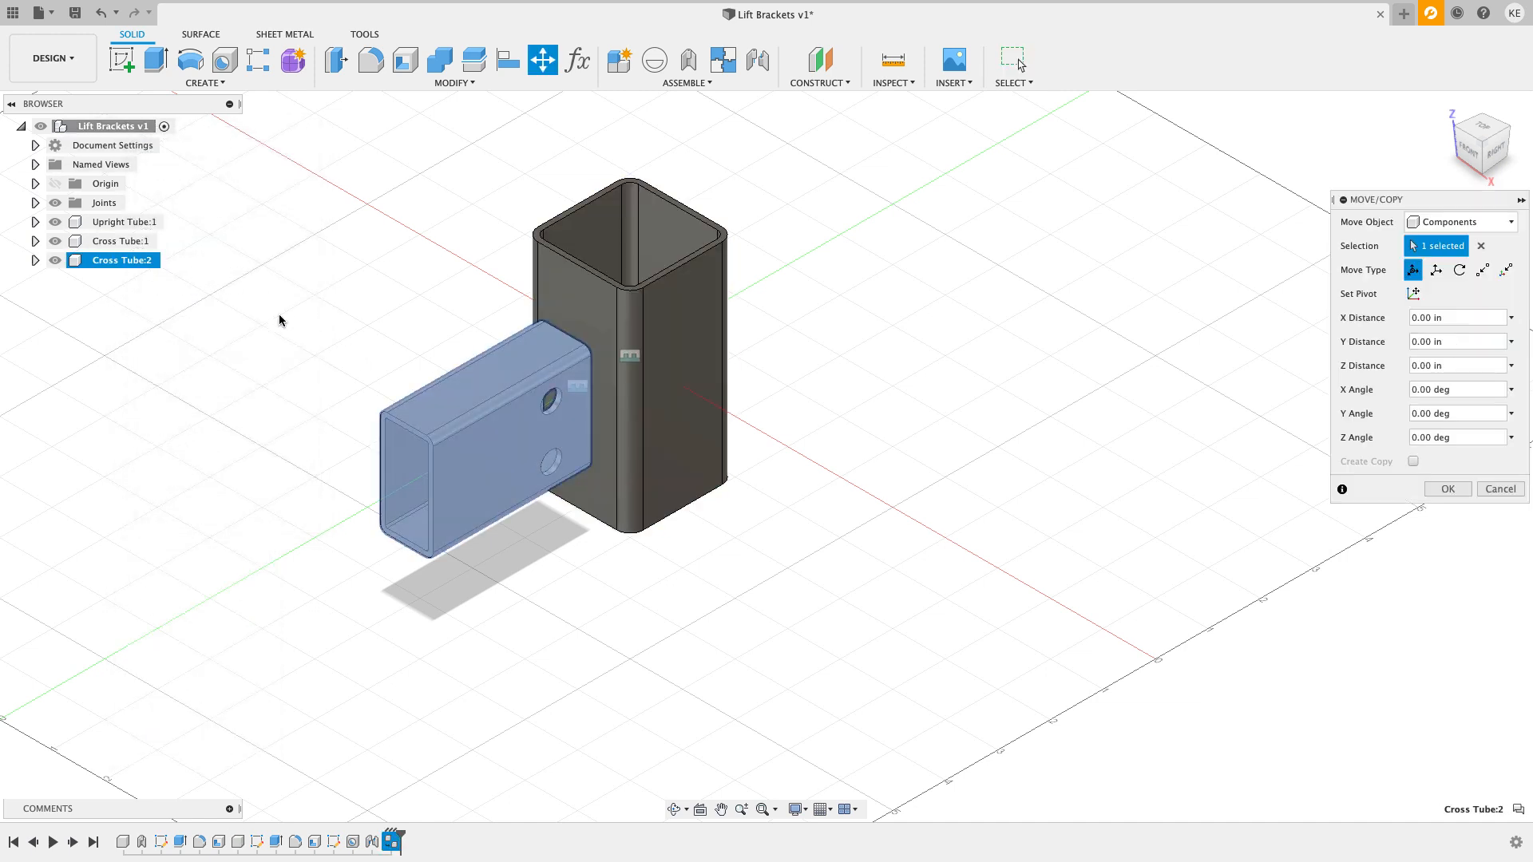
left_click_drag(519, 462, 707, 563)
left_click(1440, 489)
Step: Start a joint from the center of the copied cross tube's hole-side end opening to the center of the upright tube's free right face
middle_click_drag(704, 495, 770, 486, "shift")
left_click(757, 60)
scroll(839, 415, "up", 5)
scroll(838, 415, "up", 4)
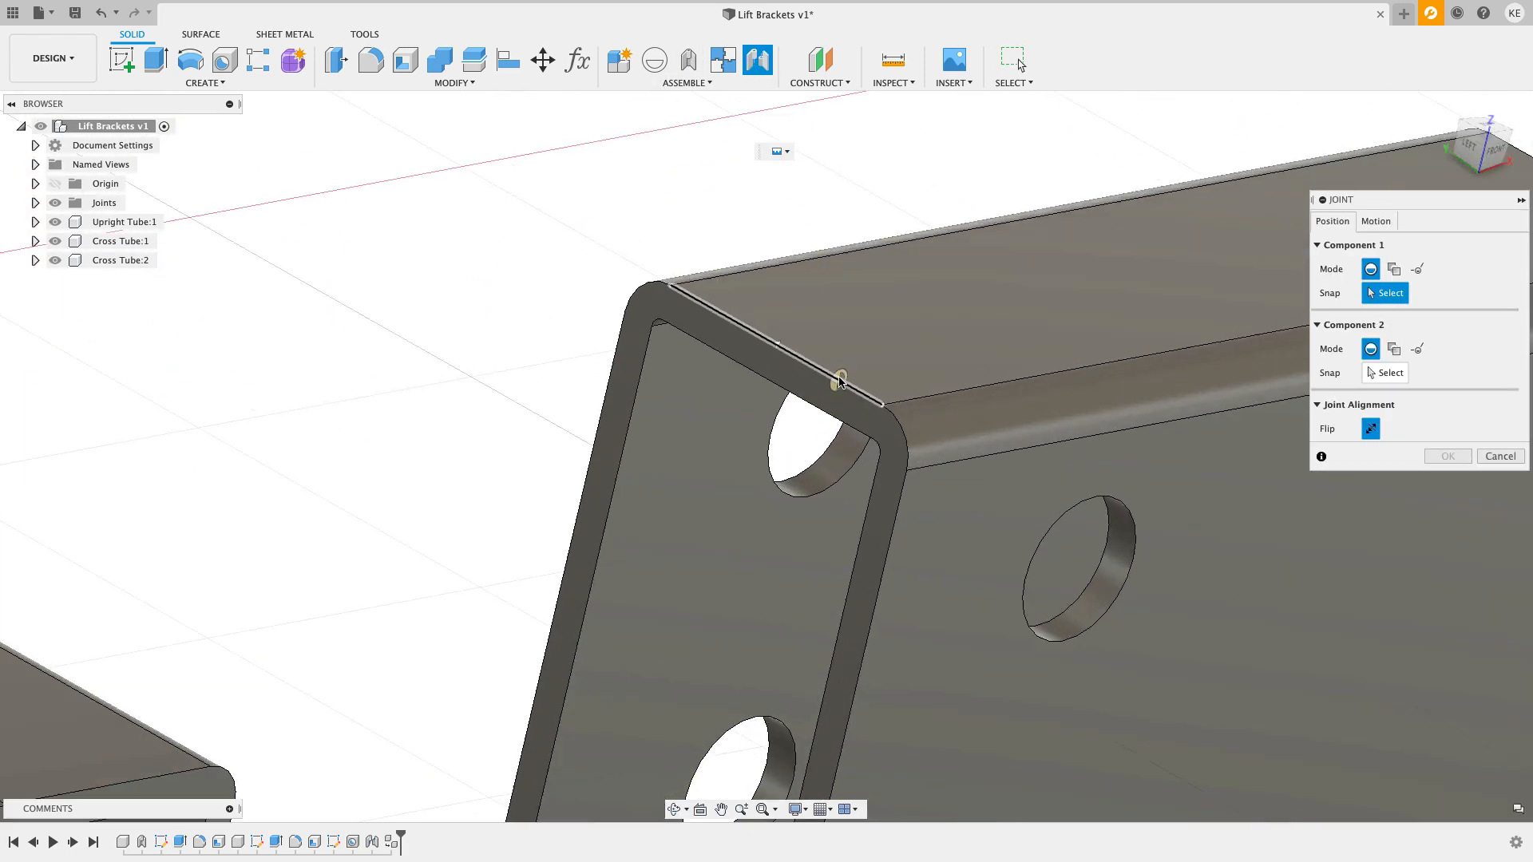
left_click(703, 679)
scroll(703, 623, "down", 10)
middle_click_drag(709, 571, 564, 548, "shift")
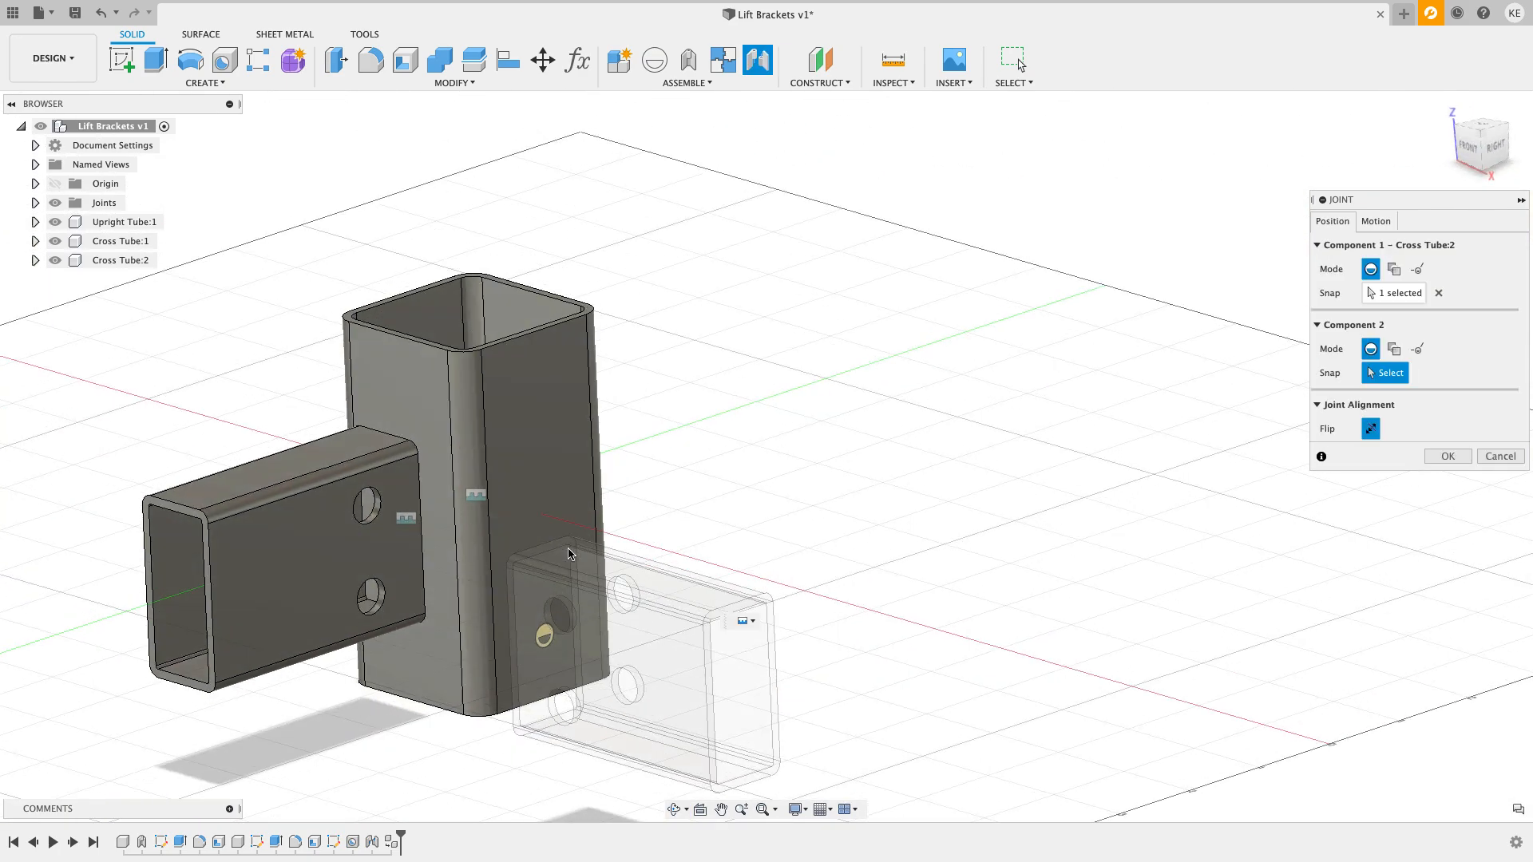
left_click(550, 514)
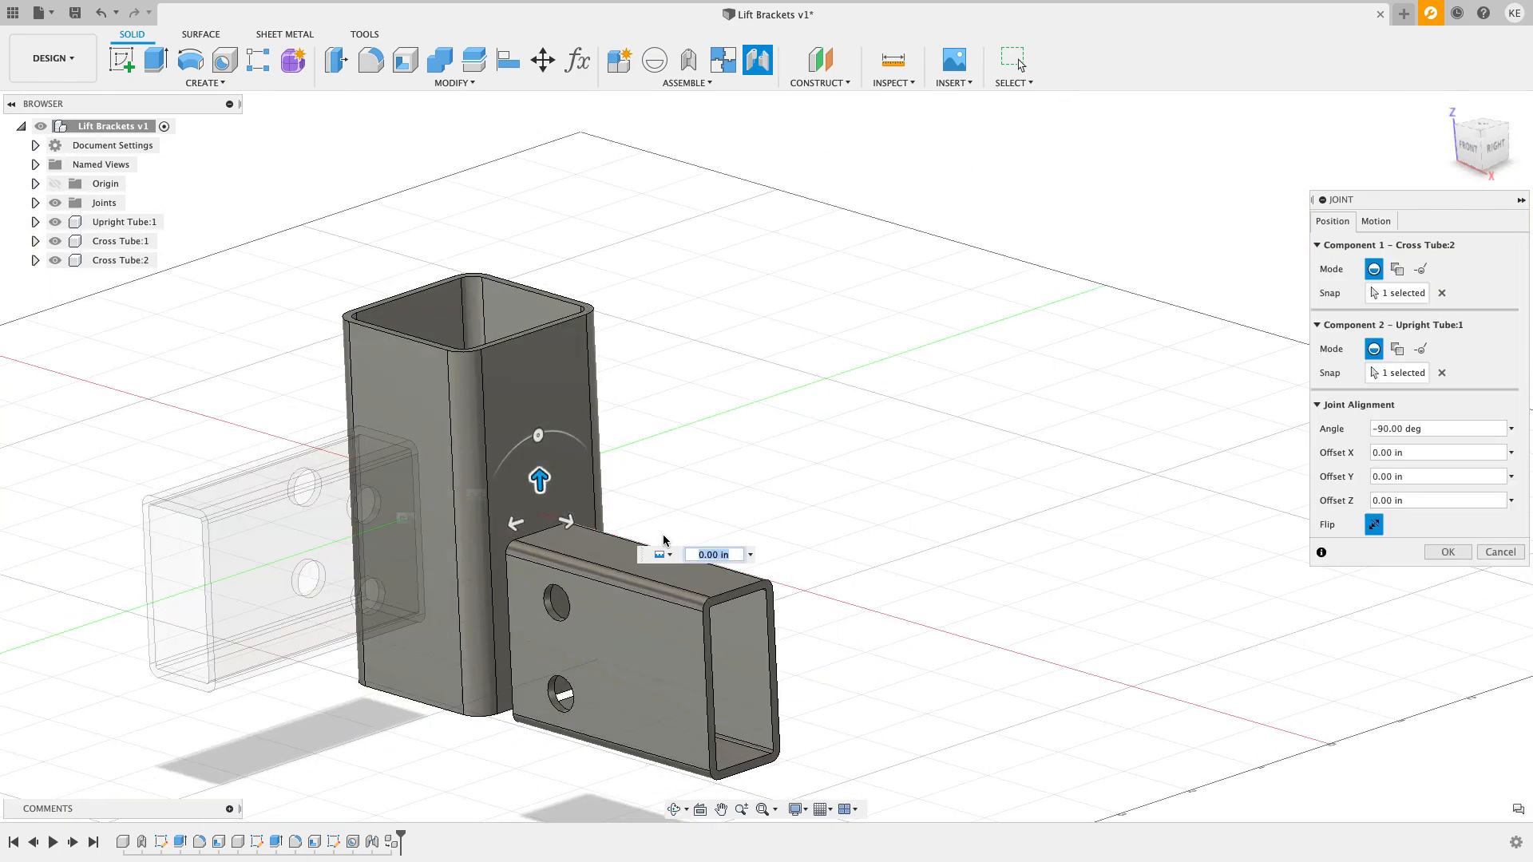
Step: Offset the copied cross tube's joint 0.25 in along Z from the upright tube, create it, and return to an isometric view
left_click_drag(567, 522, 601, 531)
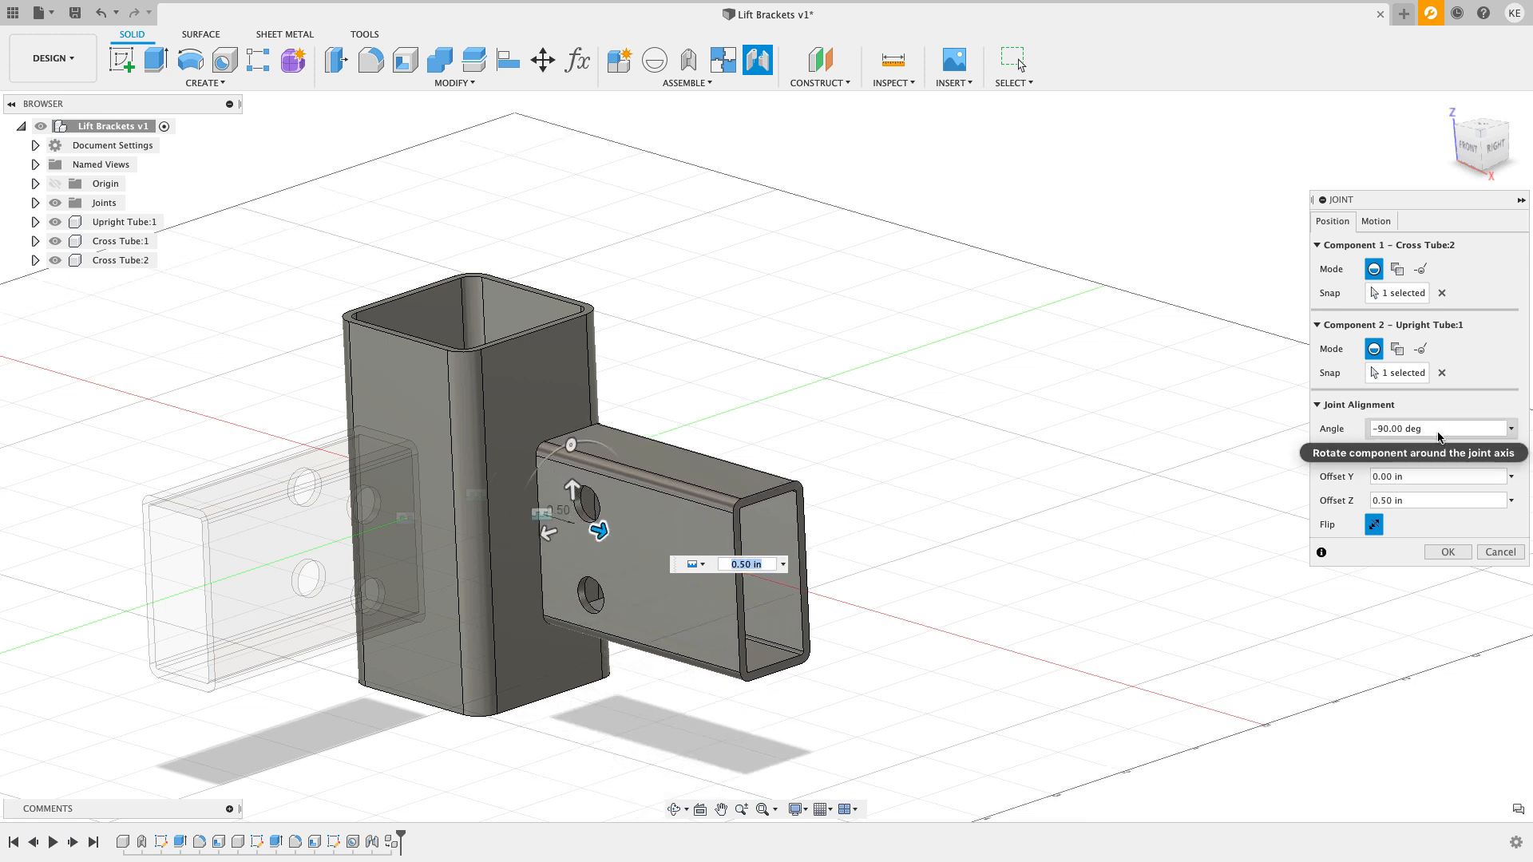
left_click_drag(1426, 498, 1346, 493)
type(".25")
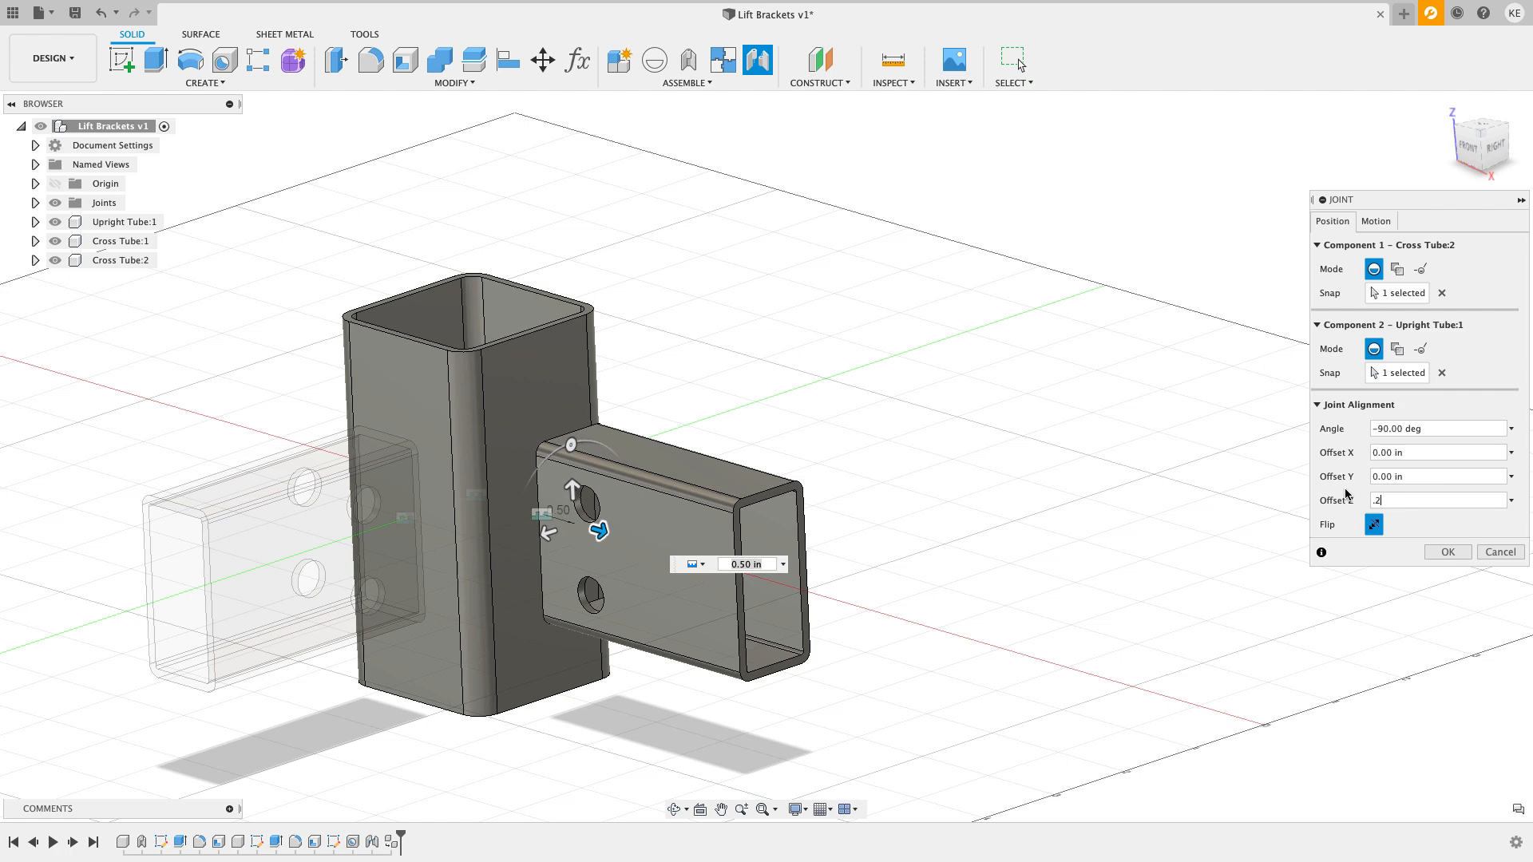
left_click(1447, 552)
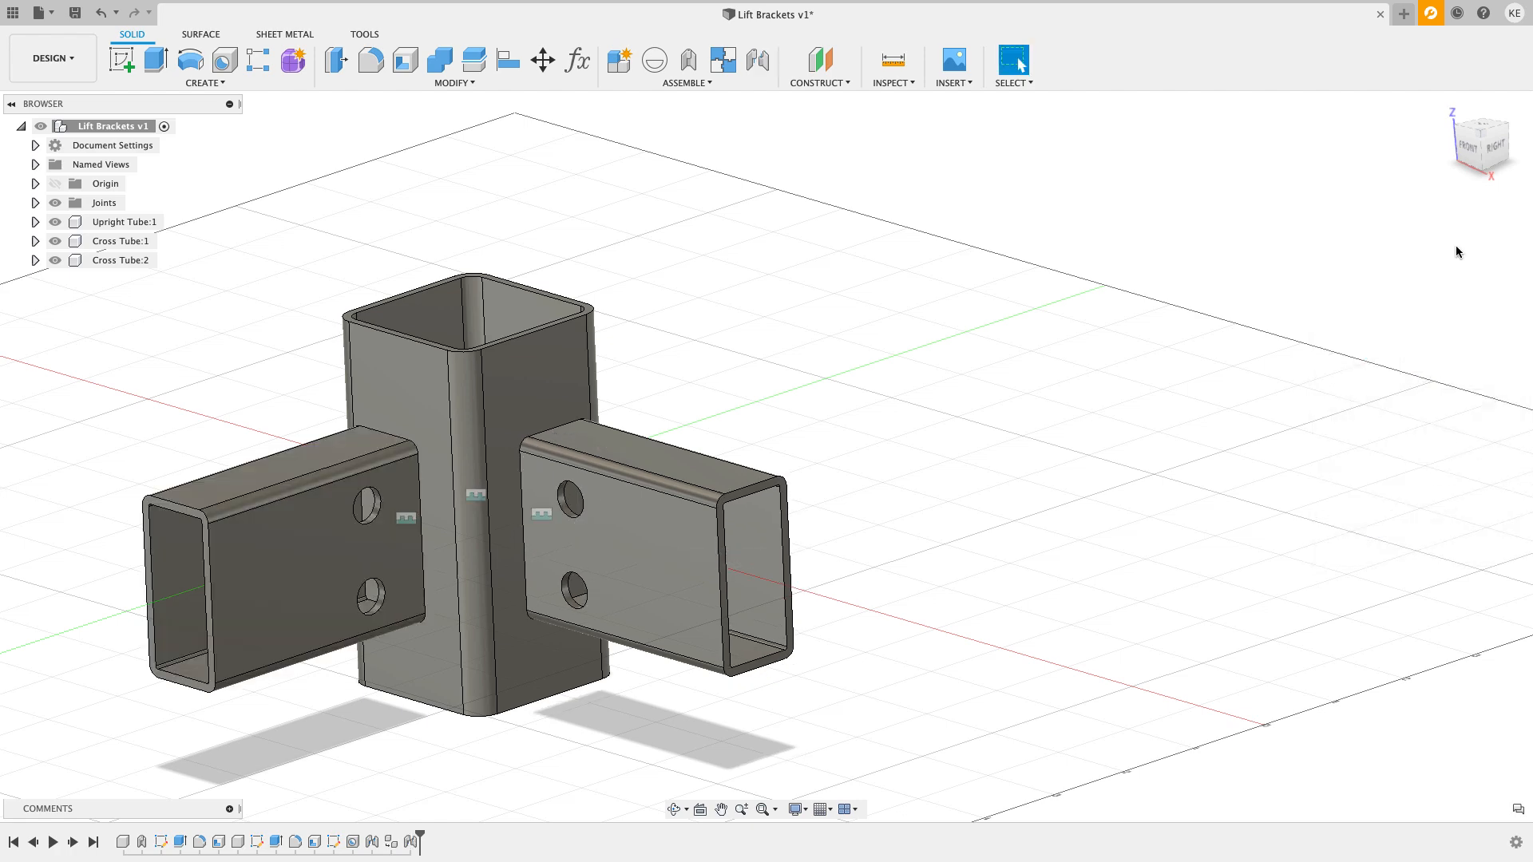
left_click(1482, 140)
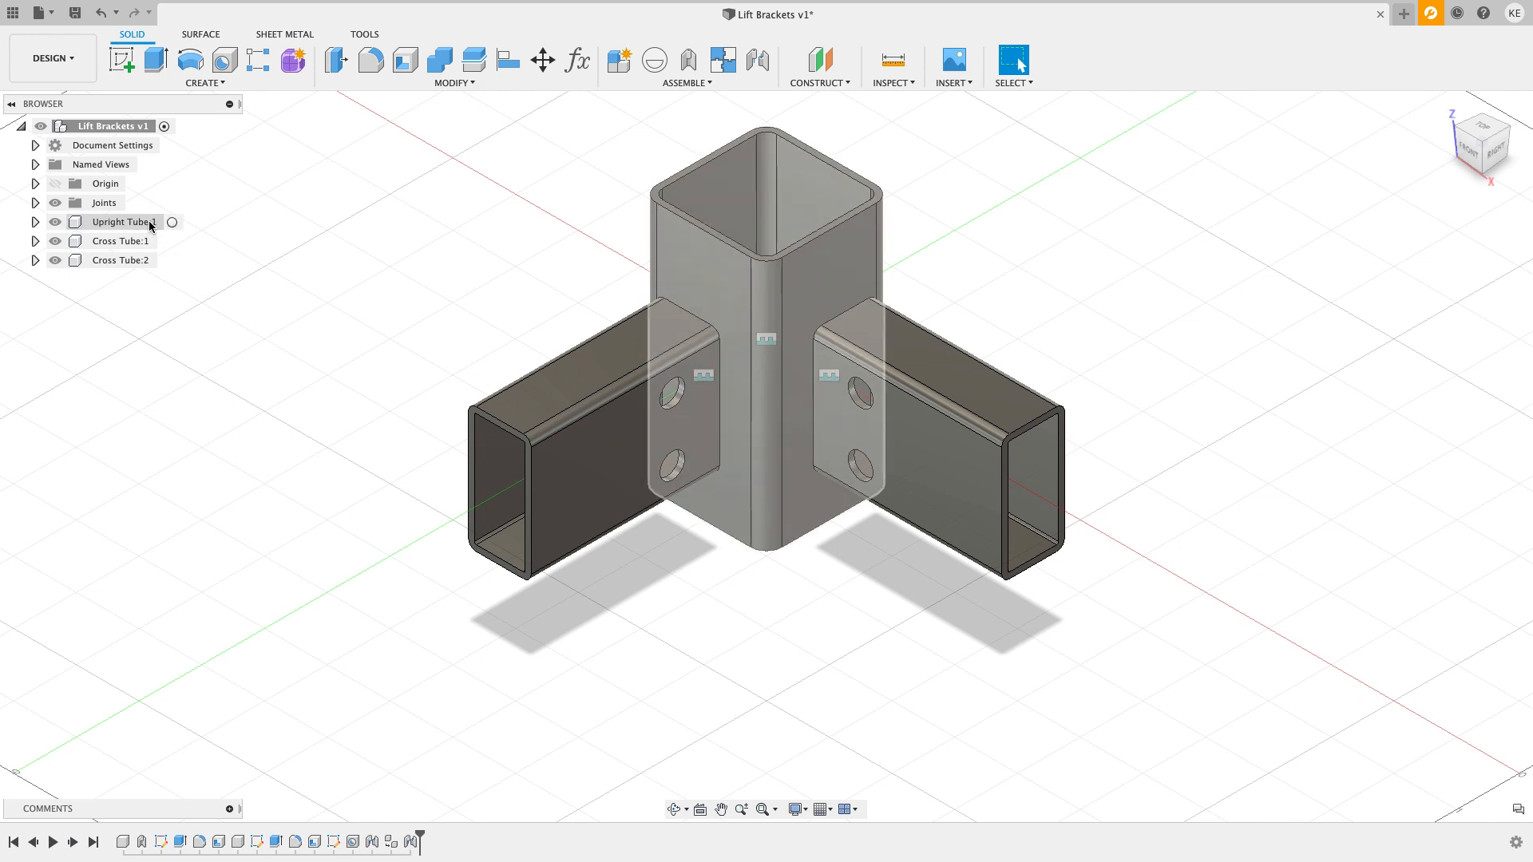
Step: Identify the two Cross Tube components, then hide the assembly's joint symbols
left_click(128, 241)
left_click(136, 264)
left_click(235, 286)
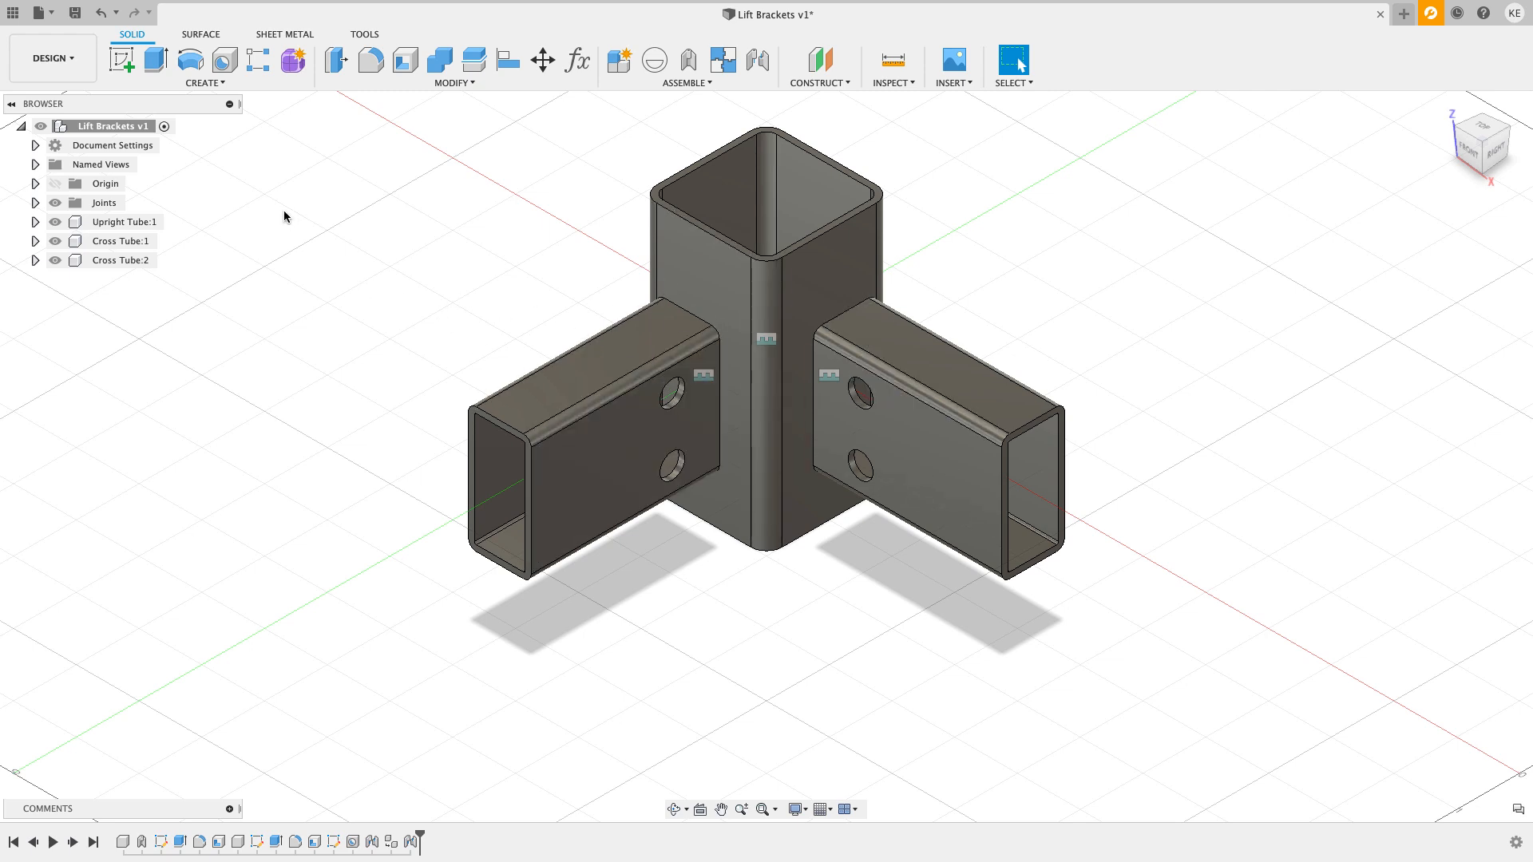
left_click(56, 205)
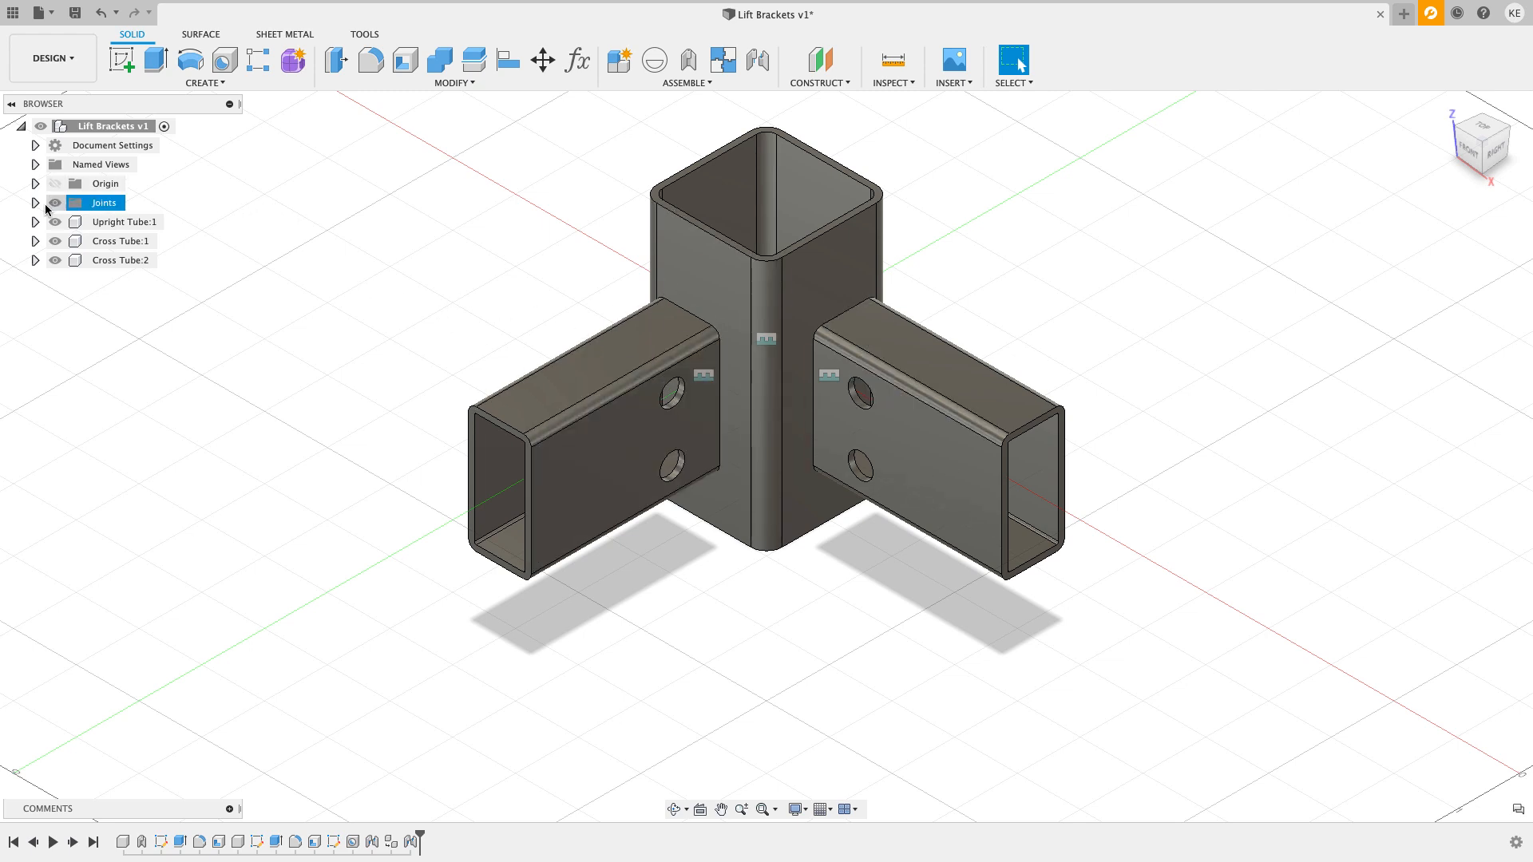
left_click(55, 202)
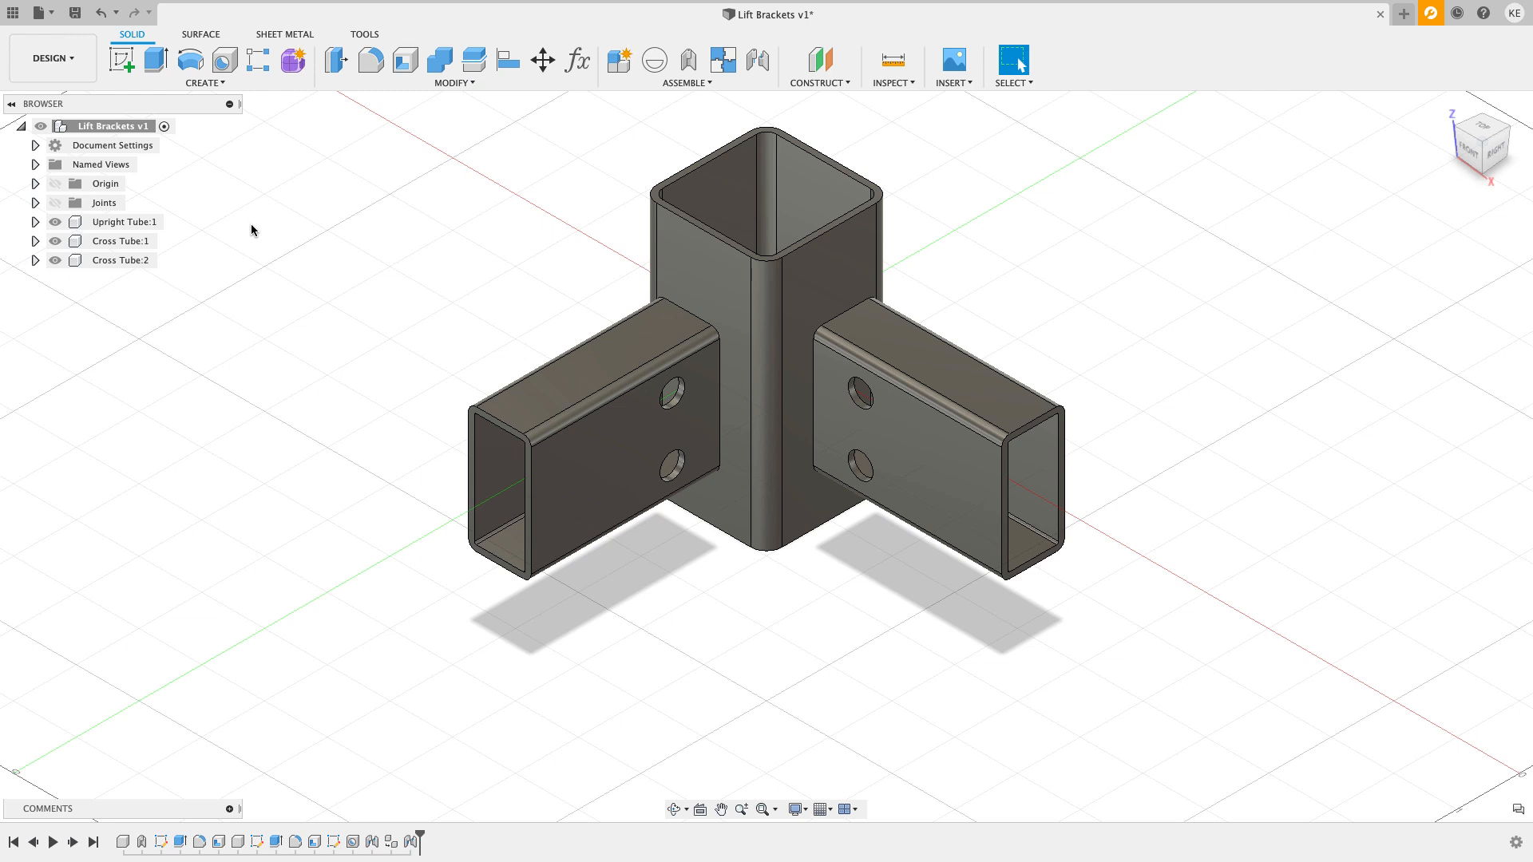
Step: Start a new sheet metal rule based on Aluminum (in) and name it 1/8" Aluminum
left_click(291, 35)
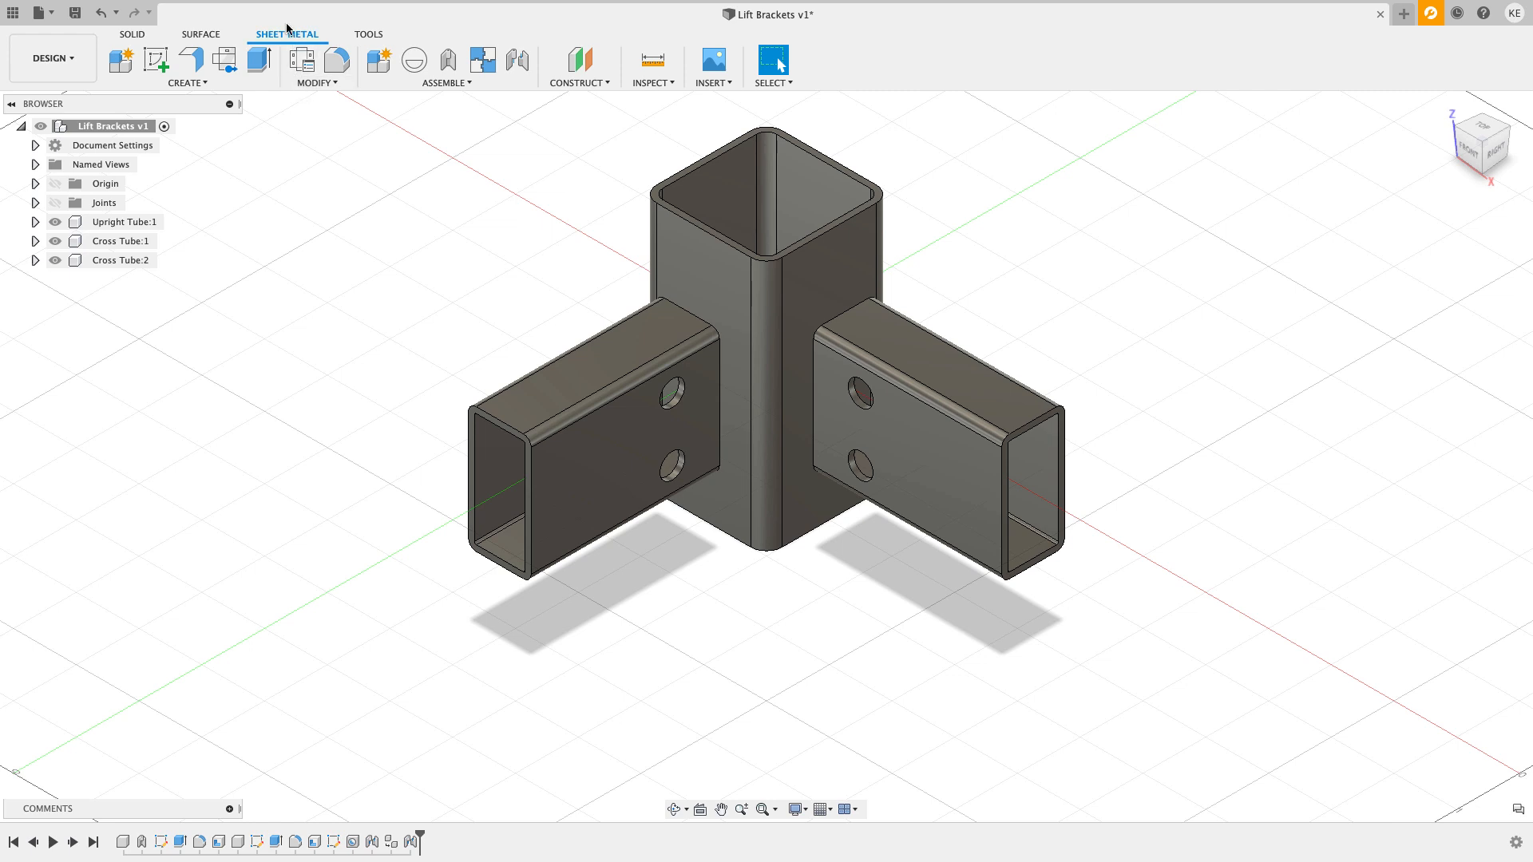
left_click(310, 80)
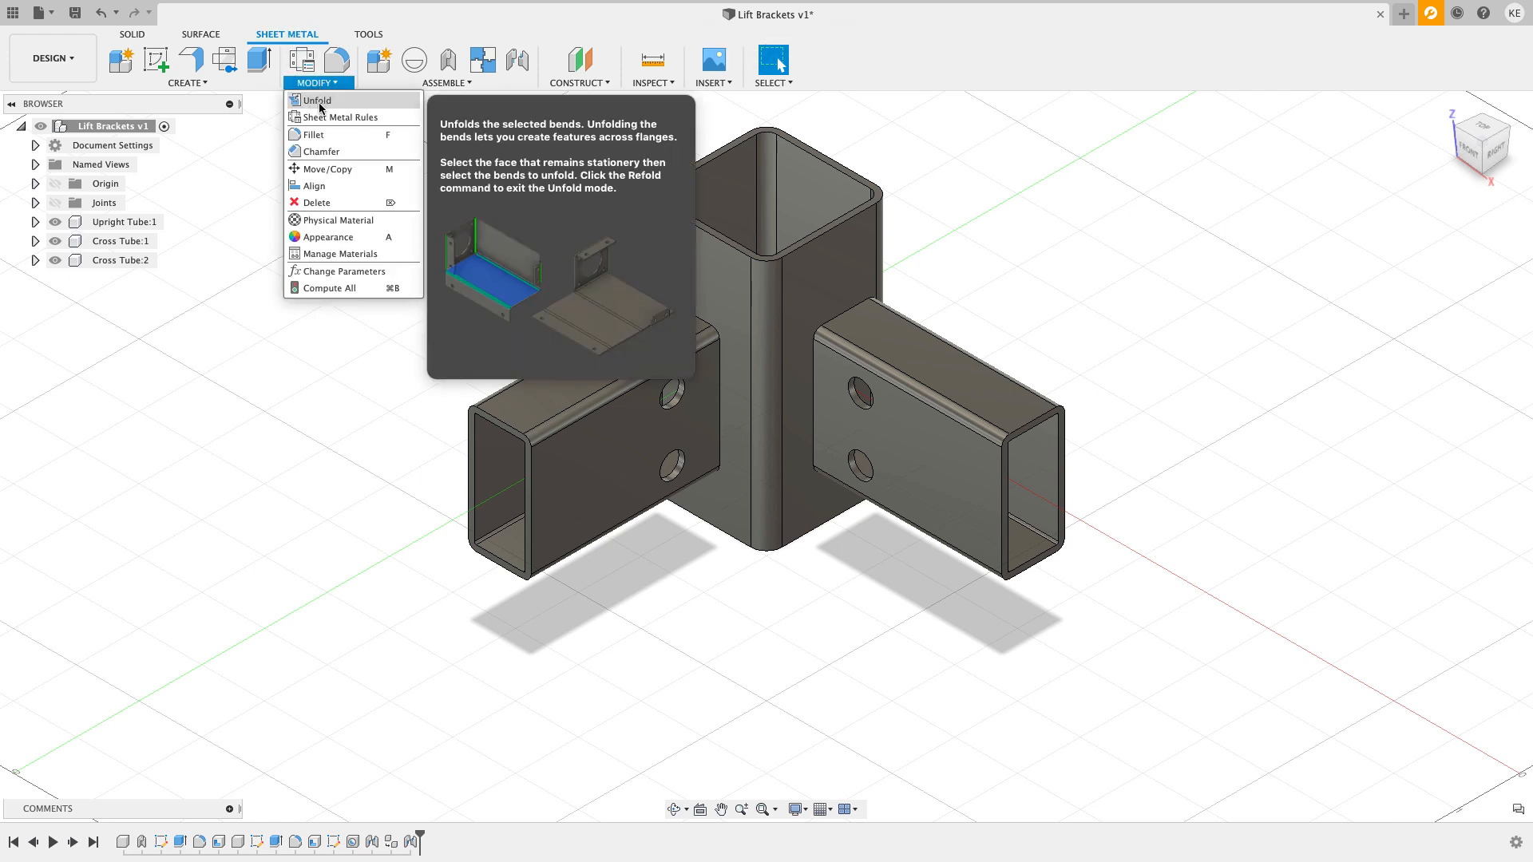
left_click(335, 117)
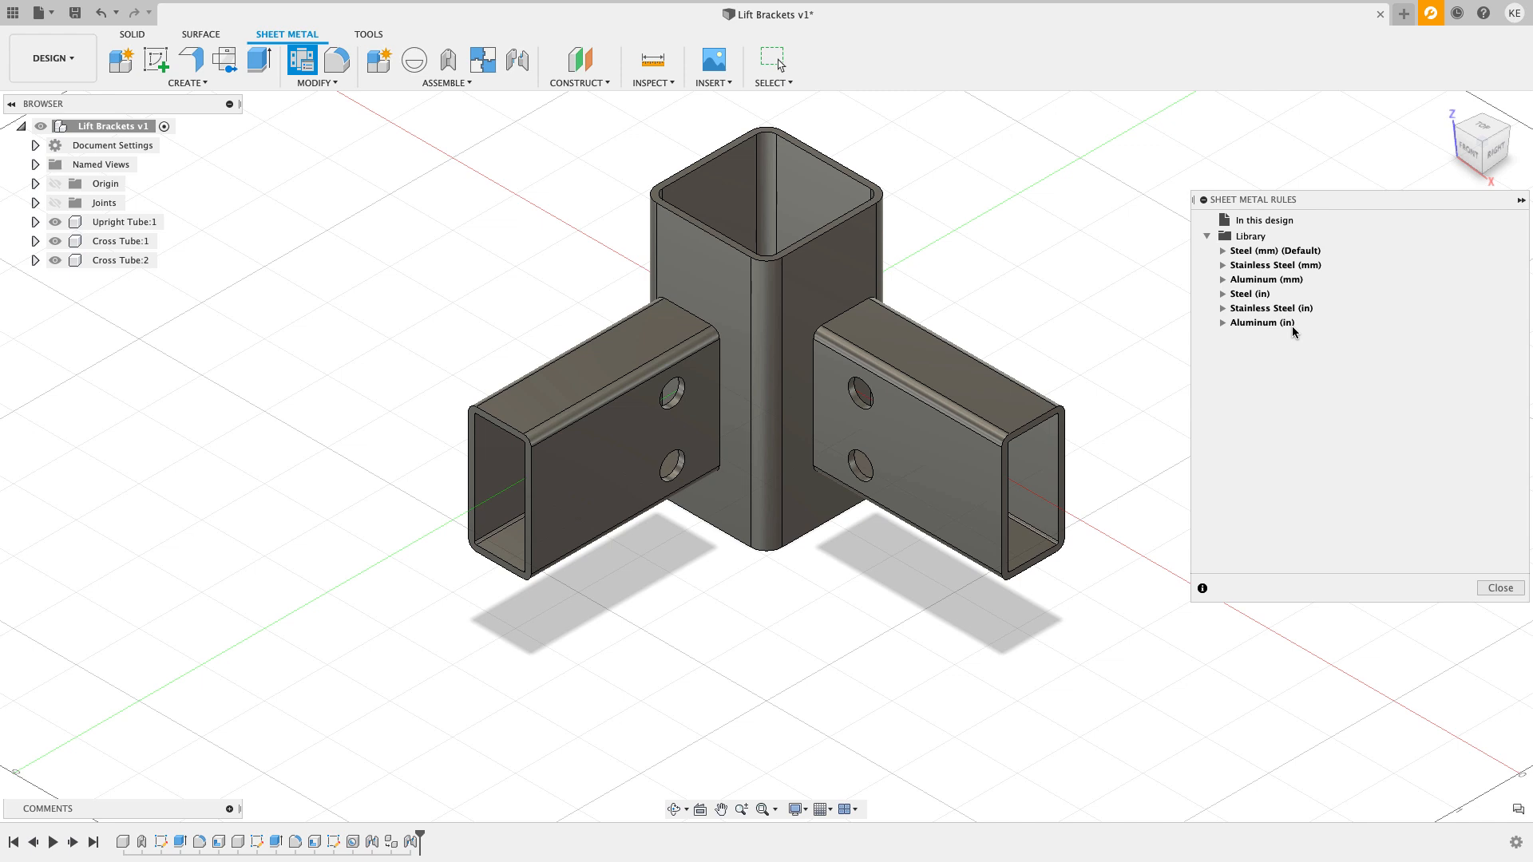
left_click(1263, 323)
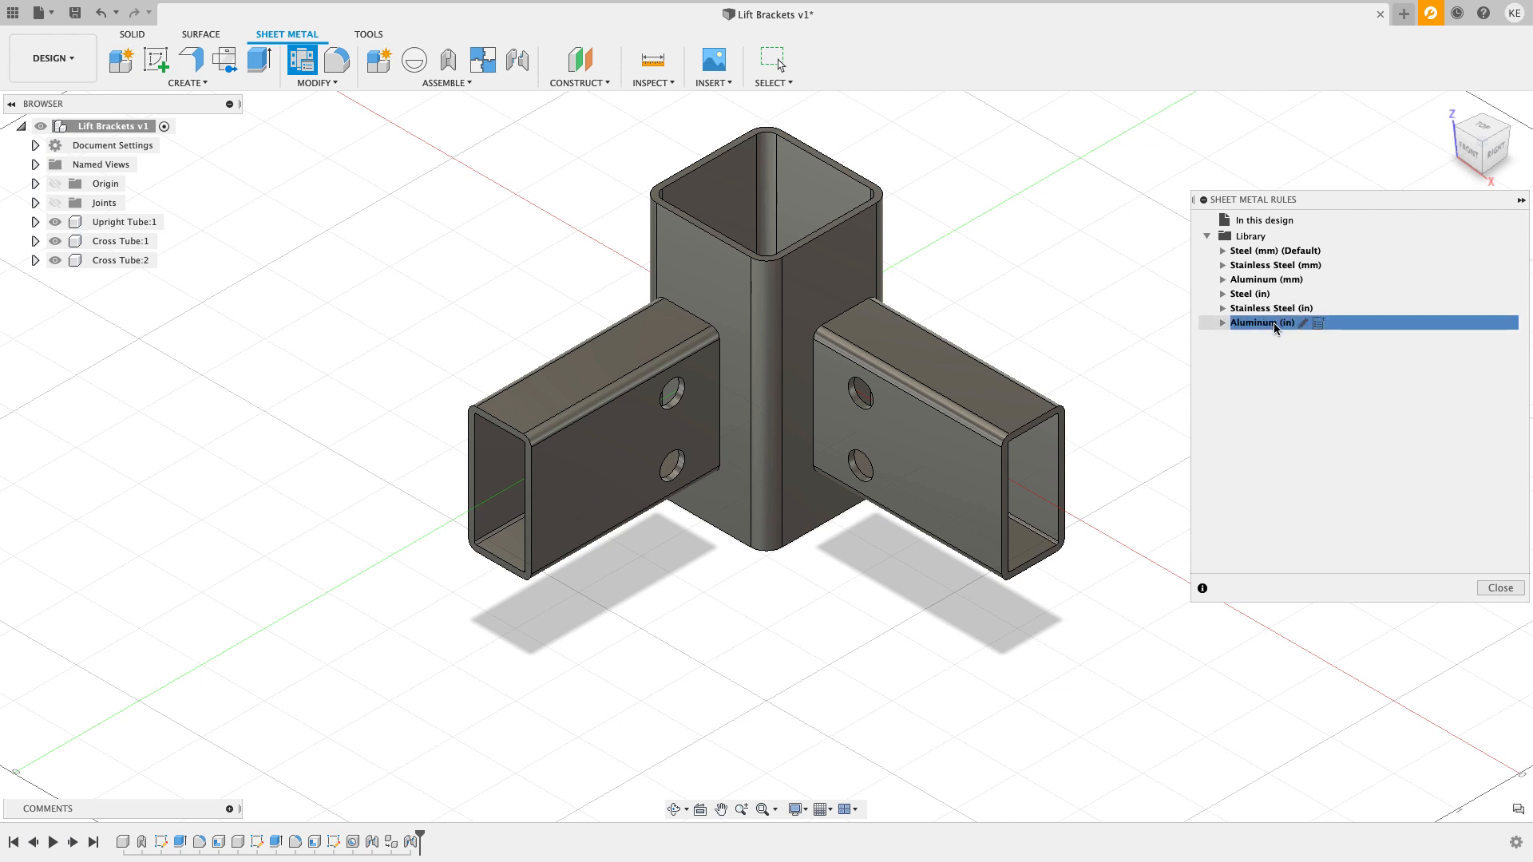
right_click(1274, 326)
left_click(1289, 352)
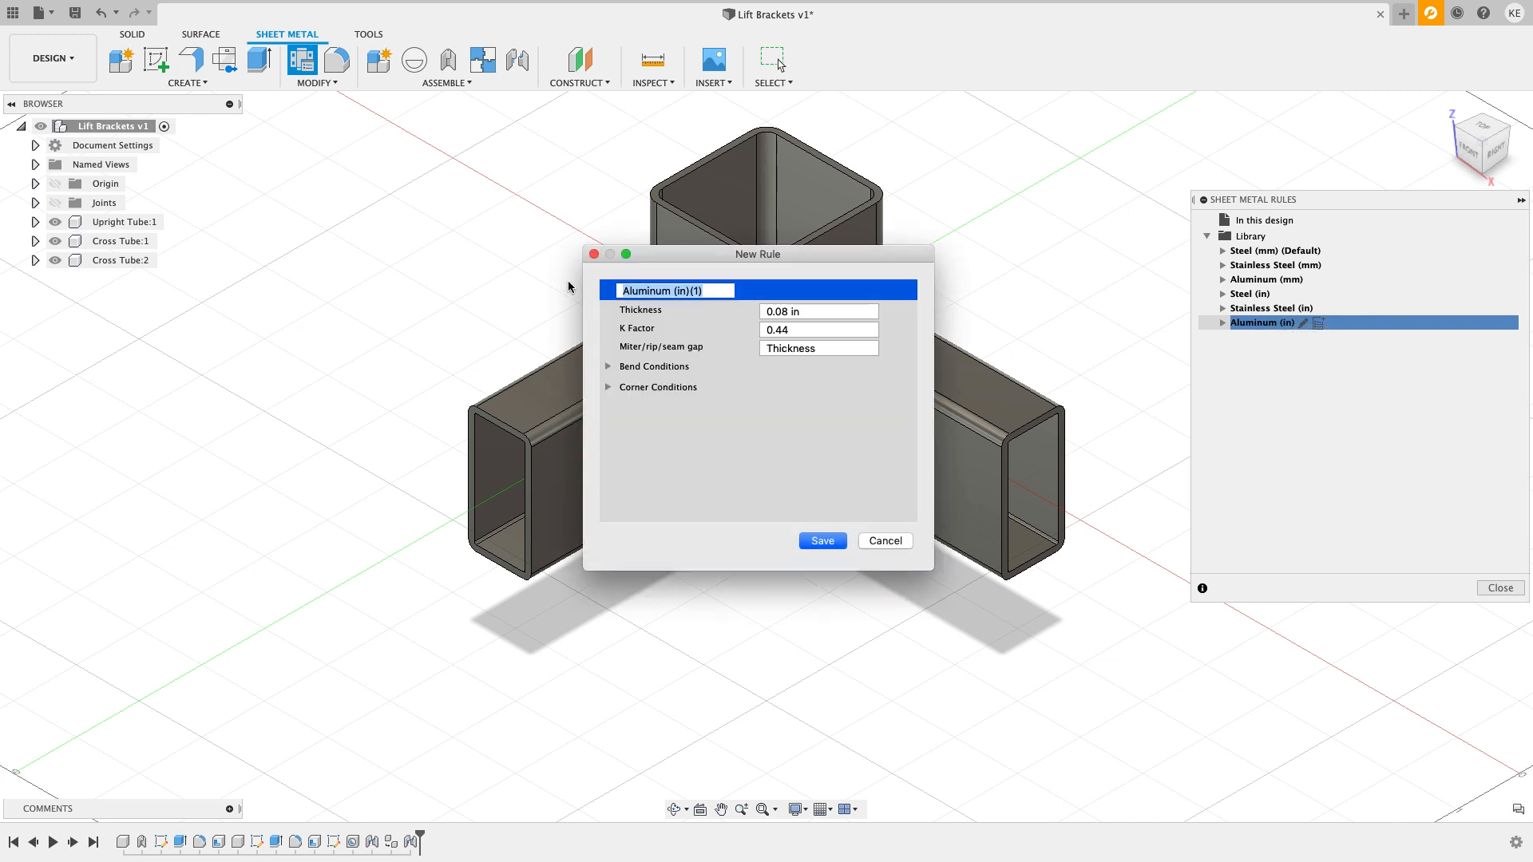
type("1/8\" Aluminu")
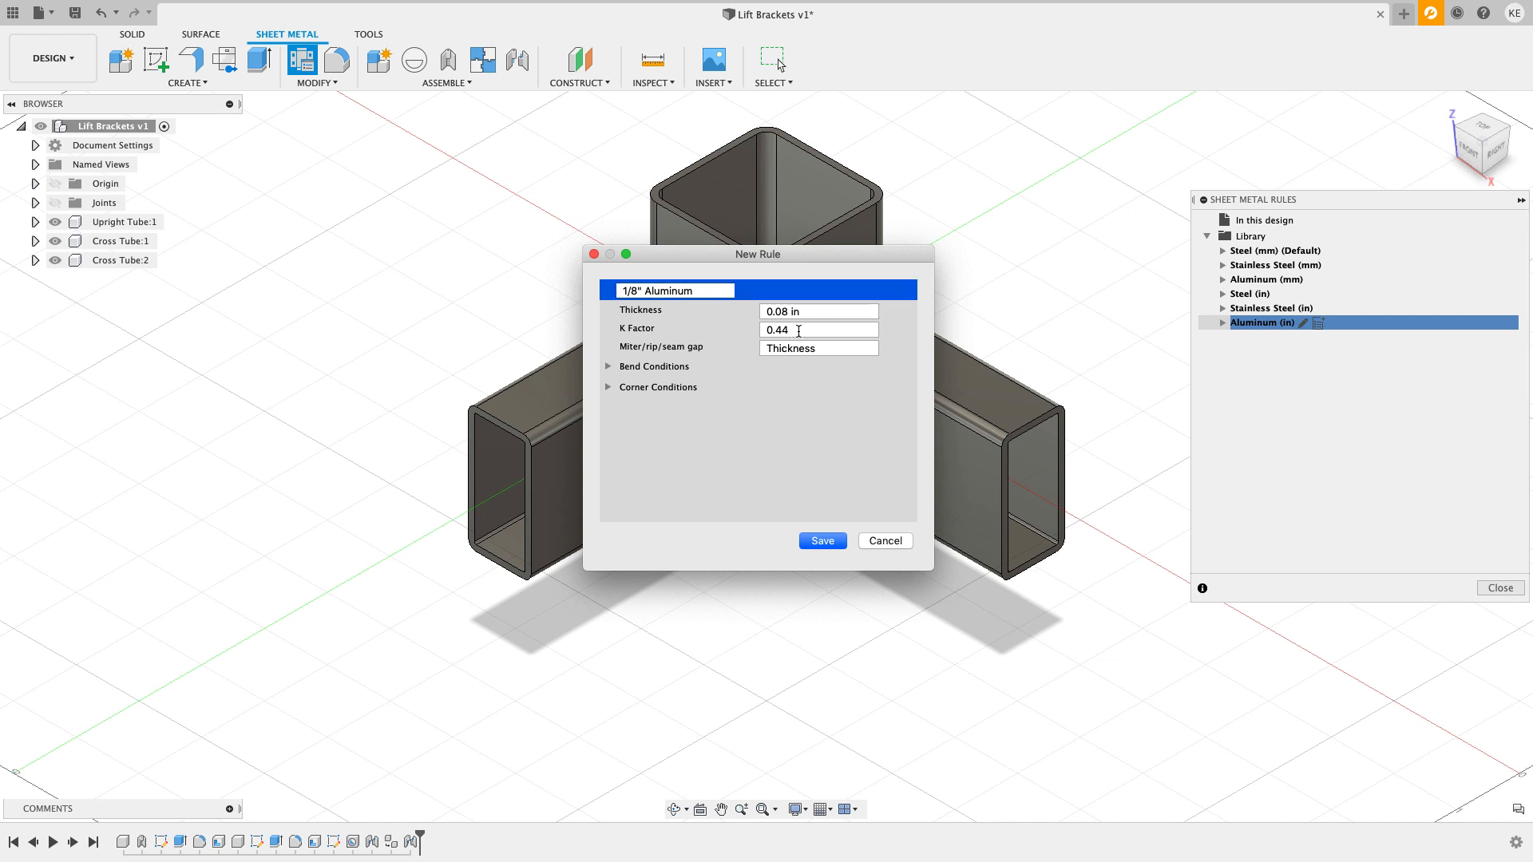
Step: Set the 1/8" Aluminum rule's thickness to .125 in and K Factor to .33, then save it and leave the sheet metal rules
key("Tab")
type(".125")
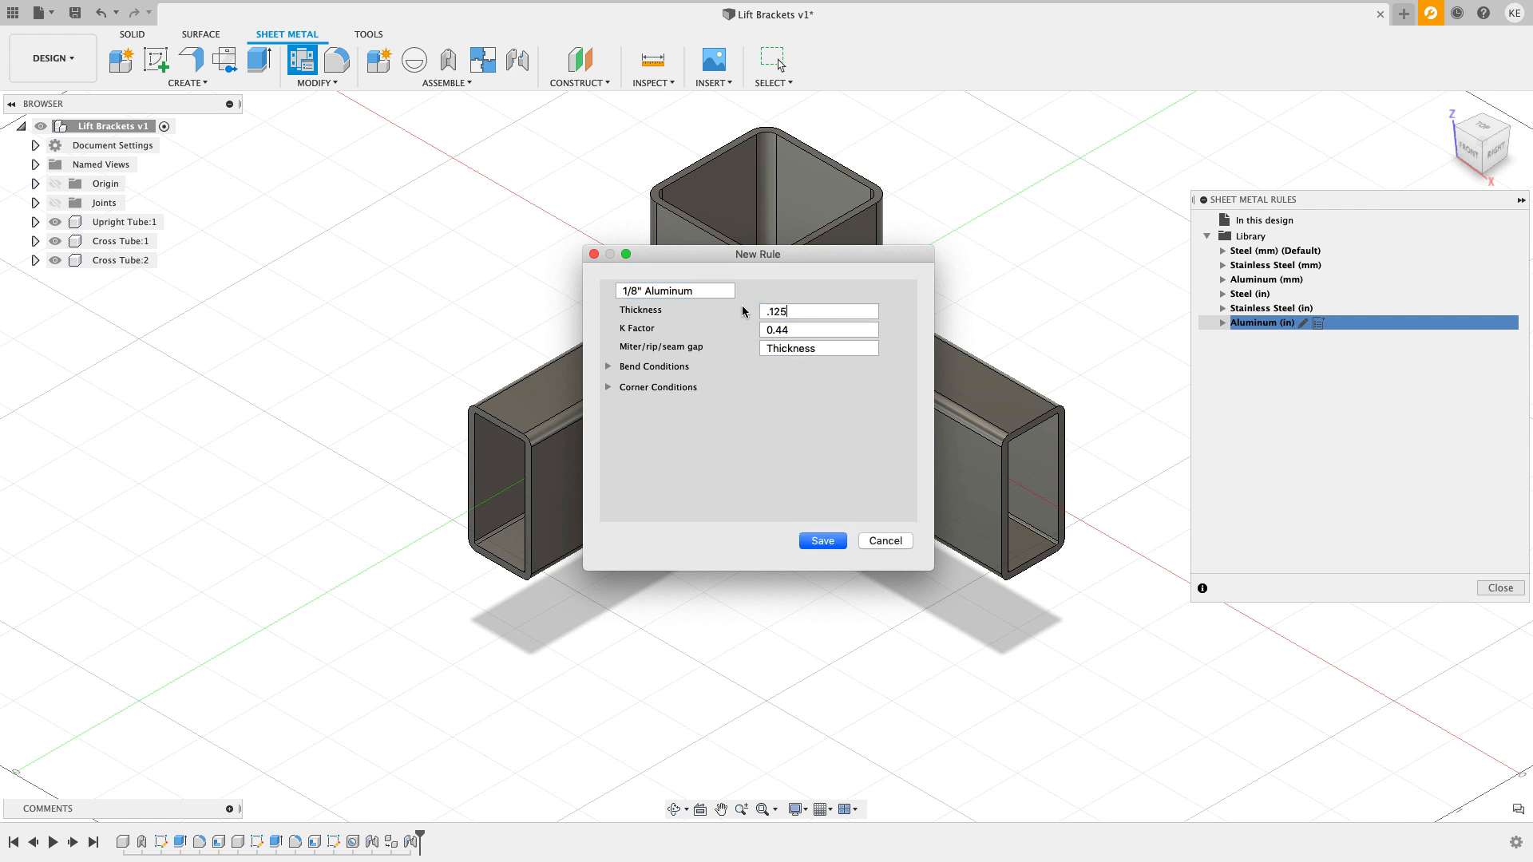
key("Tab")
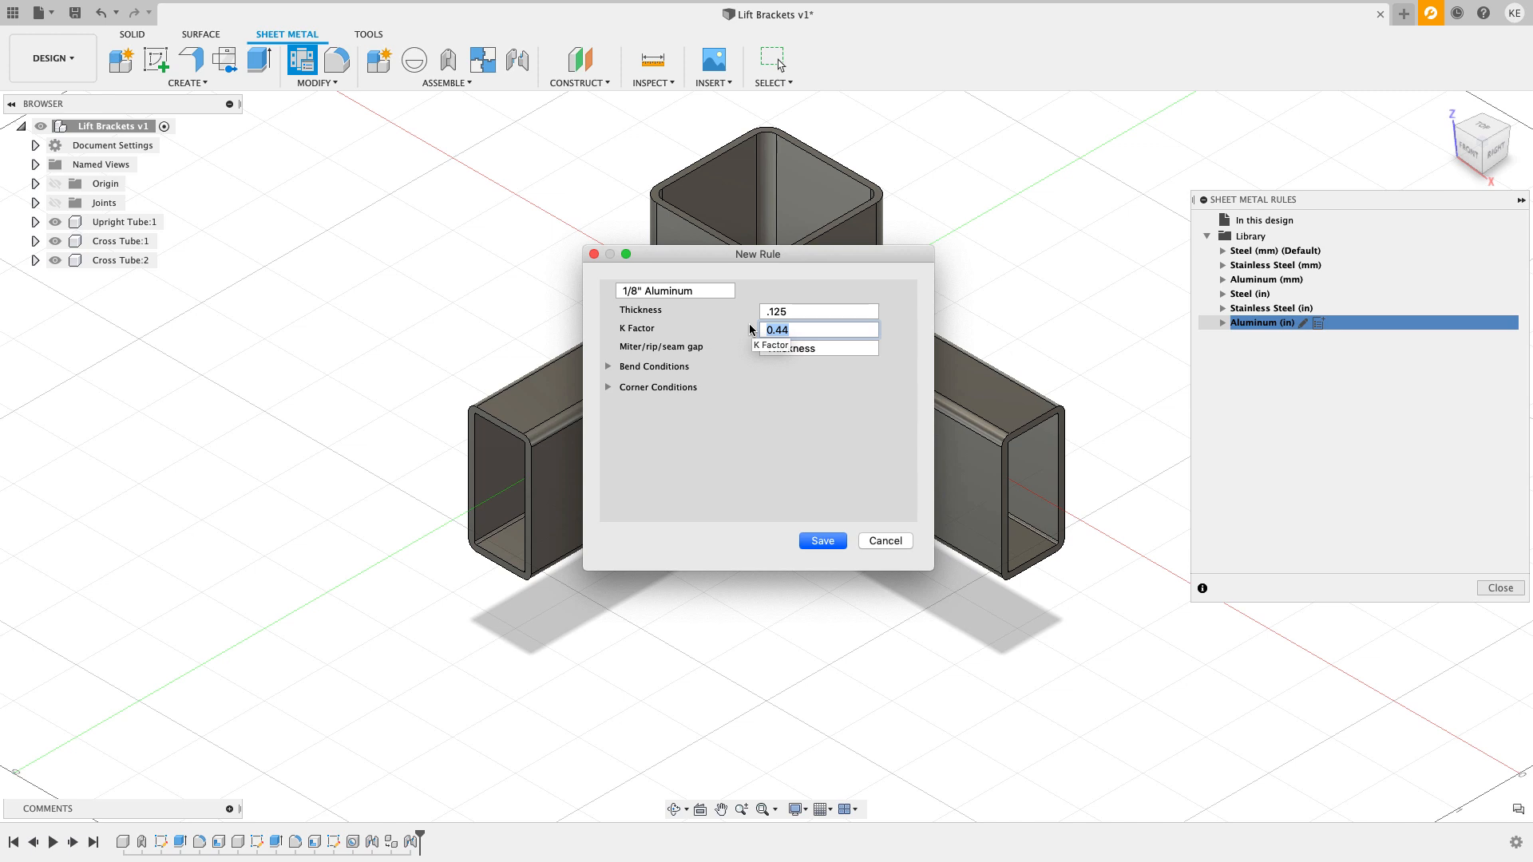
type(".33")
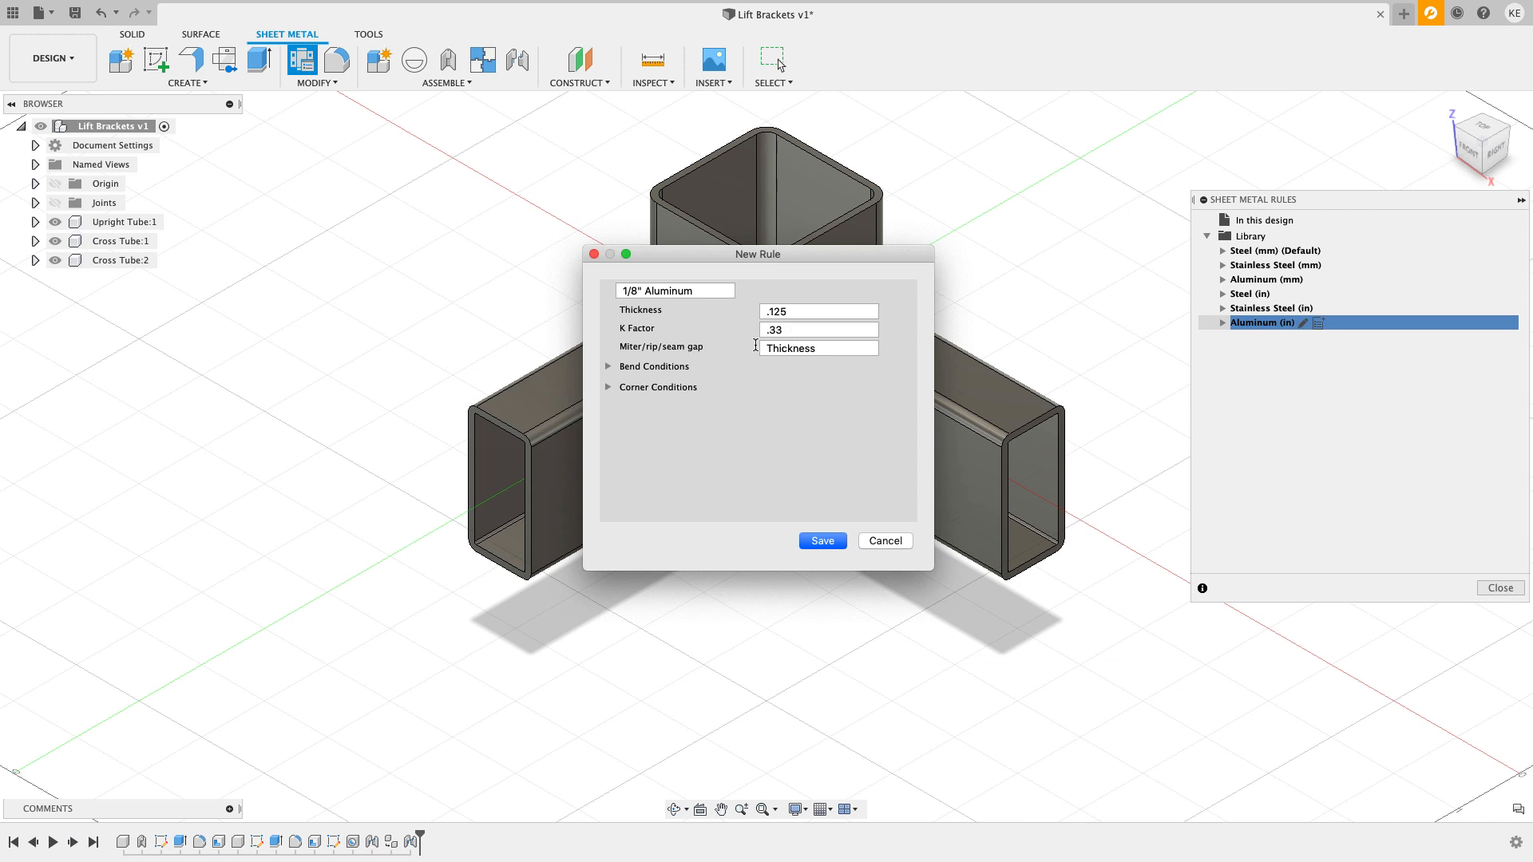
left_click(608, 368)
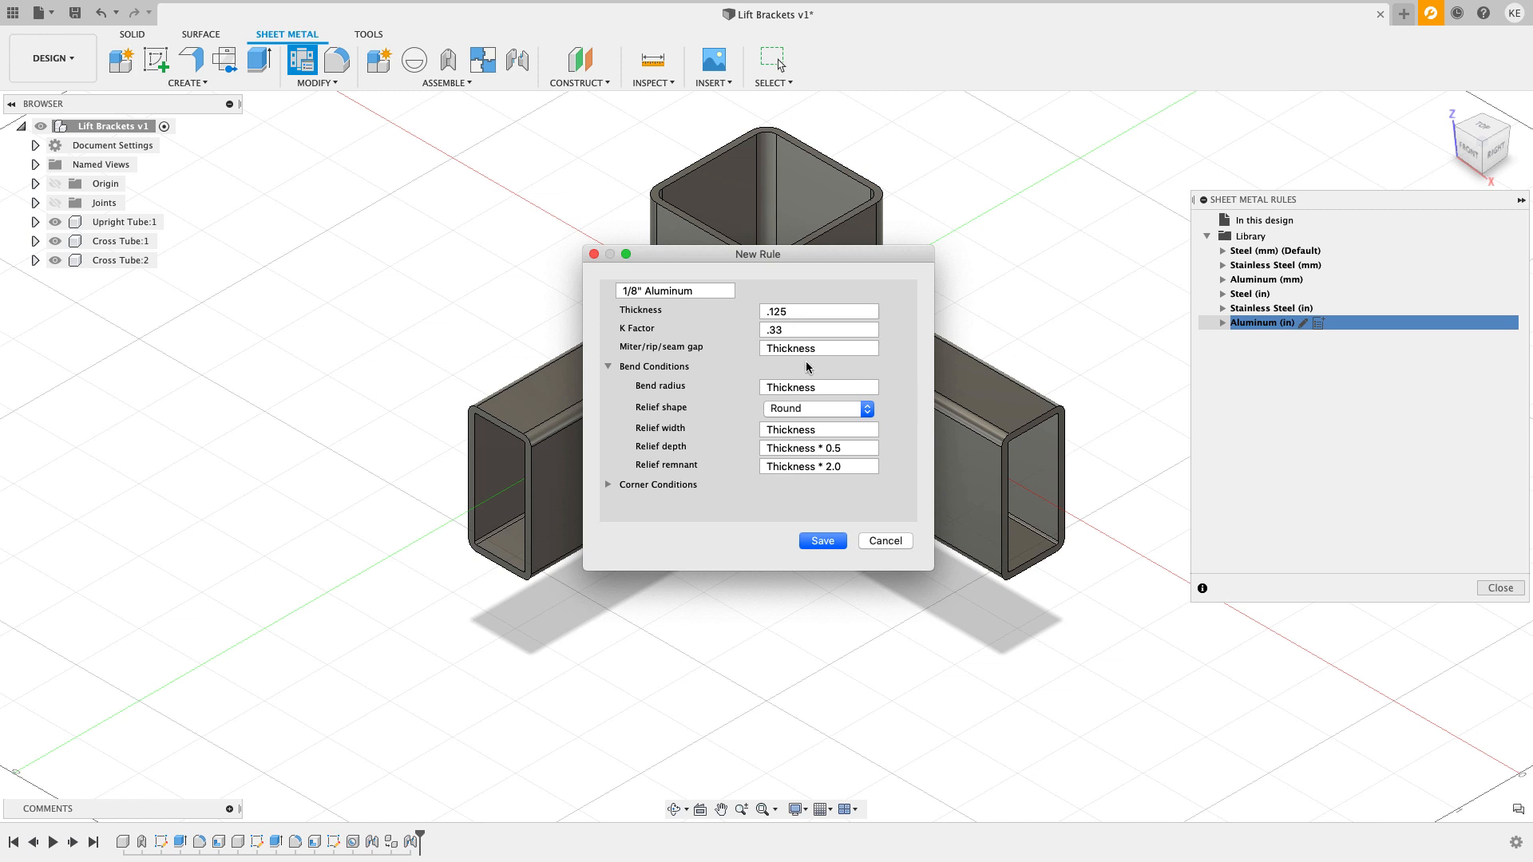
left_click(828, 542)
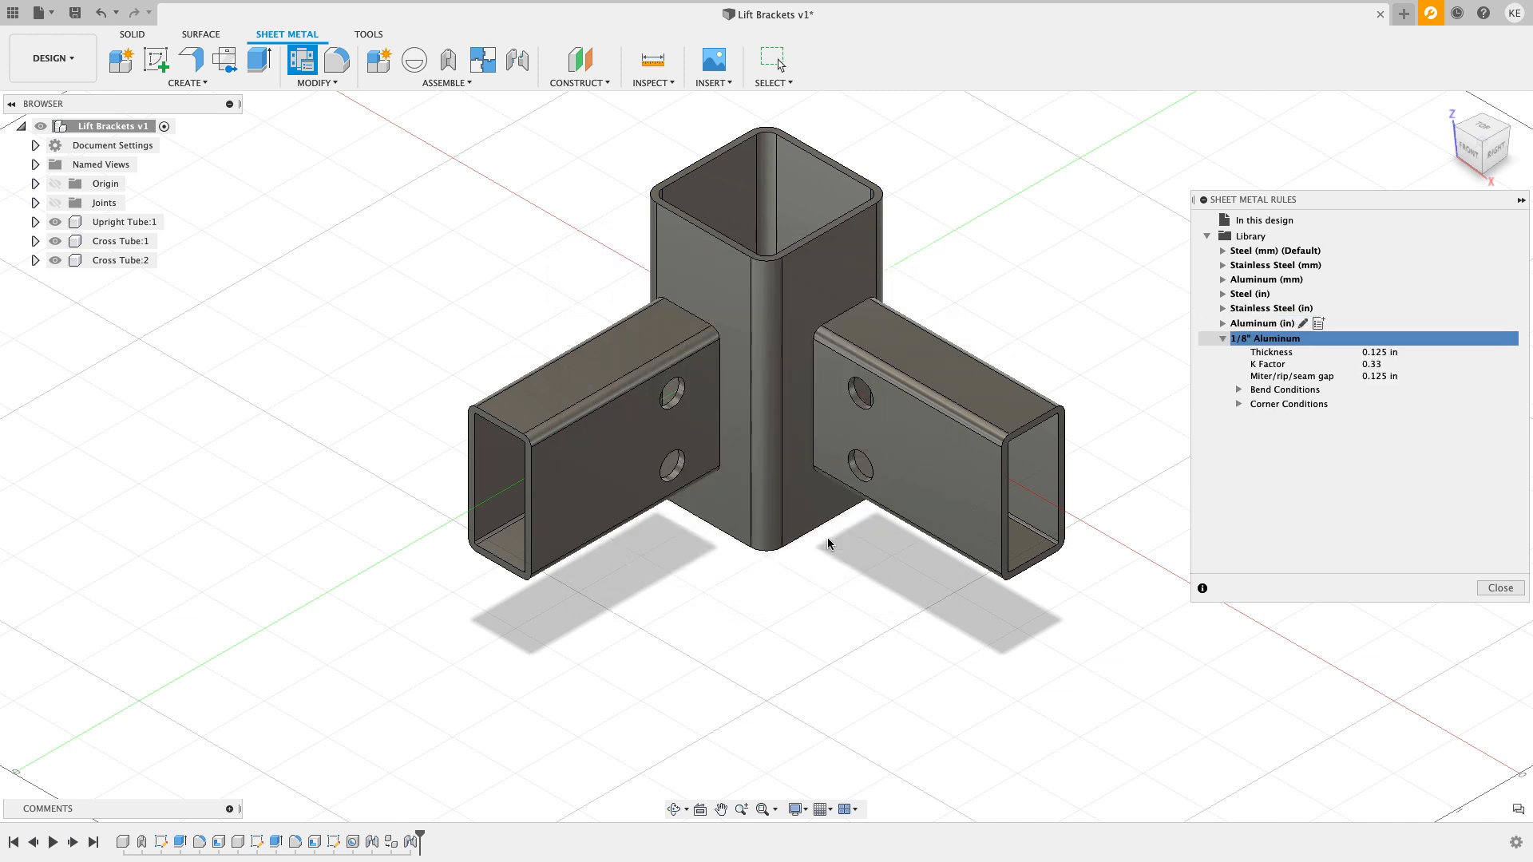
left_click(1222, 338)
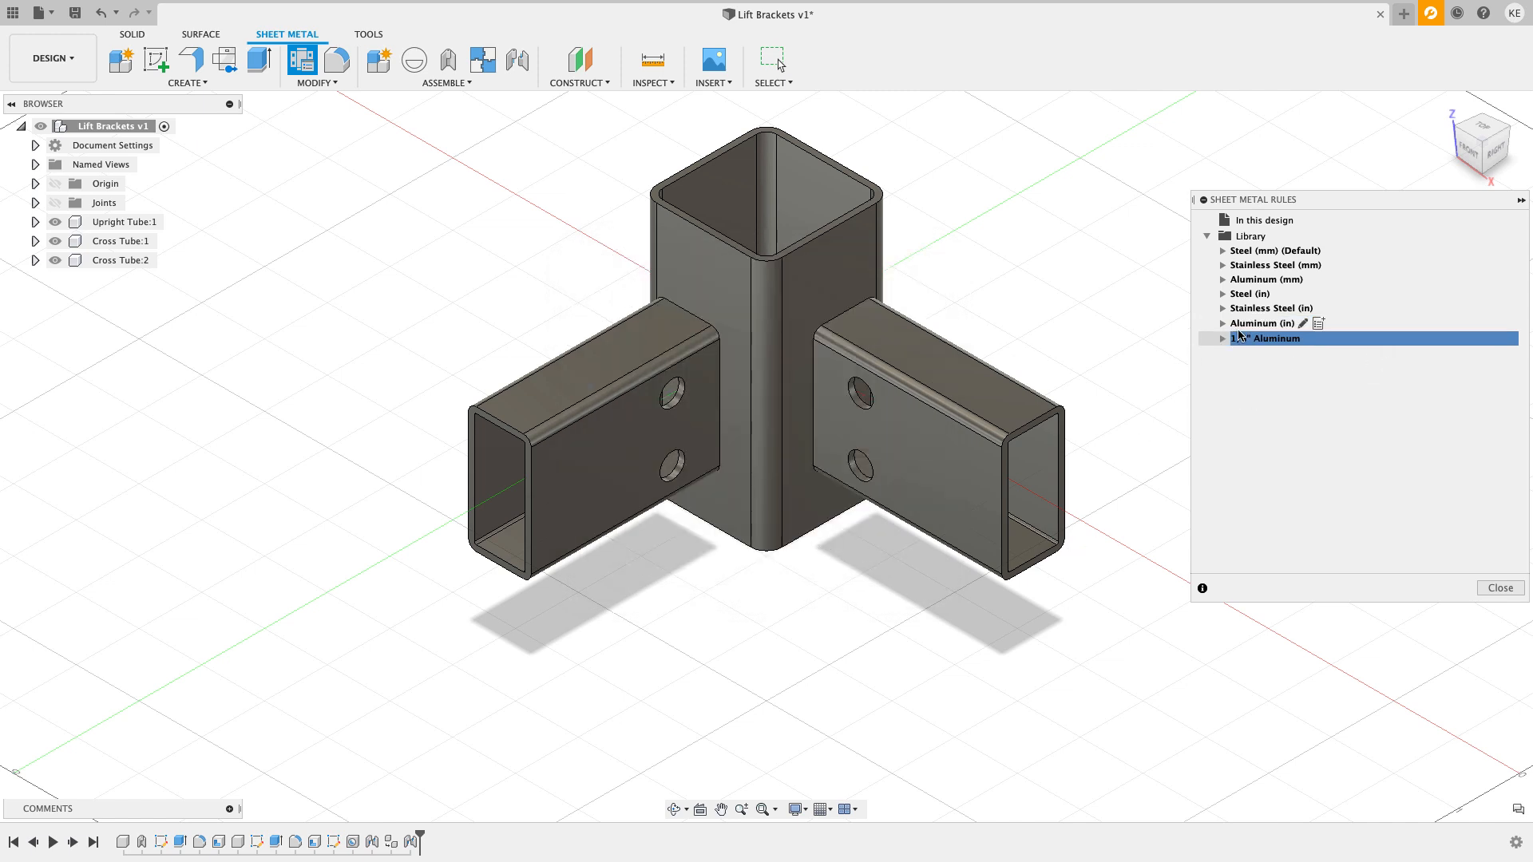
left_click(1511, 595)
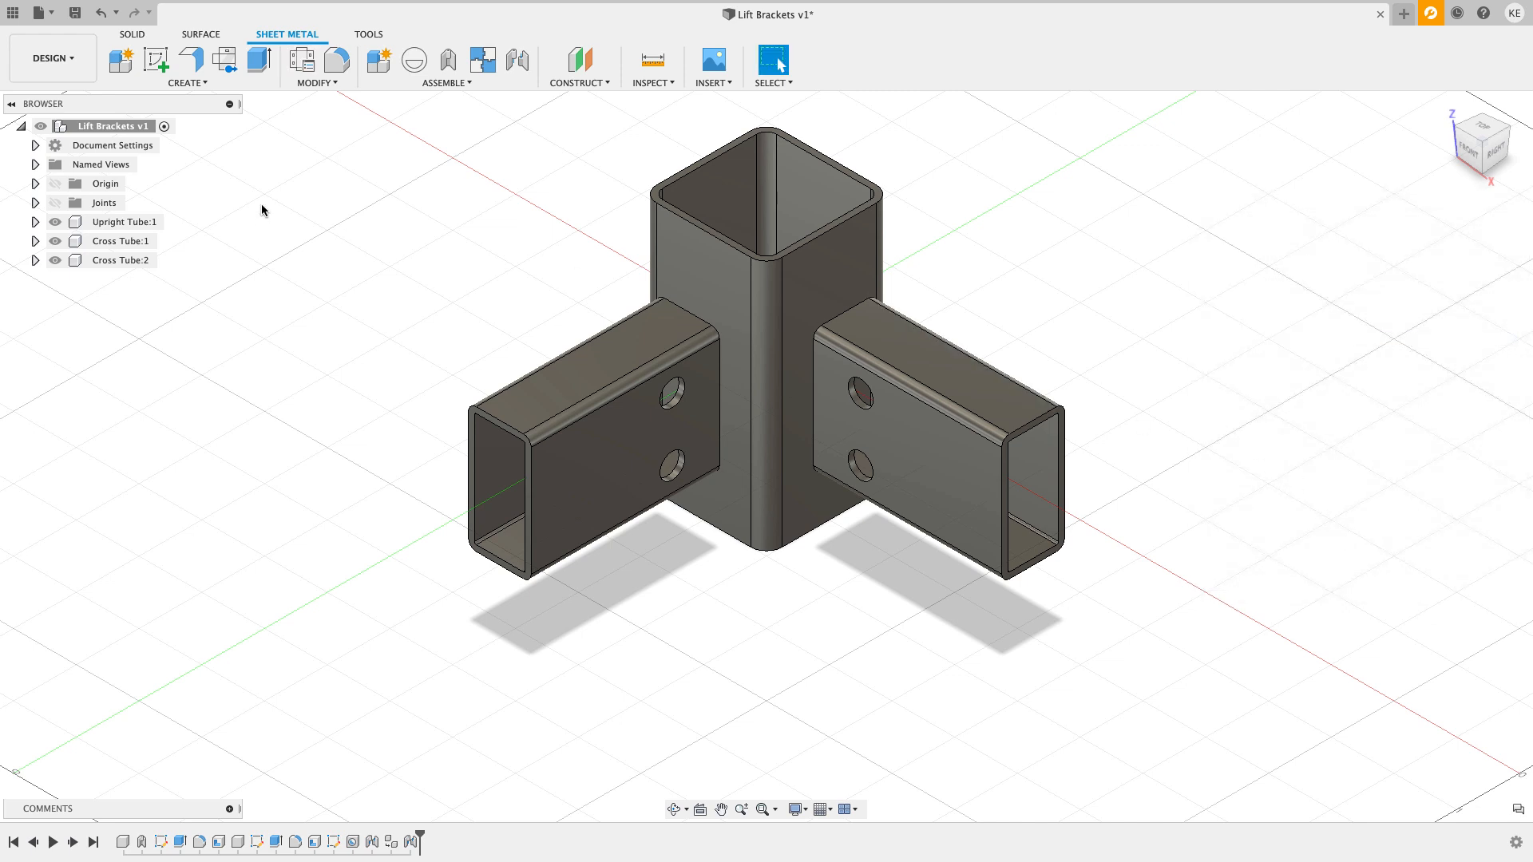
Step: Create an internal sheet metal component named Outer Bracket in the top-level assembly, using the 1/8" Aluminum rule
right_click(143, 127)
left_click(158, 141)
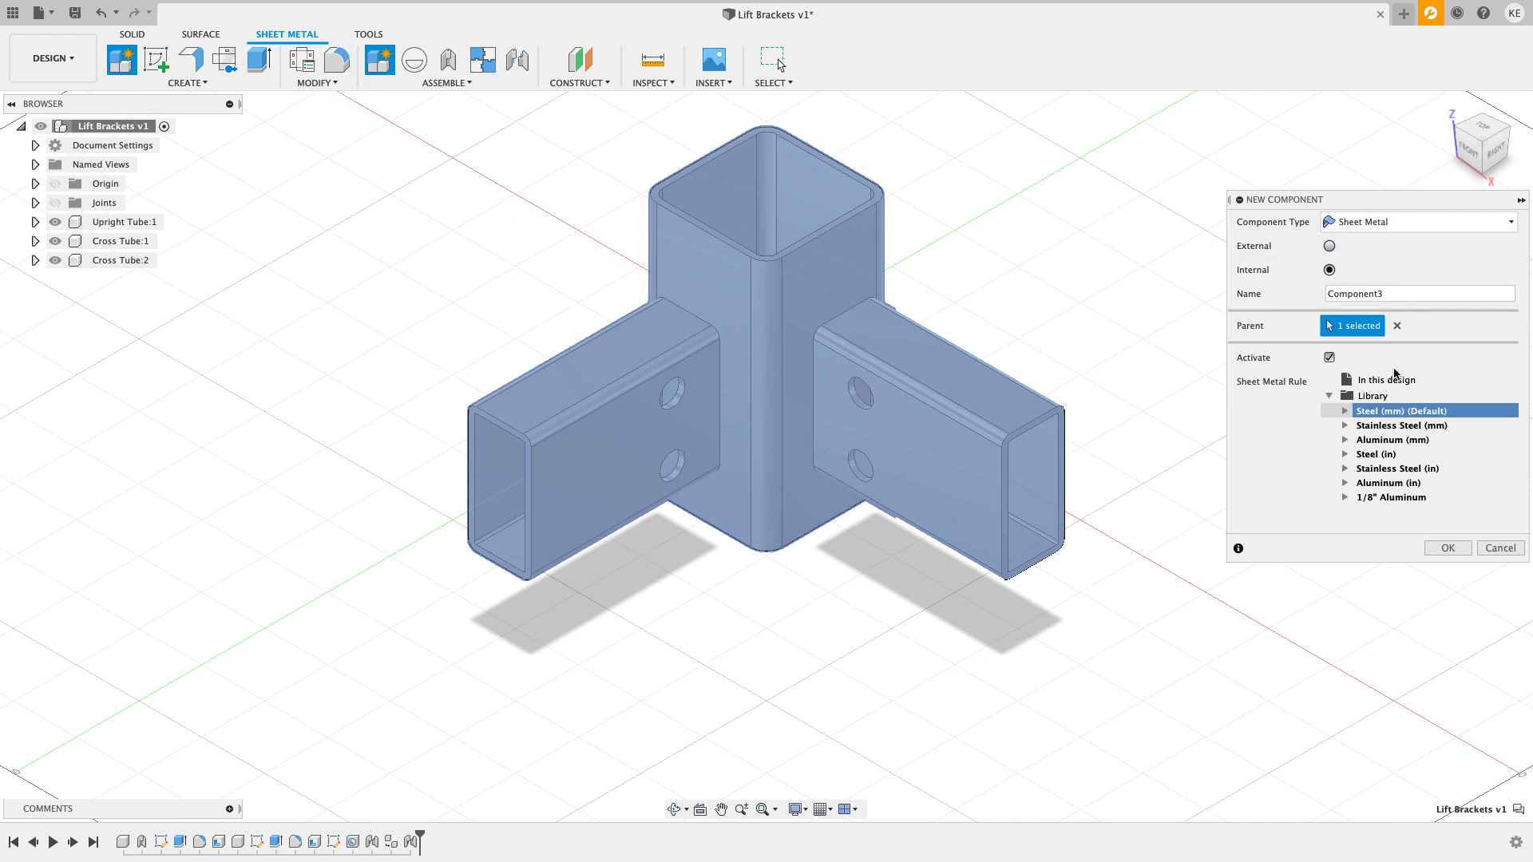
left_click(1382, 223)
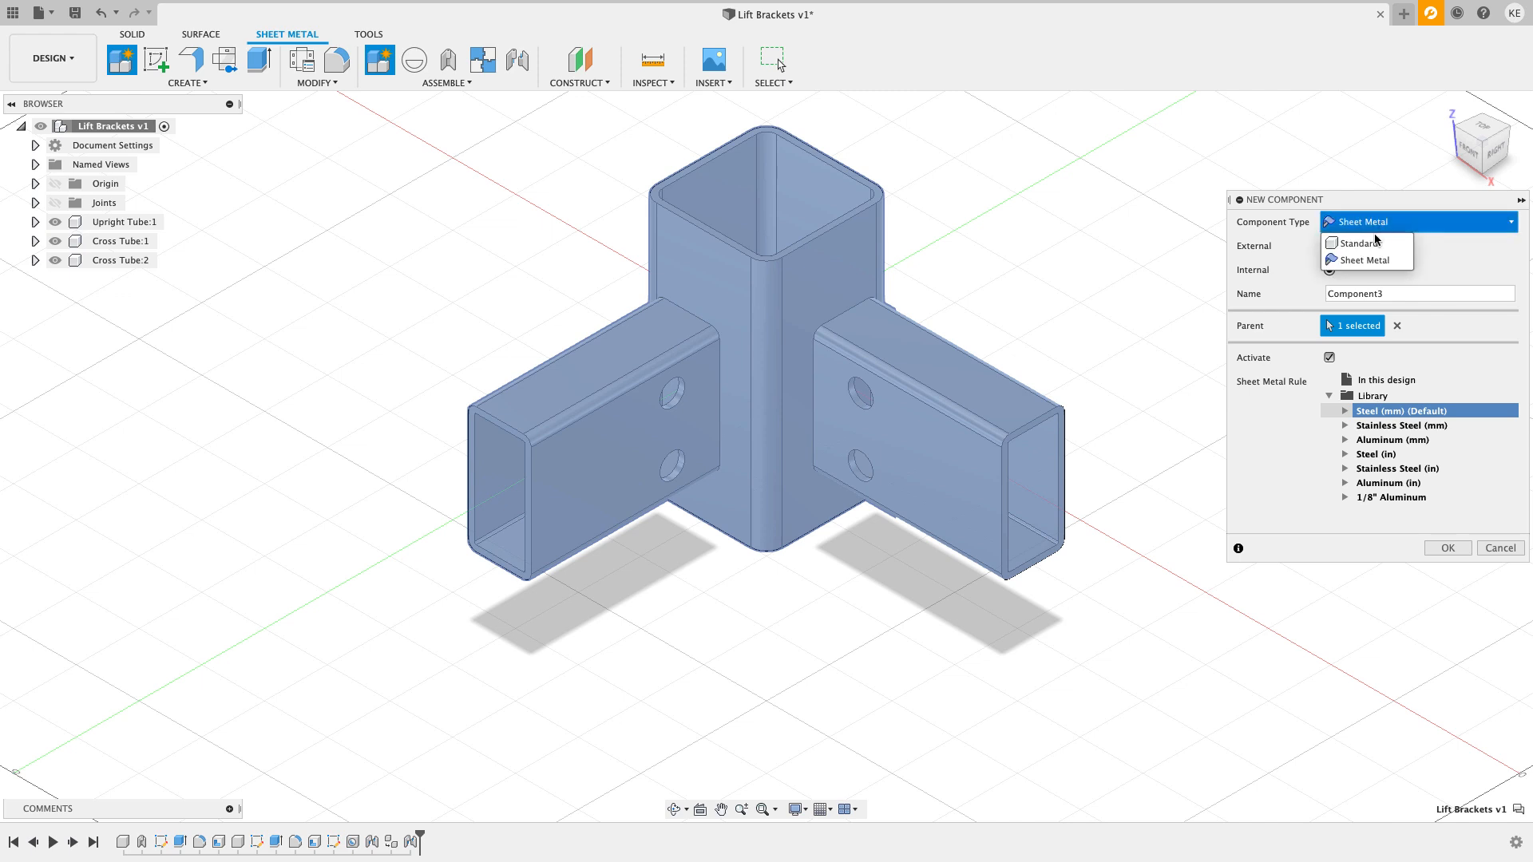
left_click(1442, 280)
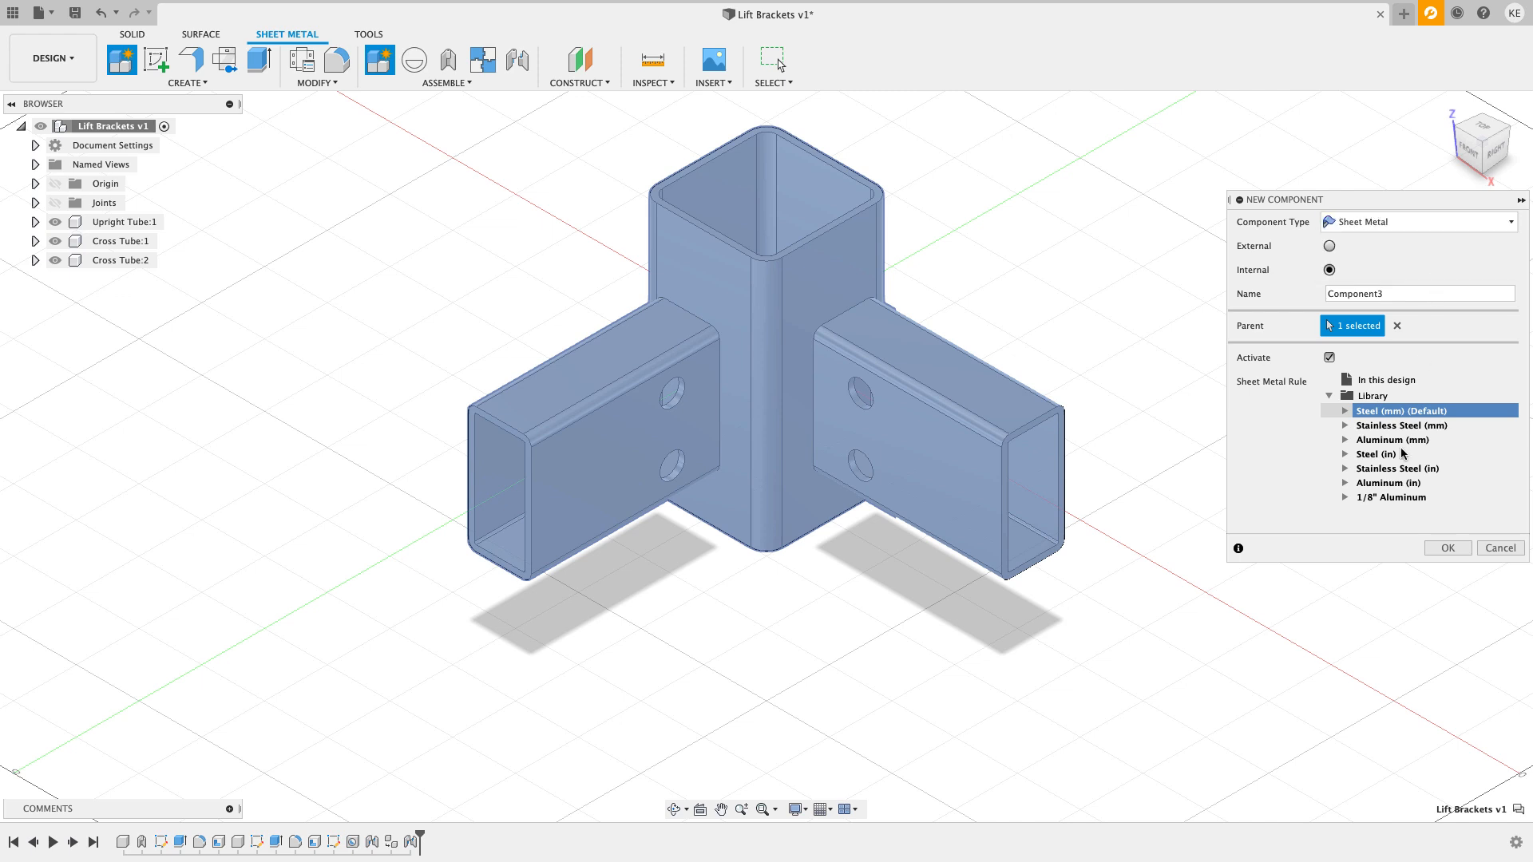
left_click(1386, 498)
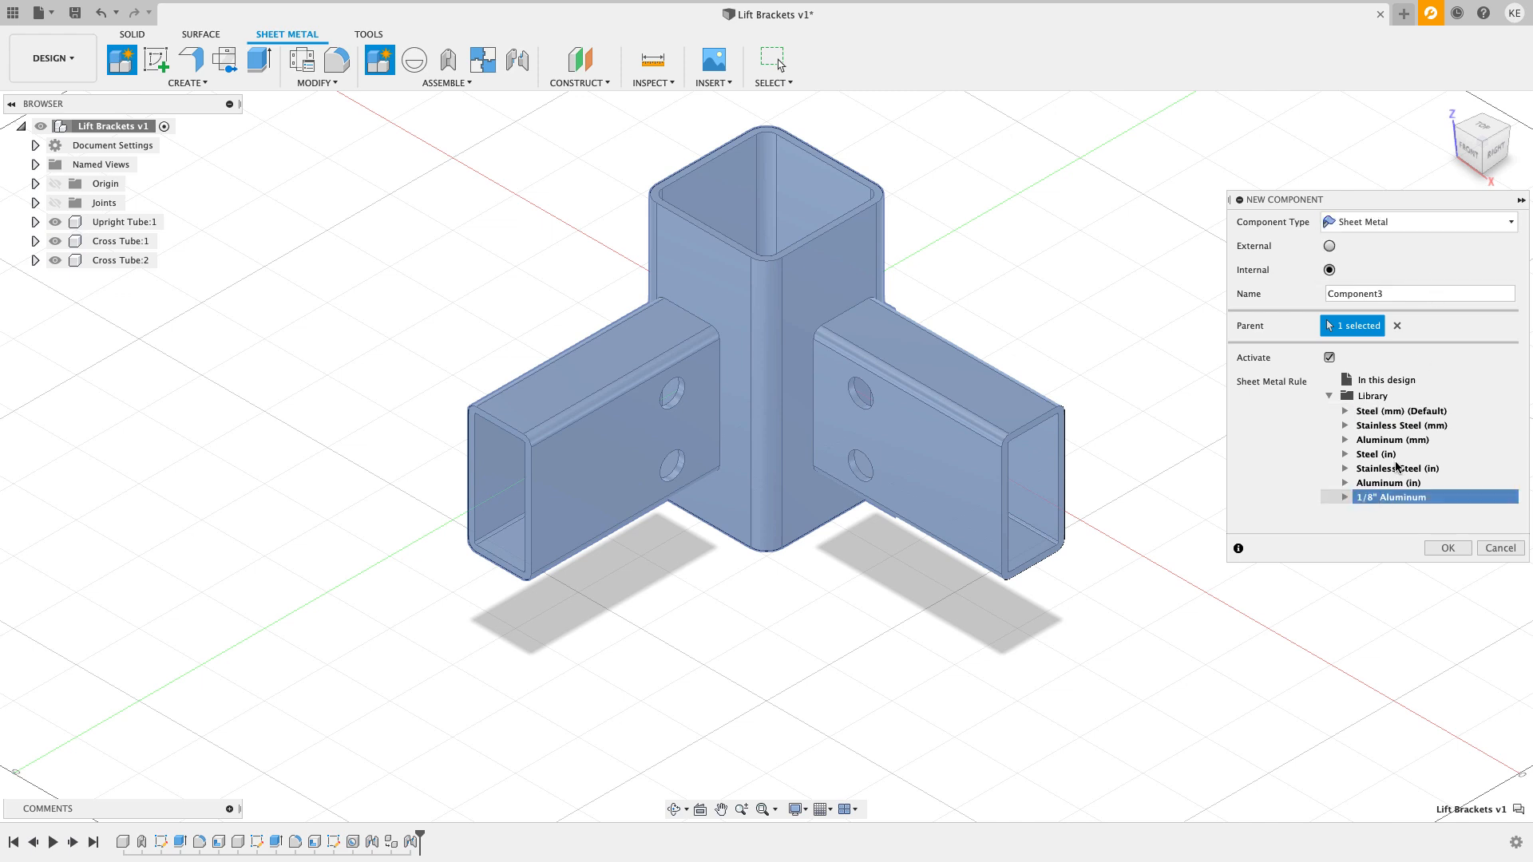
left_click_drag(1402, 295, 1314, 302)
type("Outer Bracket")
left_click(1447, 548)
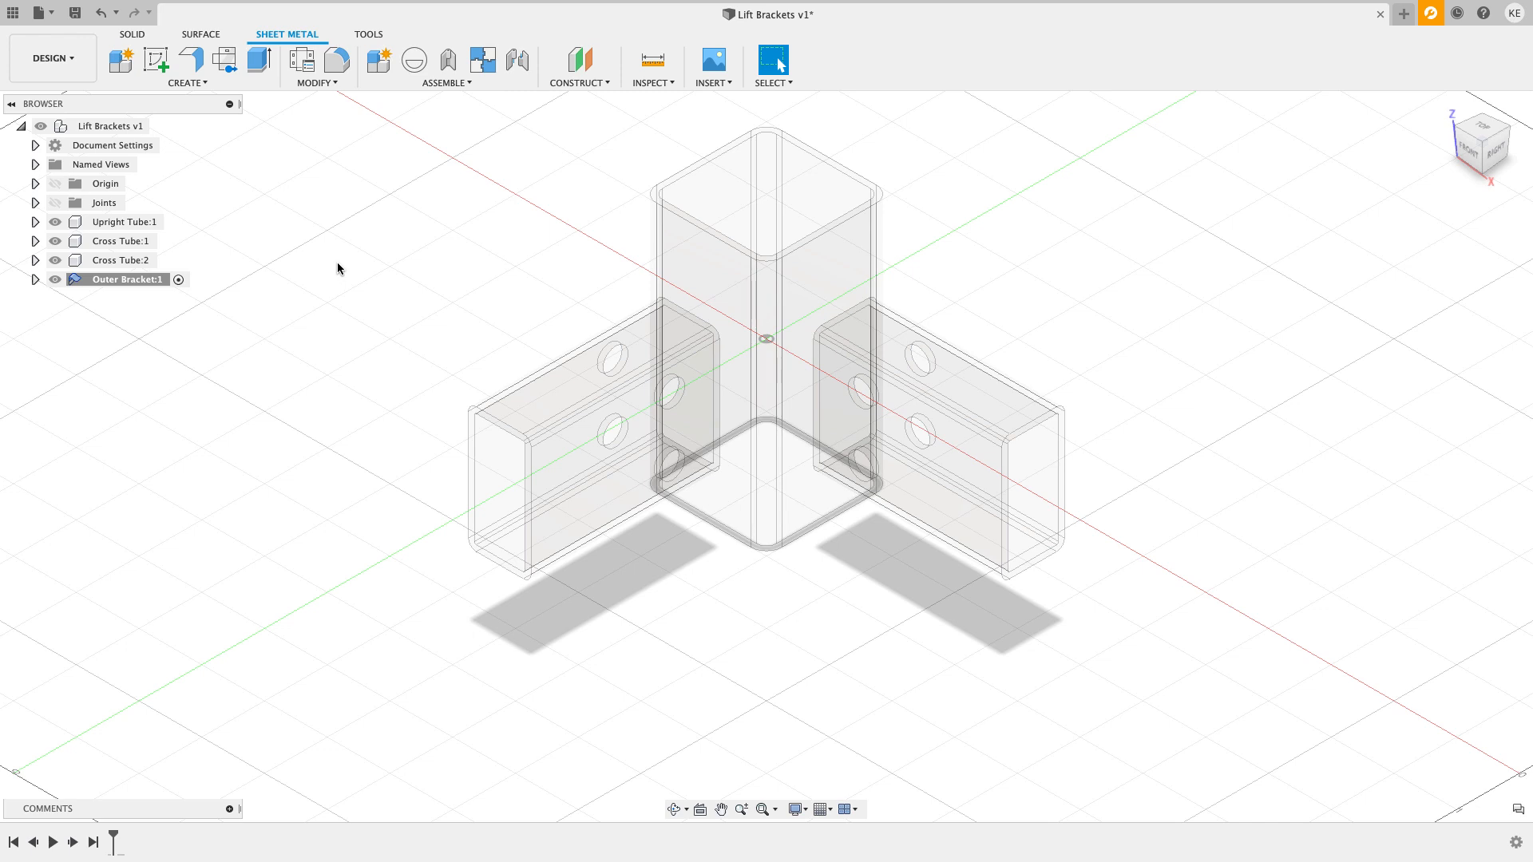
Step: Start a sketch for the Outer Bracket on the horizontal origin plane and switch to construction linework
left_click(157, 64)
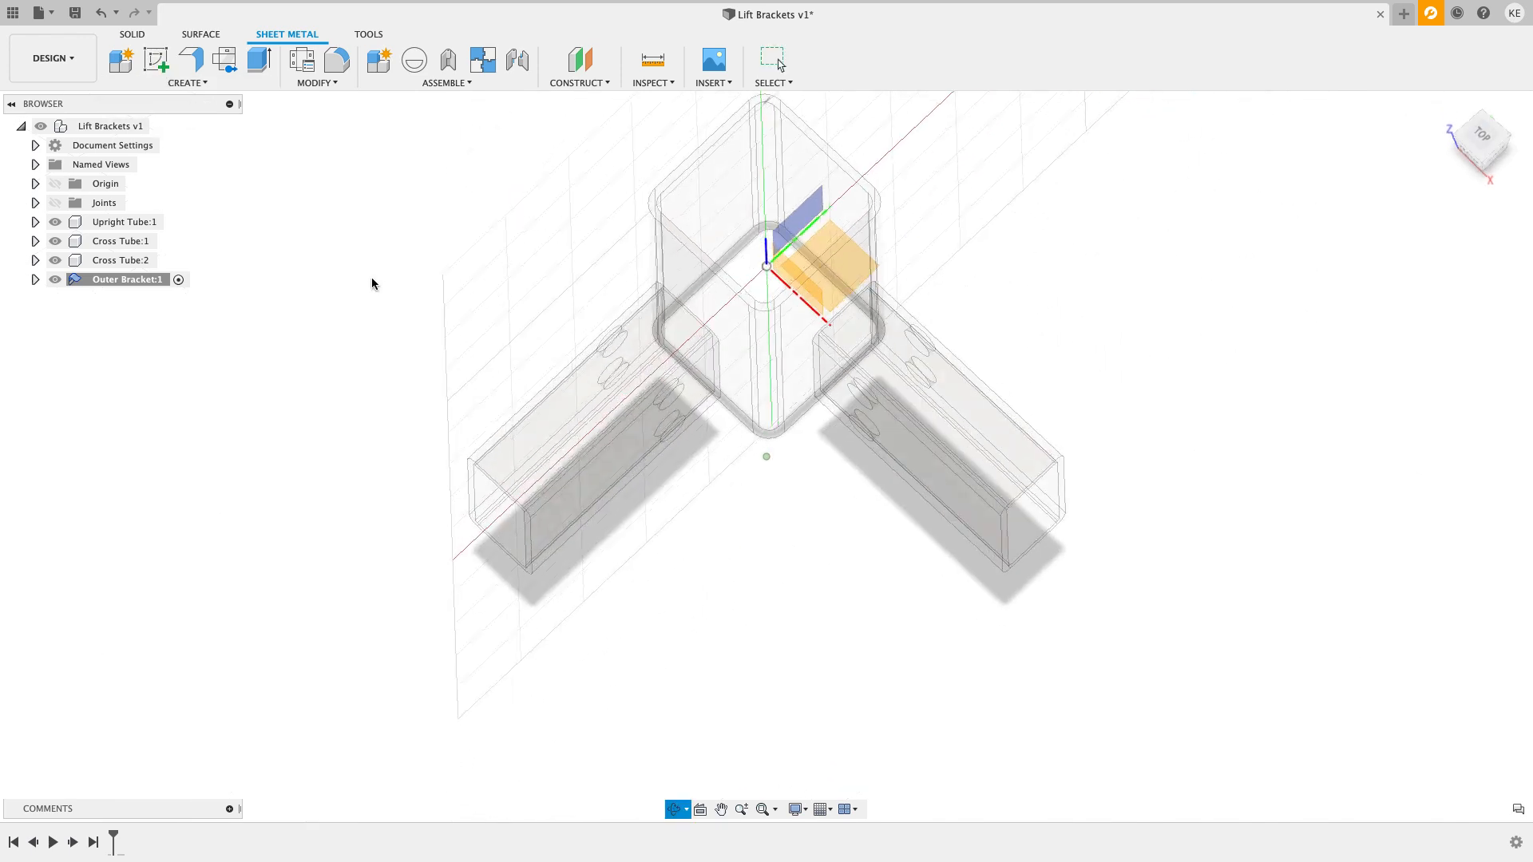
left_click(822, 249)
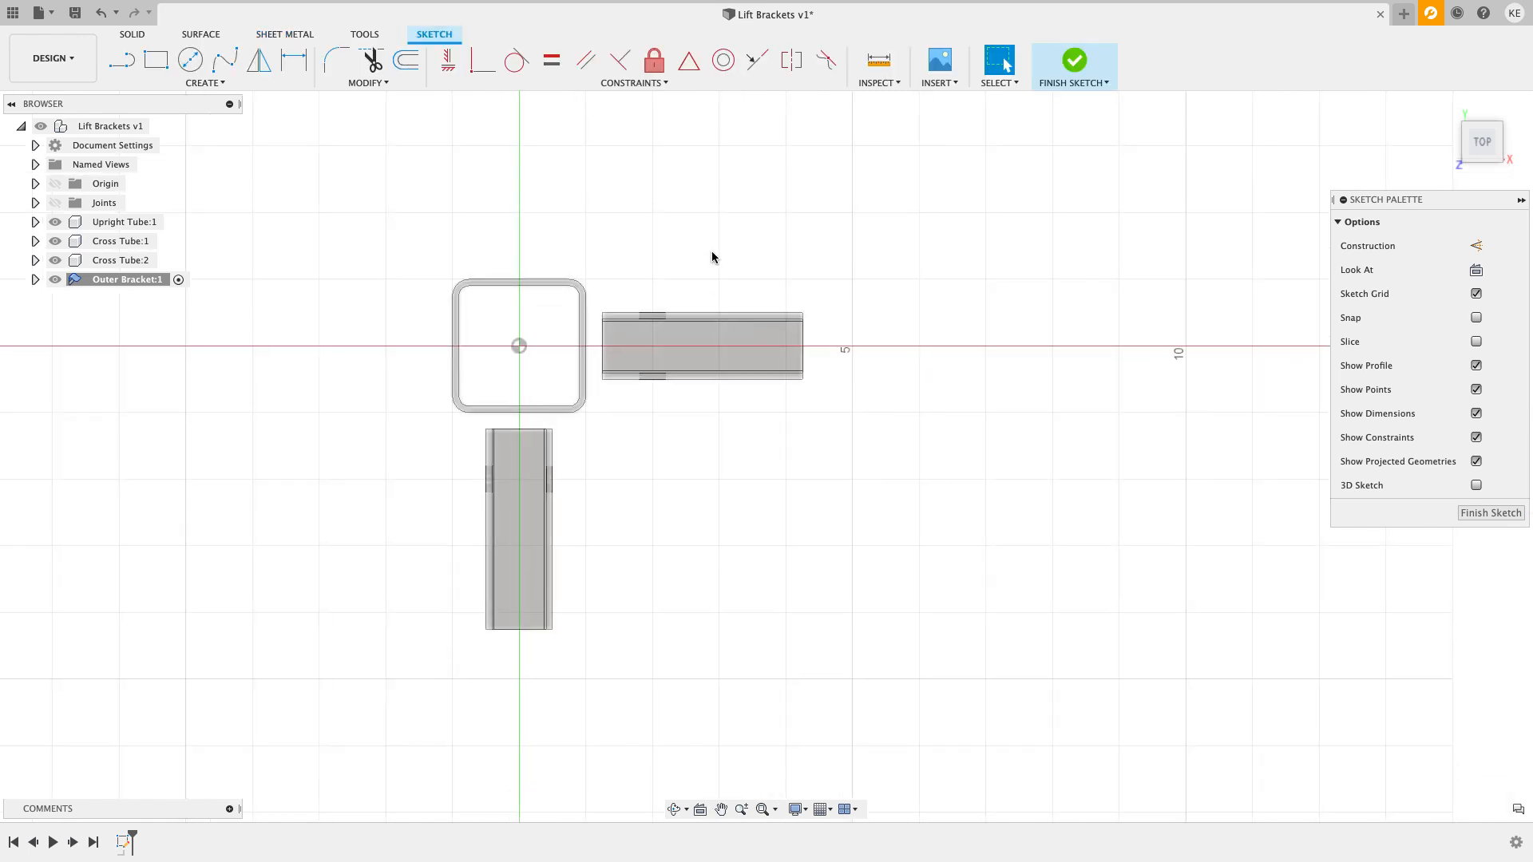
left_click(1475, 246)
Step: Project the upright tube's four outer edges and the outer long edge of each cross tube into the sketch as construction lines
key("p")
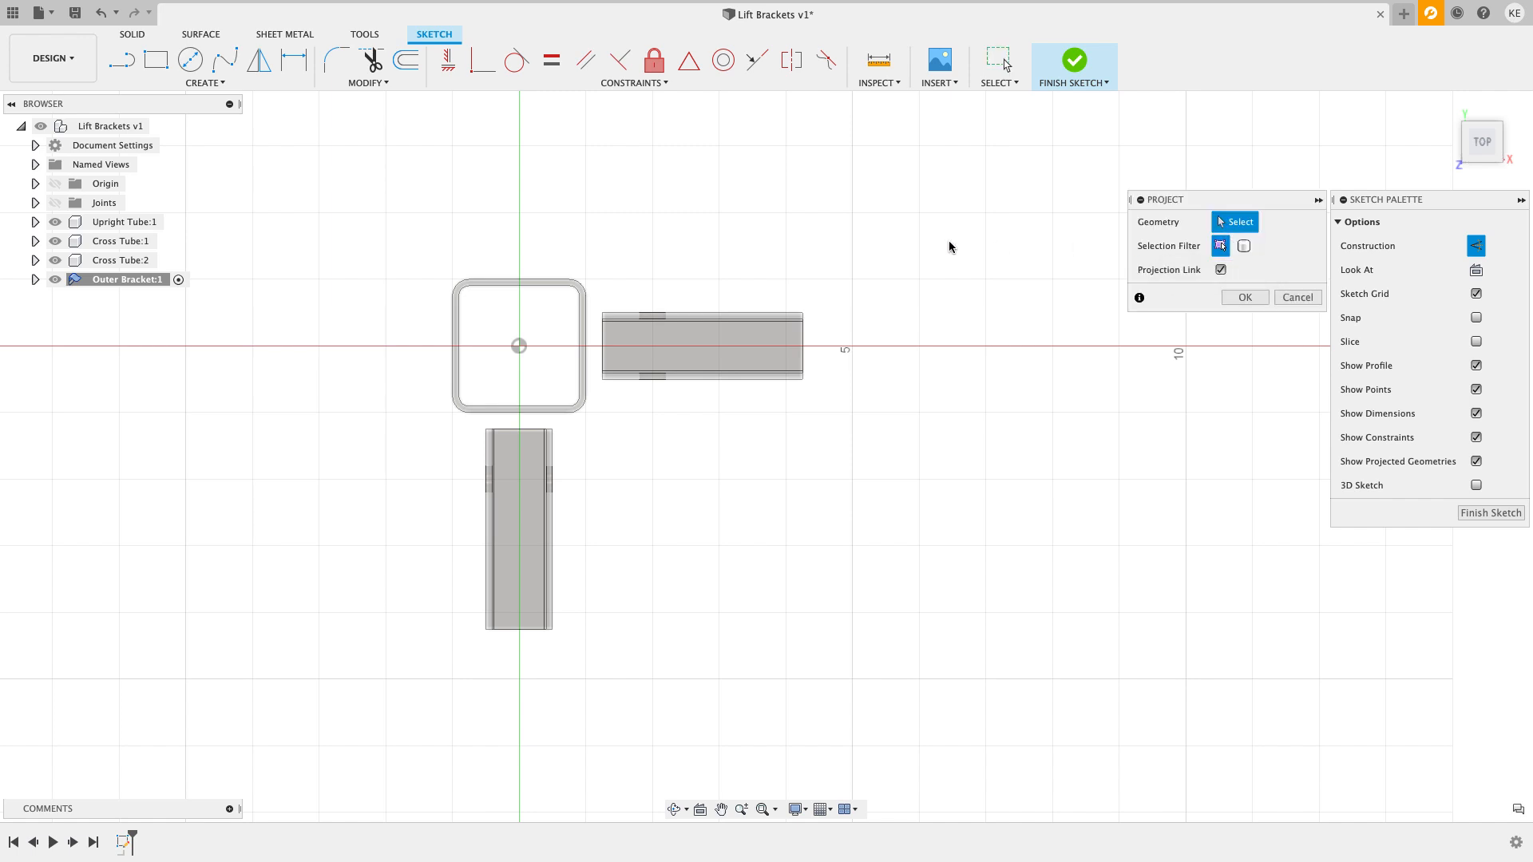
scroll(551, 239, "up", 2)
left_click(515, 296)
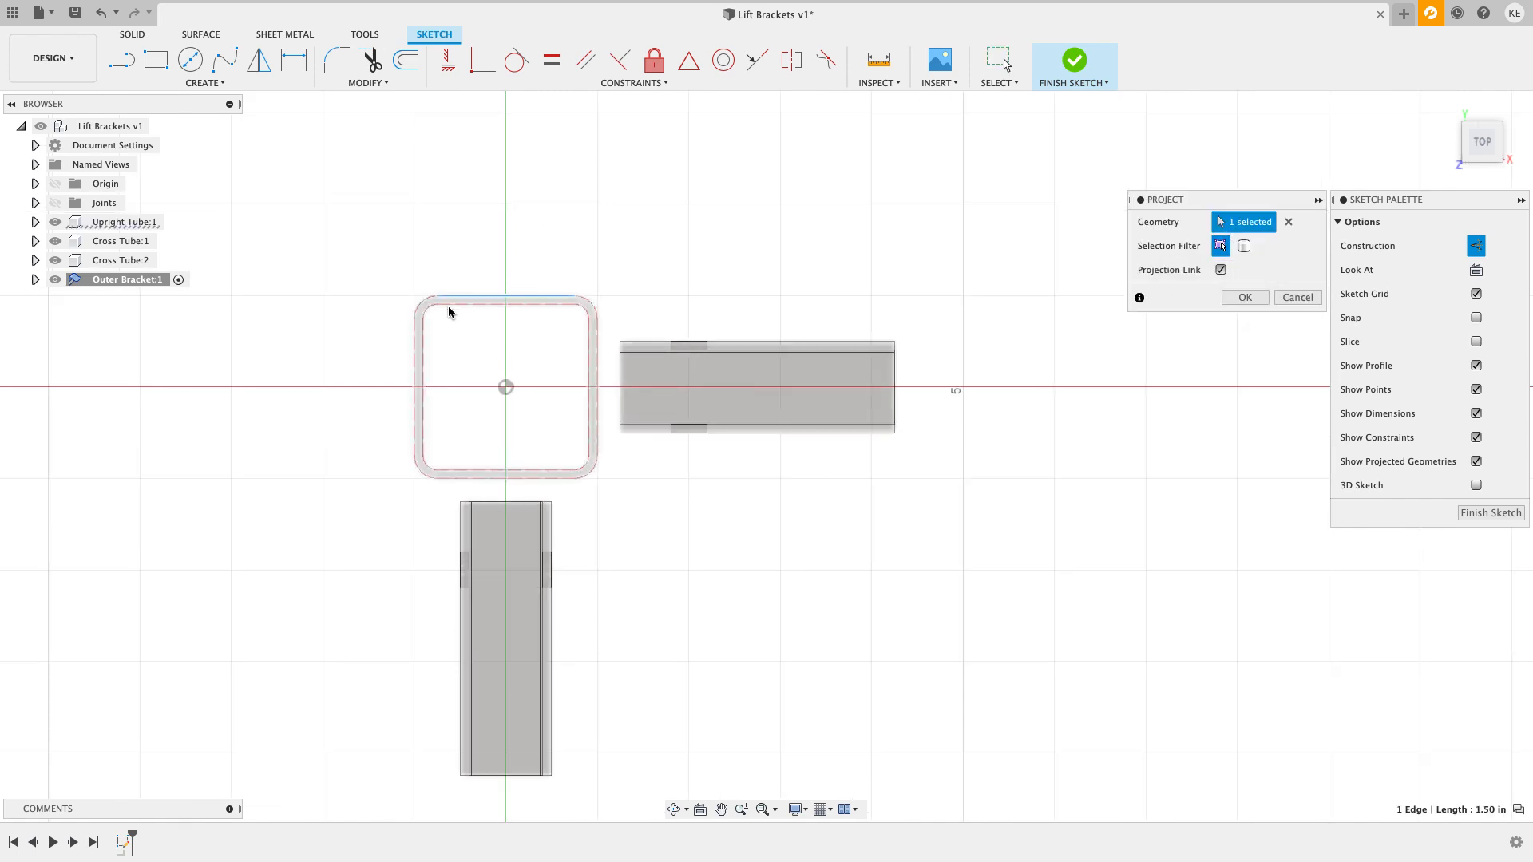
left_click(414, 352)
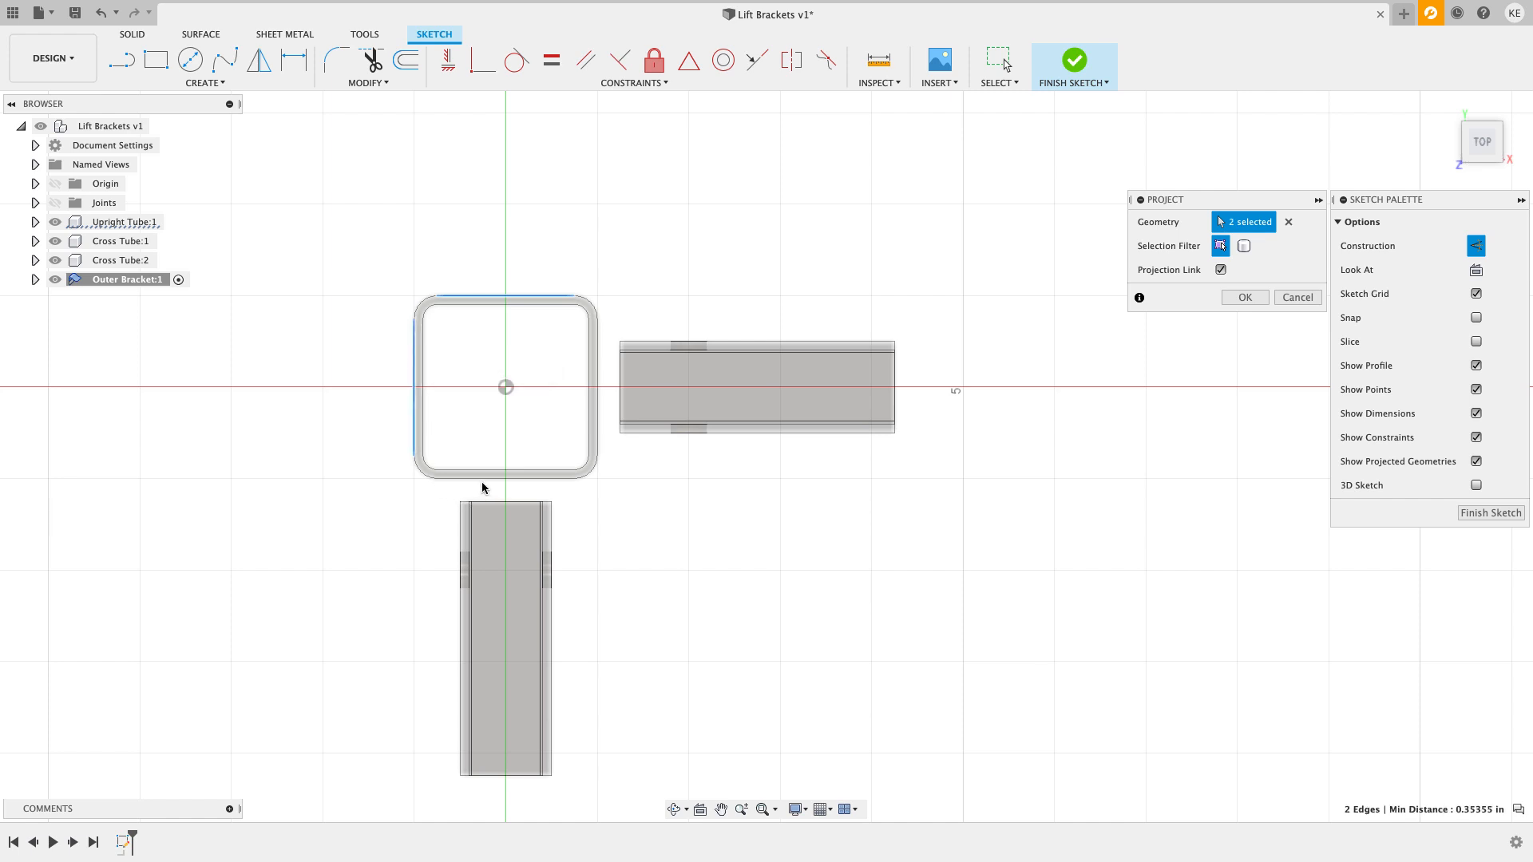
left_click(485, 479)
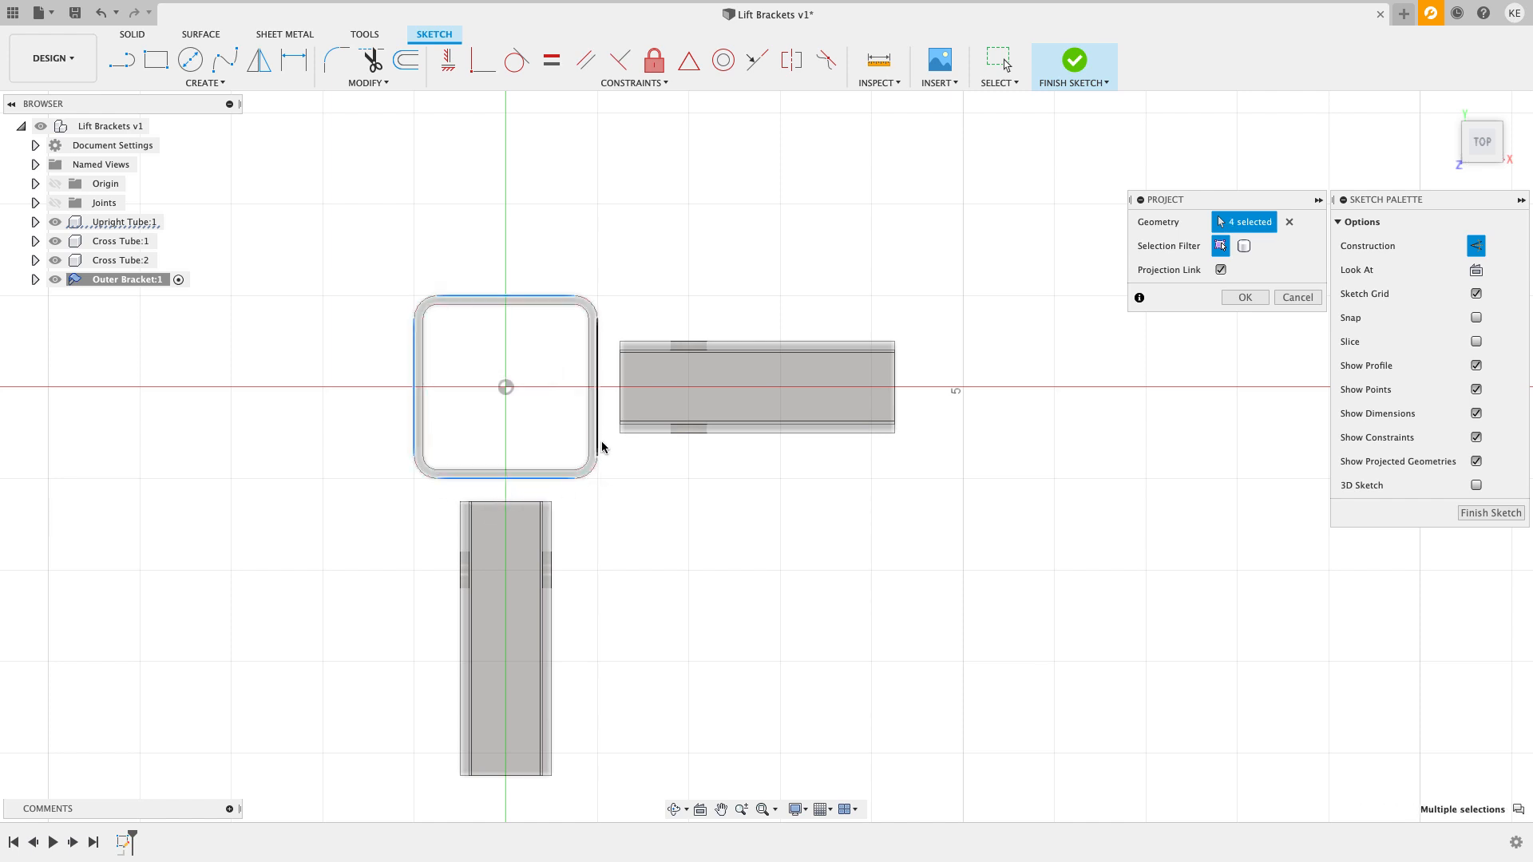
left_click(459, 523)
left_click(647, 343)
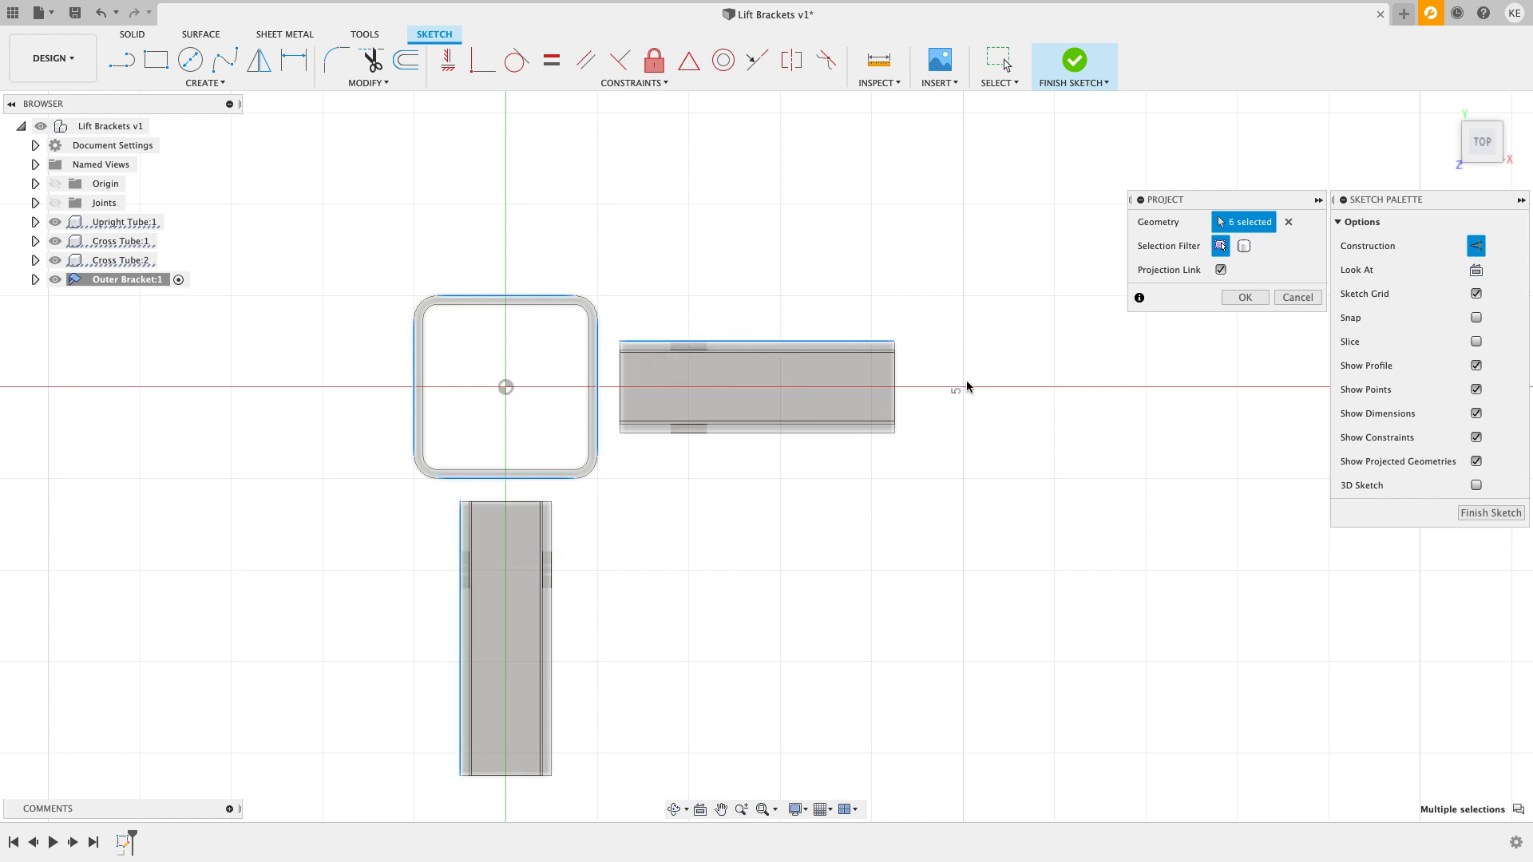
left_click(1257, 298)
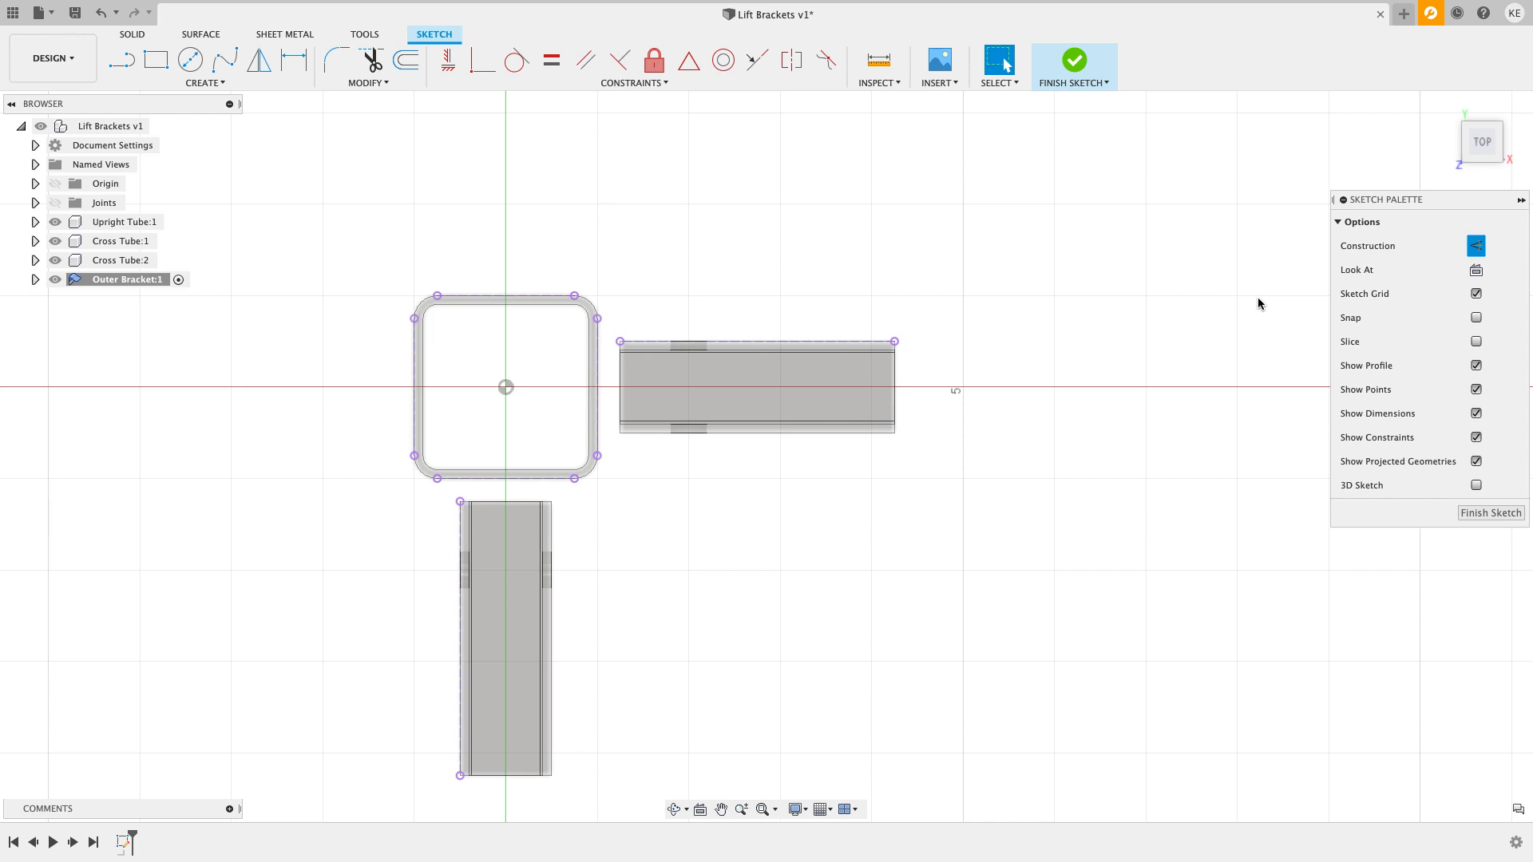
Step: Hide the upright tube and both cross tubes to check the projected construction lines, and show all three again
left_click(55, 260)
left_click(55, 241)
left_click(55, 221)
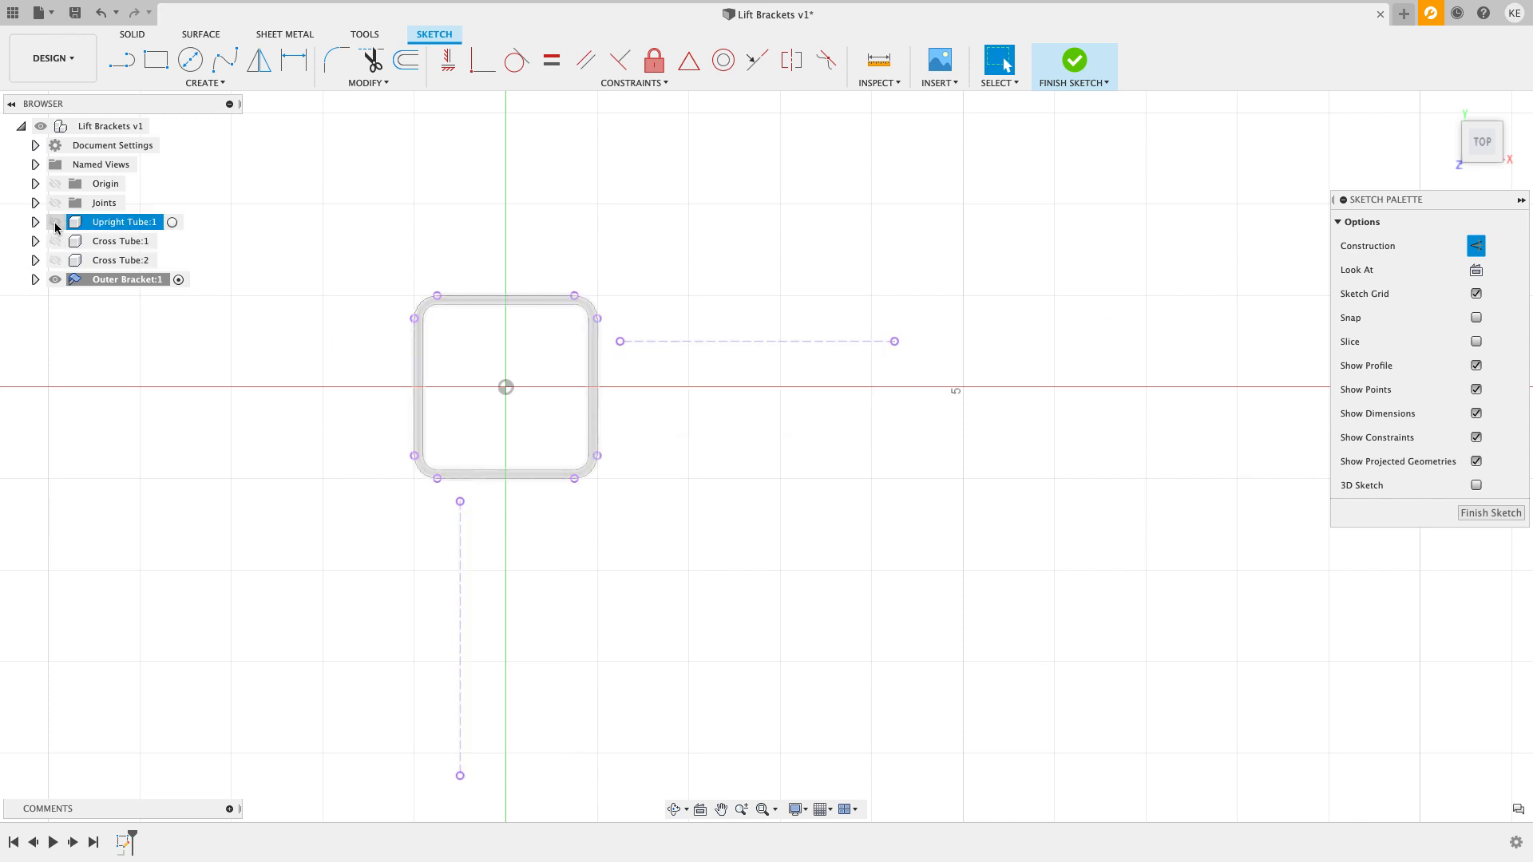
left_click(55, 221)
left_click(55, 240)
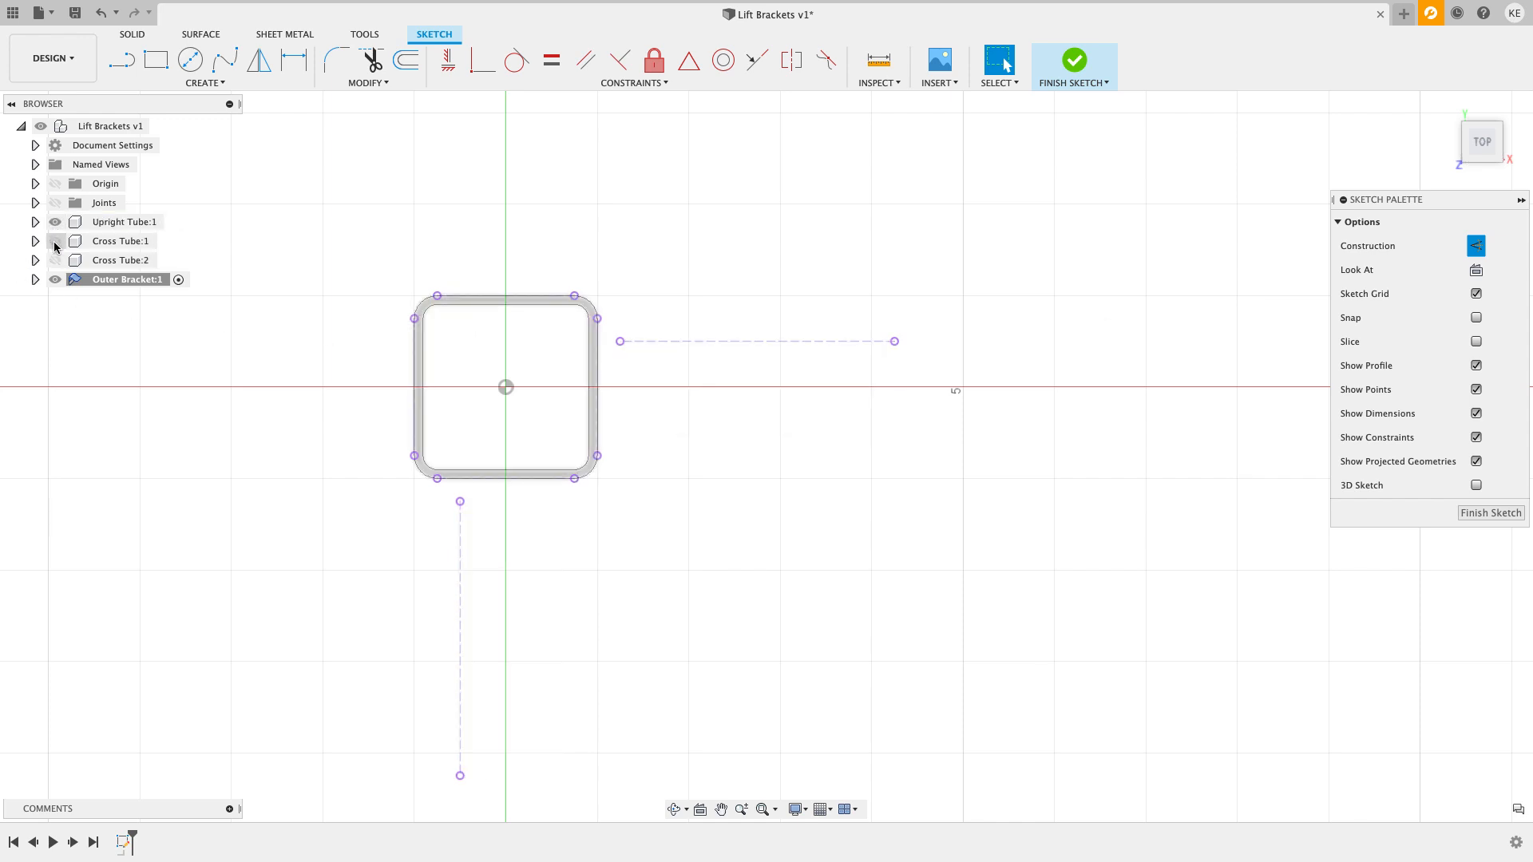
left_click(55, 259)
middle_click_drag(314, 405, 316, 407)
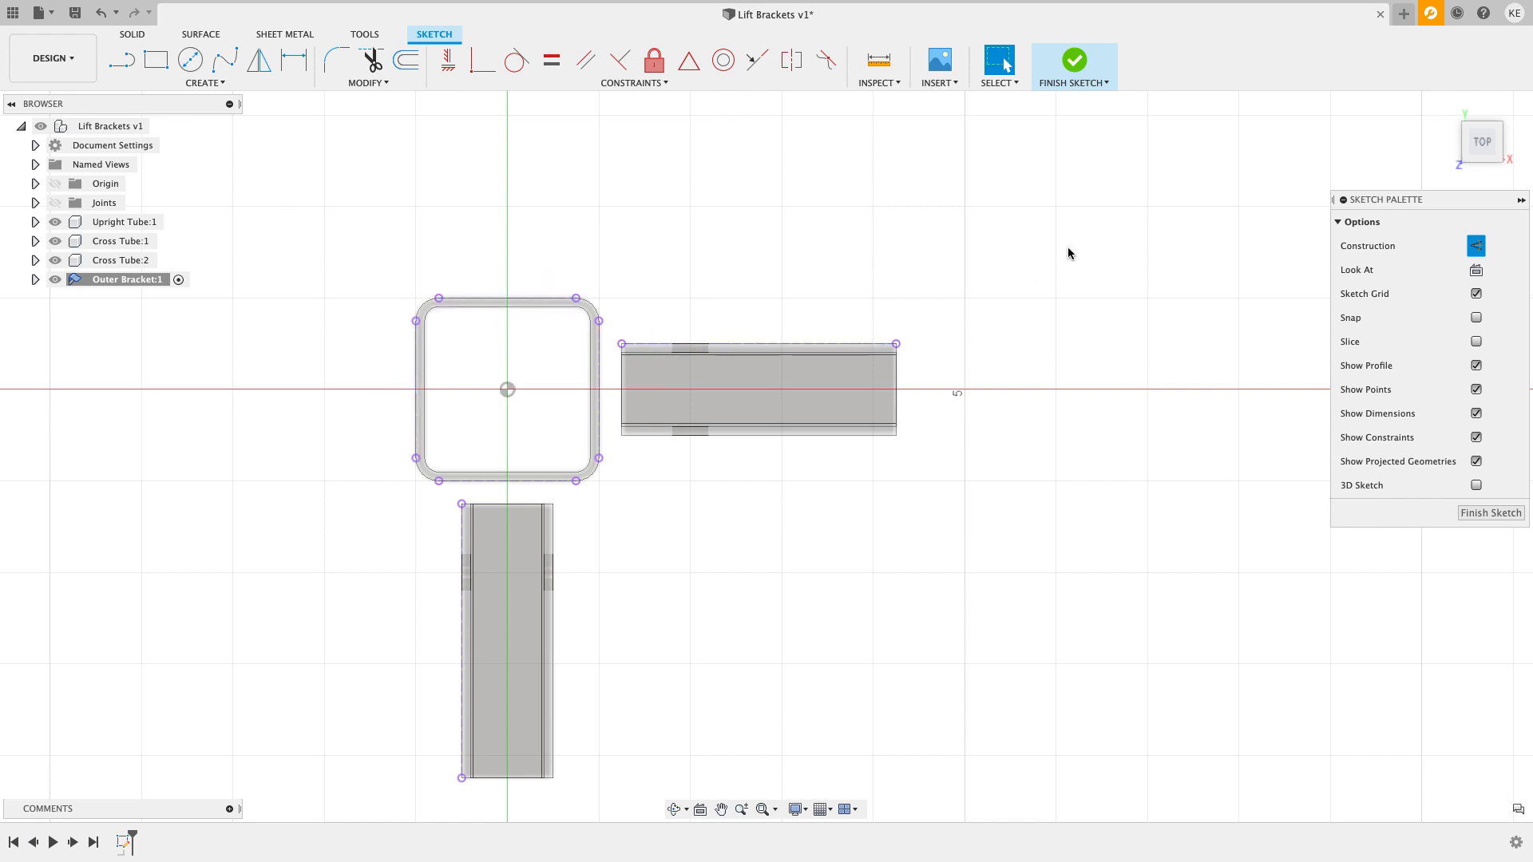
Step: With construction off, sketch a stepped open line chain along both cross tubes' outer sides and around the upright tube, about 2.3 in square there
left_click(1476, 246)
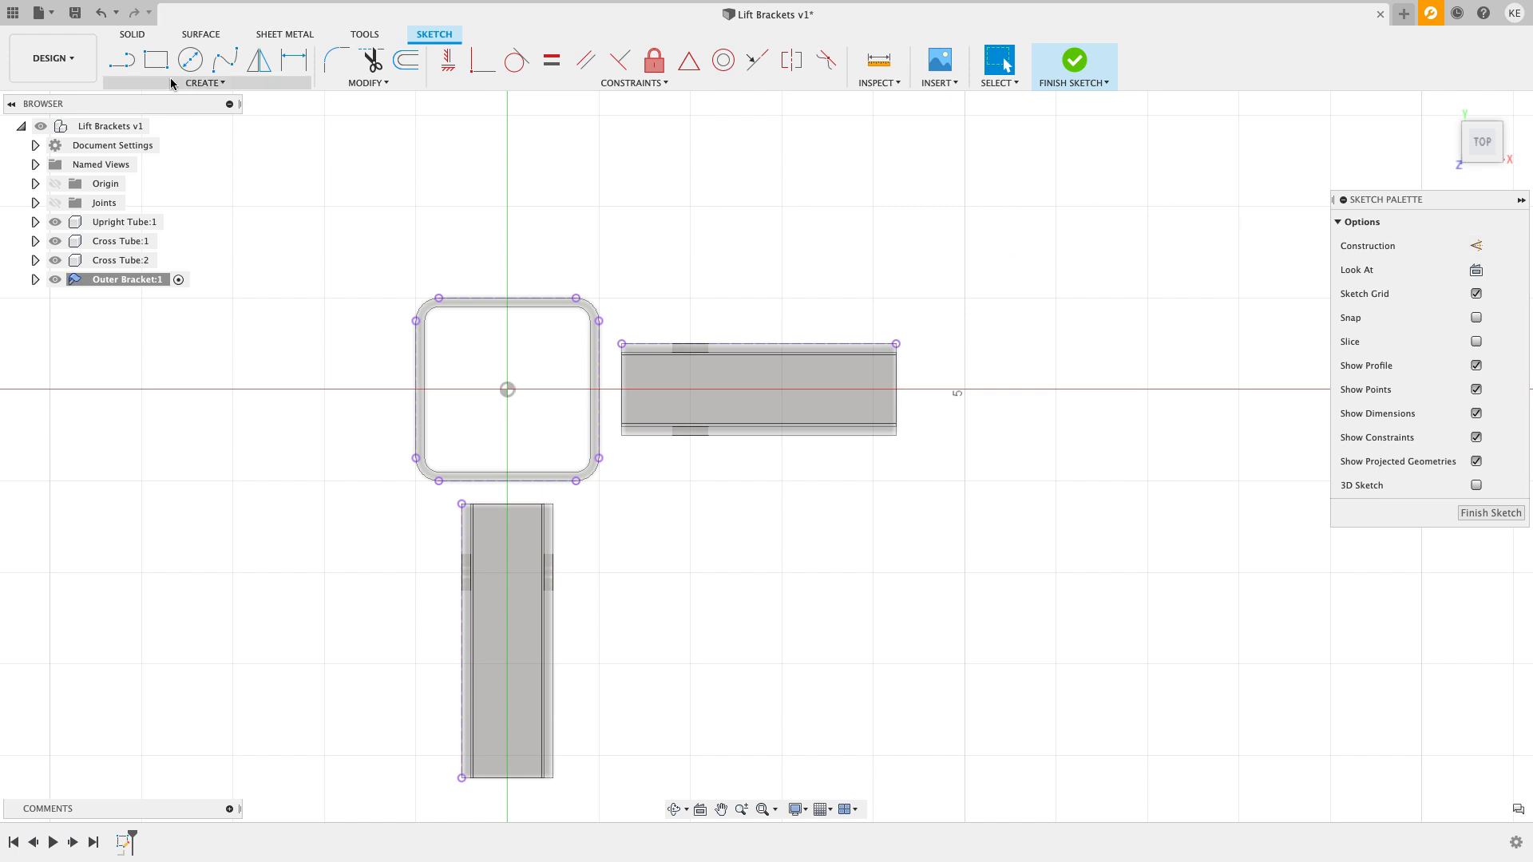
left_click(122, 59)
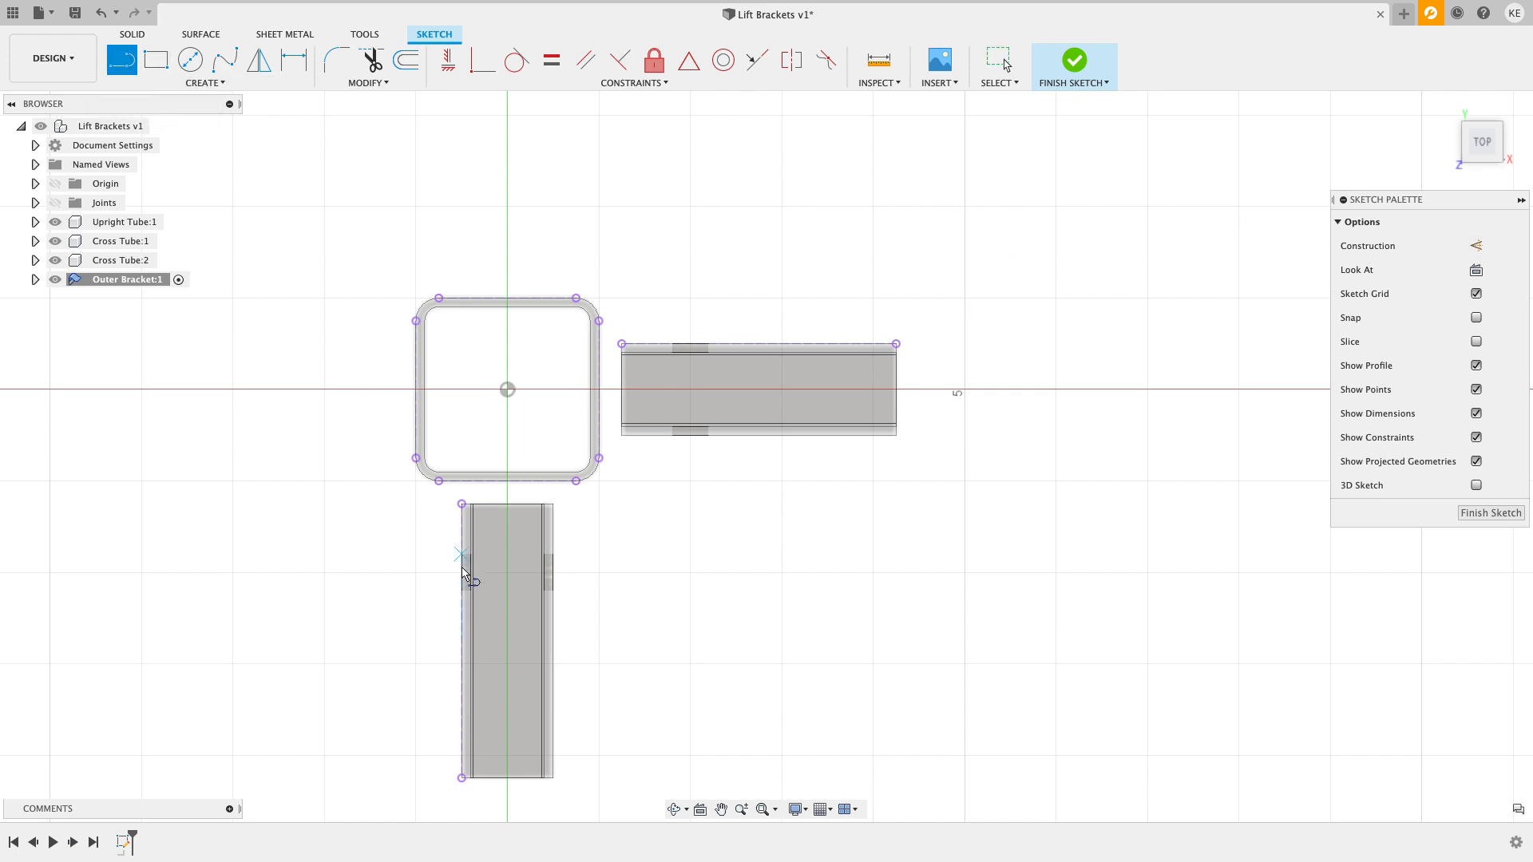
left_click(437, 660)
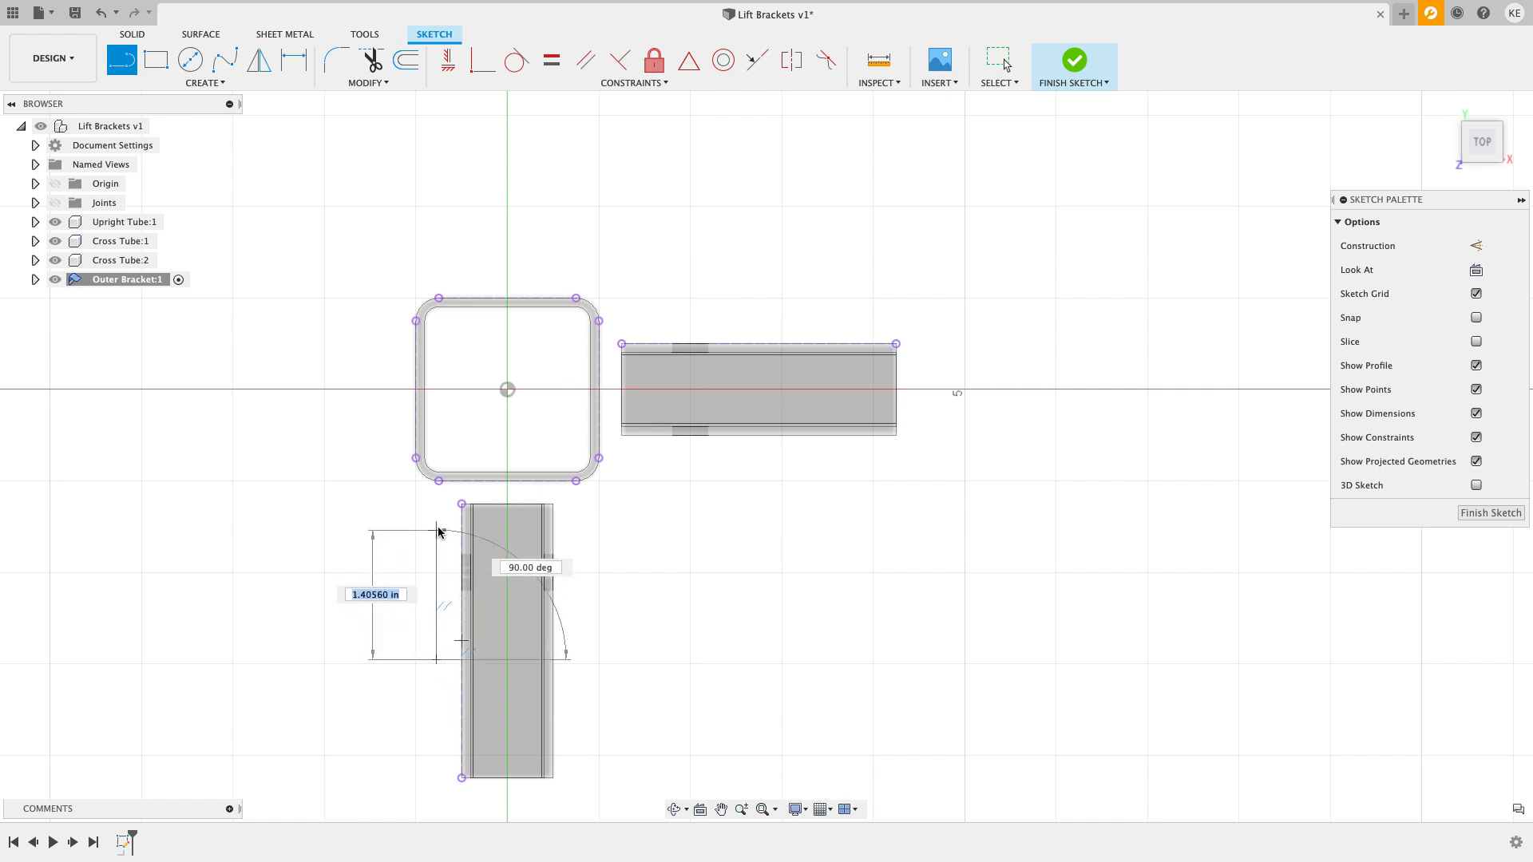
left_click(437, 496)
left_click(401, 496)
left_click(401, 284)
left_click(612, 284)
left_click(612, 337)
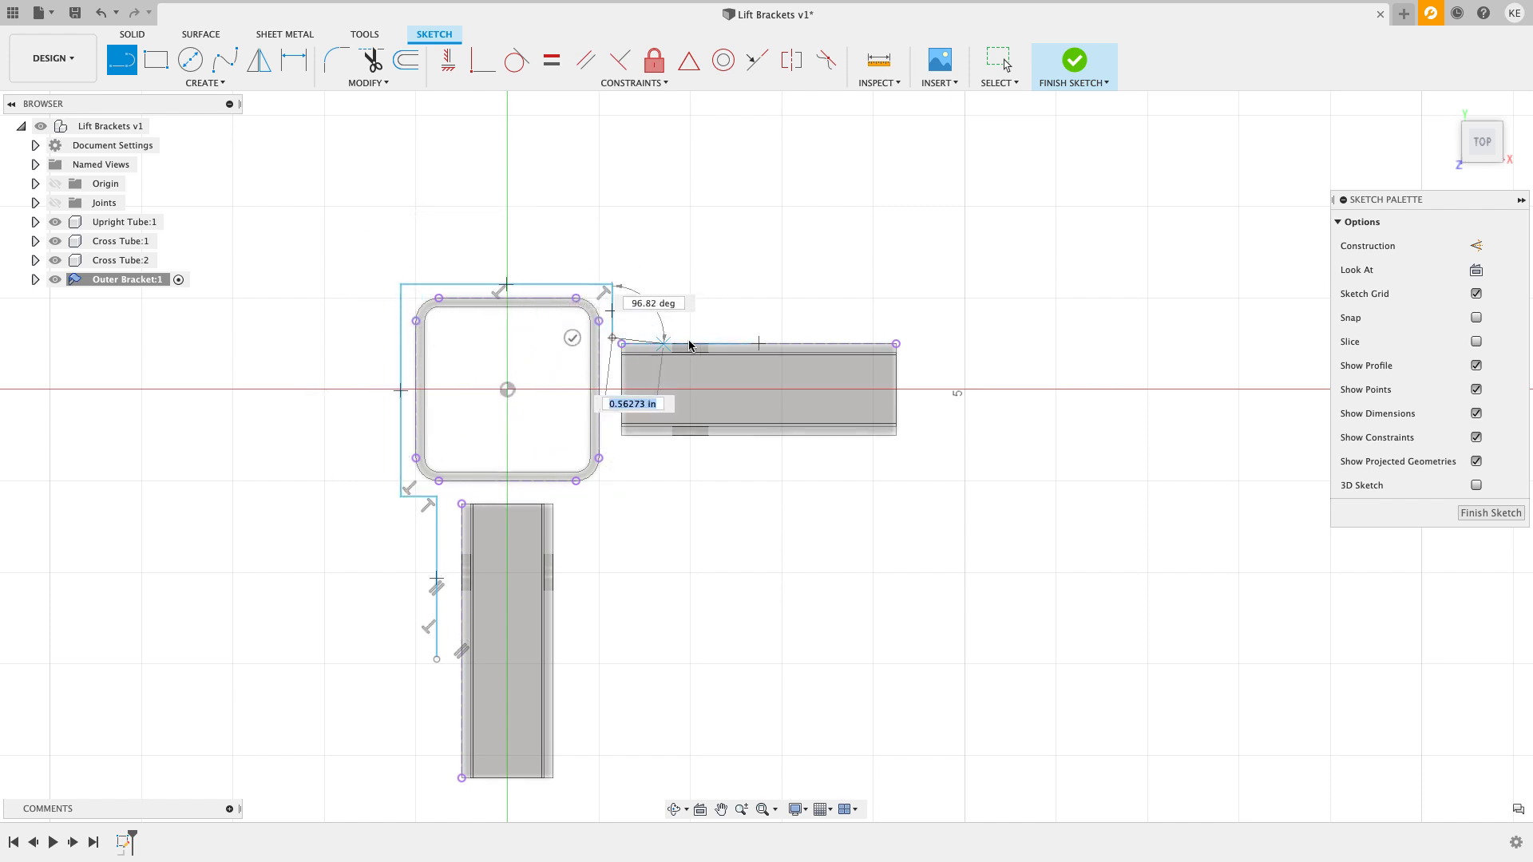
left_click(785, 337)
right_click(813, 474)
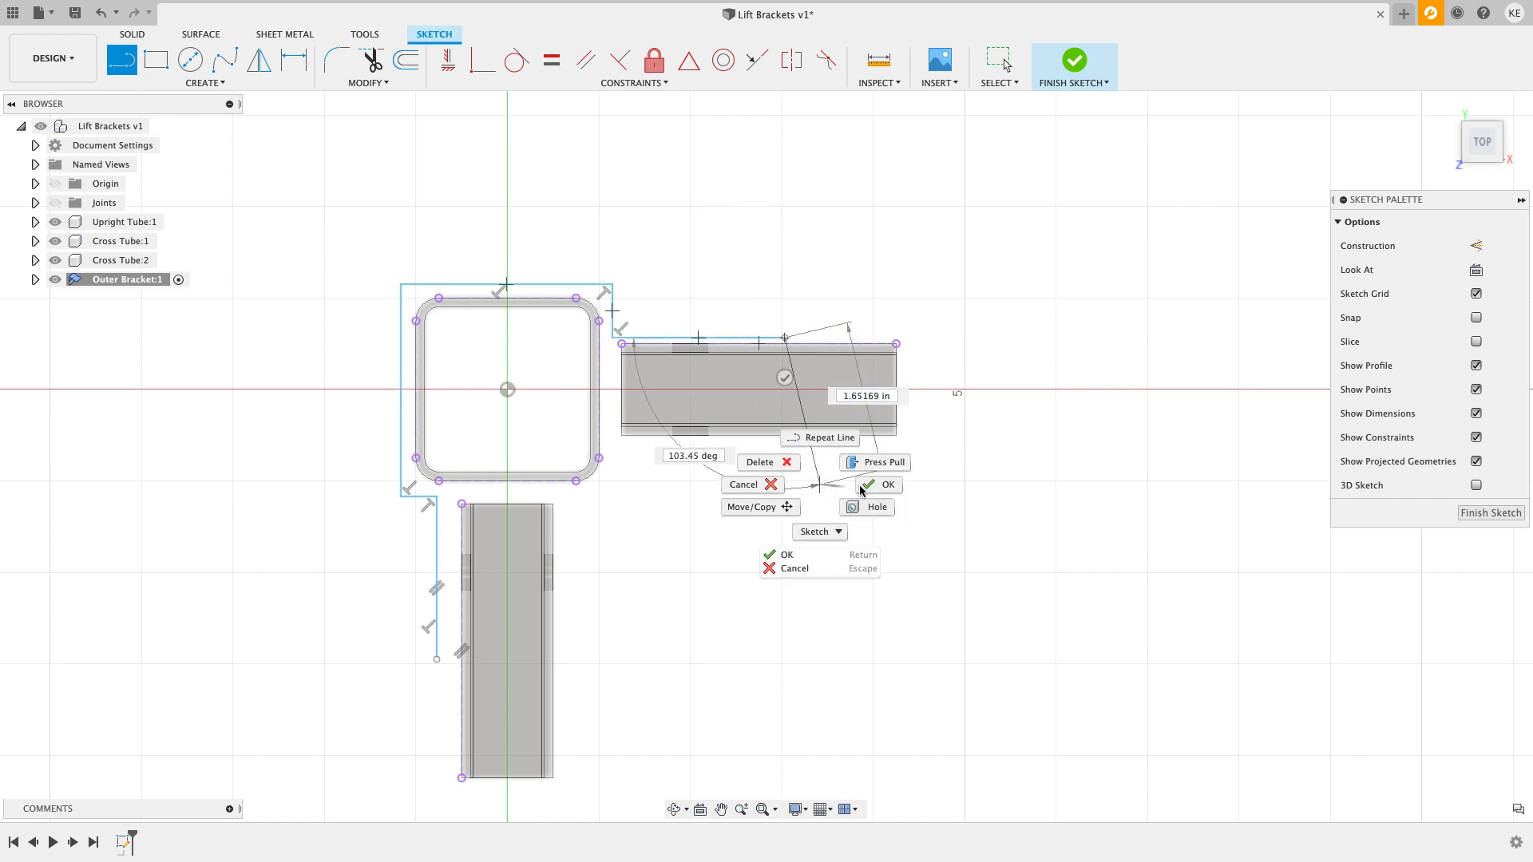
left_click(885, 489)
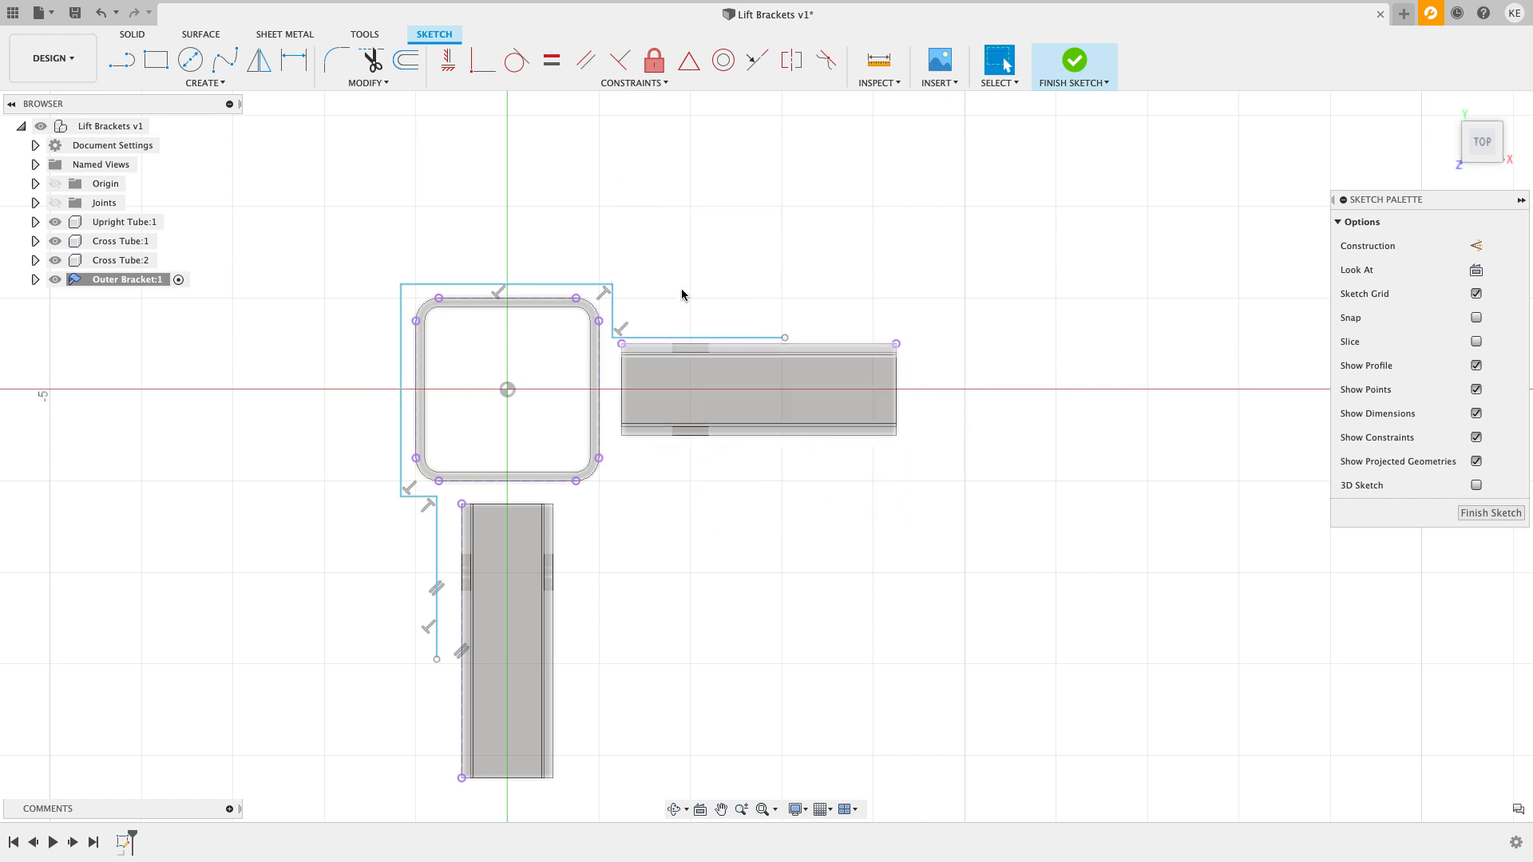
Step: Make the chain's two end lines beside the cross tubes equal in length
left_click(551, 60)
left_click(436, 527)
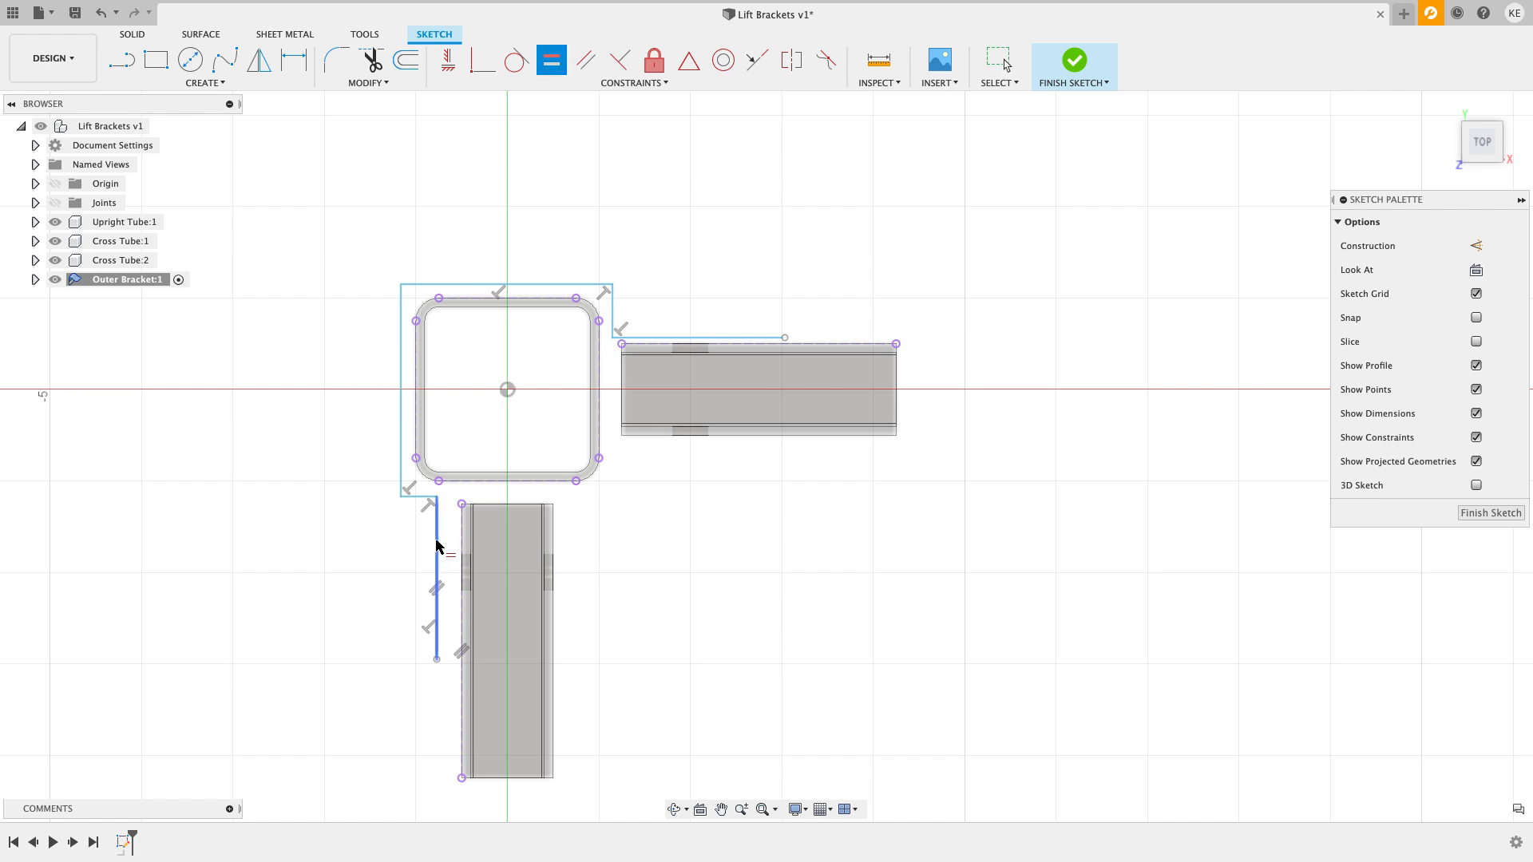
left_click(659, 339)
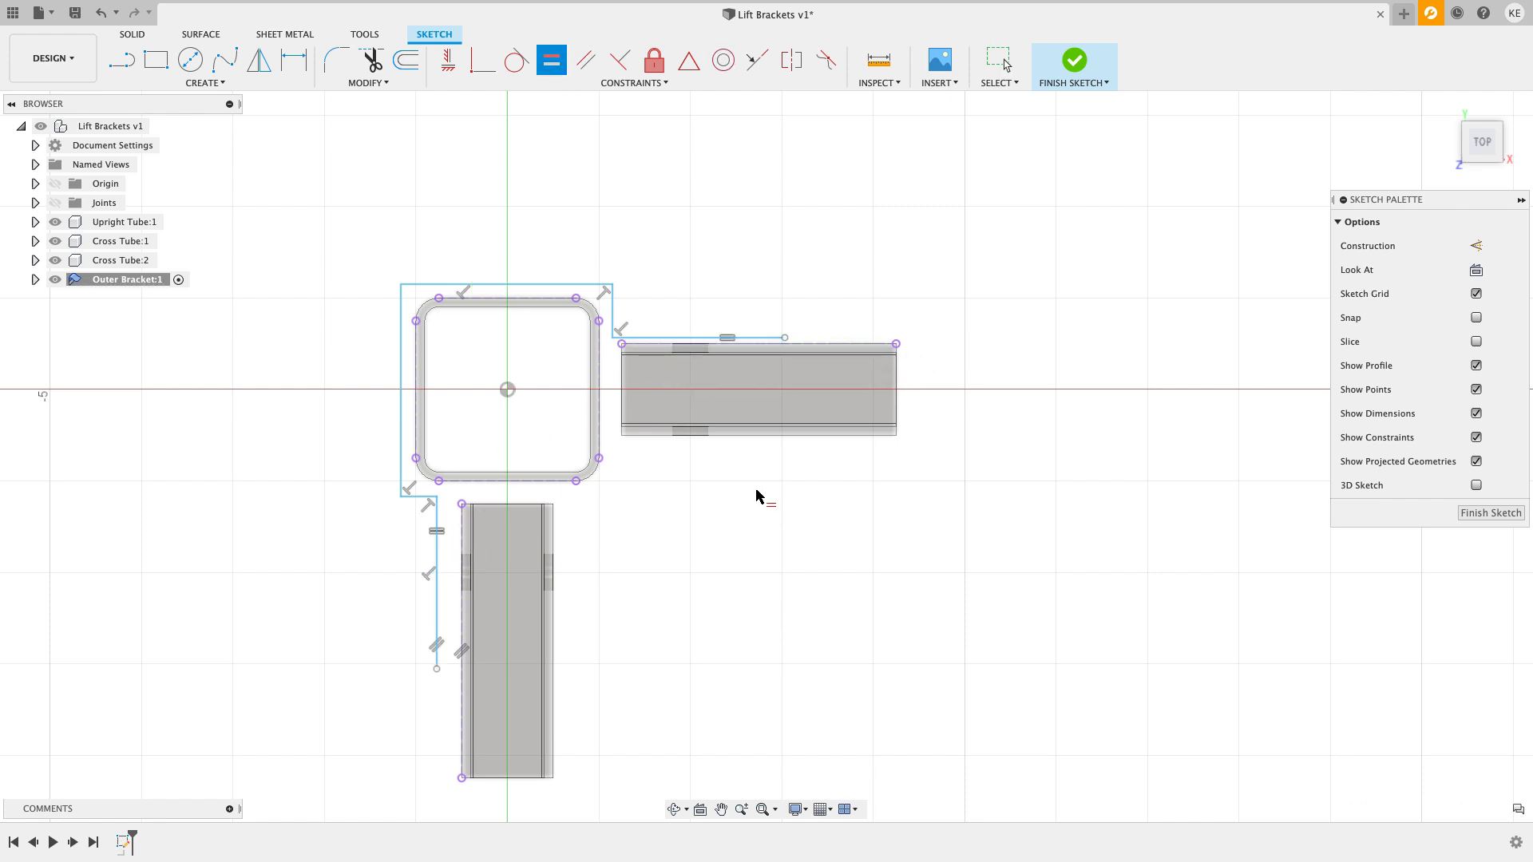
key("Escape")
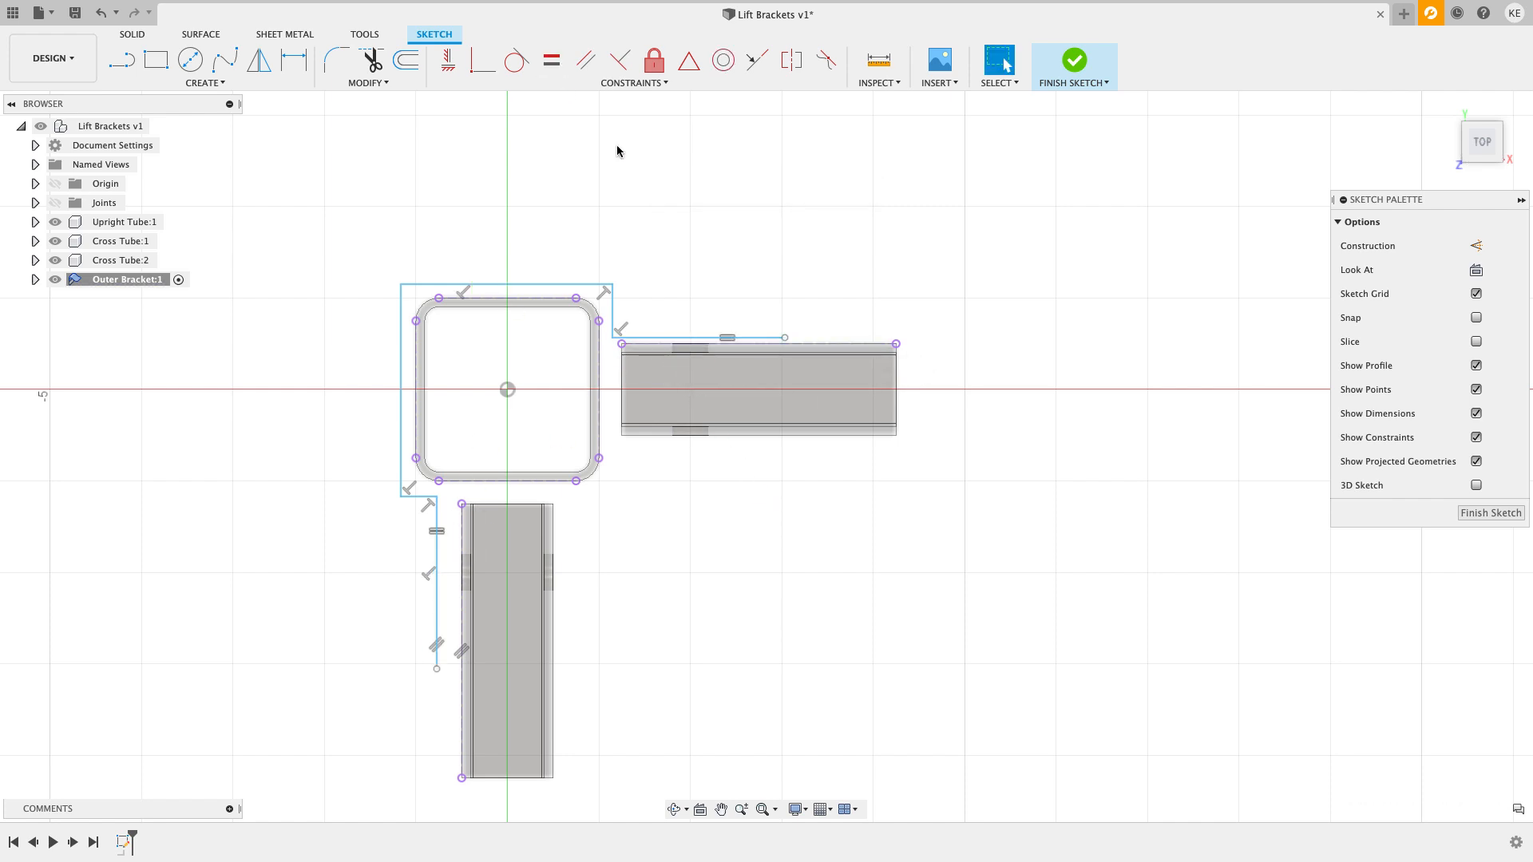
Step: Make the four chain lines around the upright tube collinear with its projected outer edges
left_click(756, 60)
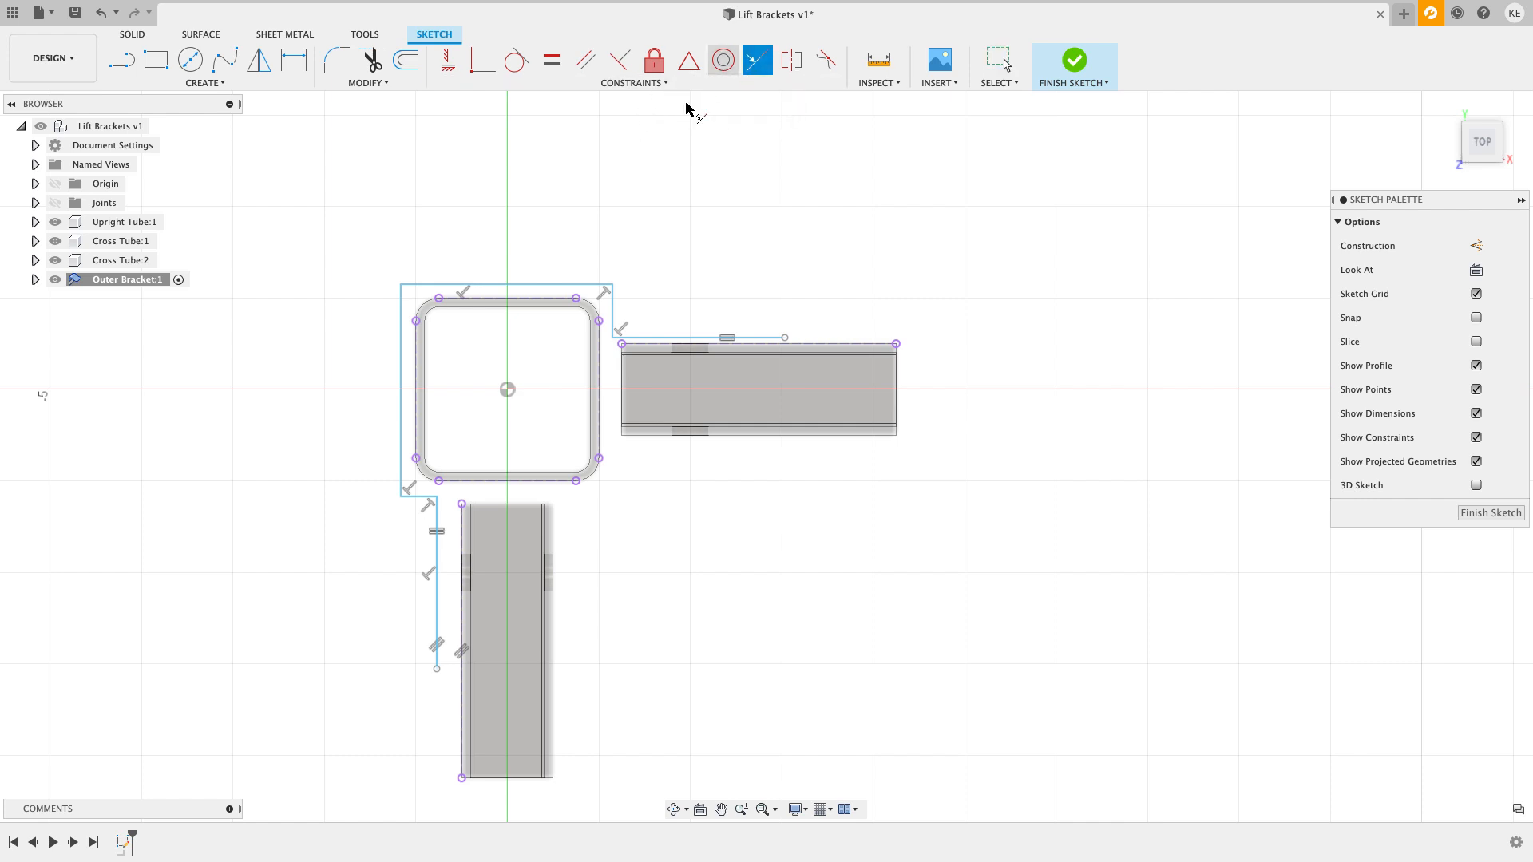
left_click(515, 285)
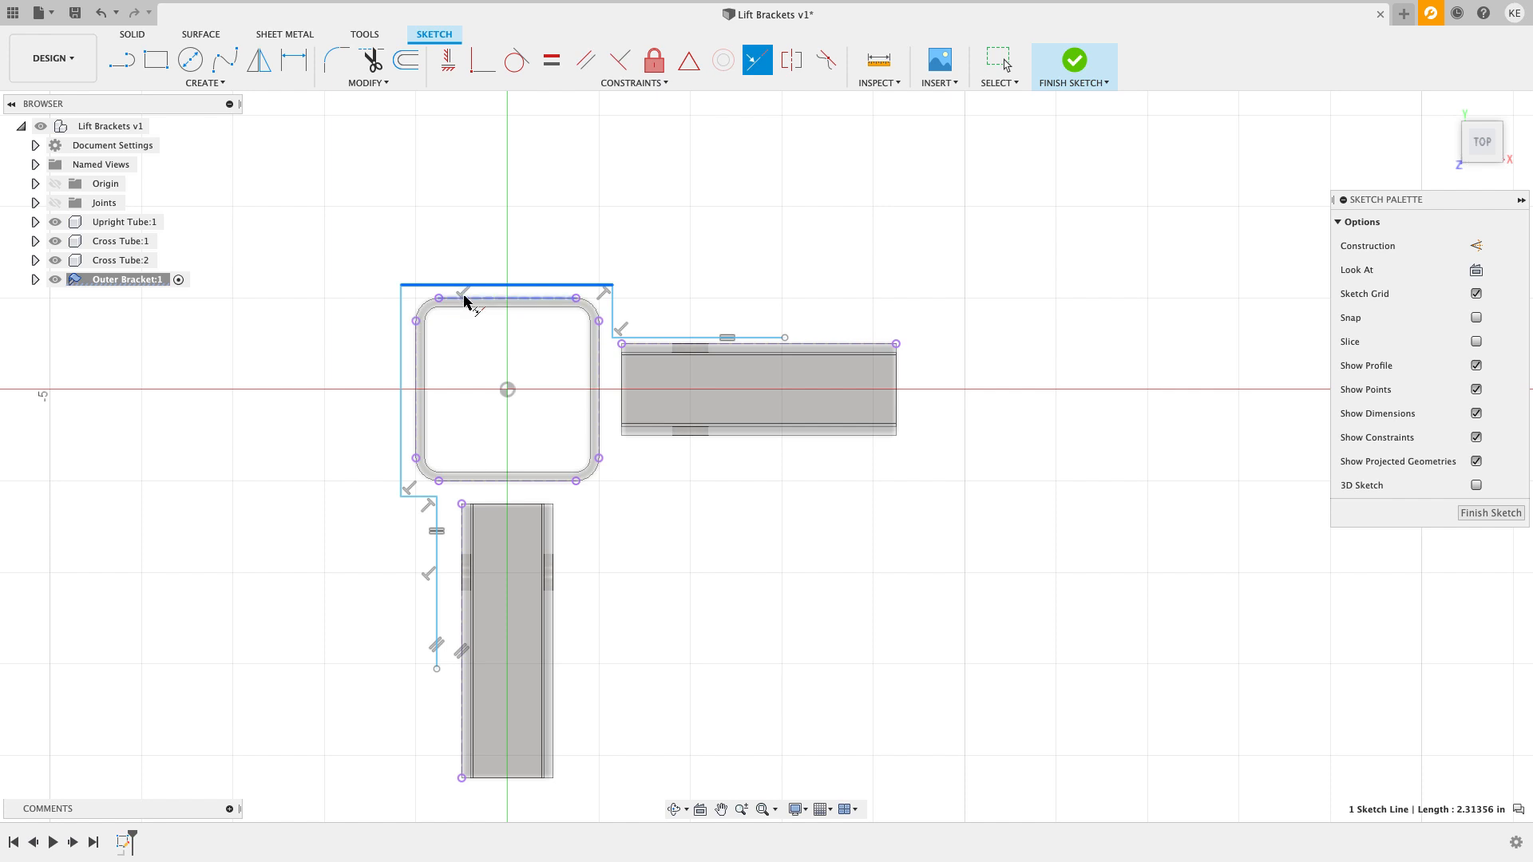
left_click(433, 299)
left_click(401, 325)
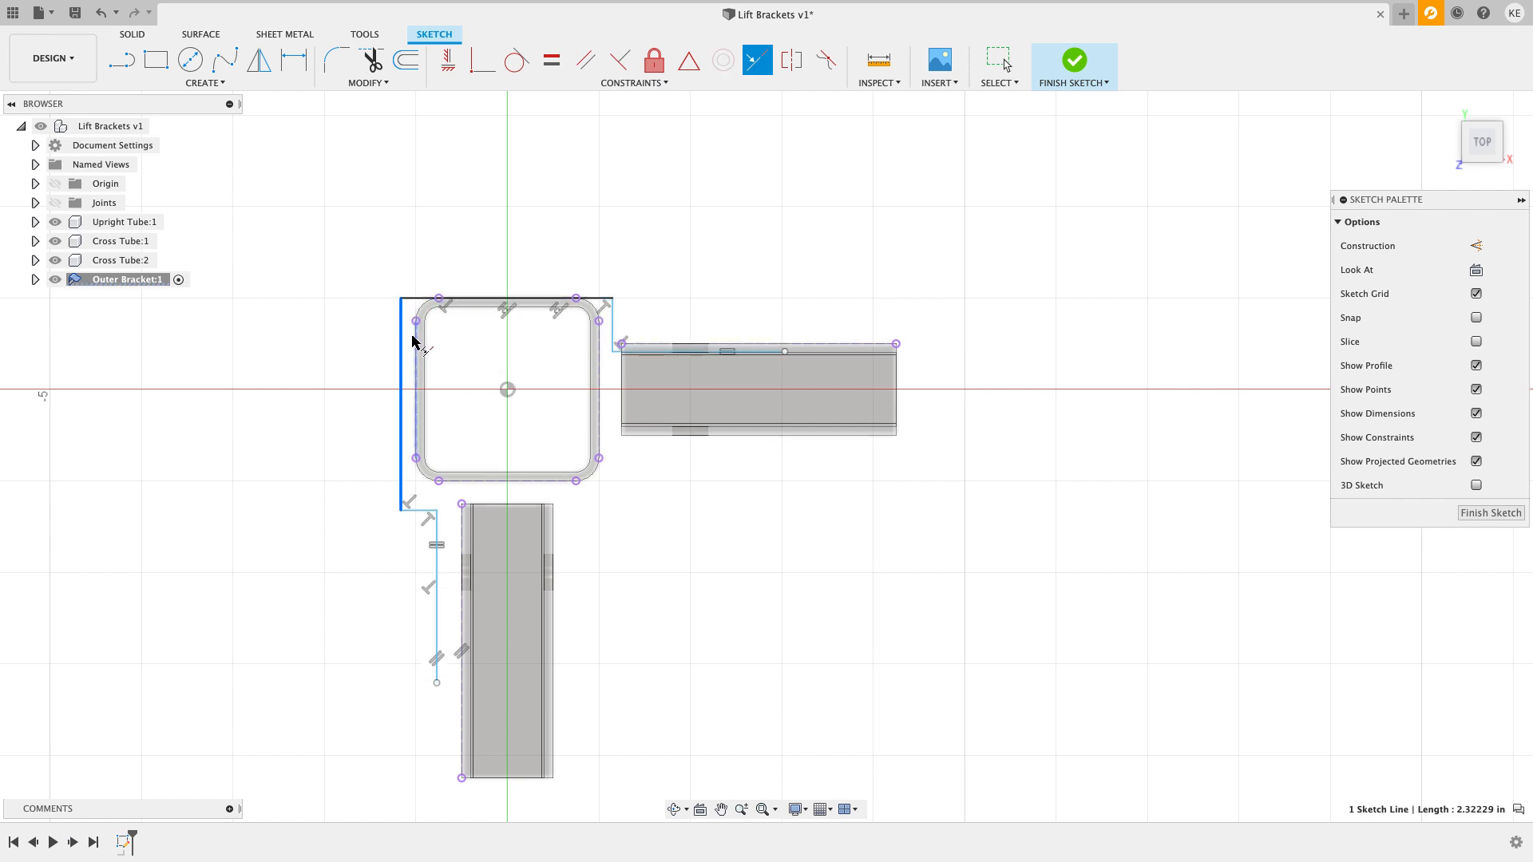
left_click(415, 335)
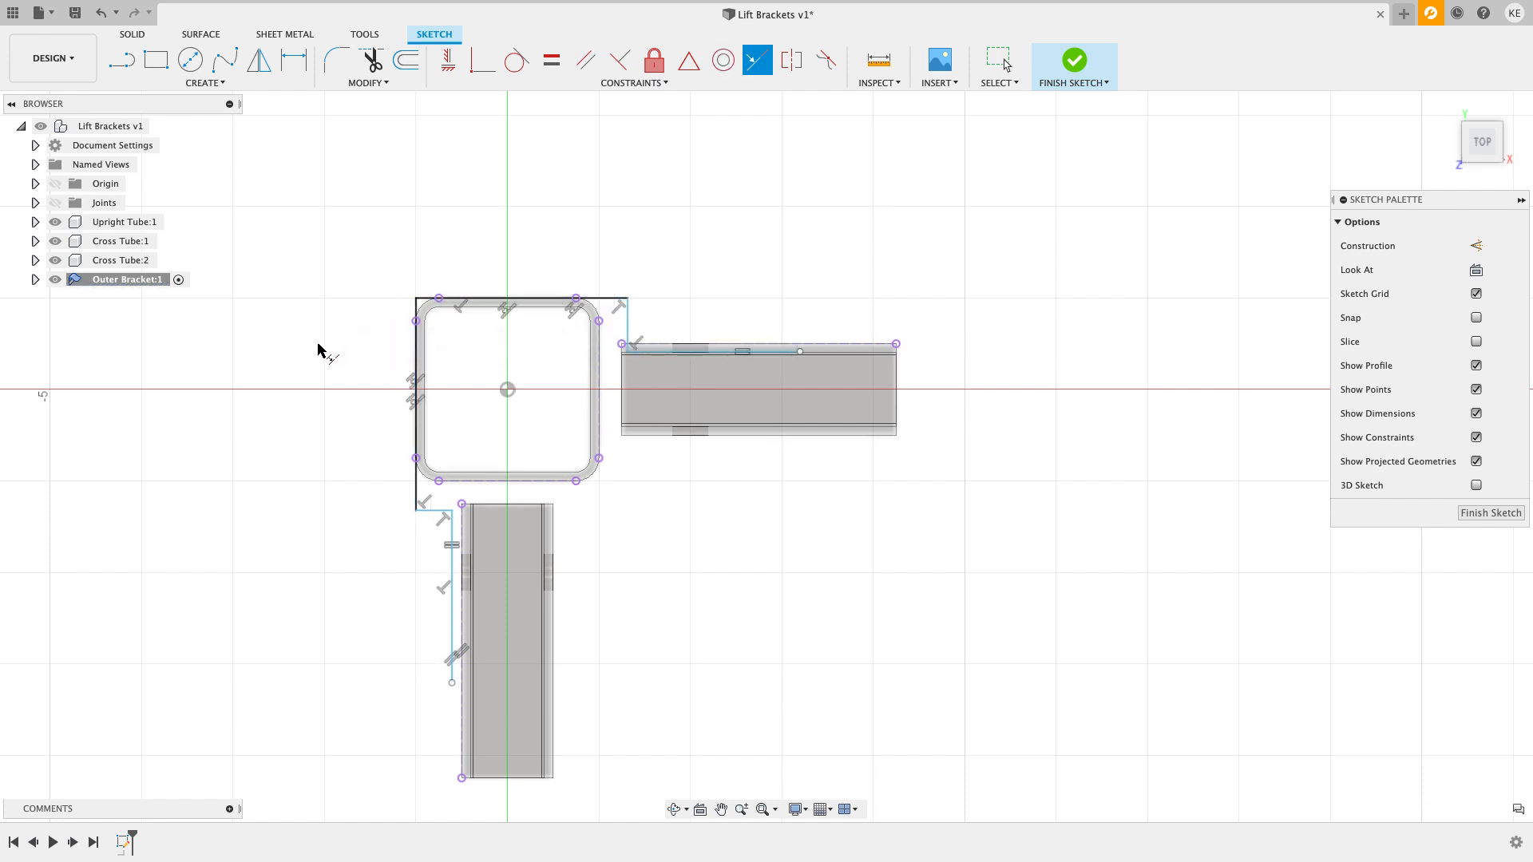
left_click(437, 510)
left_click(458, 483)
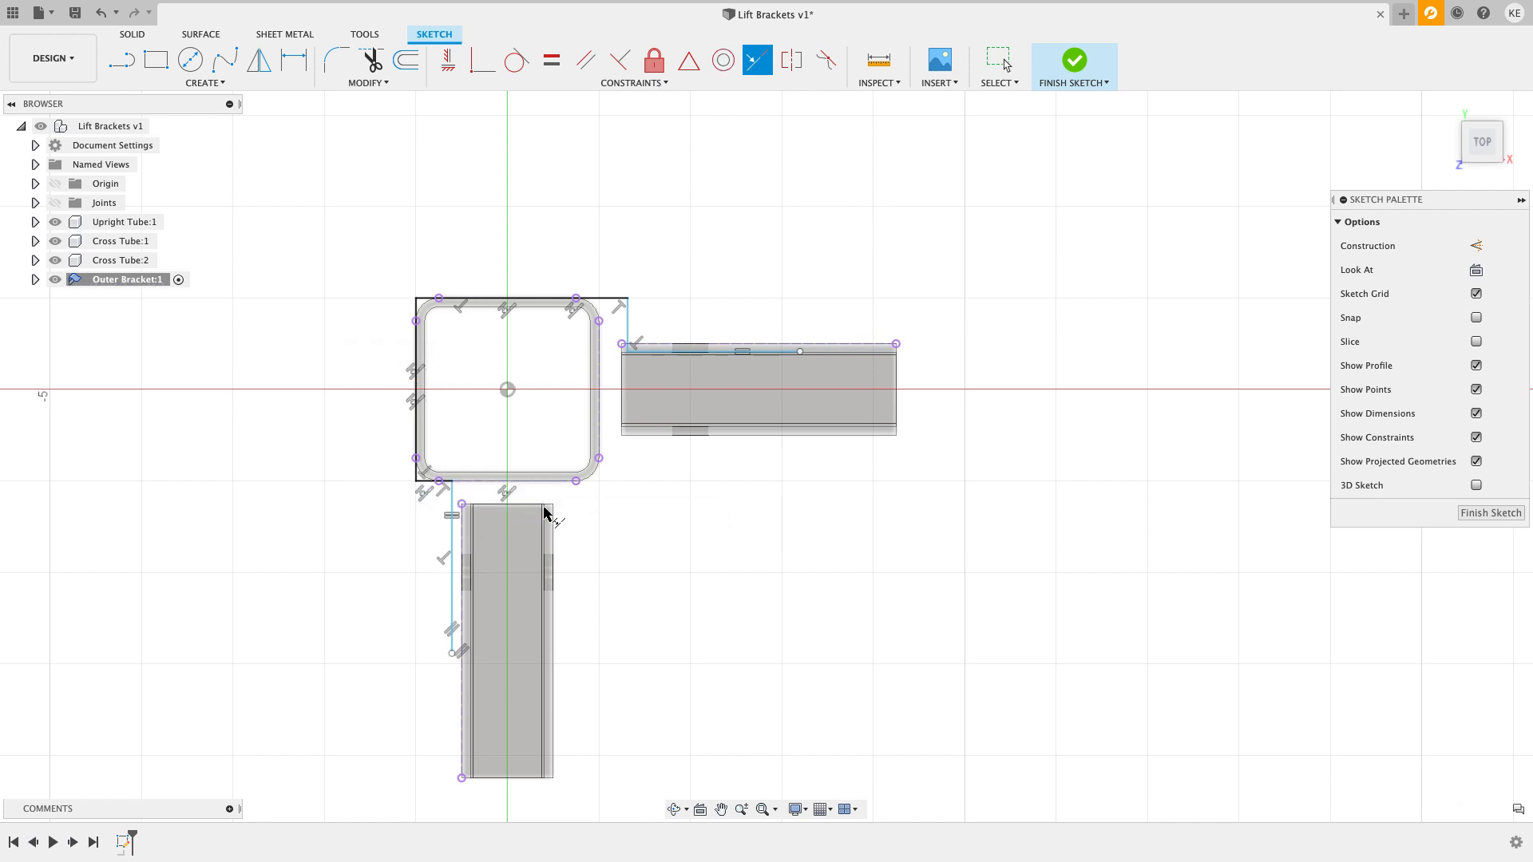
left_click(626, 331)
left_click(598, 331)
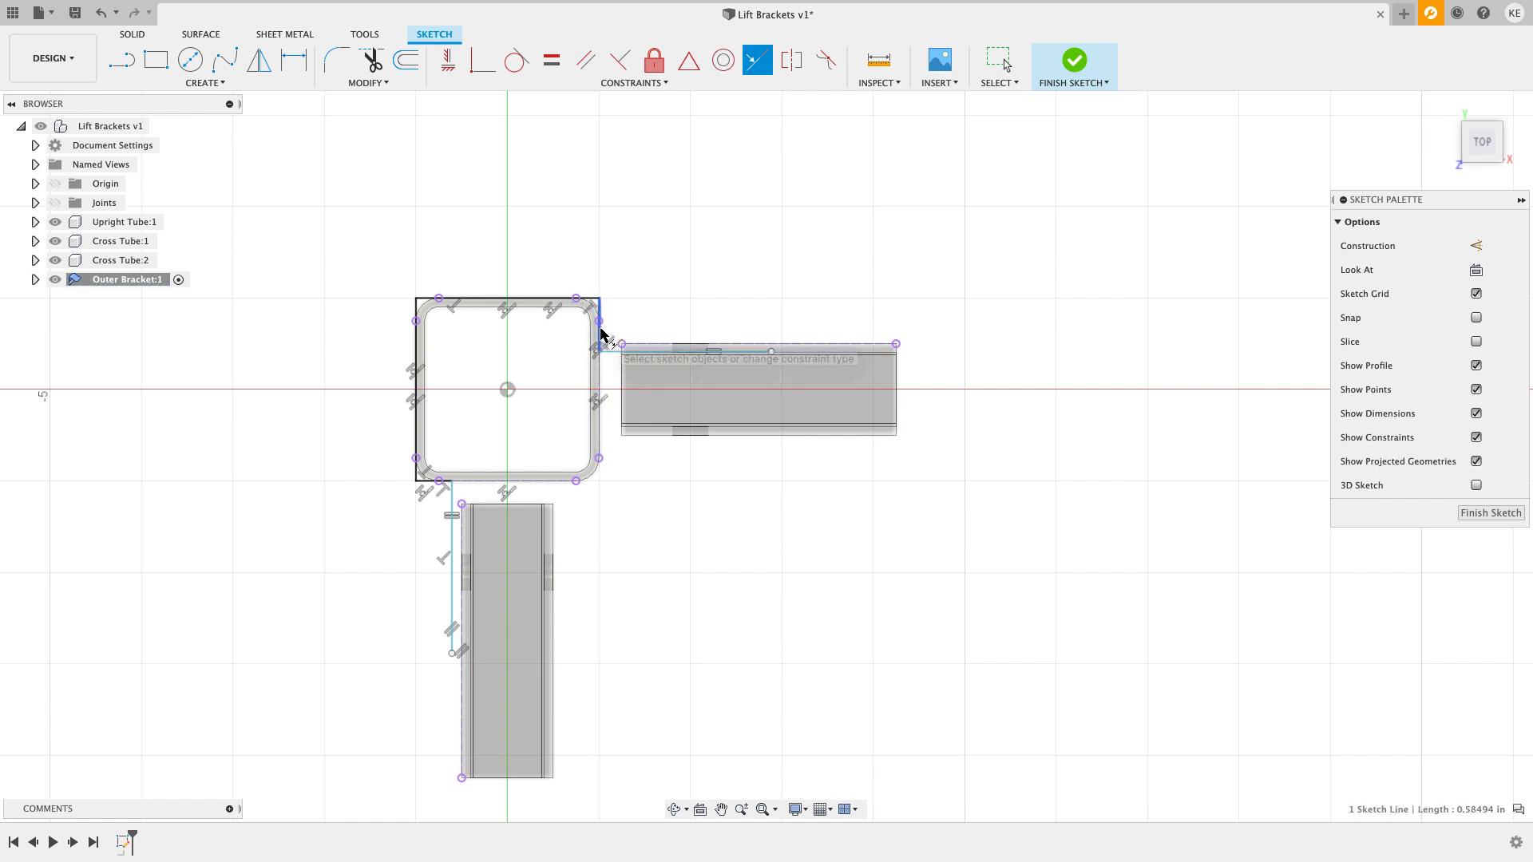
scroll(605, 351, "up", 3)
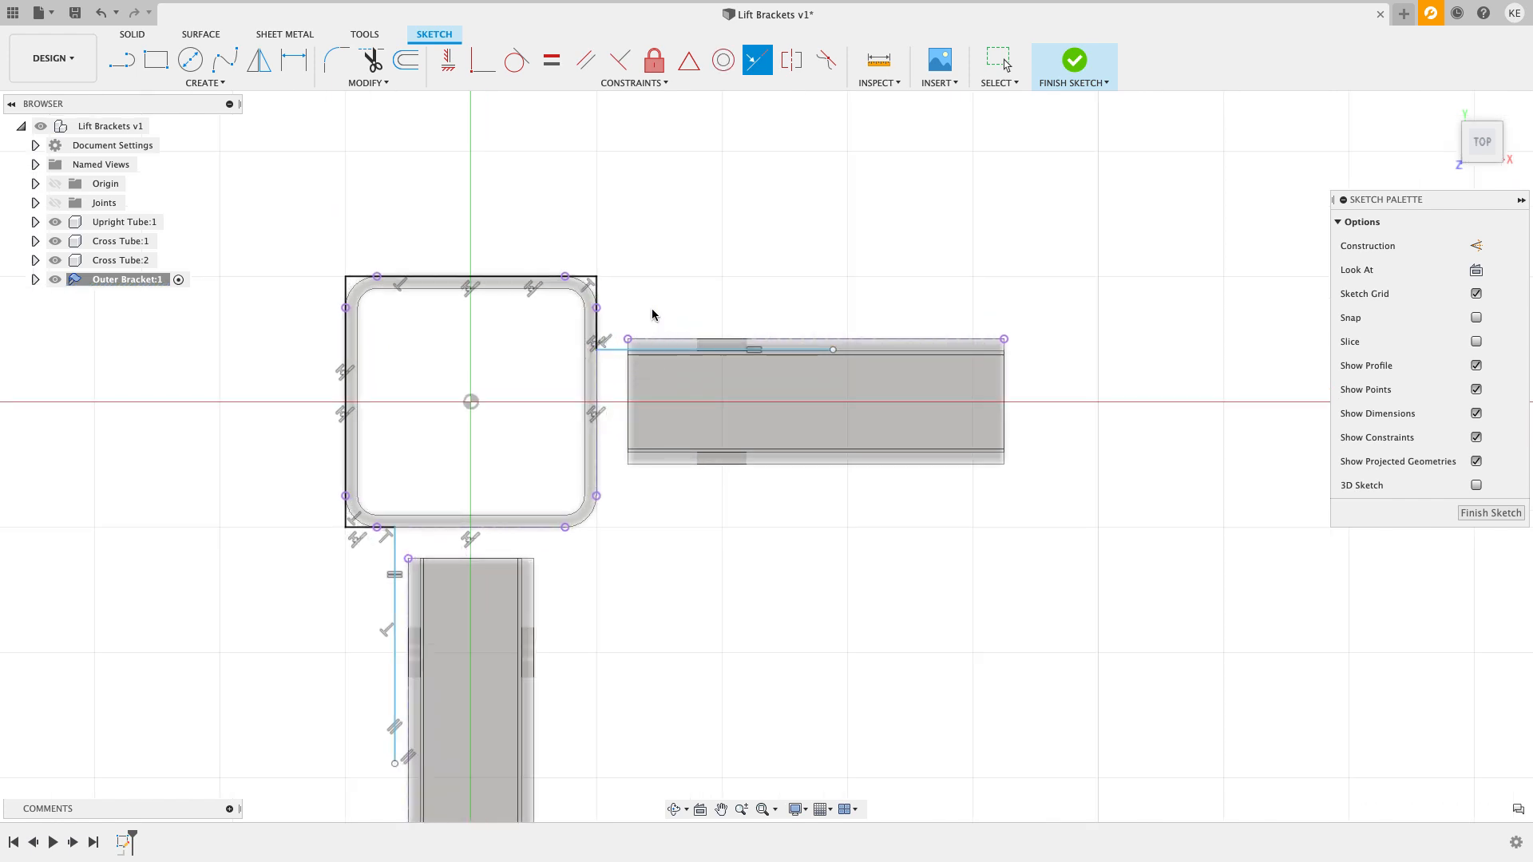
key("Escape")
Step: Pull the chain's two end lines outward so they lie clear of the cross tubes' outer faces
left_click_drag(609, 347, 620, 323)
left_click_drag(395, 552, 377, 557)
scroll(596, 588, "down", 2)
middle_click_drag(659, 594, 667, 510)
left_click(642, 479)
scroll(539, 491, "up", 1)
left_click(423, 495)
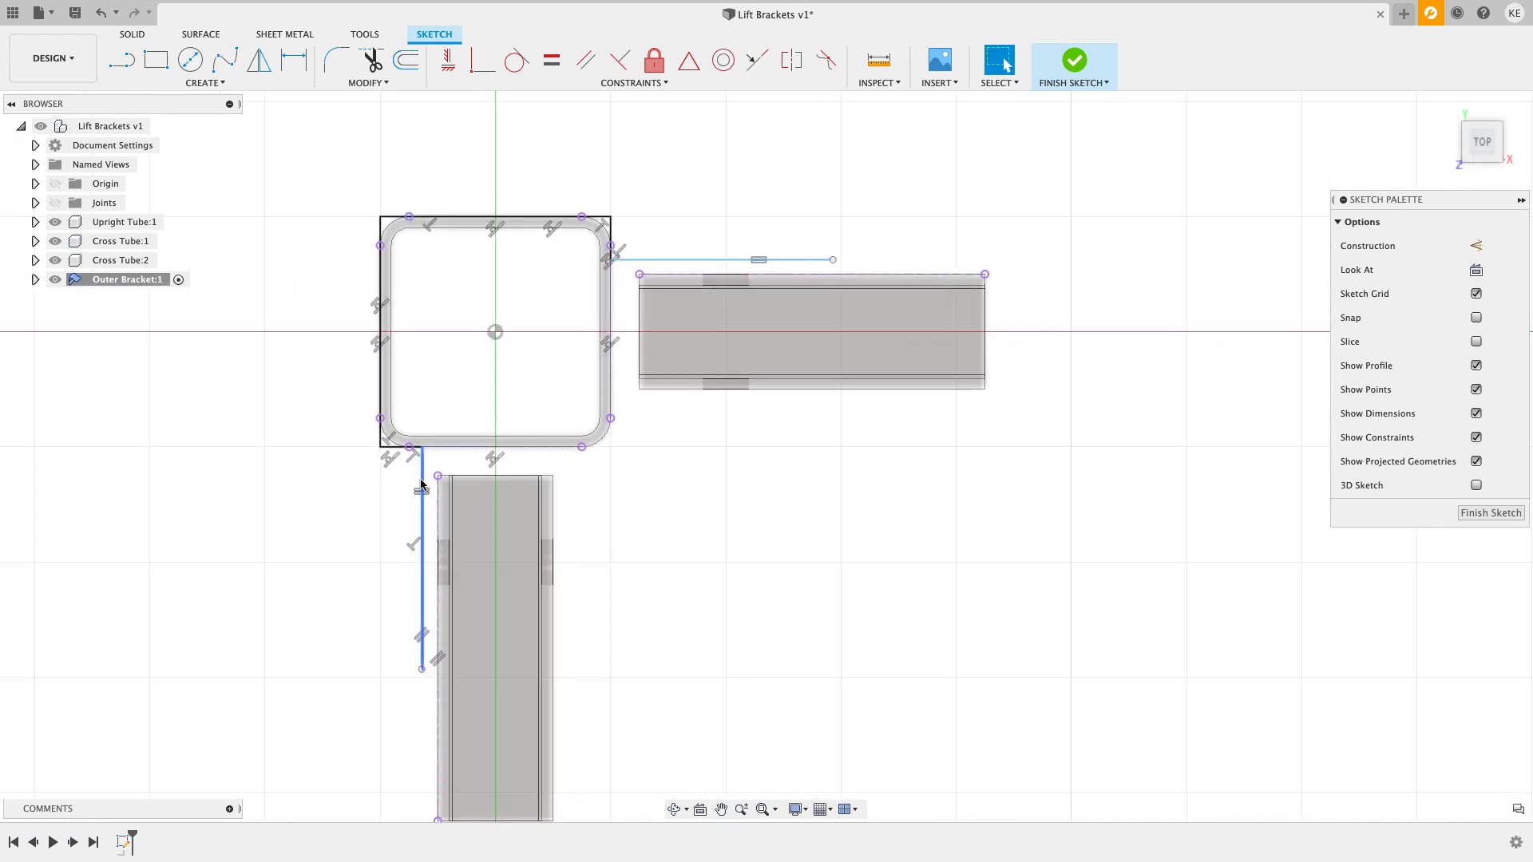
left_click(657, 558)
scroll(663, 554, "down", 1)
middle_click_drag(658, 547, 656, 527)
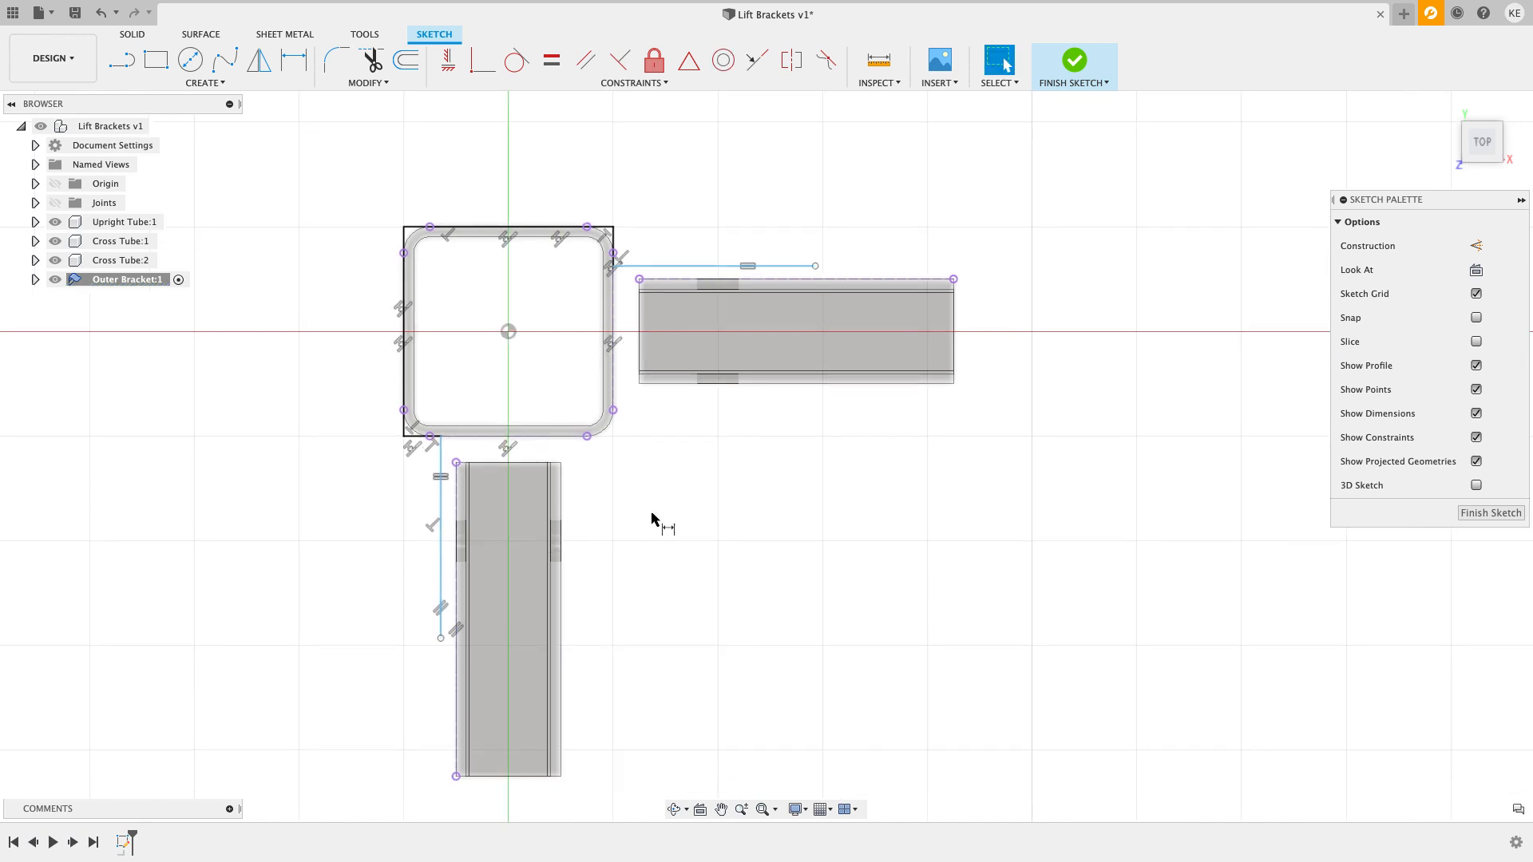
Step: Dimension the gap between the vertical end line and the lower cross tube's projected edge at .0625 in
key("d")
left_click(458, 575)
left_click(442, 566)
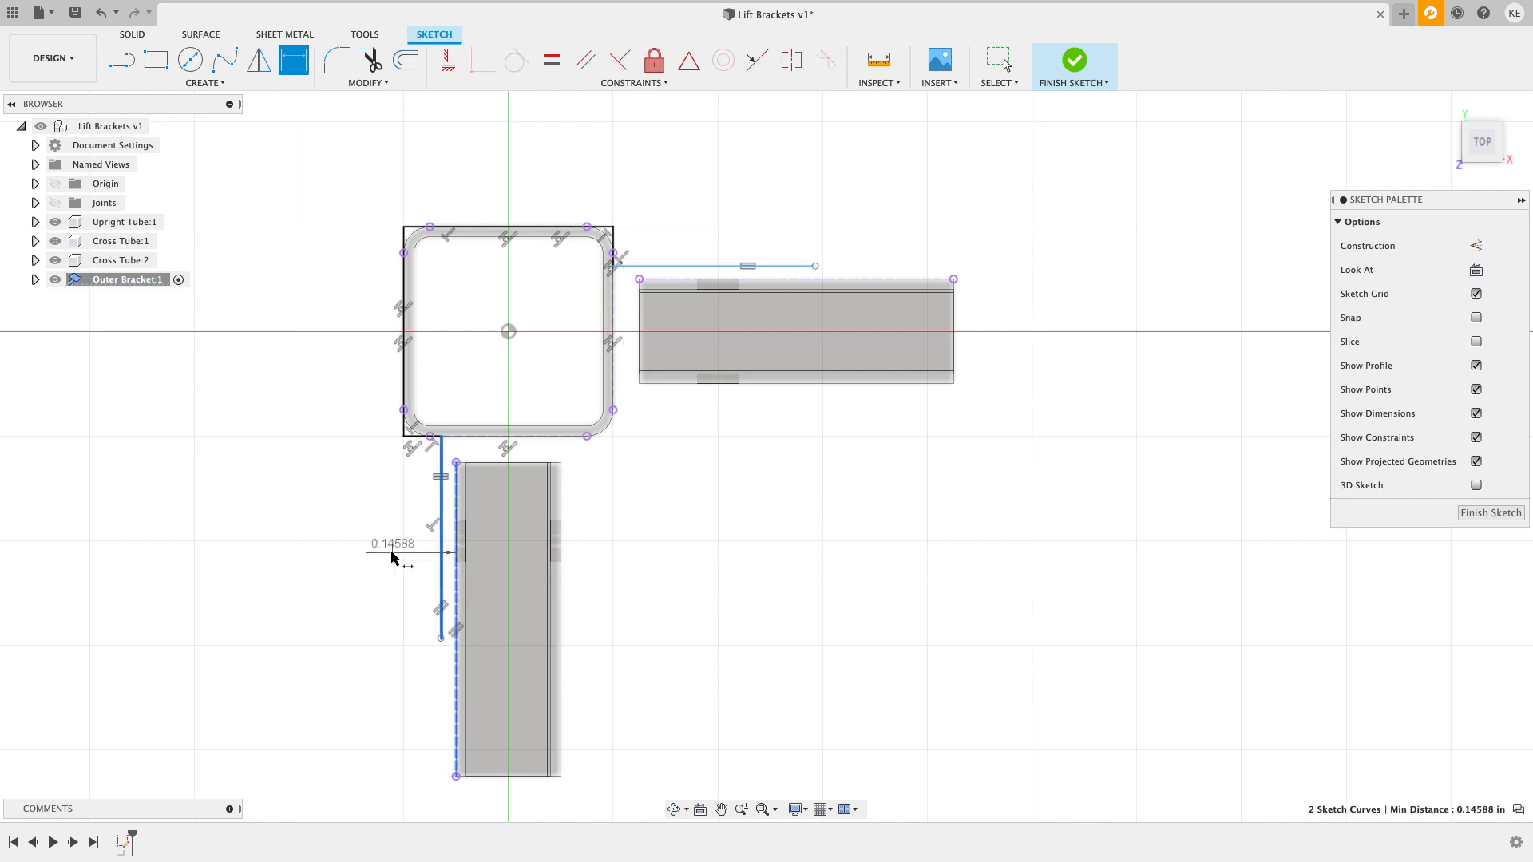
left_click(375, 555)
type(".0625")
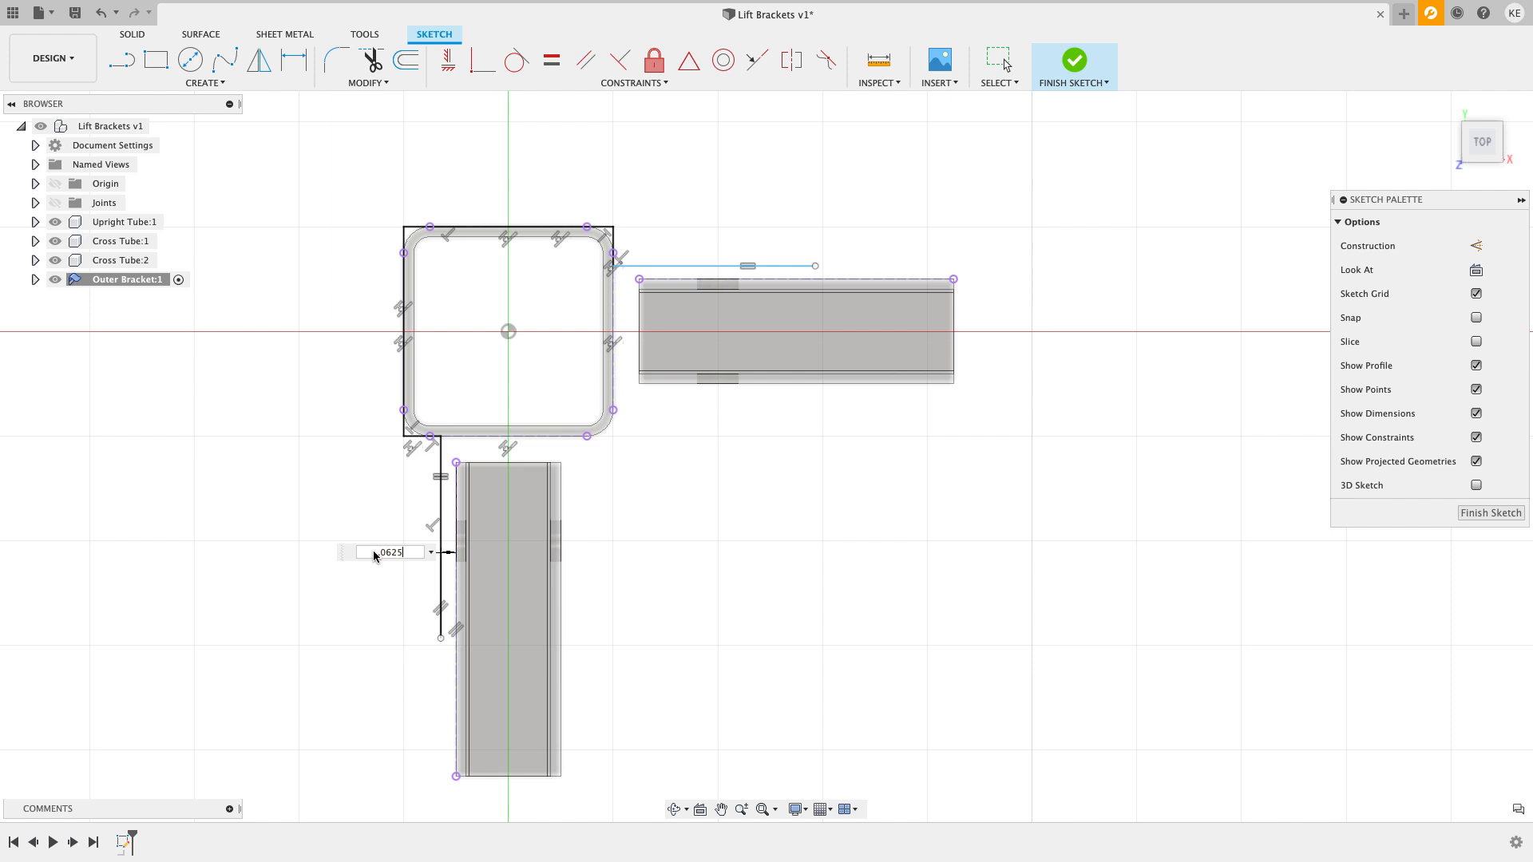
key("Return")
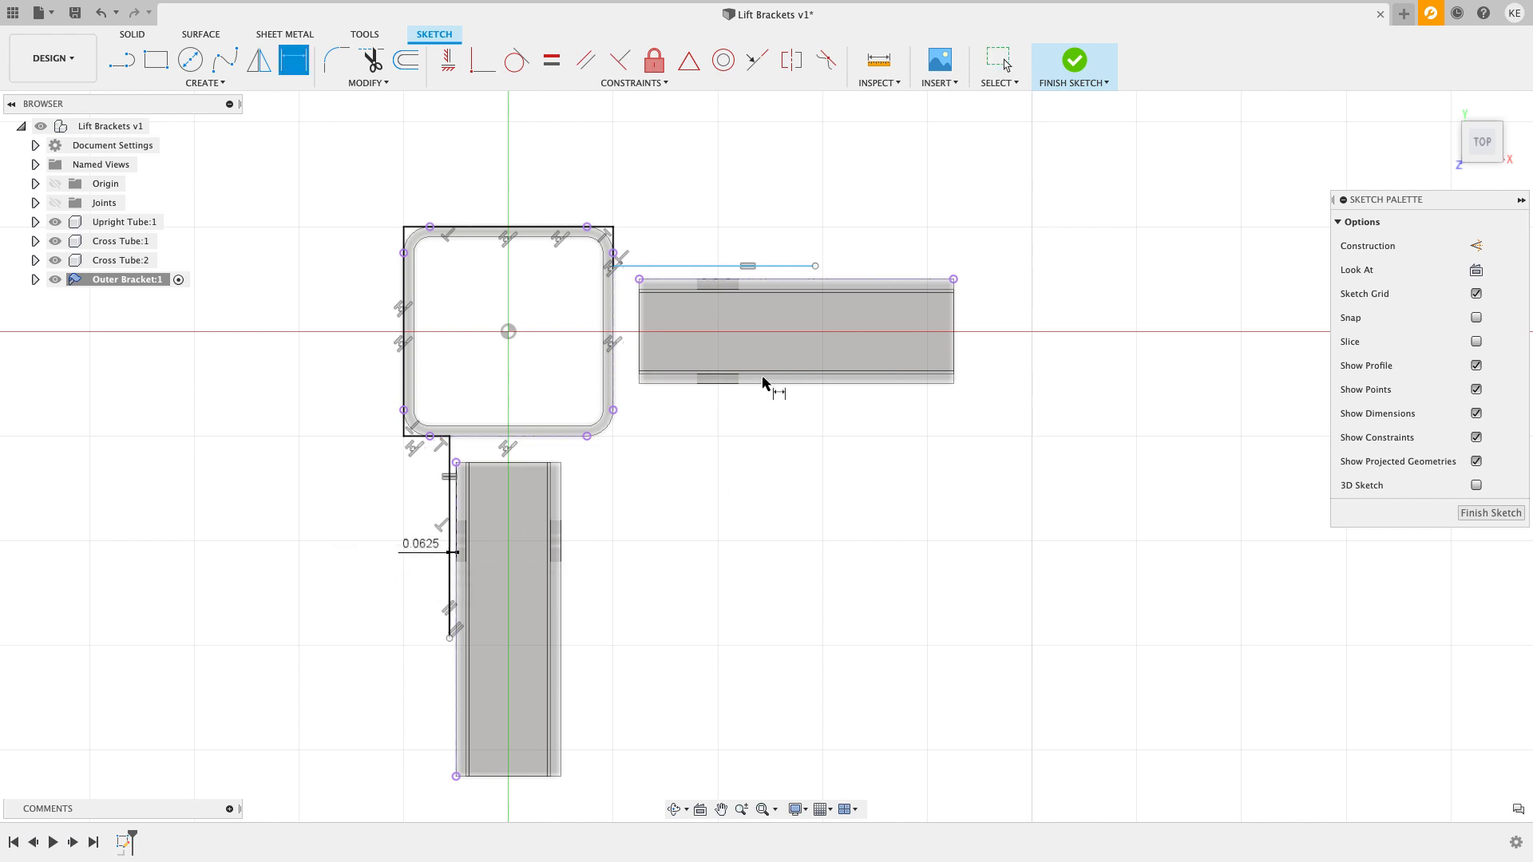
Step: Dimension the gap between the horizontal end line and its cross tube's projected edge, linking it to the other gap dimension, d42
left_click(746, 277)
left_click(747, 266)
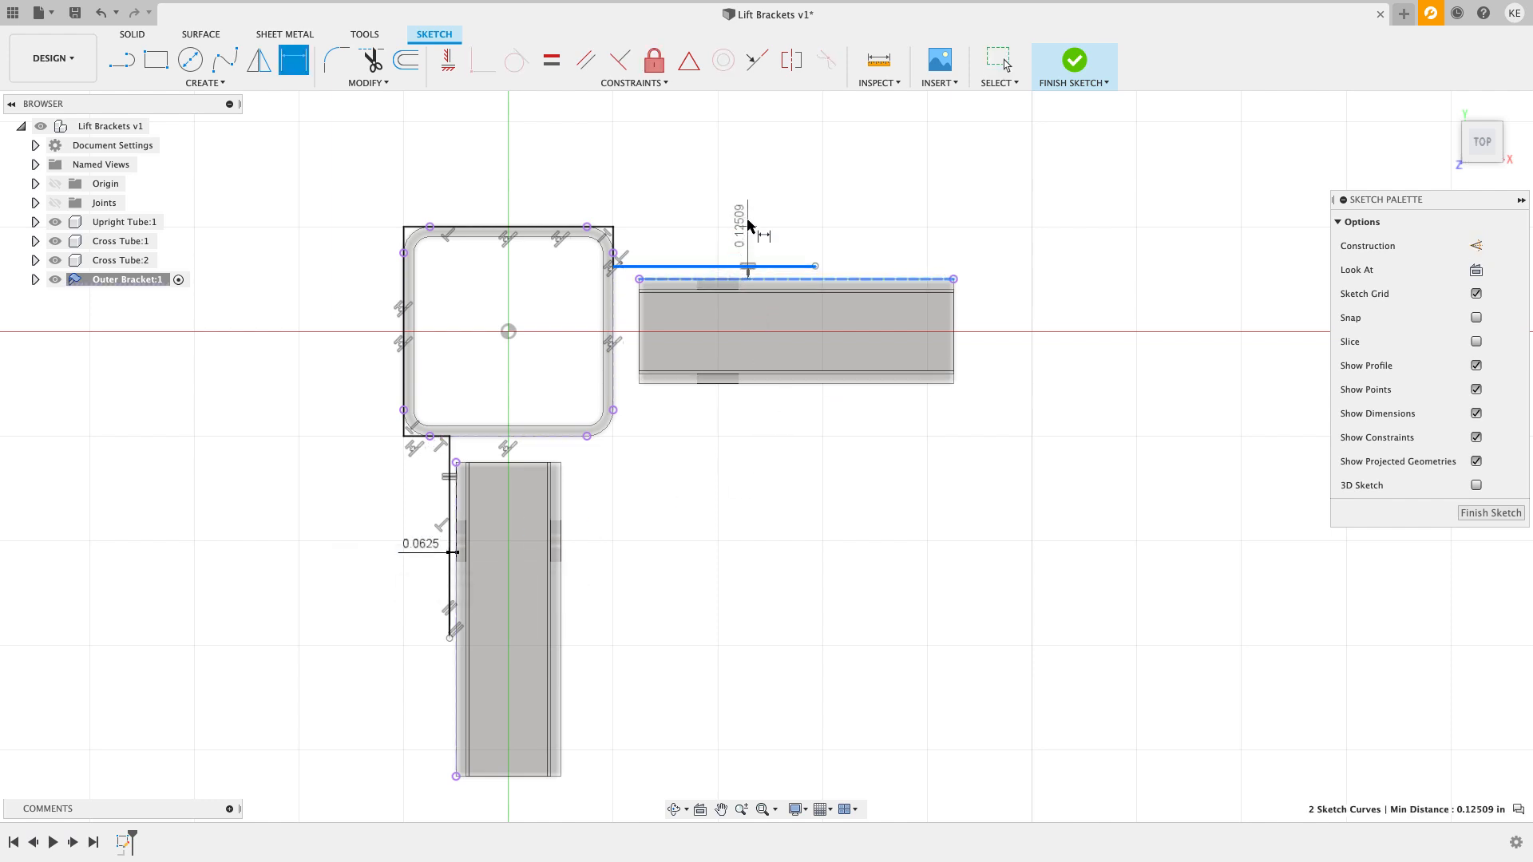
left_click(779, 210)
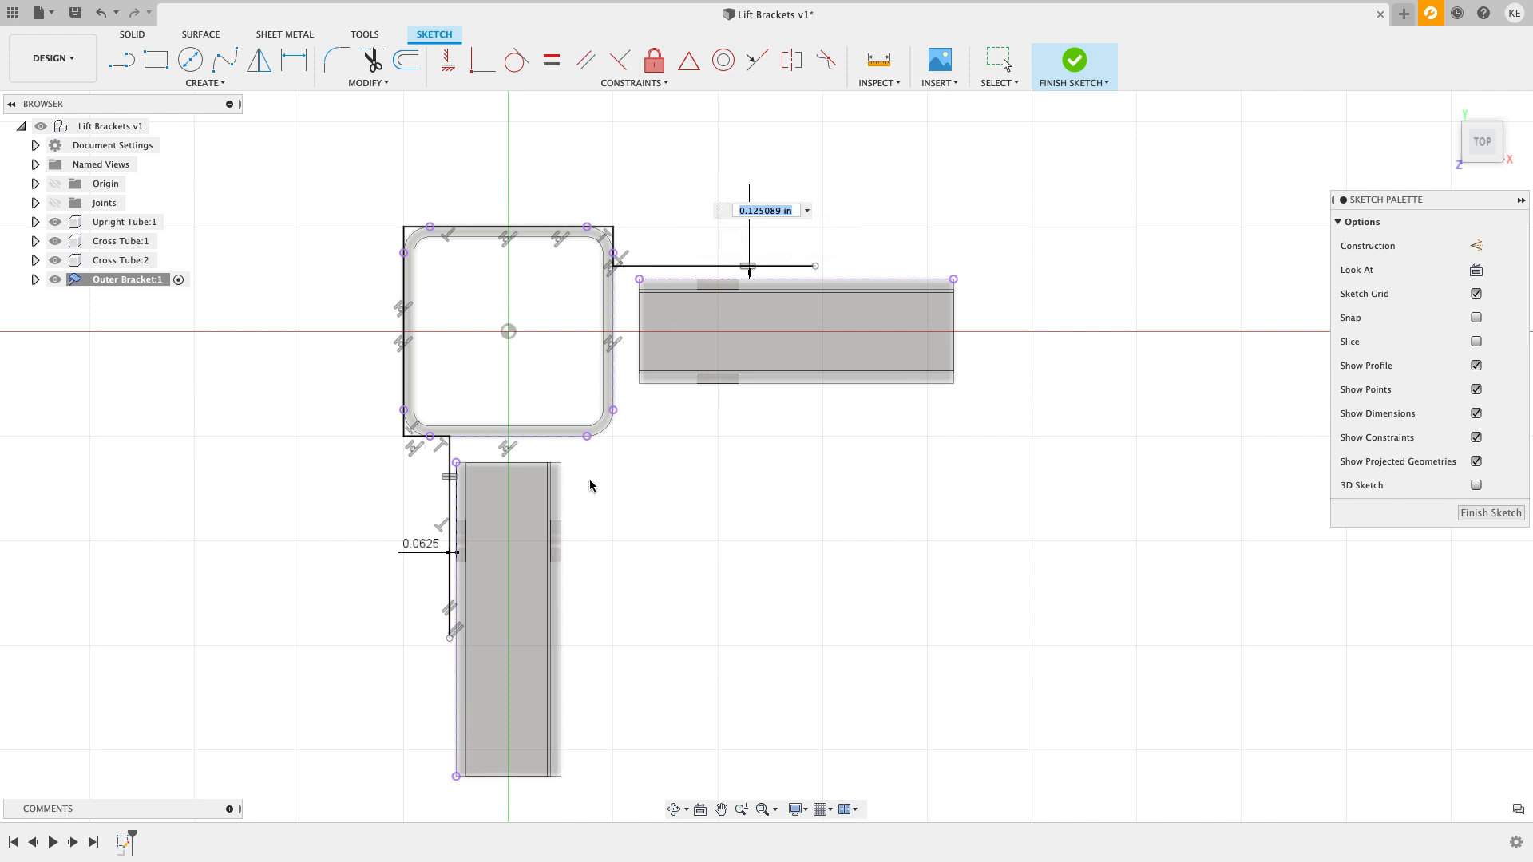
type("d42")
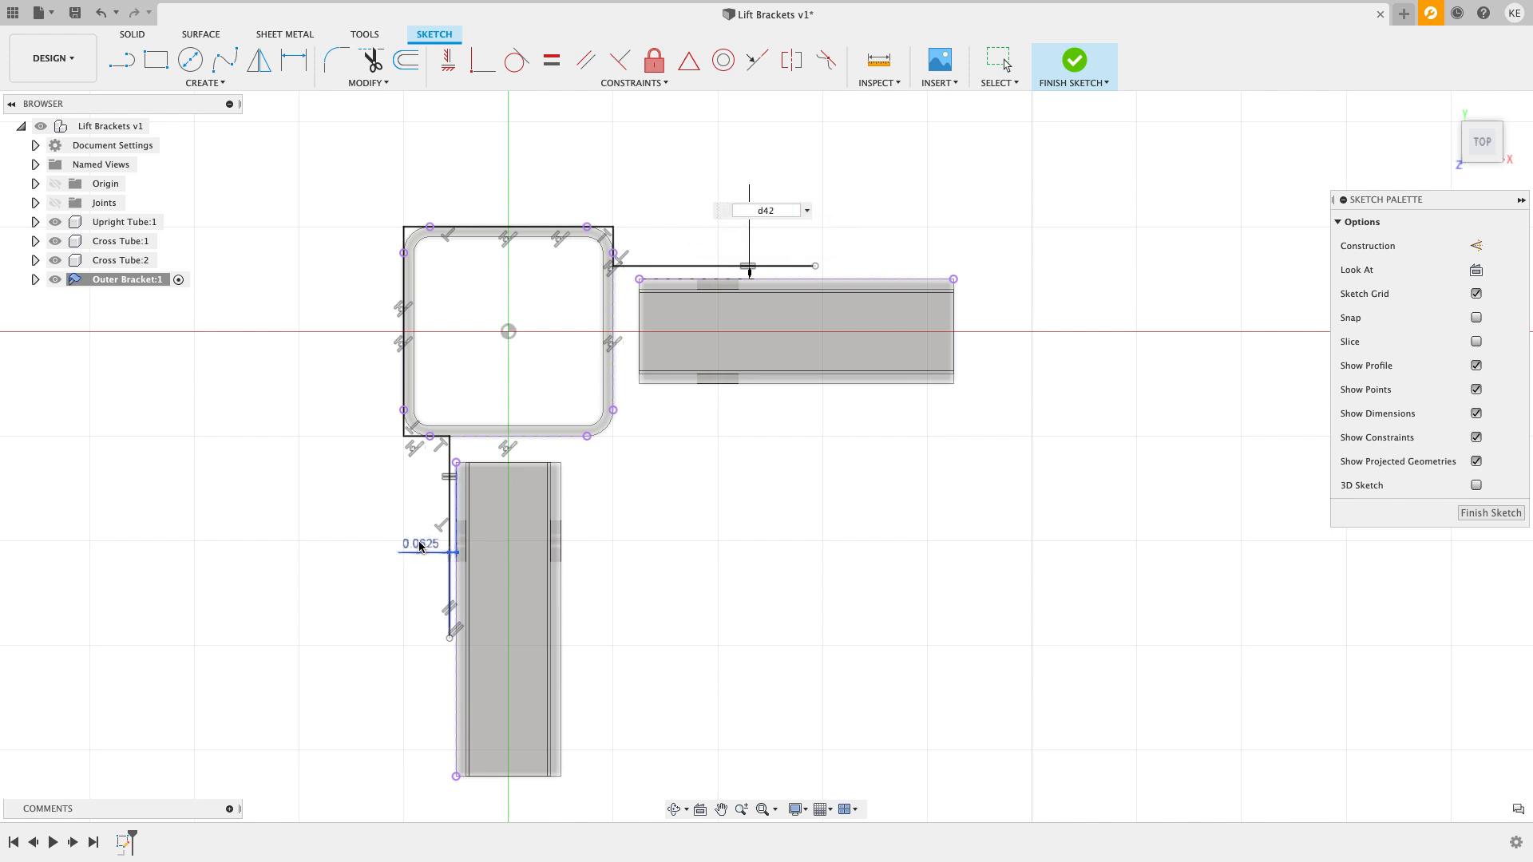
key("Return")
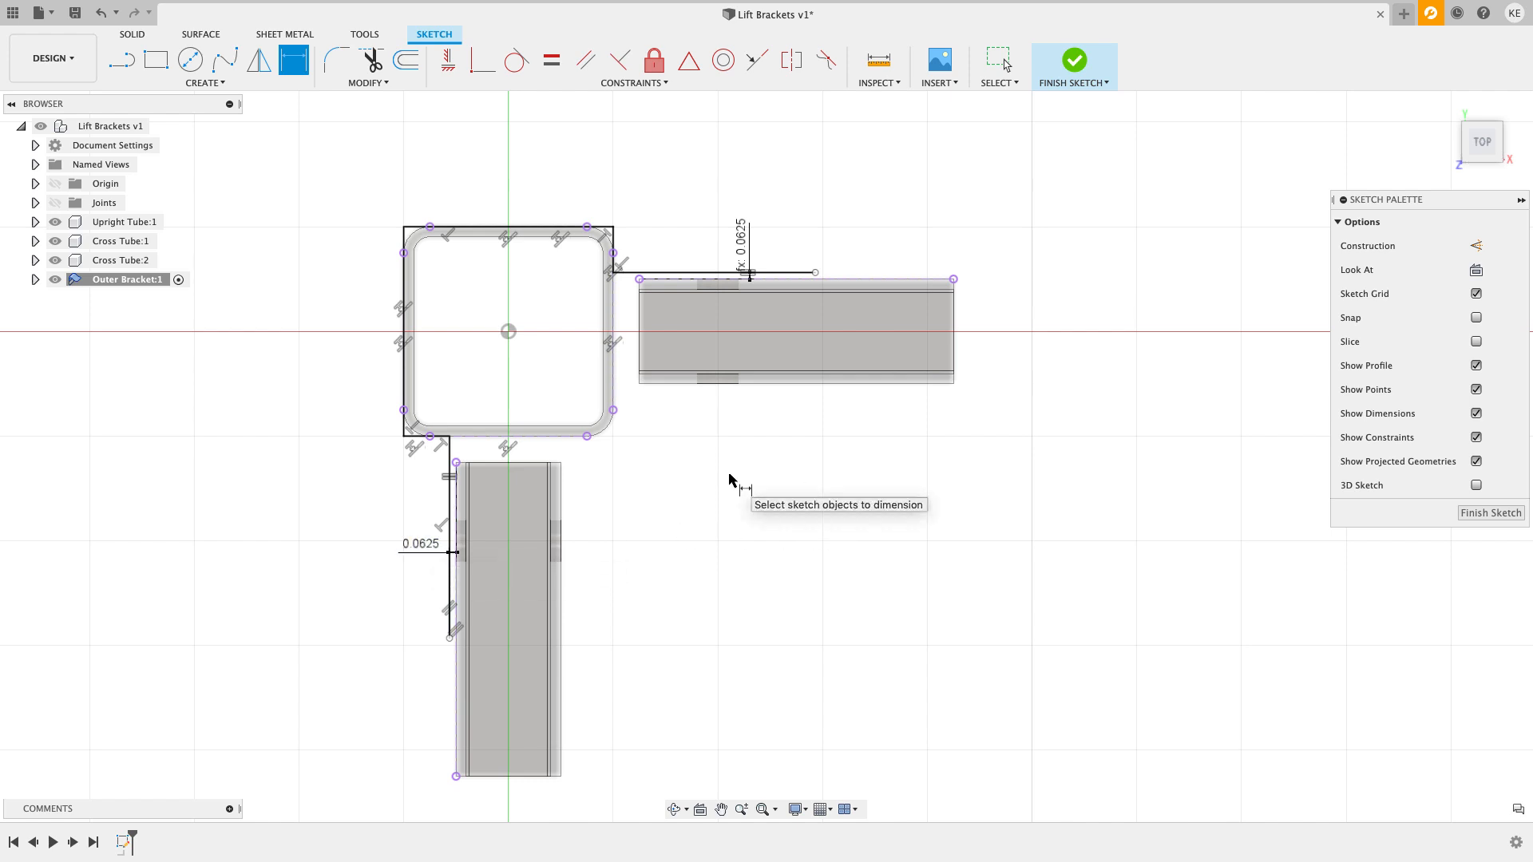
key("Escape")
scroll(732, 471, "down", 2)
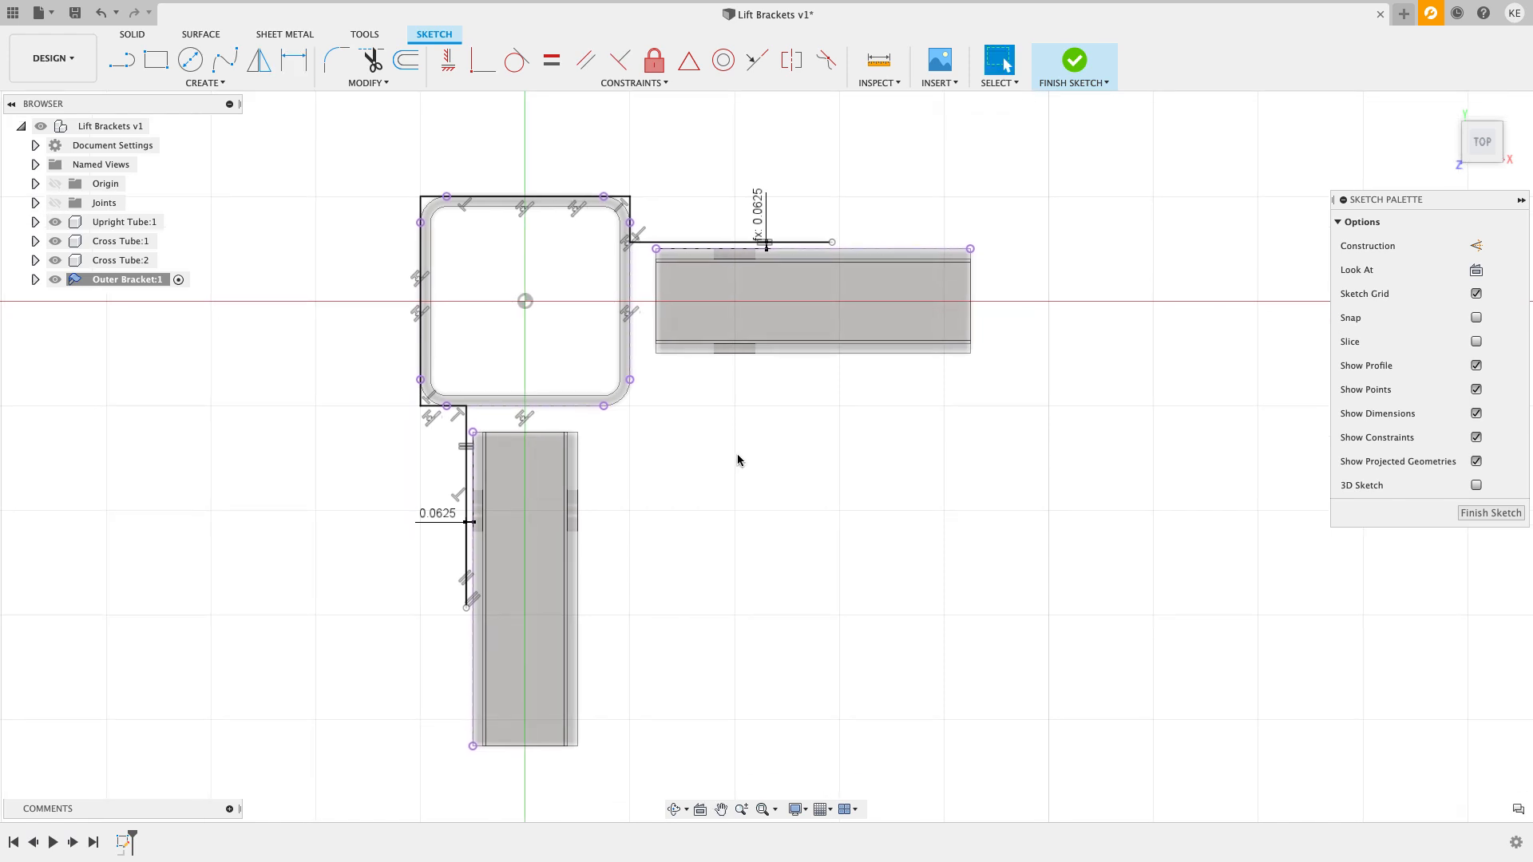
Step: Dimension the vertical end line's free endpoint 1.5 in from the upright tube's projected lower edge, and finish the sketch
key("d")
left_click(545, 406)
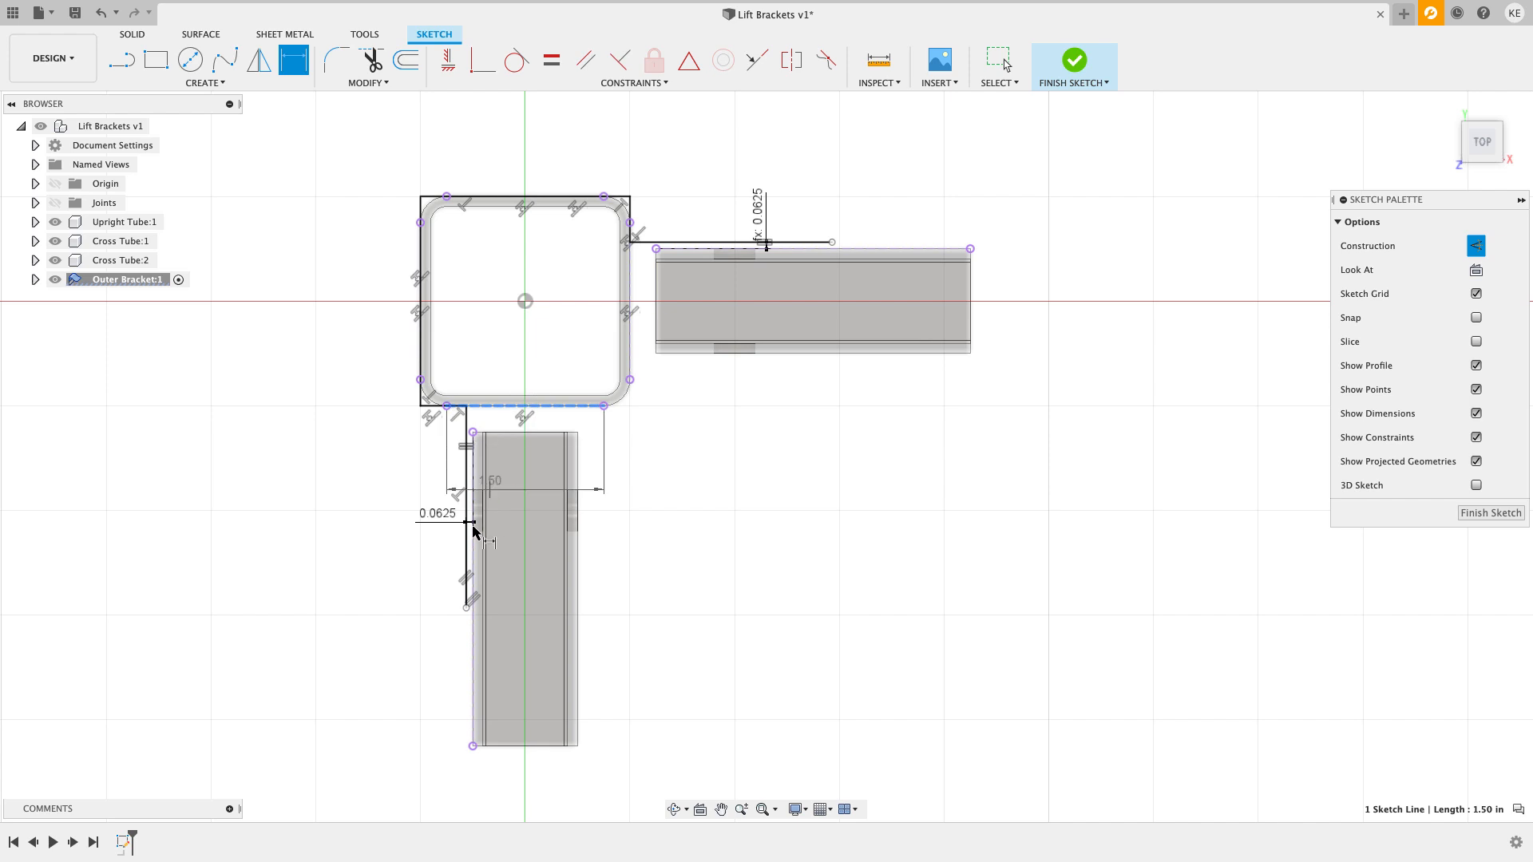
left_click(466, 607)
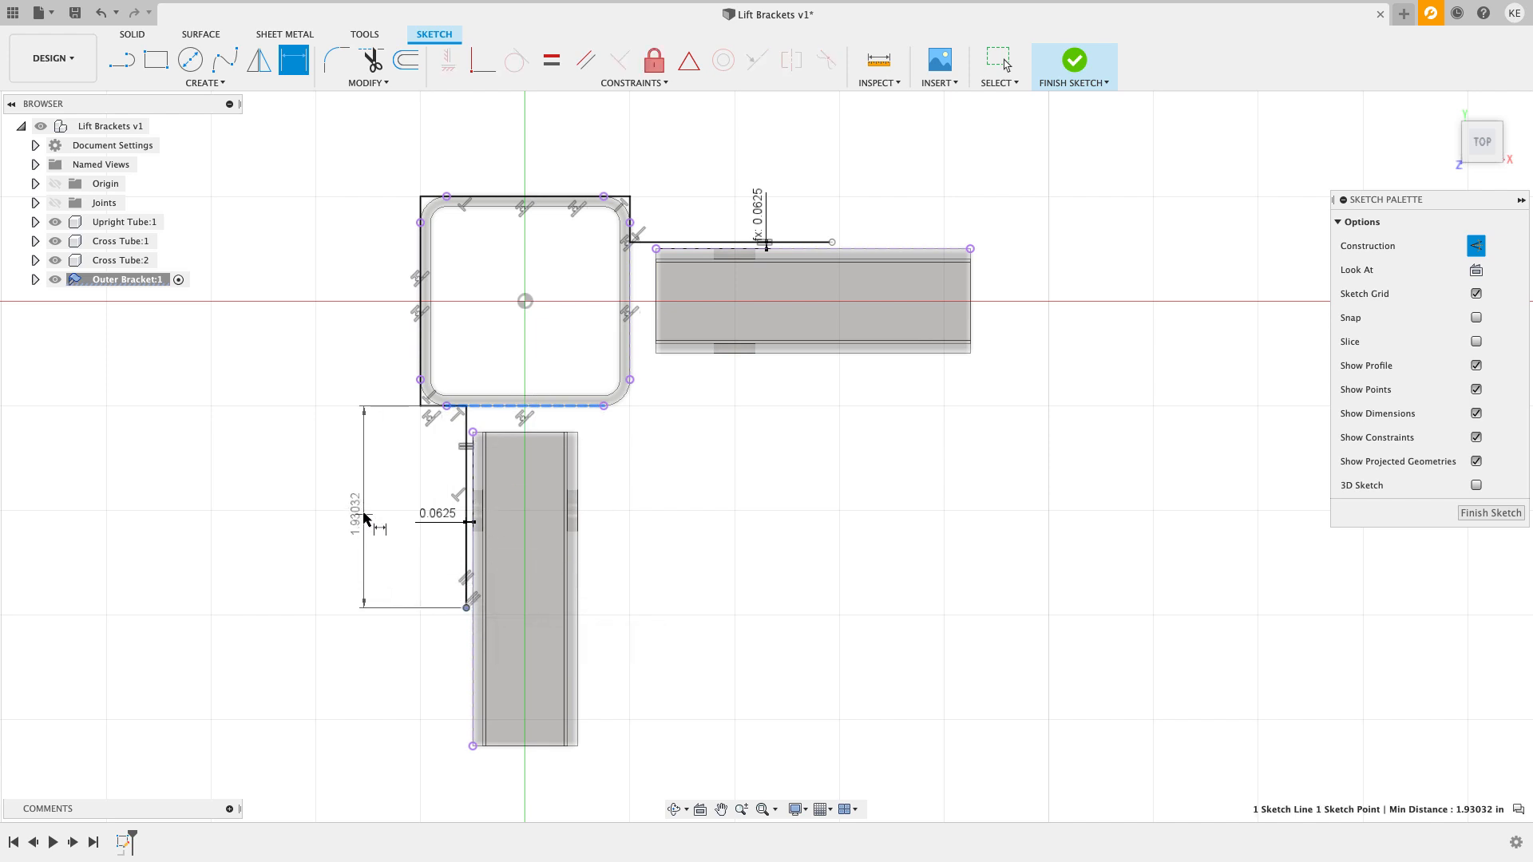
left_click(351, 519)
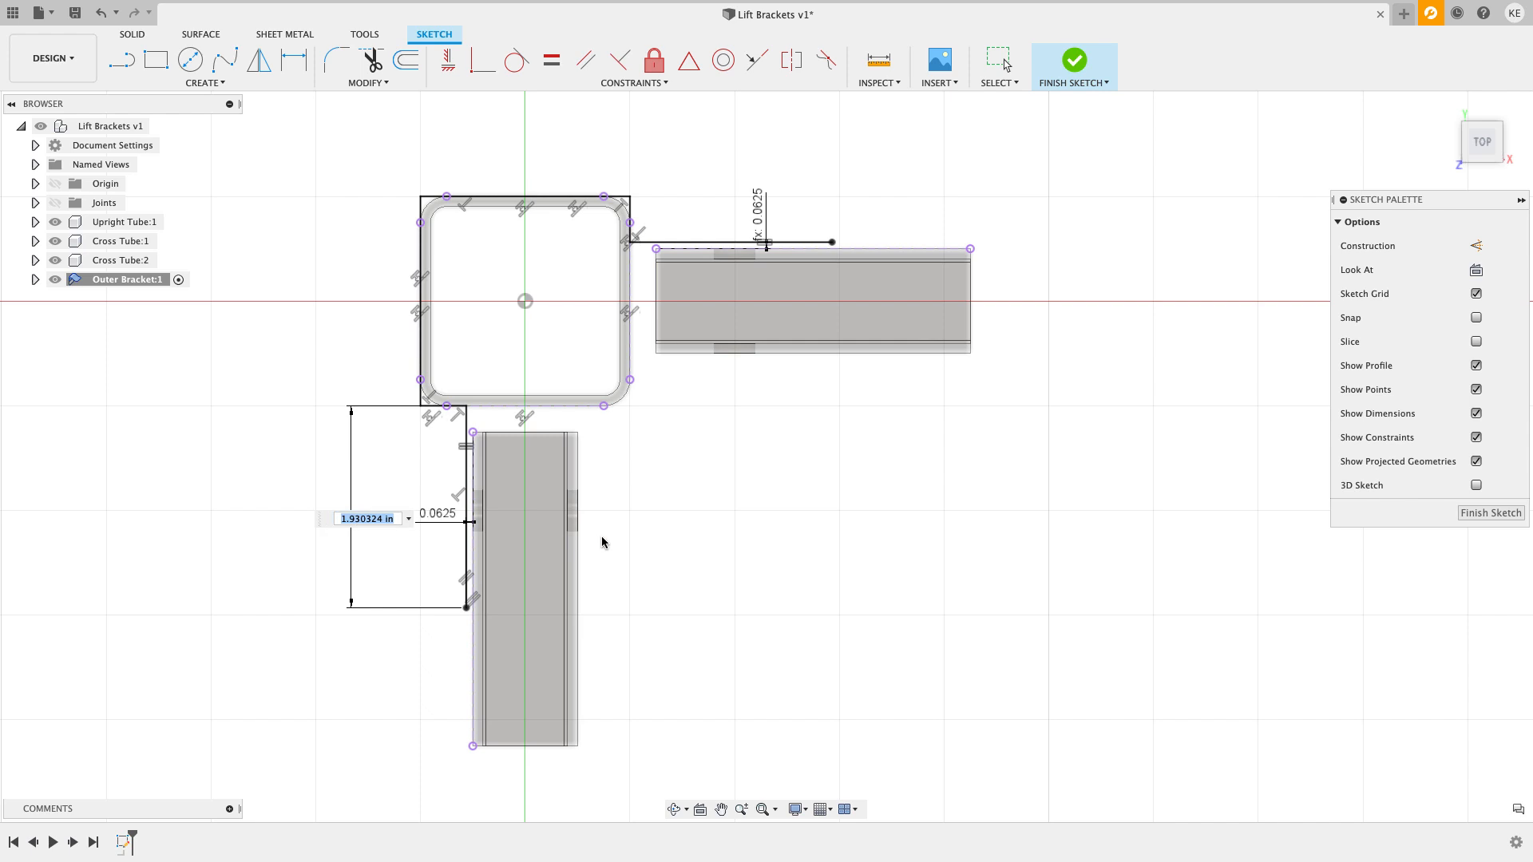
type("1.5")
key("Return")
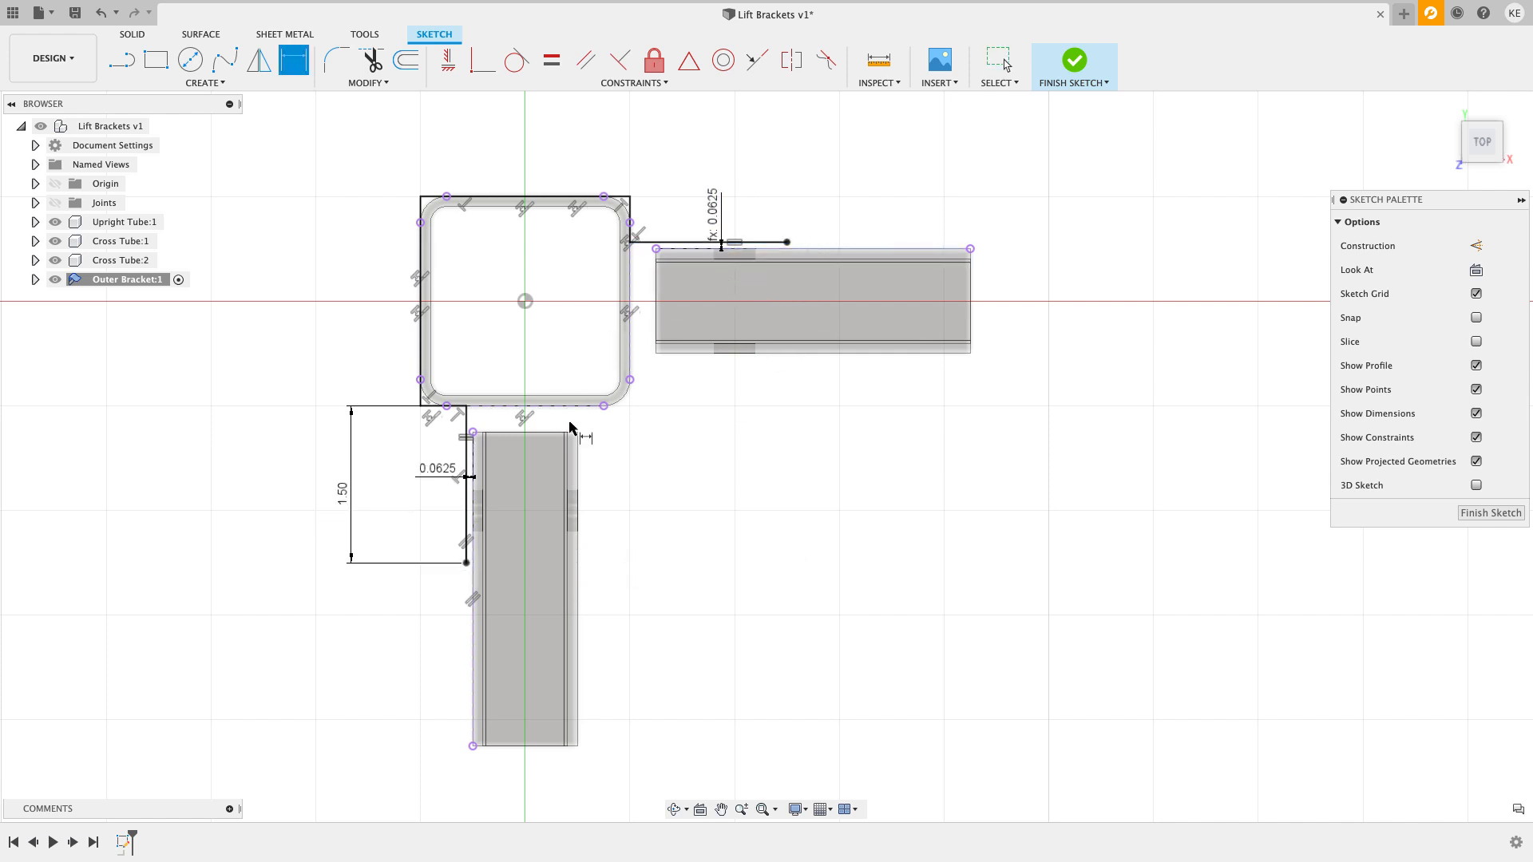
key("Escape")
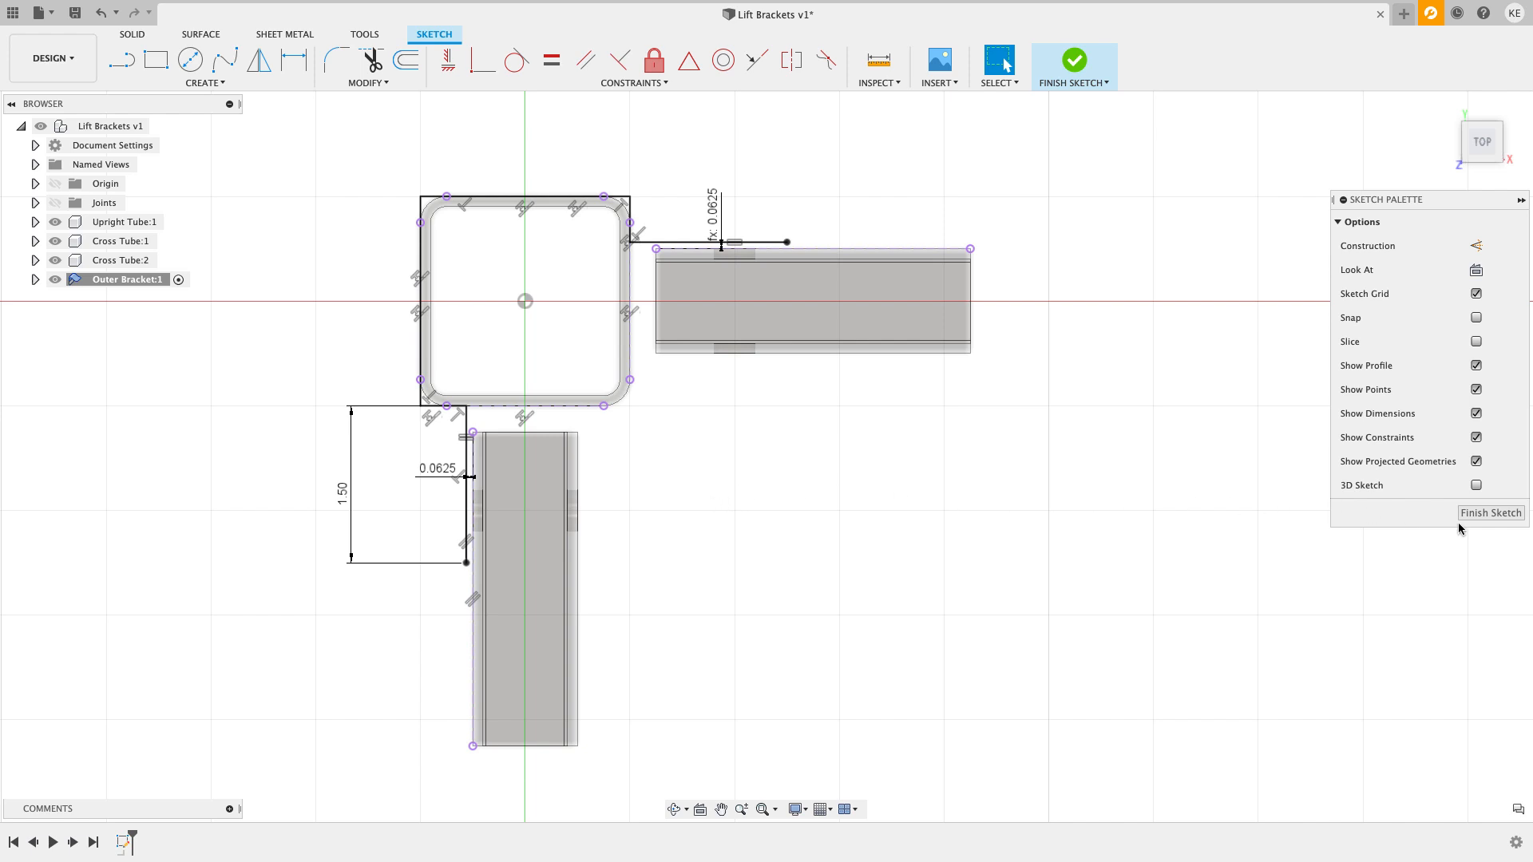
left_click(1491, 512)
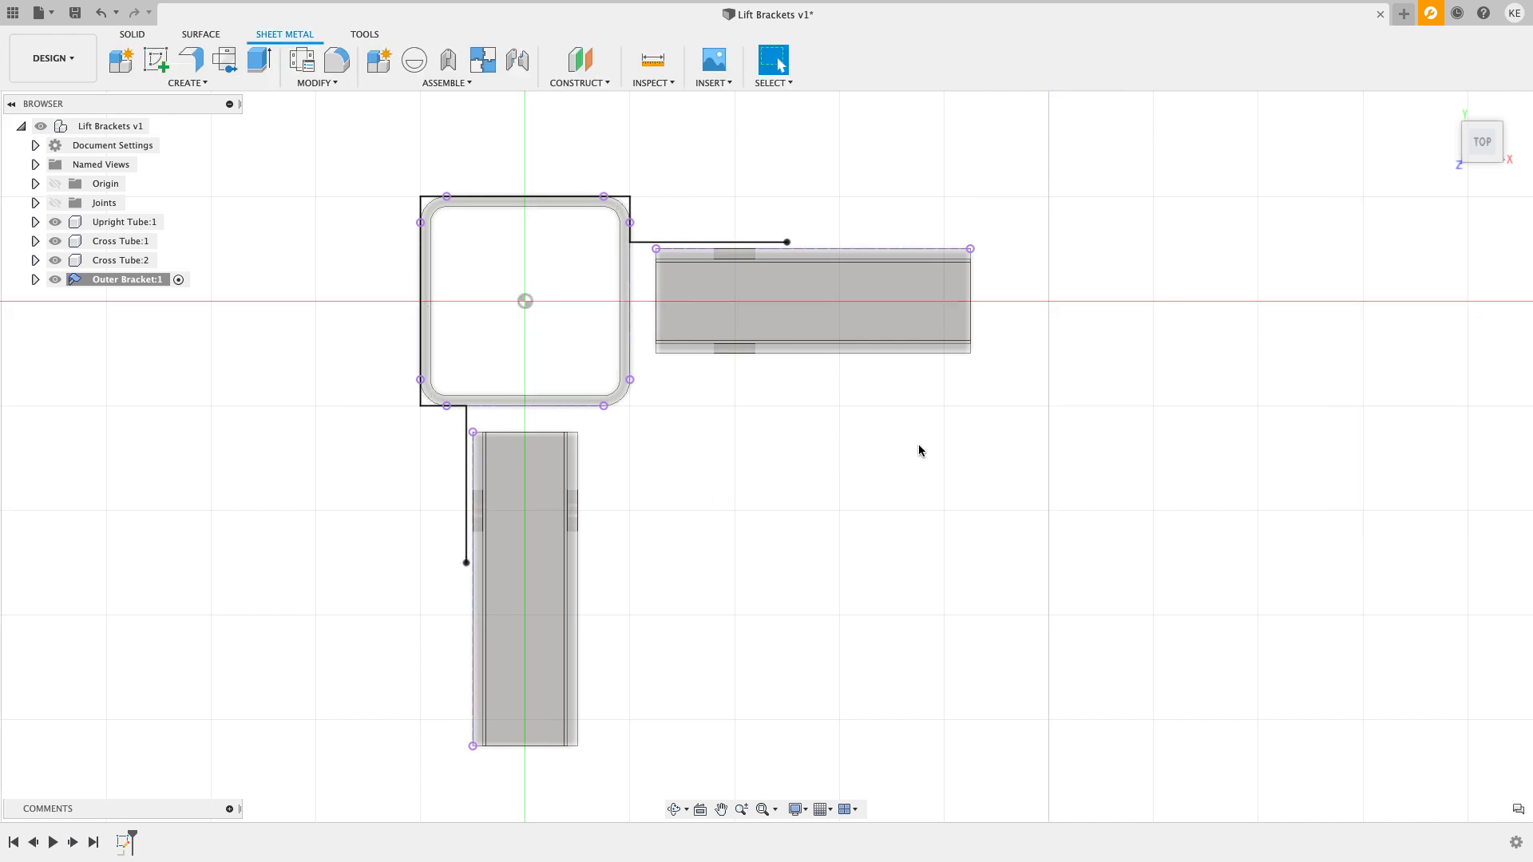
Step: Start a sheet metal flange from the chained bracket profile, pulled up to about 0.80 in
left_click(191, 60)
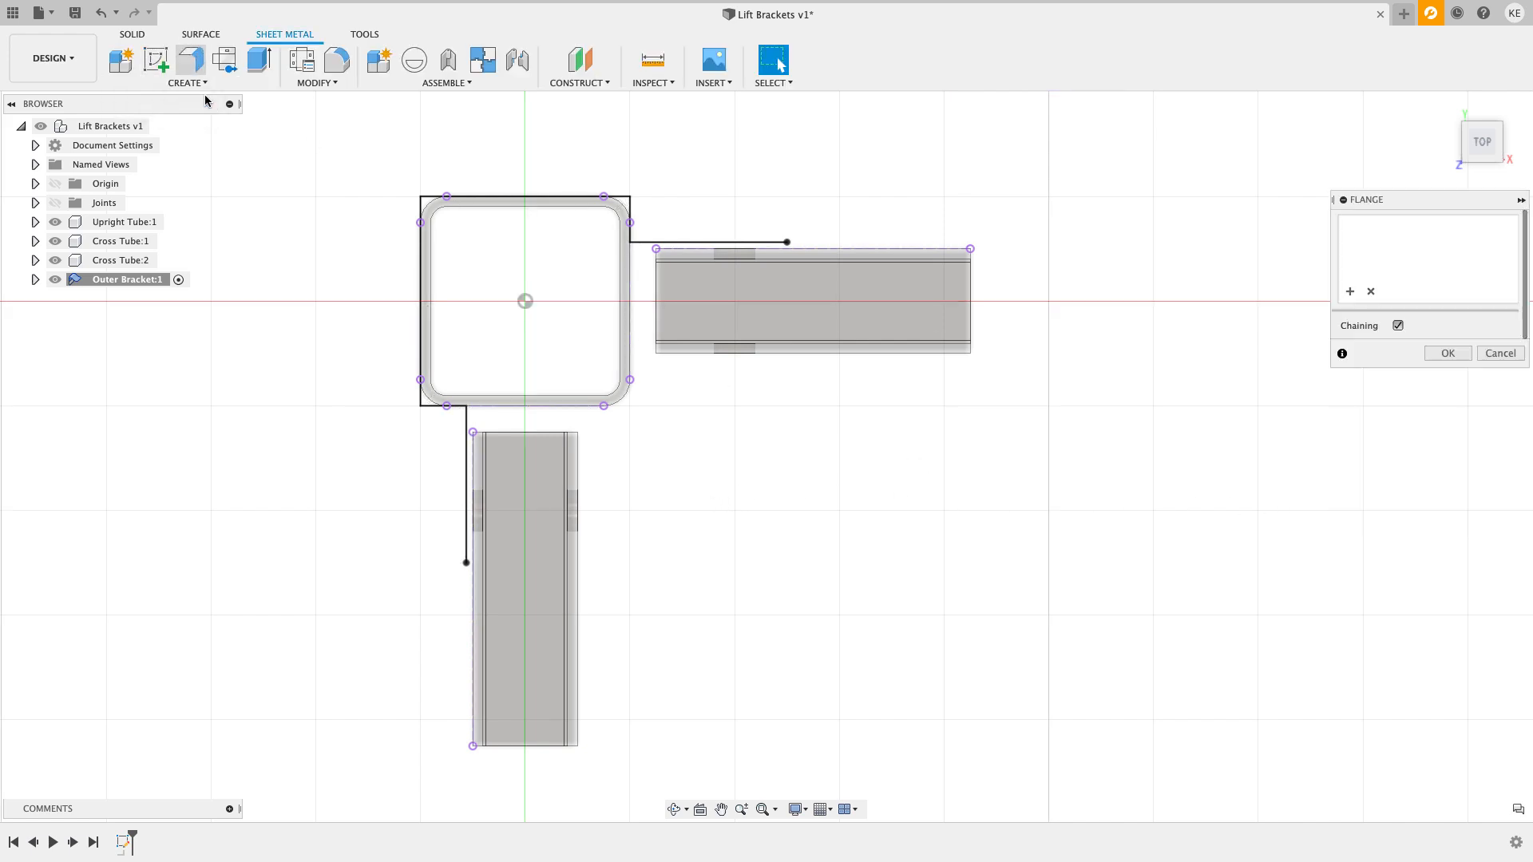
left_click(431, 407)
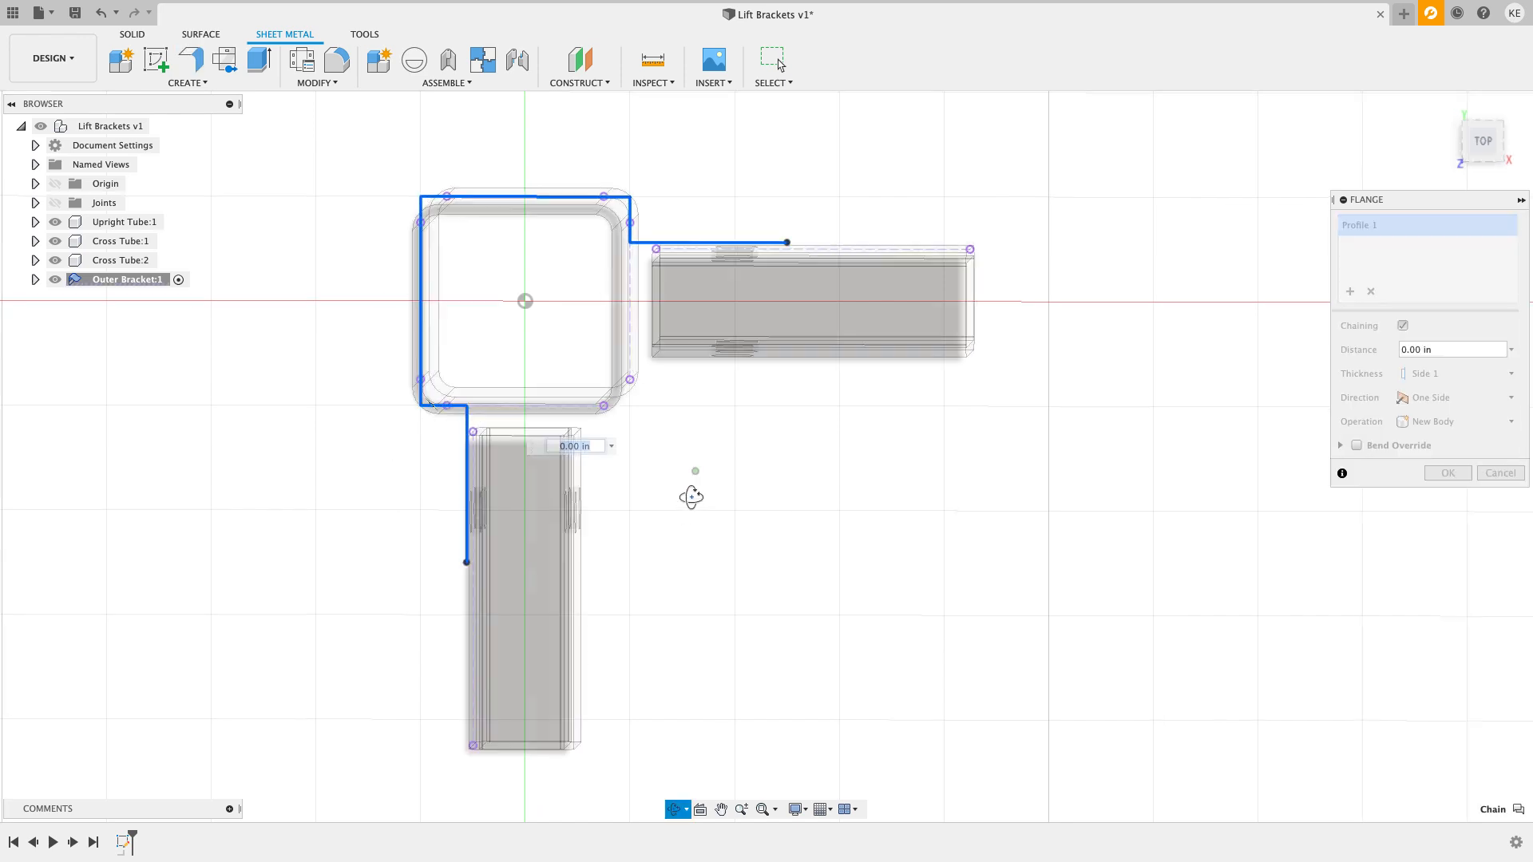
left_click_drag(440, 395, 438, 336)
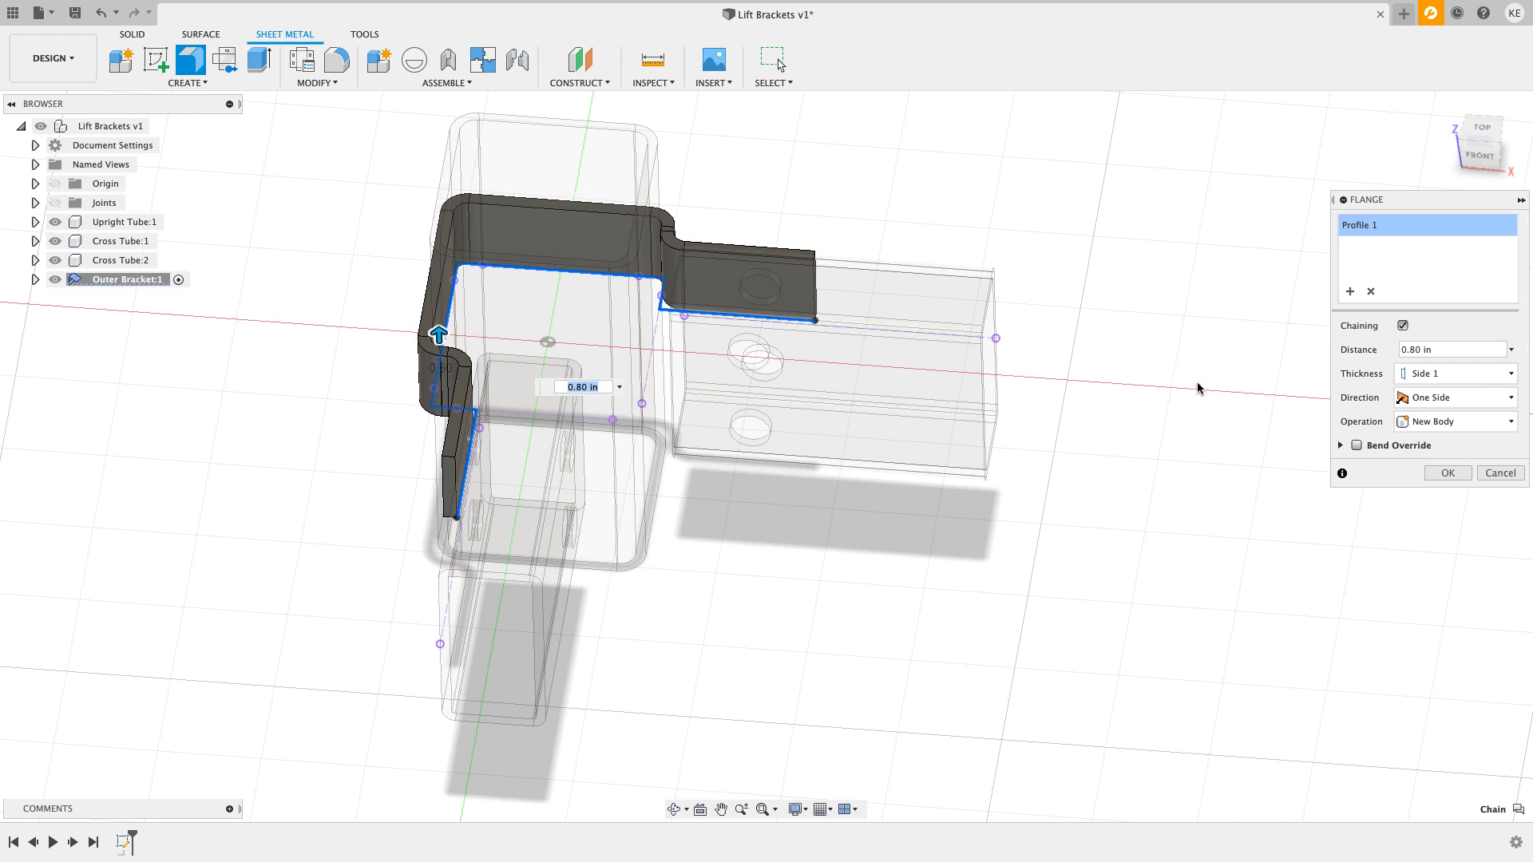
left_click(1481, 127)
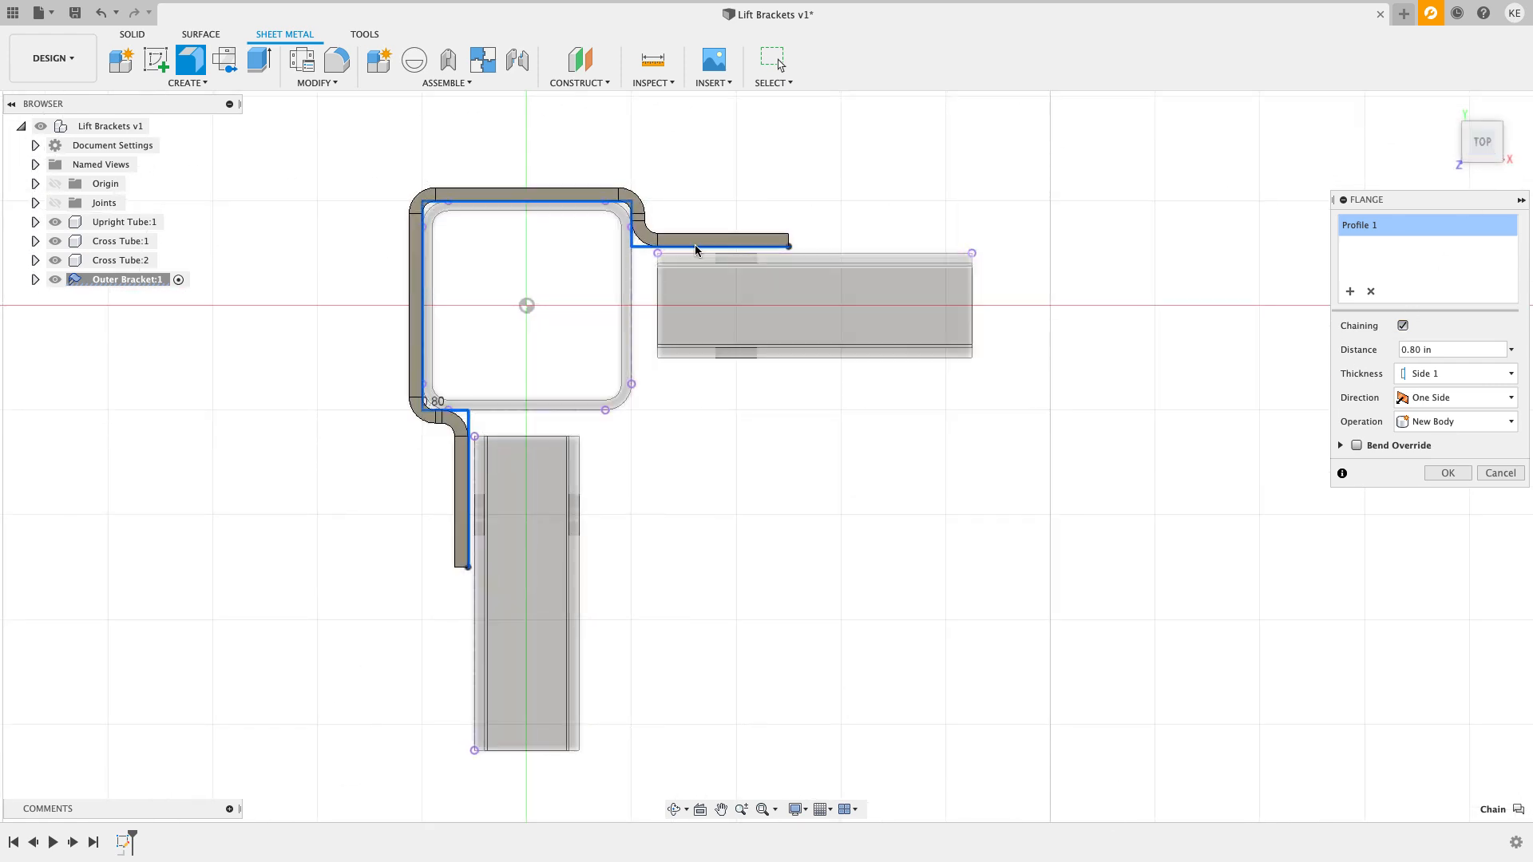
scroll(623, 220, "up", 2)
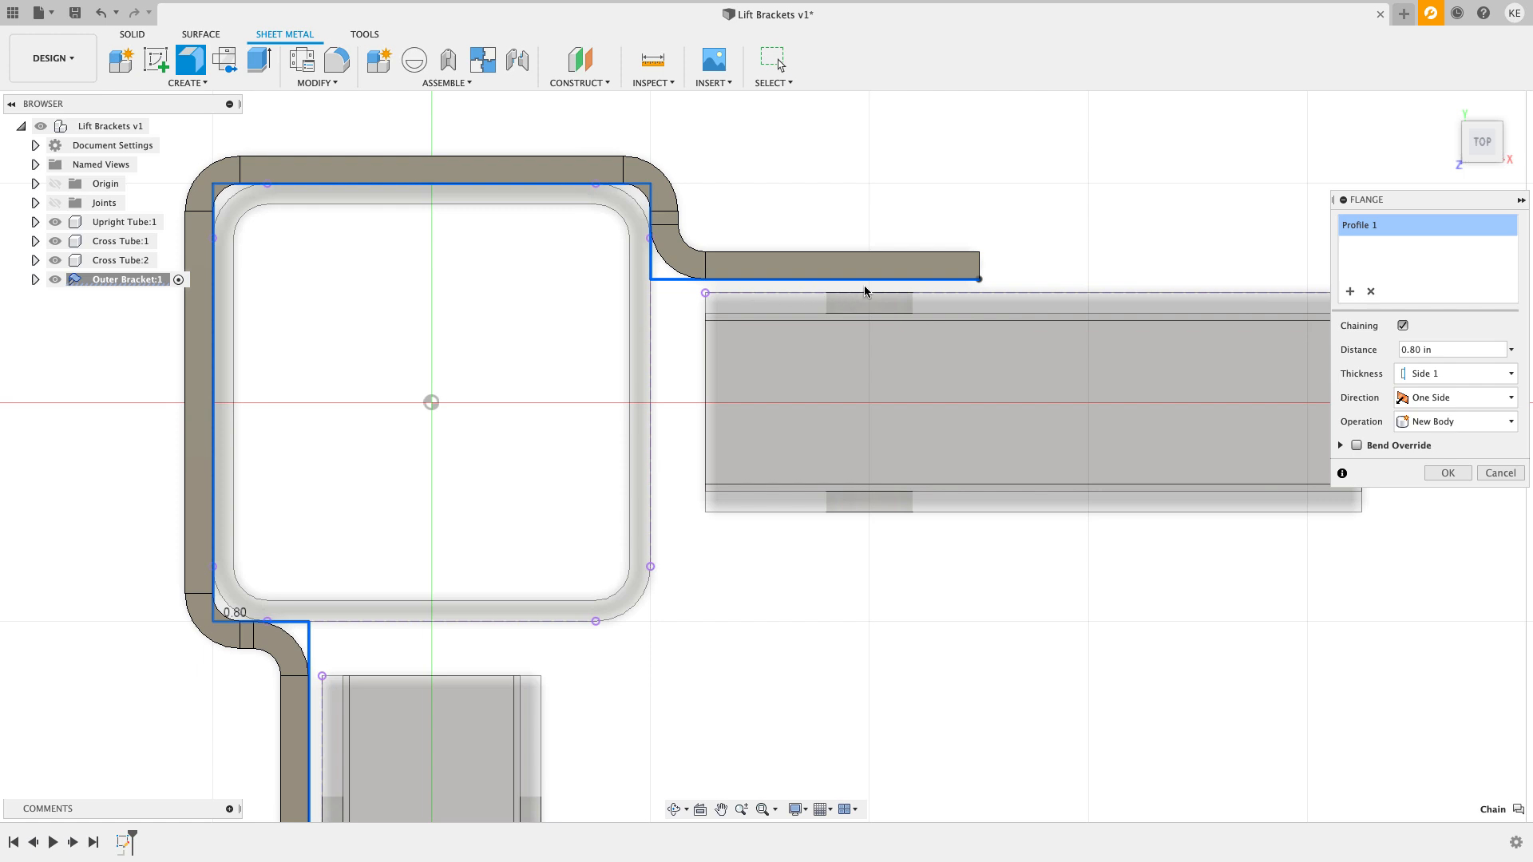
scroll(863, 286, "down", 1)
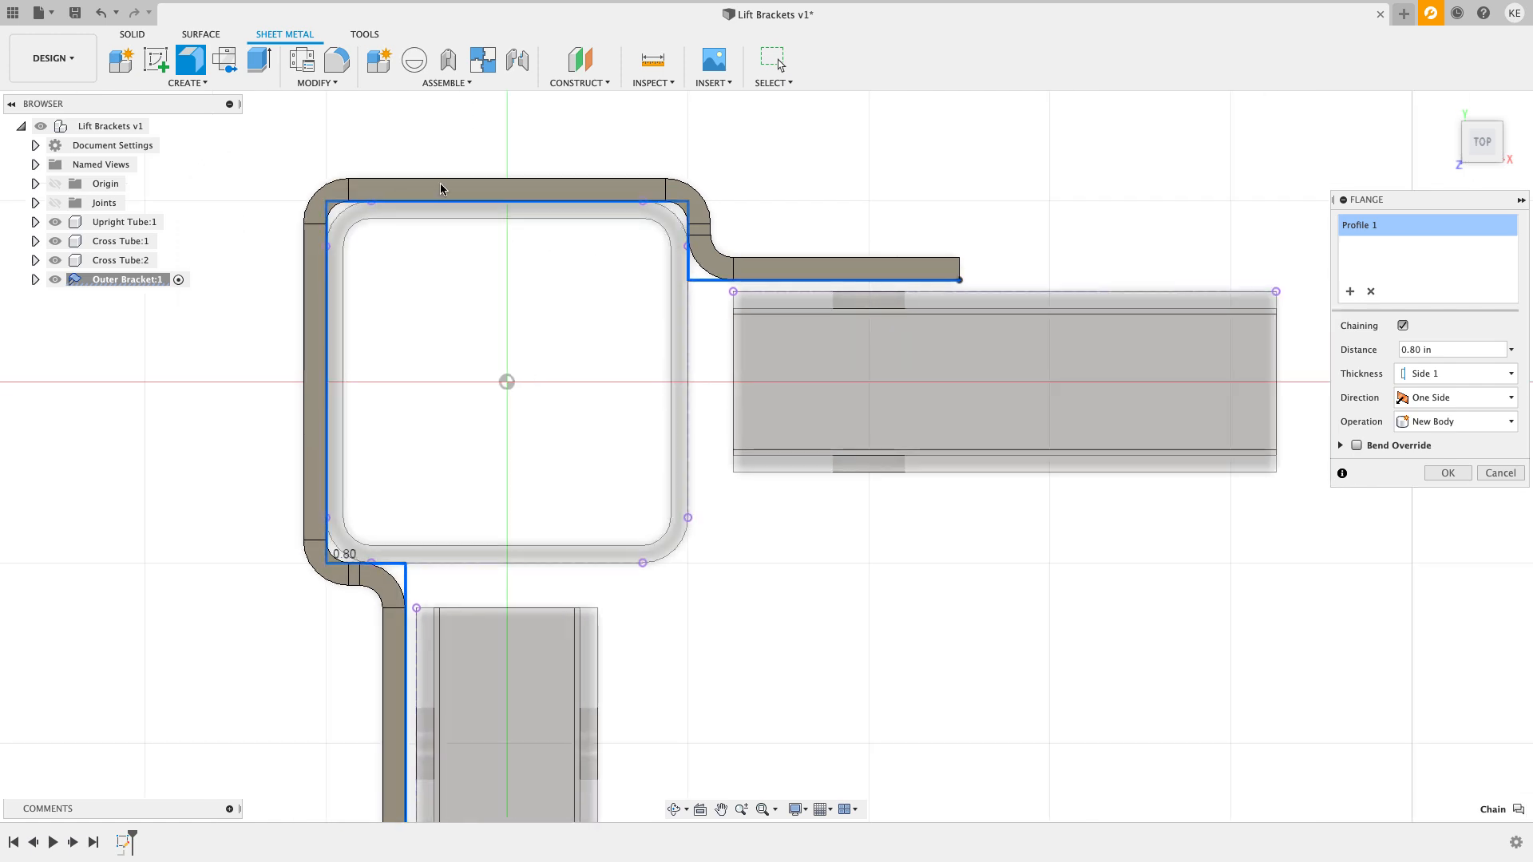
Step: Try the Side 2 and Symmetric thickness options on the flange, returning it to Side 1
left_click(1485, 374)
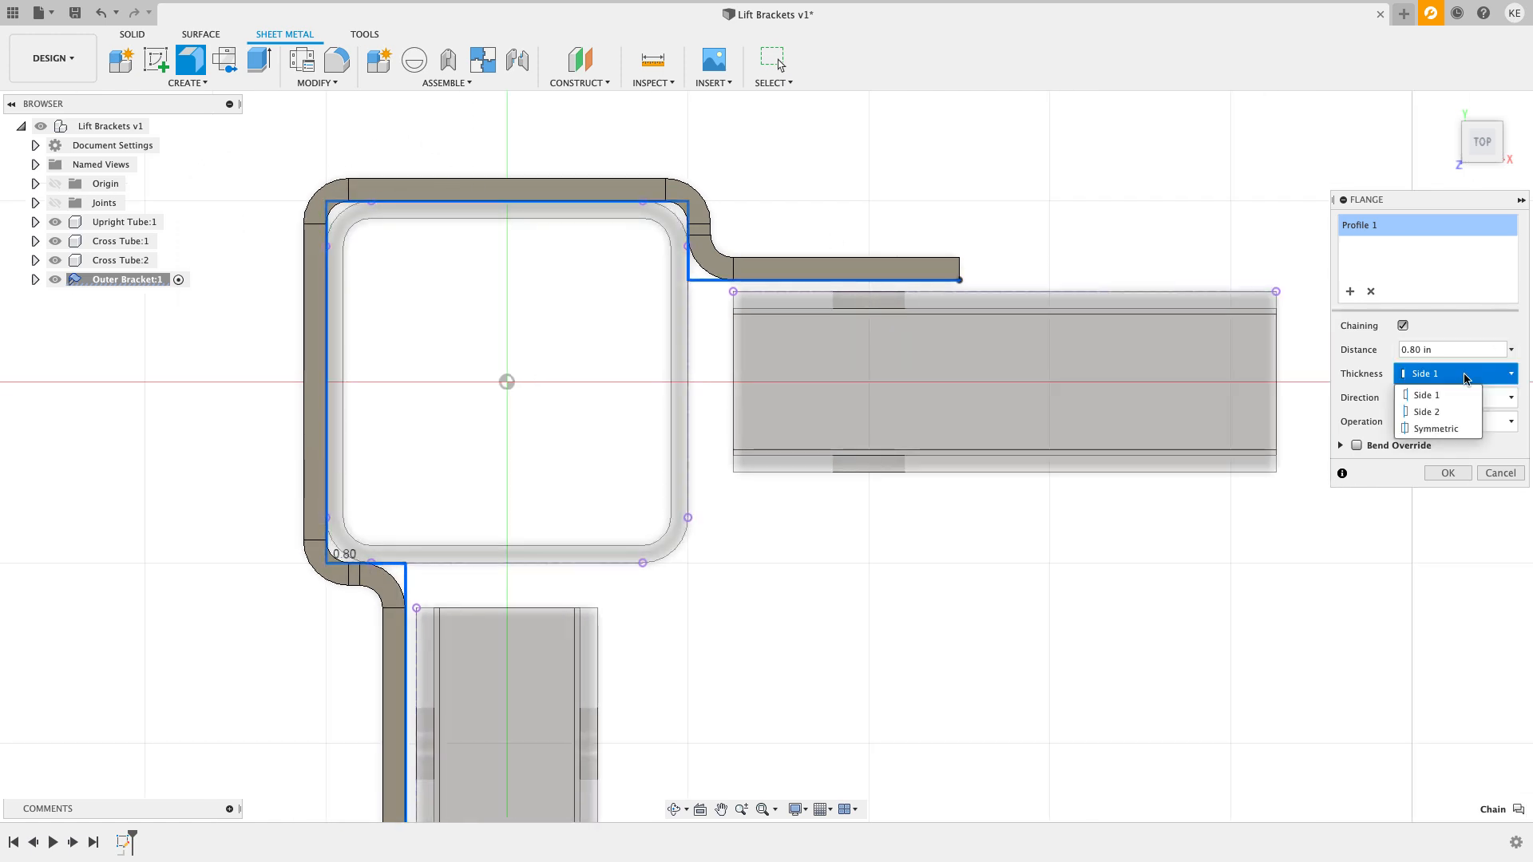
left_click(1449, 412)
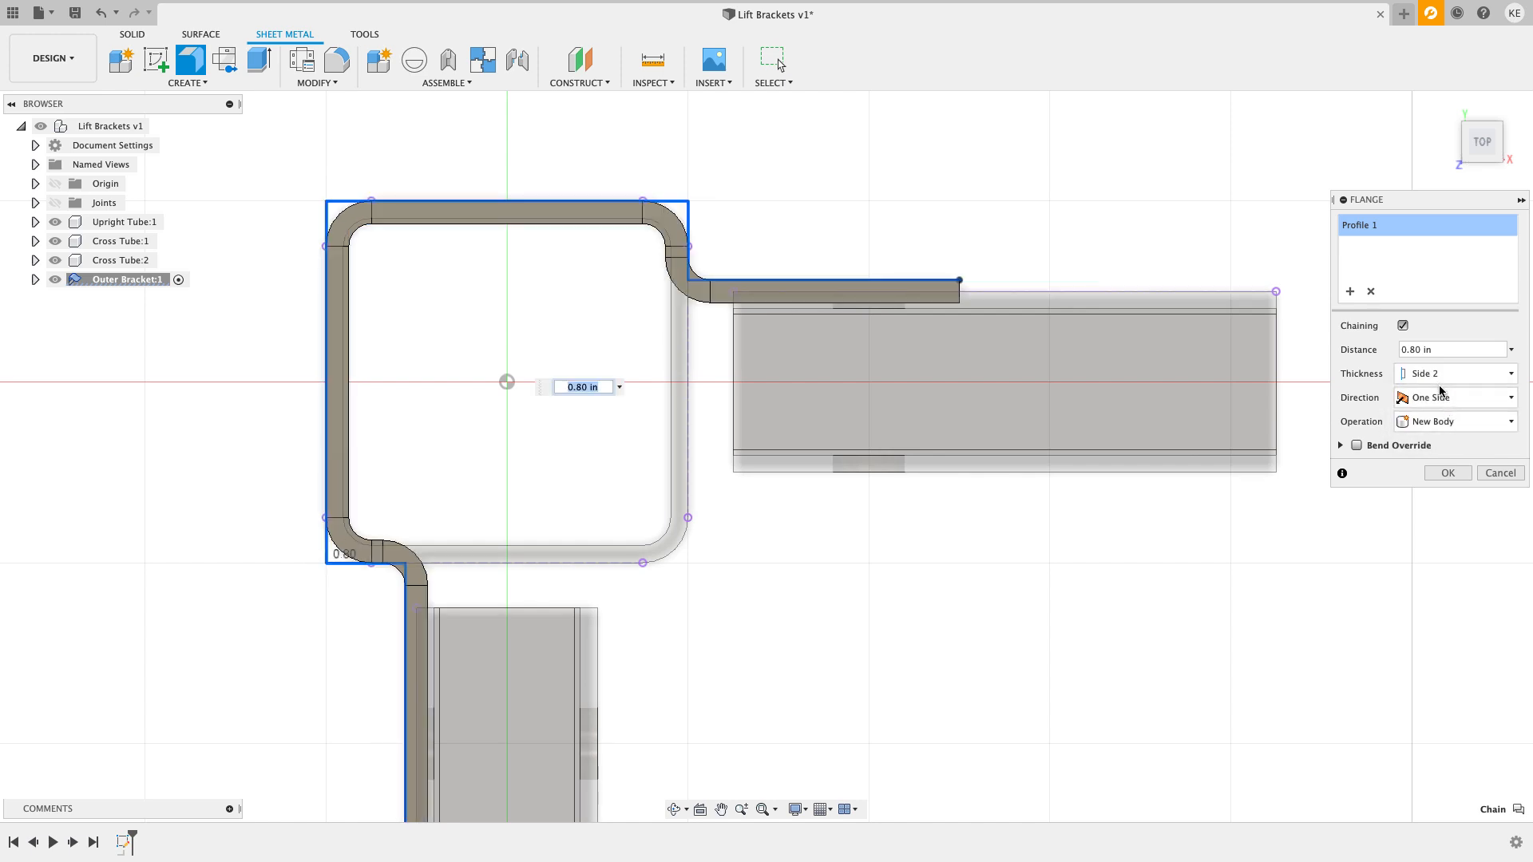
left_click(1443, 375)
left_click(1445, 431)
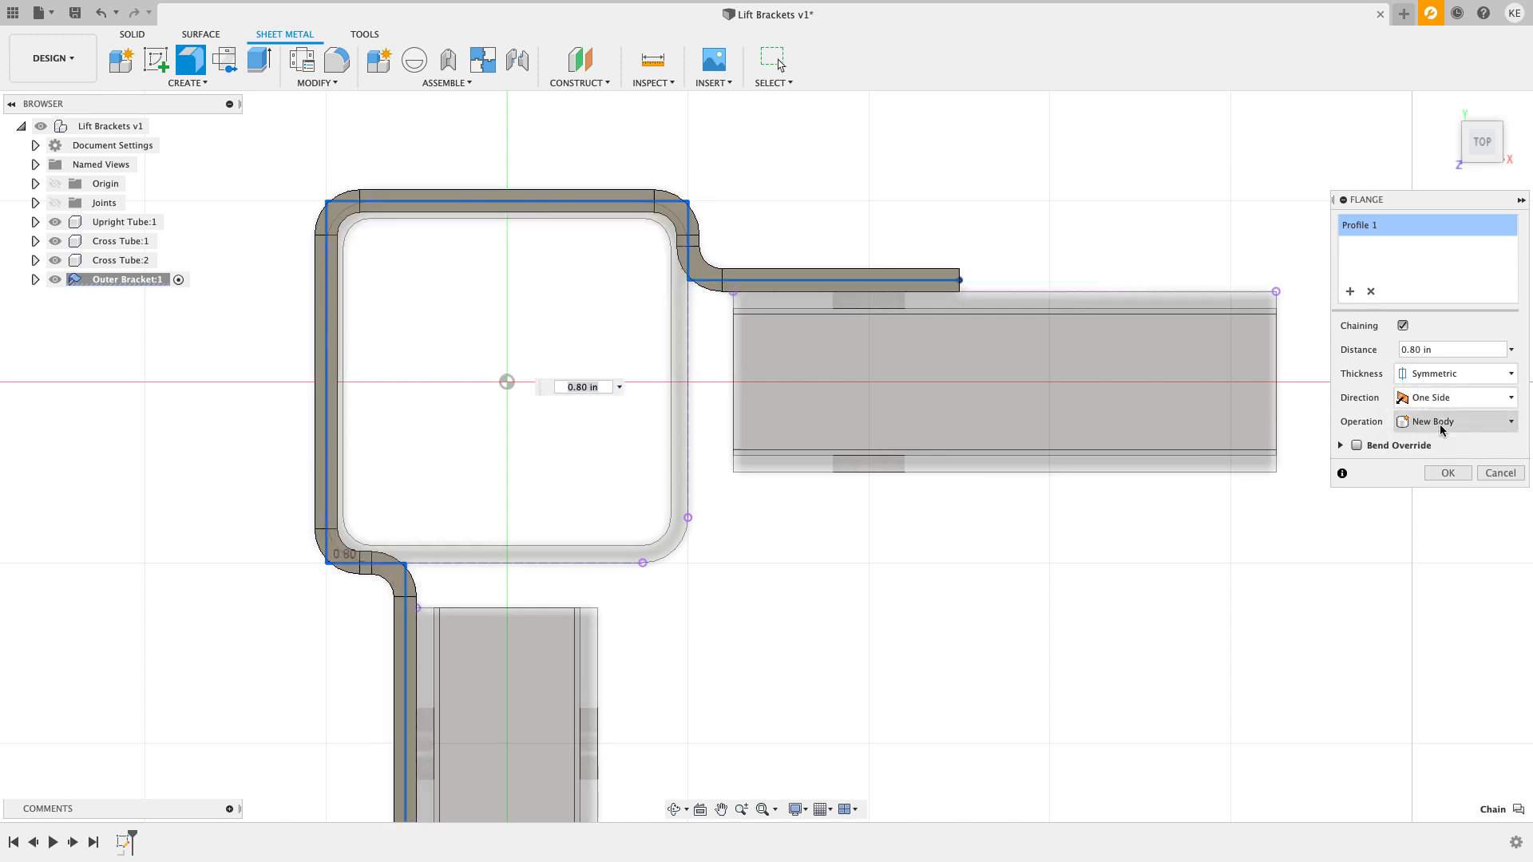
left_click(1426, 386)
left_click(1425, 396)
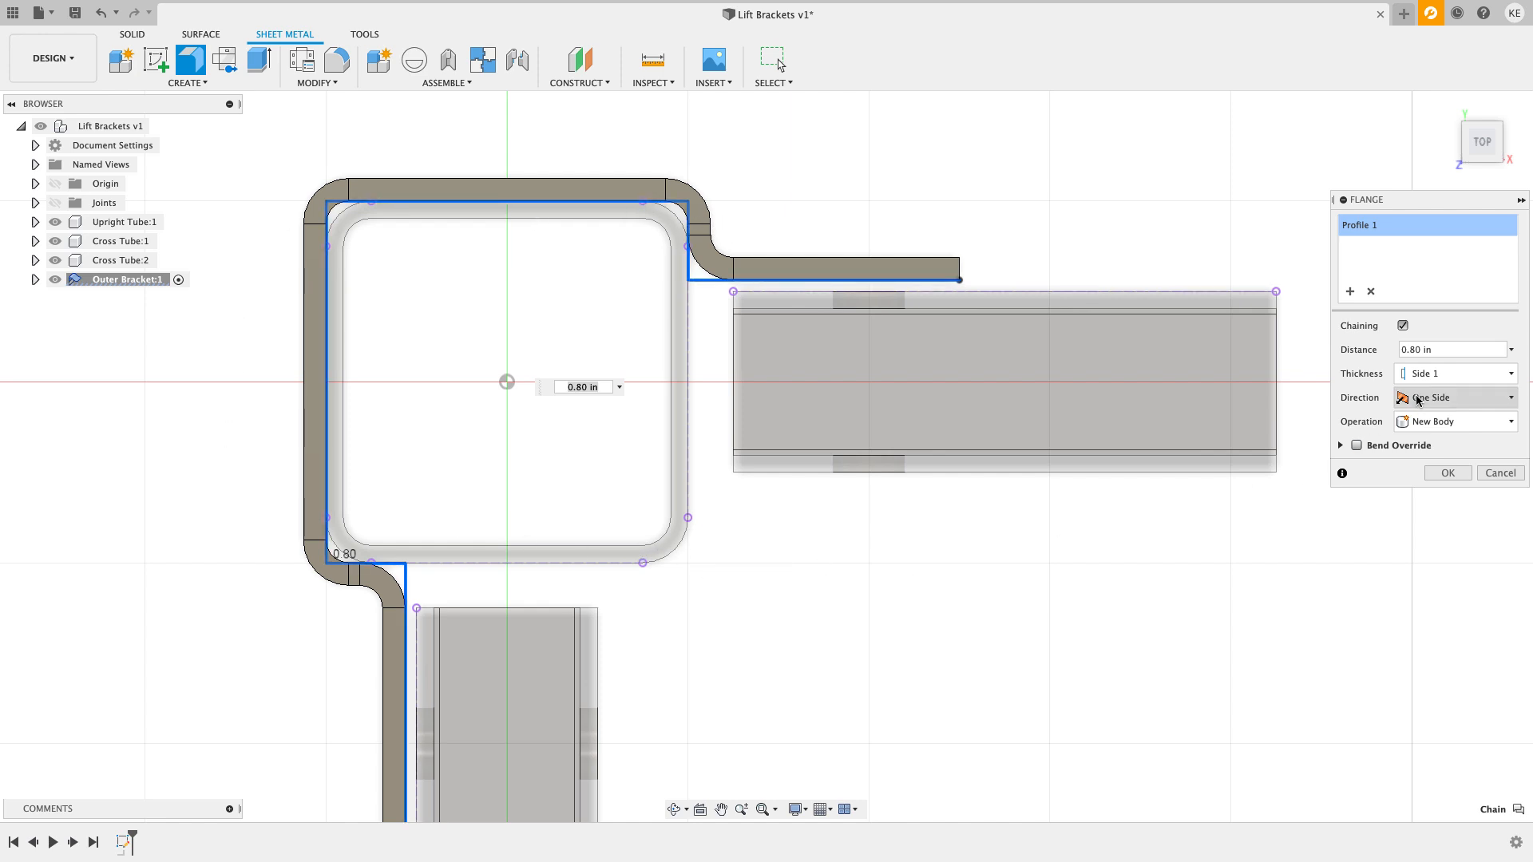
Step: Set the flange's direction to Symmetric with a 1 in distance, and create it as a new body
middle_click_drag(1161, 264, 1102, 281, "shift")
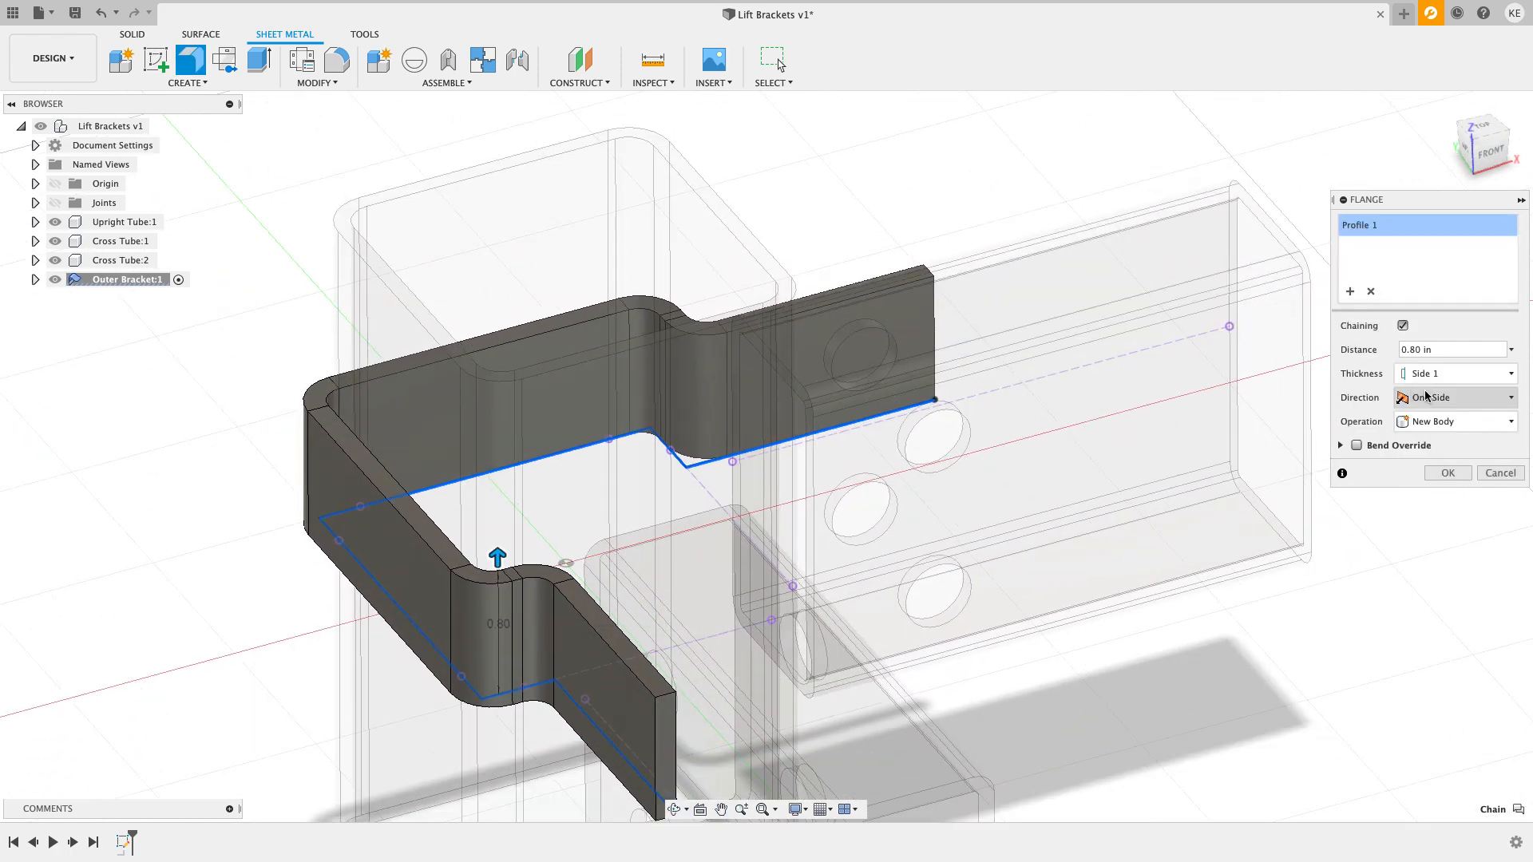
left_click(1471, 399)
left_click(1436, 448)
left_click(1402, 350)
double_click(1402, 352)
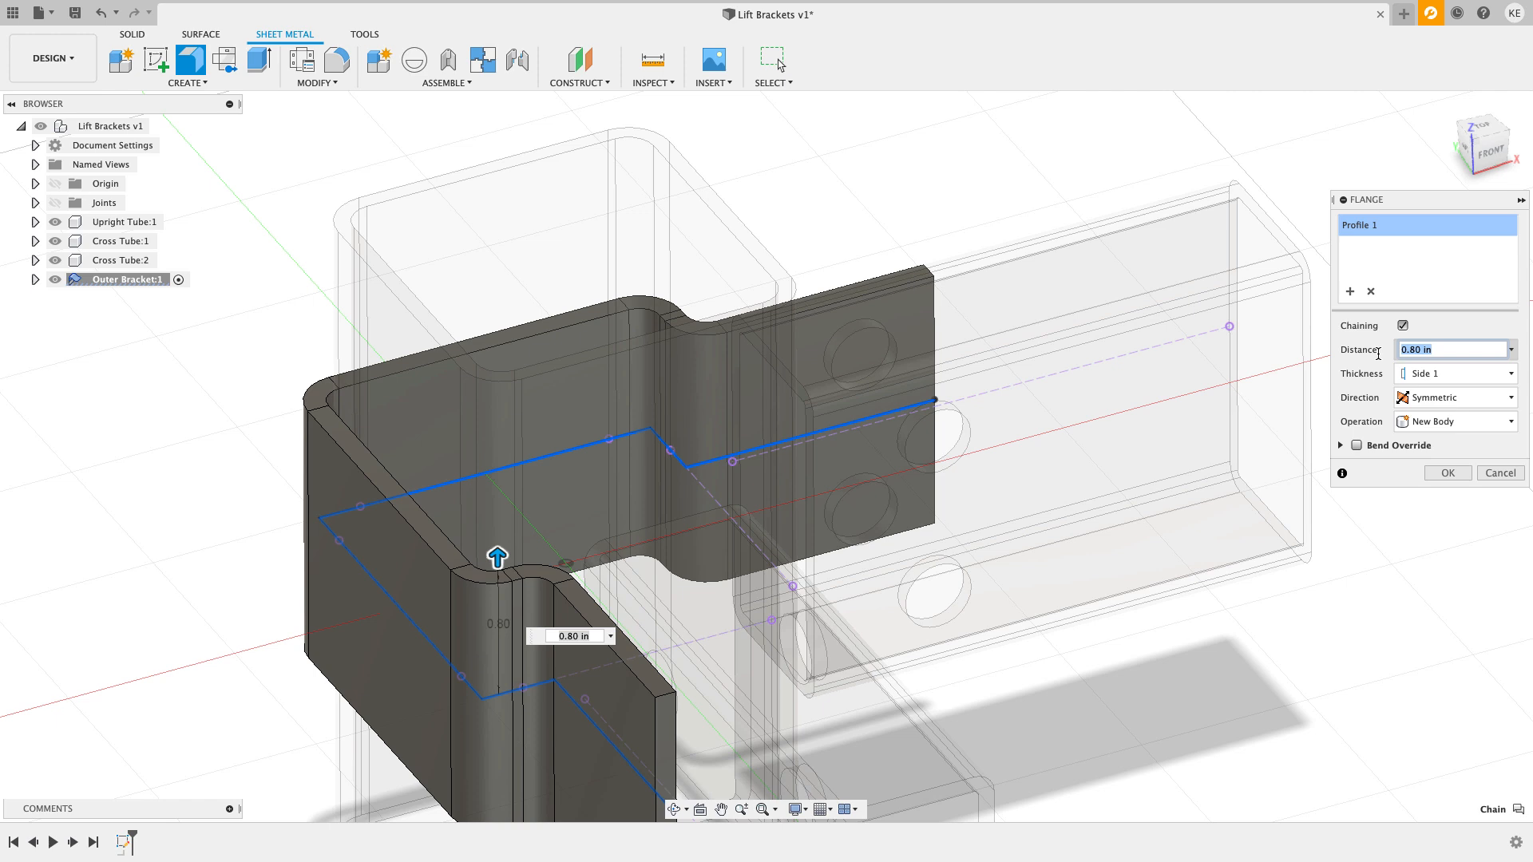
type("1")
middle_click_drag(740, 465, 712, 378)
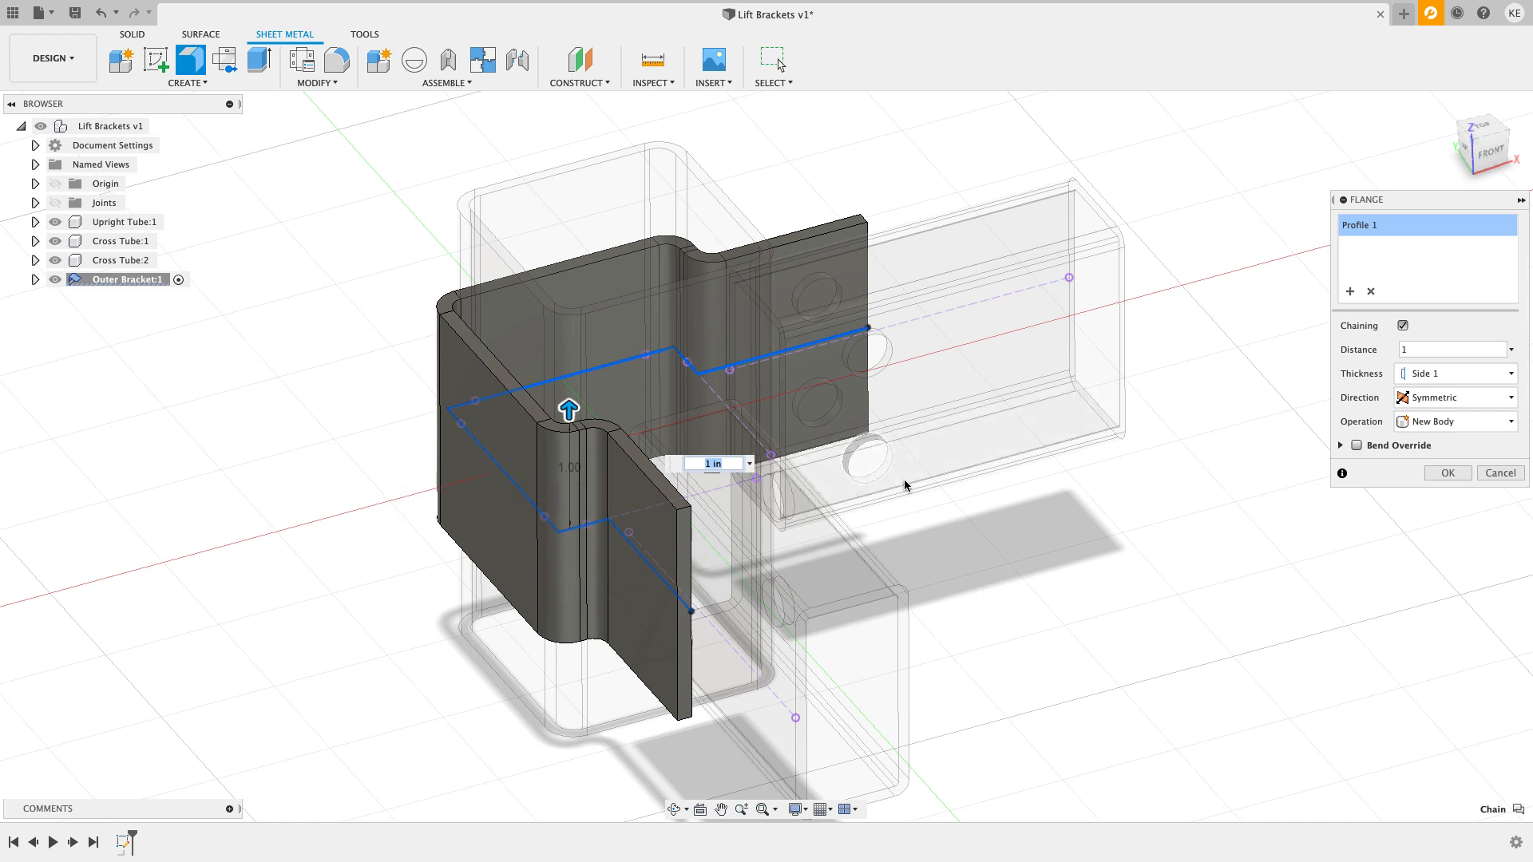
left_click(1448, 473)
Step: Start a sketch on the bracket leg's face against Cross Tube:1 and project that tube's two near-side hole edges into it
middle_click_drag(1112, 626, 589, 367, "shift")
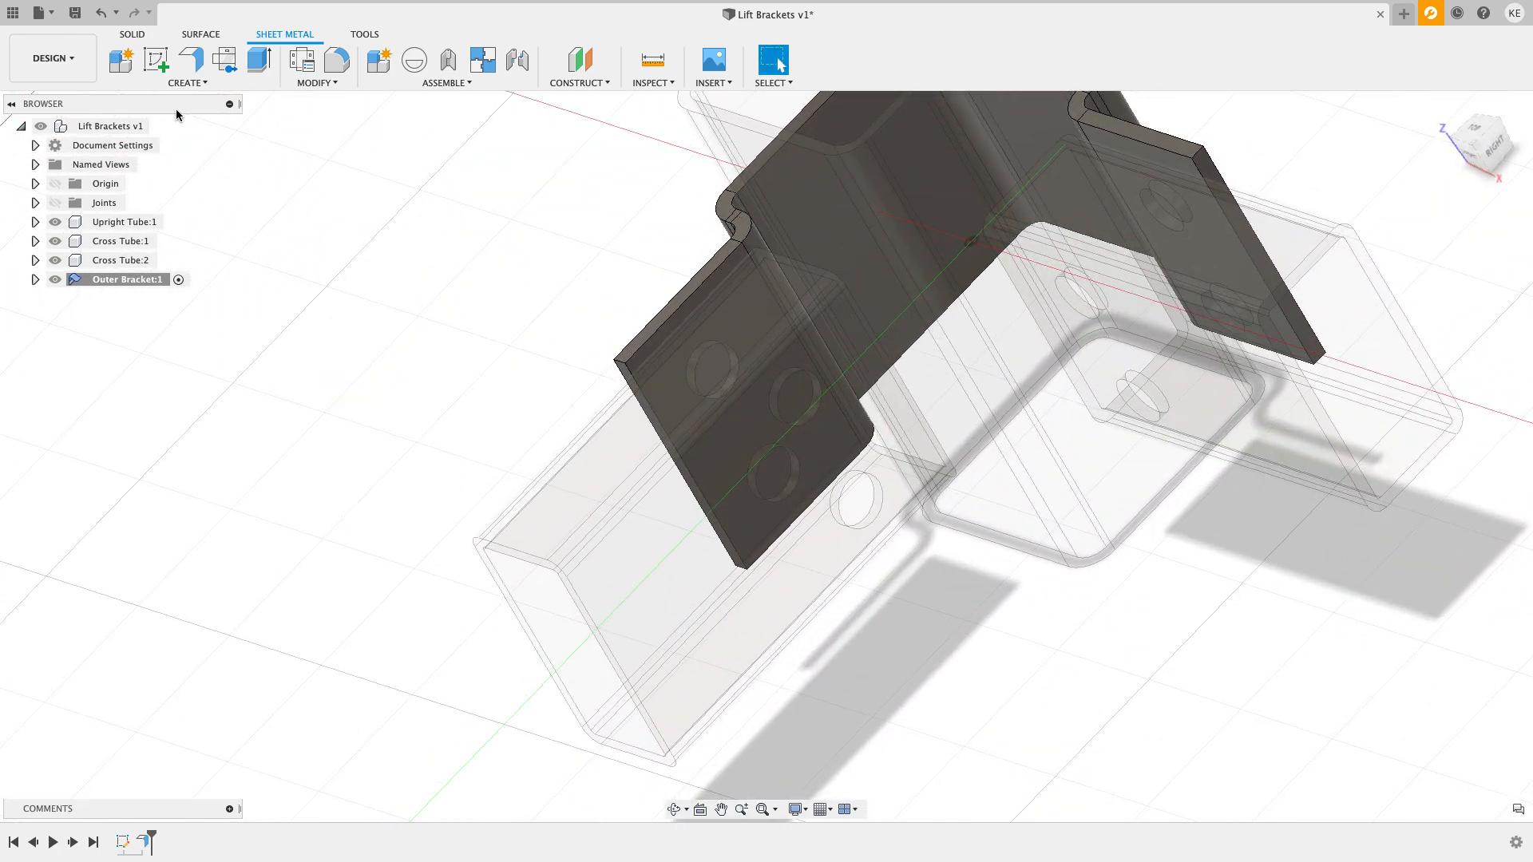
left_click(156, 59)
left_click(685, 313)
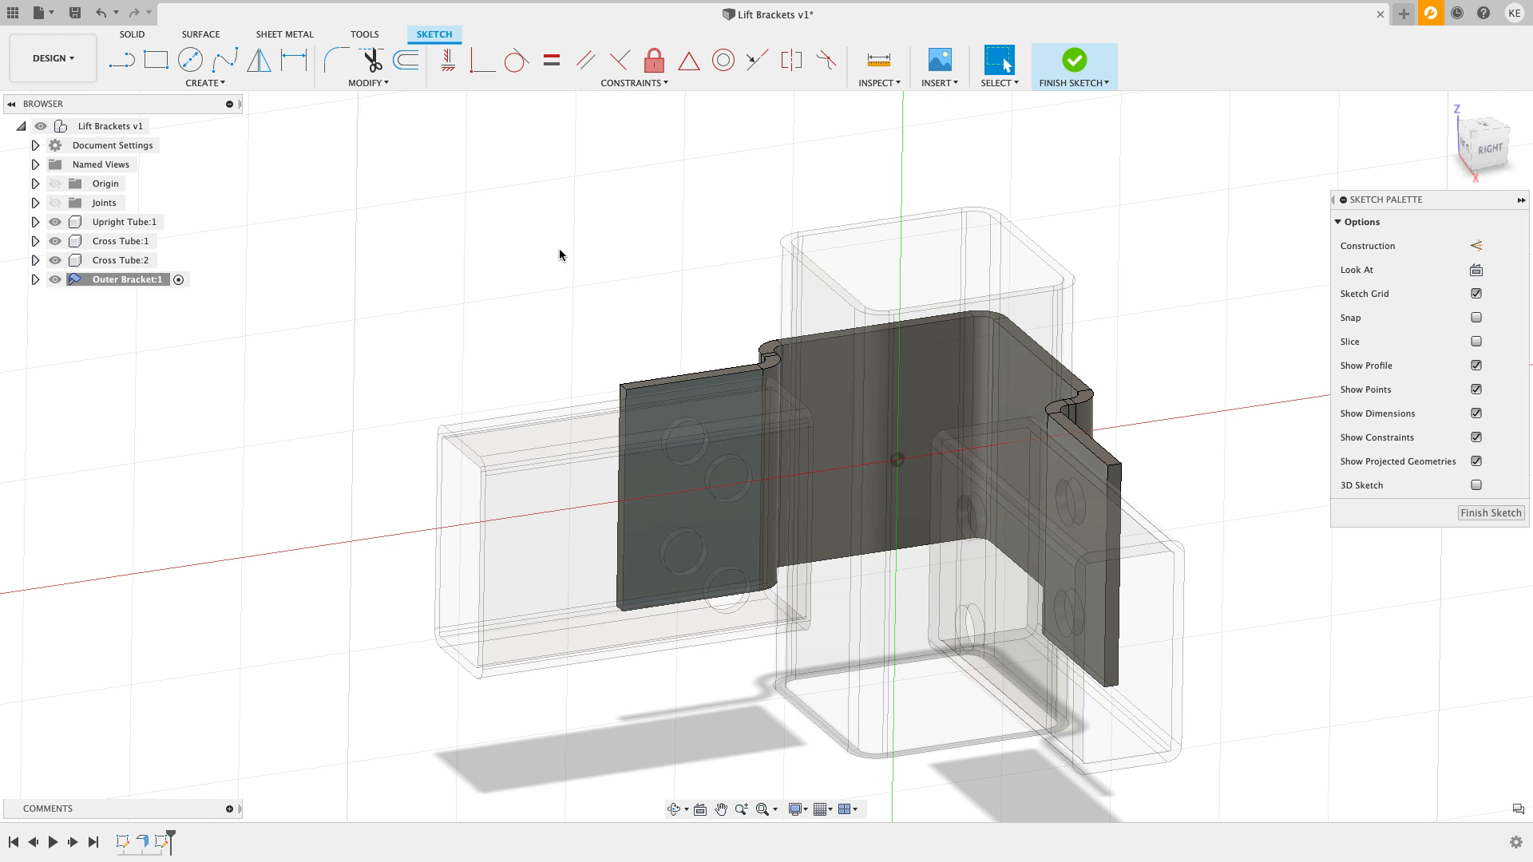
key("p")
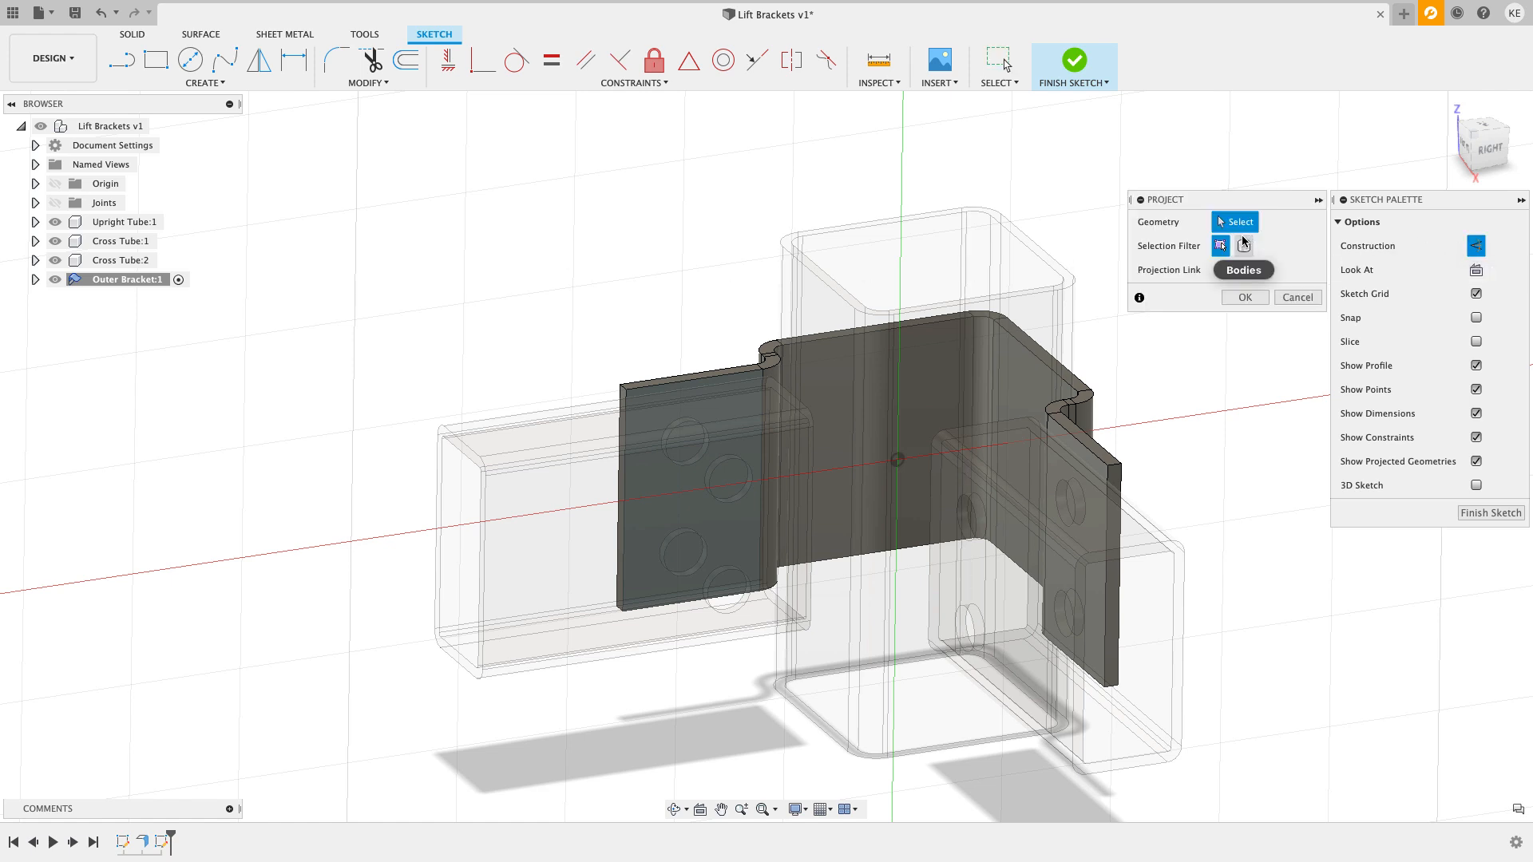
scroll(660, 346, "up", 3)
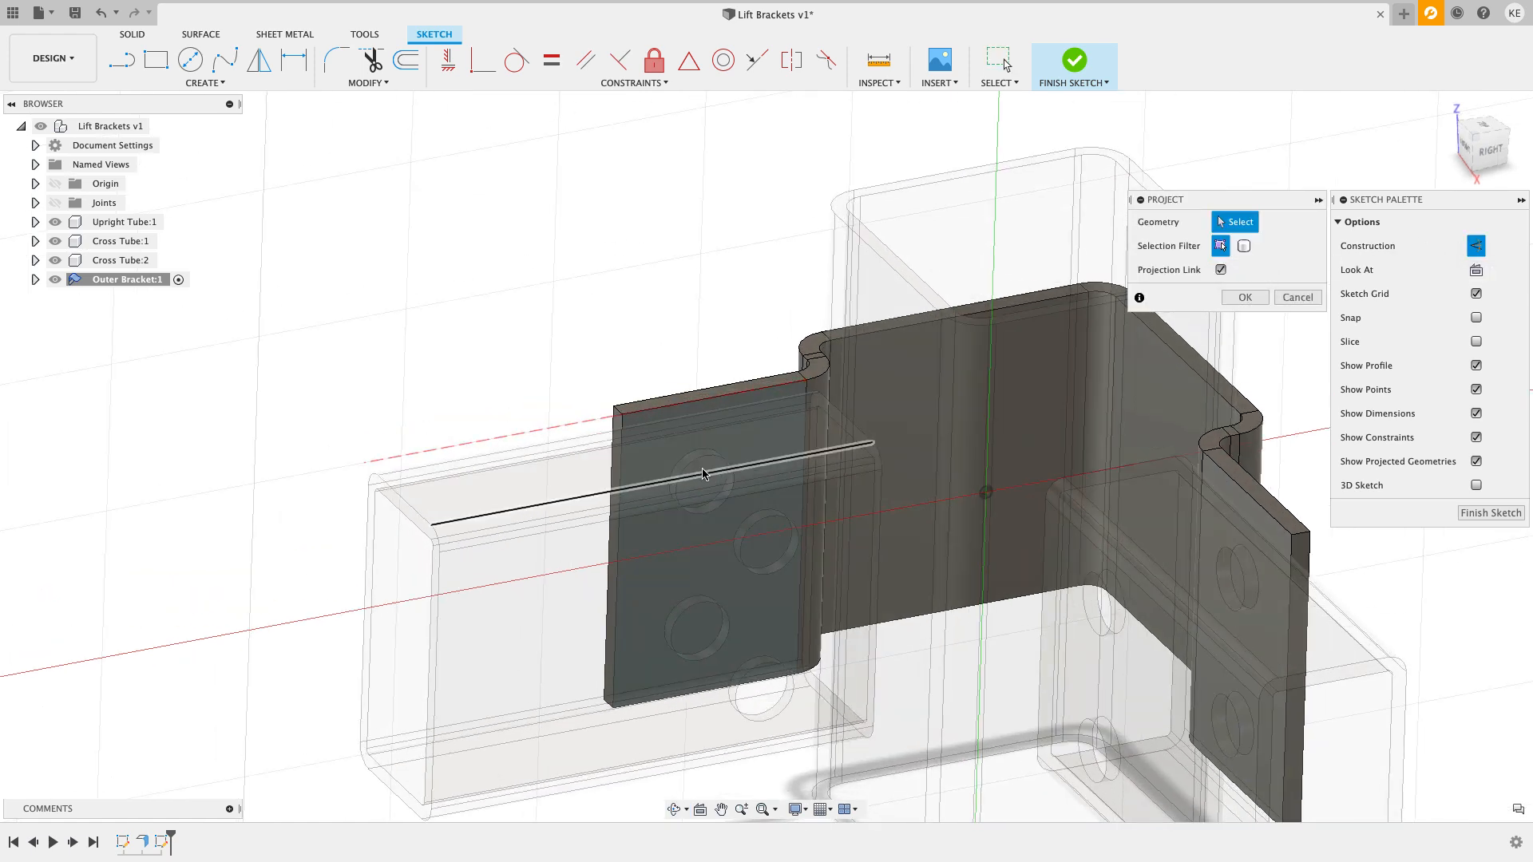
left_click(756, 515)
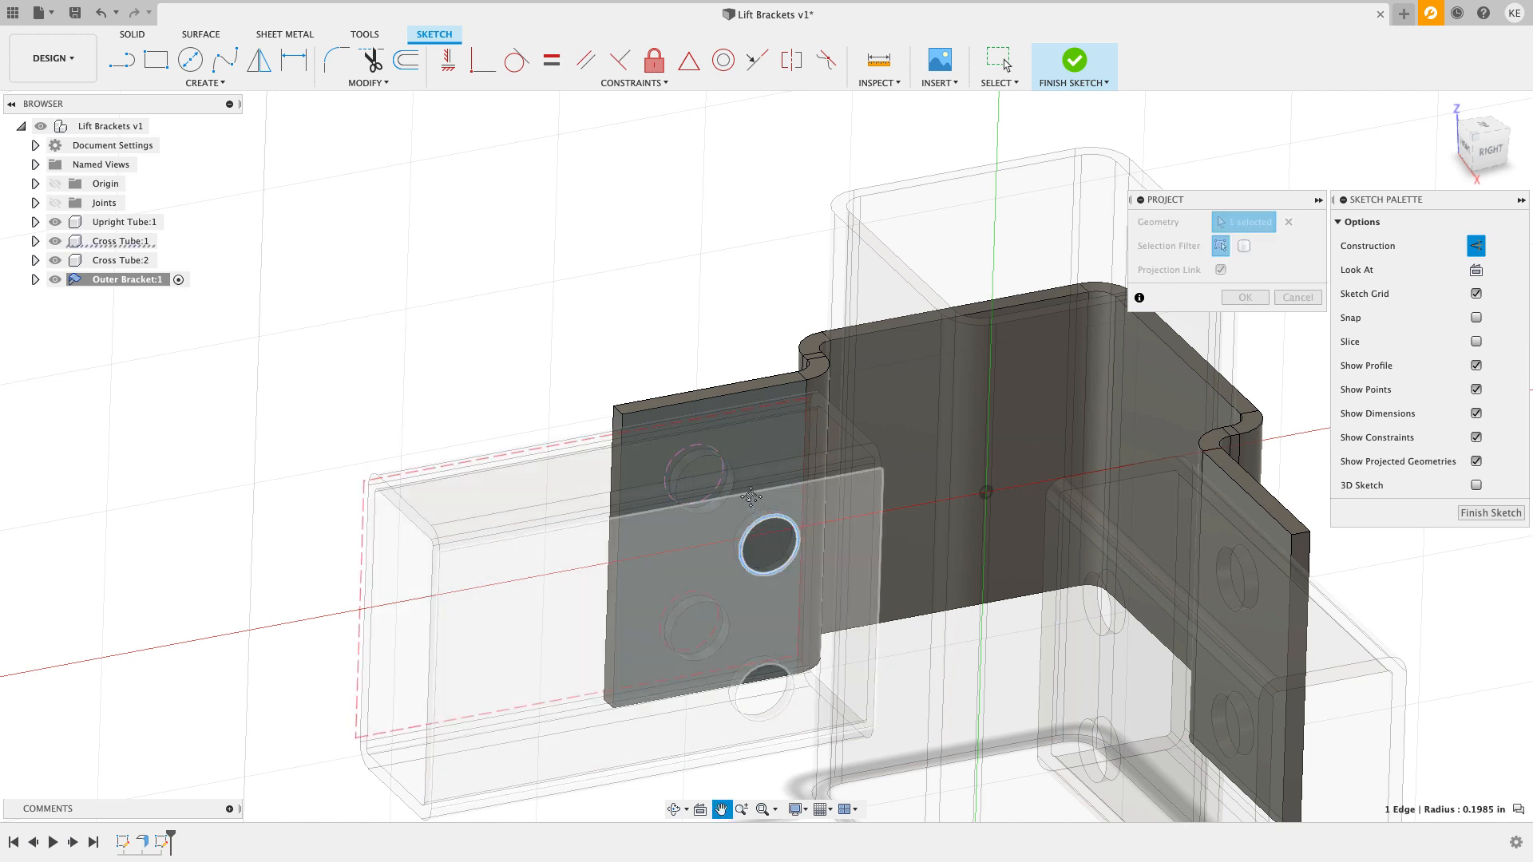
middle_click_drag(754, 504, 714, 384)
left_click(722, 544)
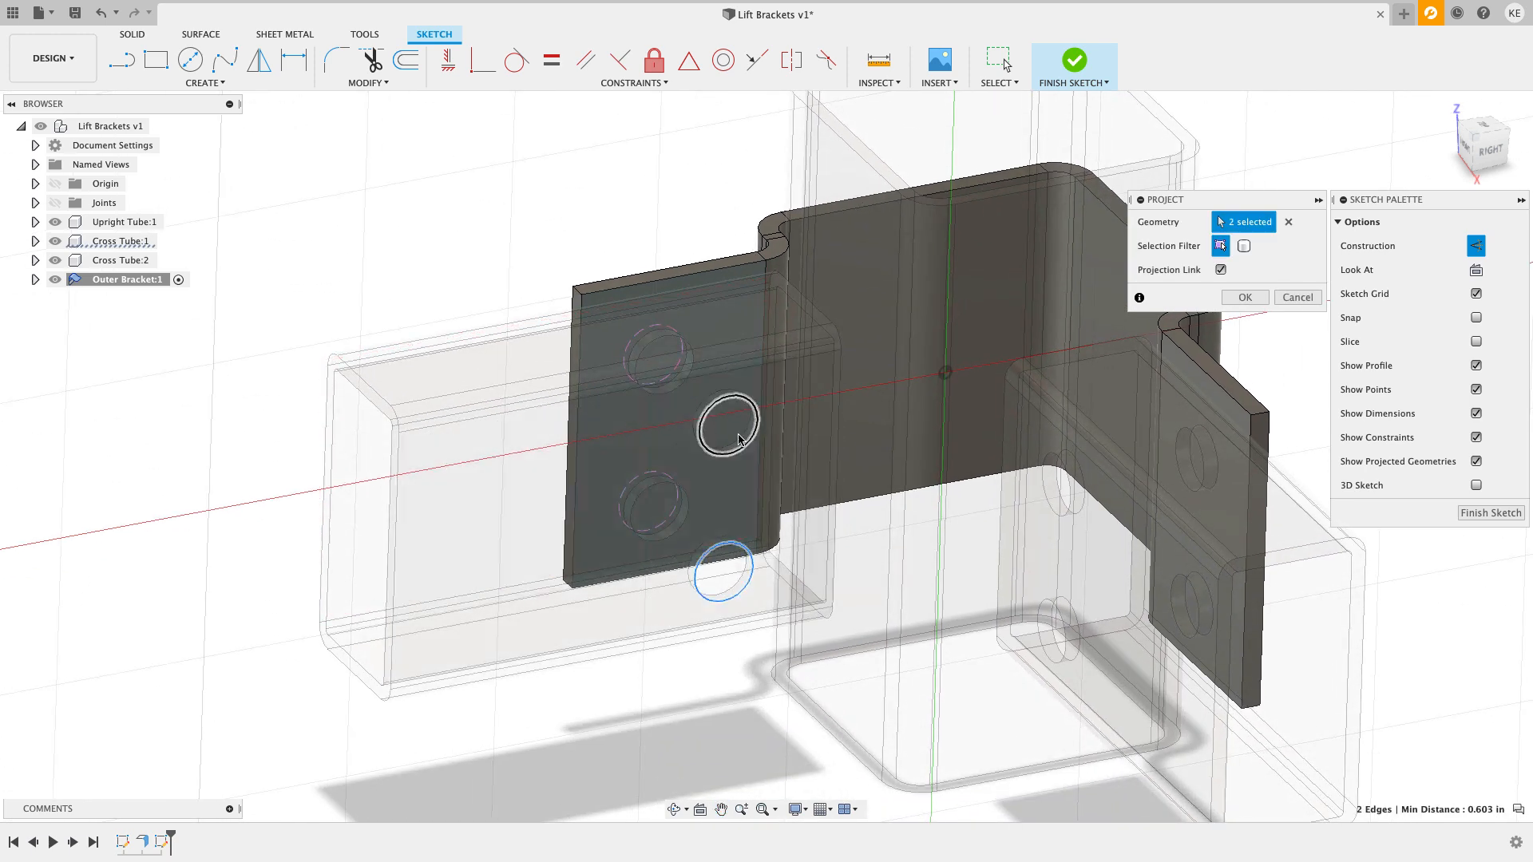
left_click(1243, 298)
scroll(435, 336, "down", 2)
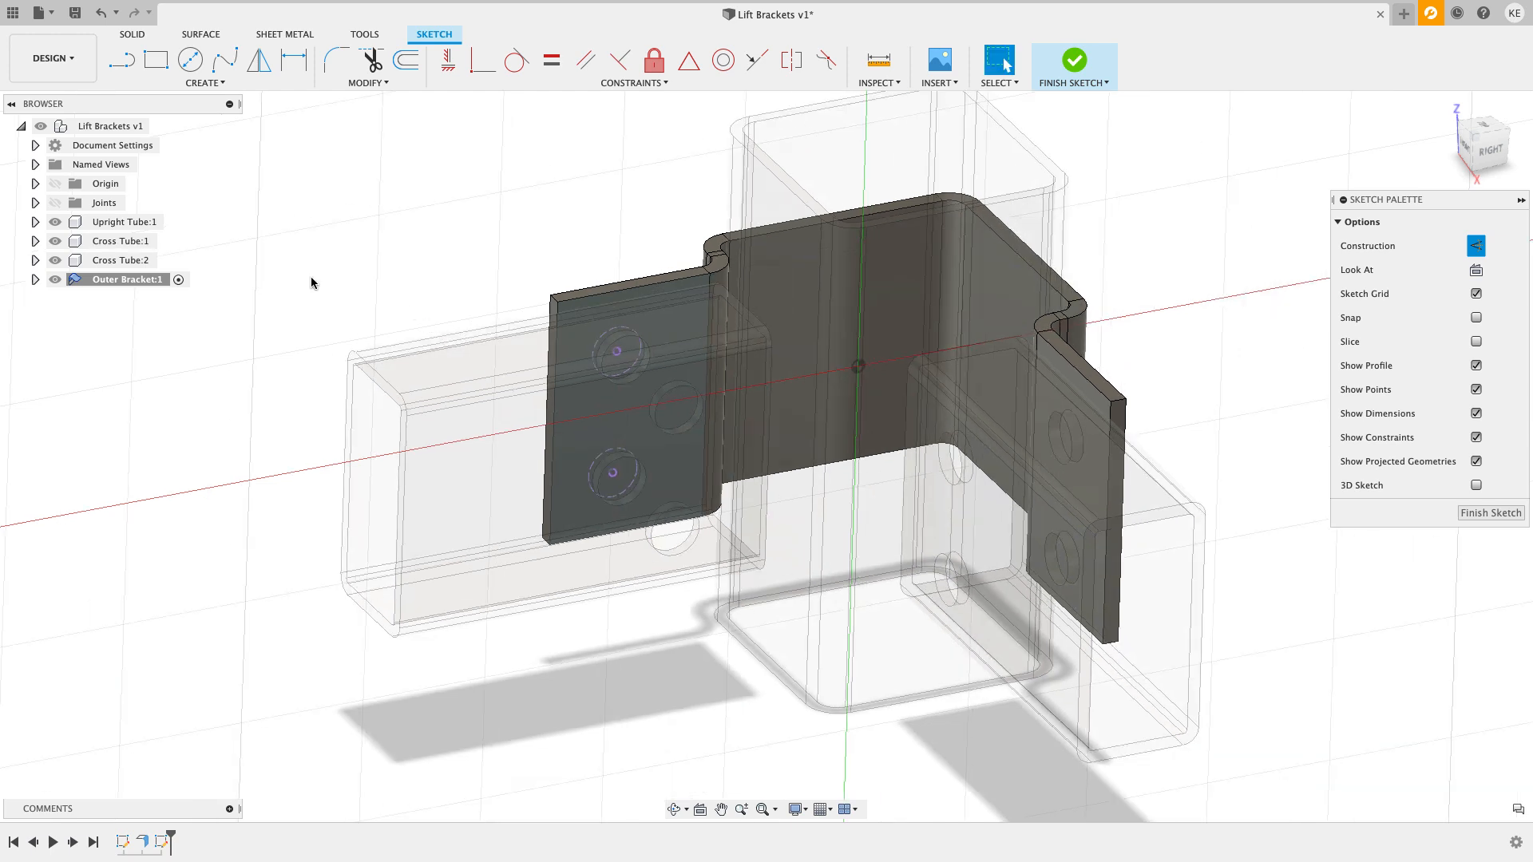
Step: Hide both cross tubes and the upright tube, leaving only the outer bracket displayed
left_click(54, 282)
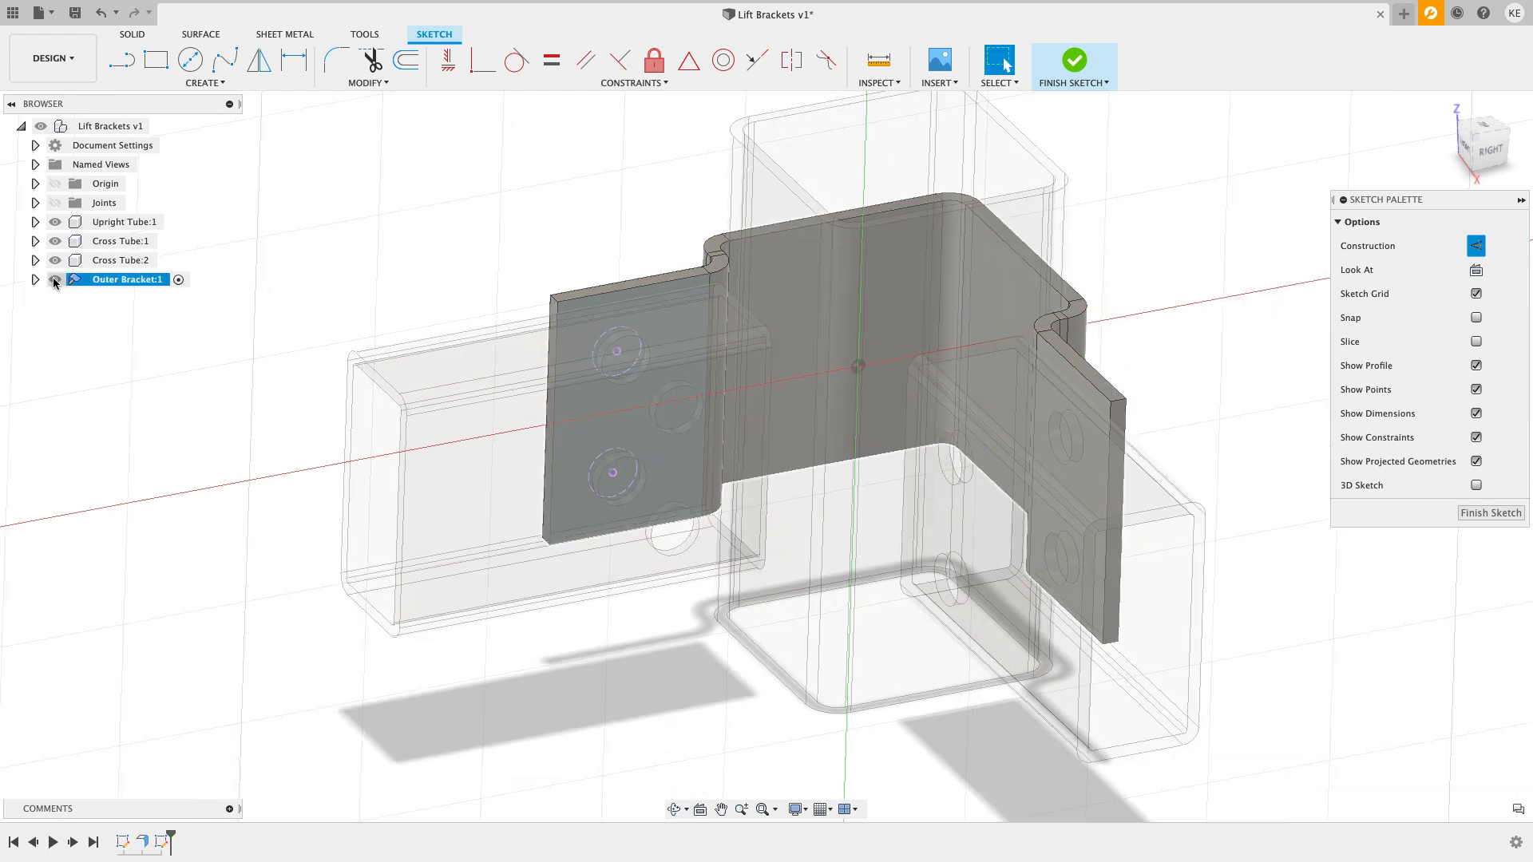
left_click(54, 260)
left_click(55, 241)
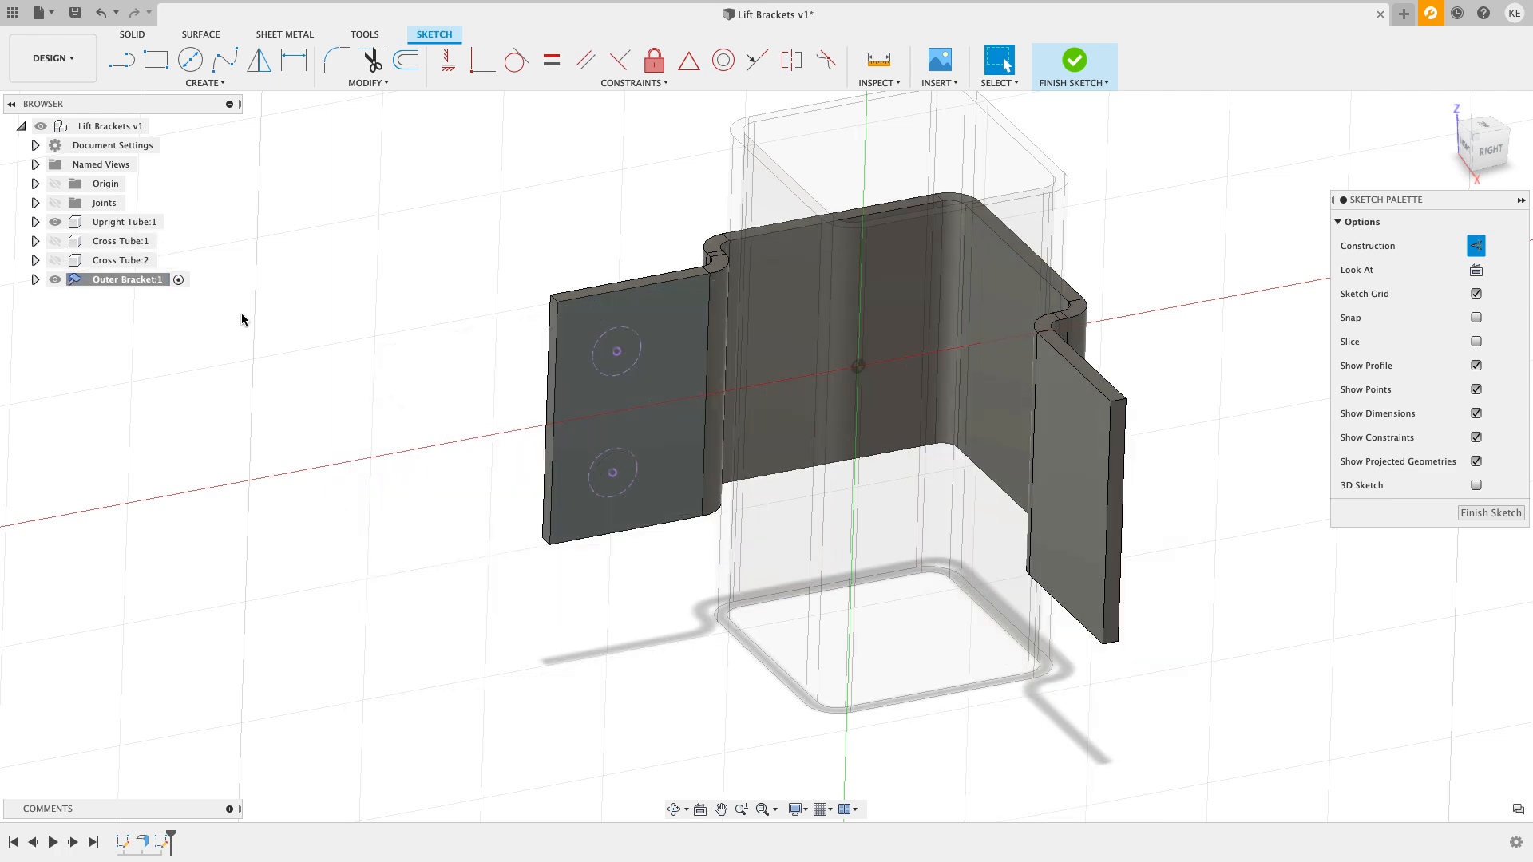
middle_click_drag(317, 362, 308, 413, "shift")
left_click(55, 223)
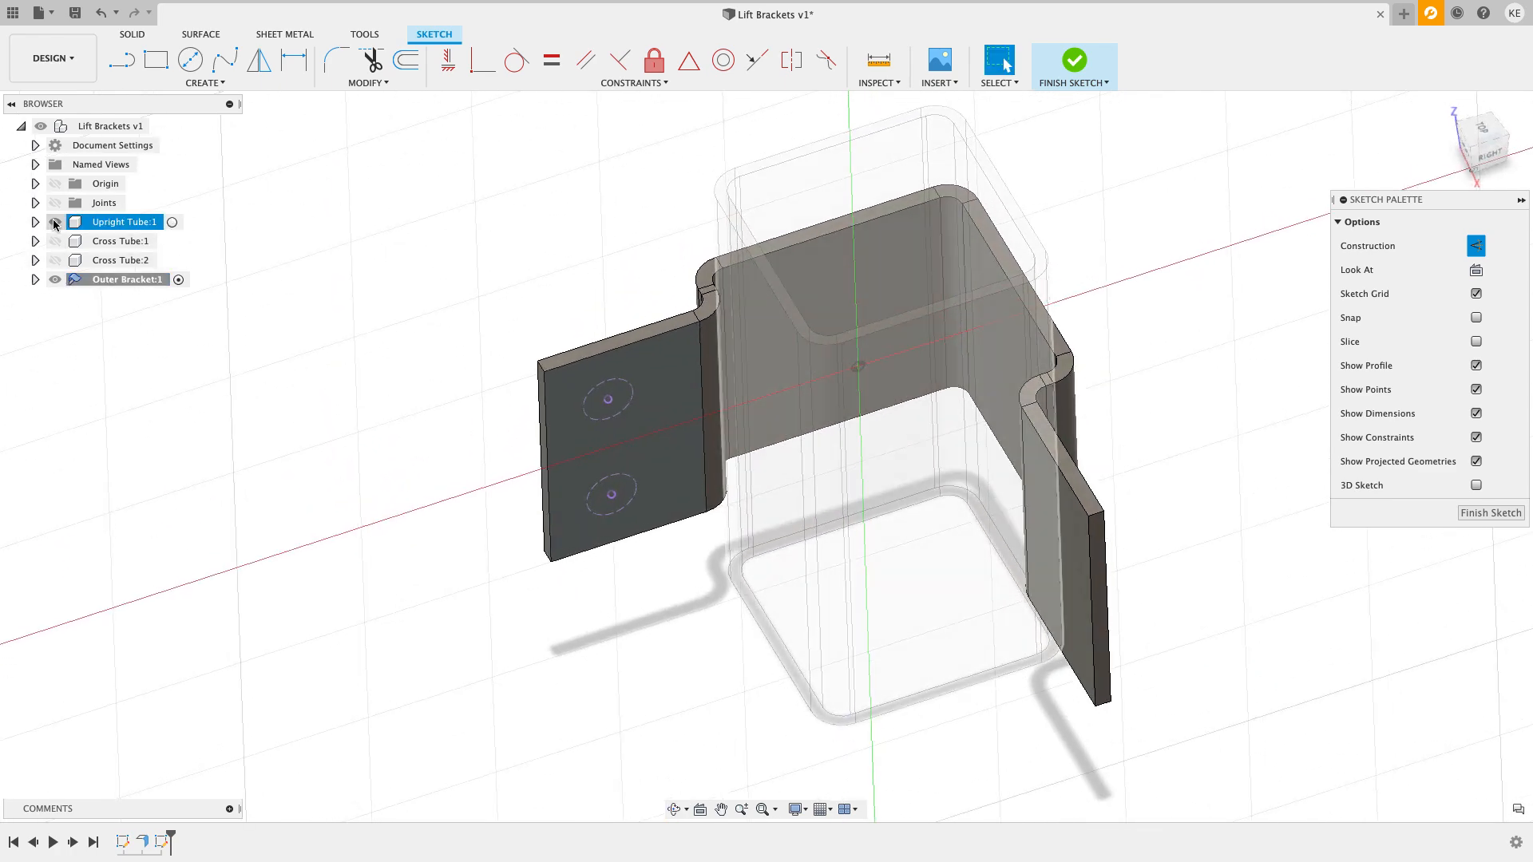
Step: Switch off construction mode and sketch a center-point slot on the upper projected hole's center, with arc centers about 0.5 in apart
middle_click_drag(483, 399, 492, 426, "shift")
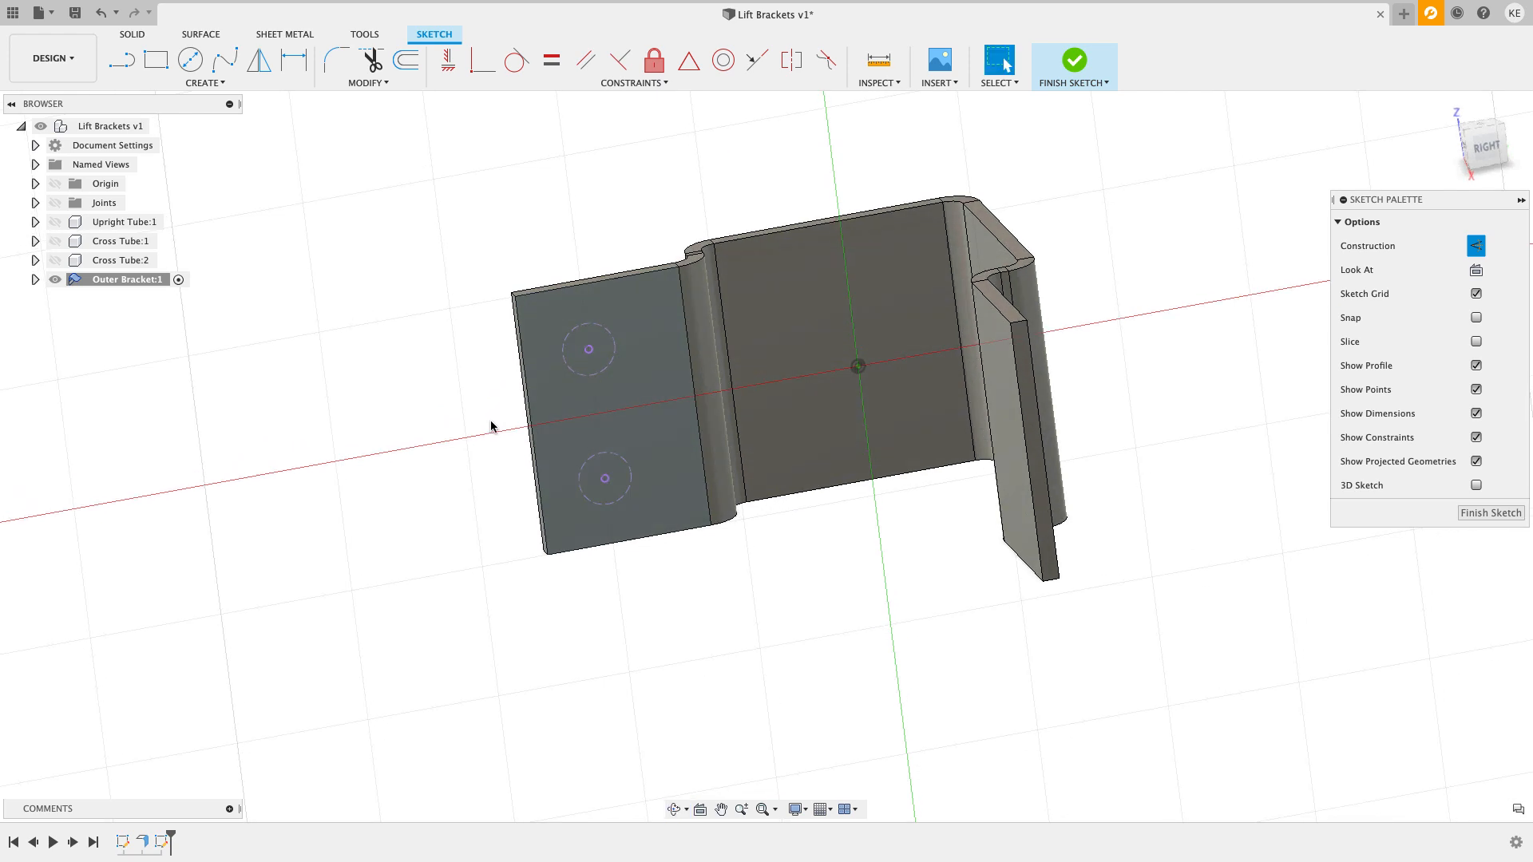
left_click(1477, 245)
left_click(203, 84)
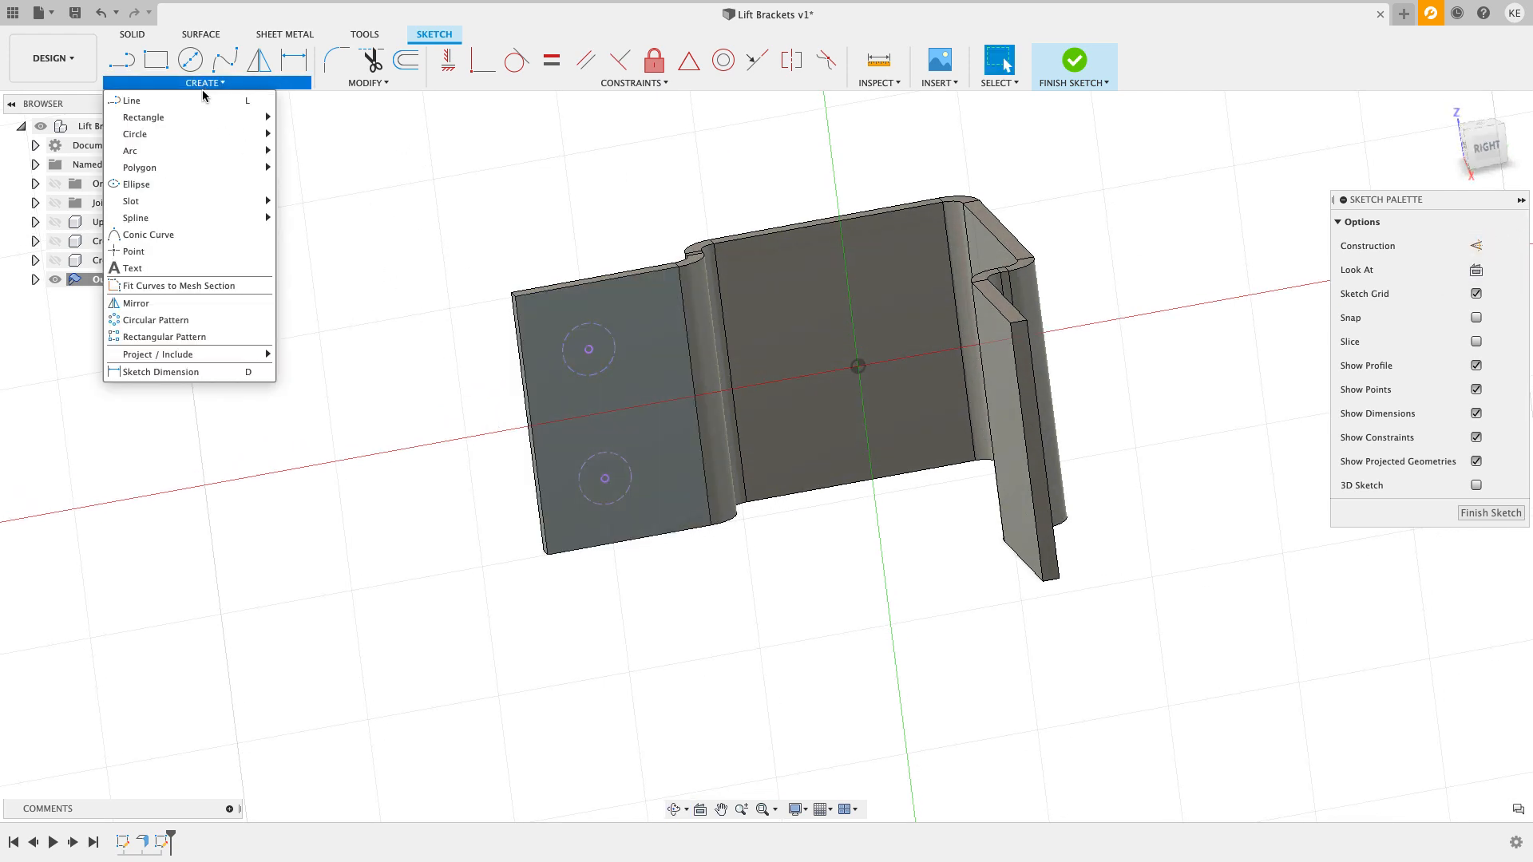
mouse_move(184, 198)
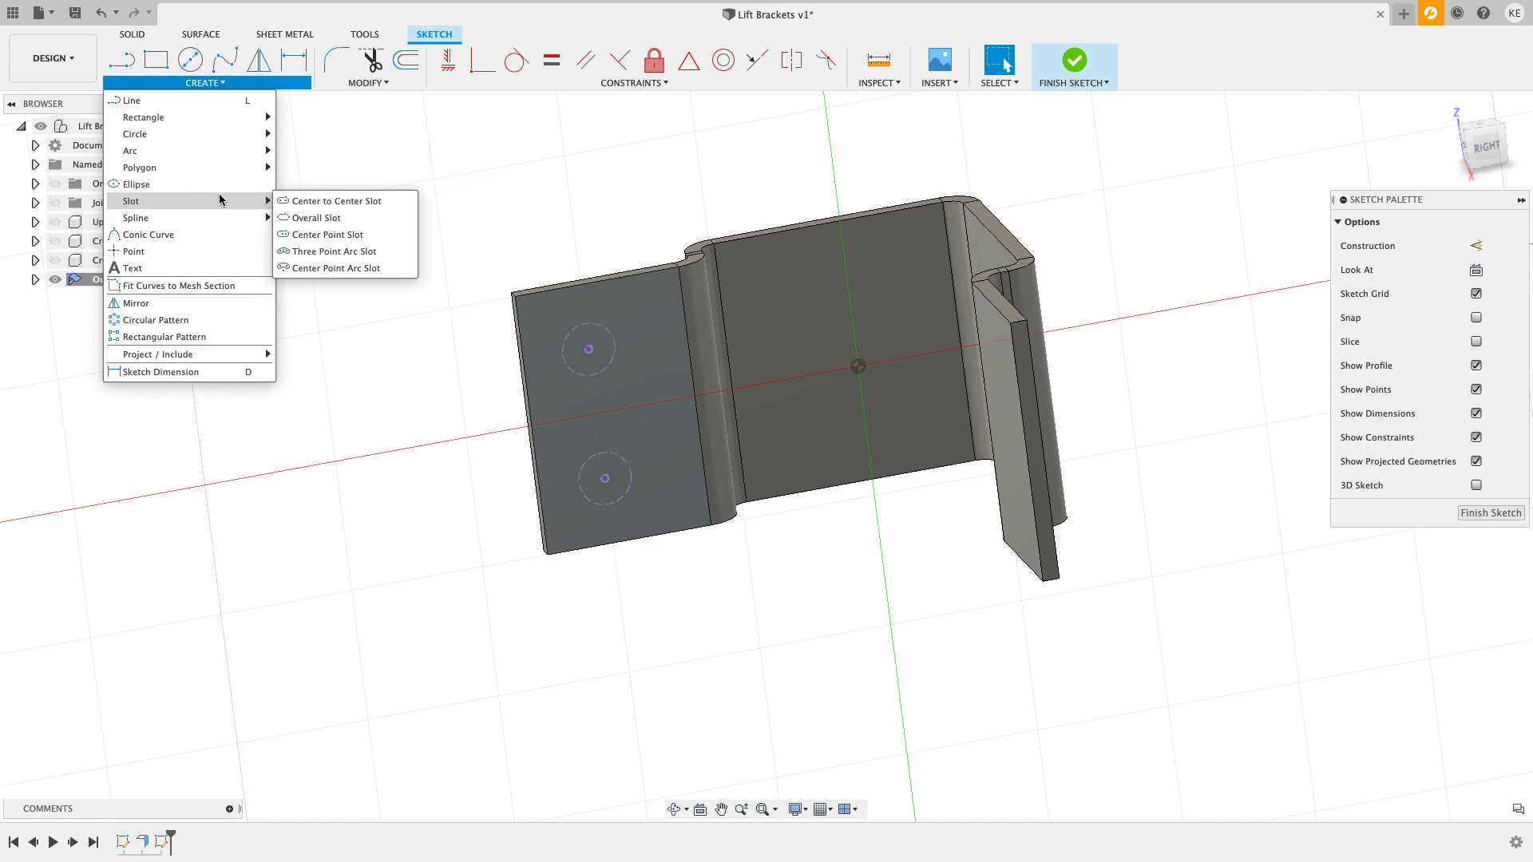
left_click(322, 235)
scroll(678, 386, "up", 3)
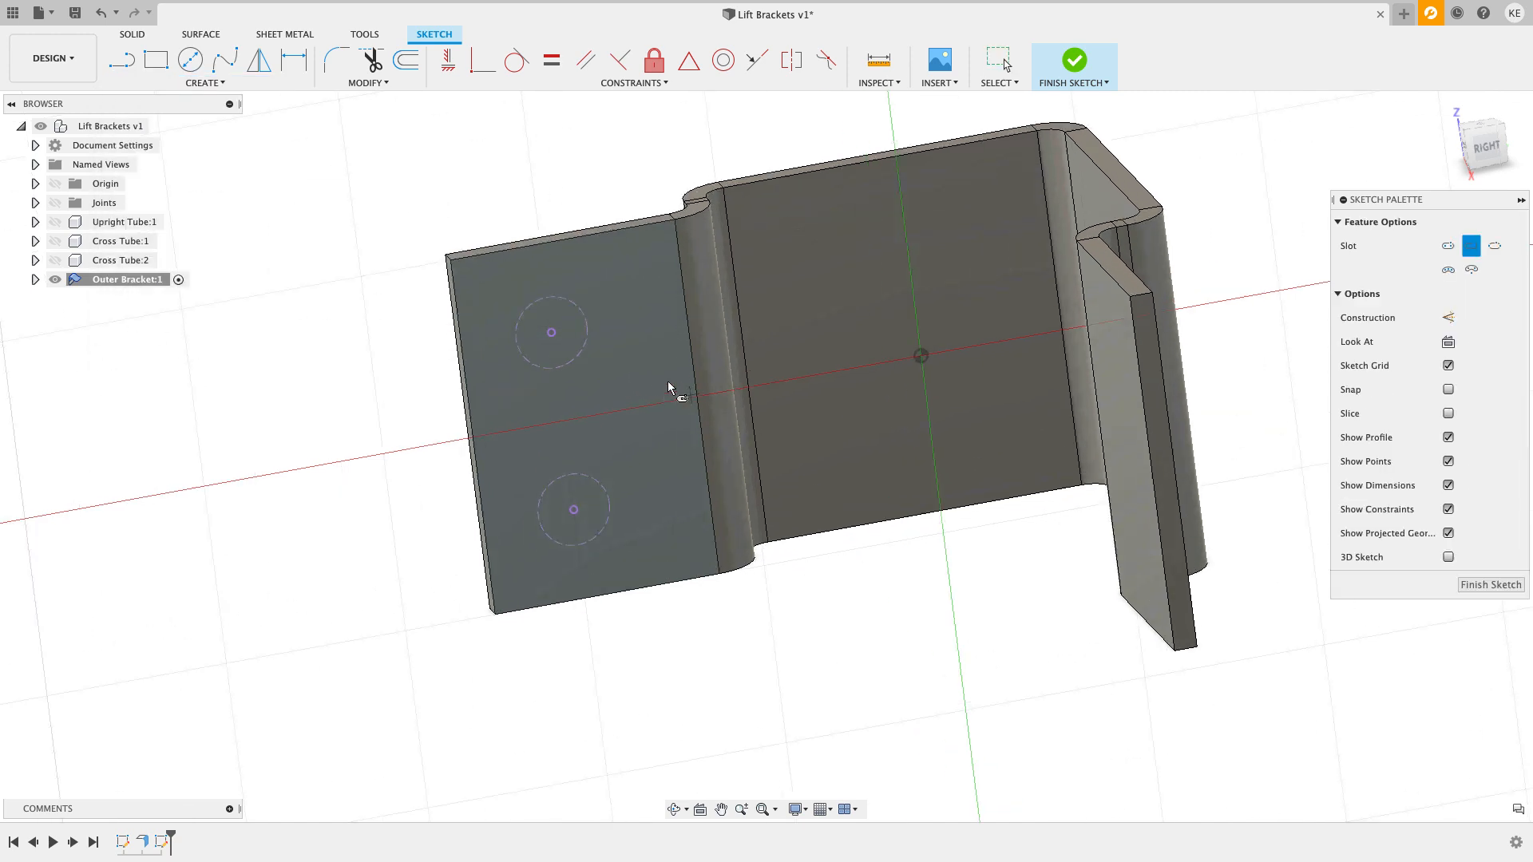
left_click(537, 326)
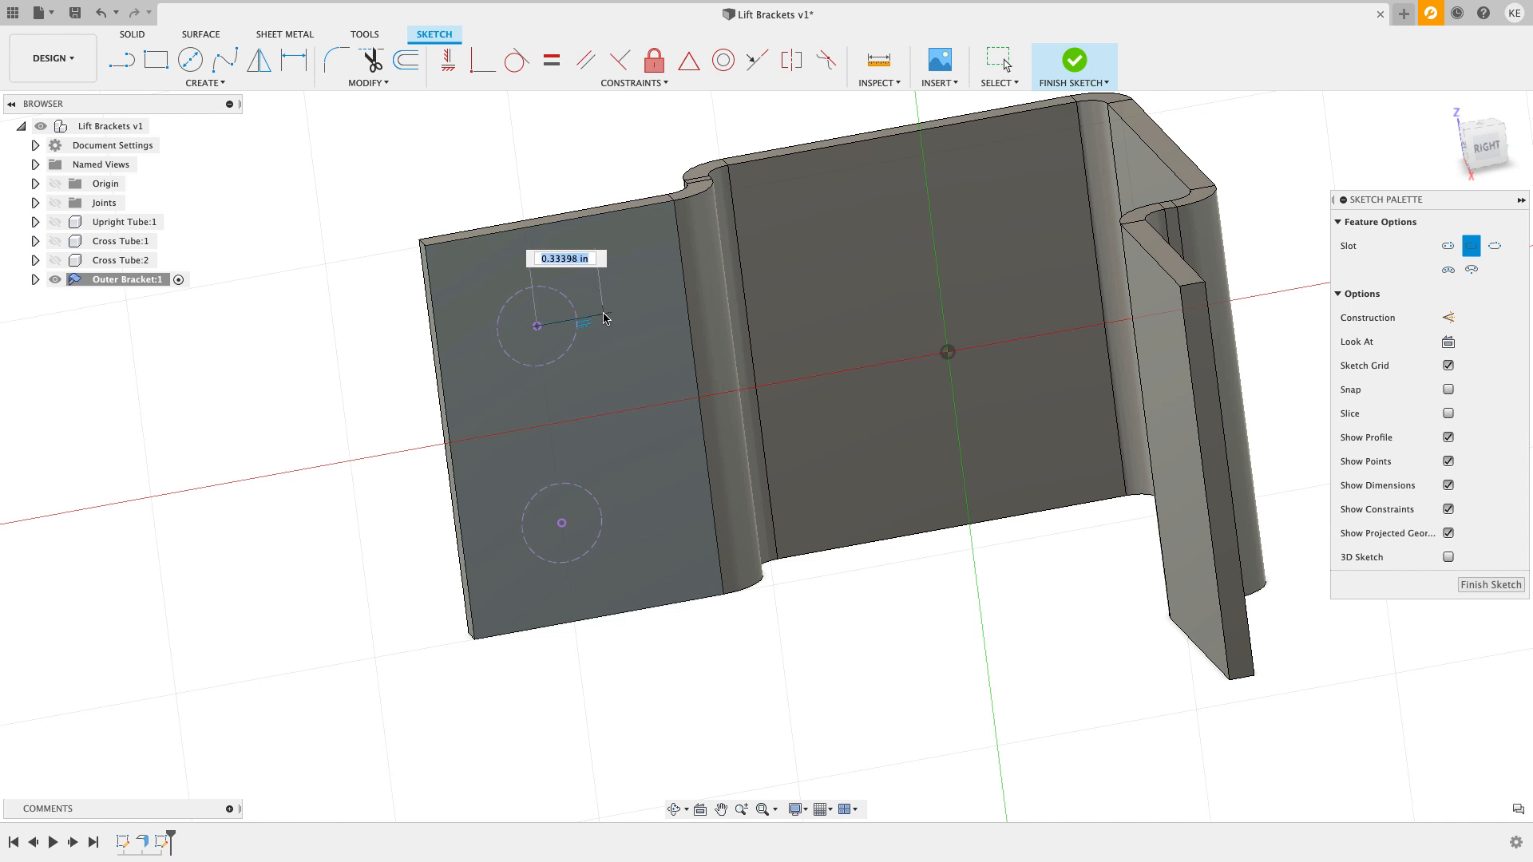
left_click(588, 319)
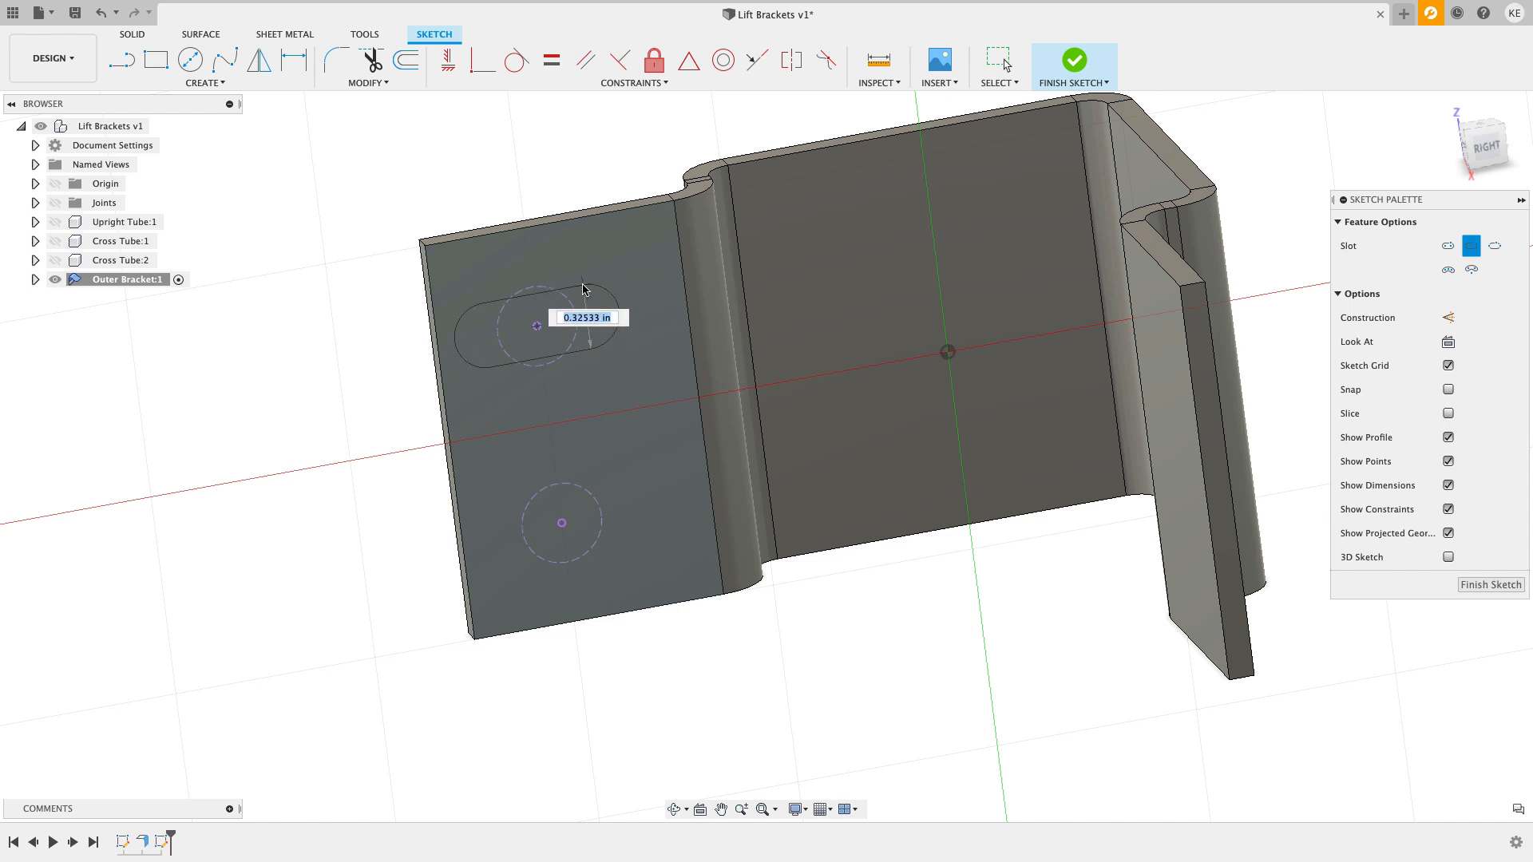
left_click(515, 182)
key("Escape")
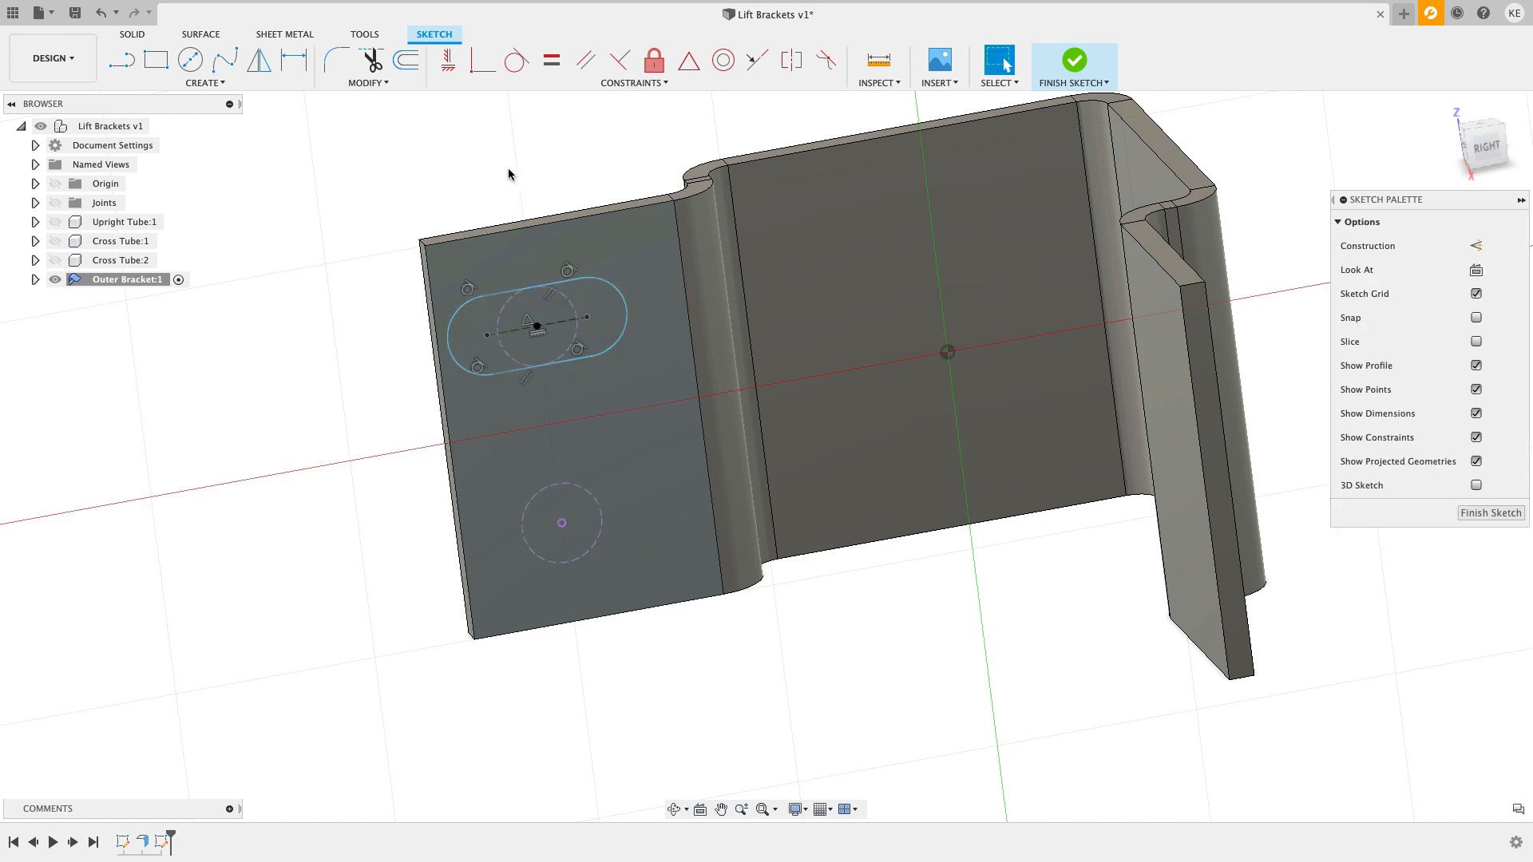
scroll(559, 335, "up", 4)
left_click(594, 306)
left_click_drag(594, 301, 591, 297)
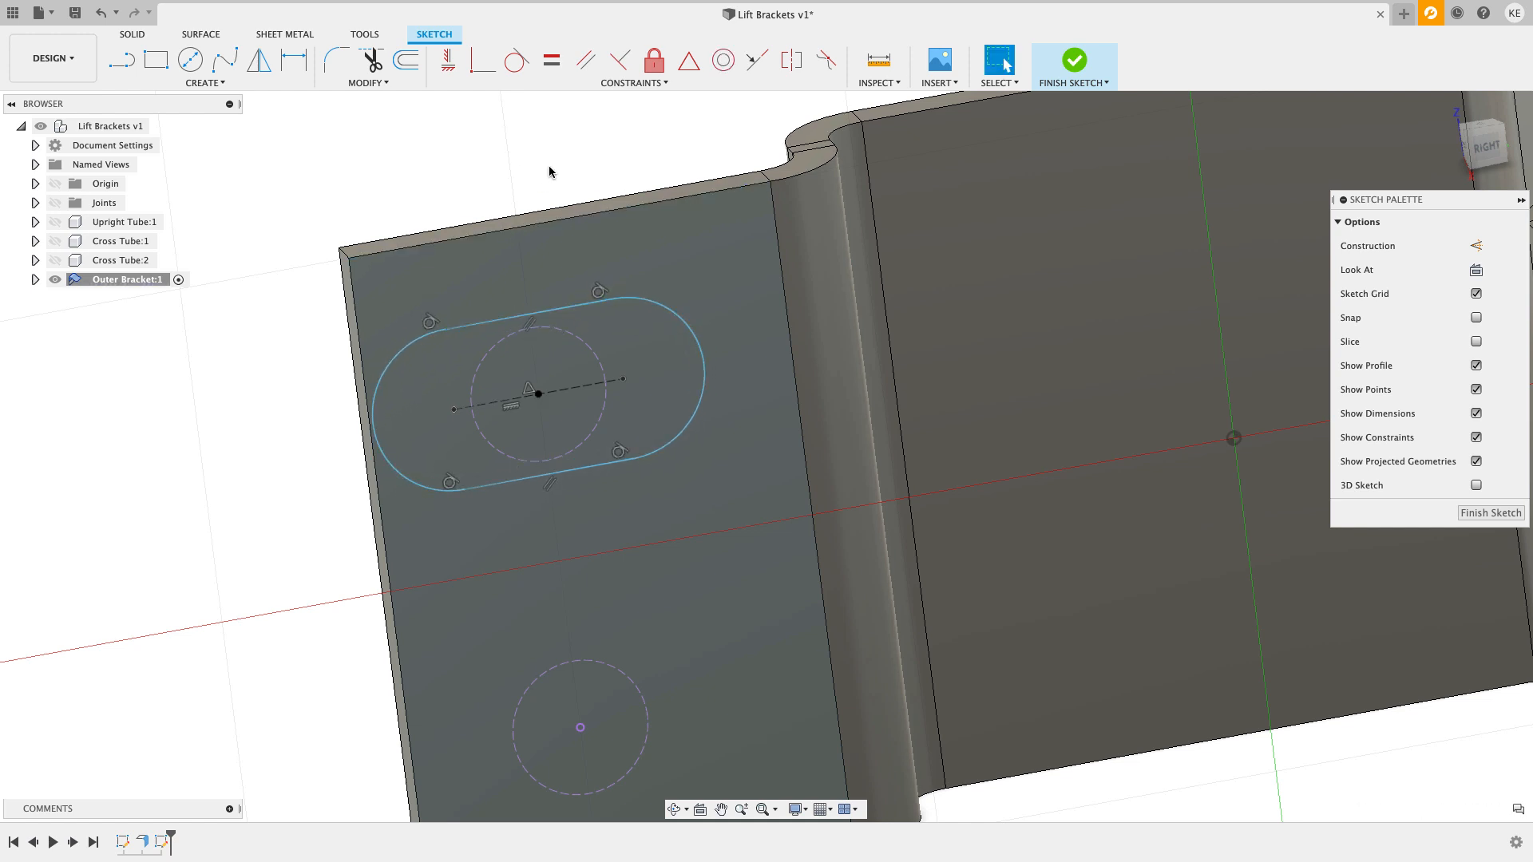
double_click(537, 312)
left_click(482, 60)
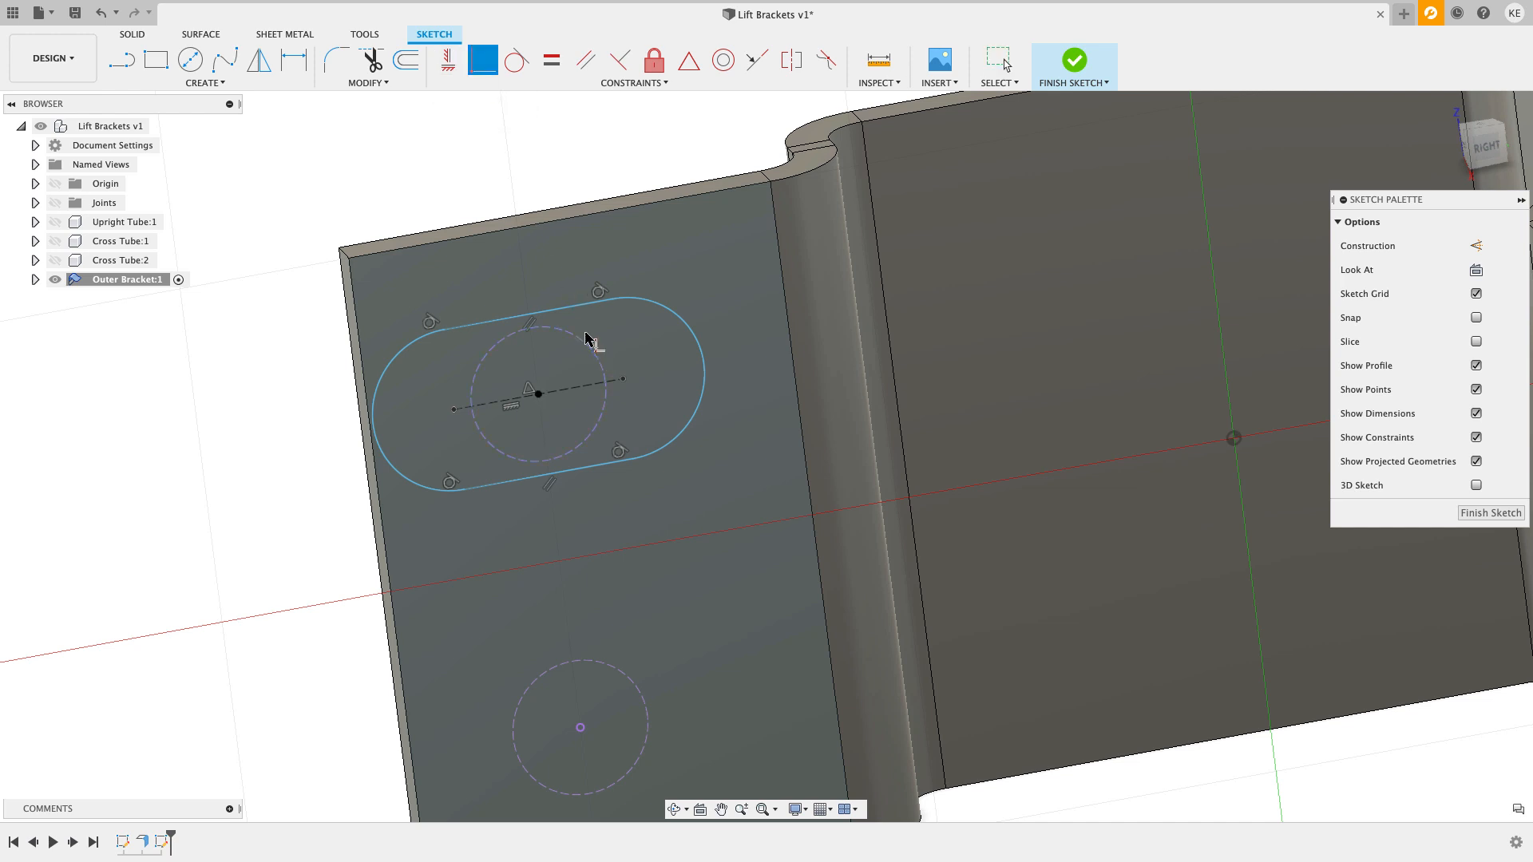
left_click(574, 312)
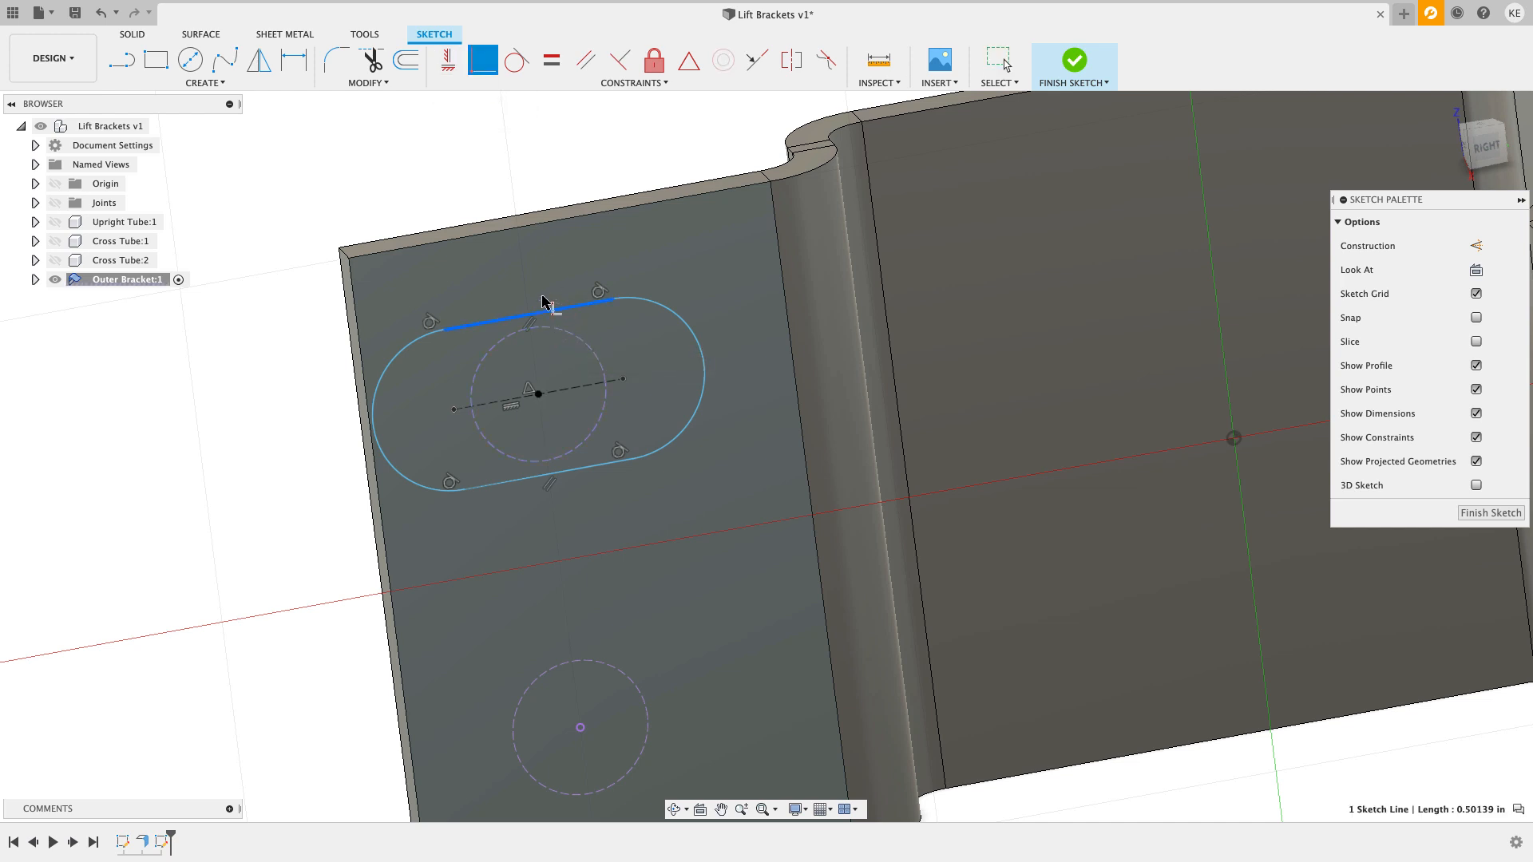
key("Escape")
Step: Constrain the upper slot's straight side tangent to the projected hole circle so the slot width matches the hole
left_click(517, 61)
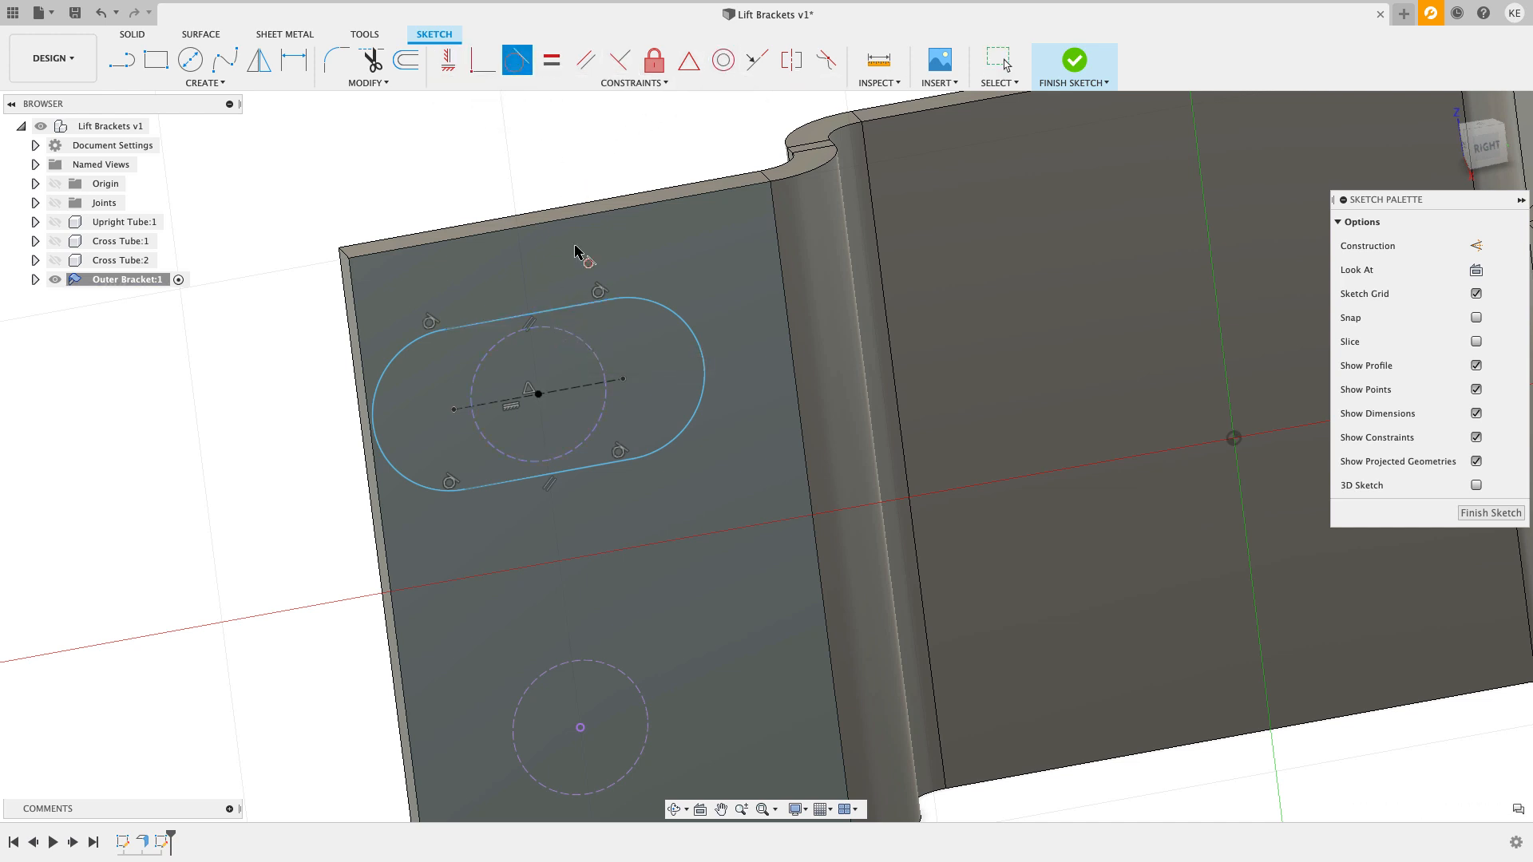
left_click(556, 332)
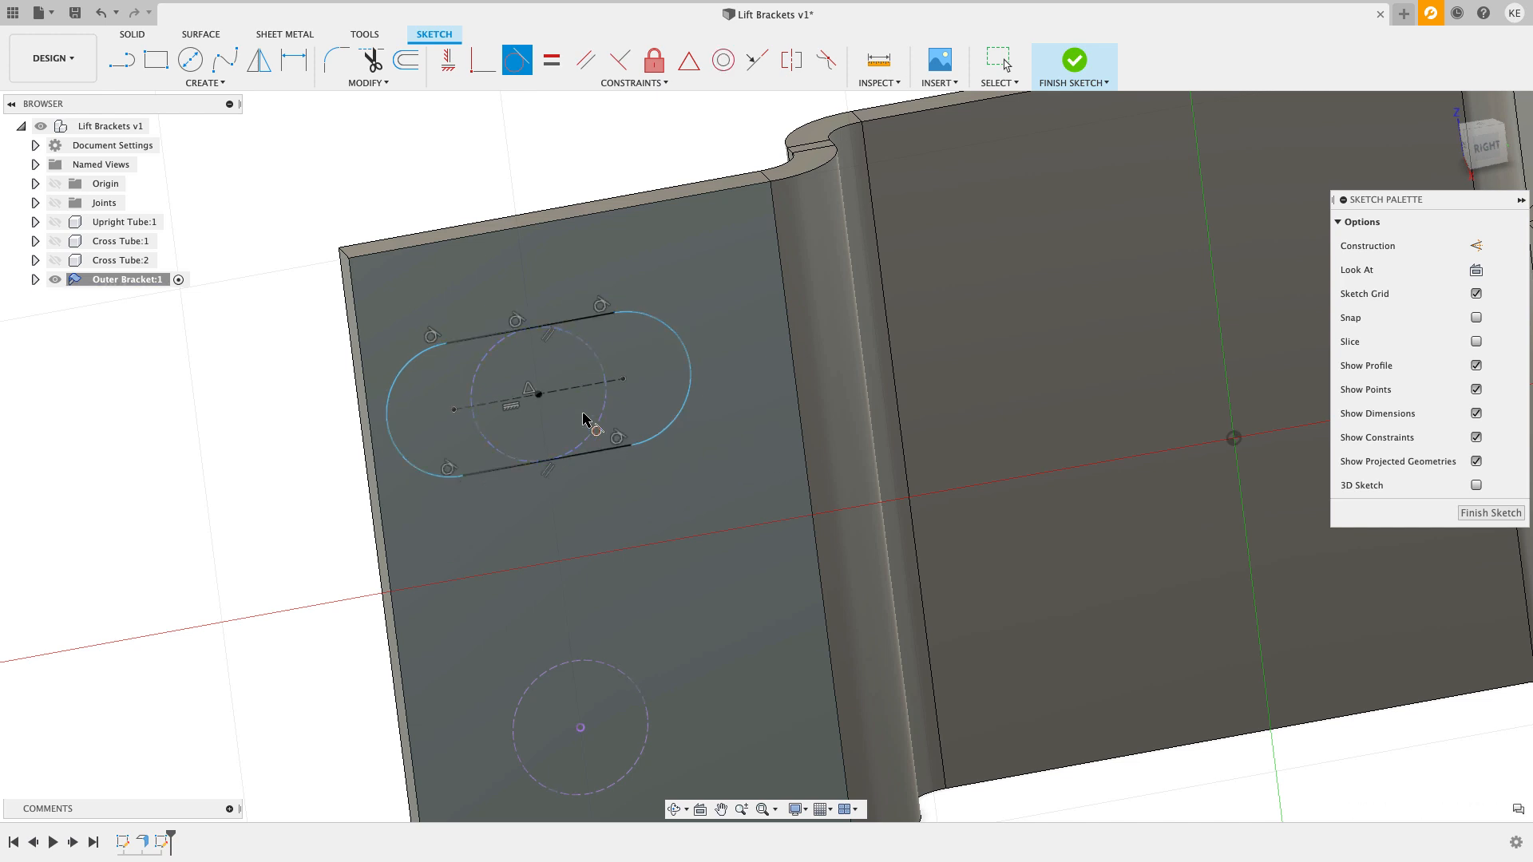
key("Escape")
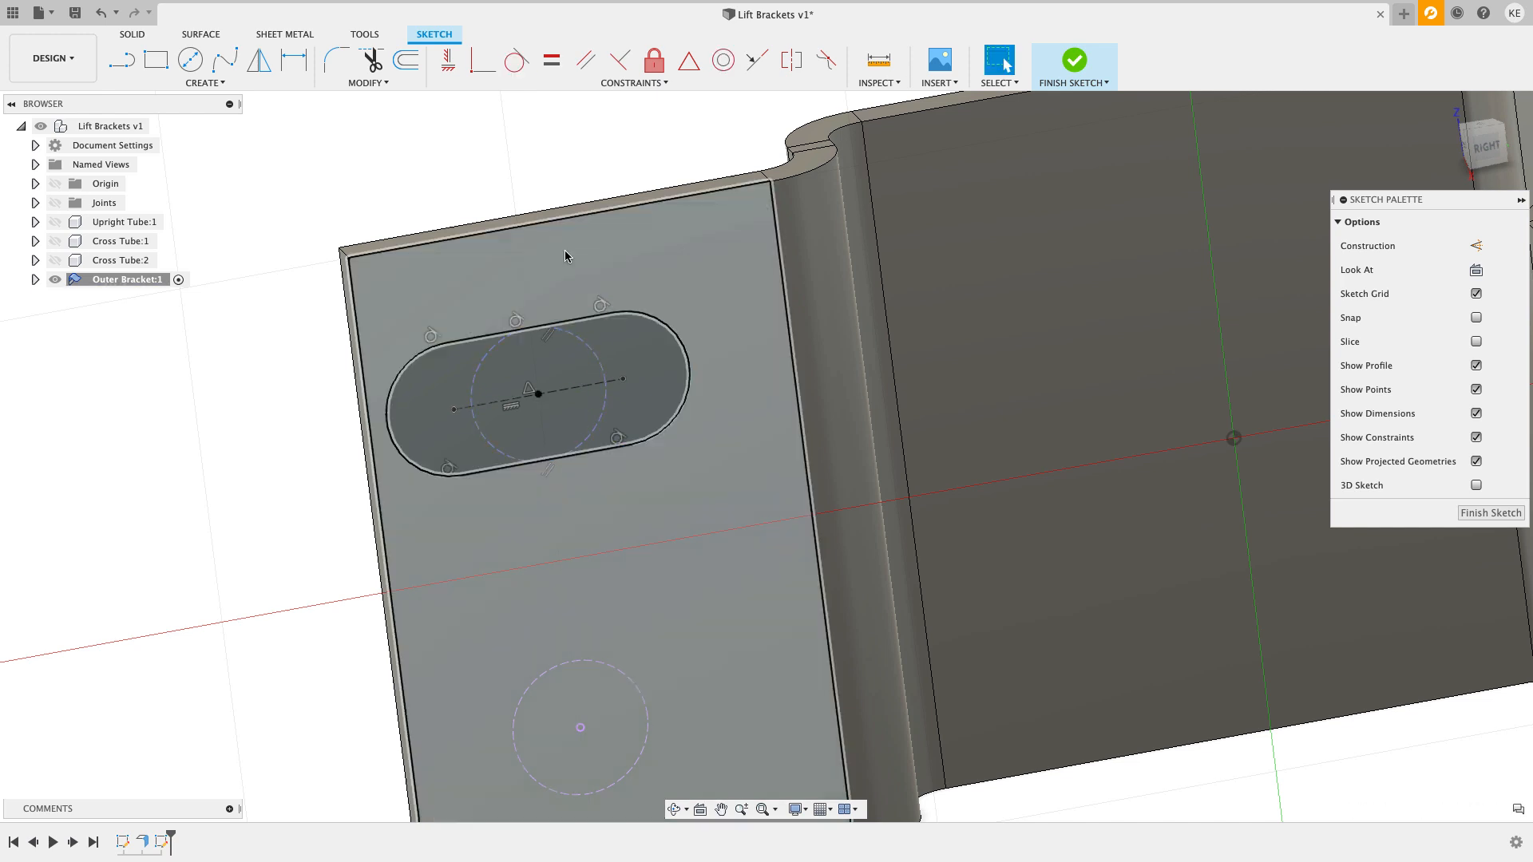
Step: Dimension the upper slot's overall length between its end-arc tangents and set it to 0.5 in
key("d")
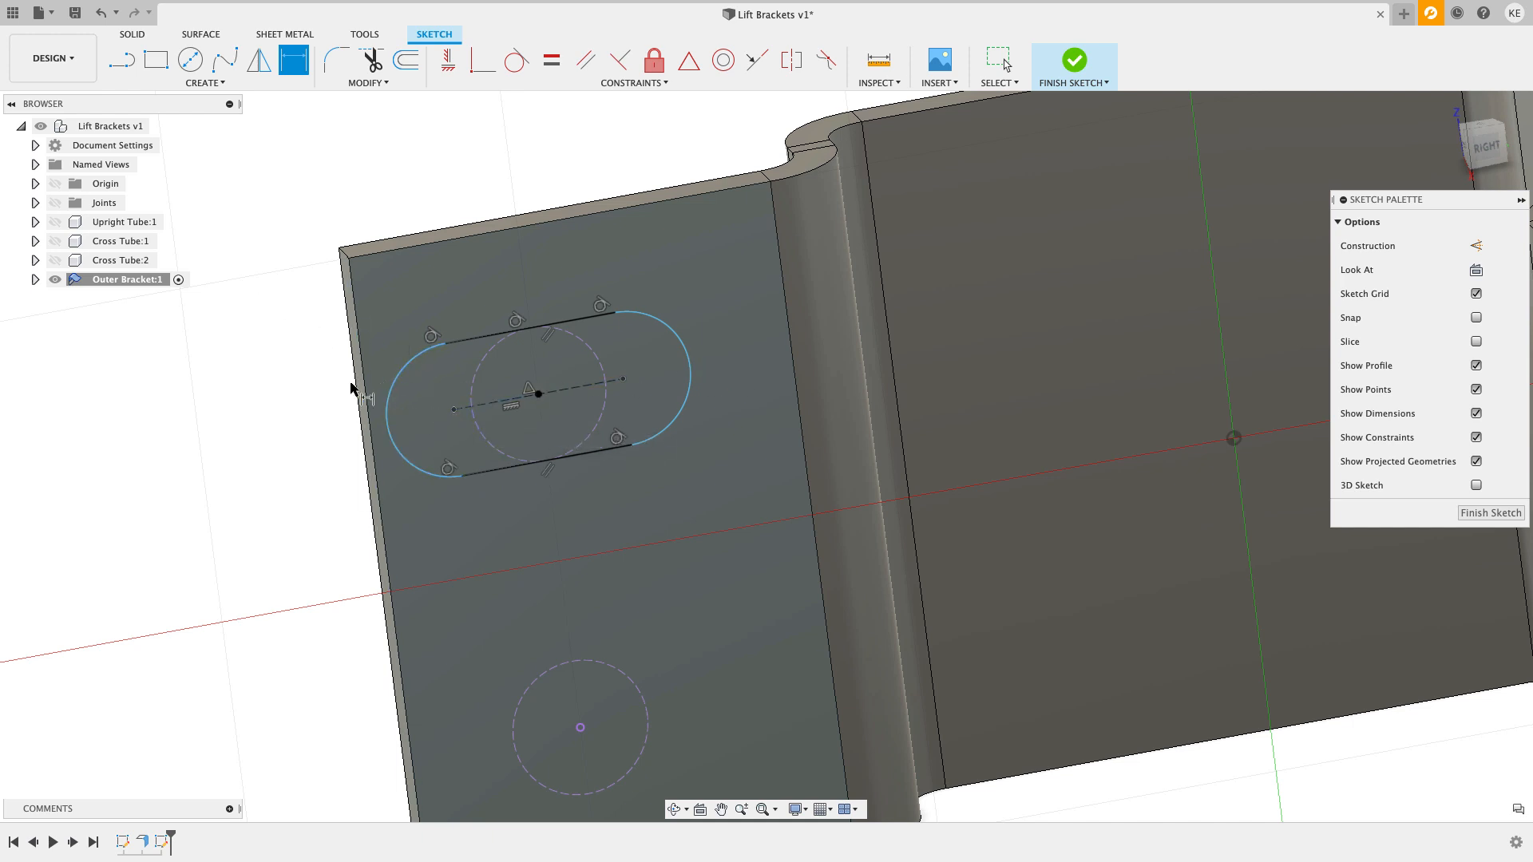
right_click(256, 376)
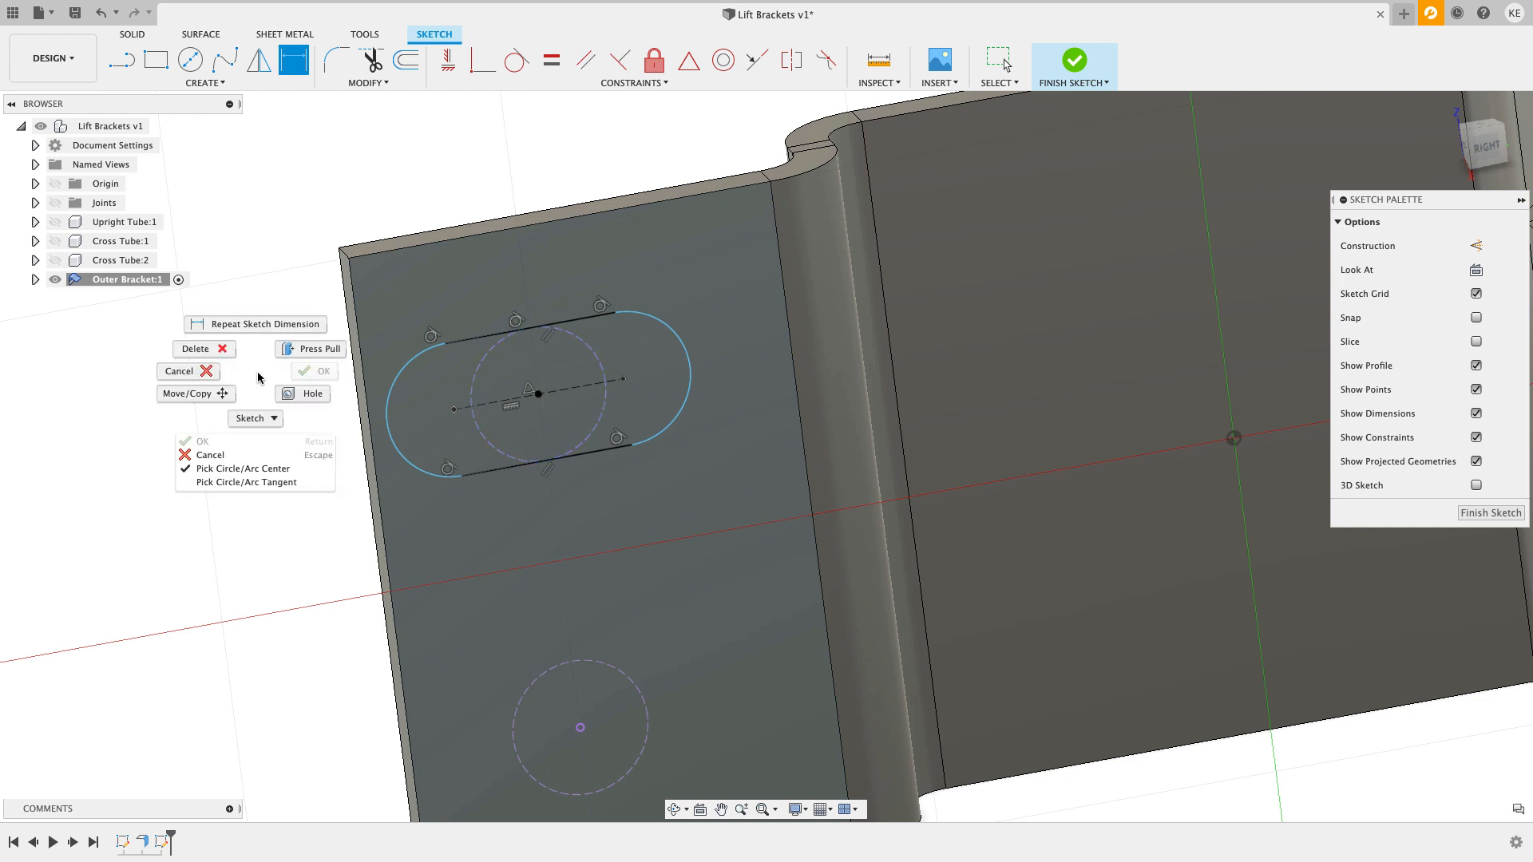
left_click(259, 483)
left_click(389, 421)
left_click(688, 371)
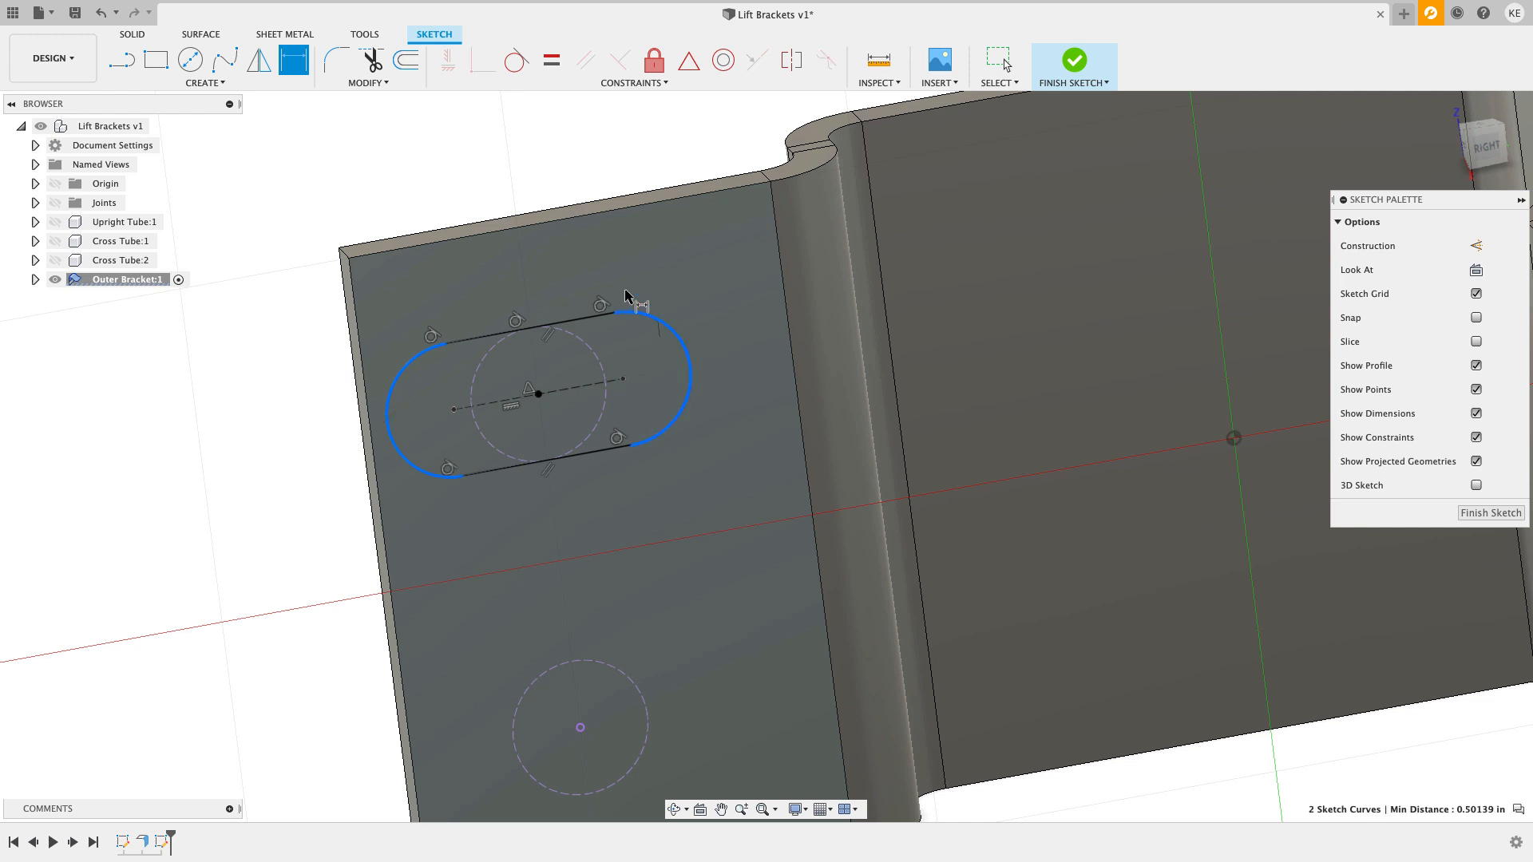
left_click(512, 170)
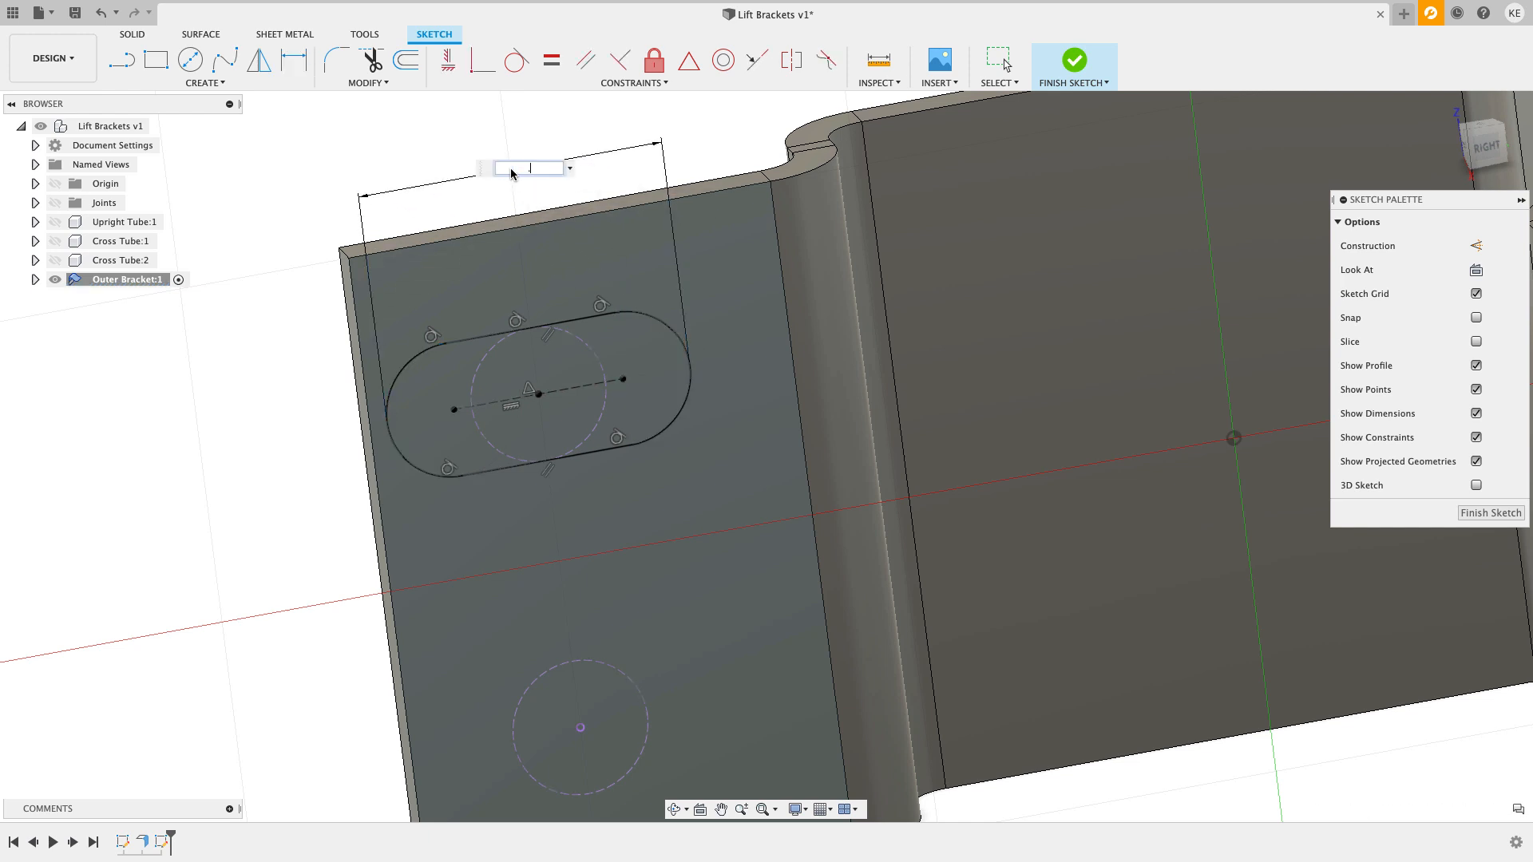
type(".5")
key("Return")
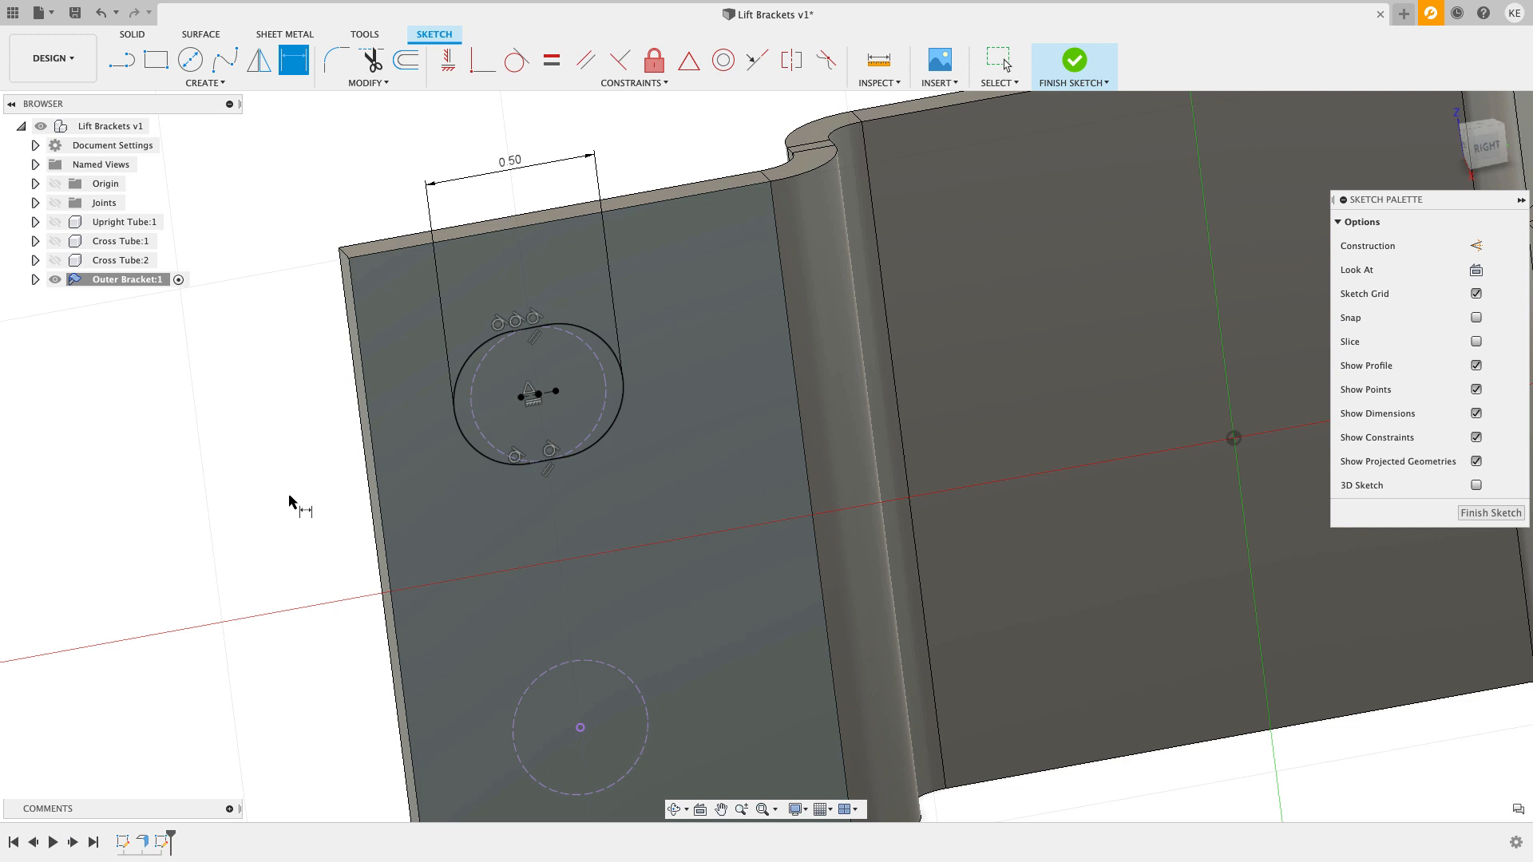
Step: Sketch a second center-point slot on the lower projected hole's center, parallel to the upper slot
scroll(295, 503, "down", 3)
scroll(395, 429, "down", 3)
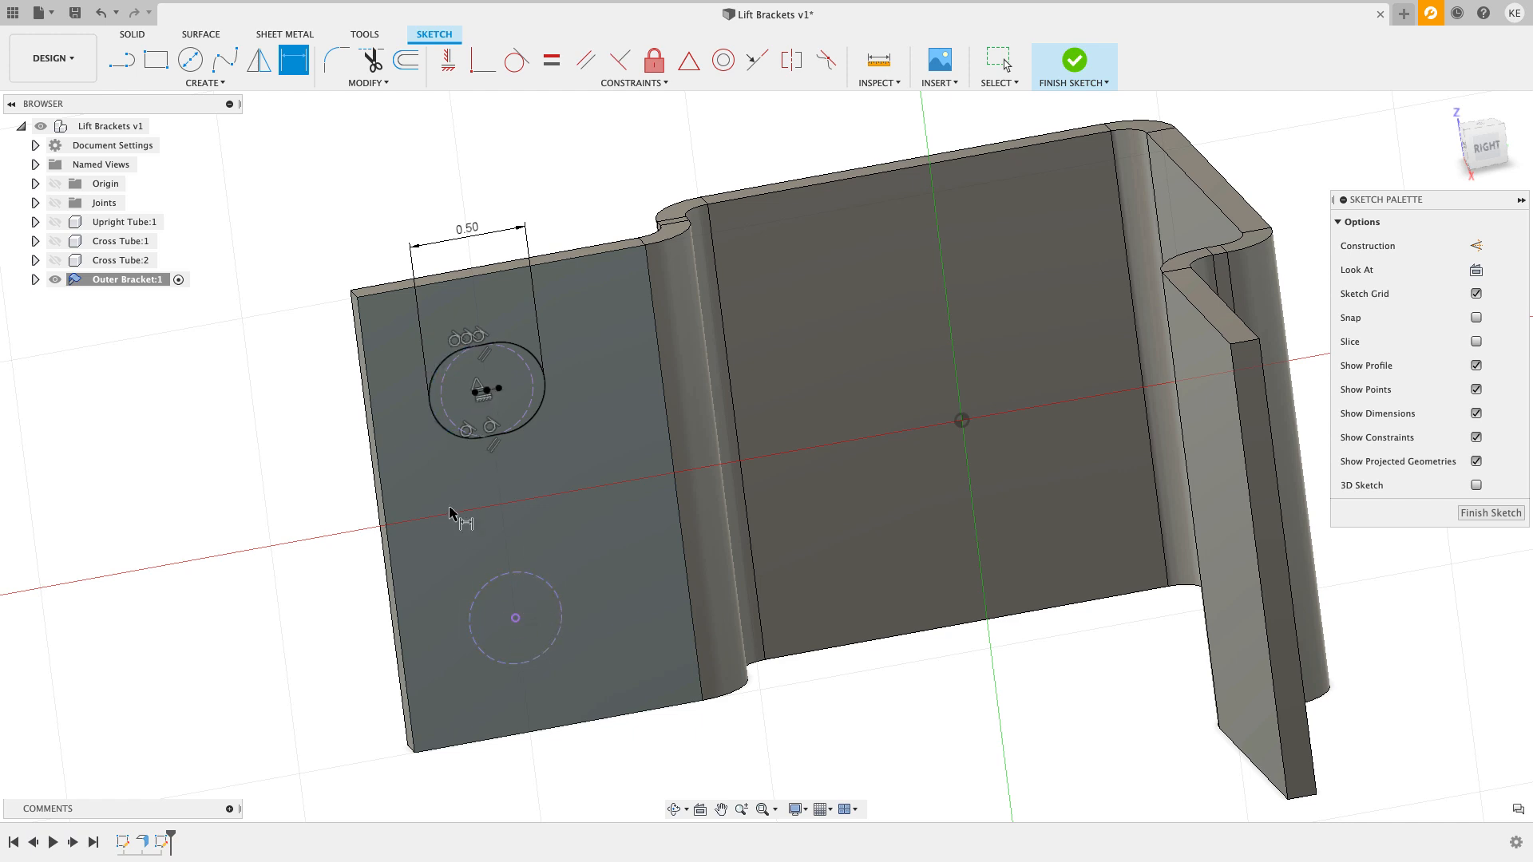
left_click(222, 83)
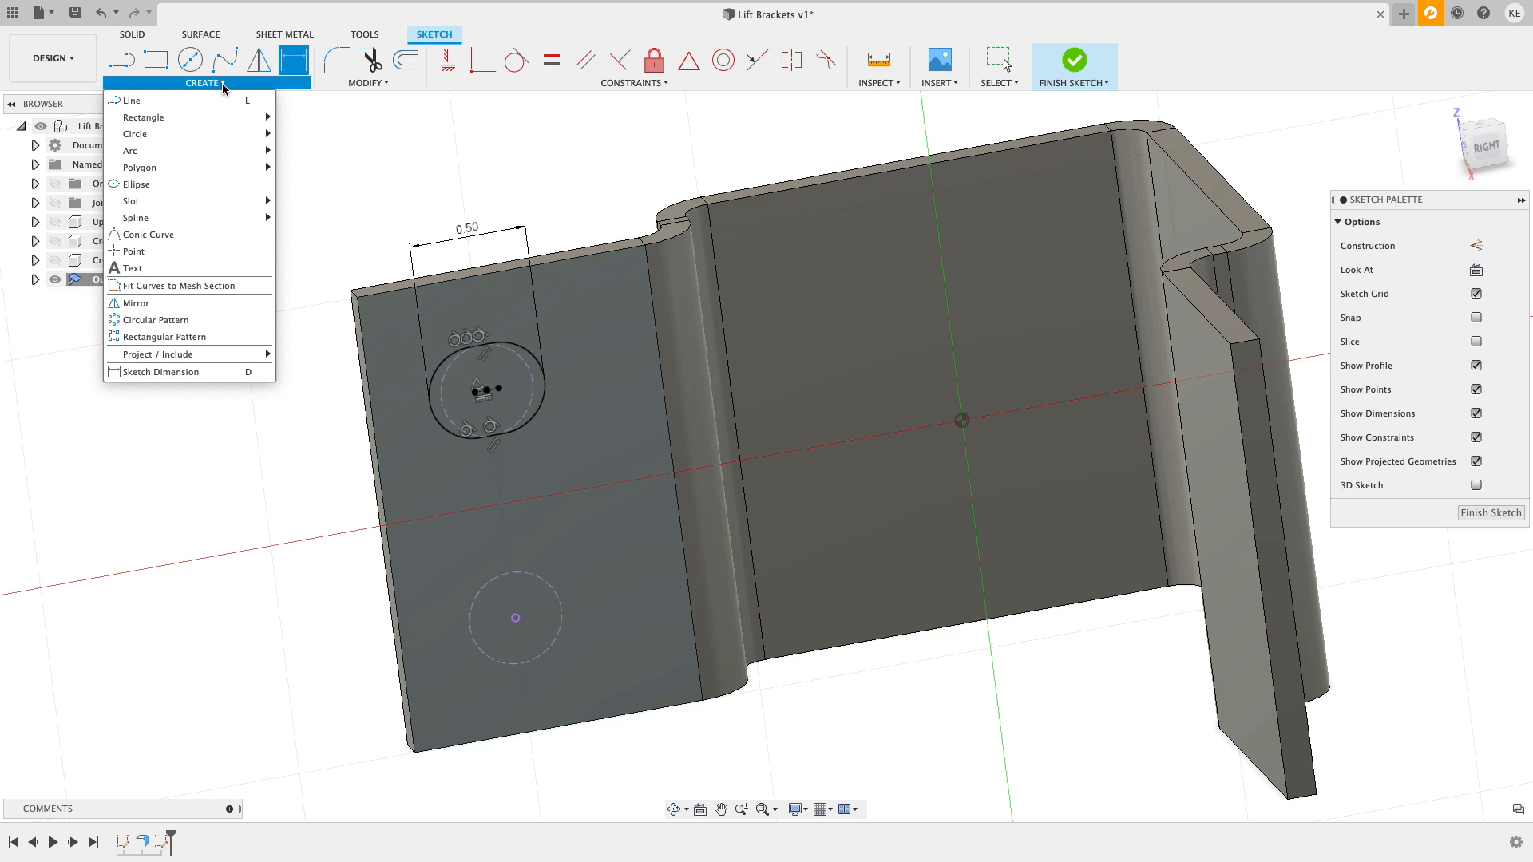
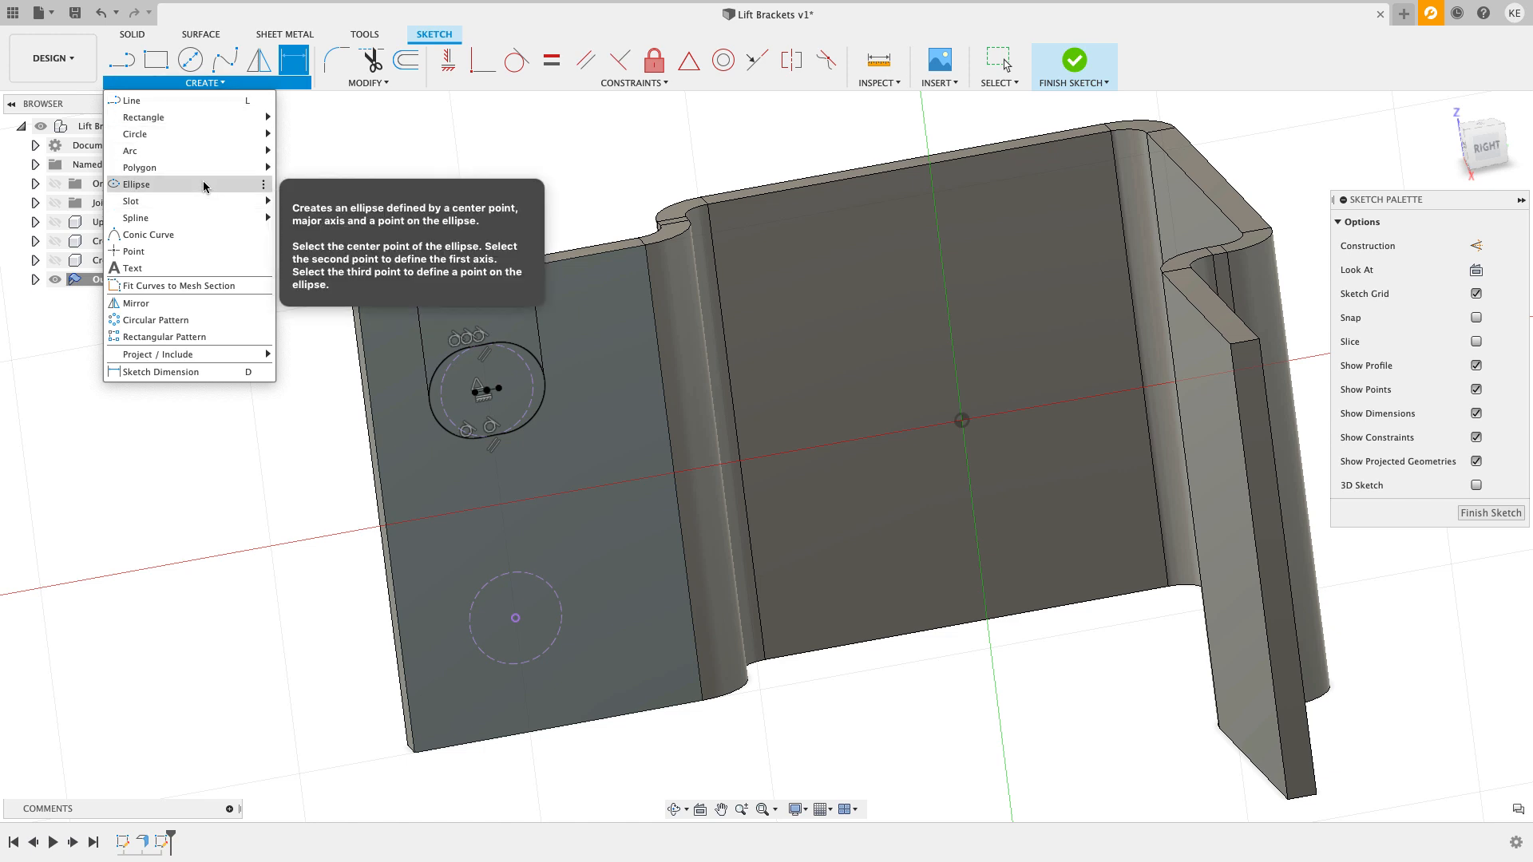
mouse_move(199, 201)
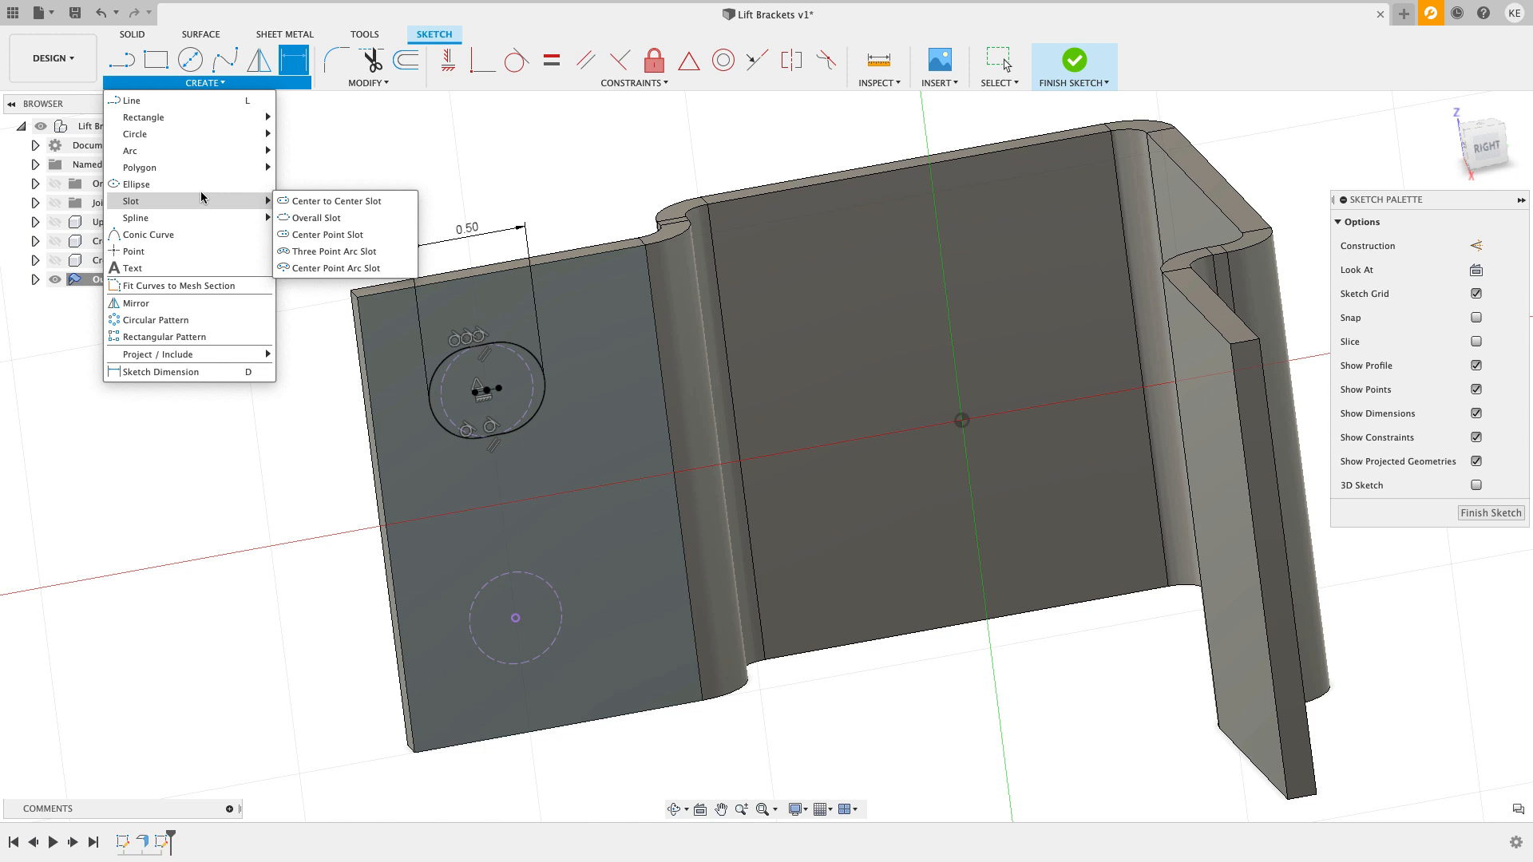
left_click(322, 235)
left_click(516, 618)
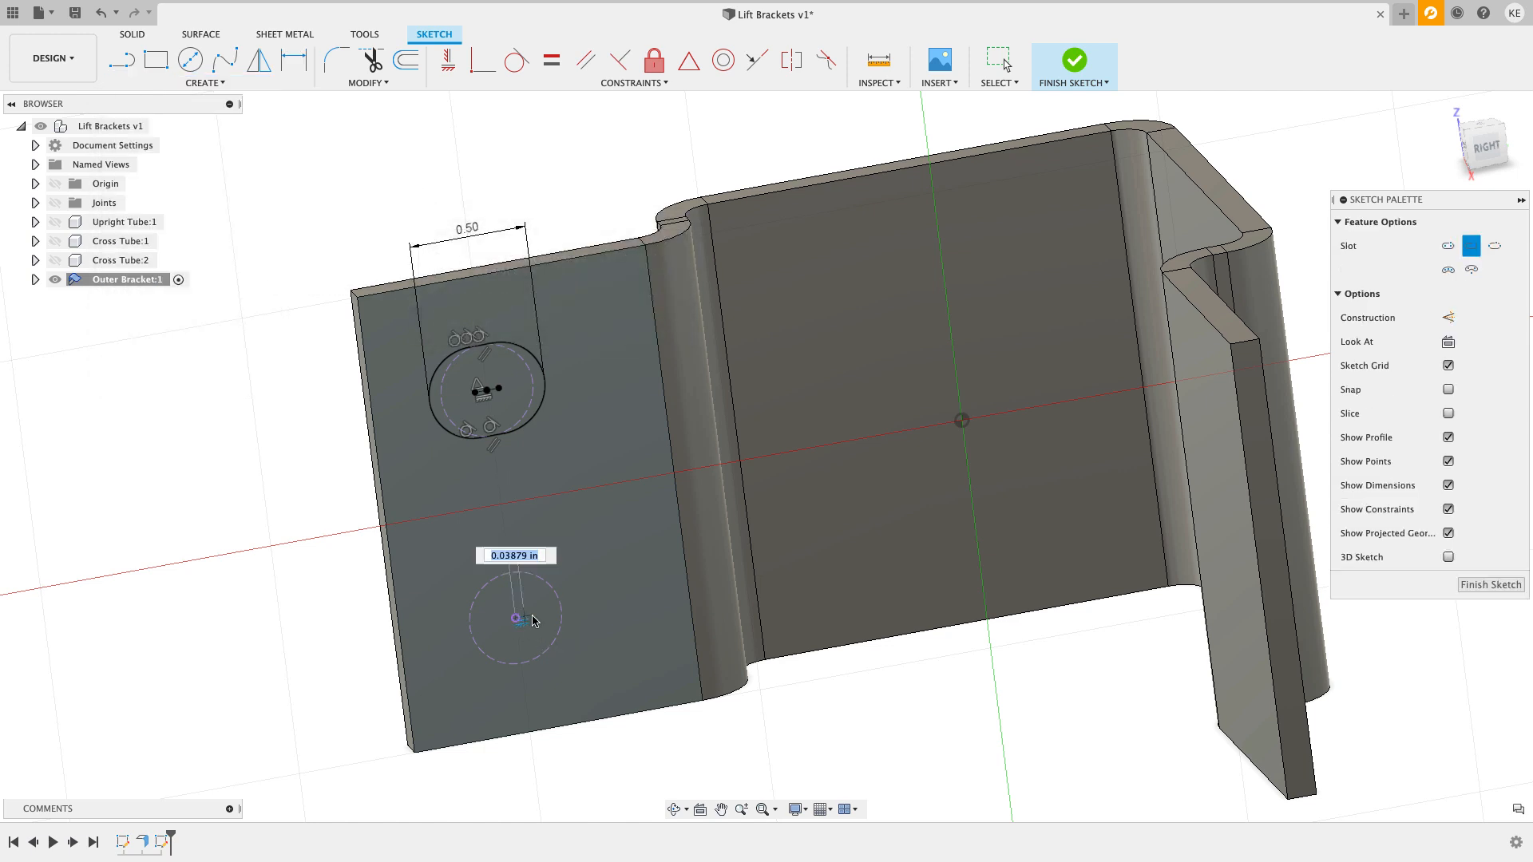
left_click(582, 611)
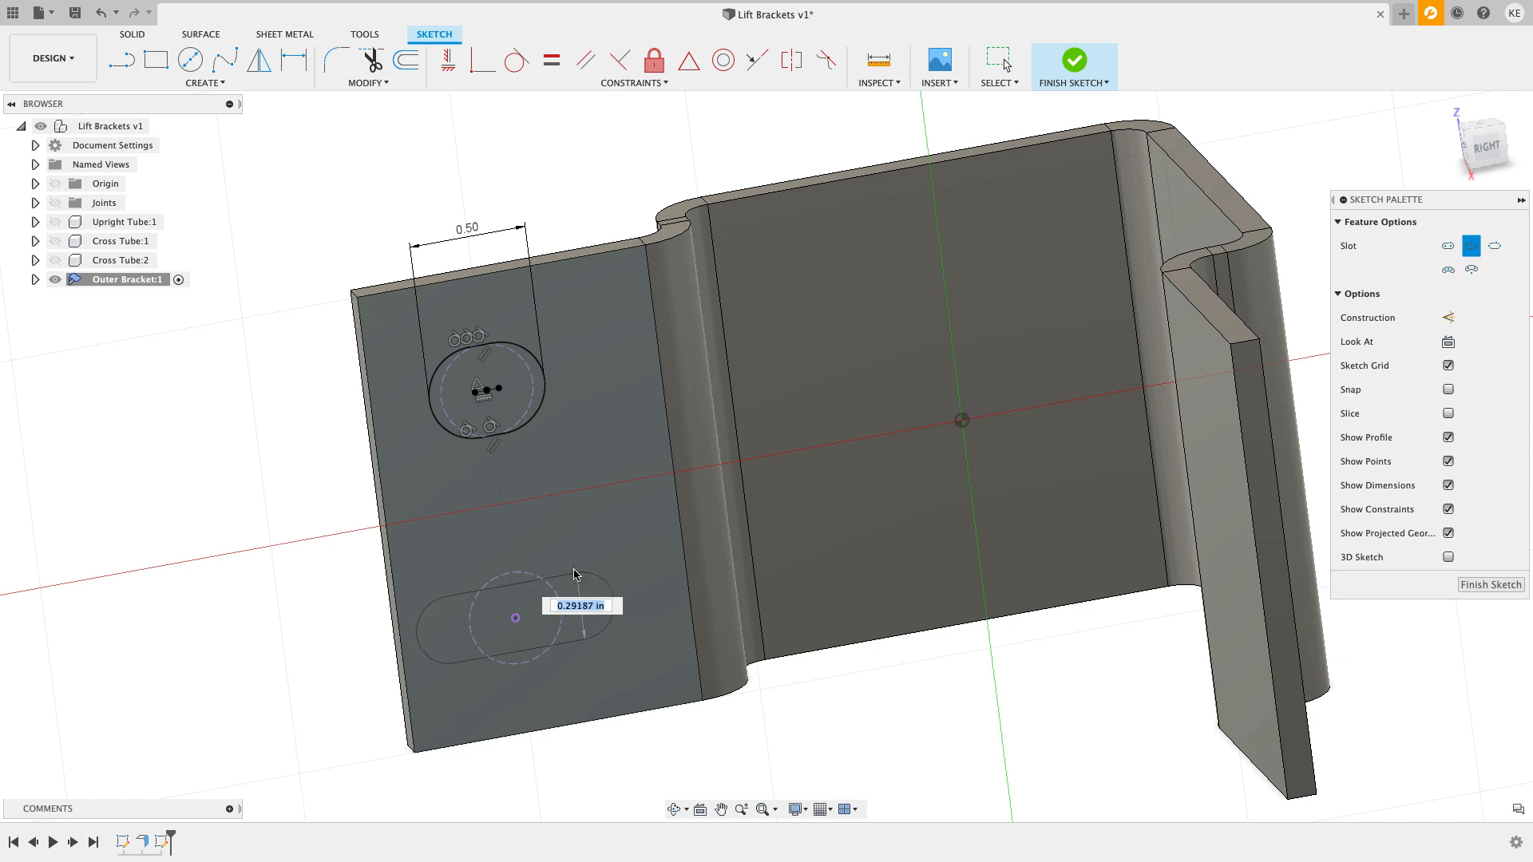
key("Return")
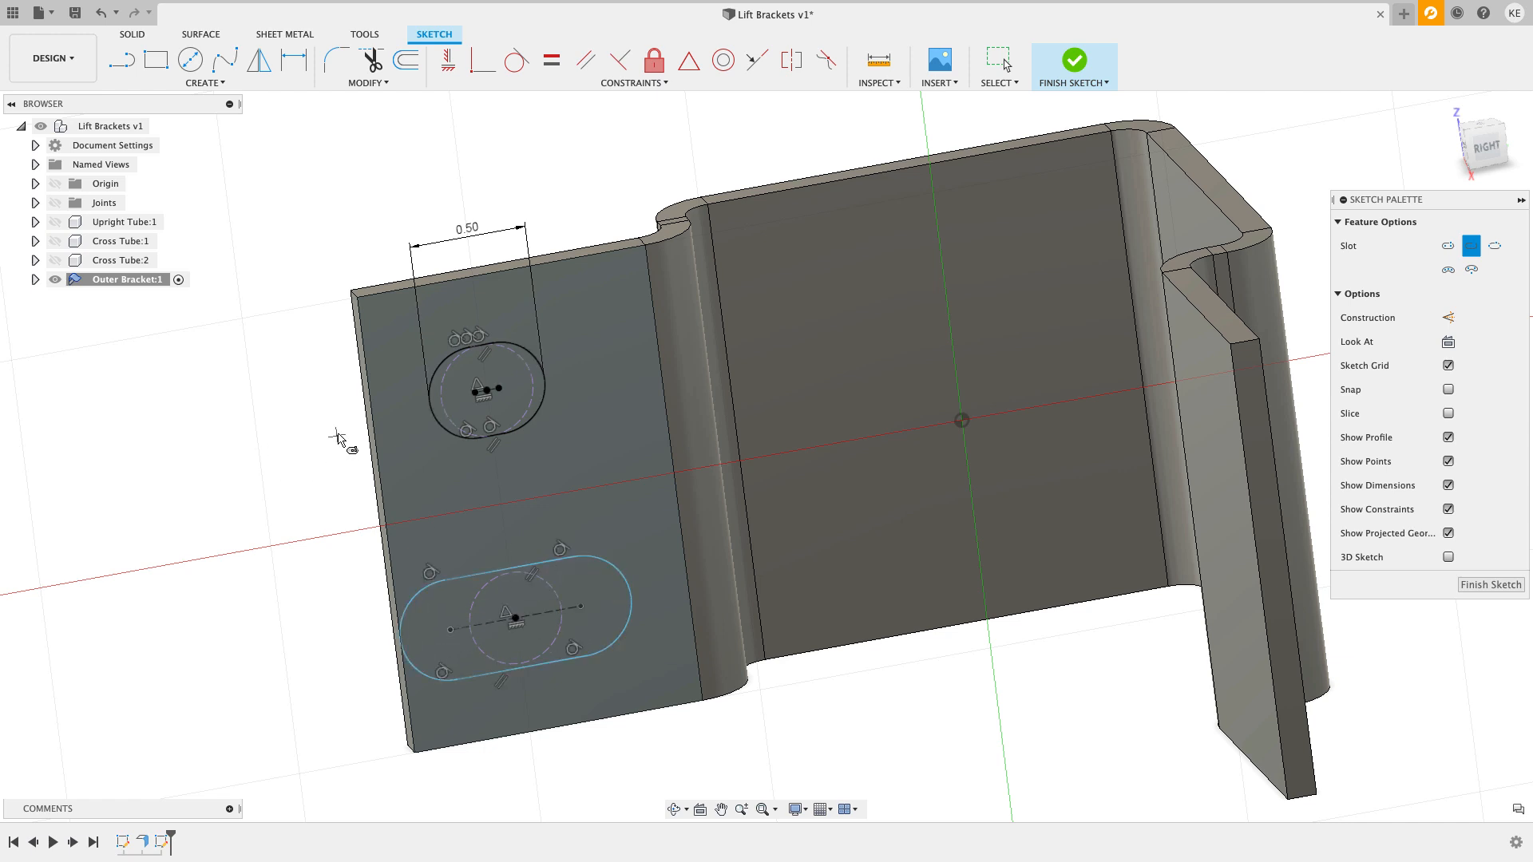
key("F2")
key("Escape")
Step: Apply Equal constraints between the two slots' end arcs and straight sides so the lower slot matches the upper one
left_click(551, 60)
left_click(550, 399)
left_click(619, 570)
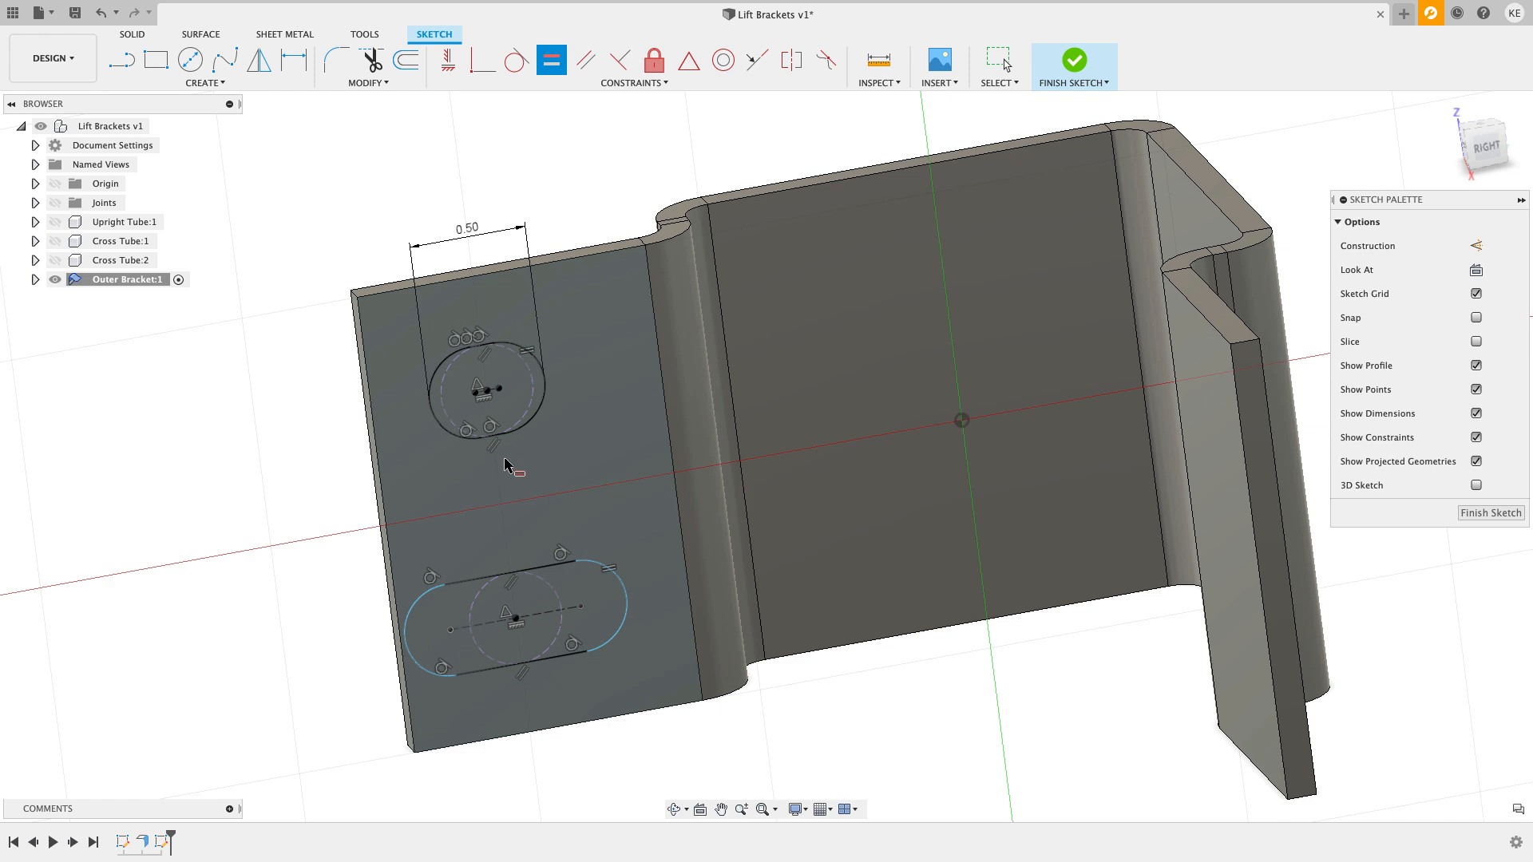
scroll(503, 451, "up", 10)
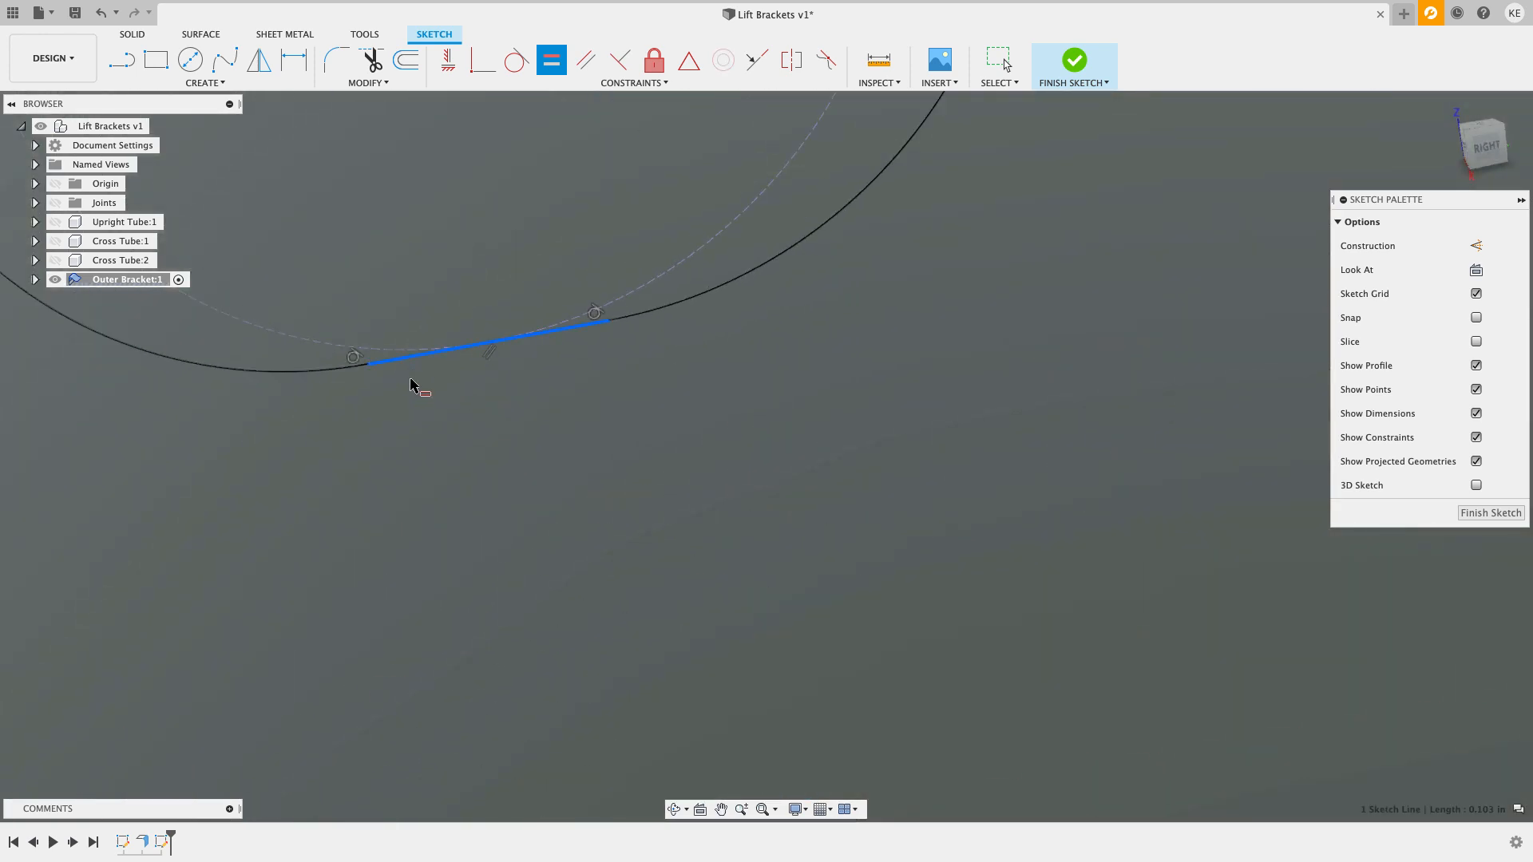
scroll(399, 368, "down", 10)
left_click(480, 628)
scroll(324, 465, "down", 3)
scroll(323, 465, "down", 2)
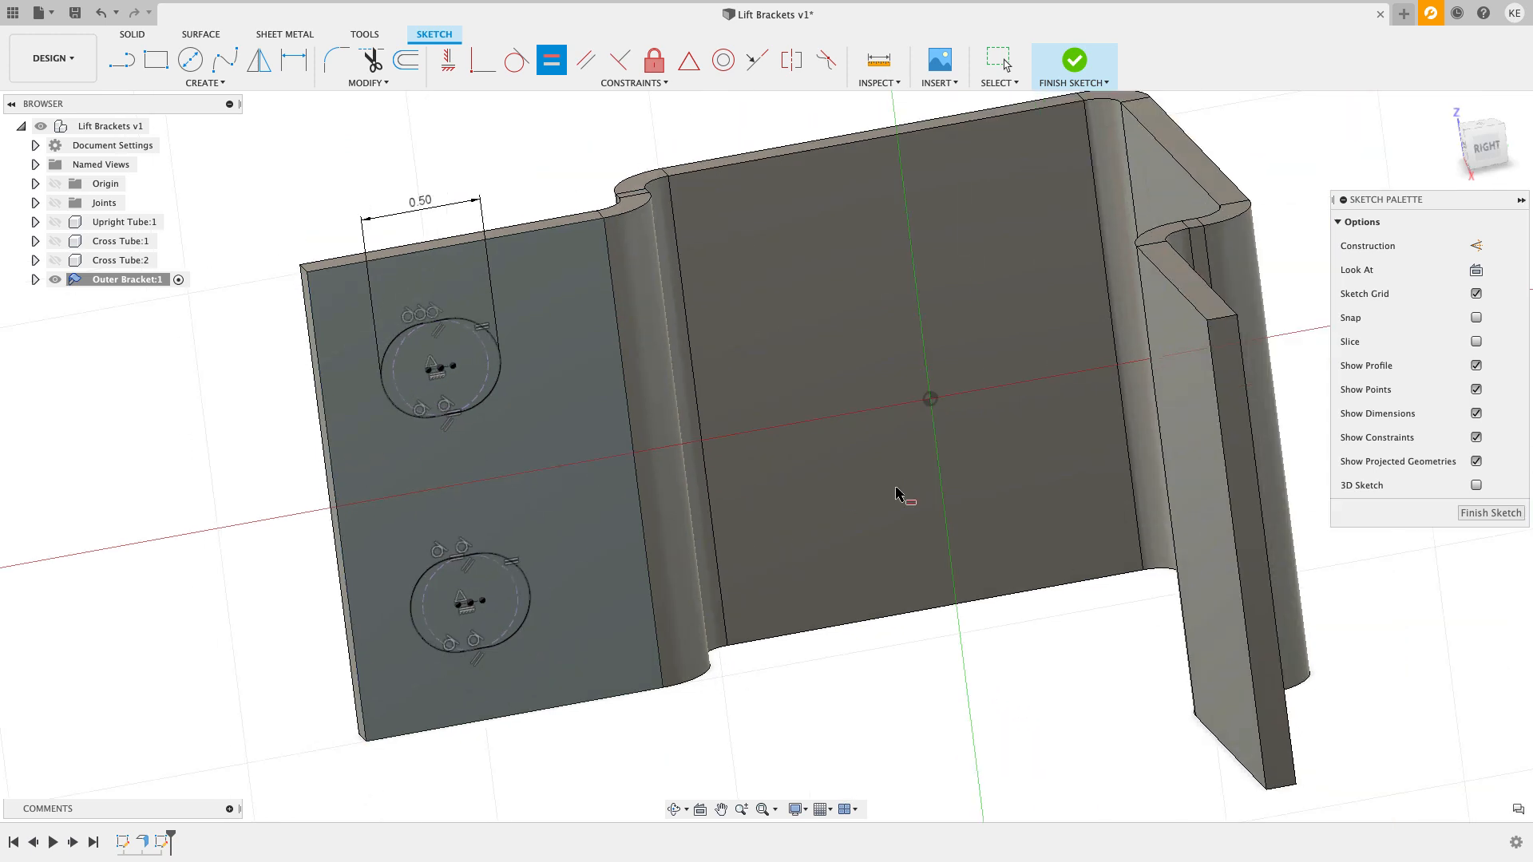
Step: Finish the sketch and extrude-cut both slot profiles through the bracket leg with the extent set to All
left_click(1469, 513)
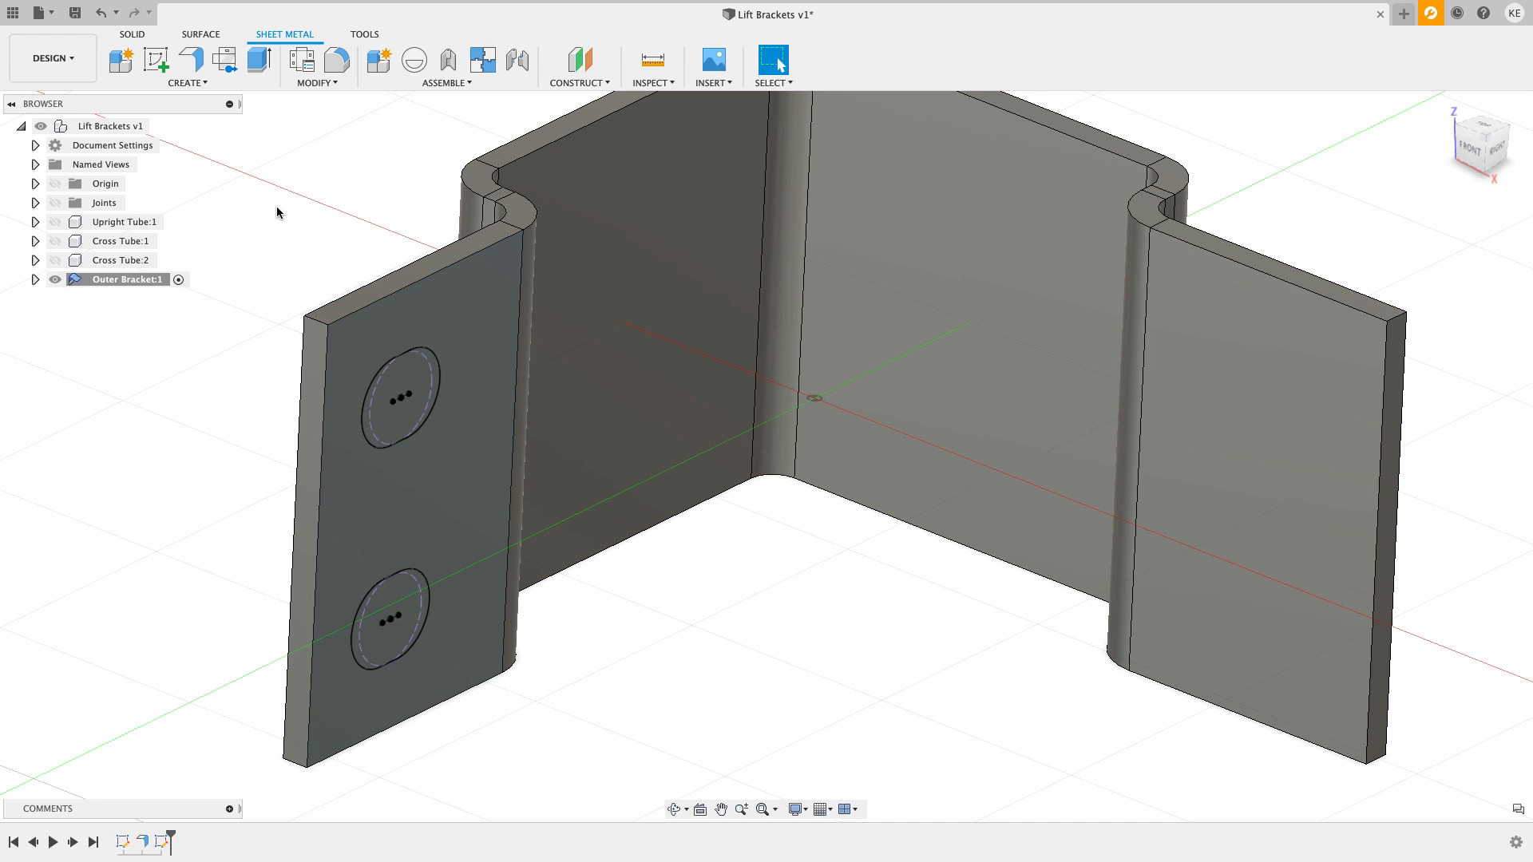
key("e")
left_click(385, 393)
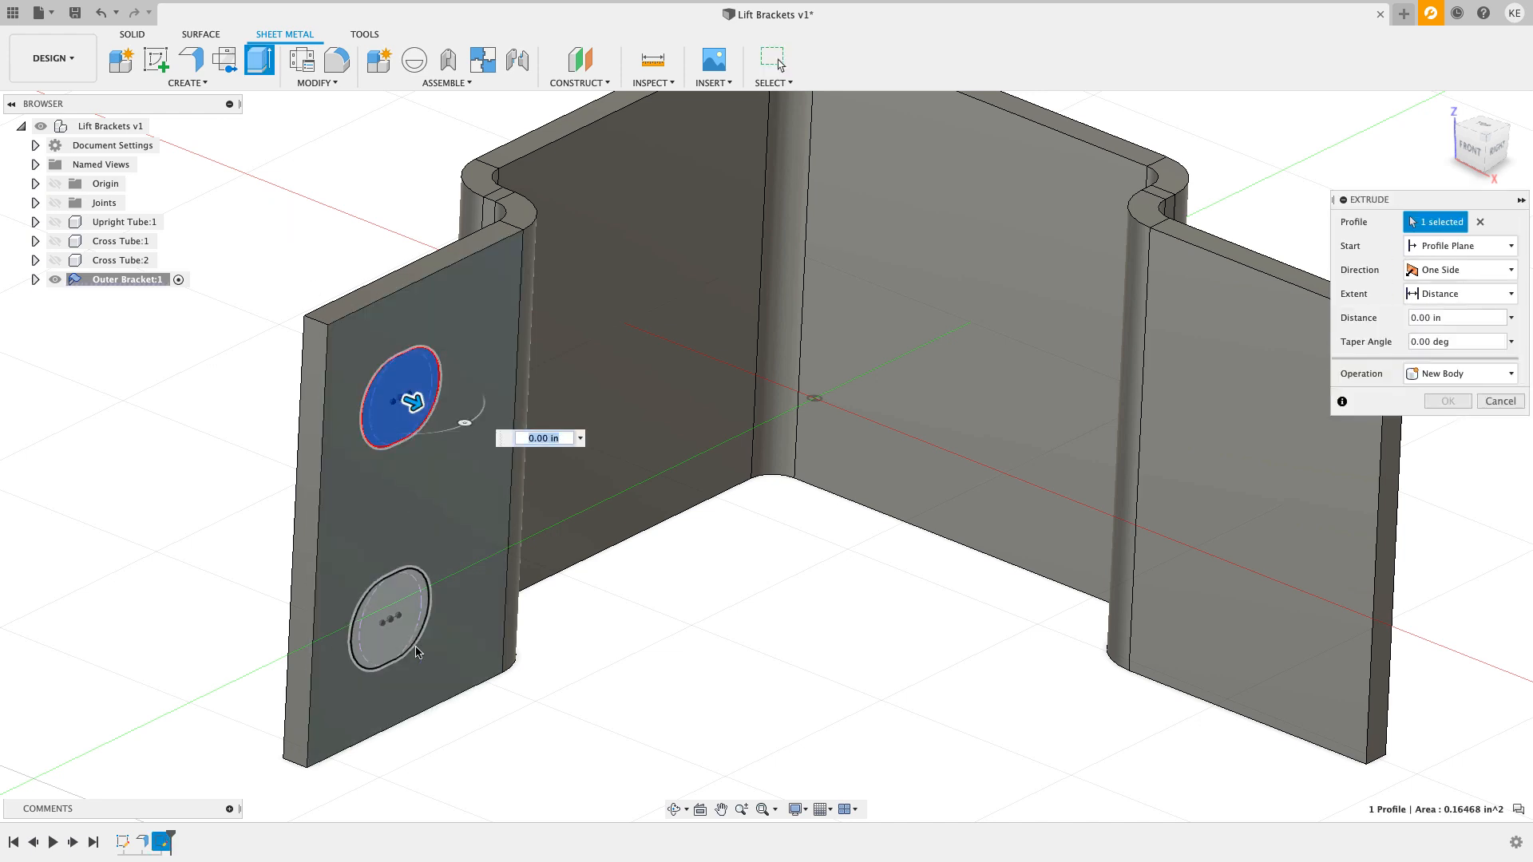
left_click(401, 636)
left_click_drag(399, 619, 226, 553)
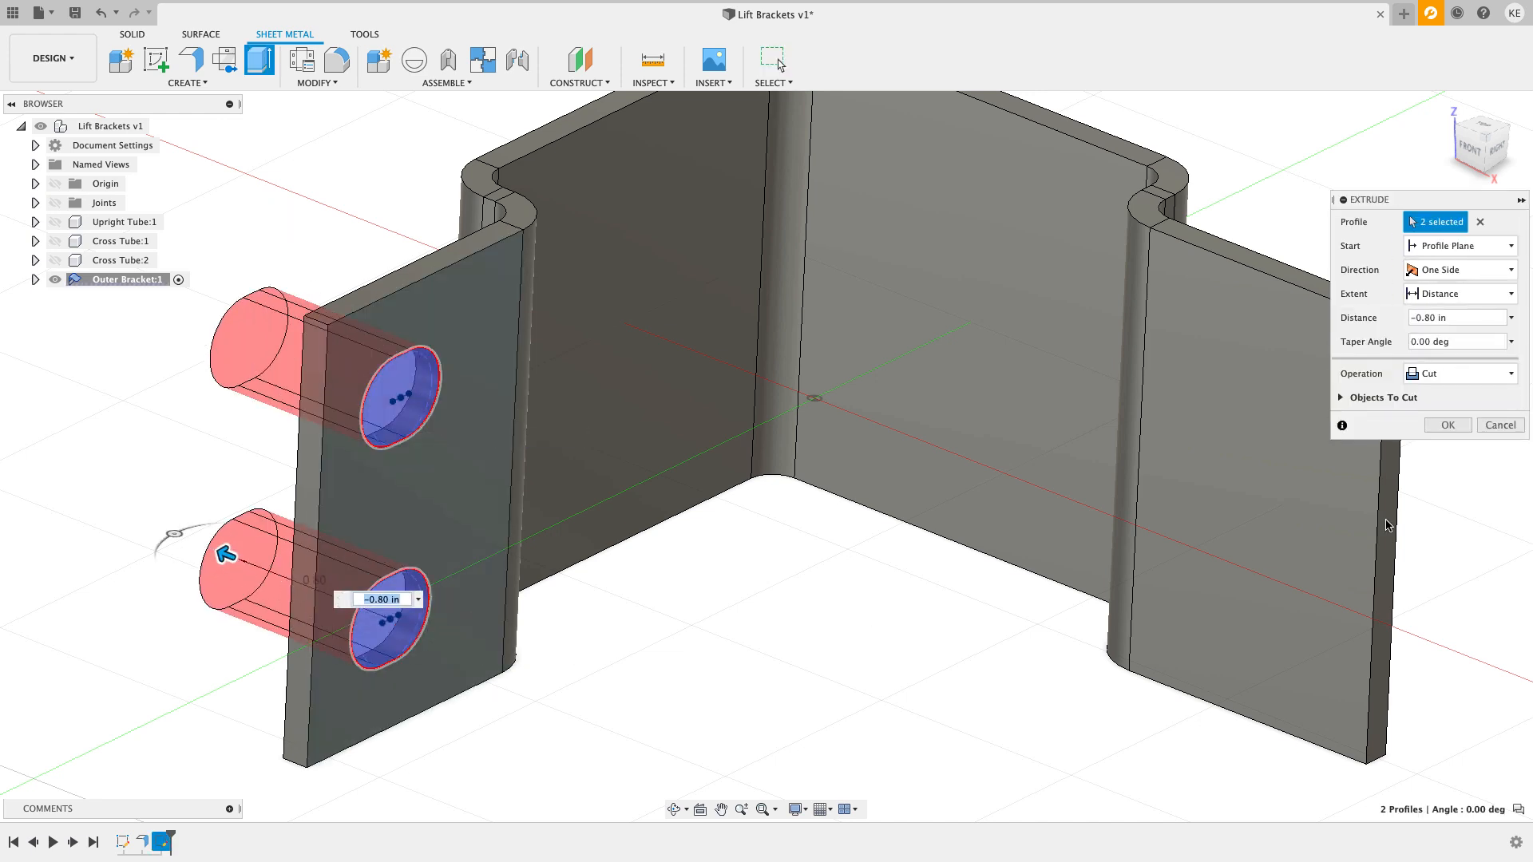
left_click(1455, 294)
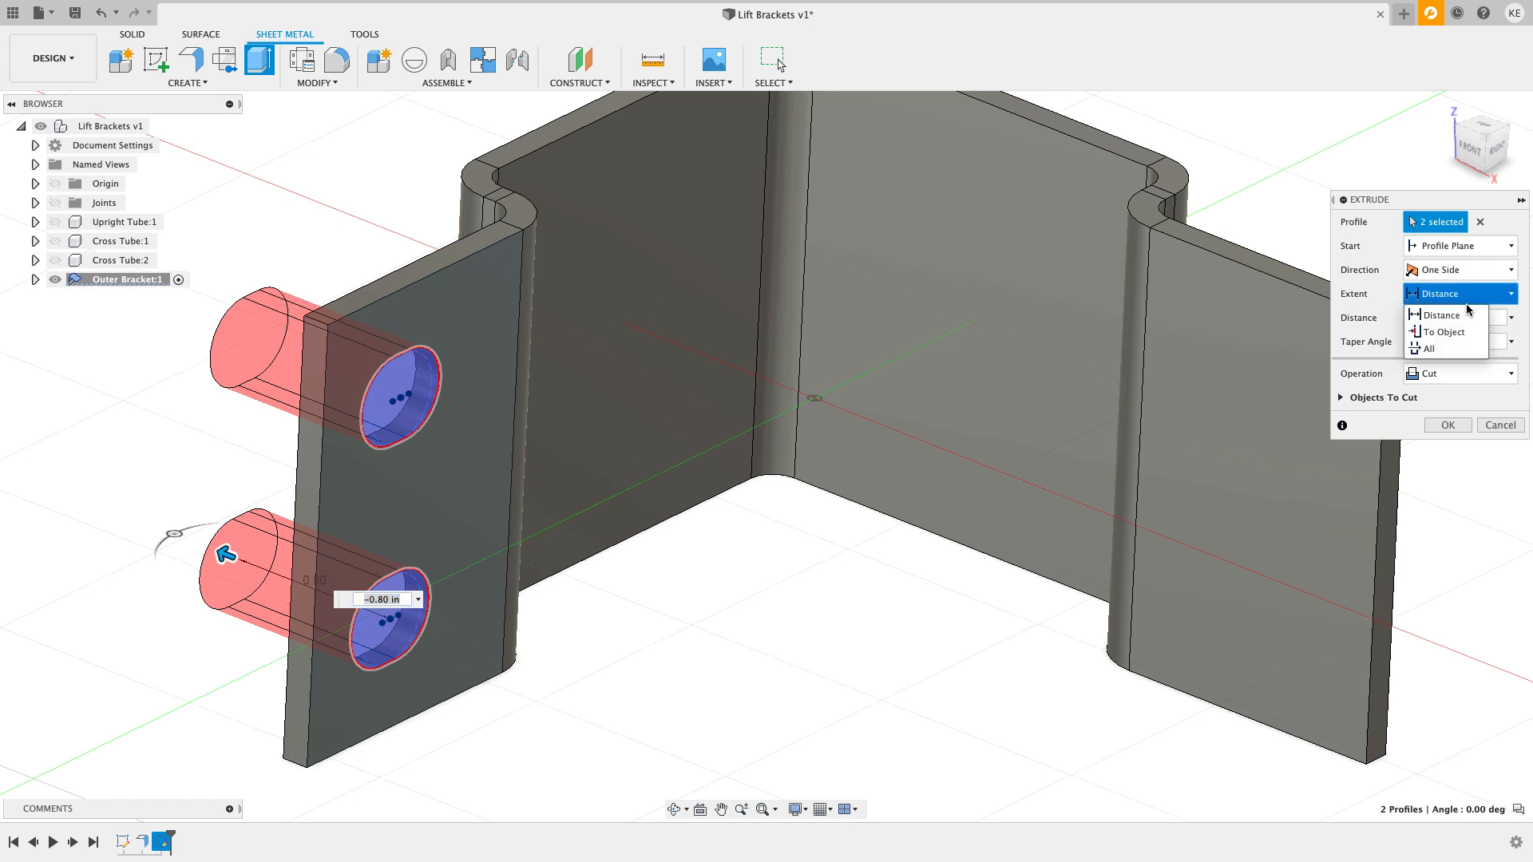
left_click(1429, 349)
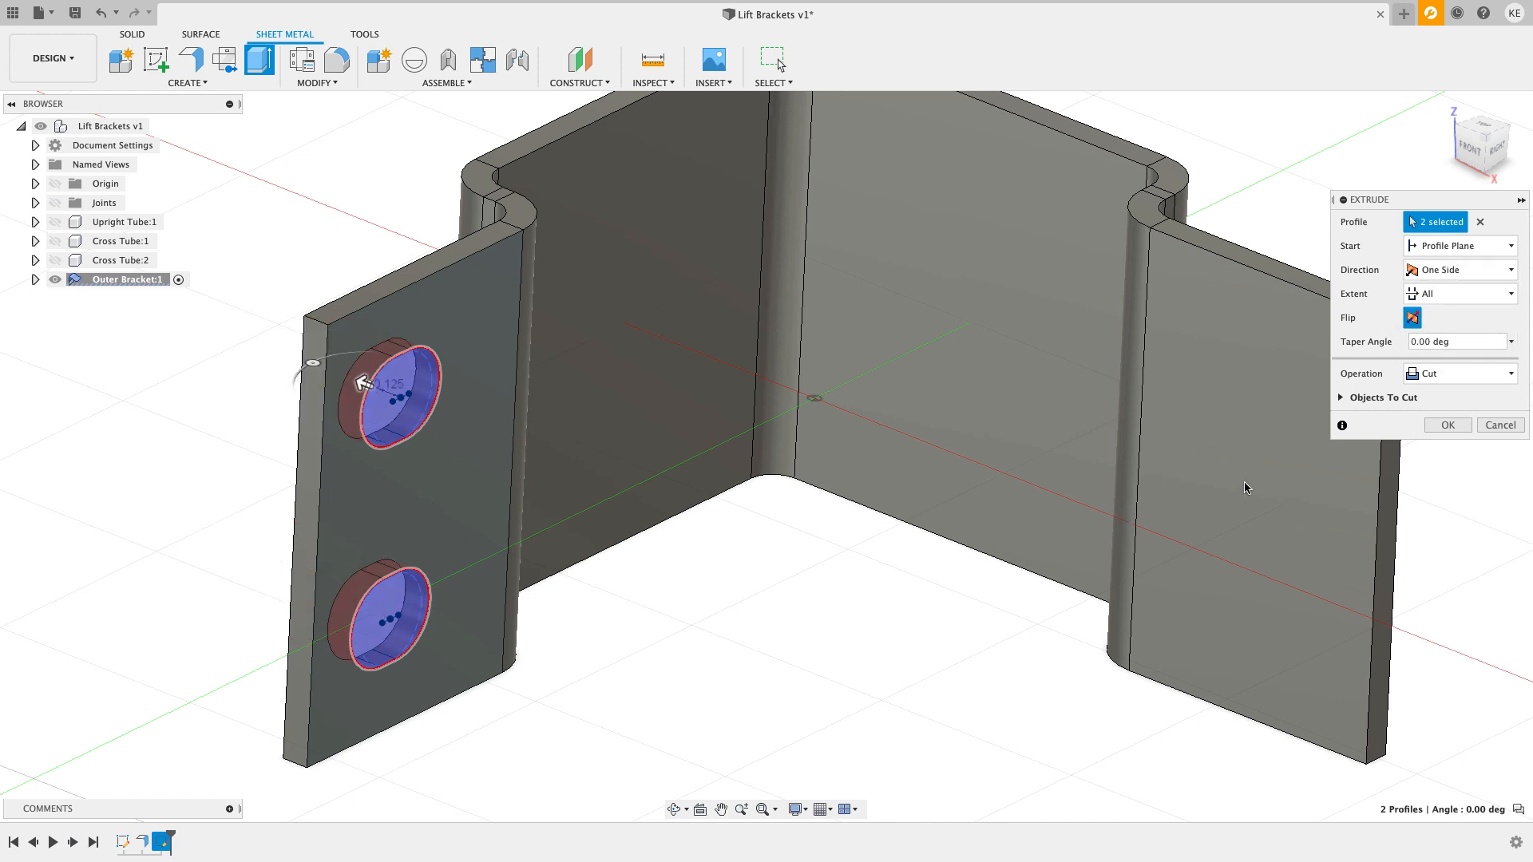
left_click(1446, 425)
middle_click_drag(762, 524, 793, 560, "shift")
key("Escape")
Step: Show Cross Tube:2 and start a sketch on the outer face of the bracket leg without slots
middle_click_drag(786, 497, 823, 487, "shift")
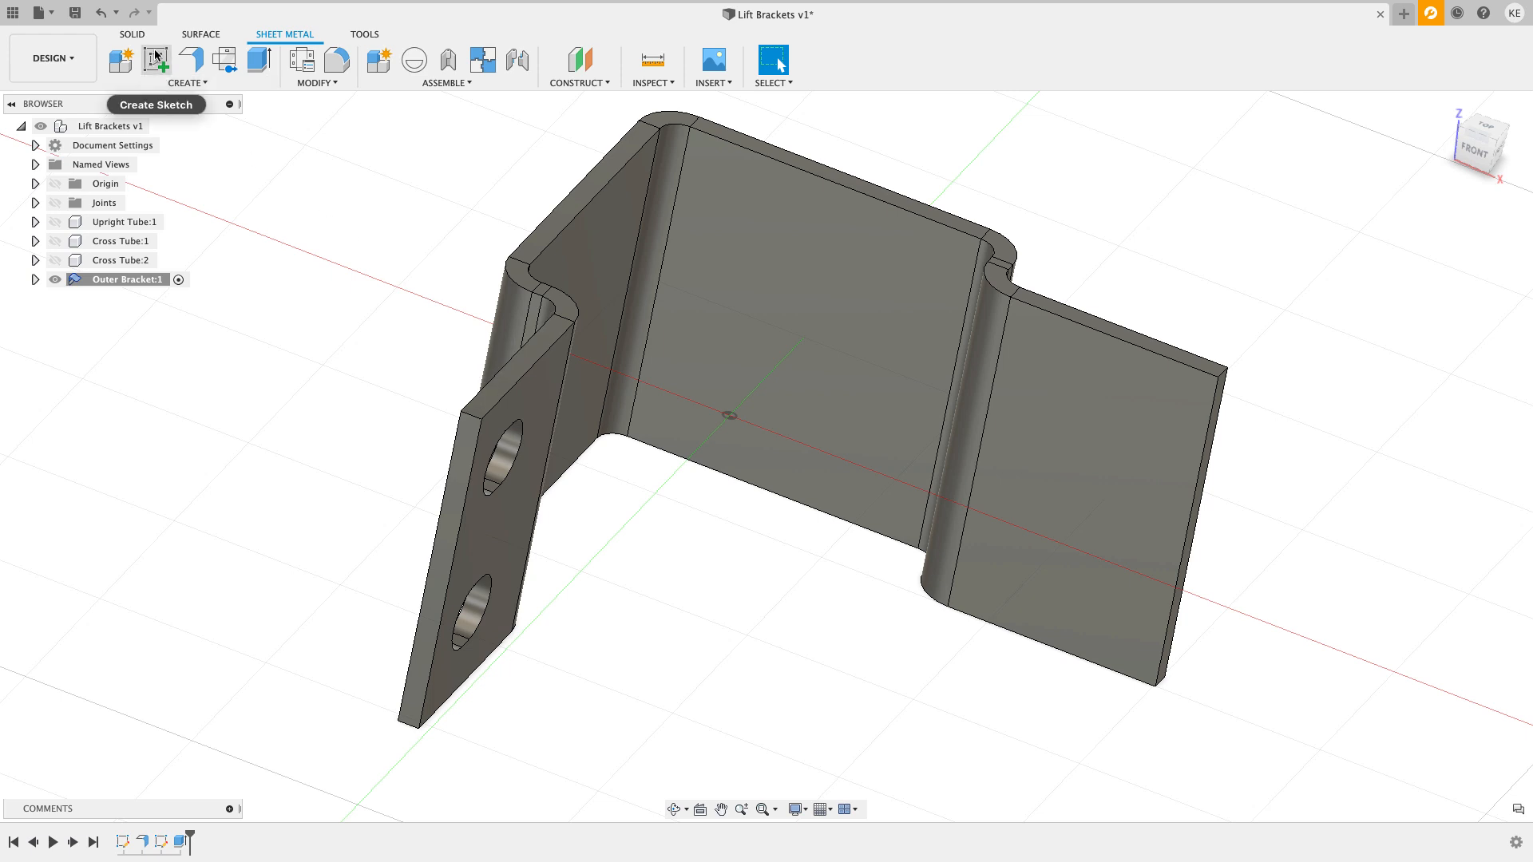
left_click(54, 260)
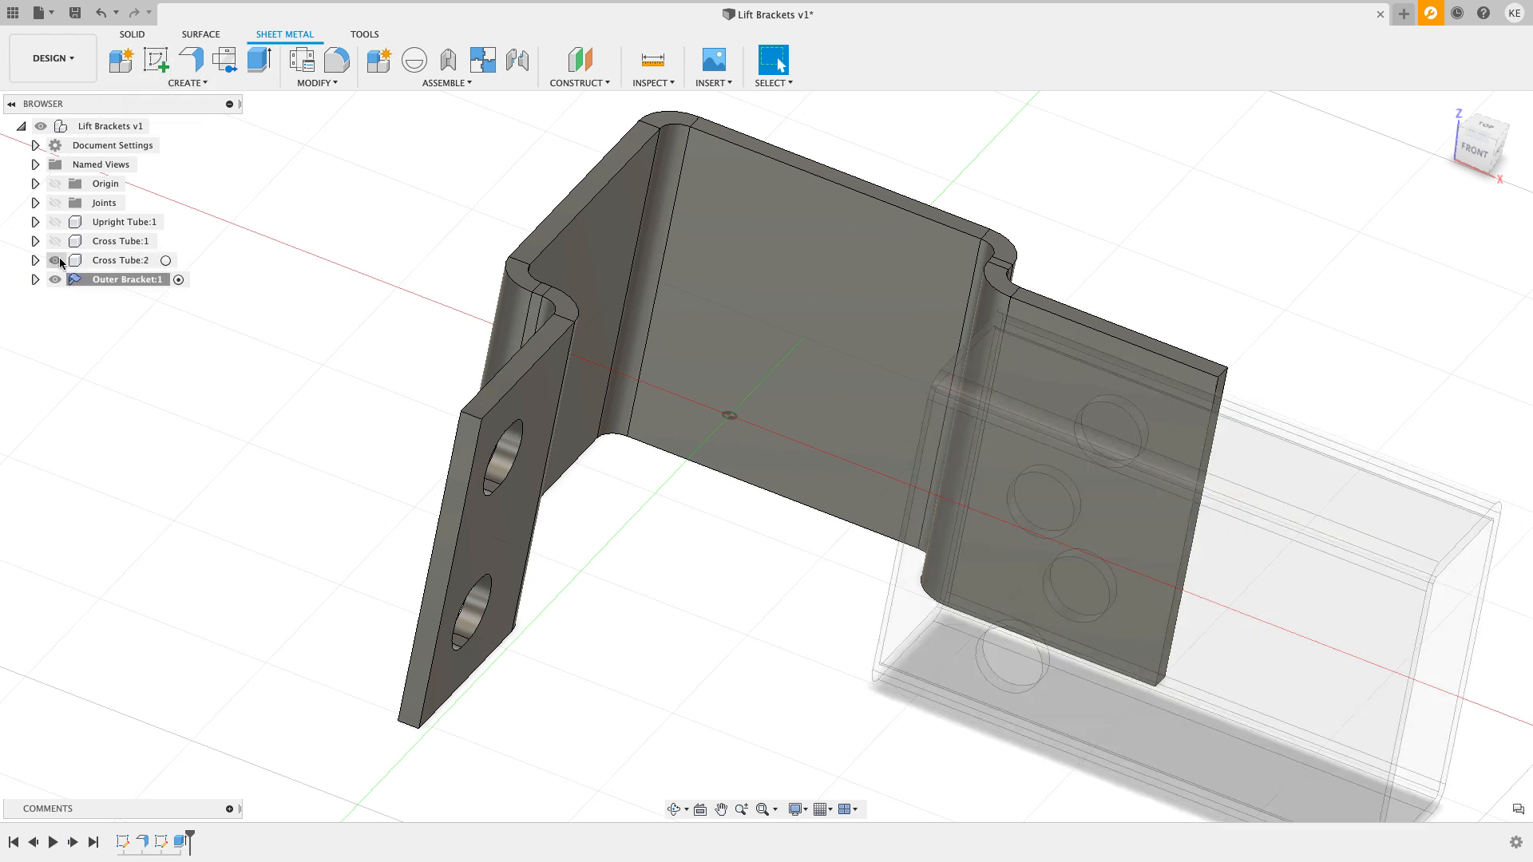
left_click(153, 59)
scroll(1092, 339, "up", 3)
left_click(1092, 338)
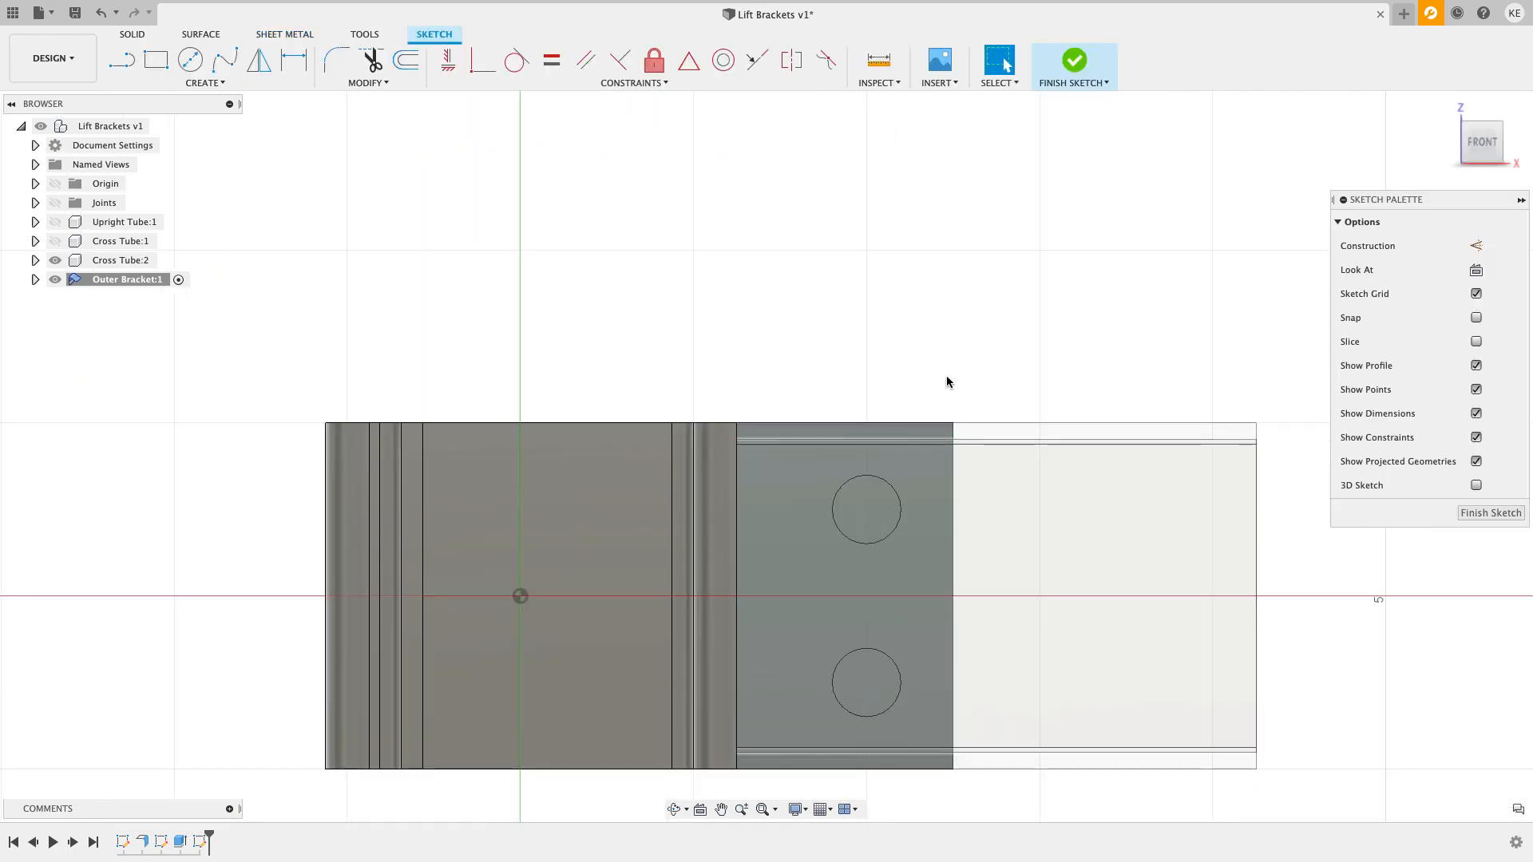
Step: Project the two Cross Tube:2 hole edges into the sketch as construction geometry and hide Cross Tube:2
key("p")
left_click(1476, 246)
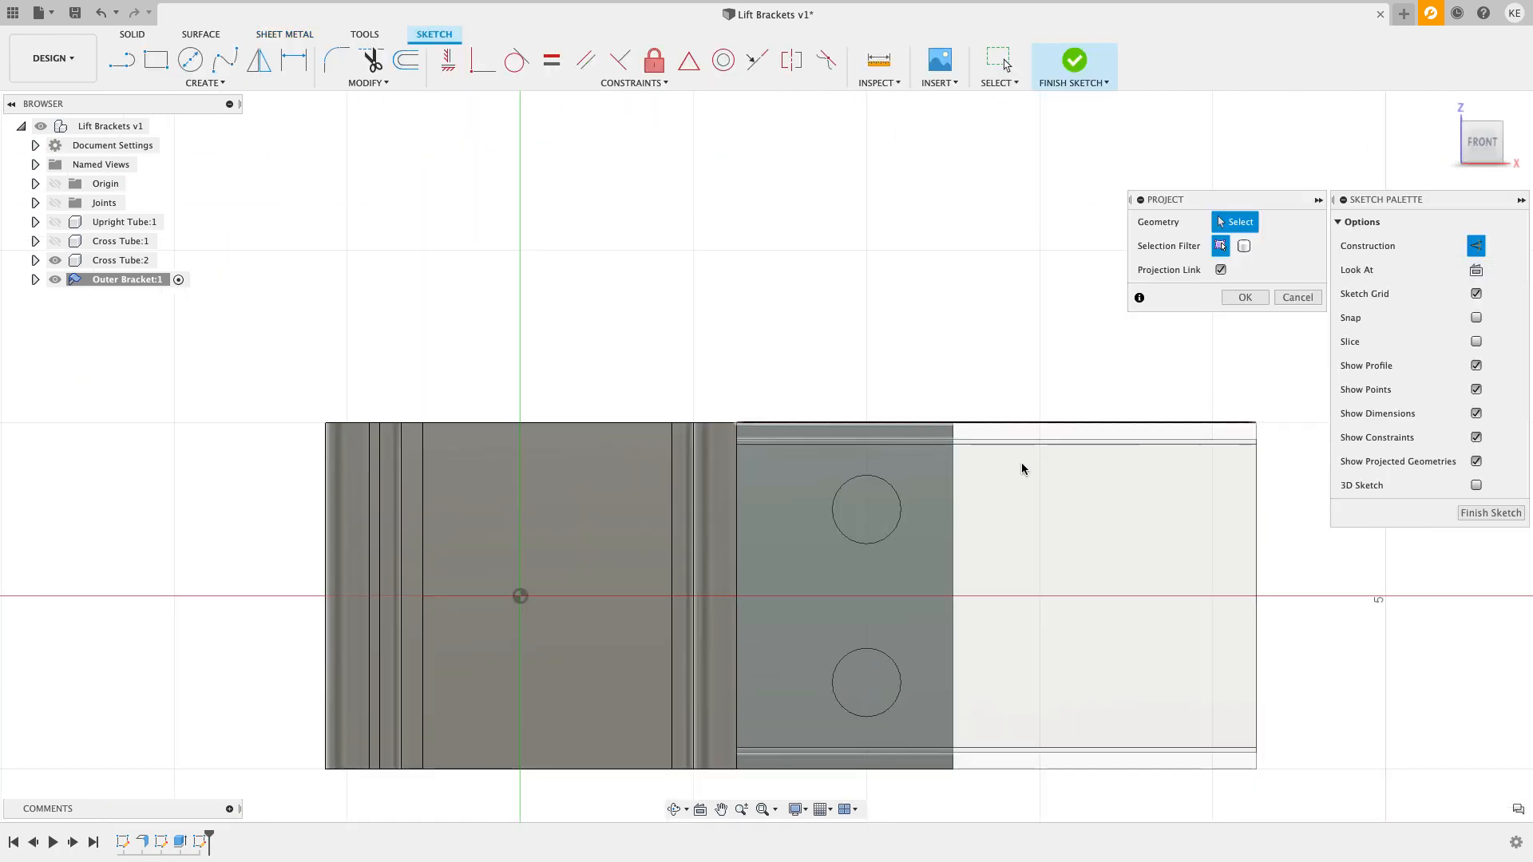
left_click(896, 513)
left_click(885, 664)
left_click(1288, 224)
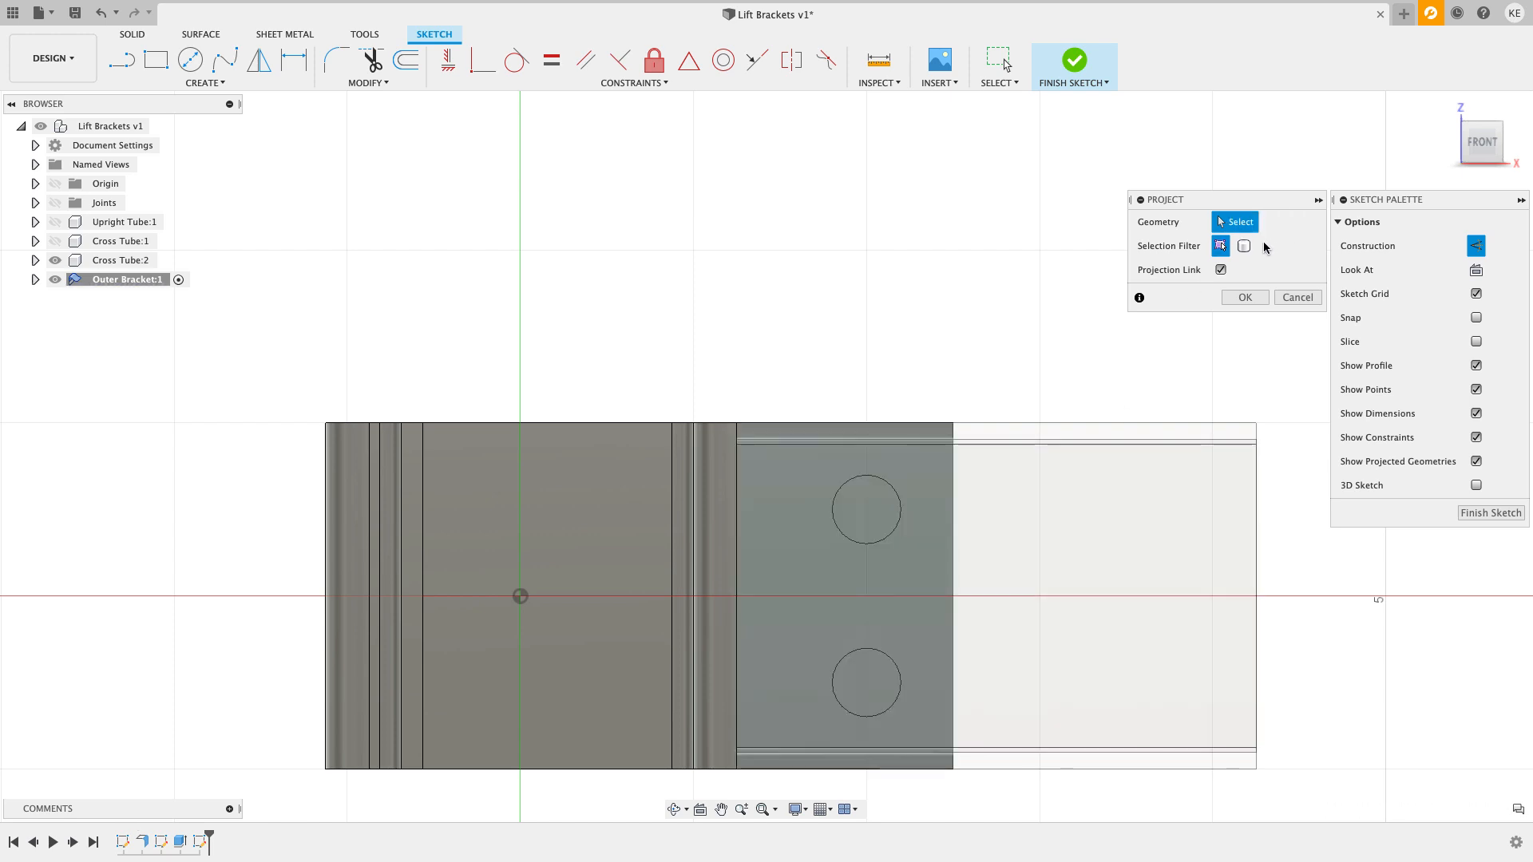
left_click(881, 482)
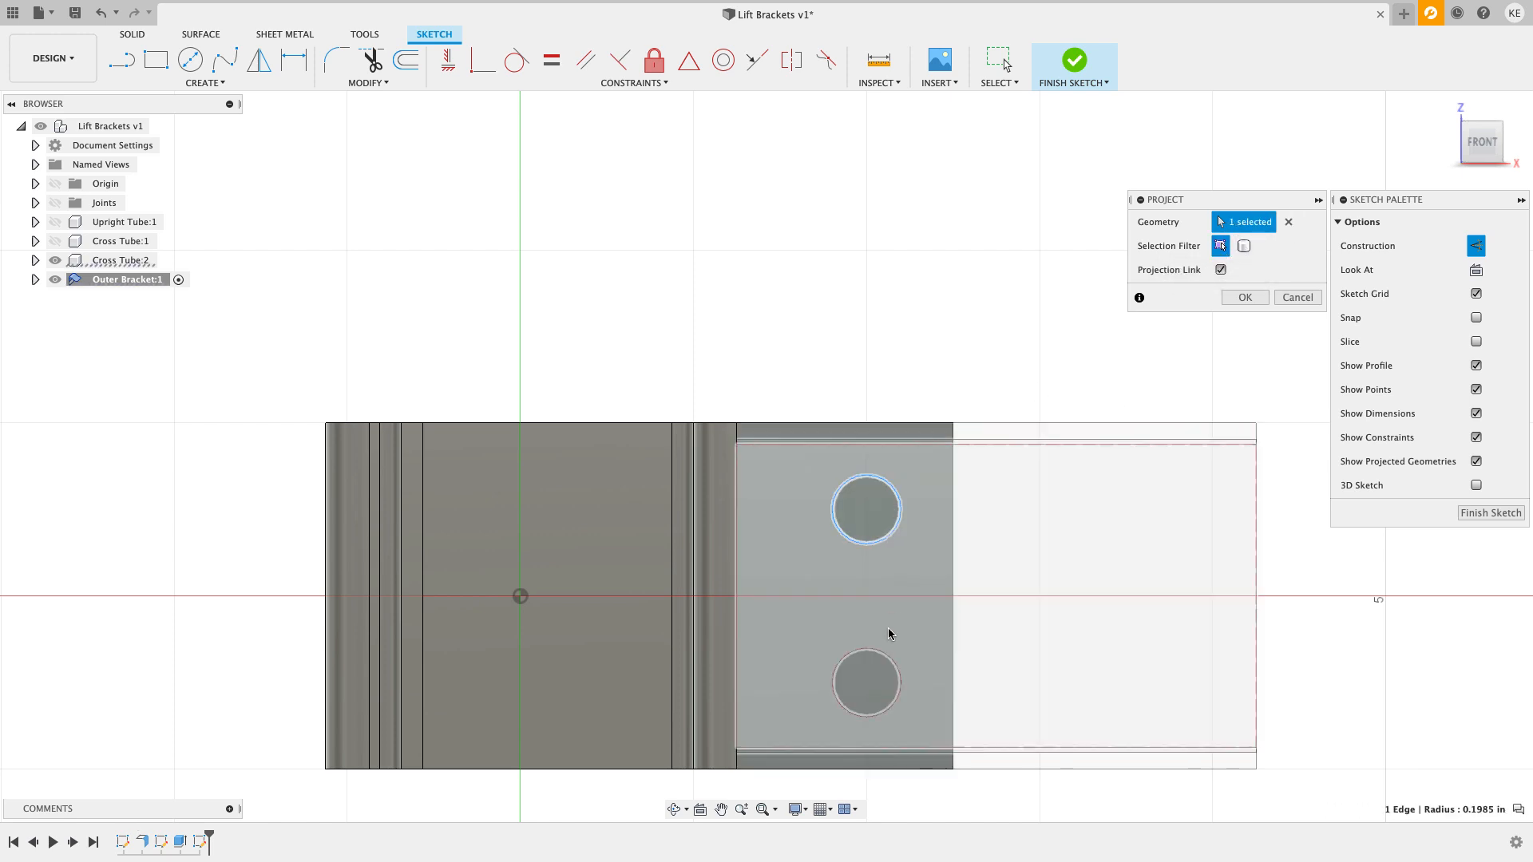
left_click(879, 650)
left_click(1246, 298)
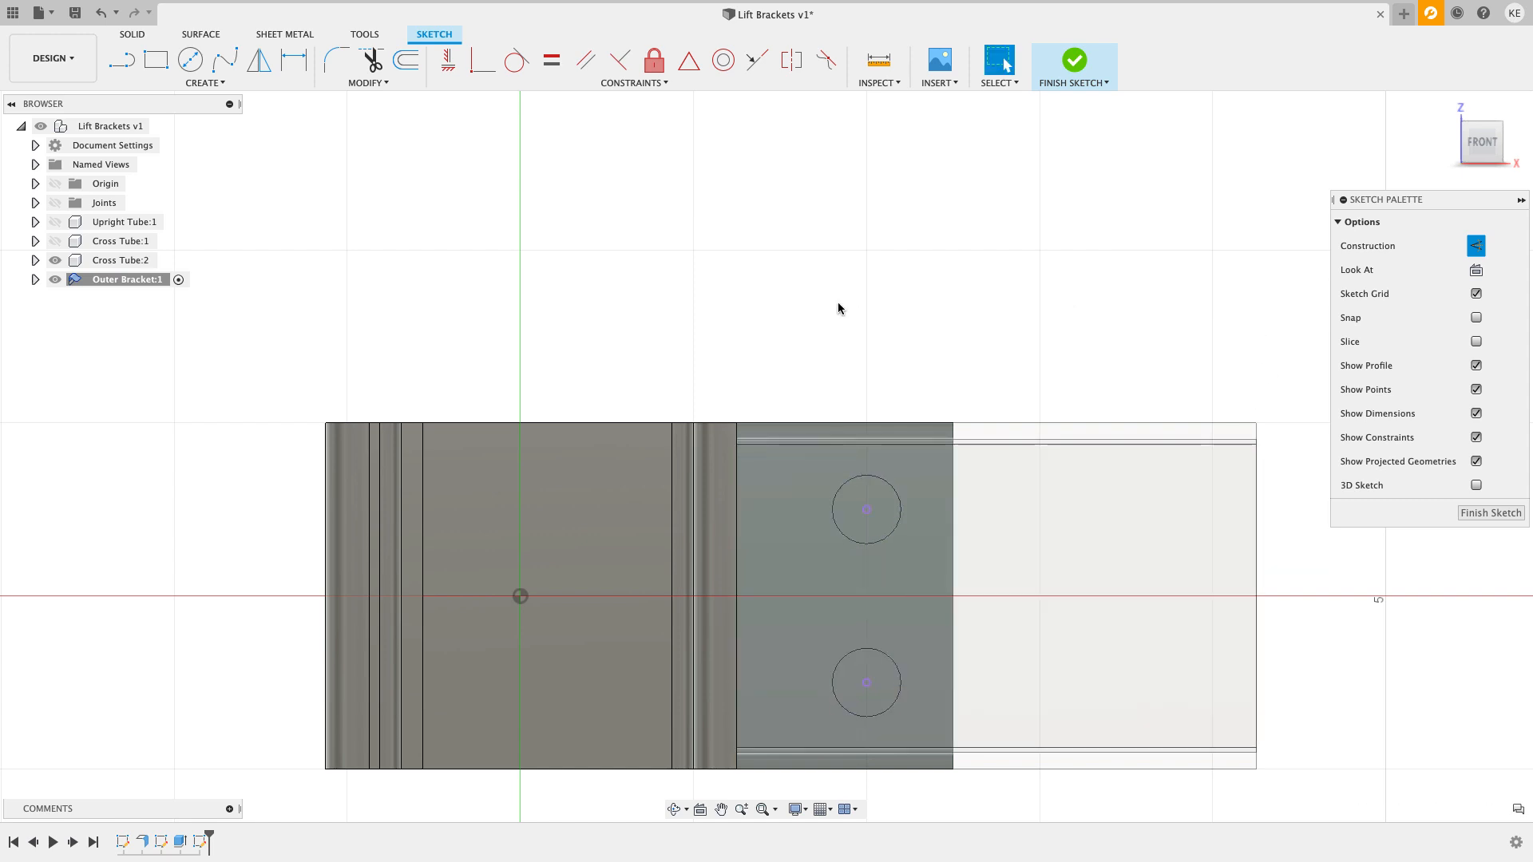
left_click(55, 261)
Step: Turn off construction mode and try a center-to-center slot starting at the upper projected hole's center
scroll(560, 335, "down", 1)
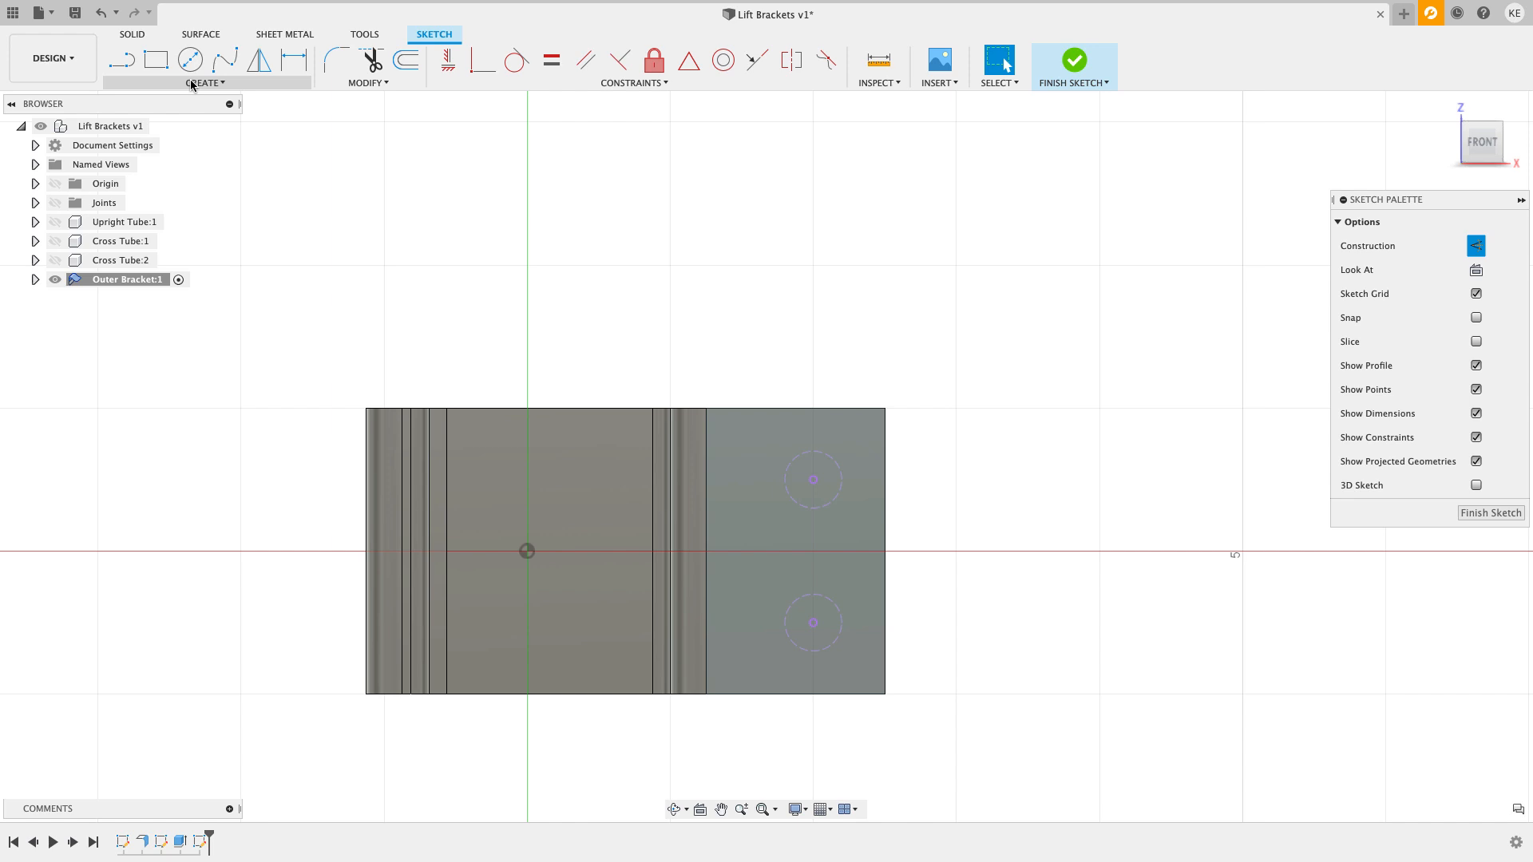
left_click(193, 84)
mouse_move(187, 156)
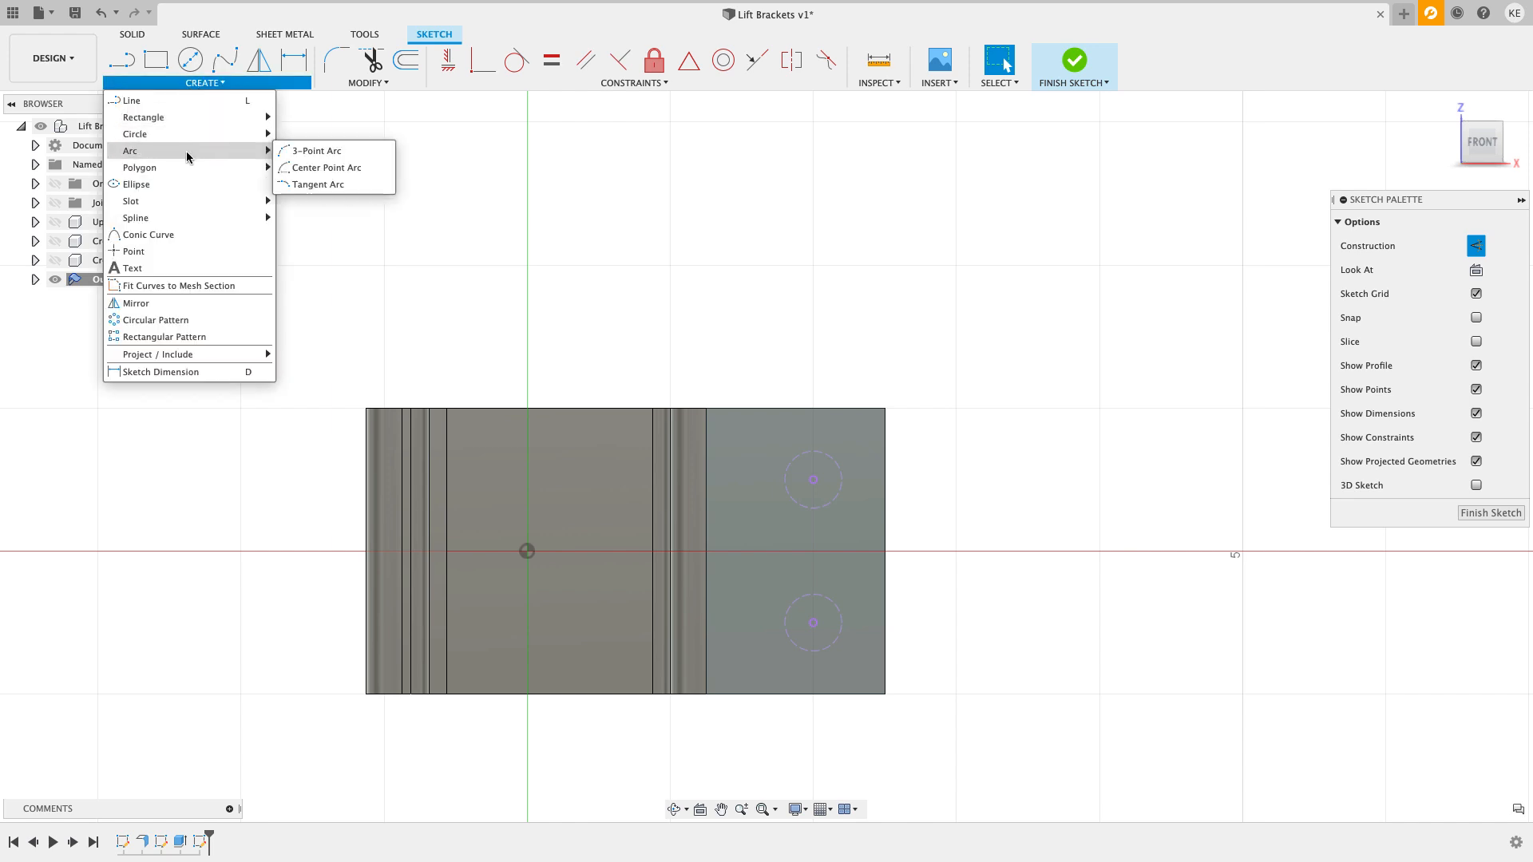
mouse_move(175, 202)
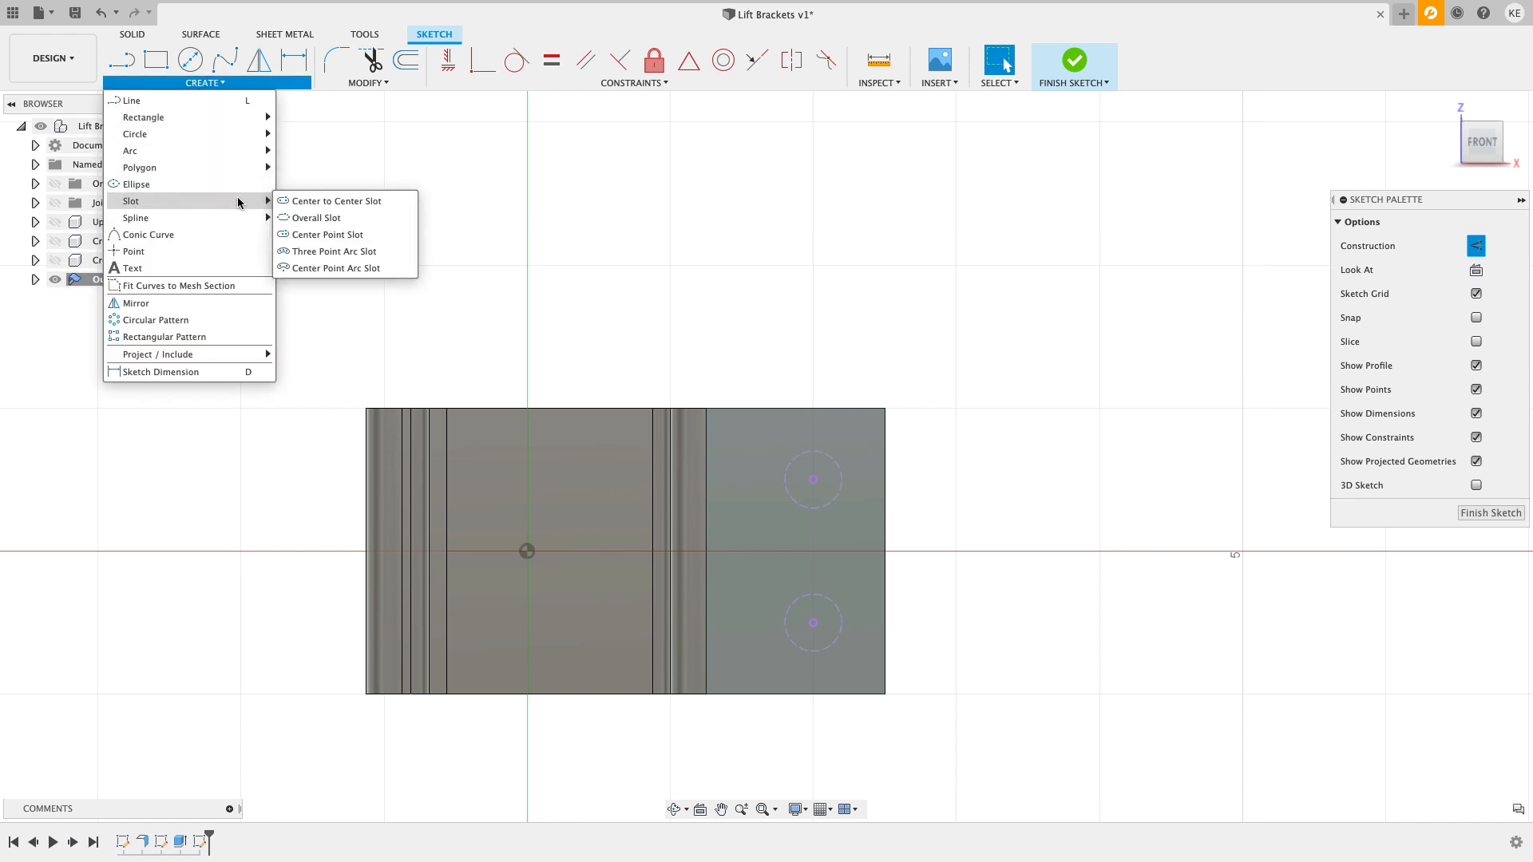
left_click(308, 205)
scroll(845, 487, "up", 3)
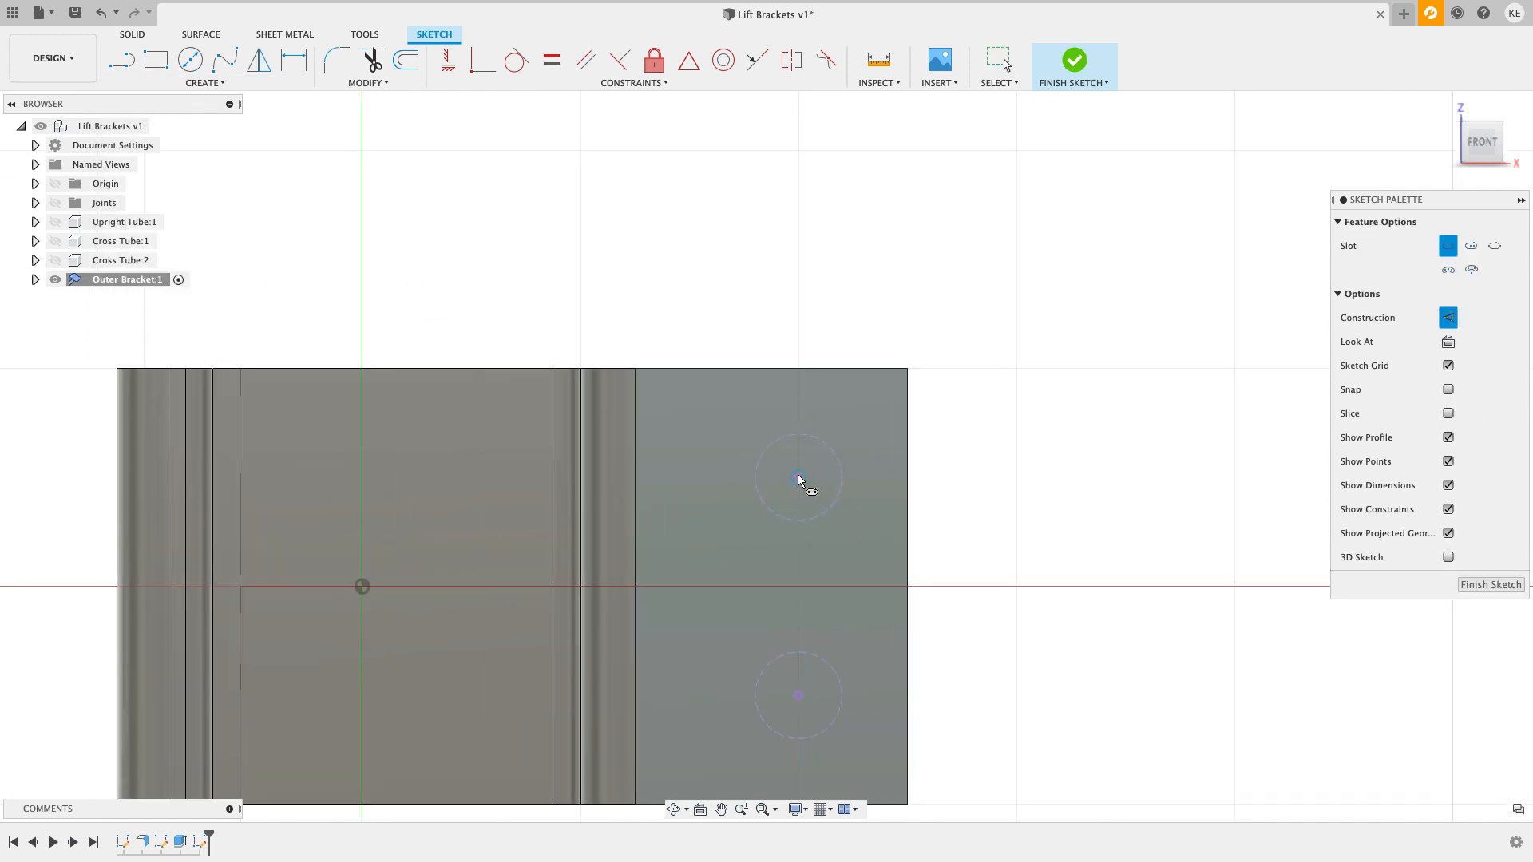
left_click(798, 478)
scroll(848, 479, "up", 2)
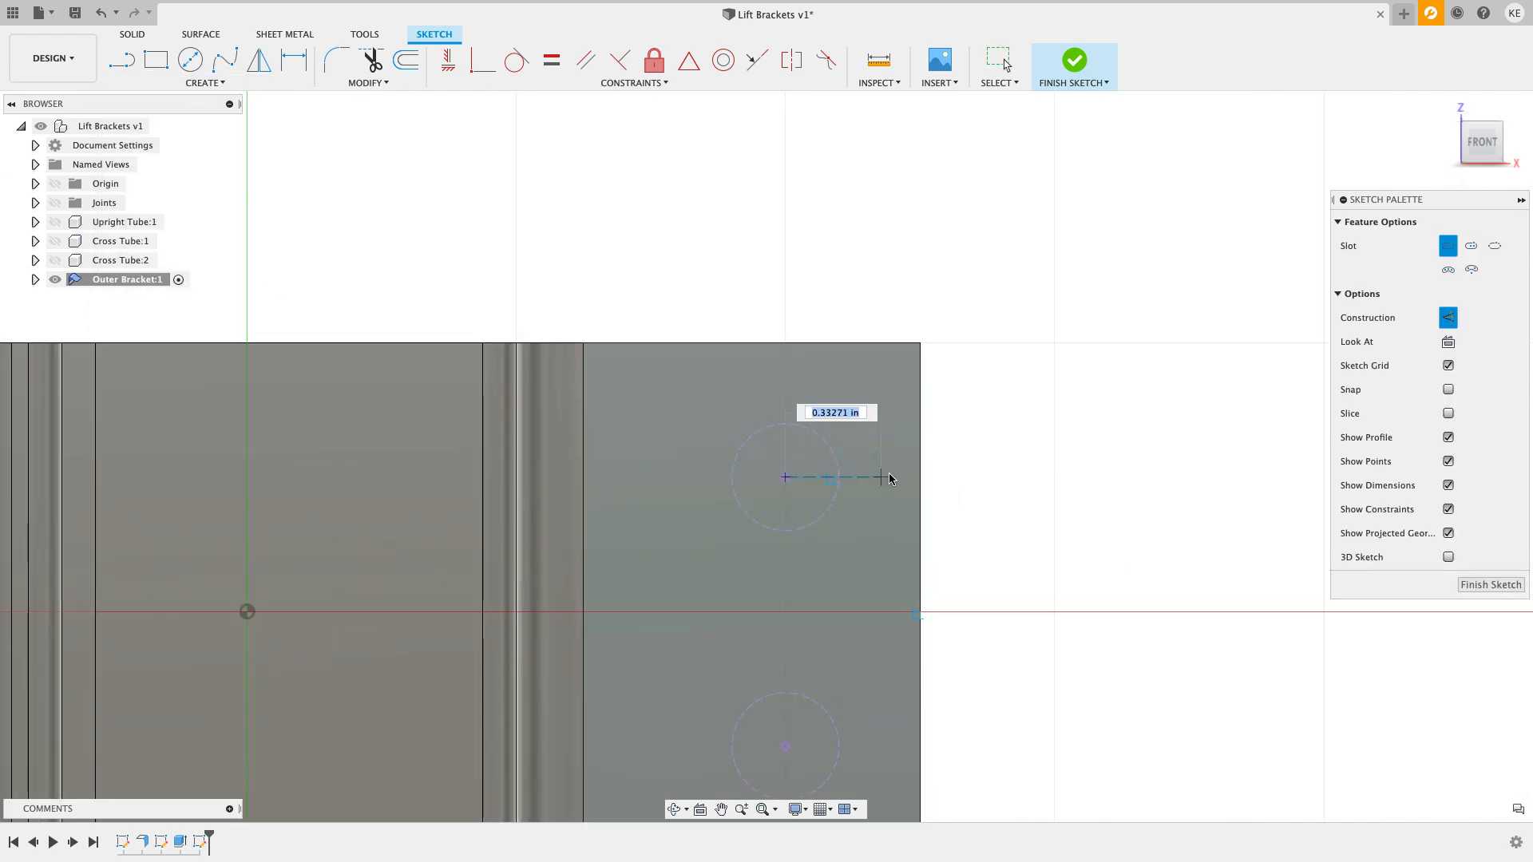
left_click(1447, 318)
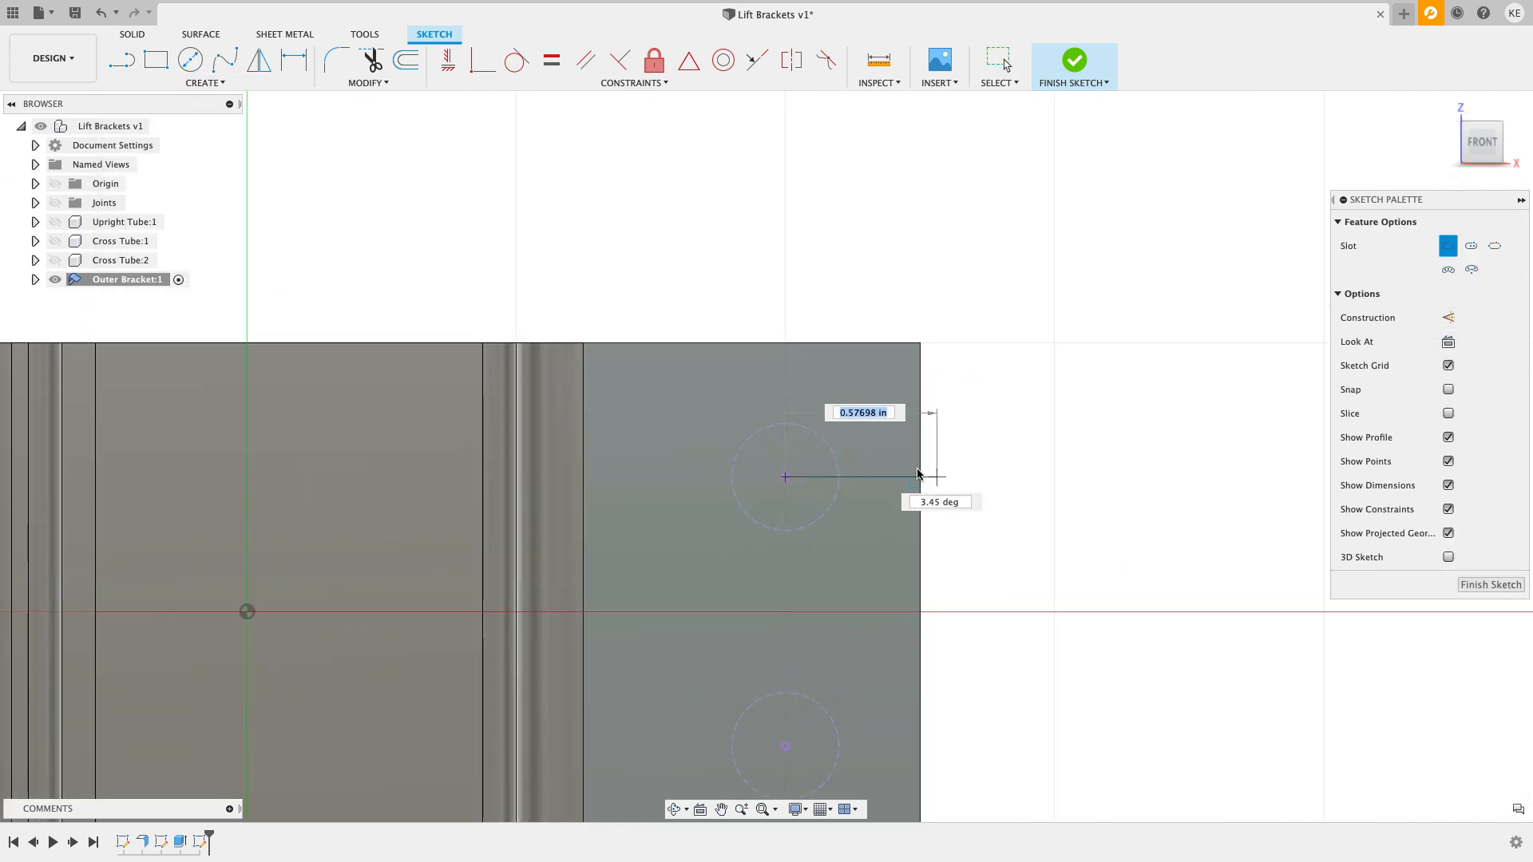
left_click(865, 477)
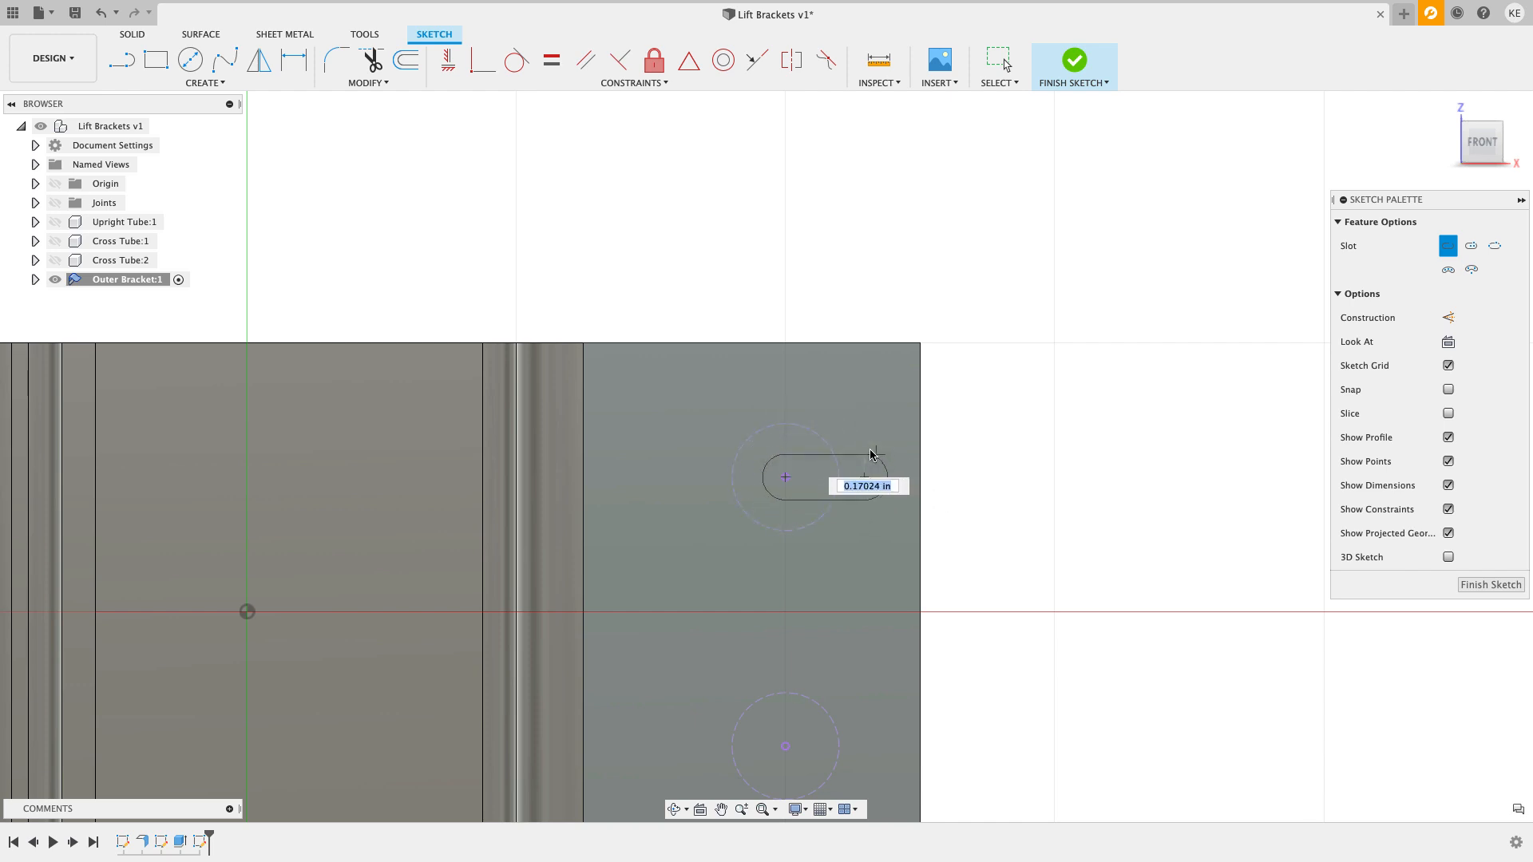
key("Escape")
Step: Sketch a horizontal center-point slot centered on the upper projected hole
left_click(201, 82)
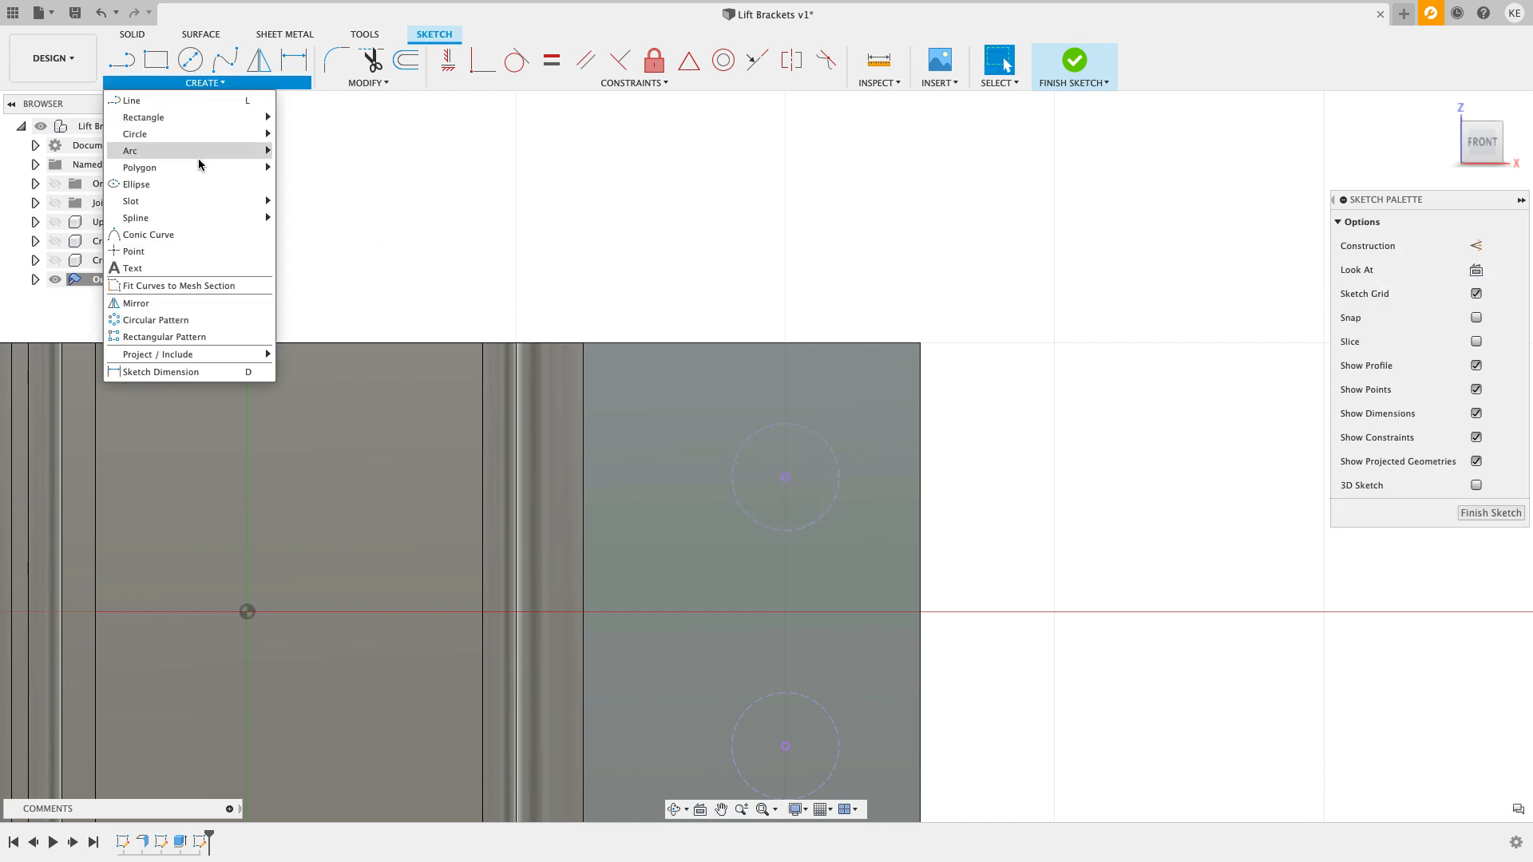
mouse_move(195, 167)
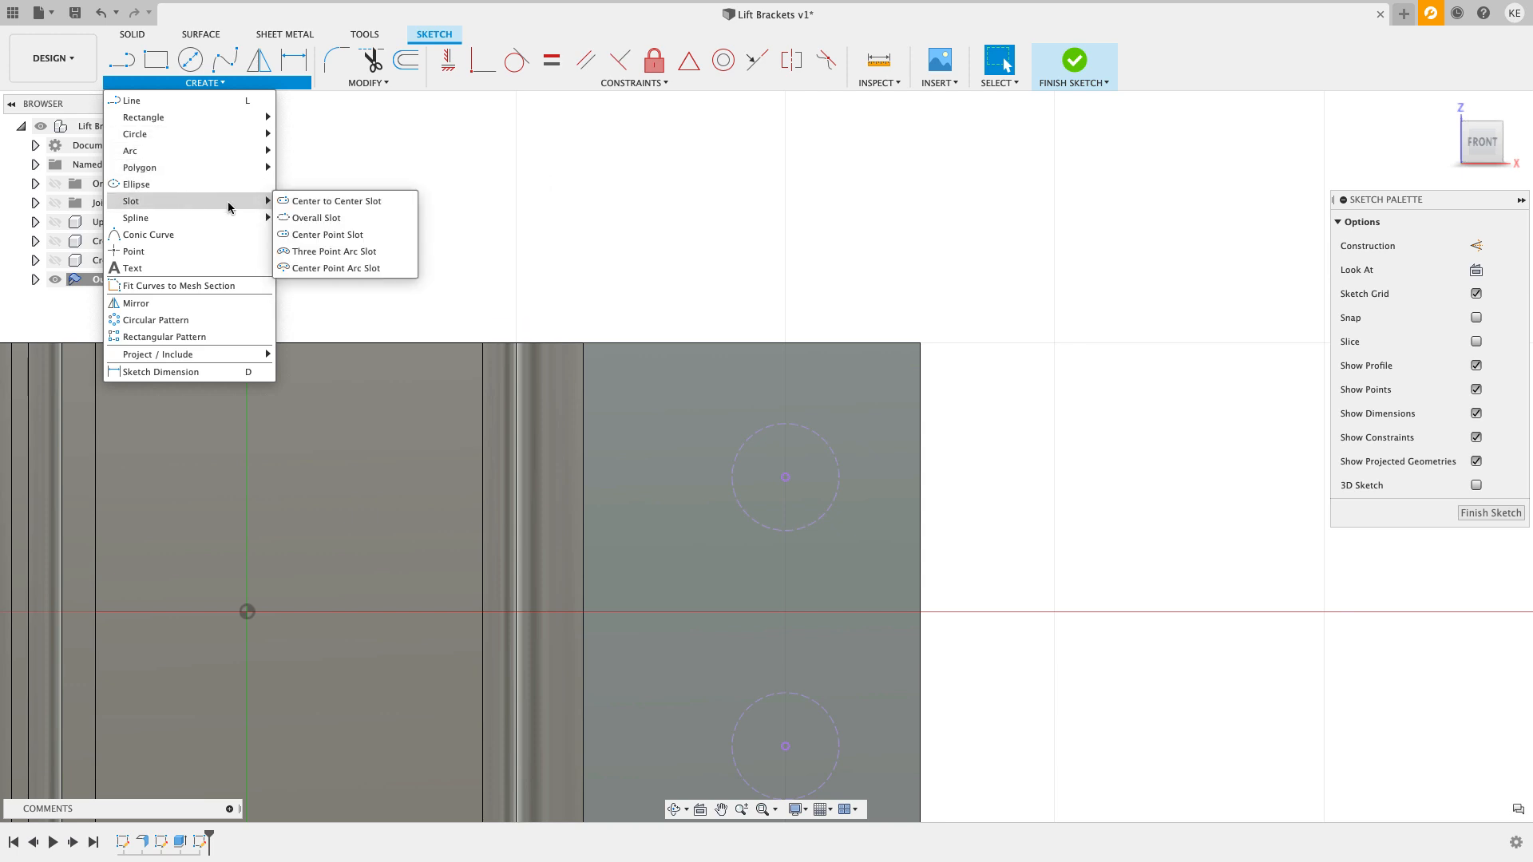
left_click(375, 234)
left_click(787, 476)
left_click(852, 479)
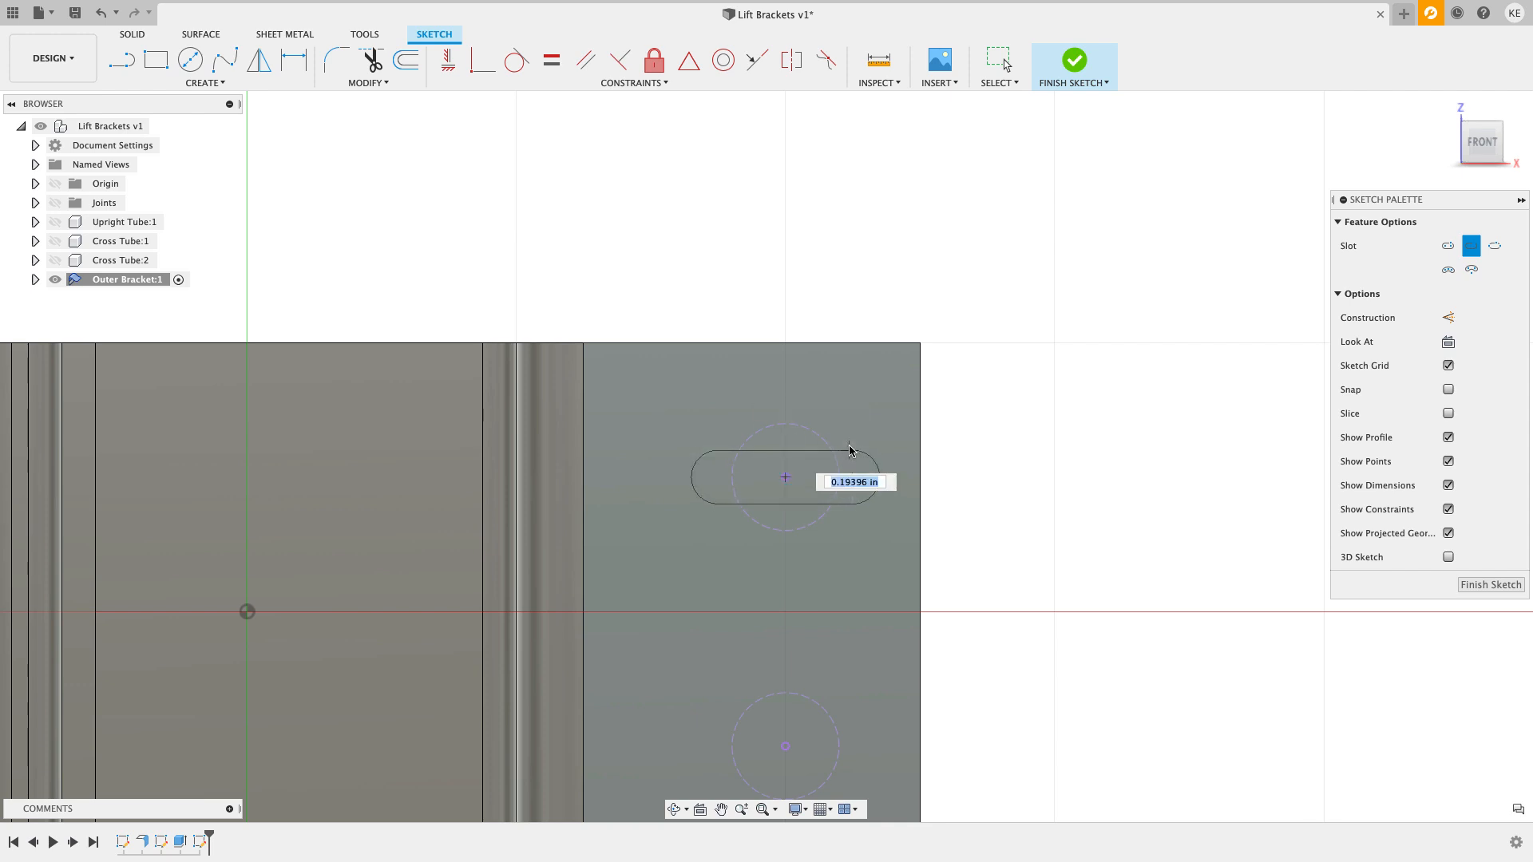
left_click(766, 233)
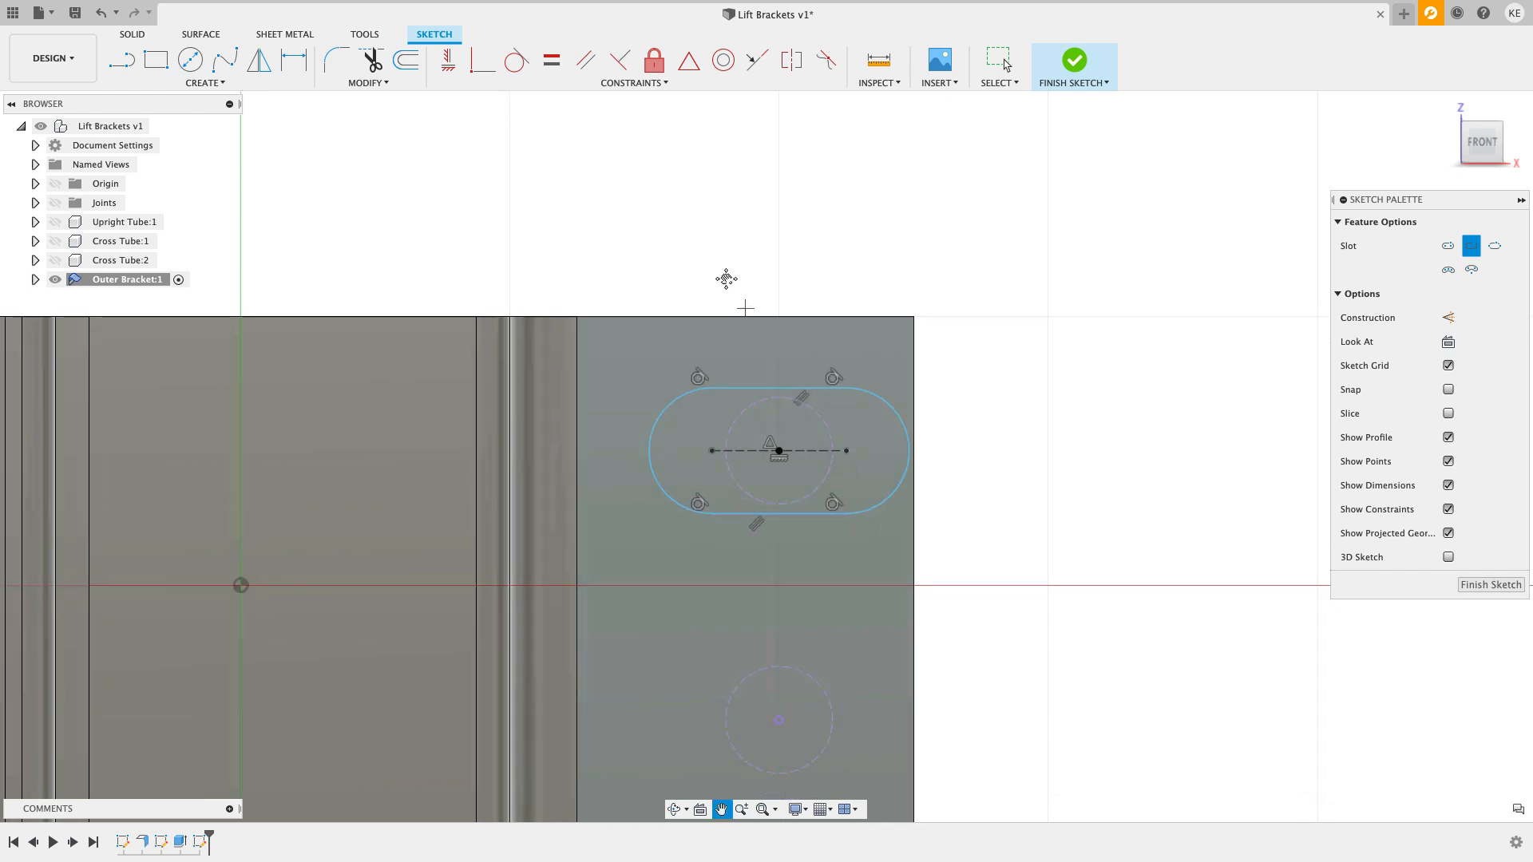
Step: Apply a Tangent constraint between the slot's upper straight side and the projected hole circle
left_click(516, 60)
left_click(741, 336)
left_click(741, 352)
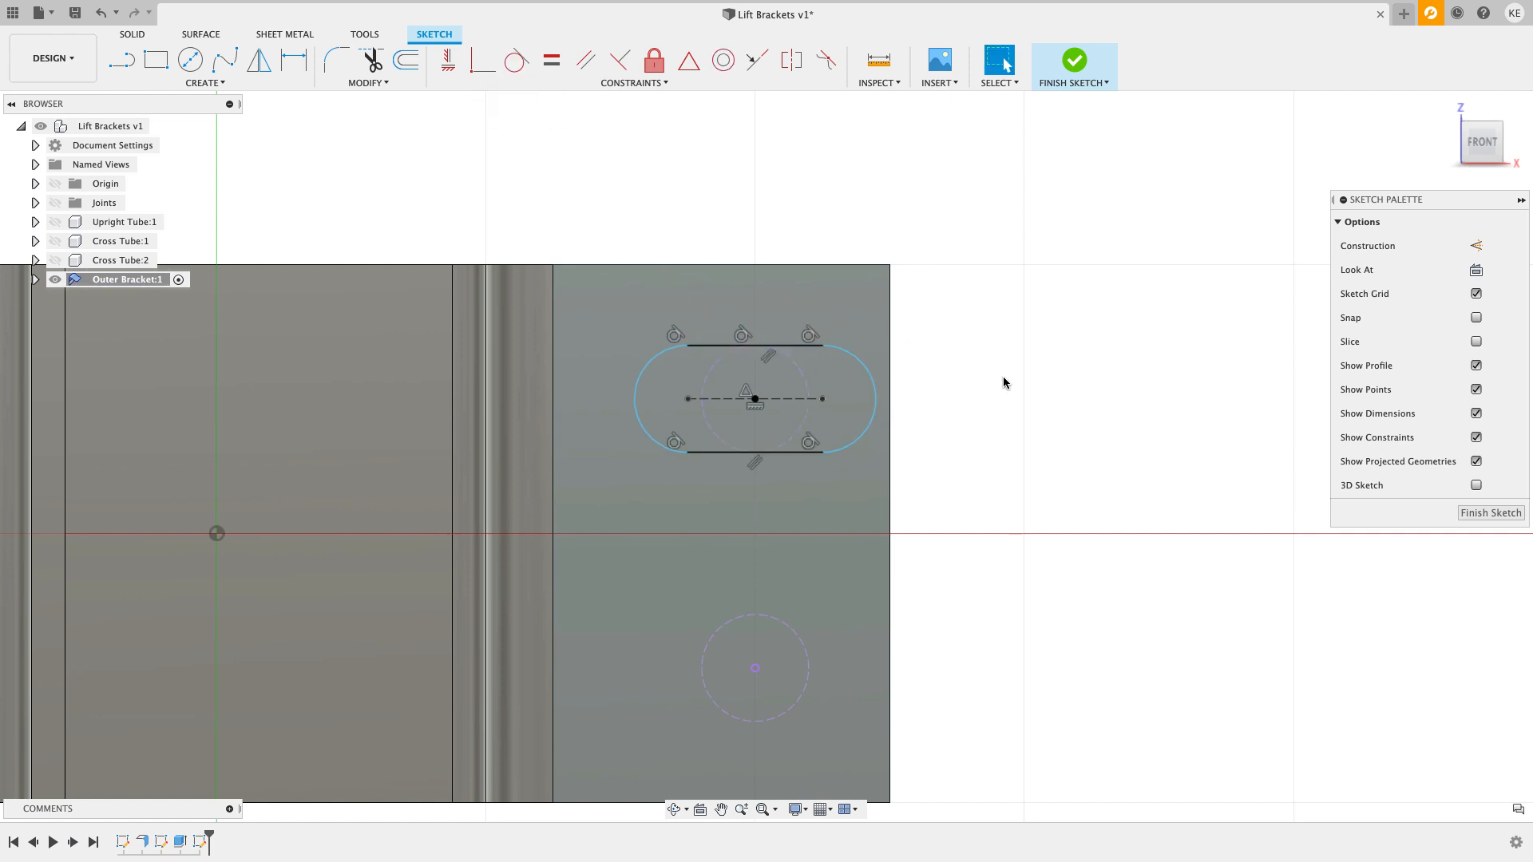
Step: Dimension the upper slot's overall length between its end-arc tangents and set it to 0.5 in
key("d")
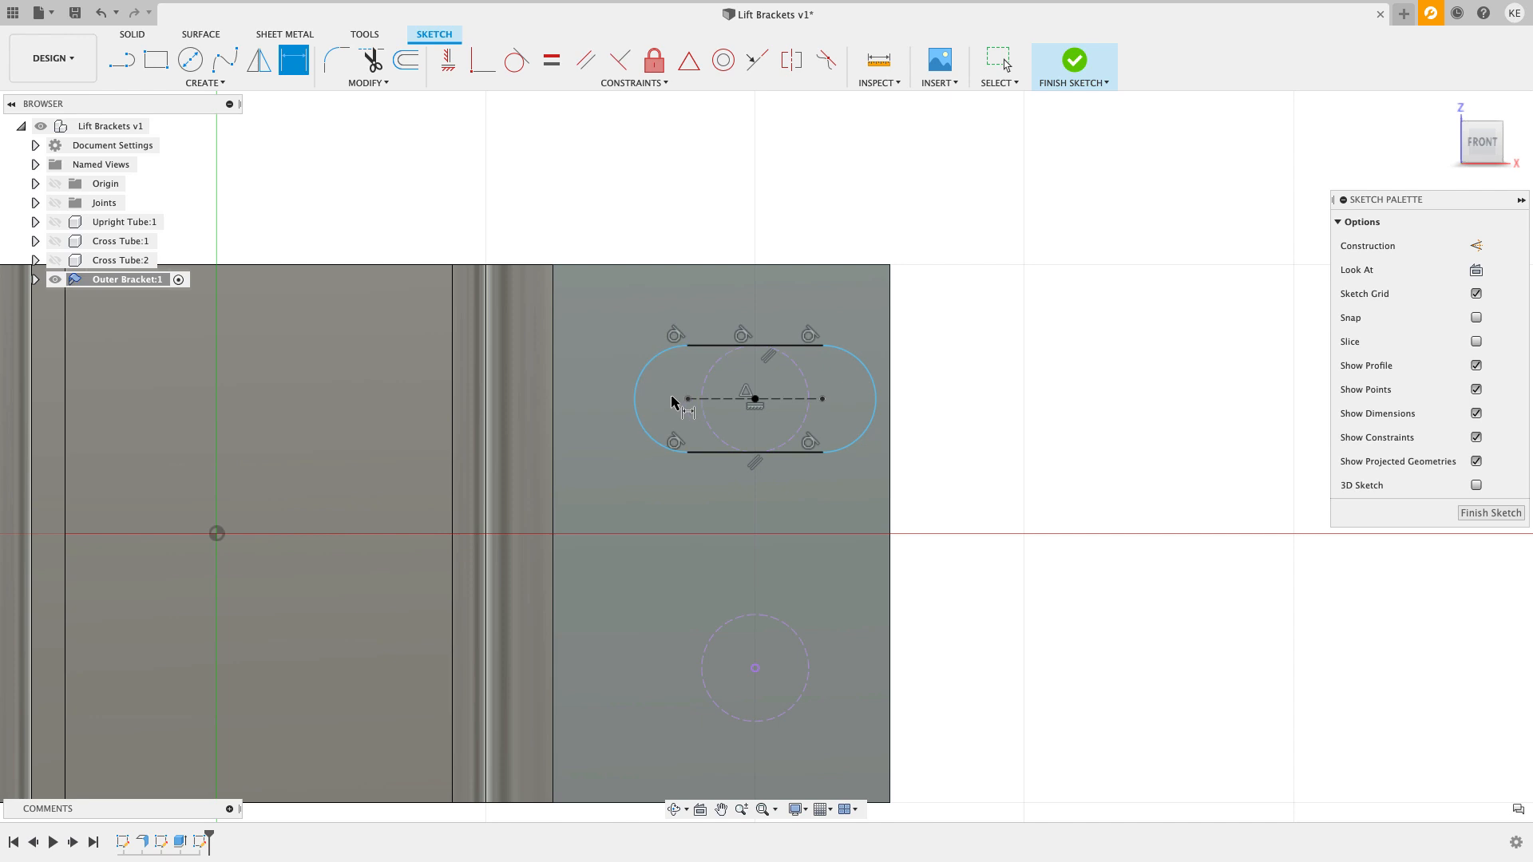
right_click(609, 372)
left_click(621, 486)
left_click(633, 399)
left_click(874, 403)
left_click(782, 215)
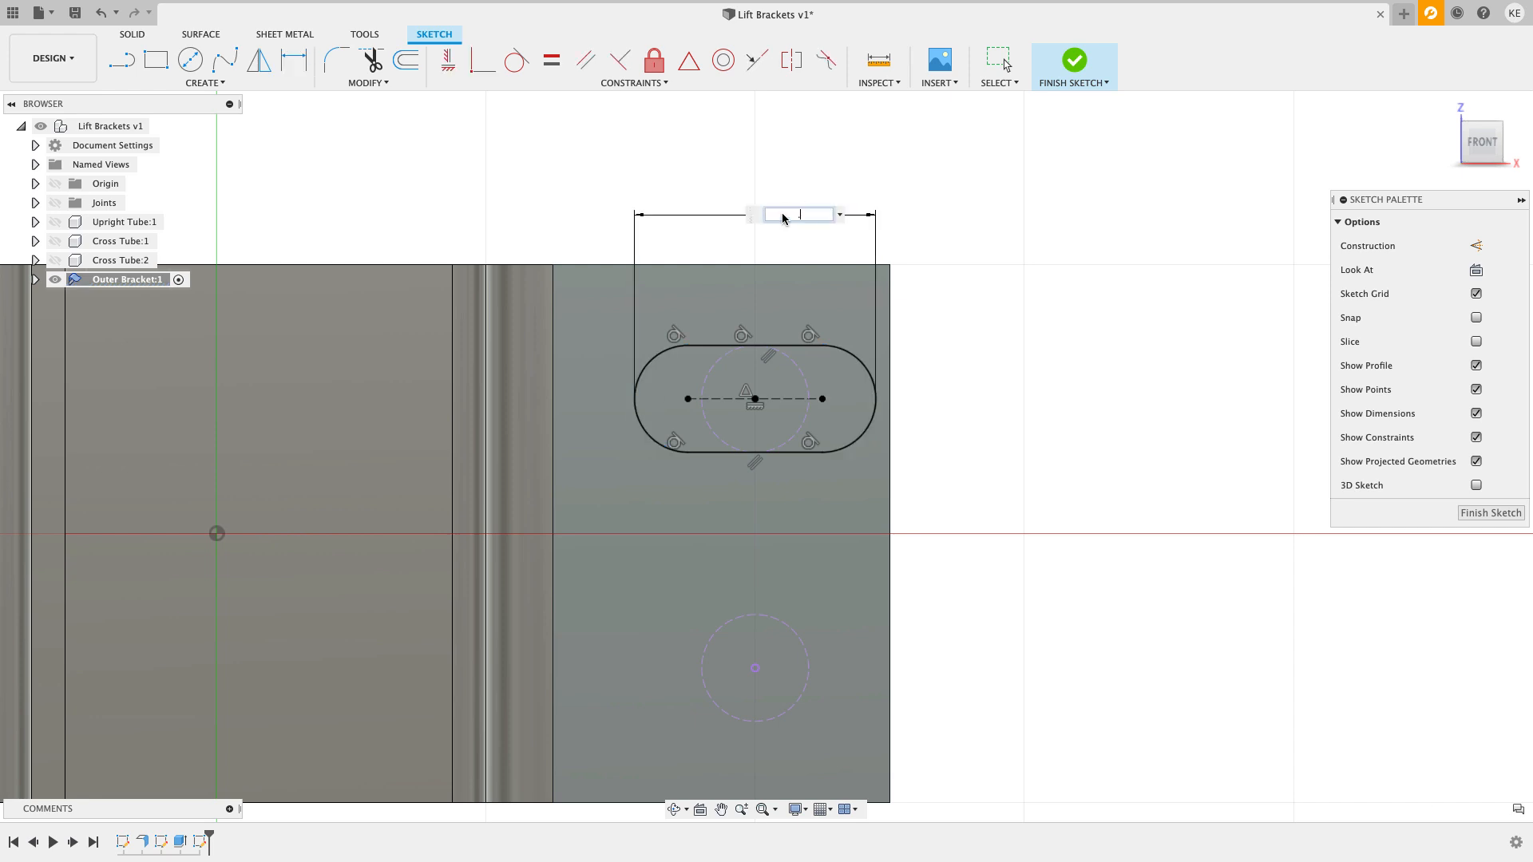
type(".5")
key("Return")
scroll(787, 228, "down", 5)
key("Escape")
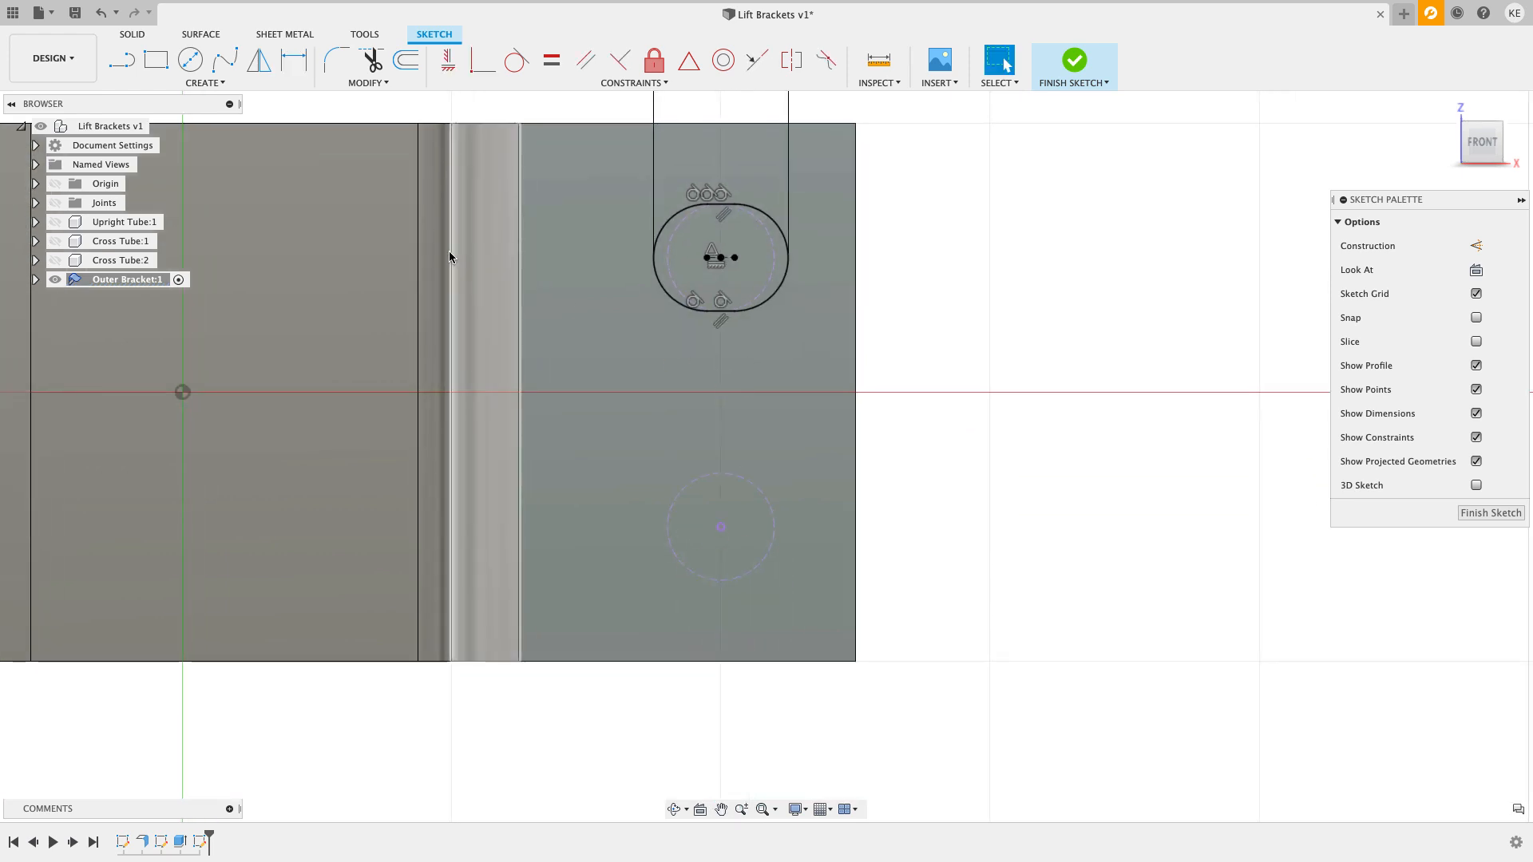
Step: Sketch a second horizontal center-point slot centered on the lower projected hole
left_click(211, 83)
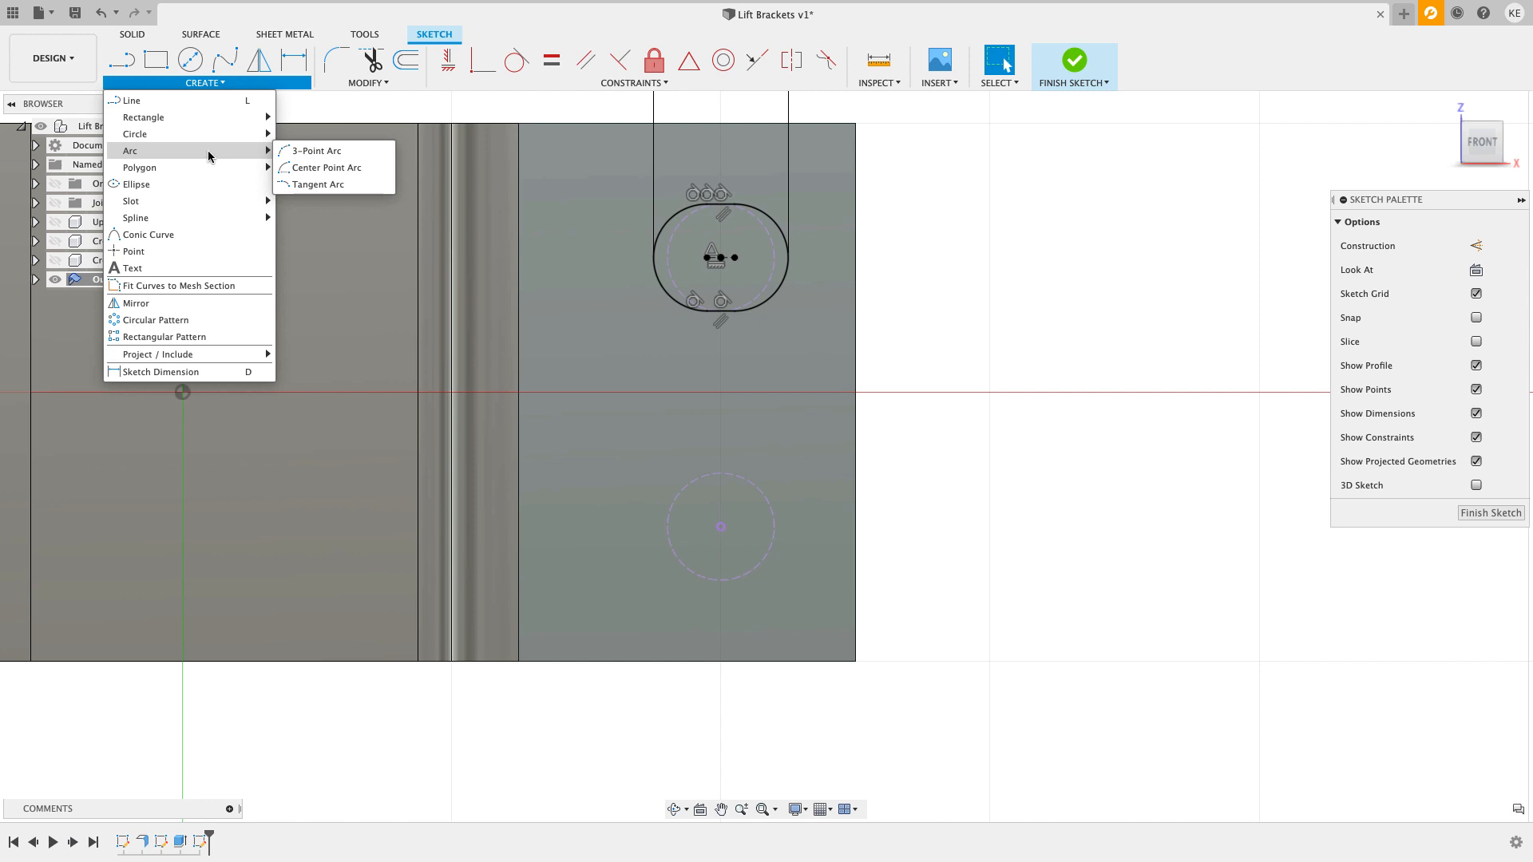
mouse_move(199, 201)
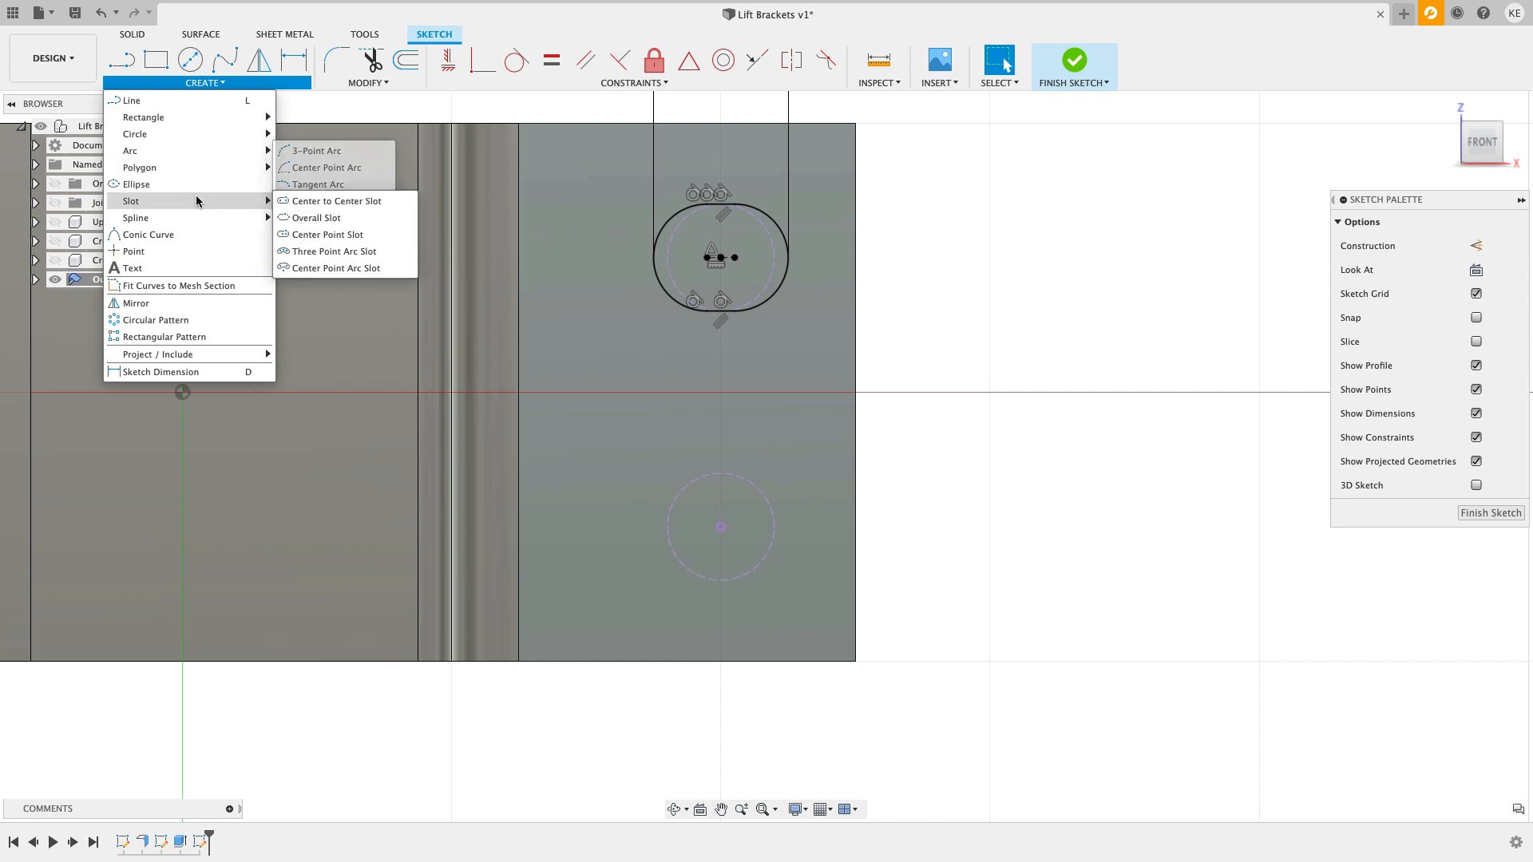
left_click(305, 235)
left_click(721, 527)
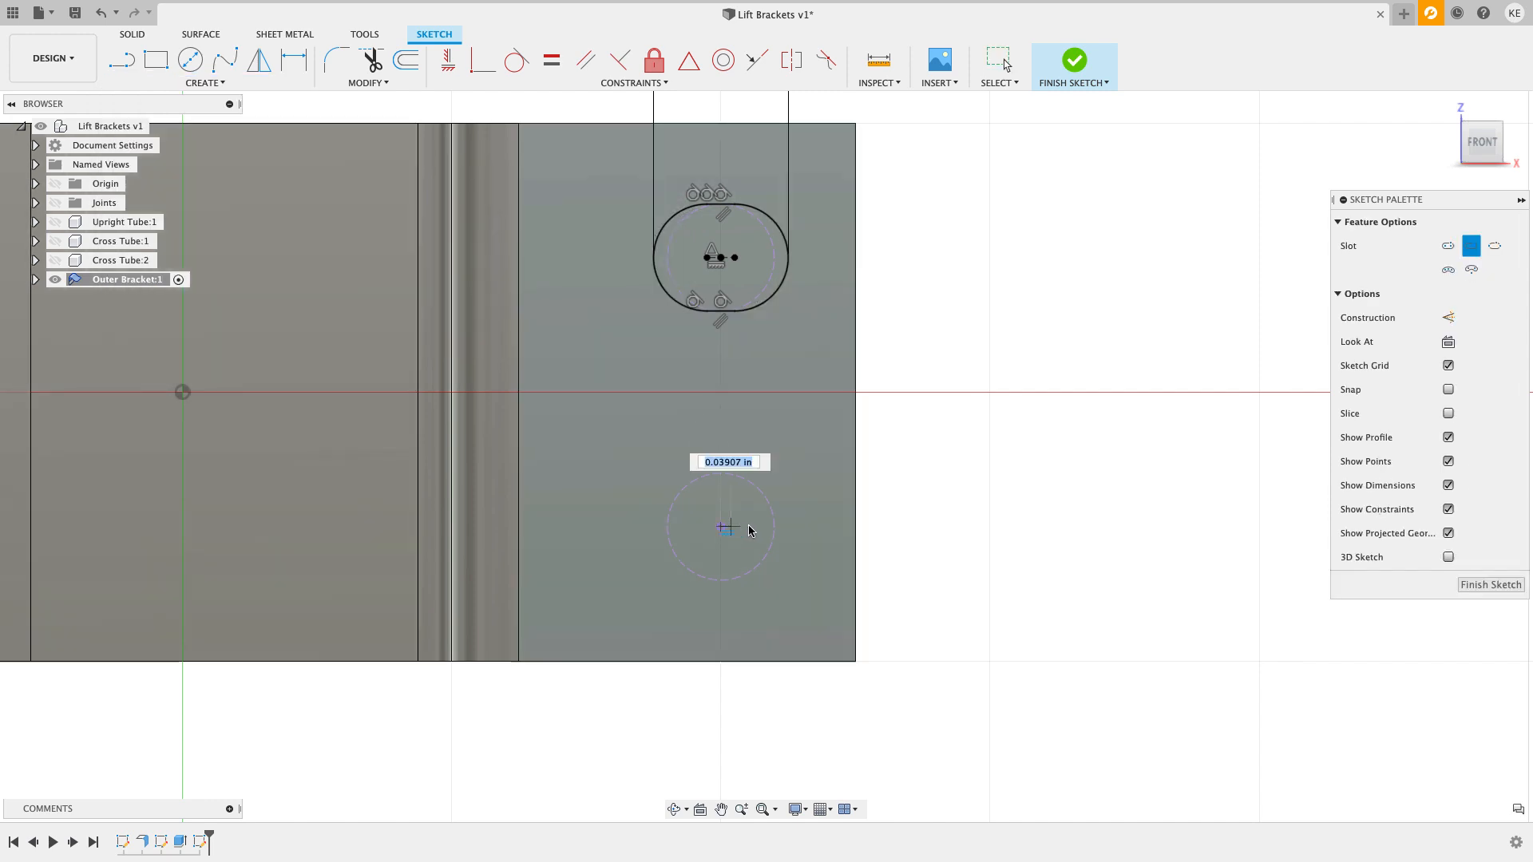
left_click(789, 527)
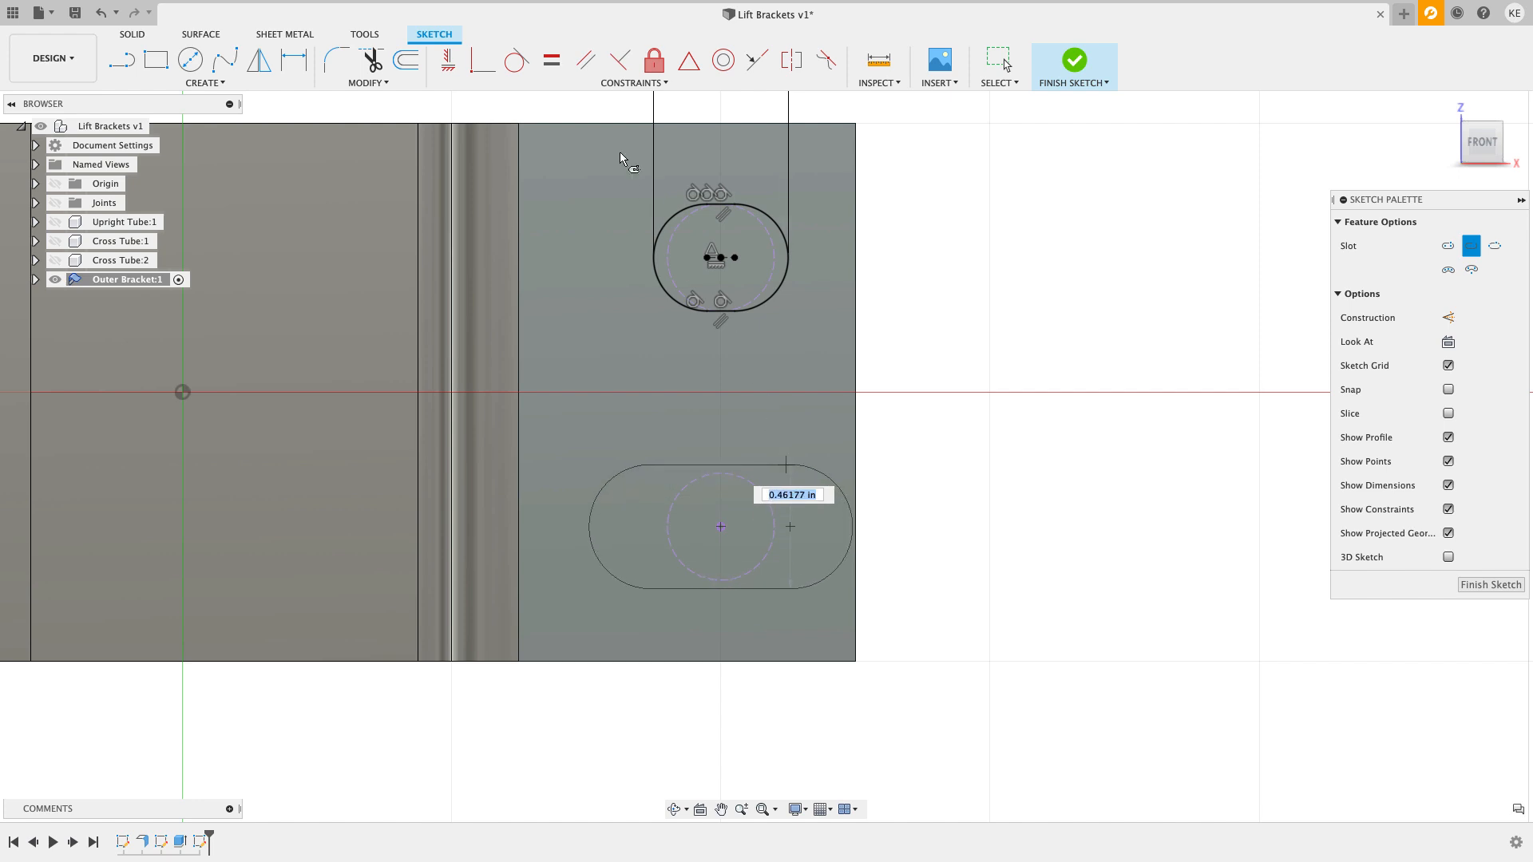
key("Return")
Step: Apply Equal constraints between the two slots' straight sides and end arcs so the lower slot matches the upper one
left_click(561, 71)
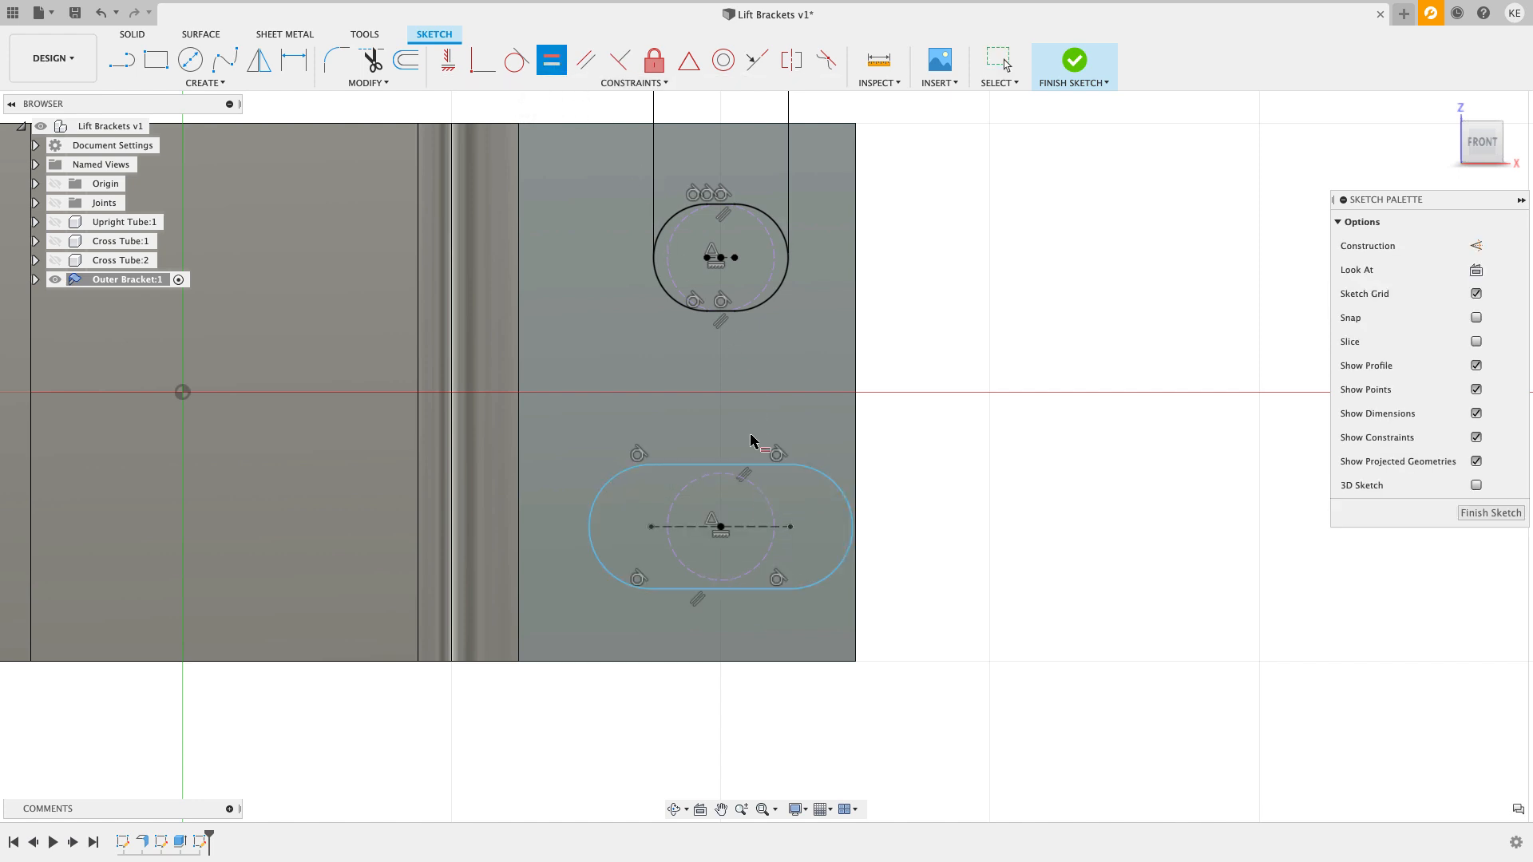
left_click(739, 465)
scroll(706, 335, "up", 3)
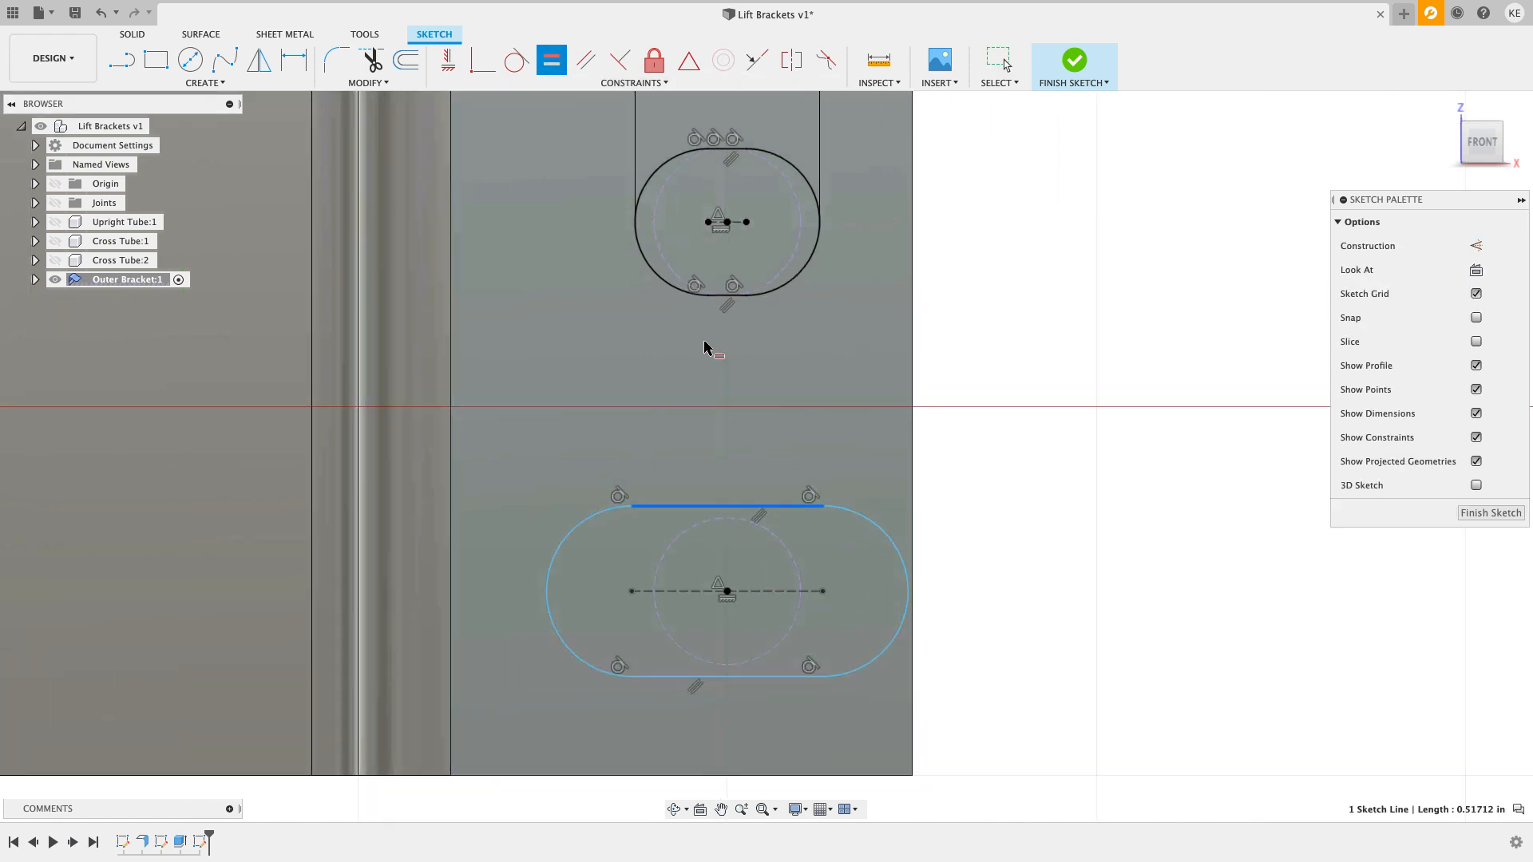
scroll(706, 287, "up", 2)
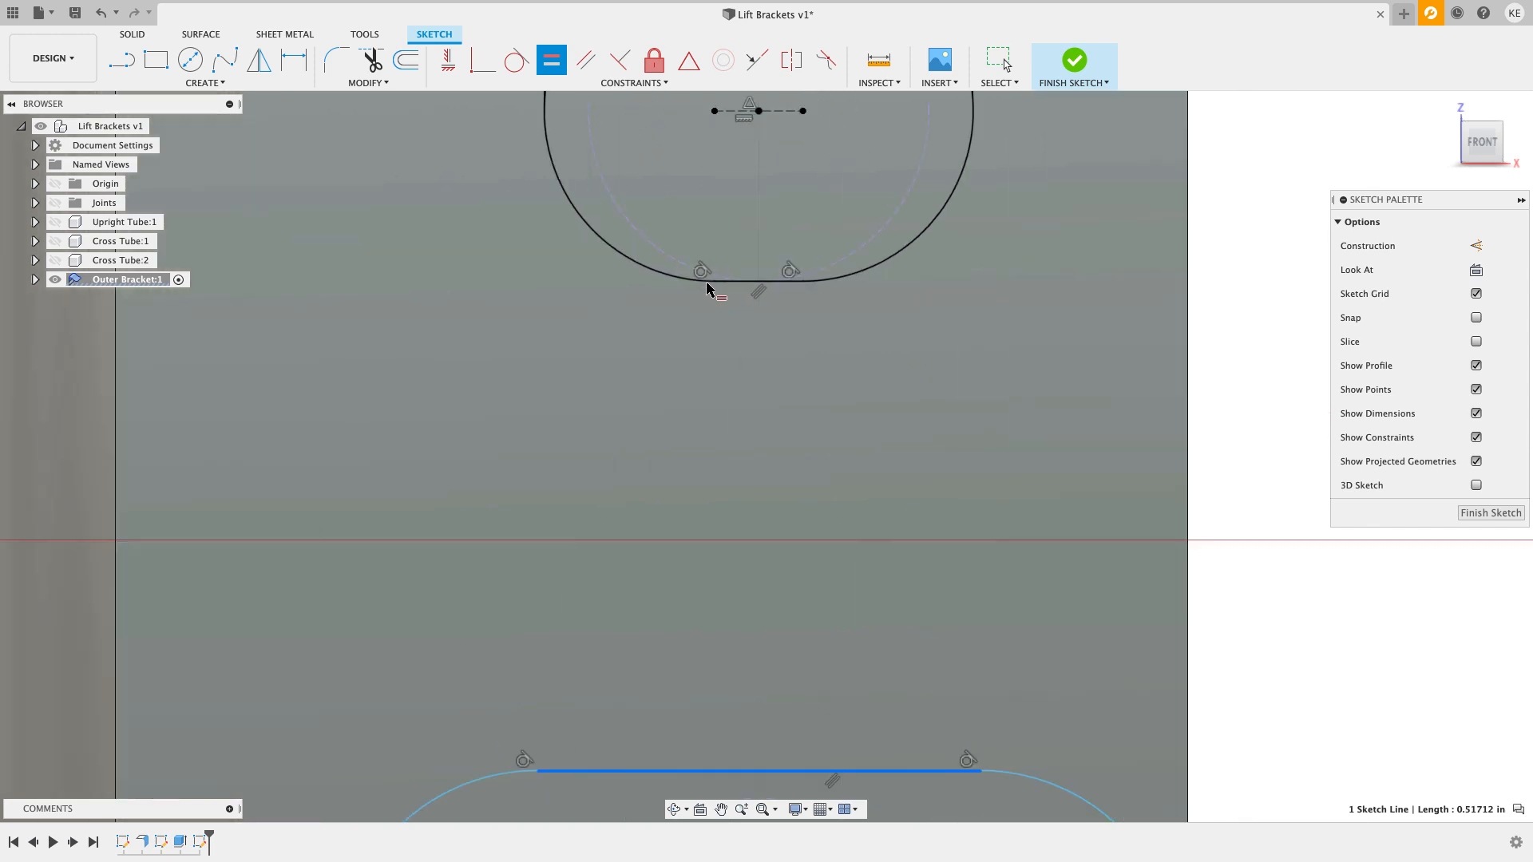
left_click(726, 283)
scroll(750, 336, "down", 5)
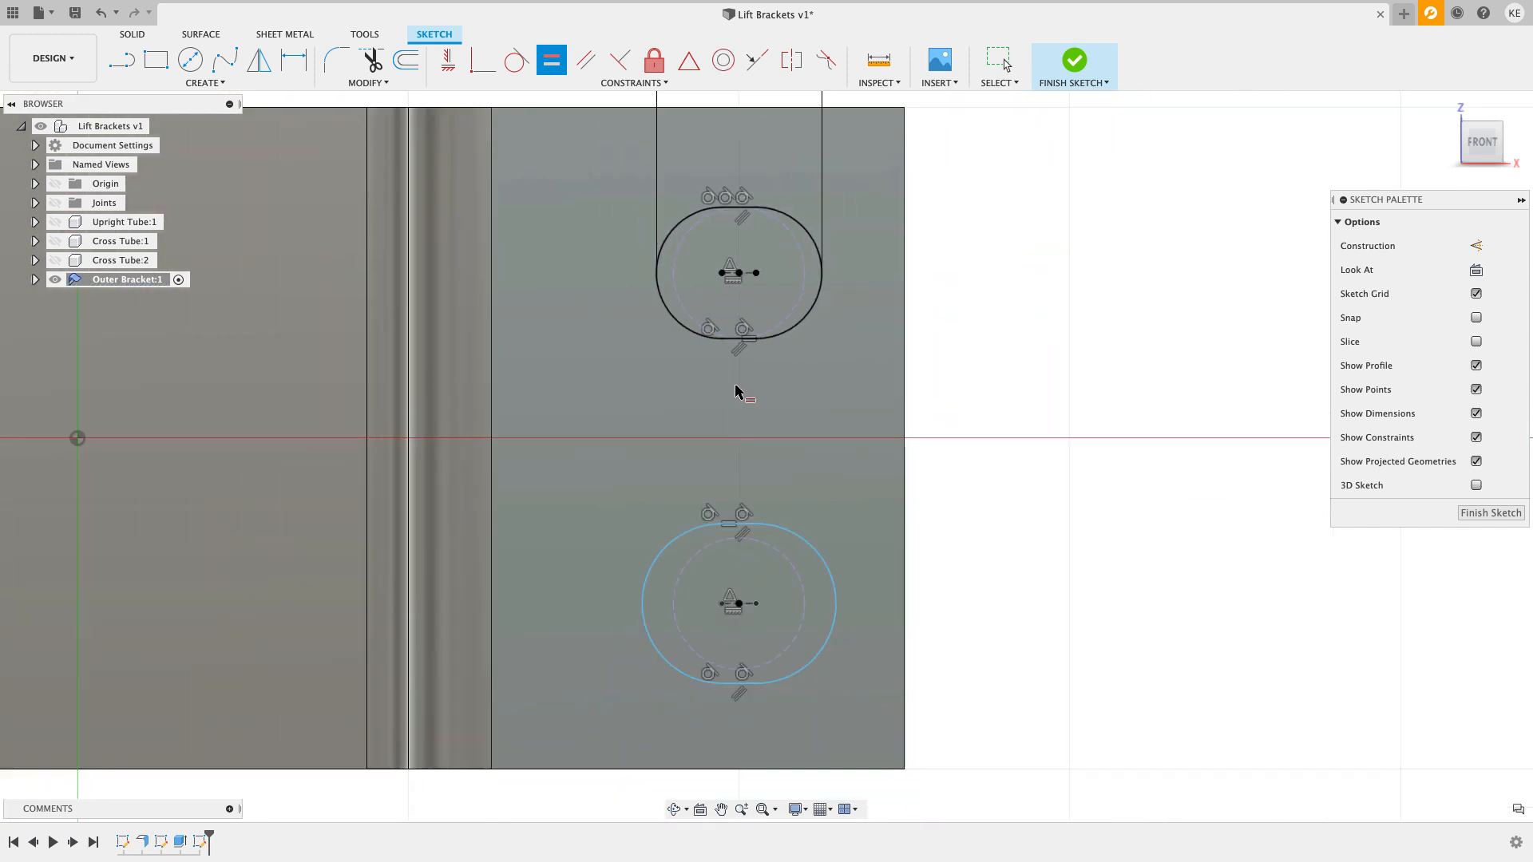
left_click(829, 571)
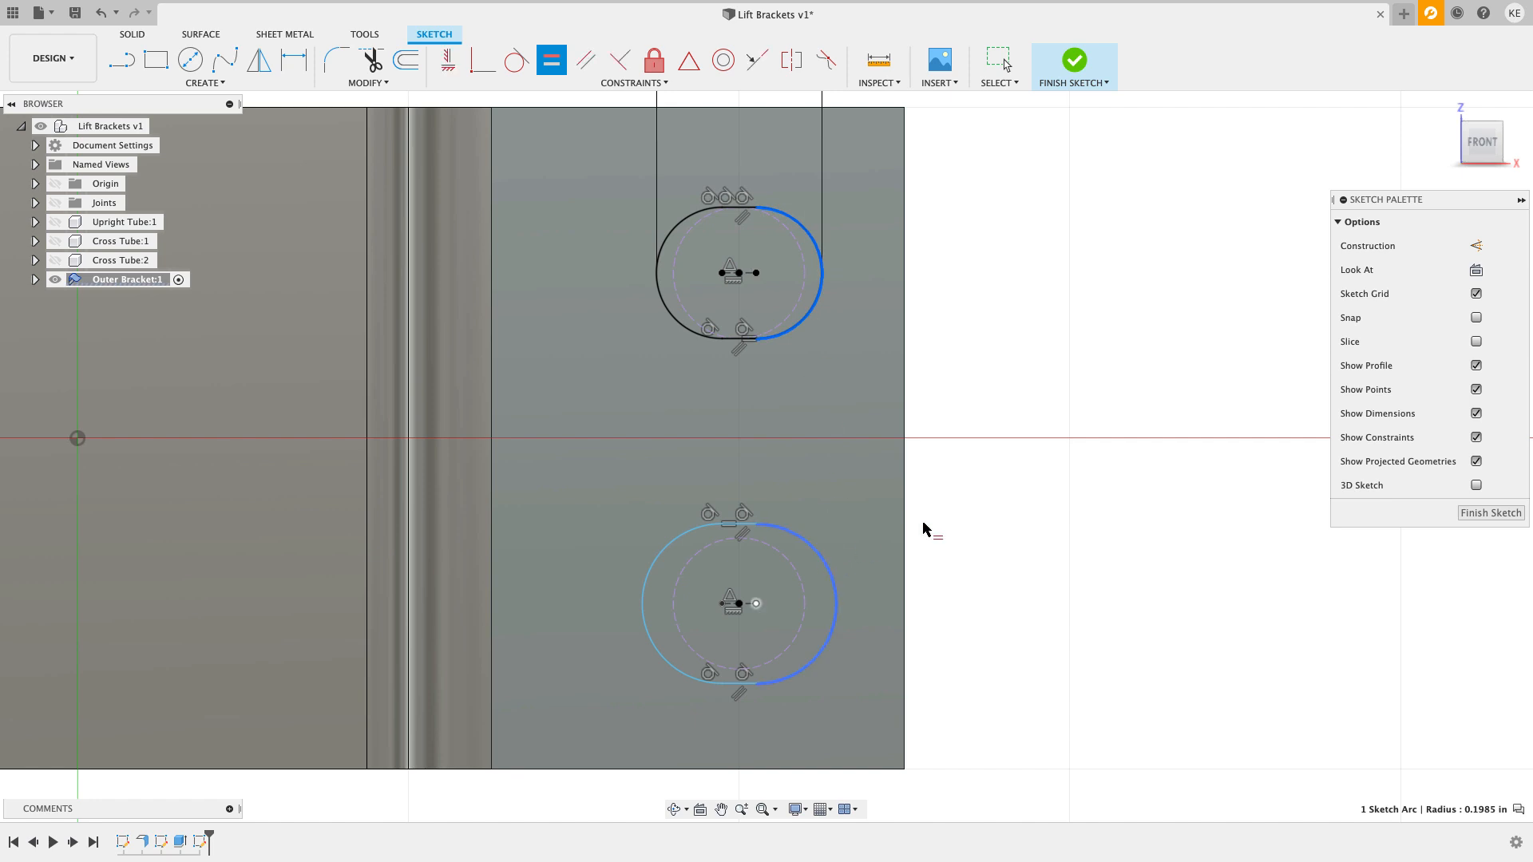
key("Escape")
scroll(1009, 495, "down", 3)
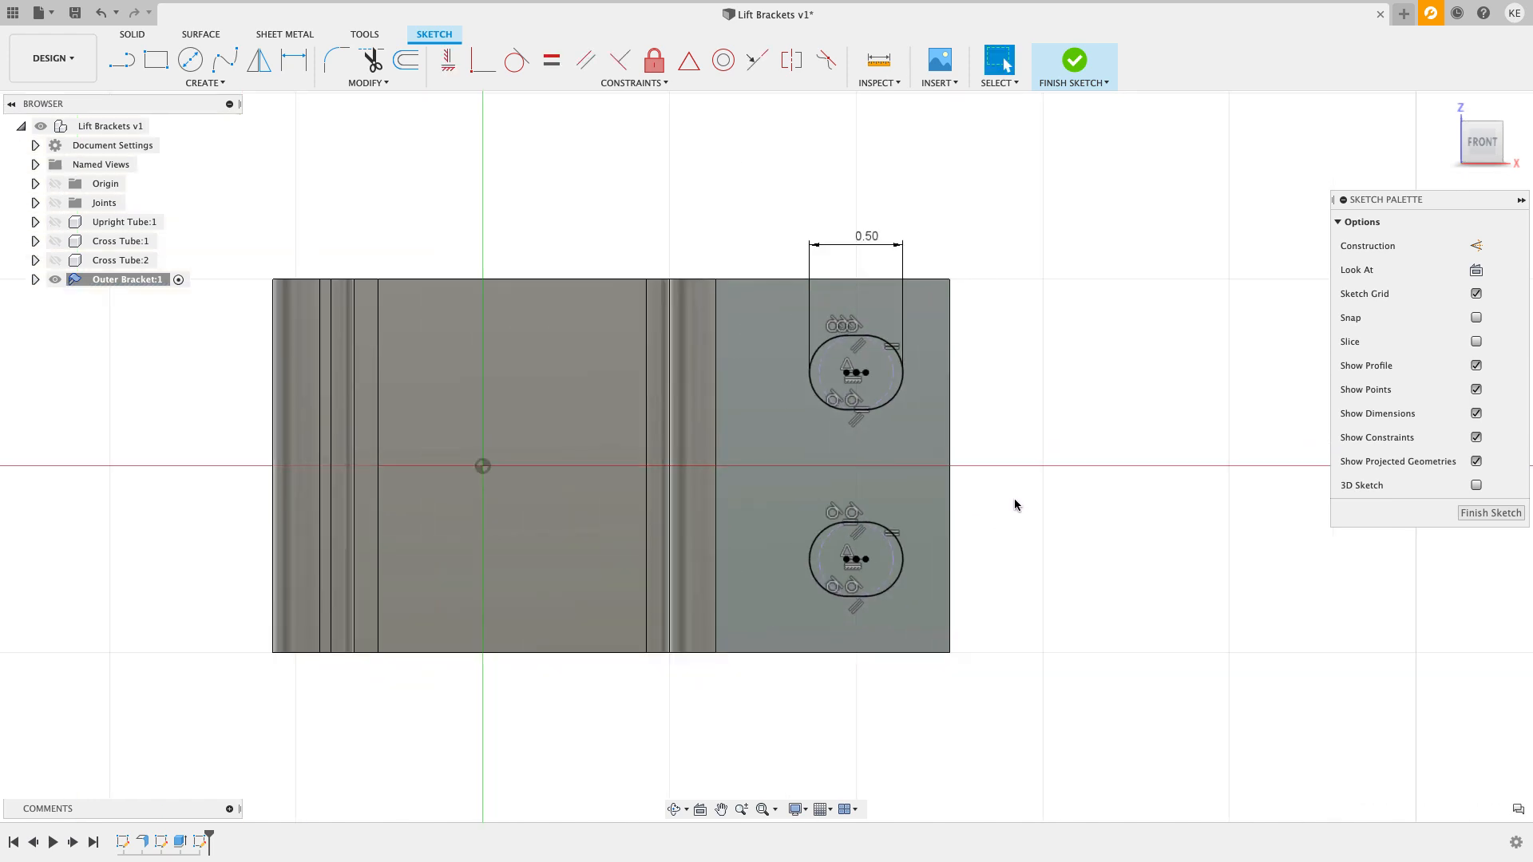
Step: Finish the sketch and extrude-cut both slot profiles through the second bracket leg with the extent set to All
left_click(1490, 513)
mouse_move(1036, 447)
middle_mouse_down()
mouse_move(1095, 455)
mouse_move(1104, 482)
middle_mouse_up()
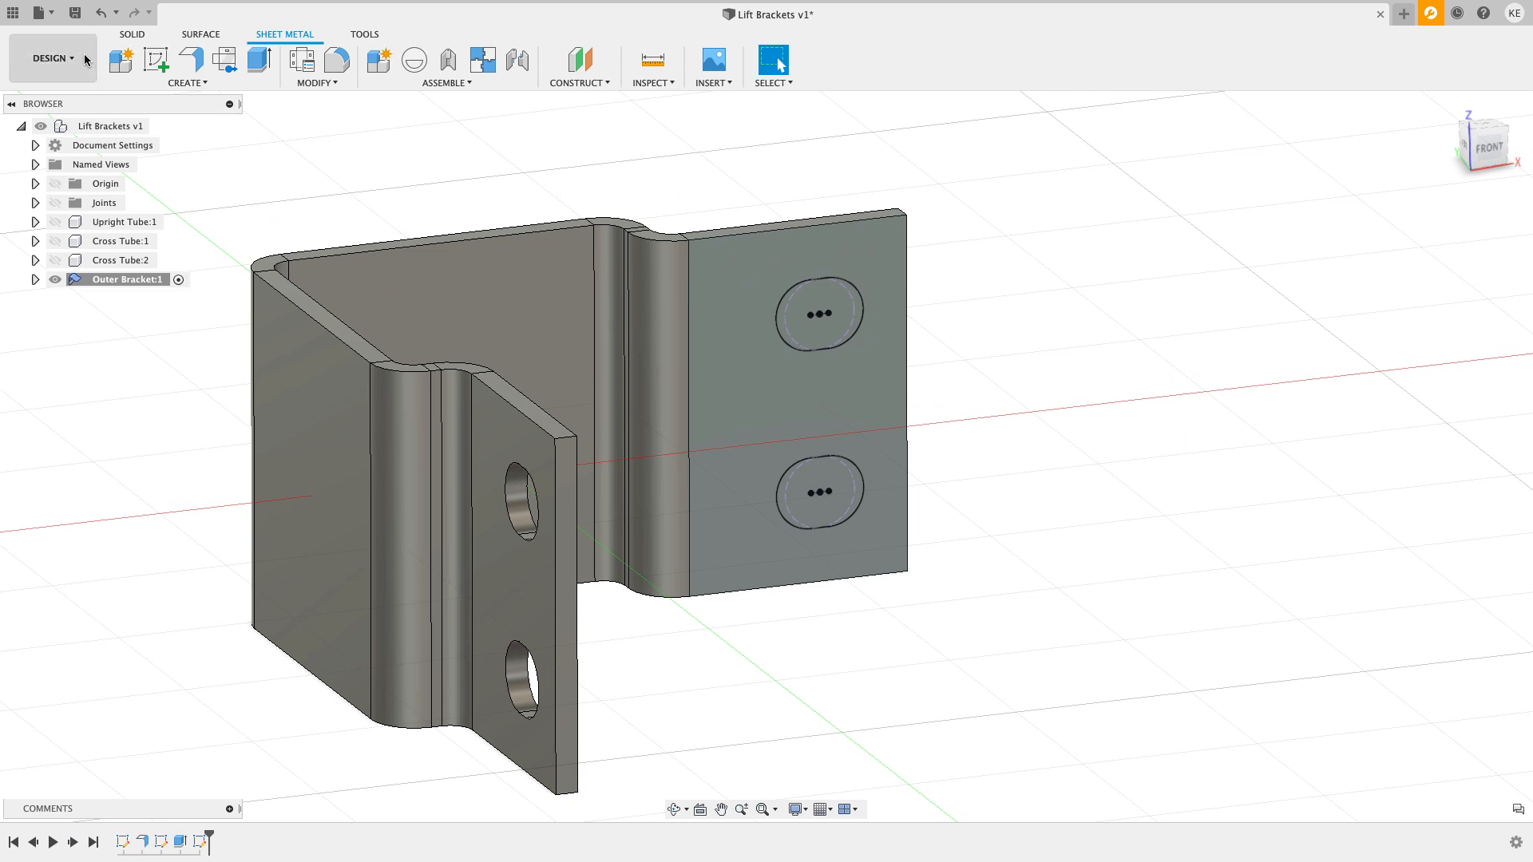
left_click(254, 62)
left_click(814, 319)
left_click(827, 495)
left_click_drag(827, 495, 753, 441)
left_click(1403, 295)
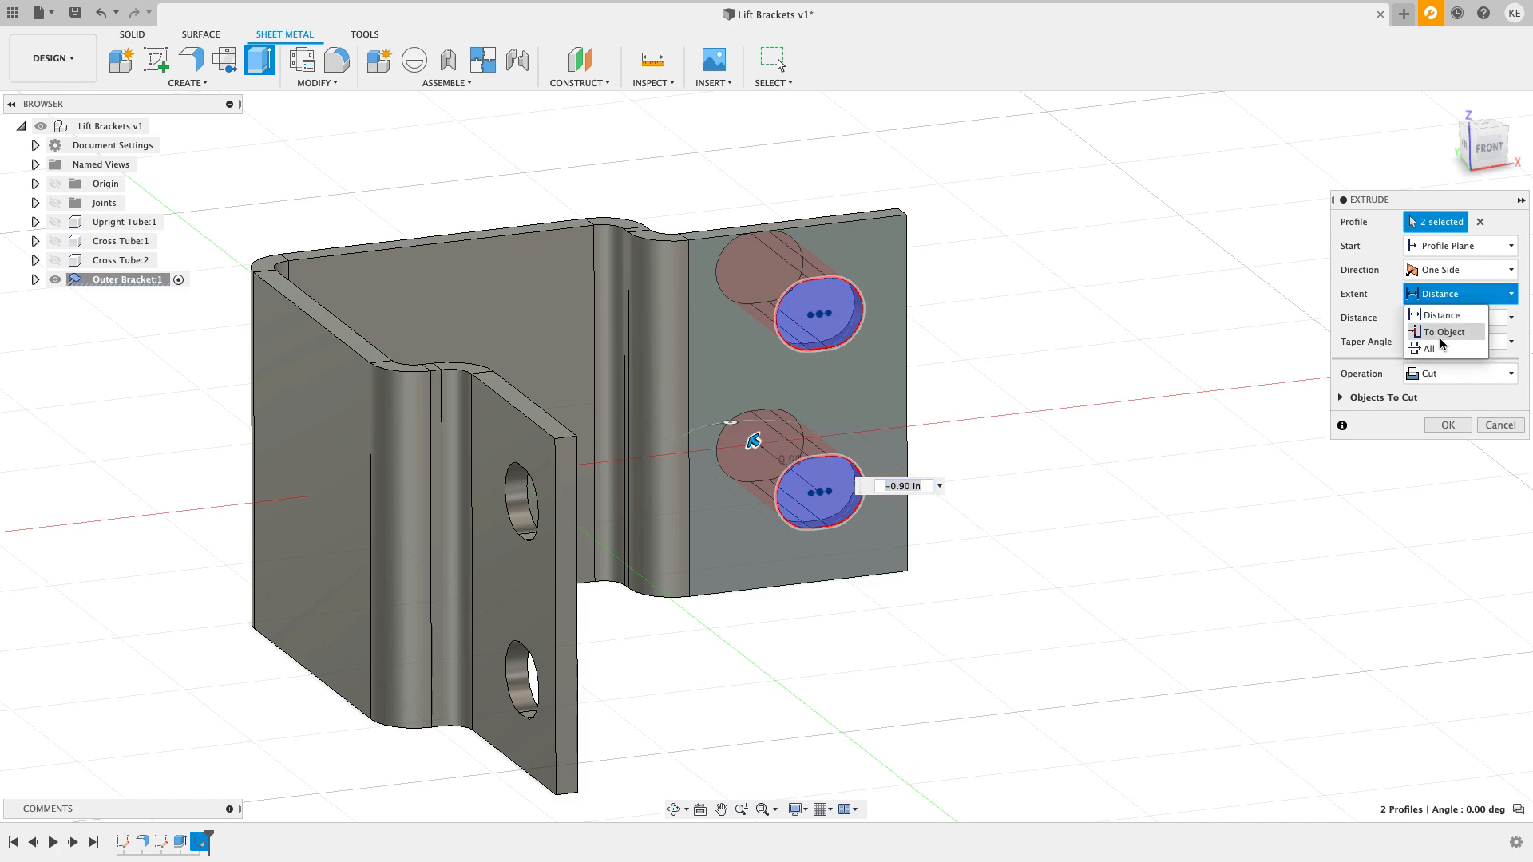
left_click(1425, 337)
left_click(1447, 427)
middle_click_drag(1134, 285, 1053, 321, "shift")
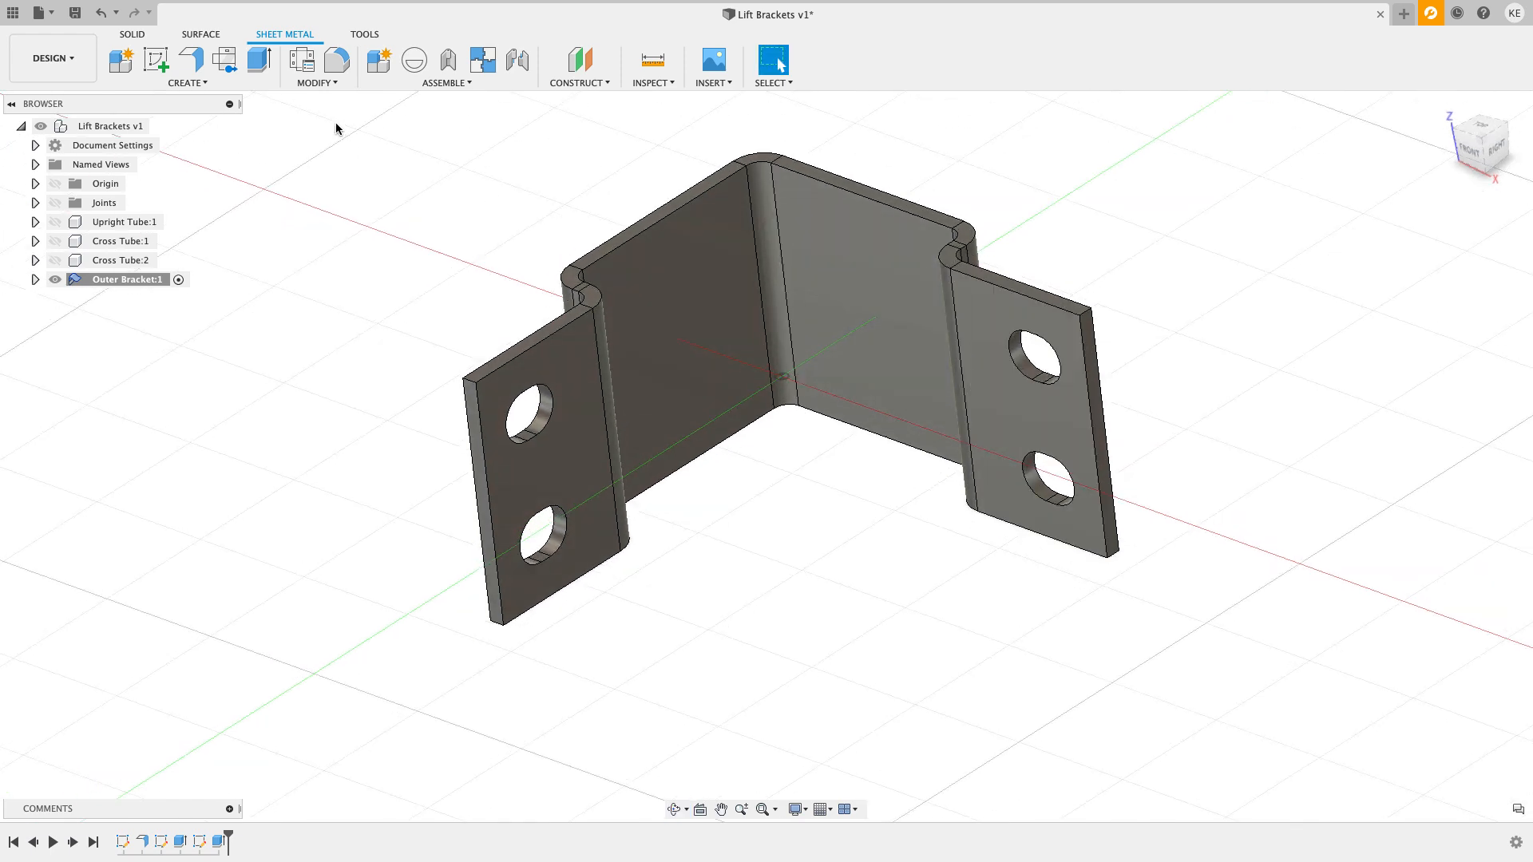
Step: Fillet the four outer corner edges of the bracket's two legs with a 0.25 in constant radius
left_click(337, 59)
scroll(457, 385, "up", 5)
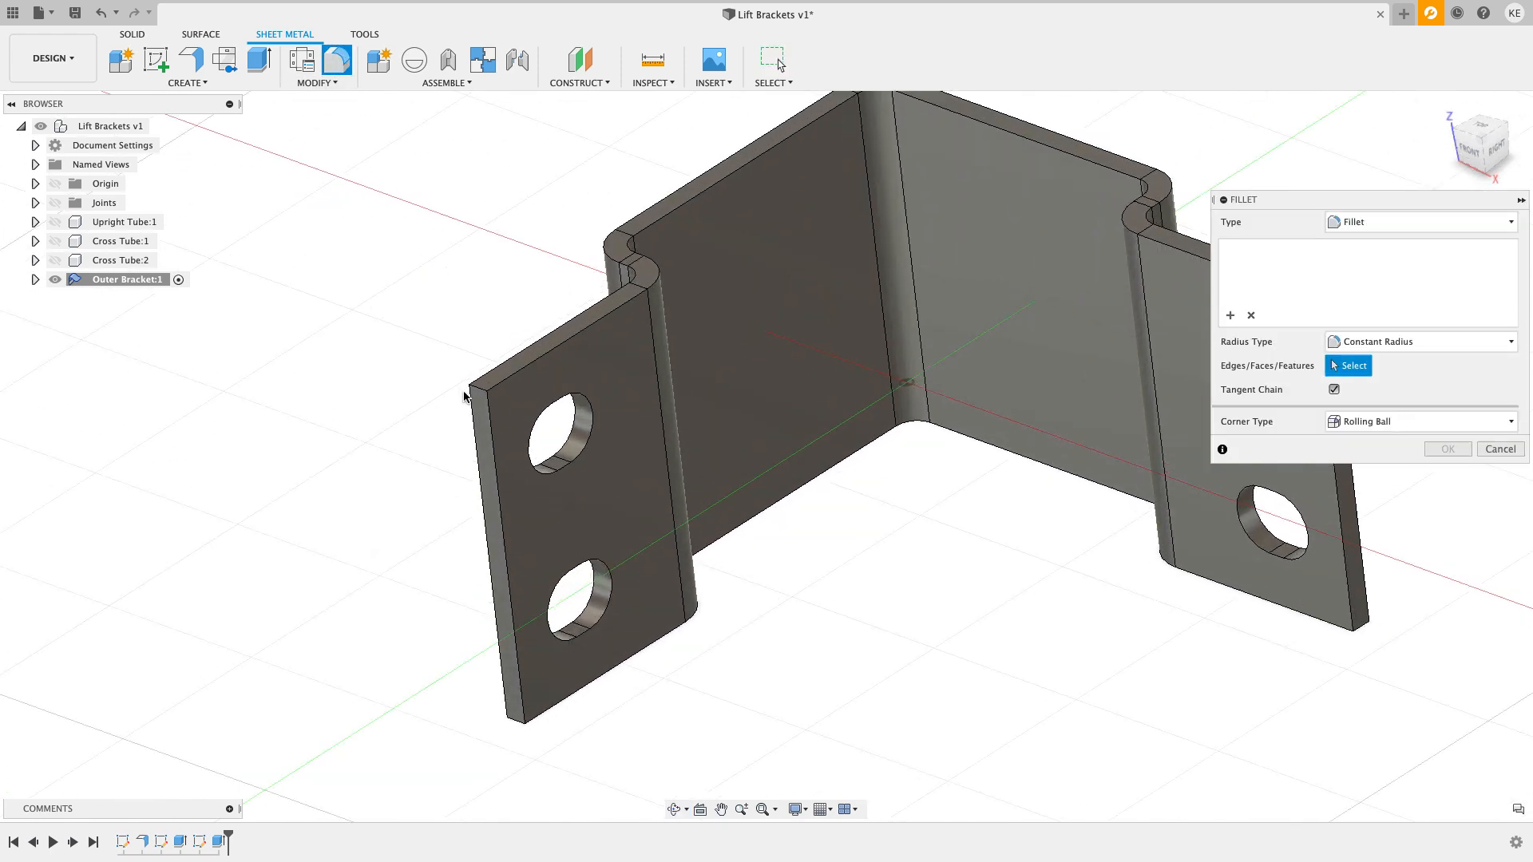
left_click(477, 391)
middle_click_drag(448, 378, 427, 183)
scroll(521, 645, "up", 2)
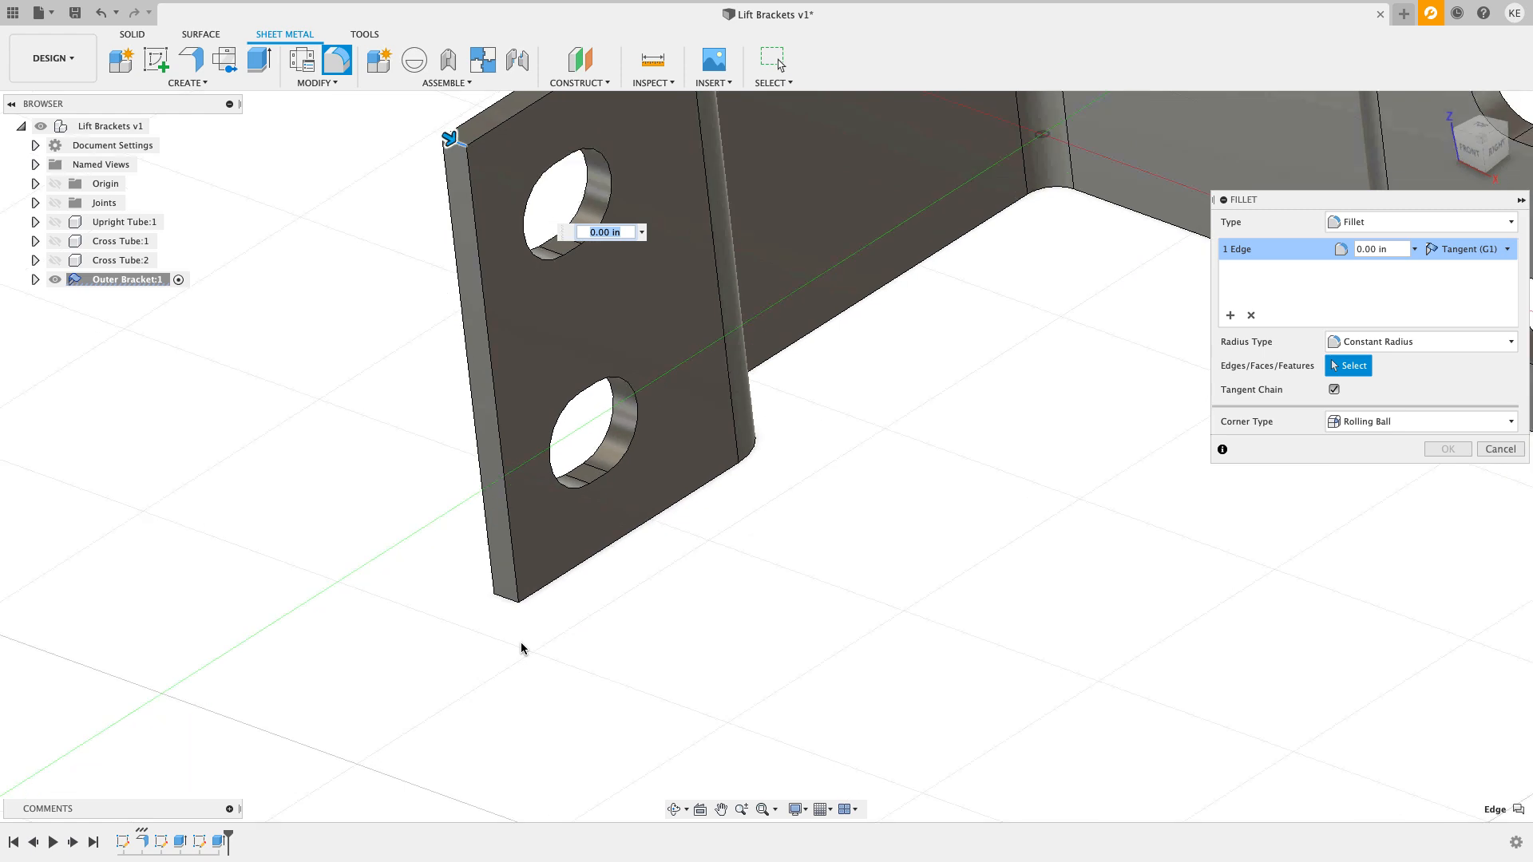
left_click(508, 597)
scroll(510, 599, "down", 4)
middle_click_drag(913, 616, 408, 508)
scroll(910, 411, "up", 4)
left_click(723, 389)
scroll(752, 392, "down", 4)
middle_click_drag(797, 440, 776, 708)
scroll(776, 708, "up", 2)
left_click(708, 248)
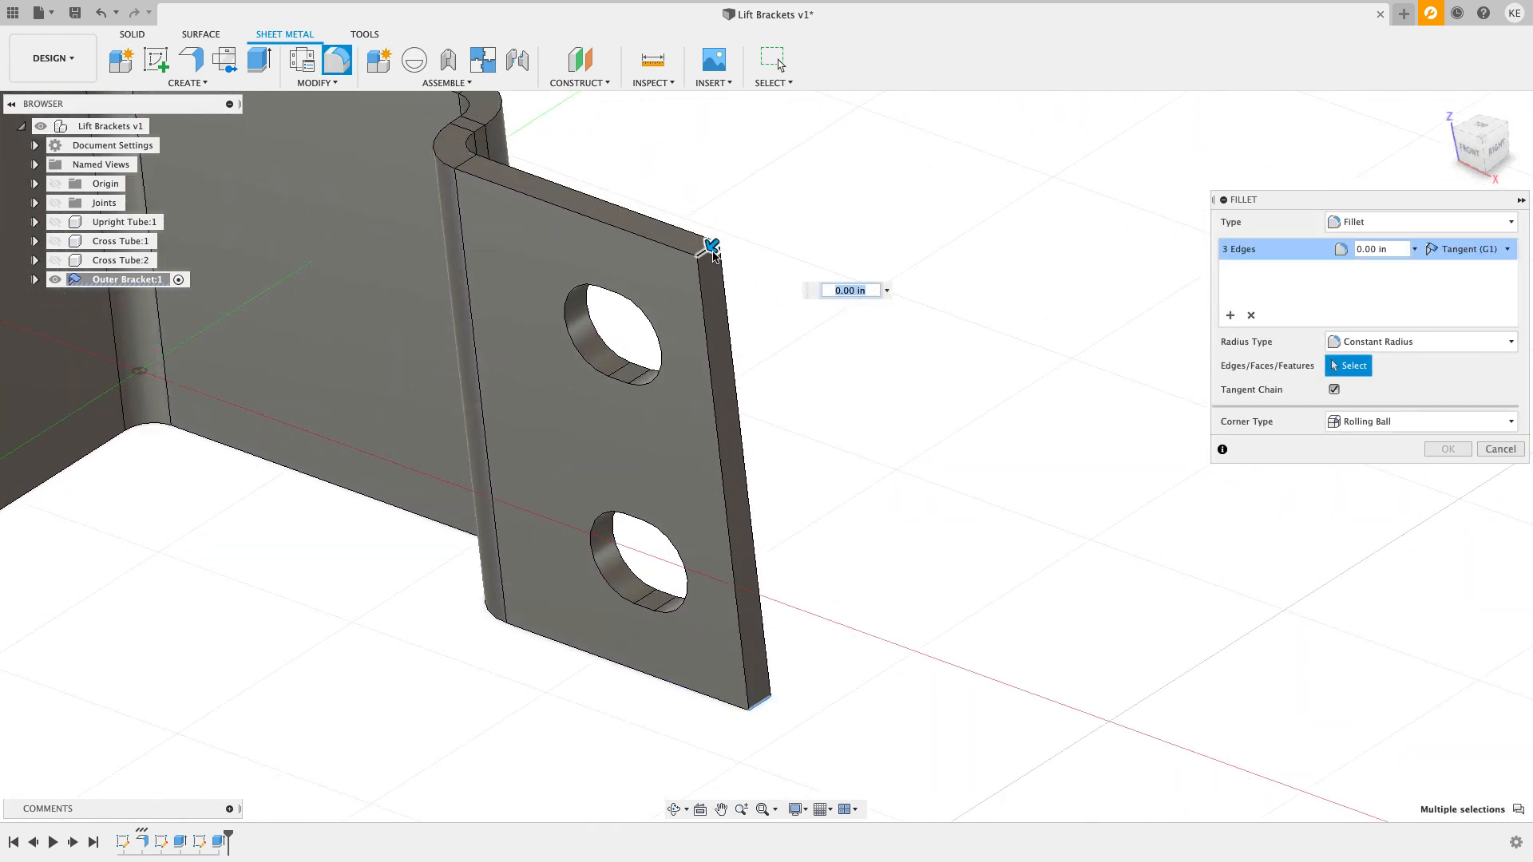
left_click(1366, 249)
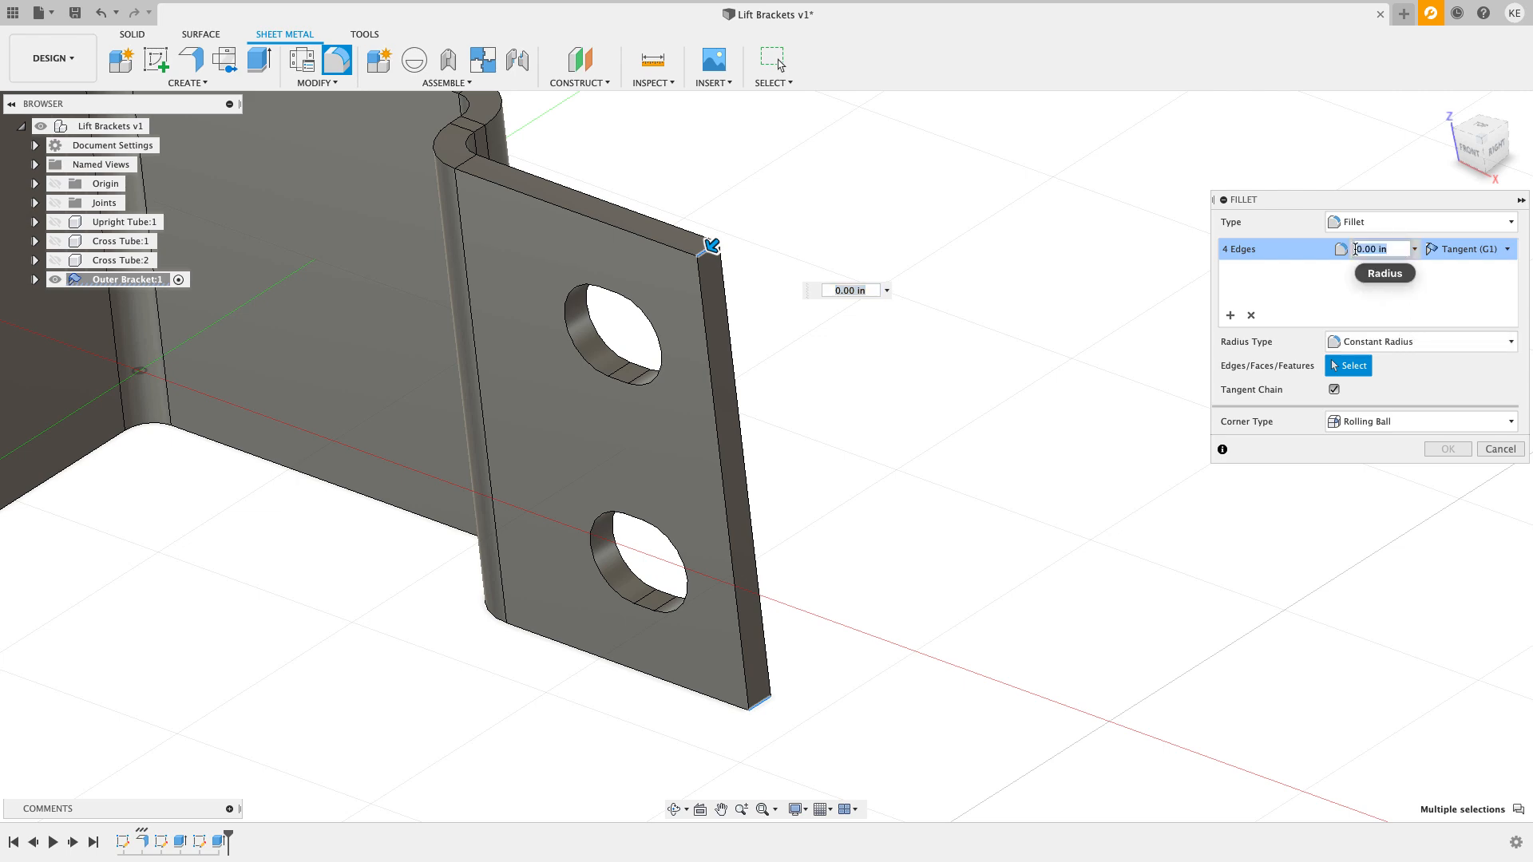
type(".25")
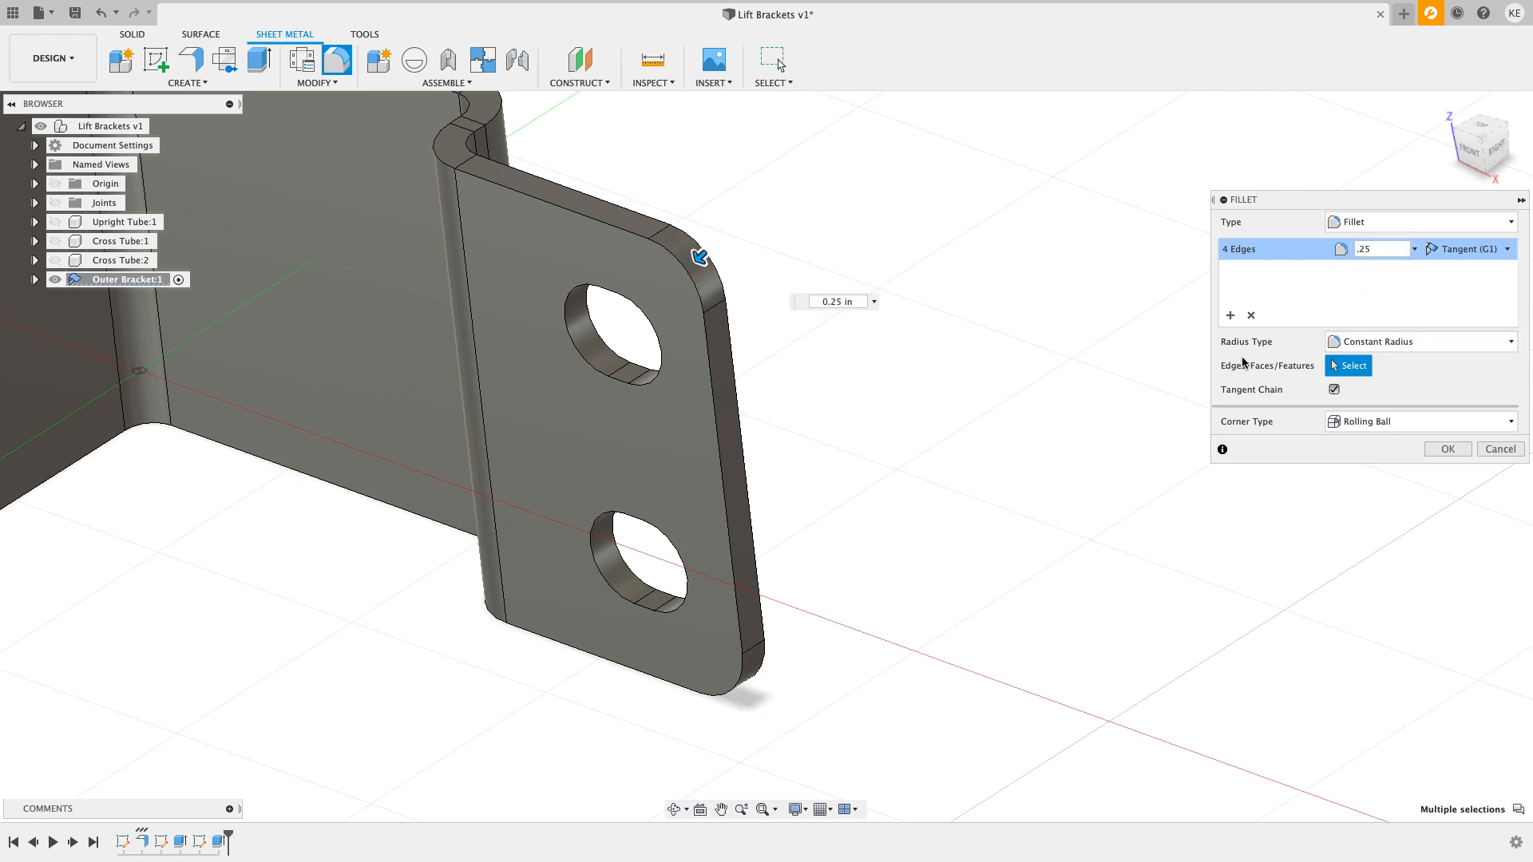
scroll(1040, 407, "down", 5)
middle_click_drag(1040, 407, 1262, 446, "shift")
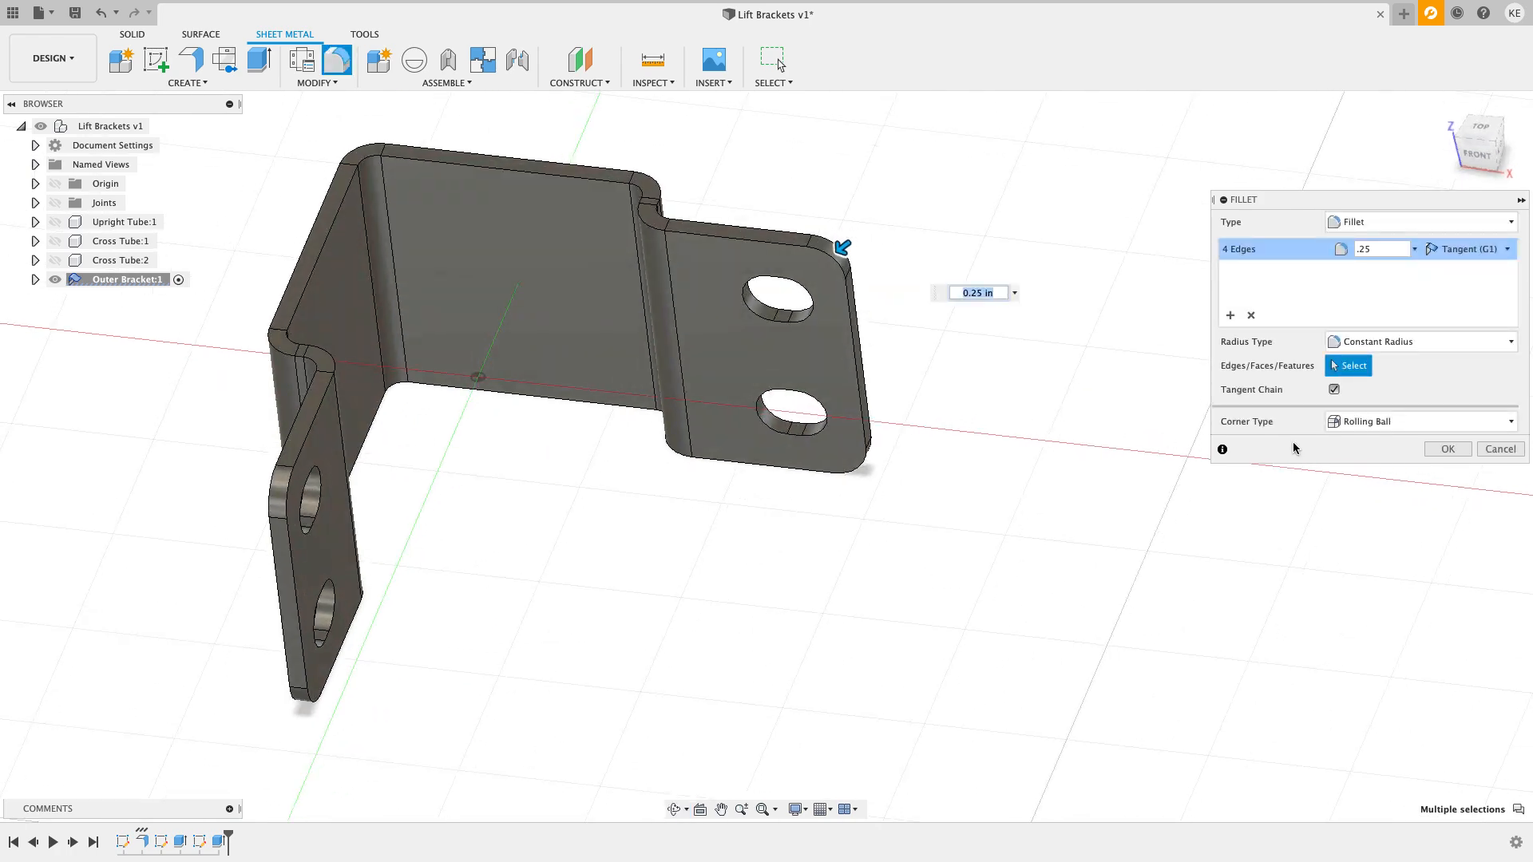
left_click(1447, 450)
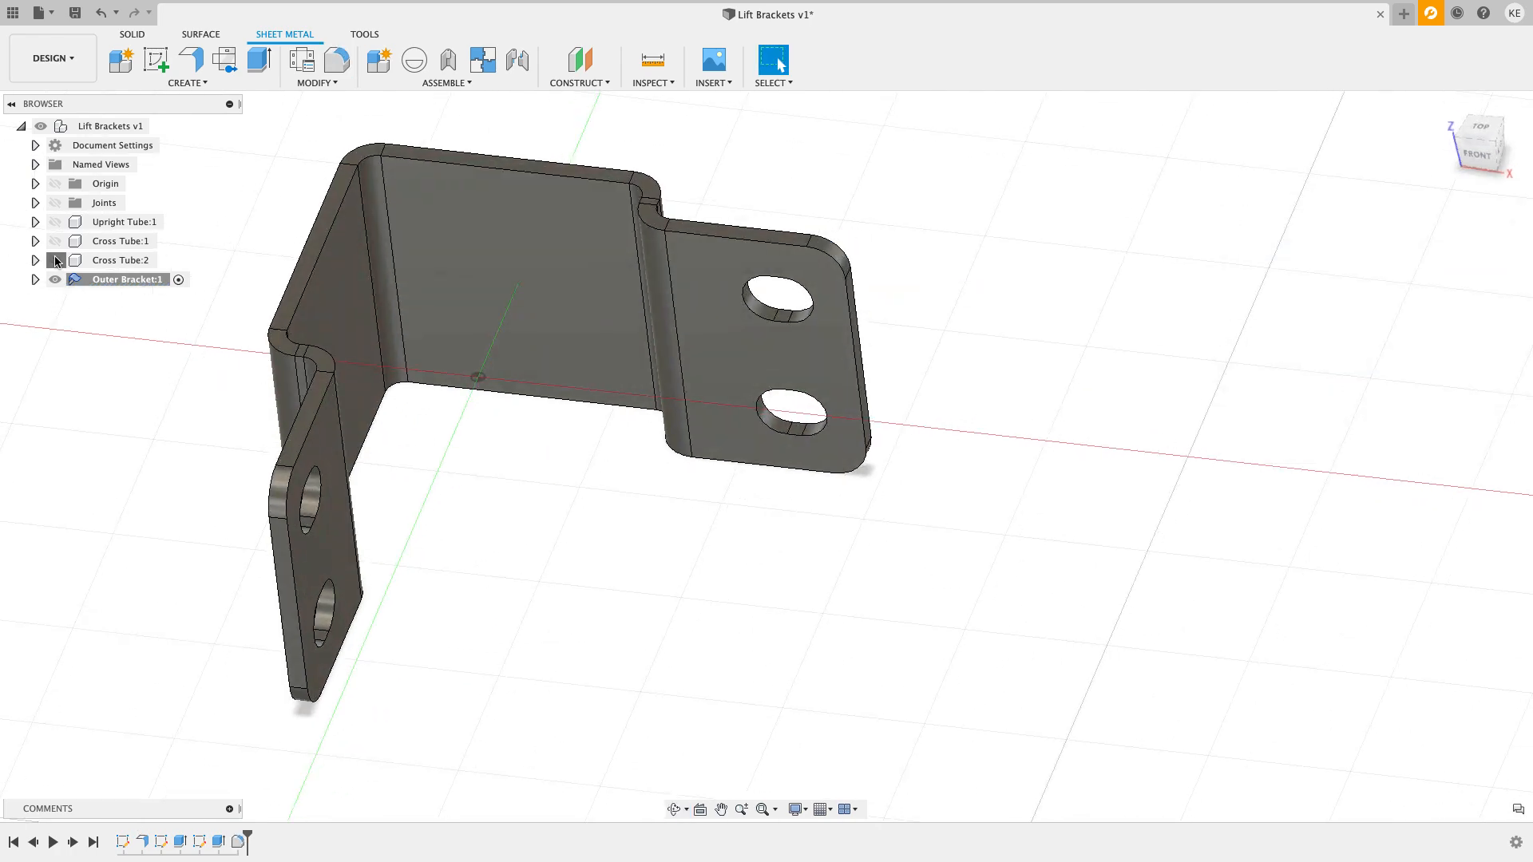
Step: Show Cross Tube:2, Cross Tube:1 and Upright Tube:1 again
left_click(55, 260)
left_click(55, 241)
left_click(55, 222)
Step: Examine from above and at an angle how the outer bracket and its slots line up with the upright and cross tubes
middle_click_drag(444, 377, 702, 519, "shift")
left_click(1483, 144)
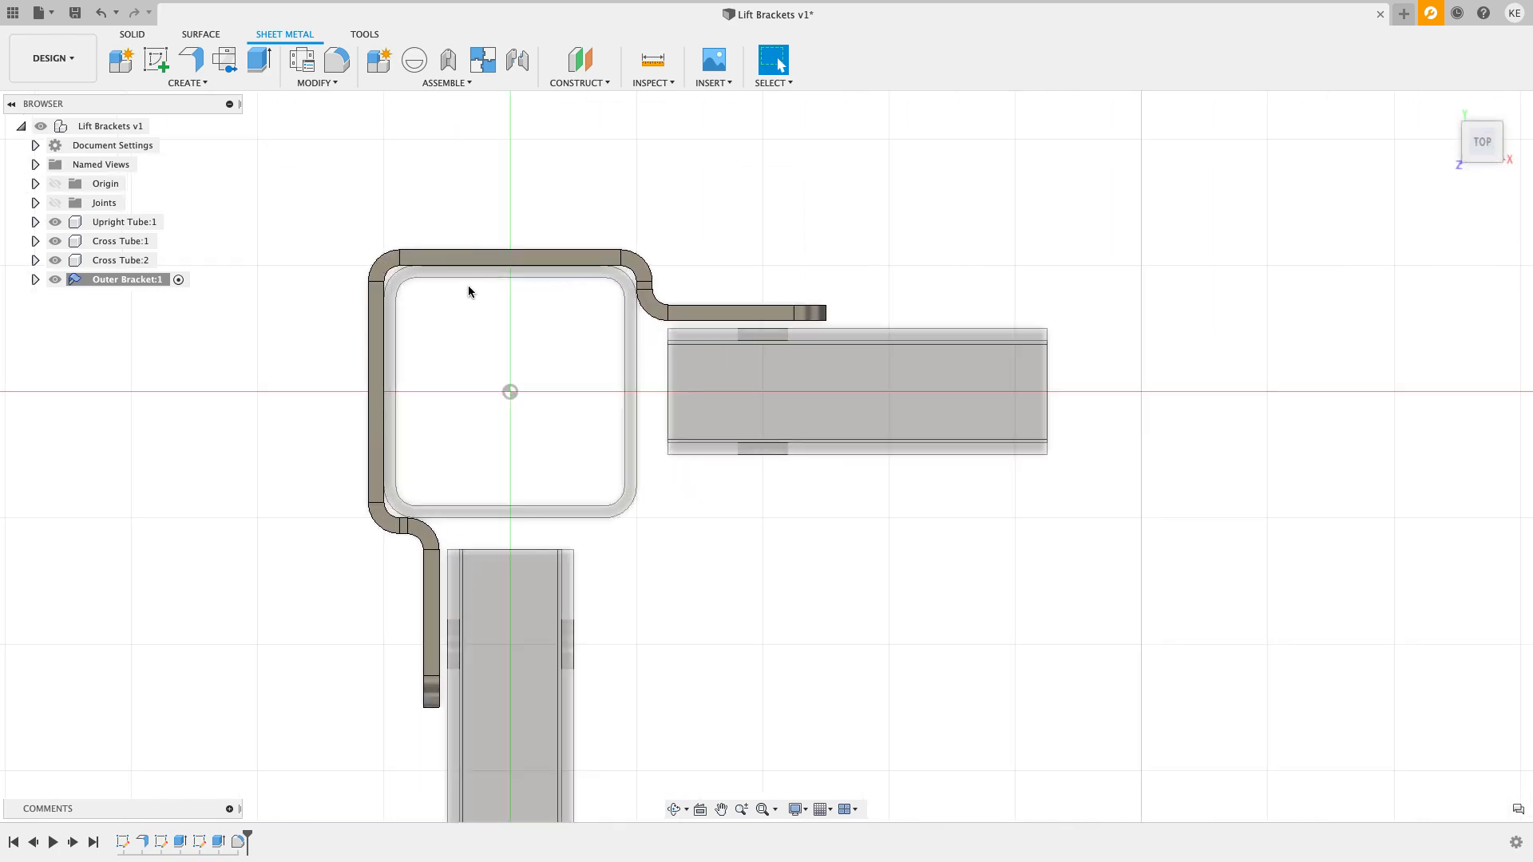
scroll(718, 375, "up", 3)
middle_click_drag(729, 377, 732, 265, "shift")
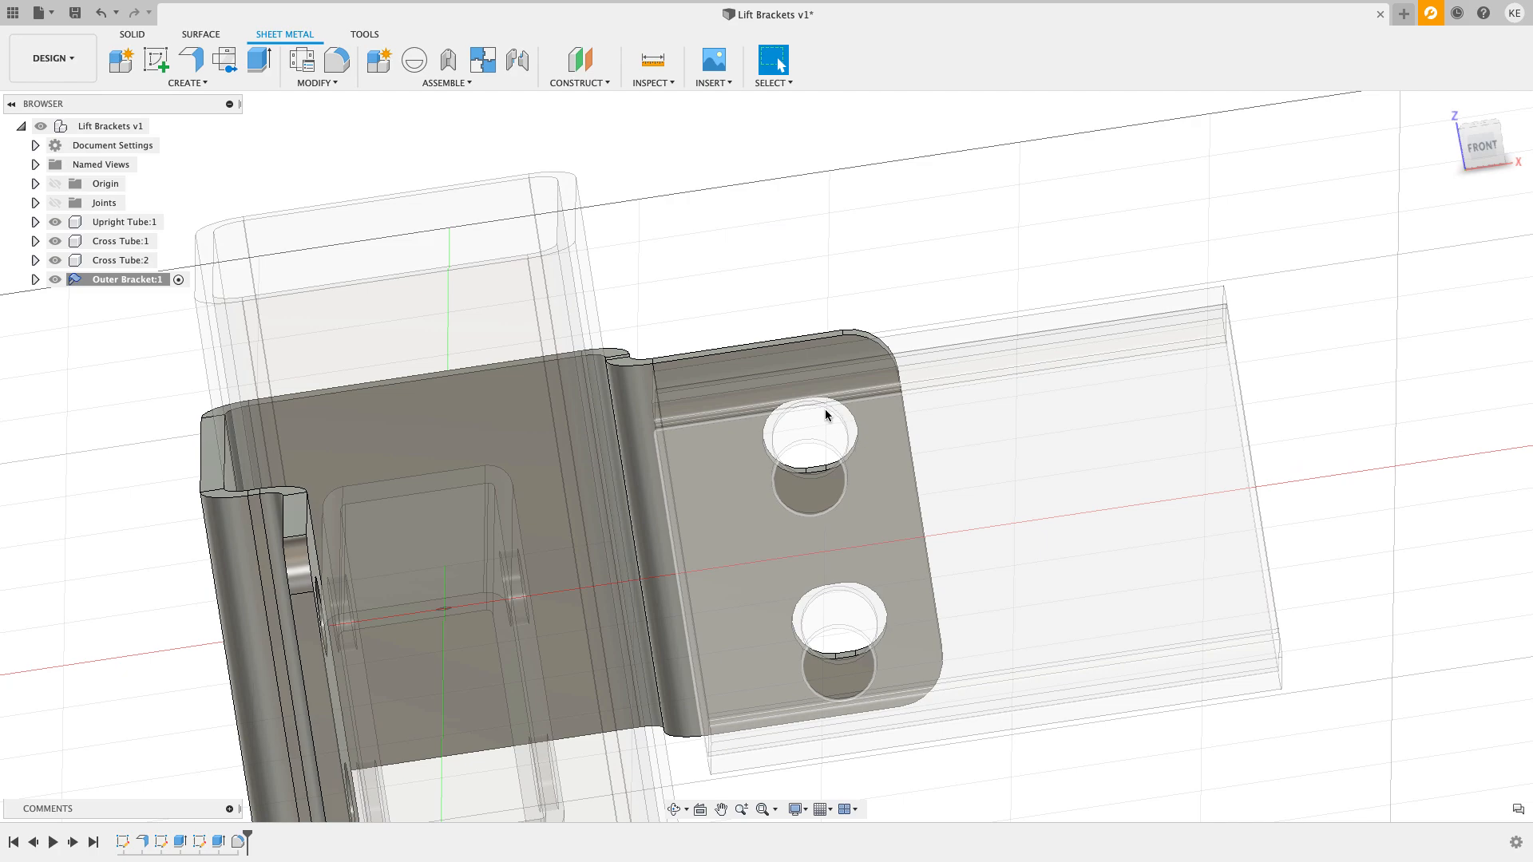
scroll(795, 438, "down", 2)
middle_click_drag(795, 436, 776, 473, "shift")
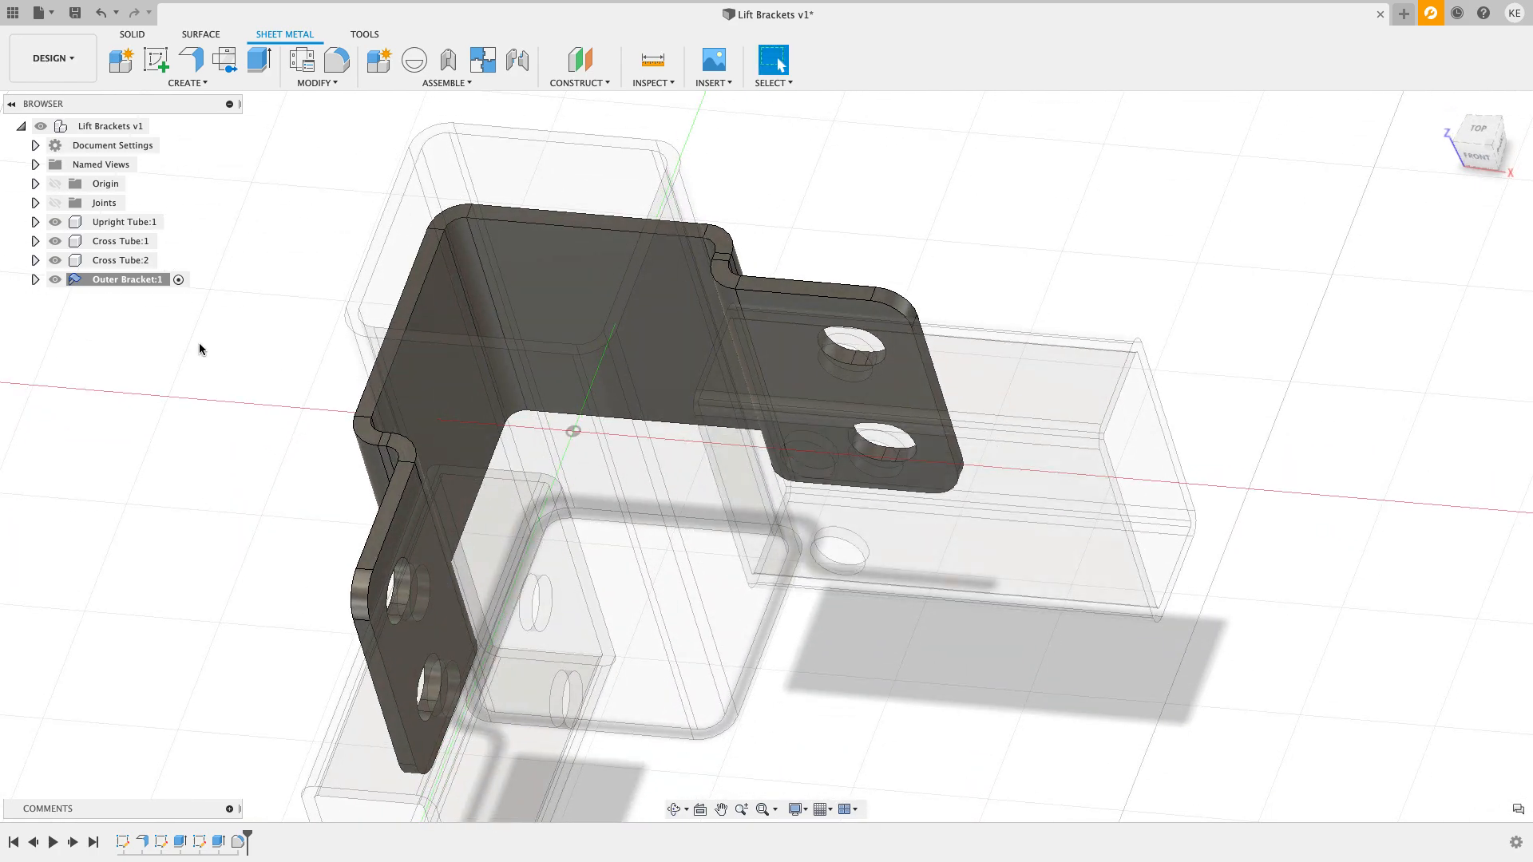
scroll(223, 329, "down", 2)
middle_click_drag(224, 330, 261, 333, "shift")
mouse_move(661, 296)
middle_mouse_down("shift")
mouse_move(756, 233)
mouse_move(671, 273)
middle_mouse_up("shift")
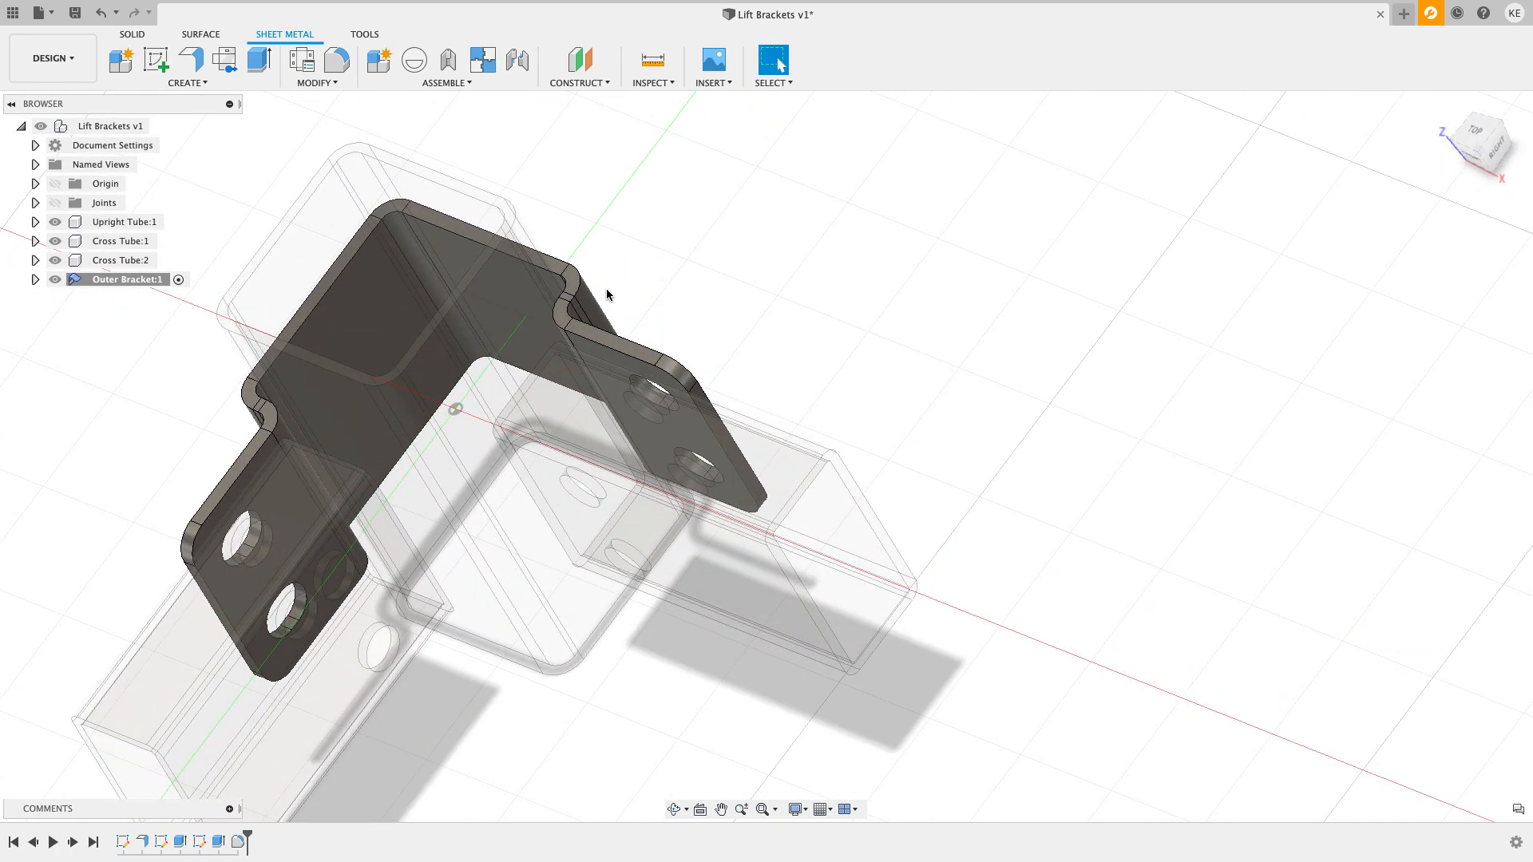
Step: Test whether the outer bracket moves freely and revert it to its original position
left_click_drag(563, 403, 790, 267)
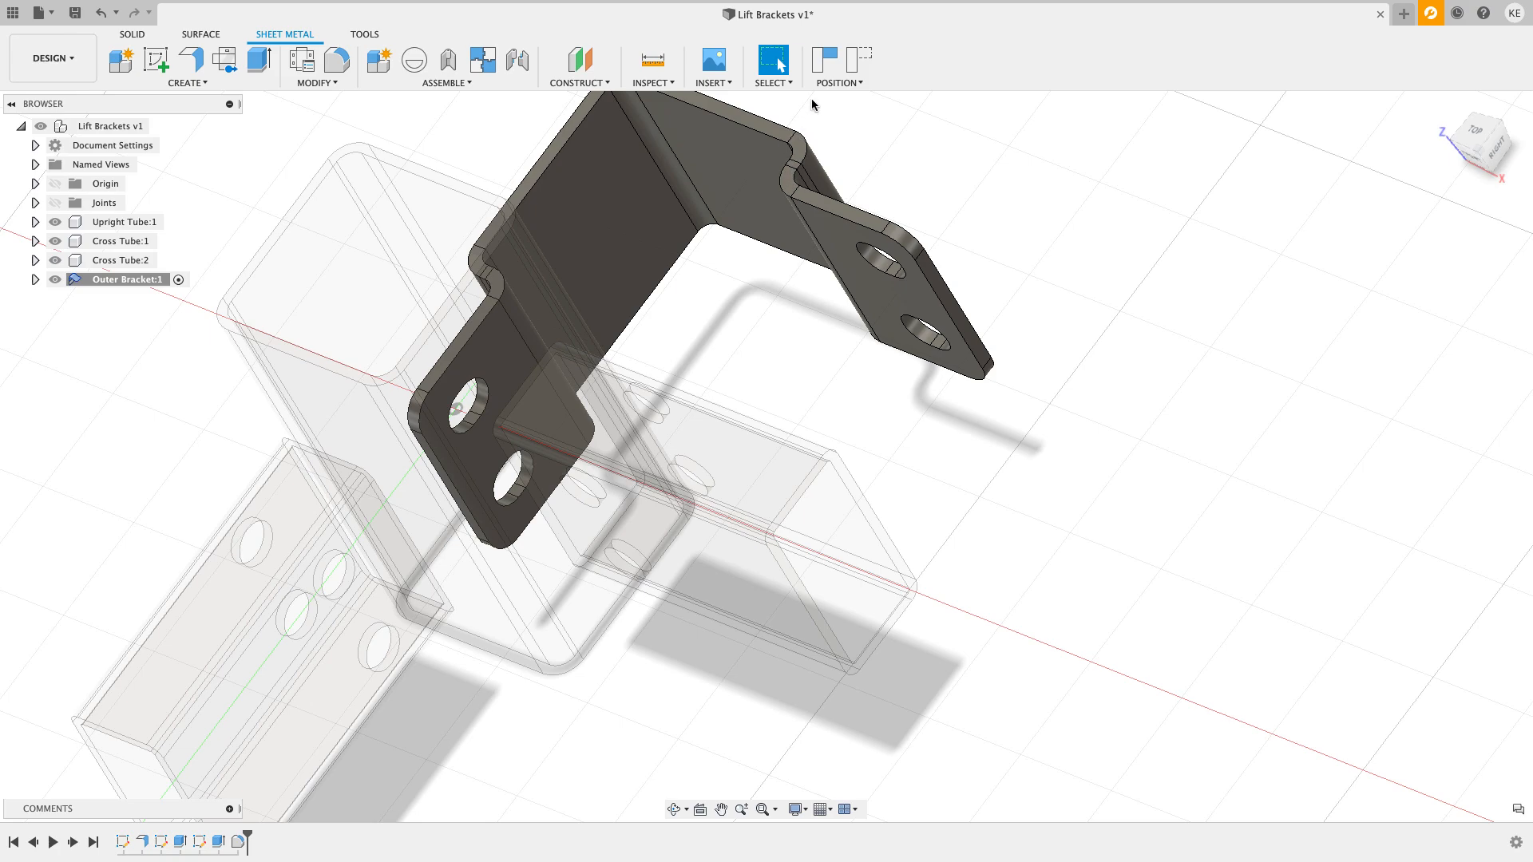
left_click(859, 60)
middle_click_drag(794, 339, 776, 282, "shift")
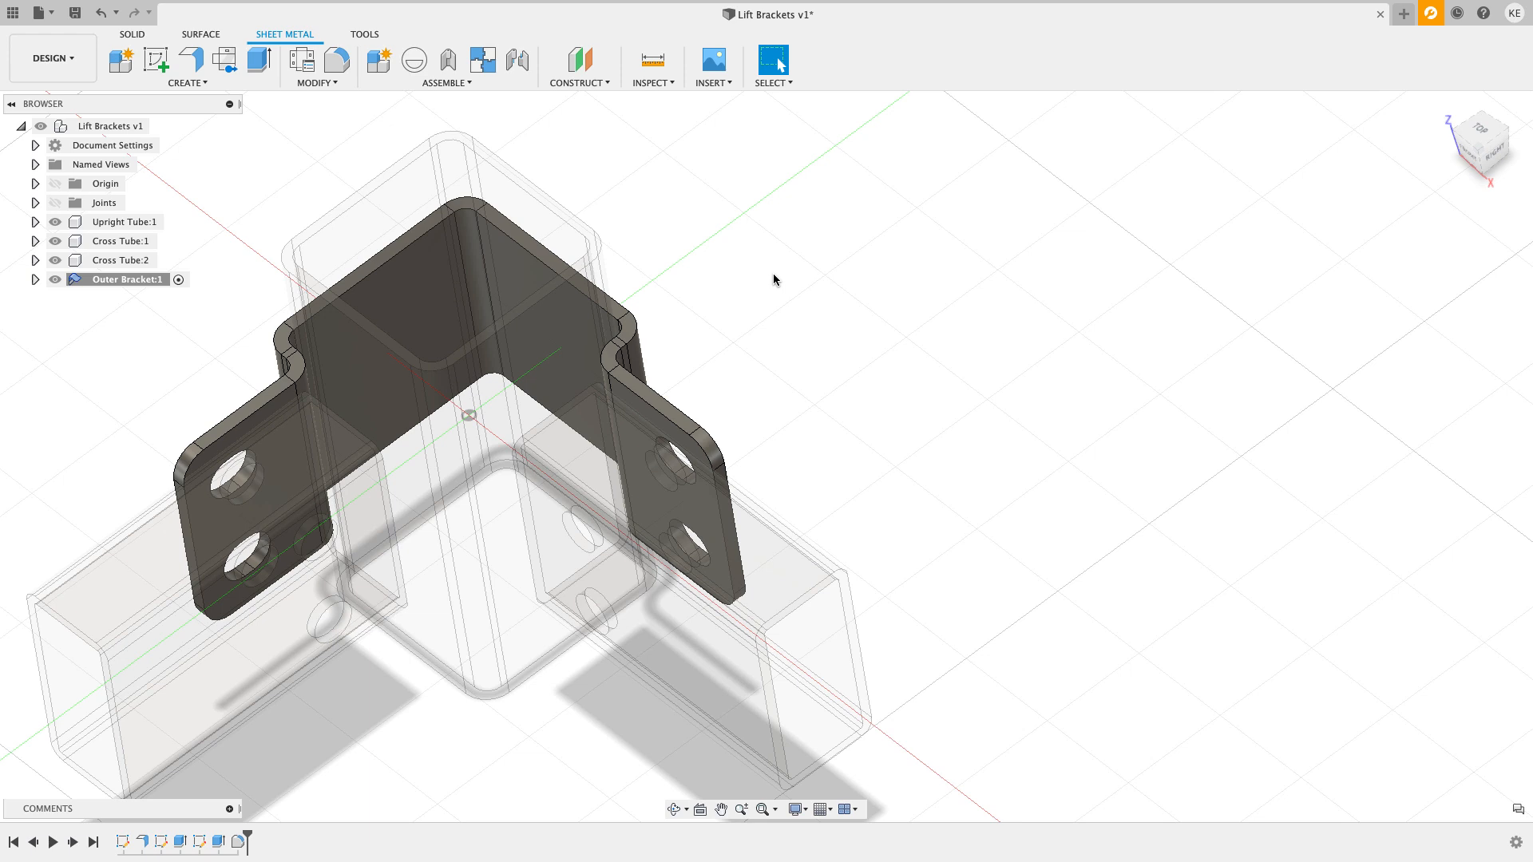
Step: Create a rigid as-built joint between the outer bracket and the upright tube, and activate the top-level assembly
left_click(463, 83)
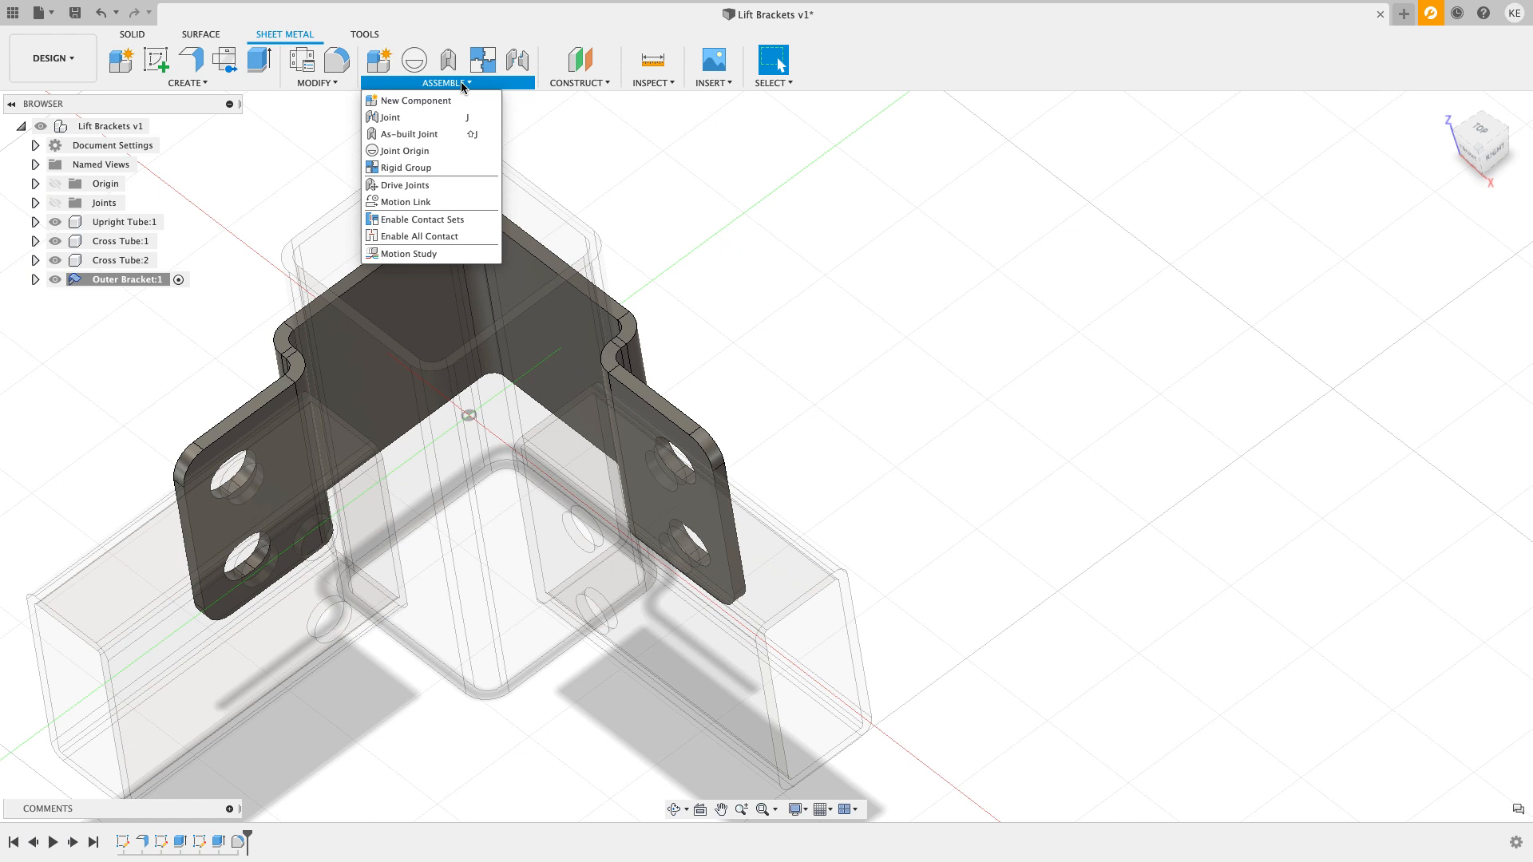
left_click(431, 134)
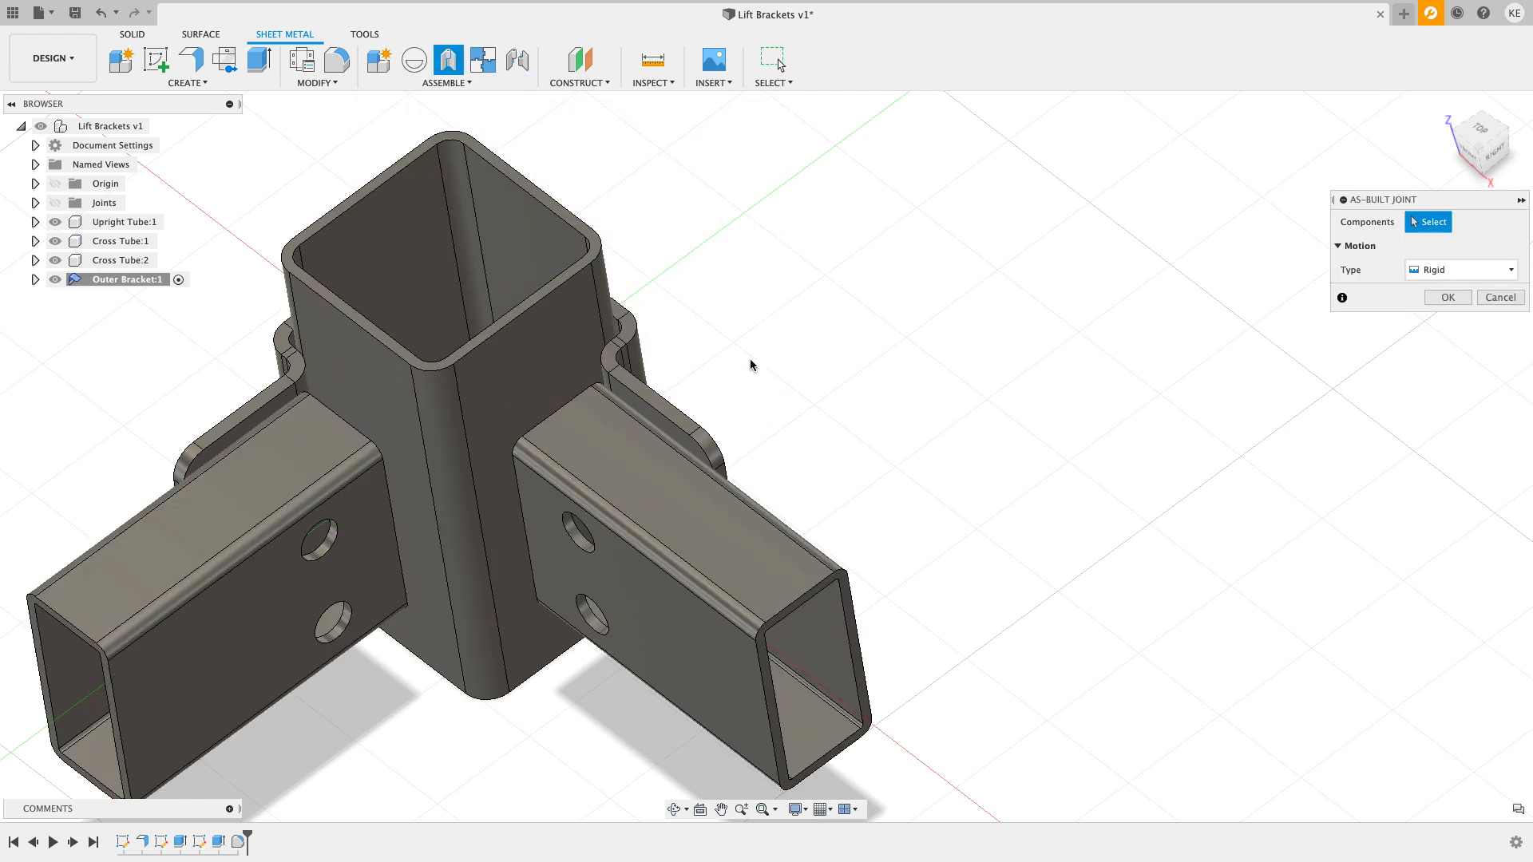
left_click(692, 434)
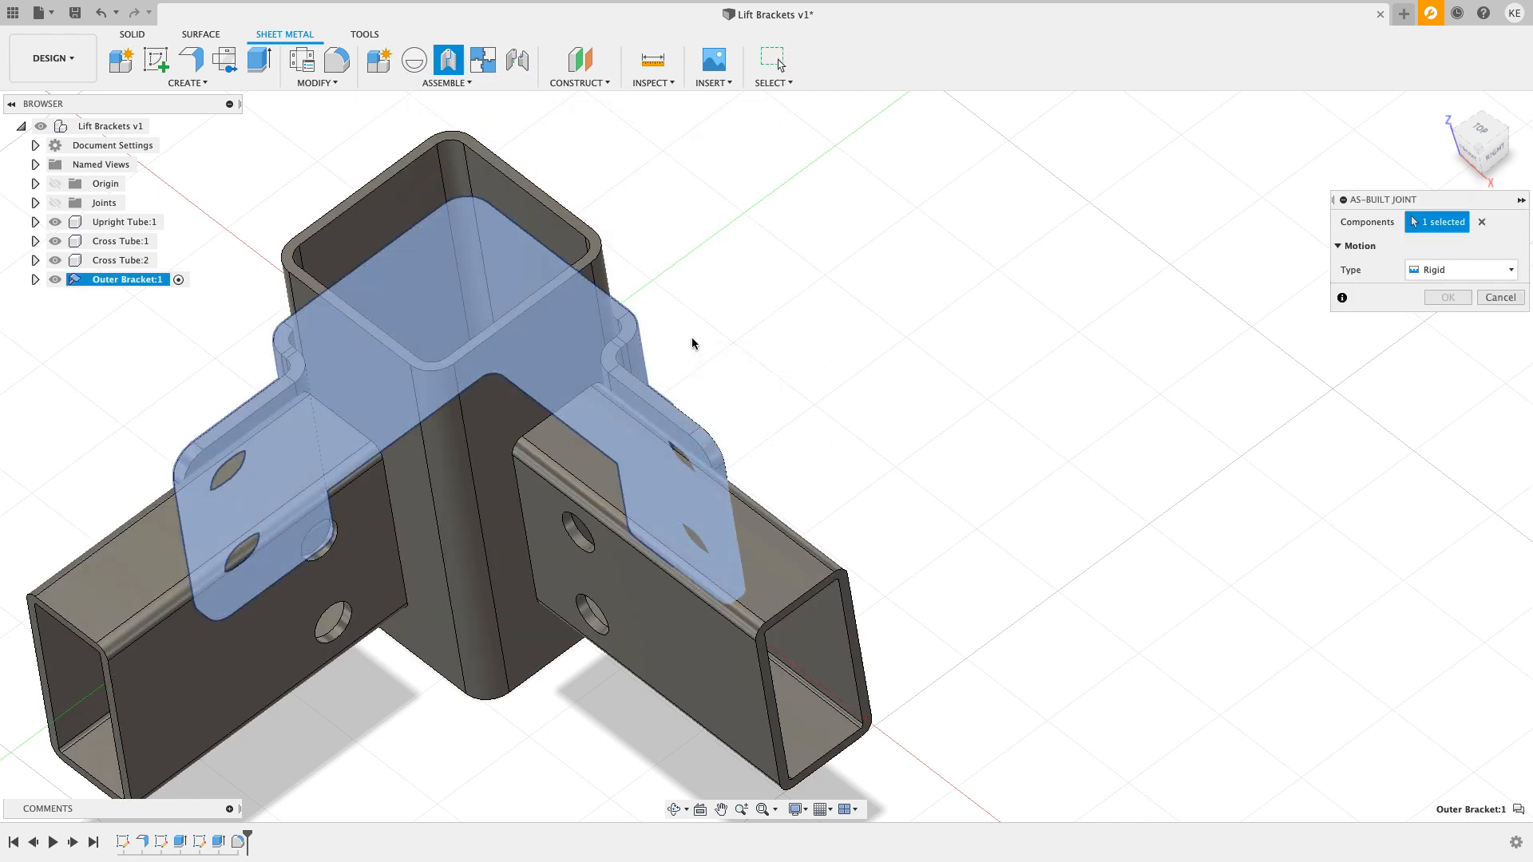
left_click(603, 281)
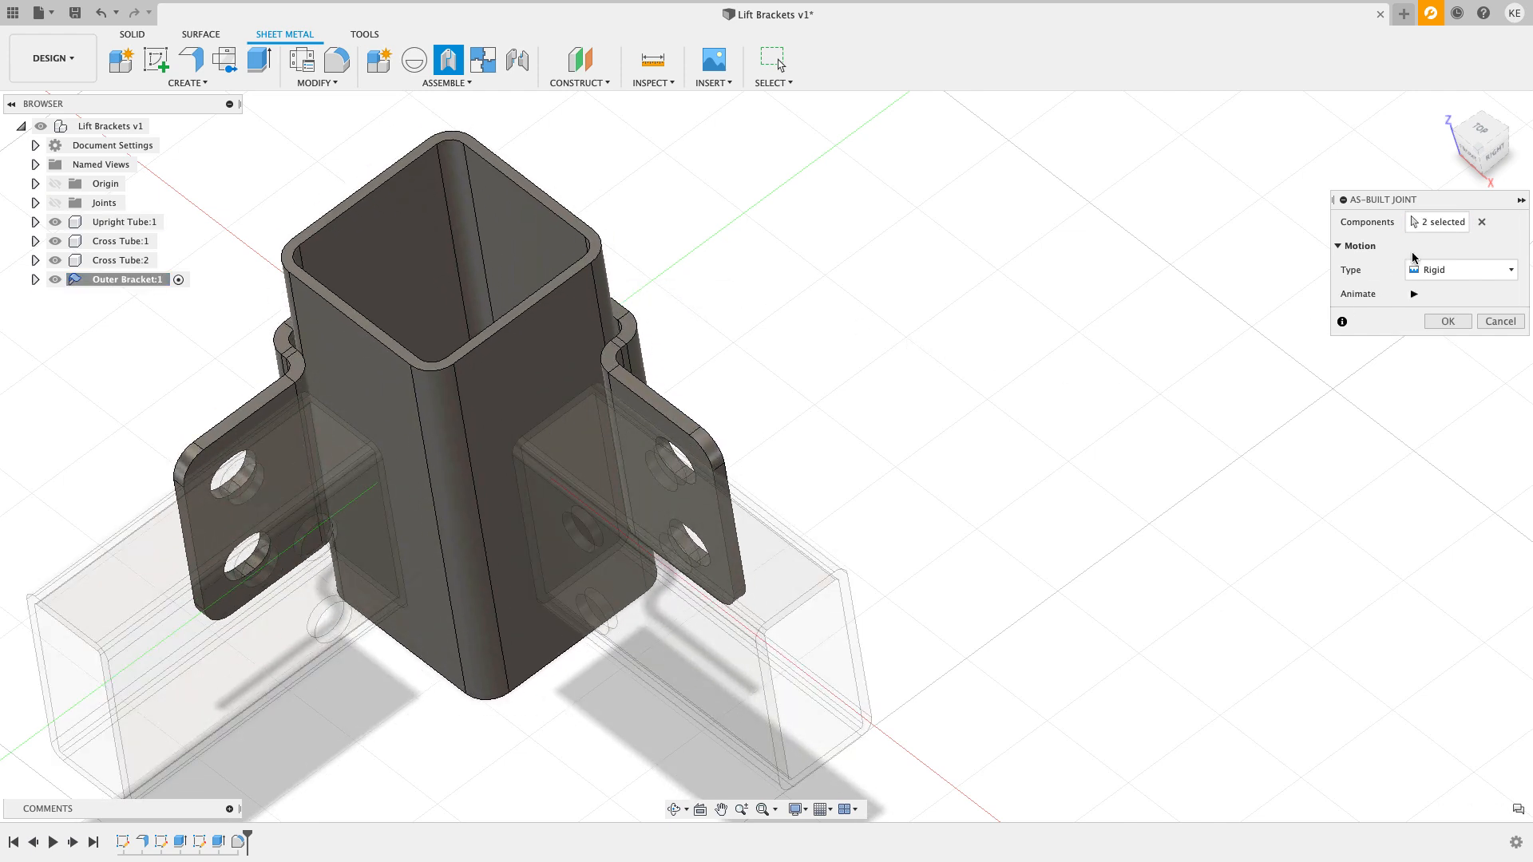
left_click(1448, 320)
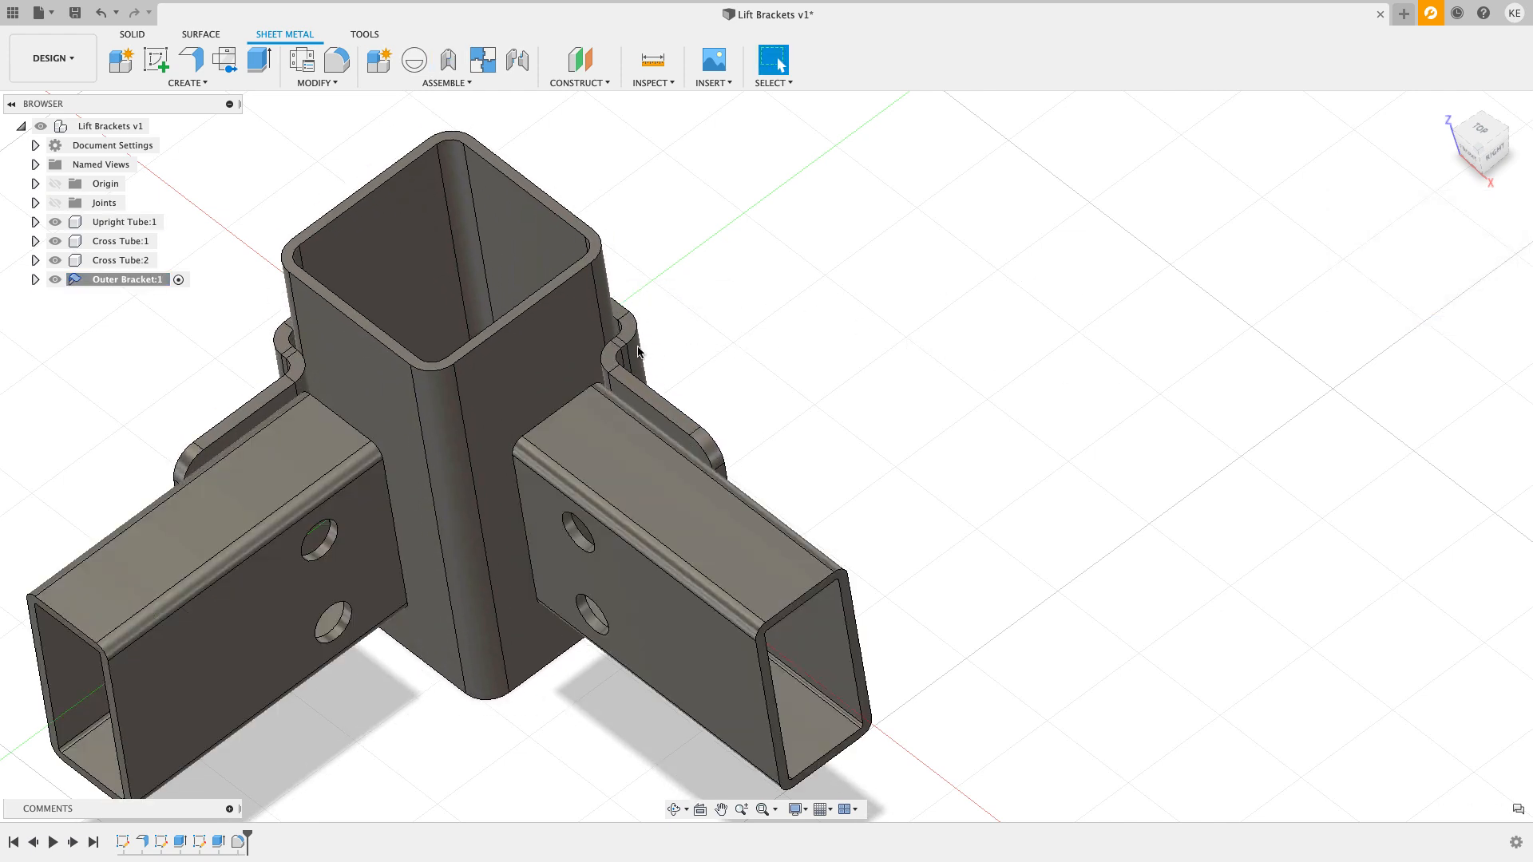
left_click_drag(645, 345, 760, 277)
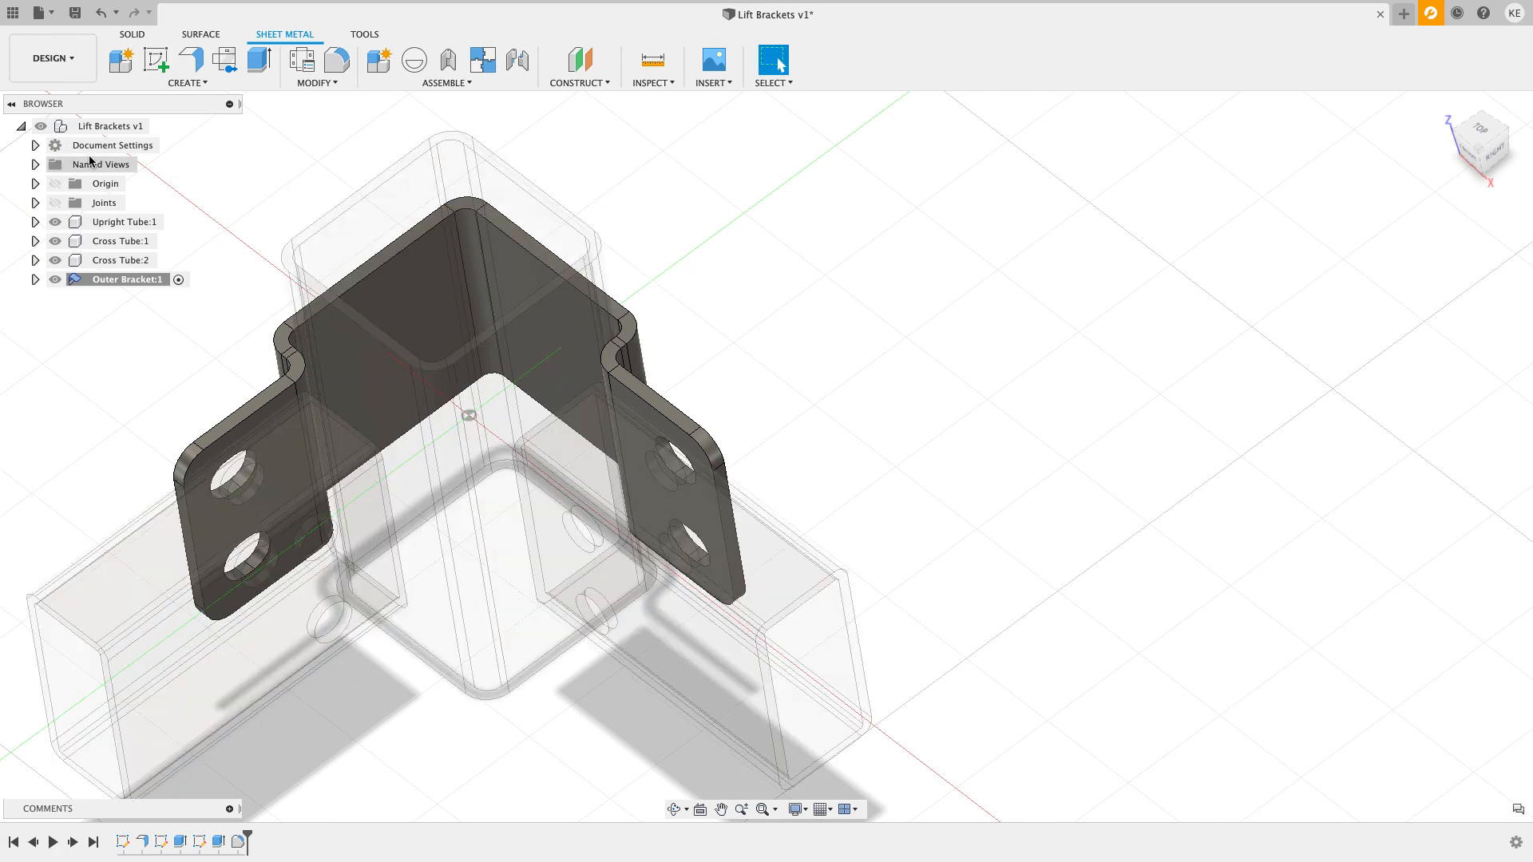
left_click(164, 127)
Step: Examine from above the fit between the outer bracket, the upright tube and the adjacent cross tube
middle_click_drag(891, 320, 619, 365, "shift")
scroll(619, 364, "up", 5)
scroll(703, 370, "up", 2)
left_click(1481, 149)
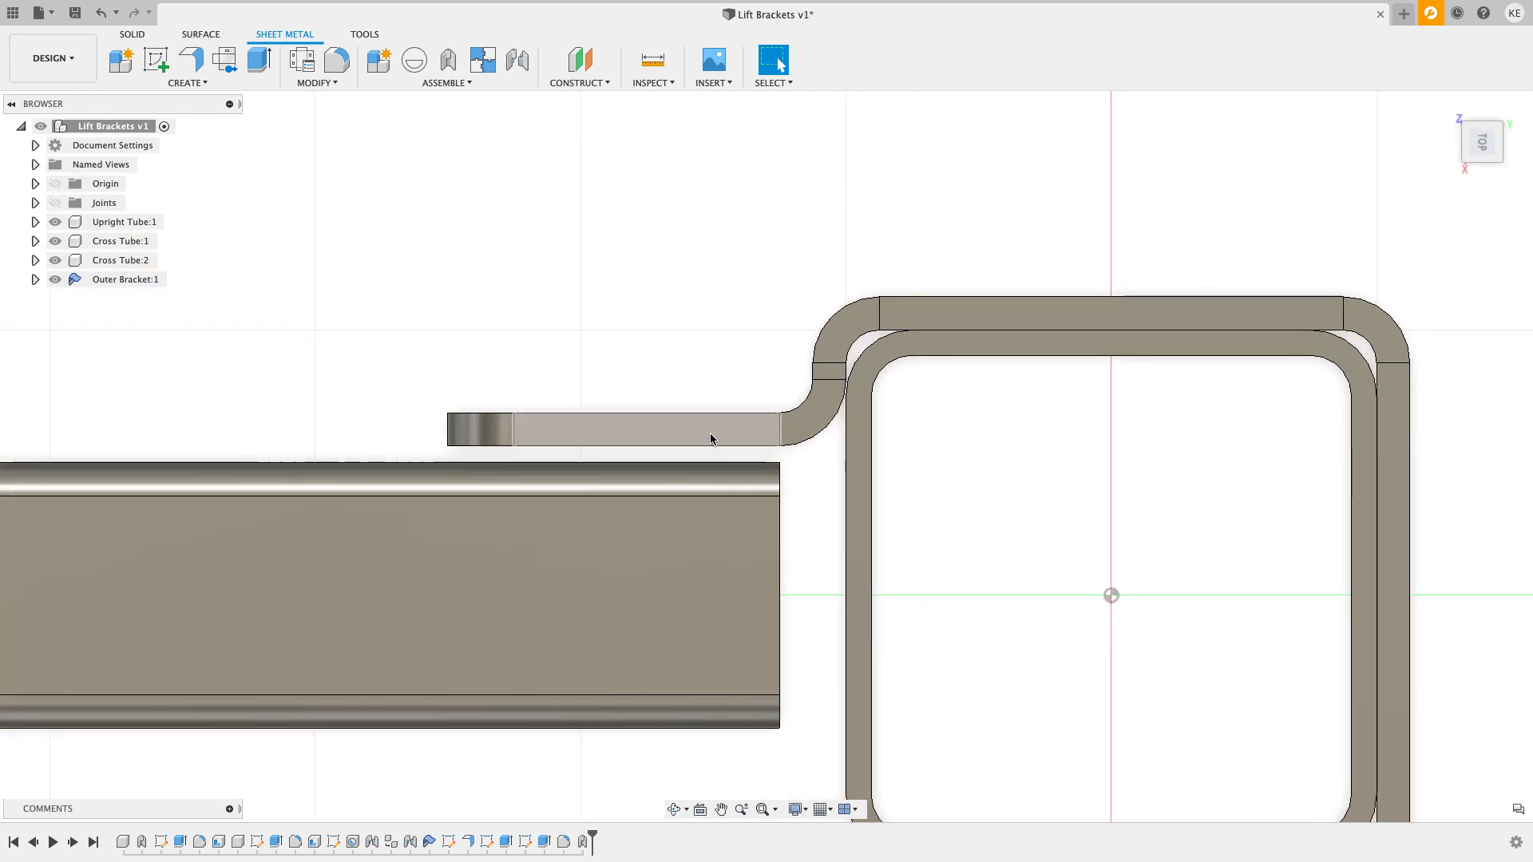
scroll(778, 492, "up", 3)
middle_click_drag(752, 449, 701, 332)
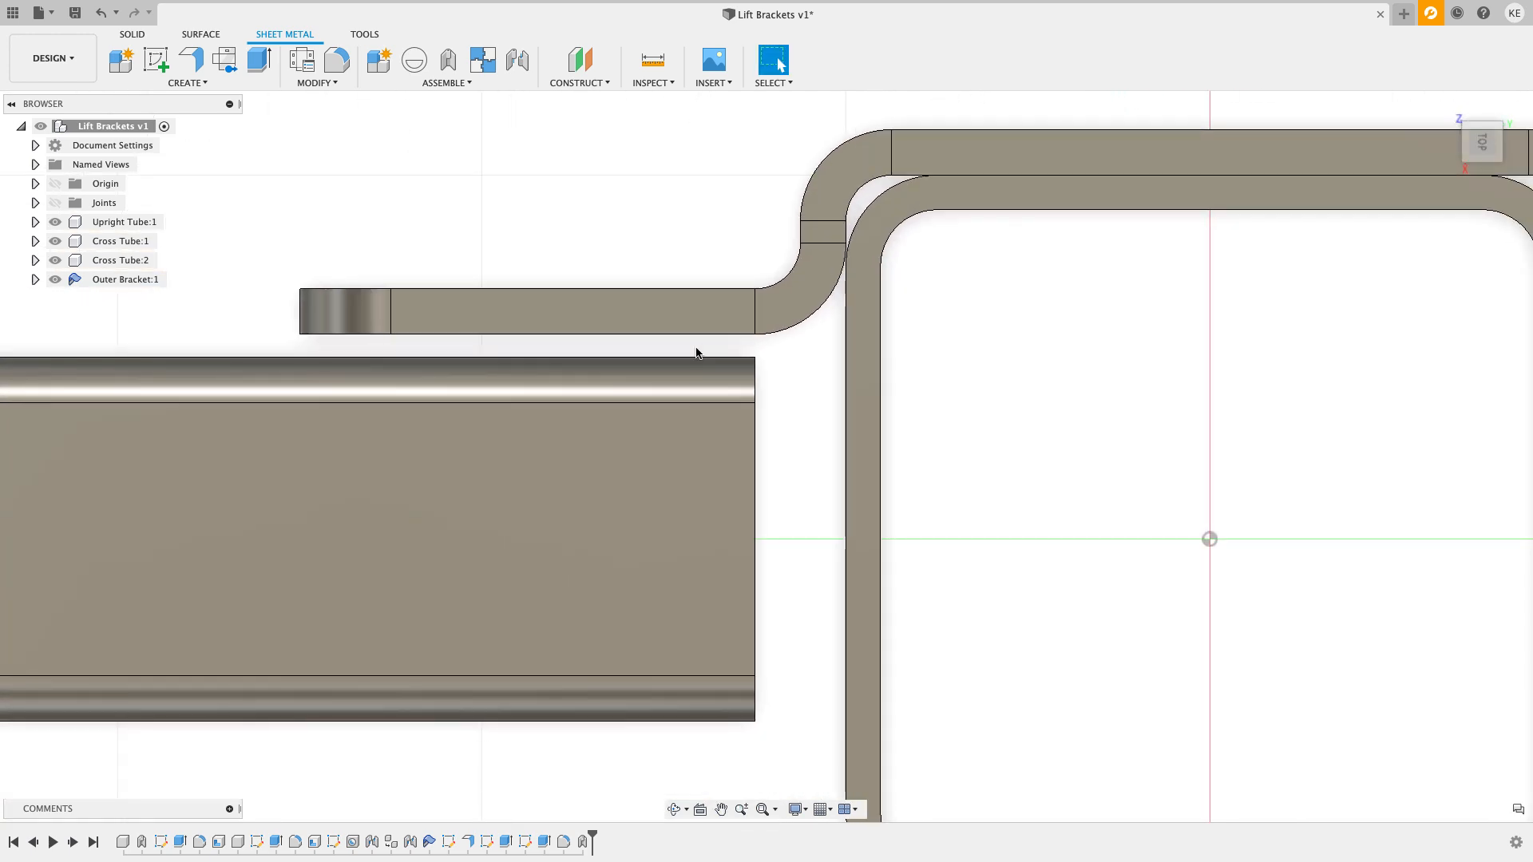
scroll(699, 350, "down", 3)
scroll(709, 364, "down", 2)
scroll(1084, 598, "down", 2)
middle_click_drag(922, 535, 1006, 479, "shift")
scroll(615, 399, "down", 2)
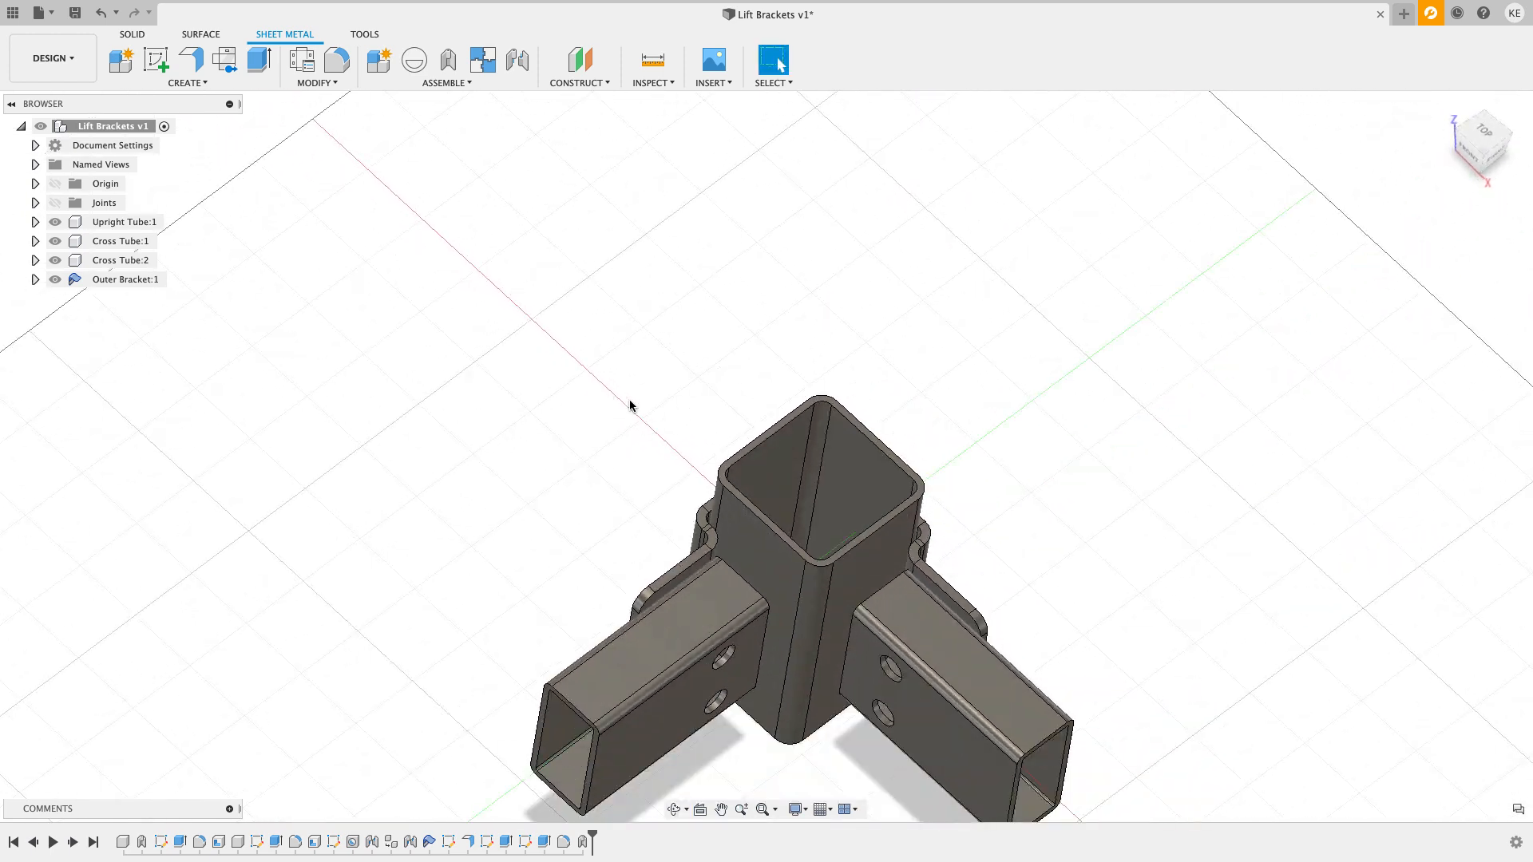
middle_click_drag(615, 400, 653, 416, "shift")
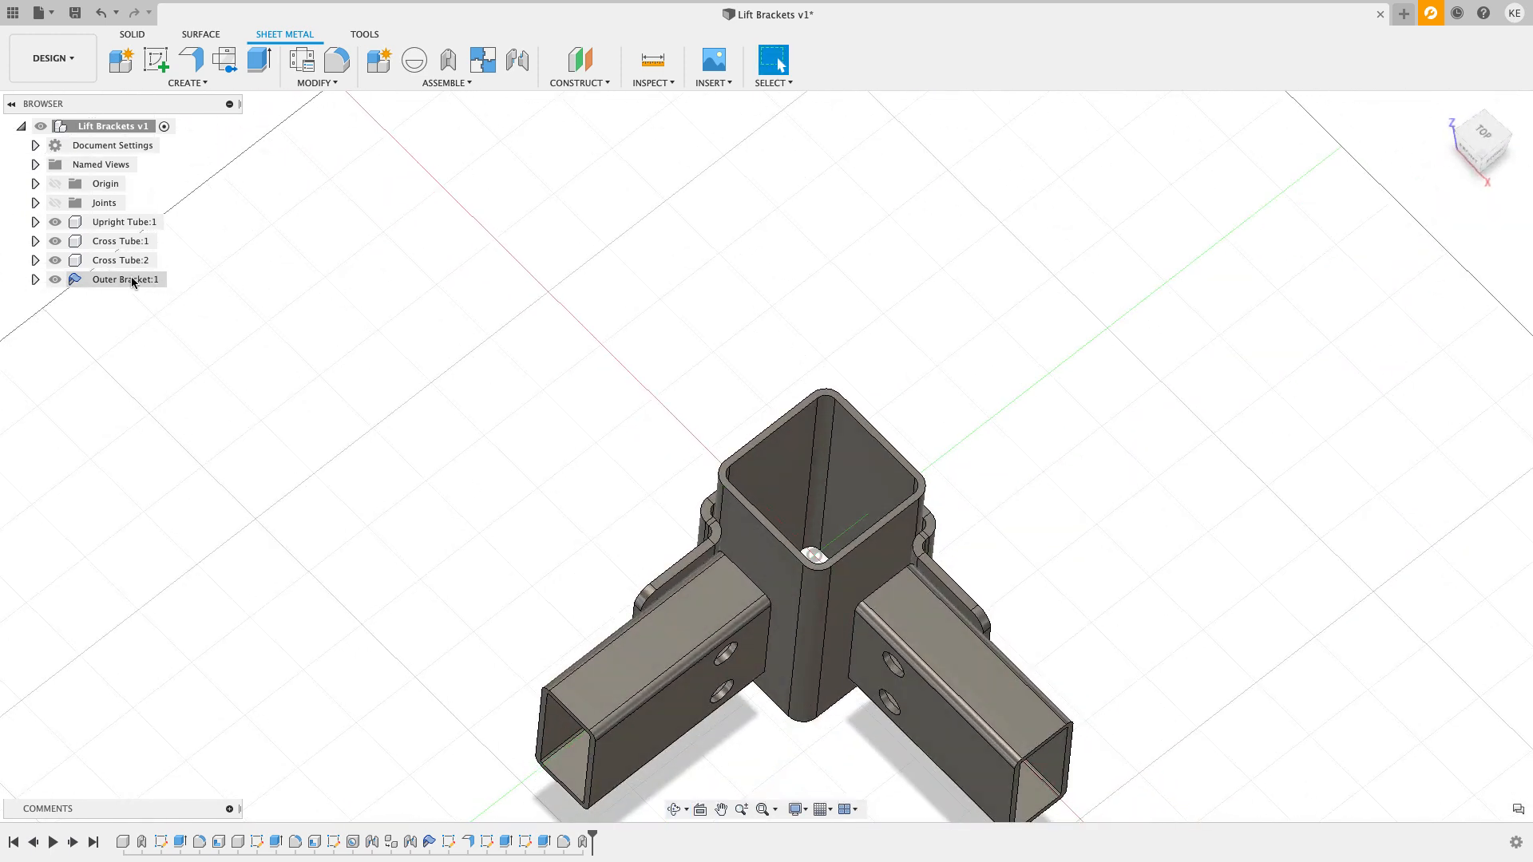
Step: Create an internal sheet metal component named Inner Bracket under the top-level assembly, using the 1/8" Aluminum rule
right_click(138, 130)
left_click(164, 142)
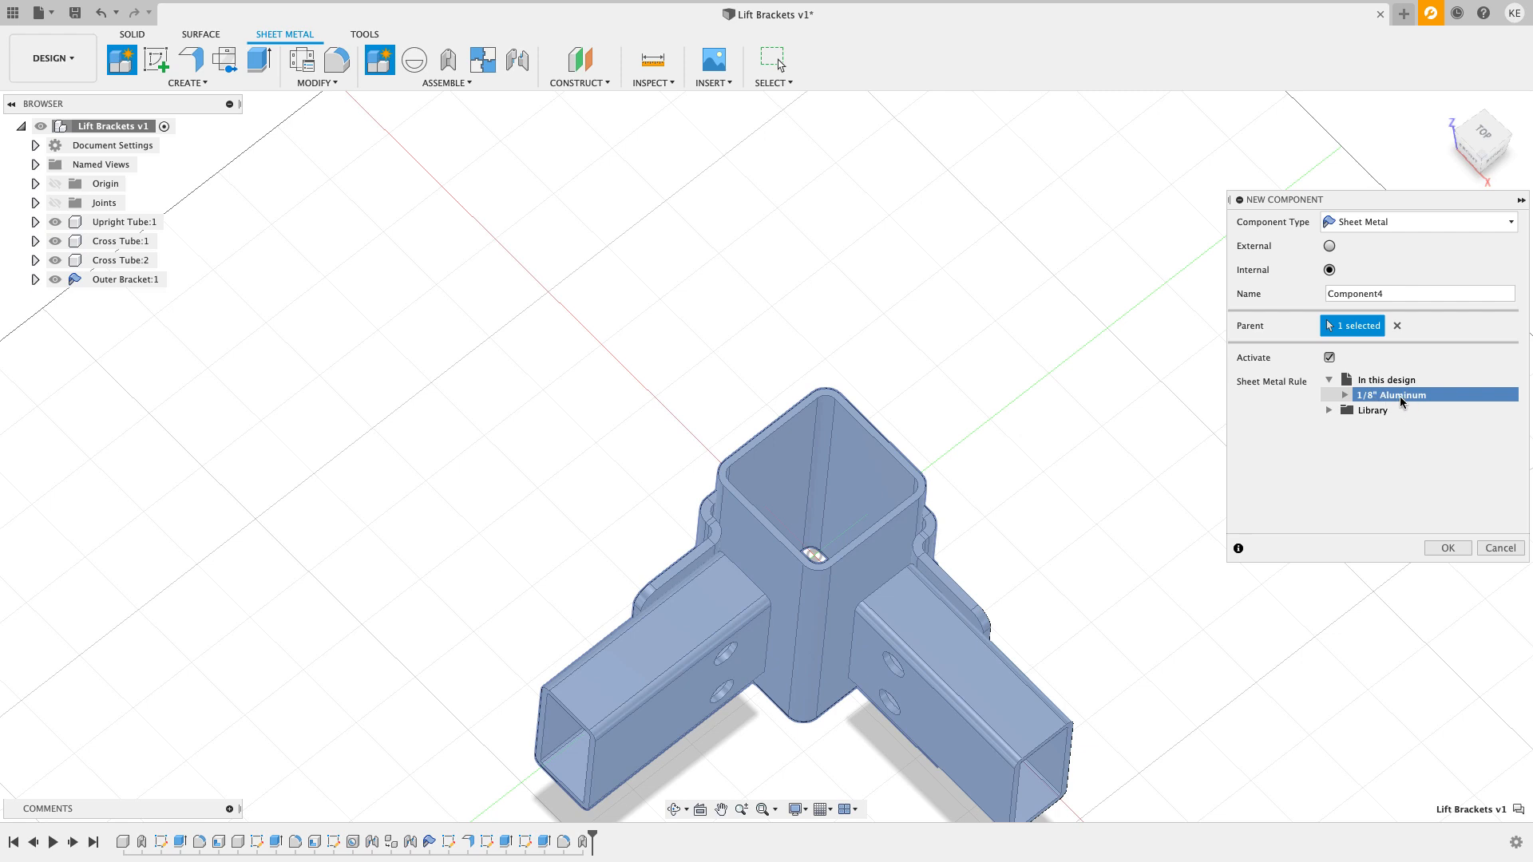
left_click(1397, 292)
type("INNER")
key("BackSpace")
key("BackSpace")
key("BackSpace")
key("BackSpace")
type("NNER")
key("BackSpace")
key("BackSpace")
key("BackSpace")
key("BackSpace")
key("BackSpace")
type("Inner Bracket")
left_click(1448, 549)
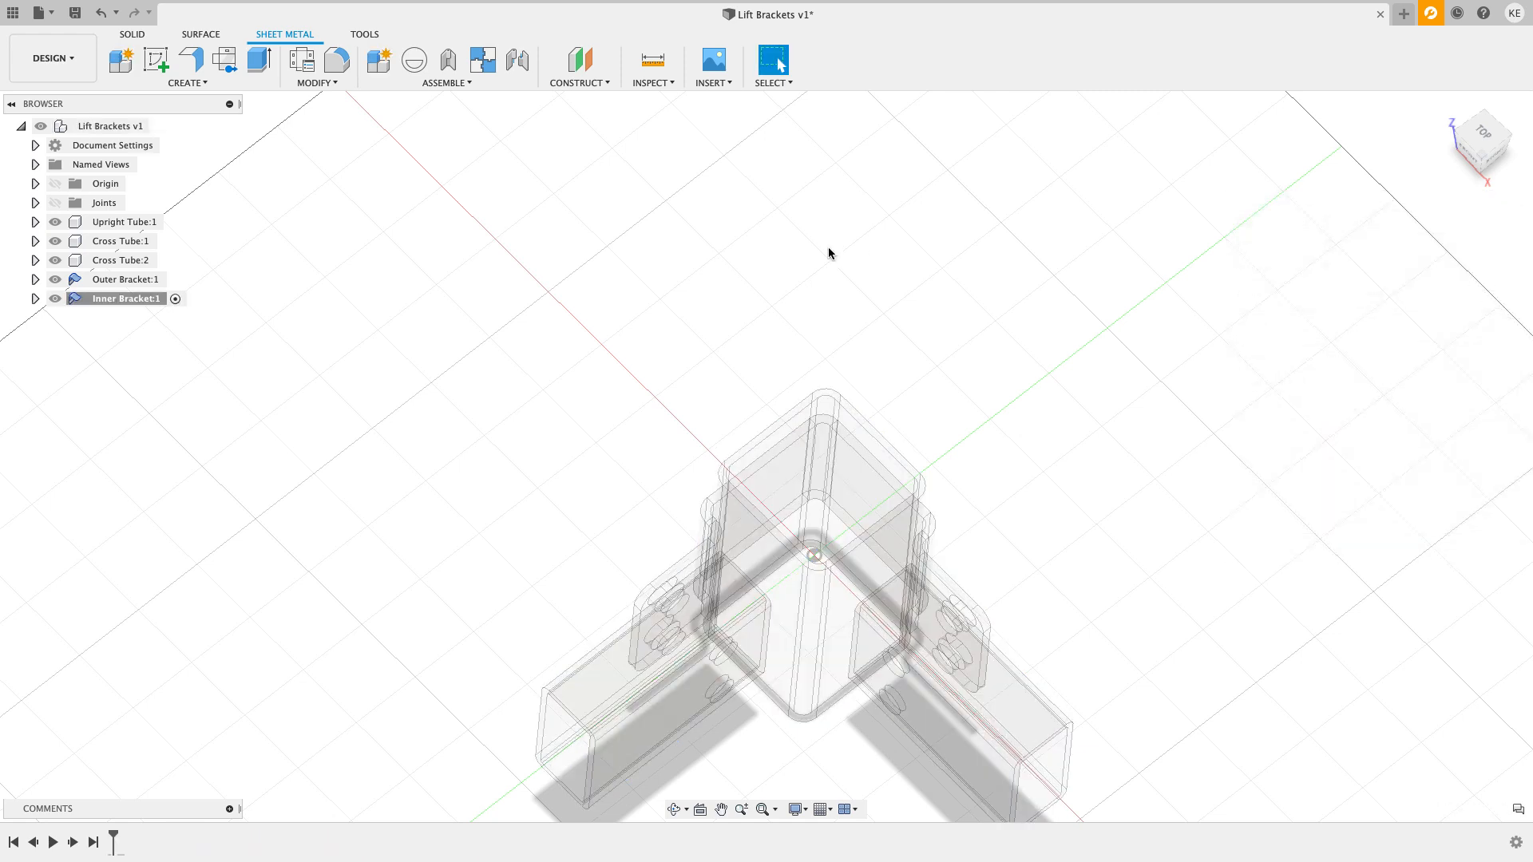
Step: Start a sketch on the horizontal origin plane and project the inner-corner edges of the upright tube and both cross tubes as construction lines
left_click(156, 60)
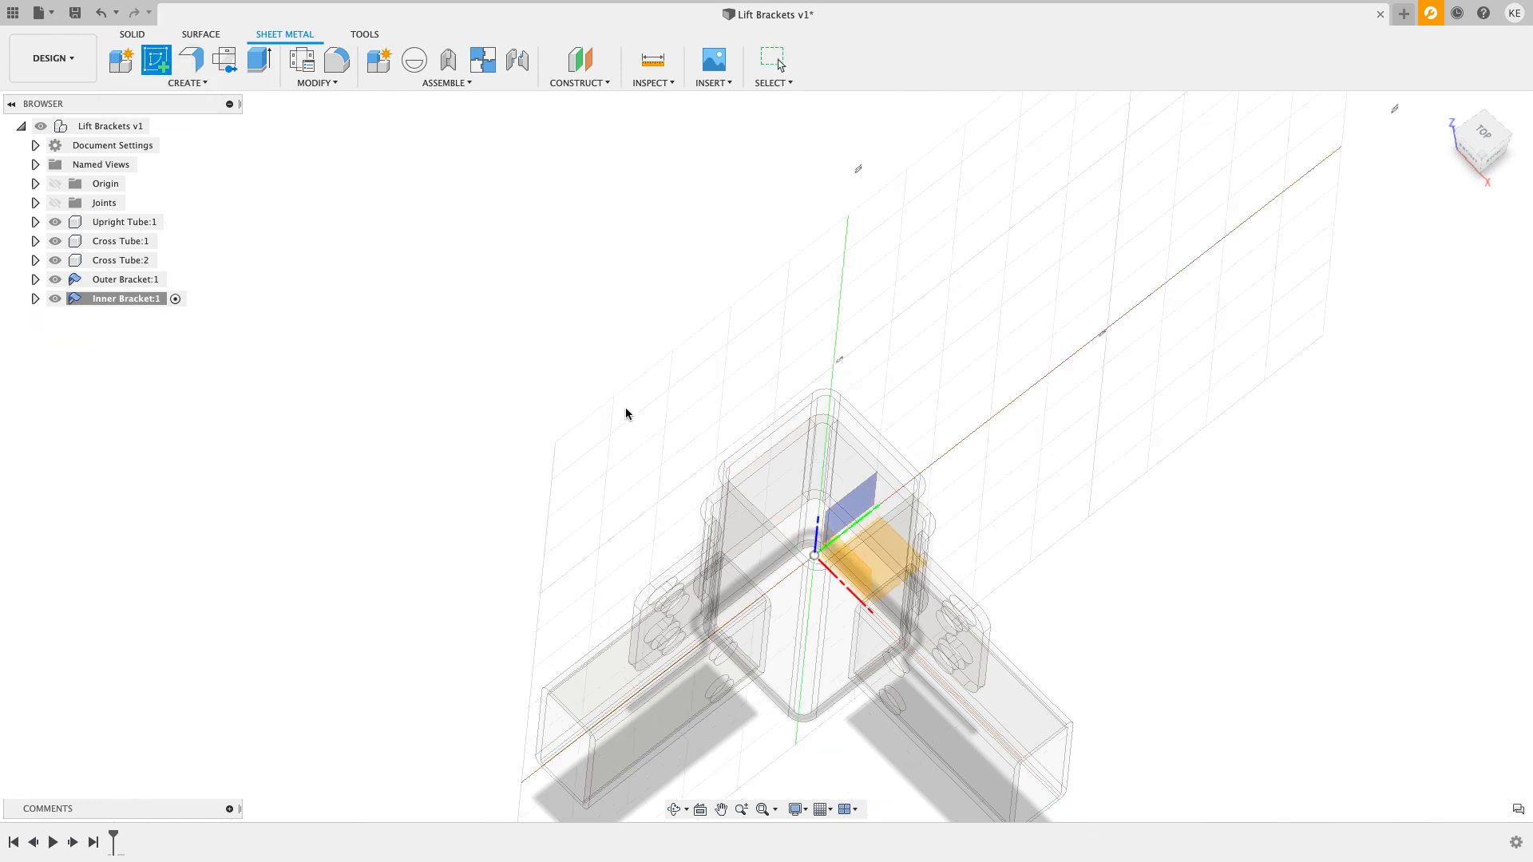
middle_click_drag(626, 415, 621, 438, "shift")
left_click(888, 504)
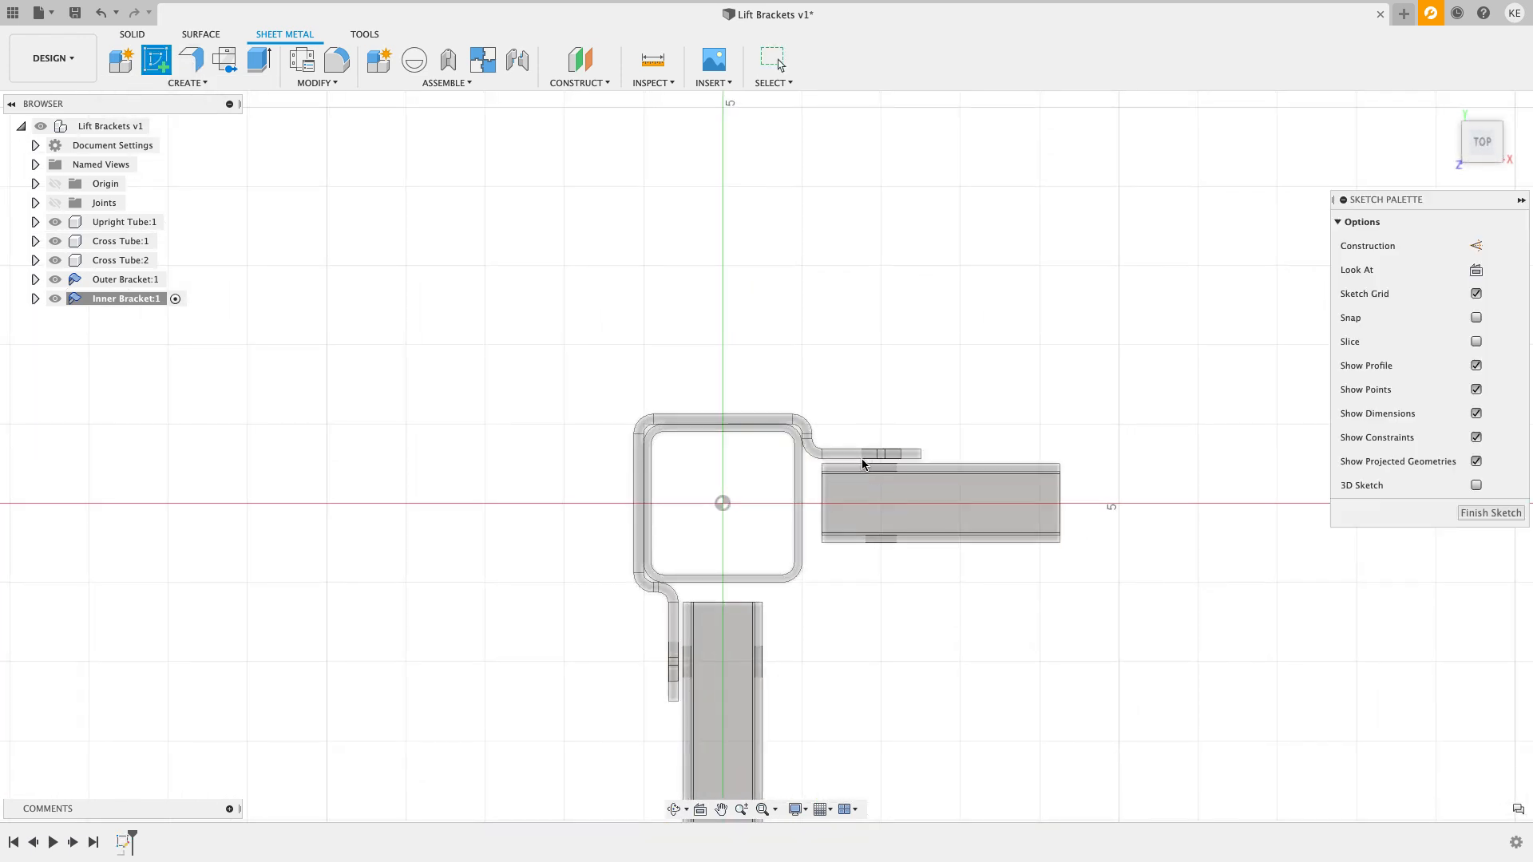
middle_click_drag(695, 291, 587, 197)
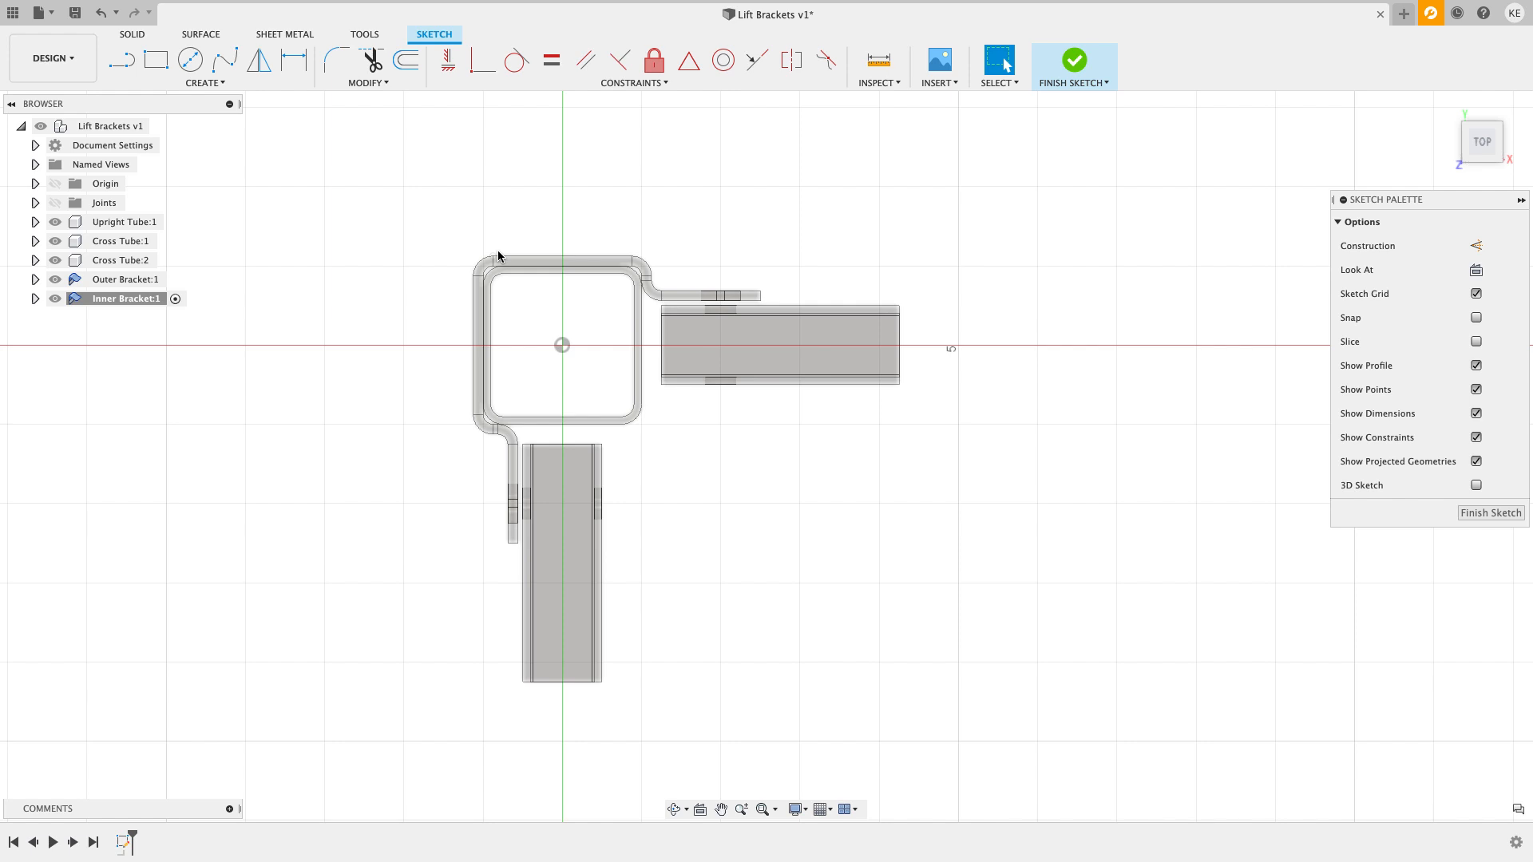
key("p")
scroll(680, 417, "up", 2)
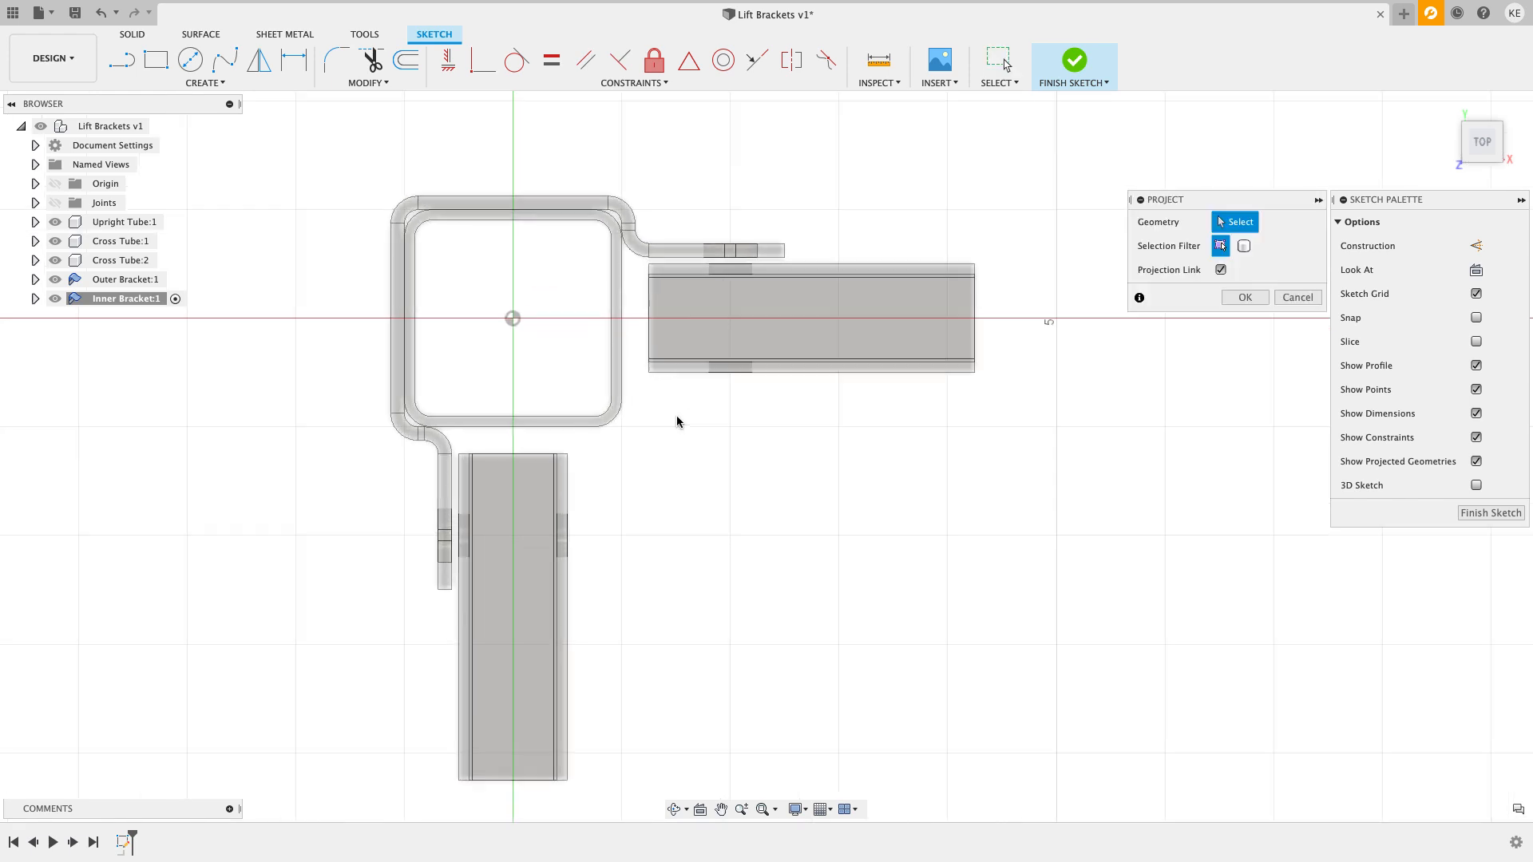
left_click(572, 428)
left_click(622, 375)
left_click(567, 490)
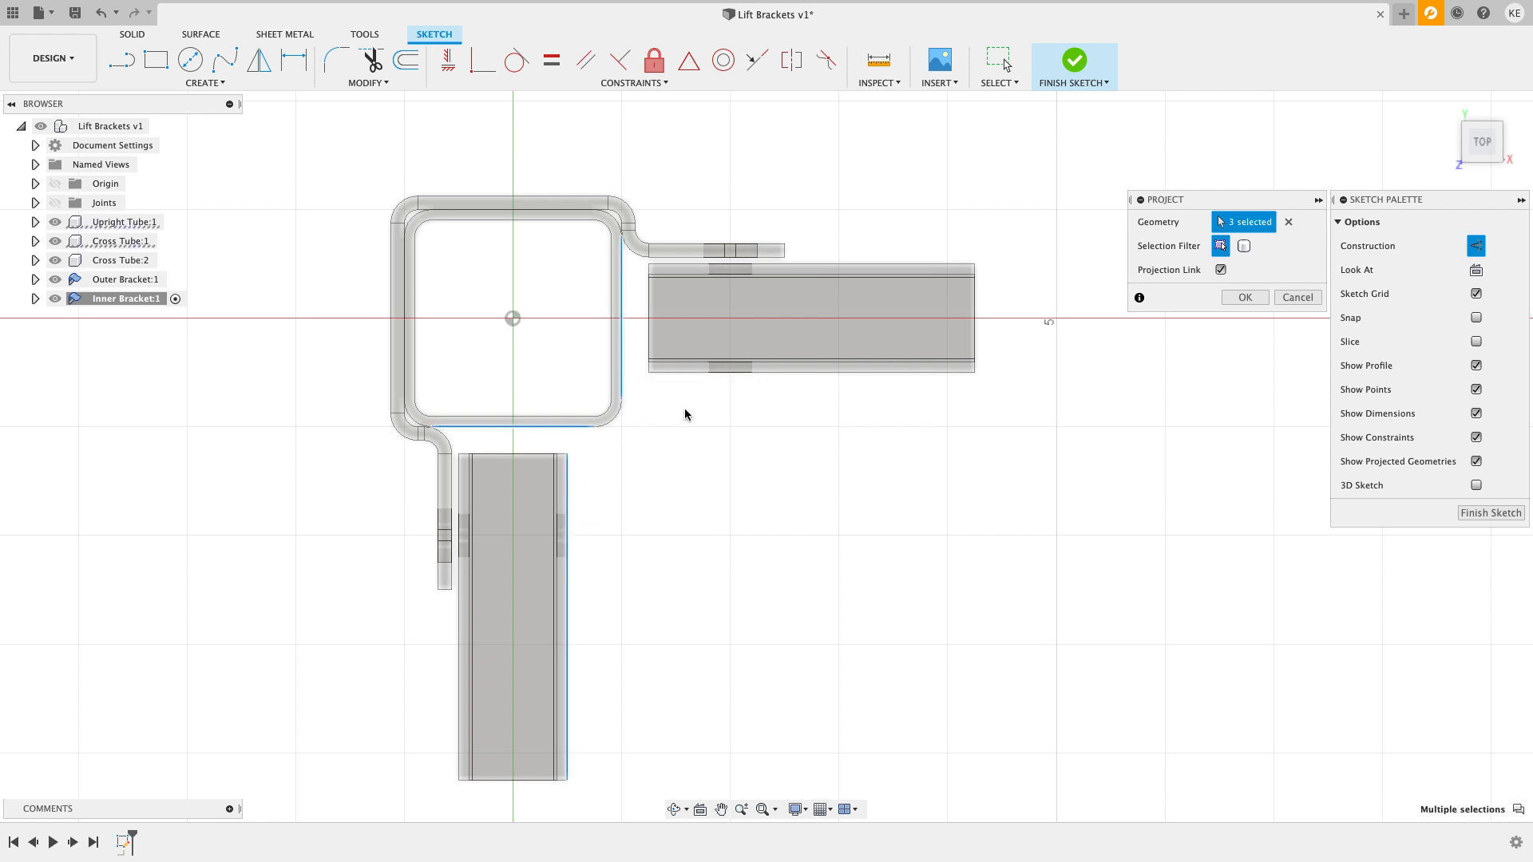
left_click(683, 372)
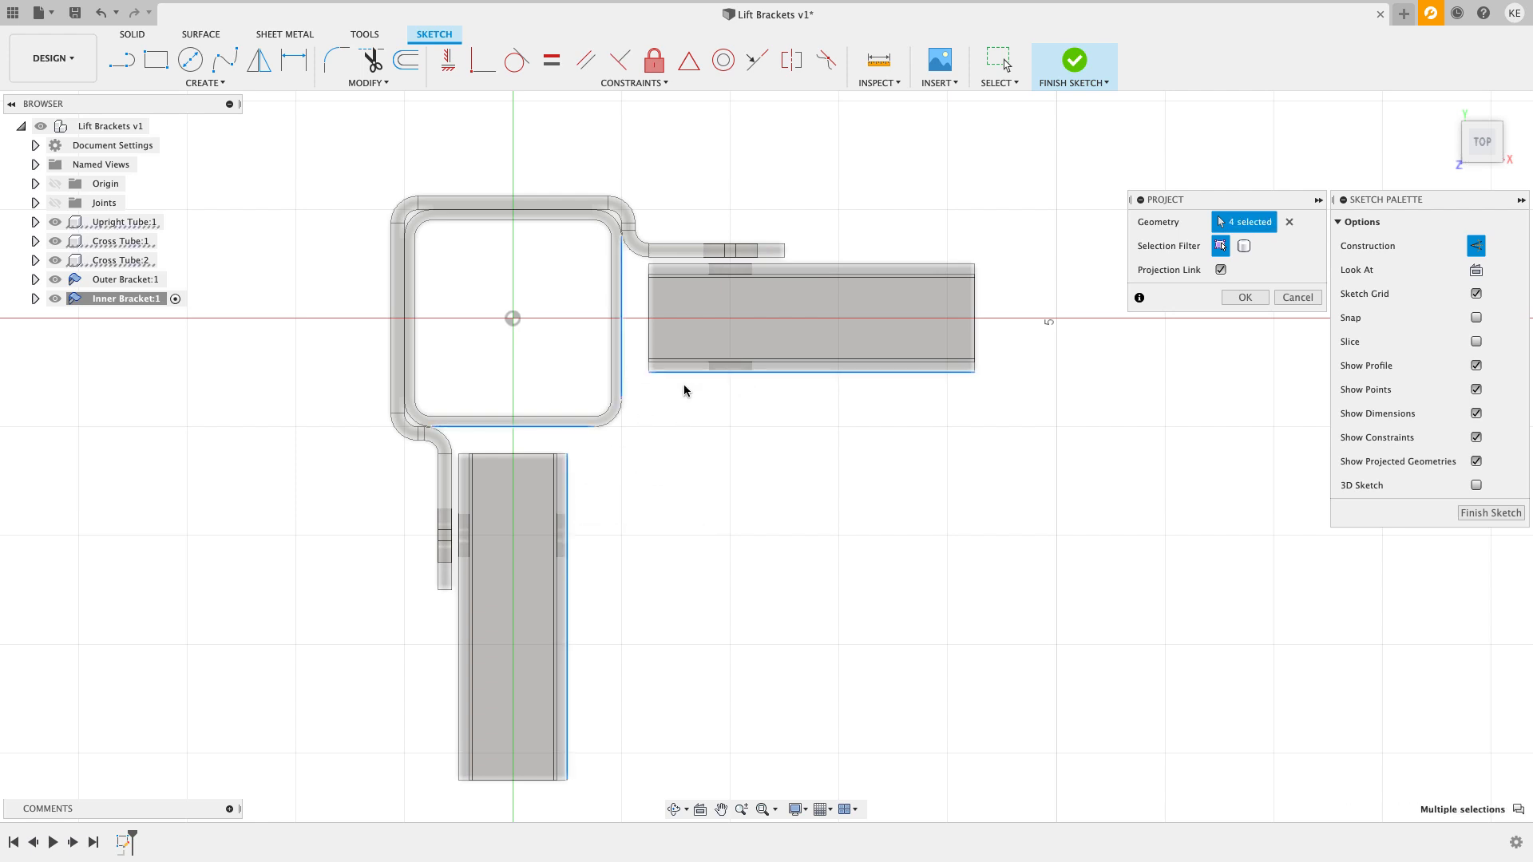
left_click(1243, 297)
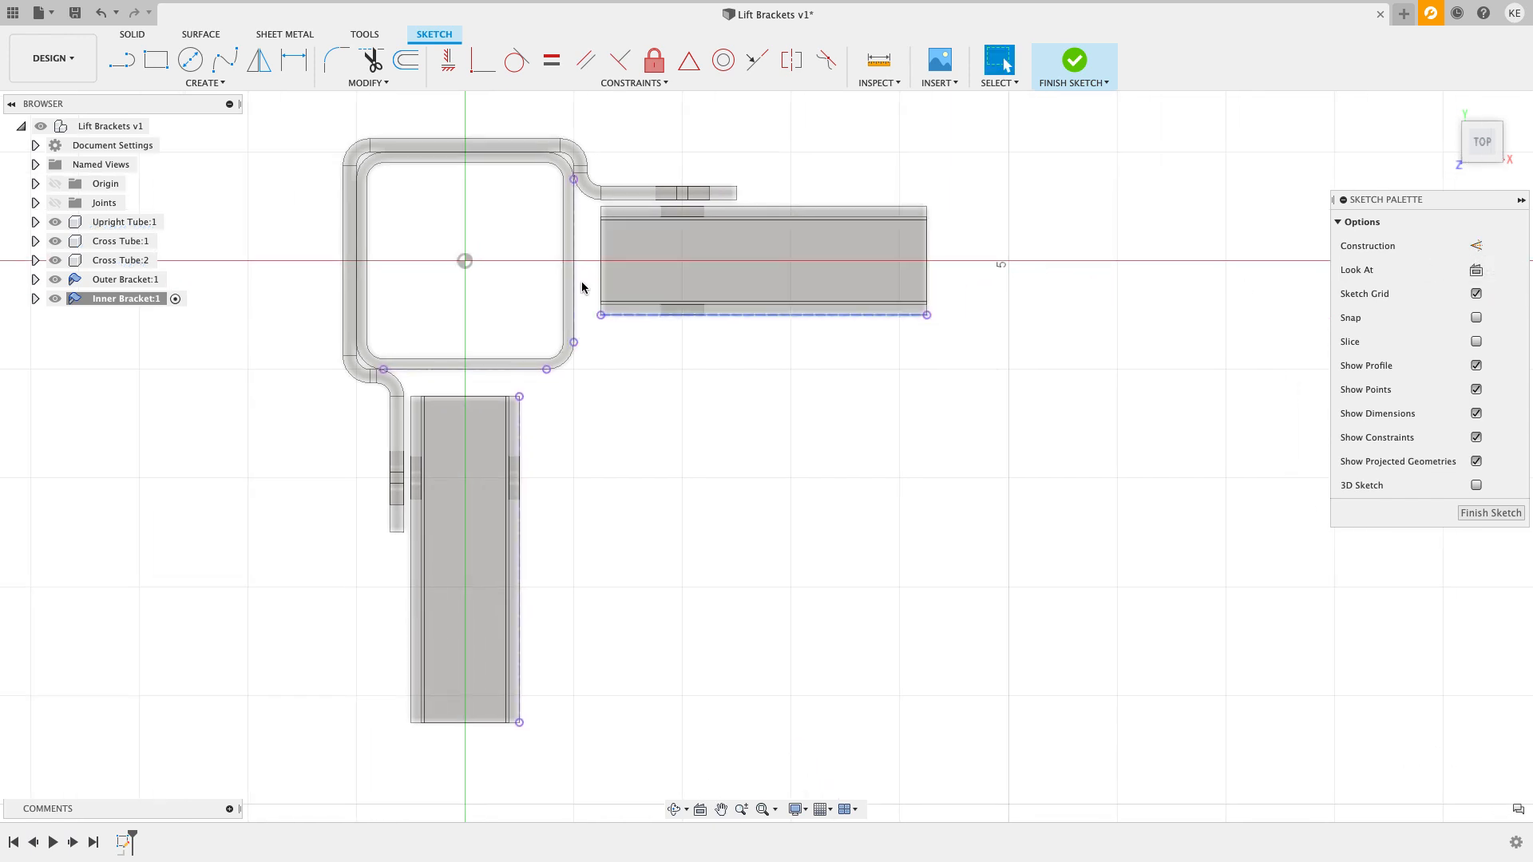
Step: Sketch a stepped four-line profile in the inner corner alongside the tubes, ending with a horizontal line about 1.12 in long
left_click(121, 59)
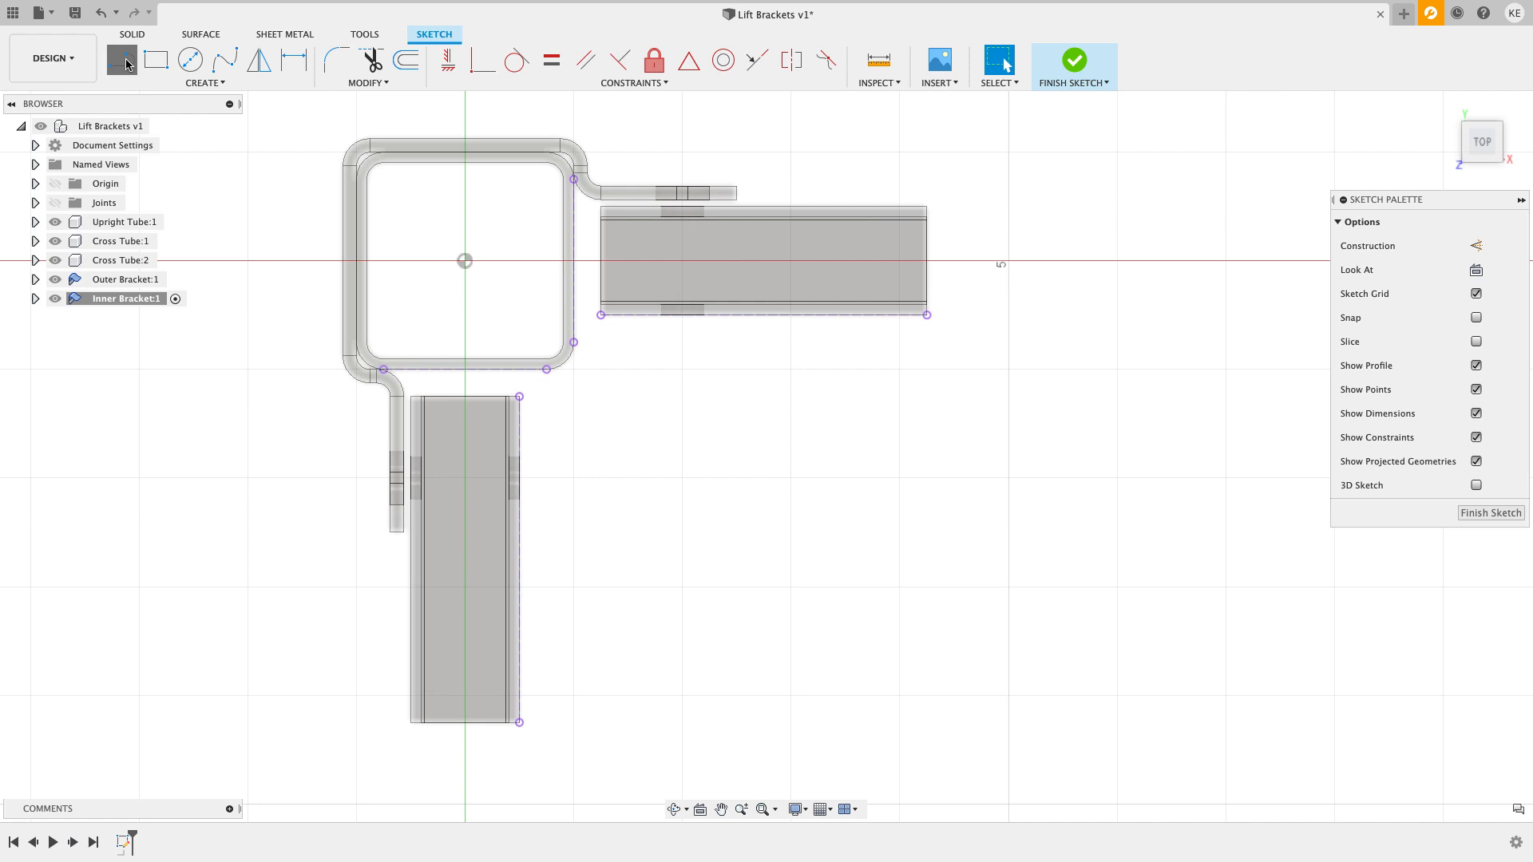
left_click(546, 526)
left_click(546, 396)
scroll(575, 397, "up", 2)
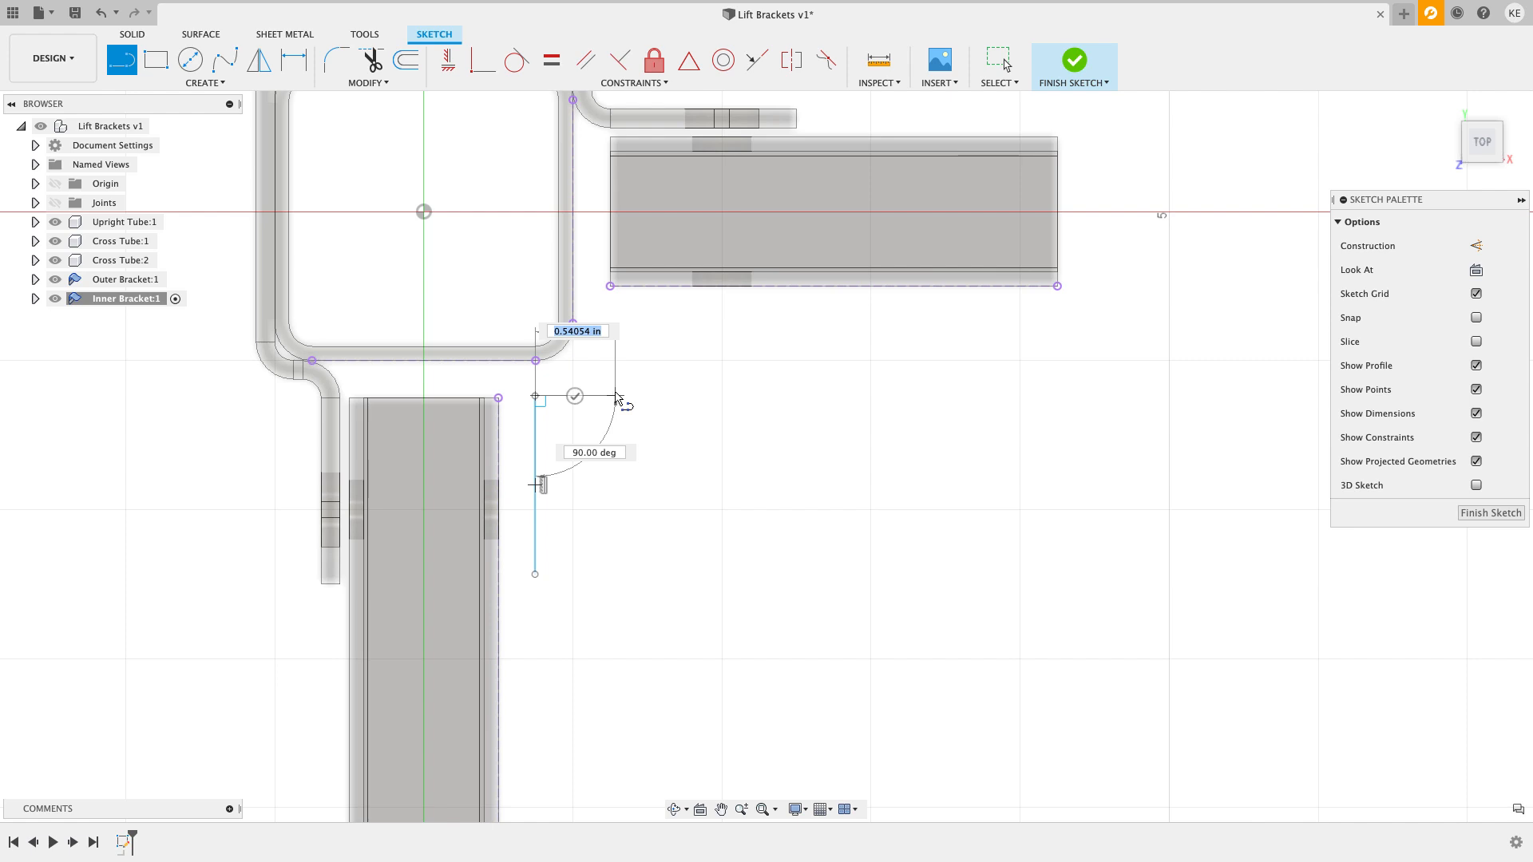
left_click(615, 305)
left_click(783, 304)
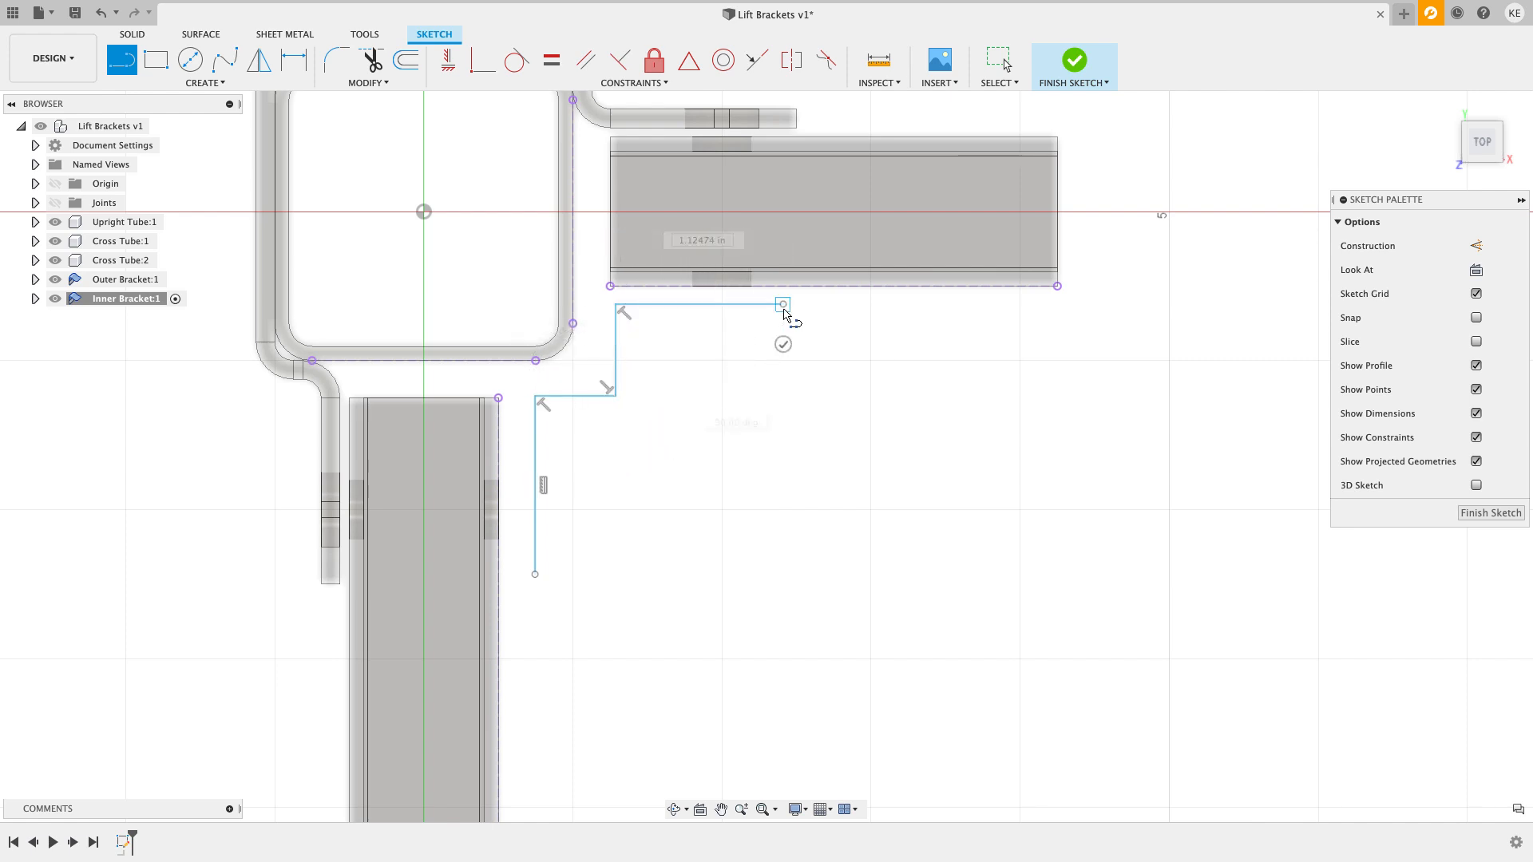
Step: Project the inner end vertices of both outer bracket flanges into the inner bracket sketch
key("Escape")
scroll(859, 622, "down", 2)
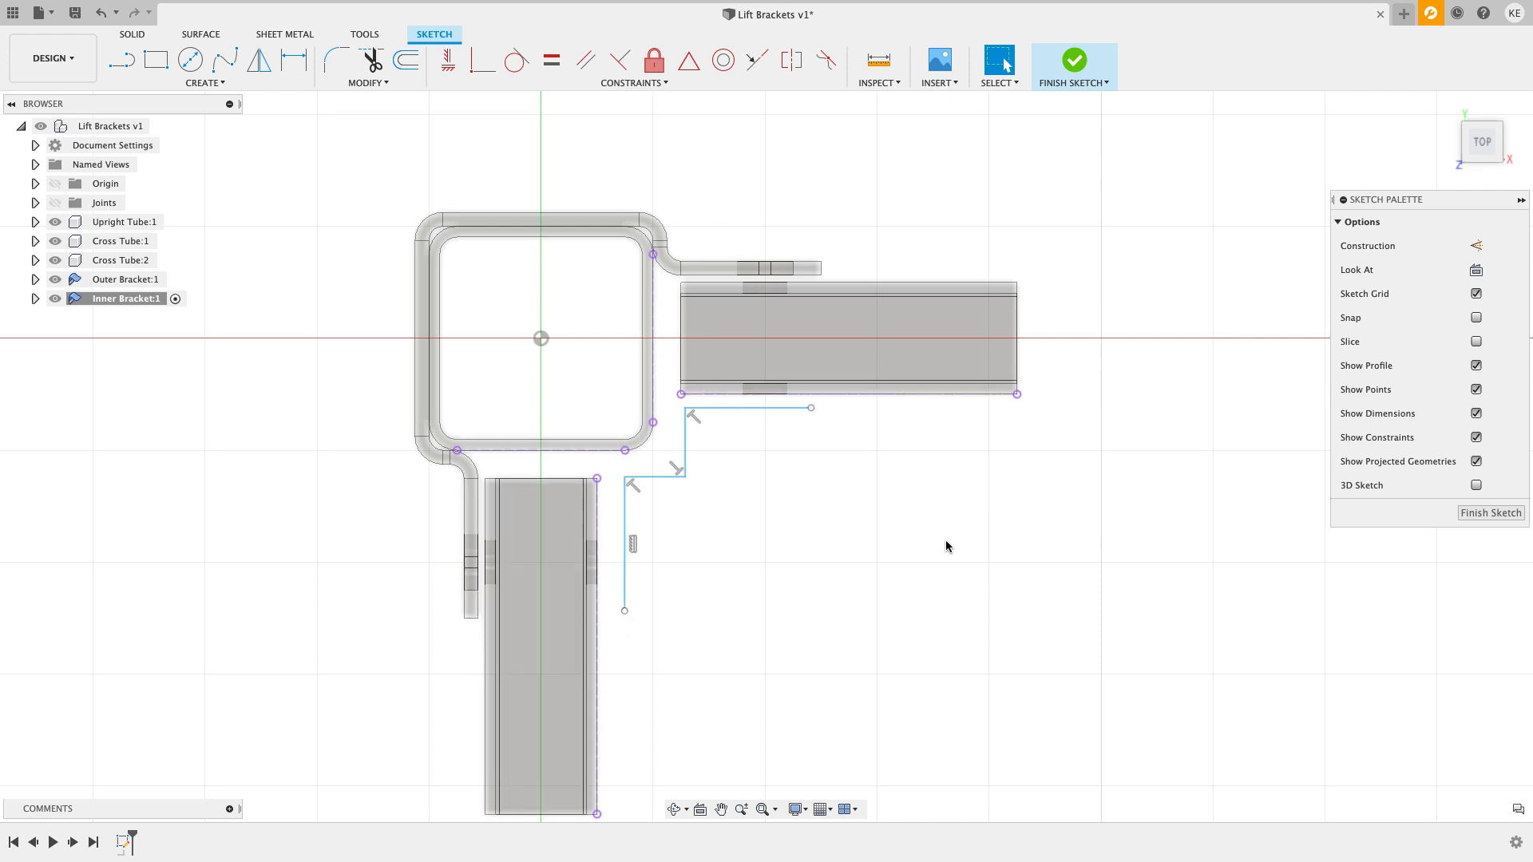
key("p")
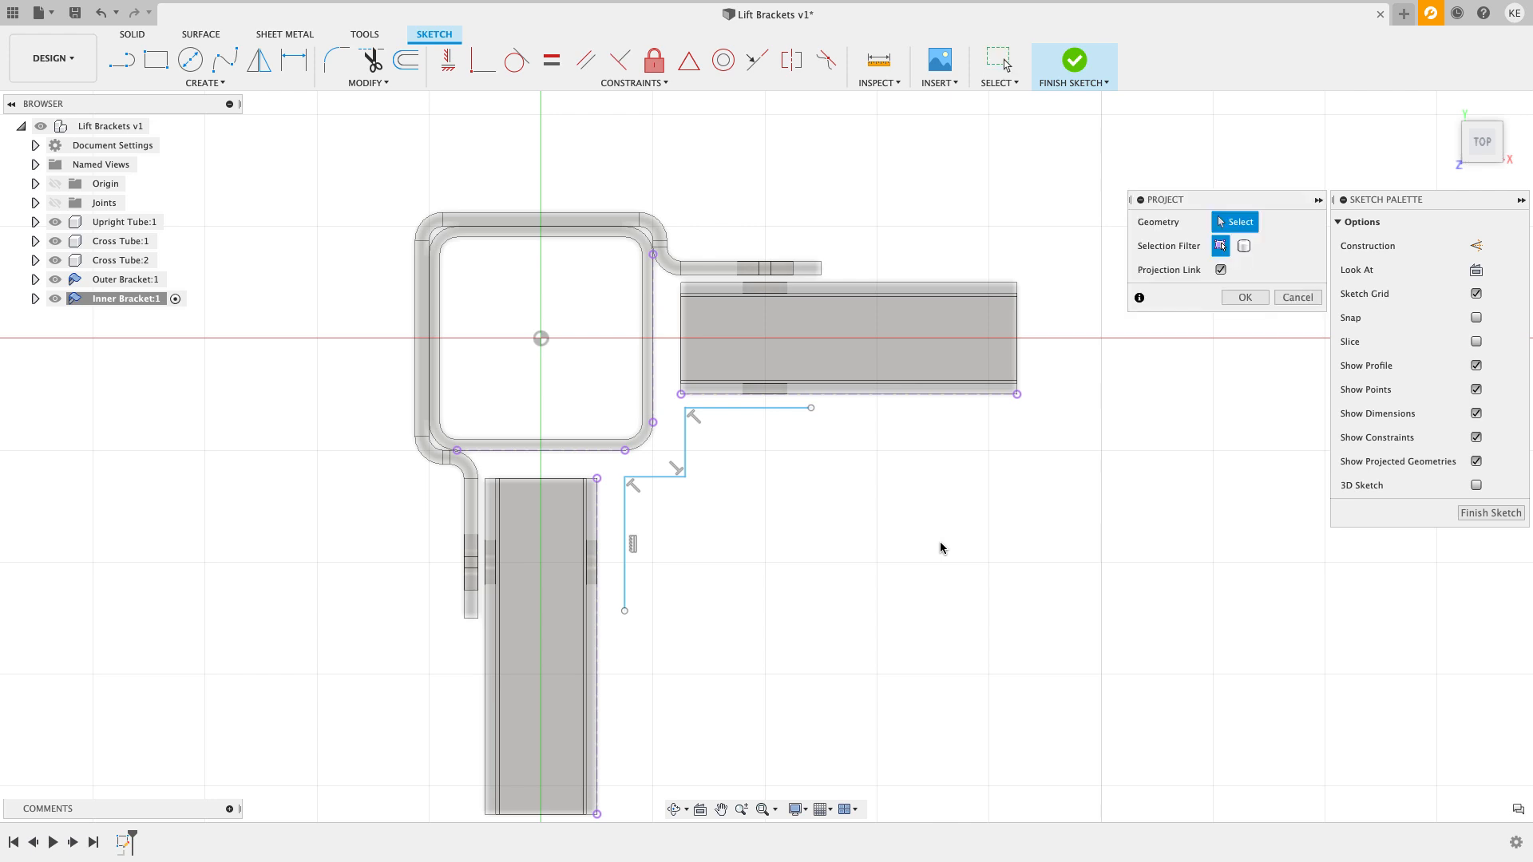
left_click(477, 619)
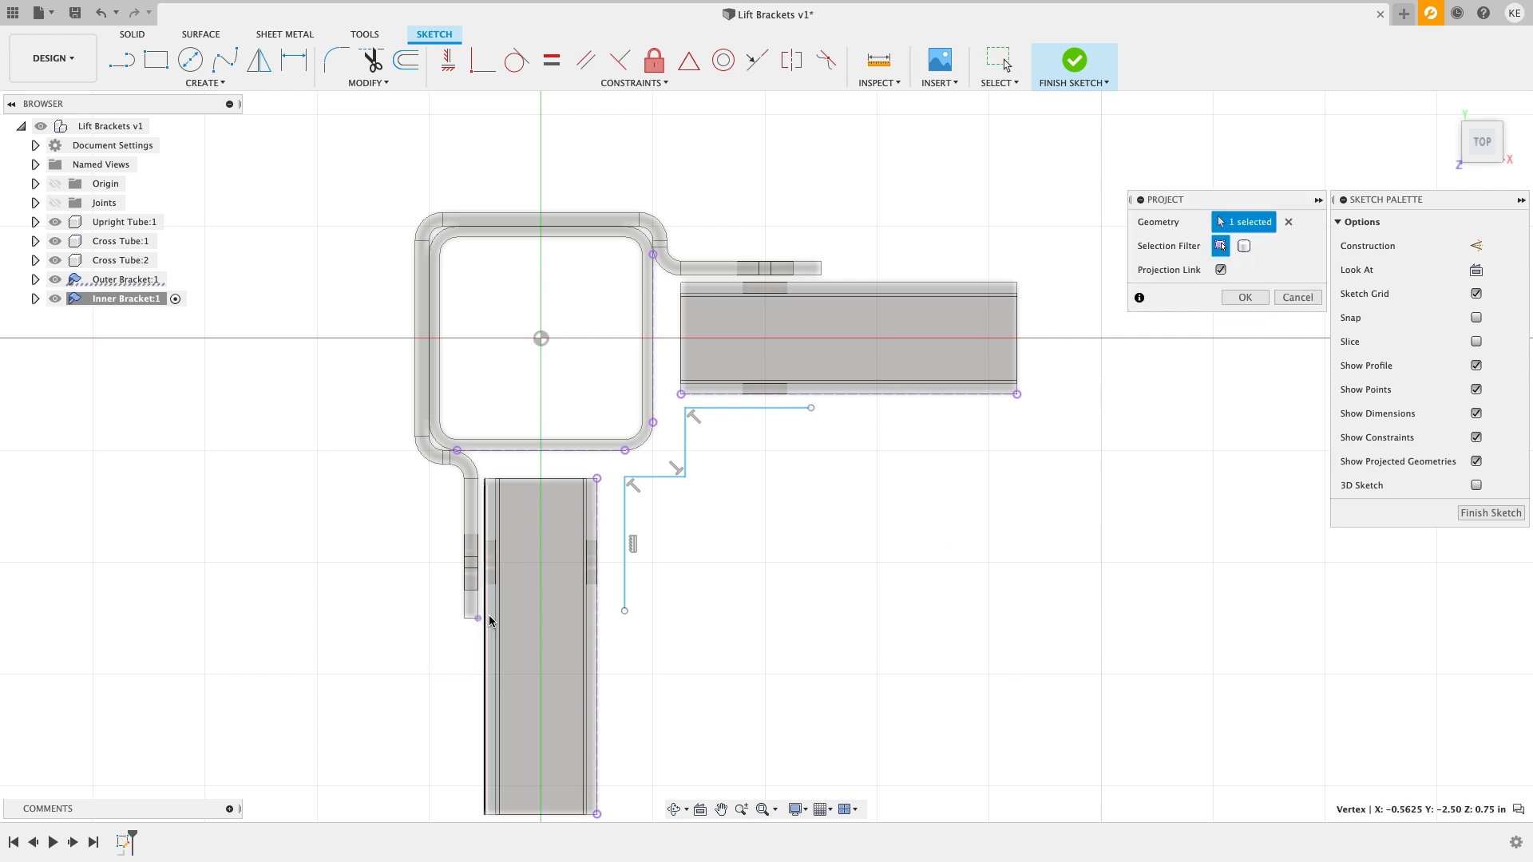
left_click(820, 276)
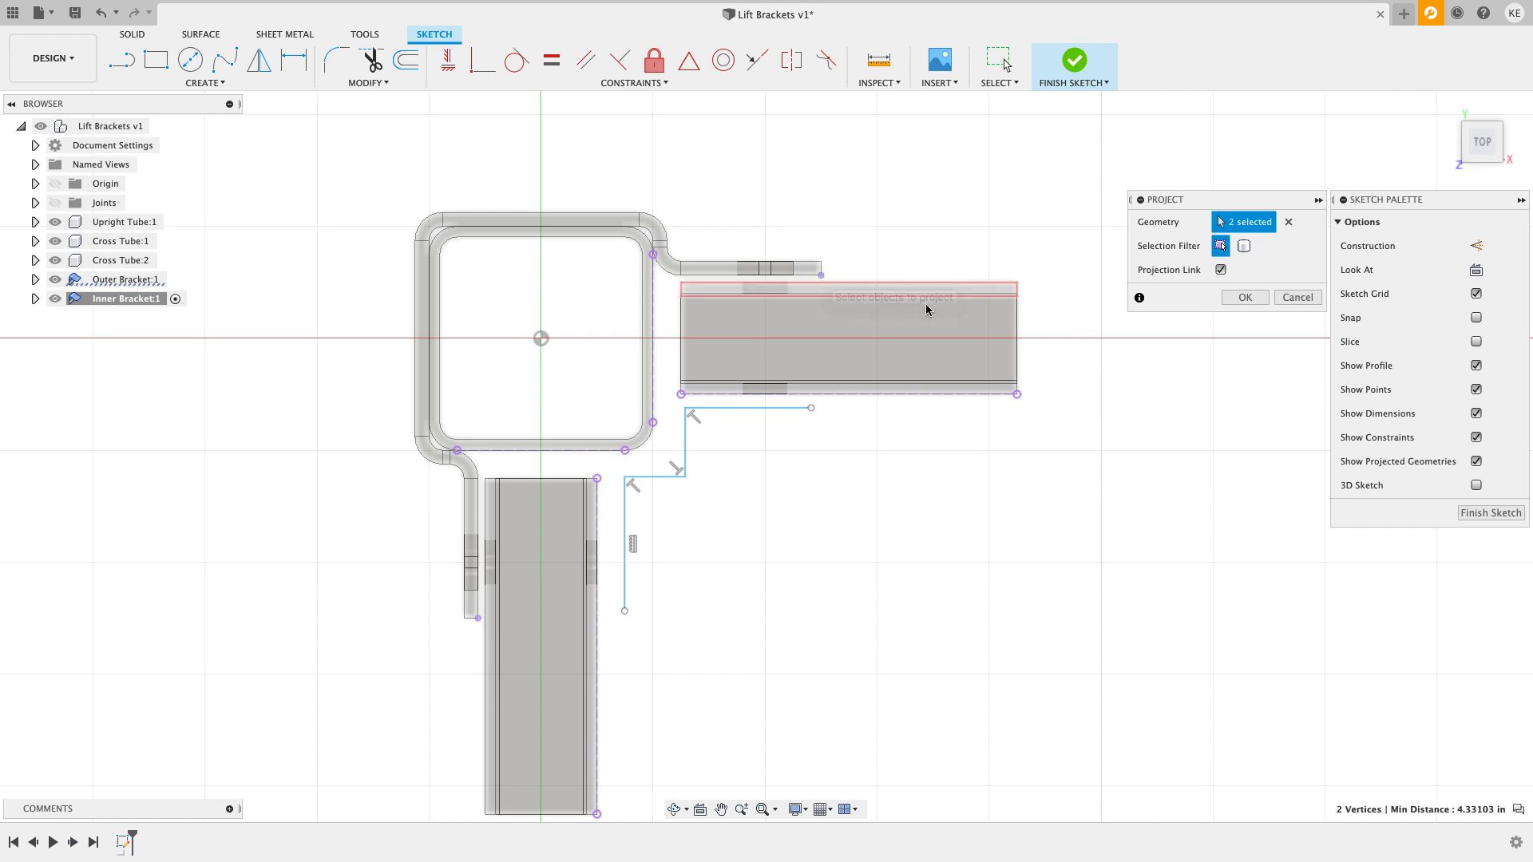
left_click(1243, 299)
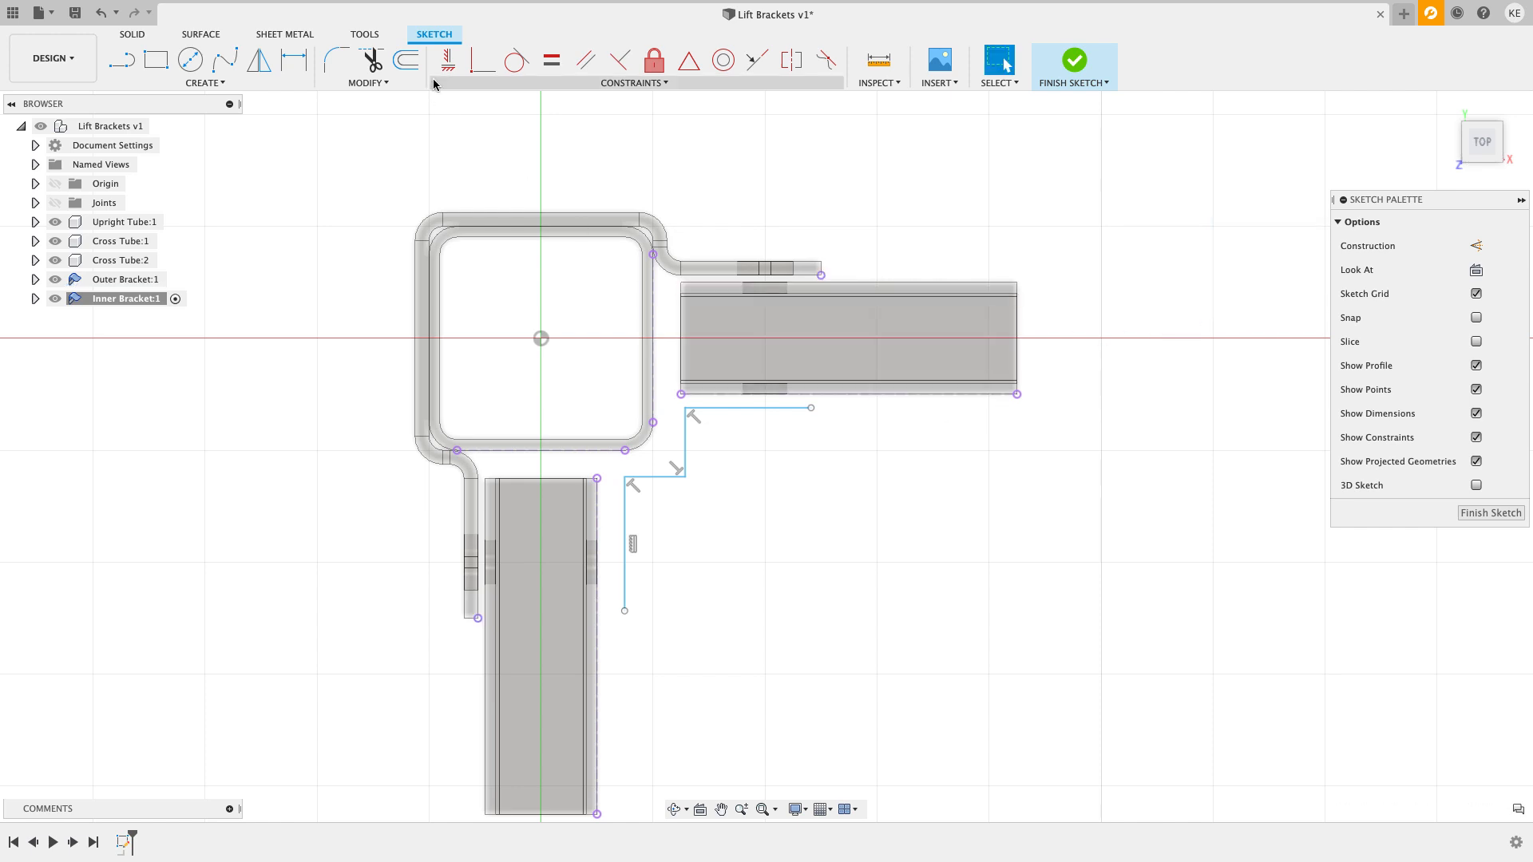
Step: Constrain the stepped profile's two open ends level with the projected outer bracket end points, one vertically and one horizontally
left_click(822, 277)
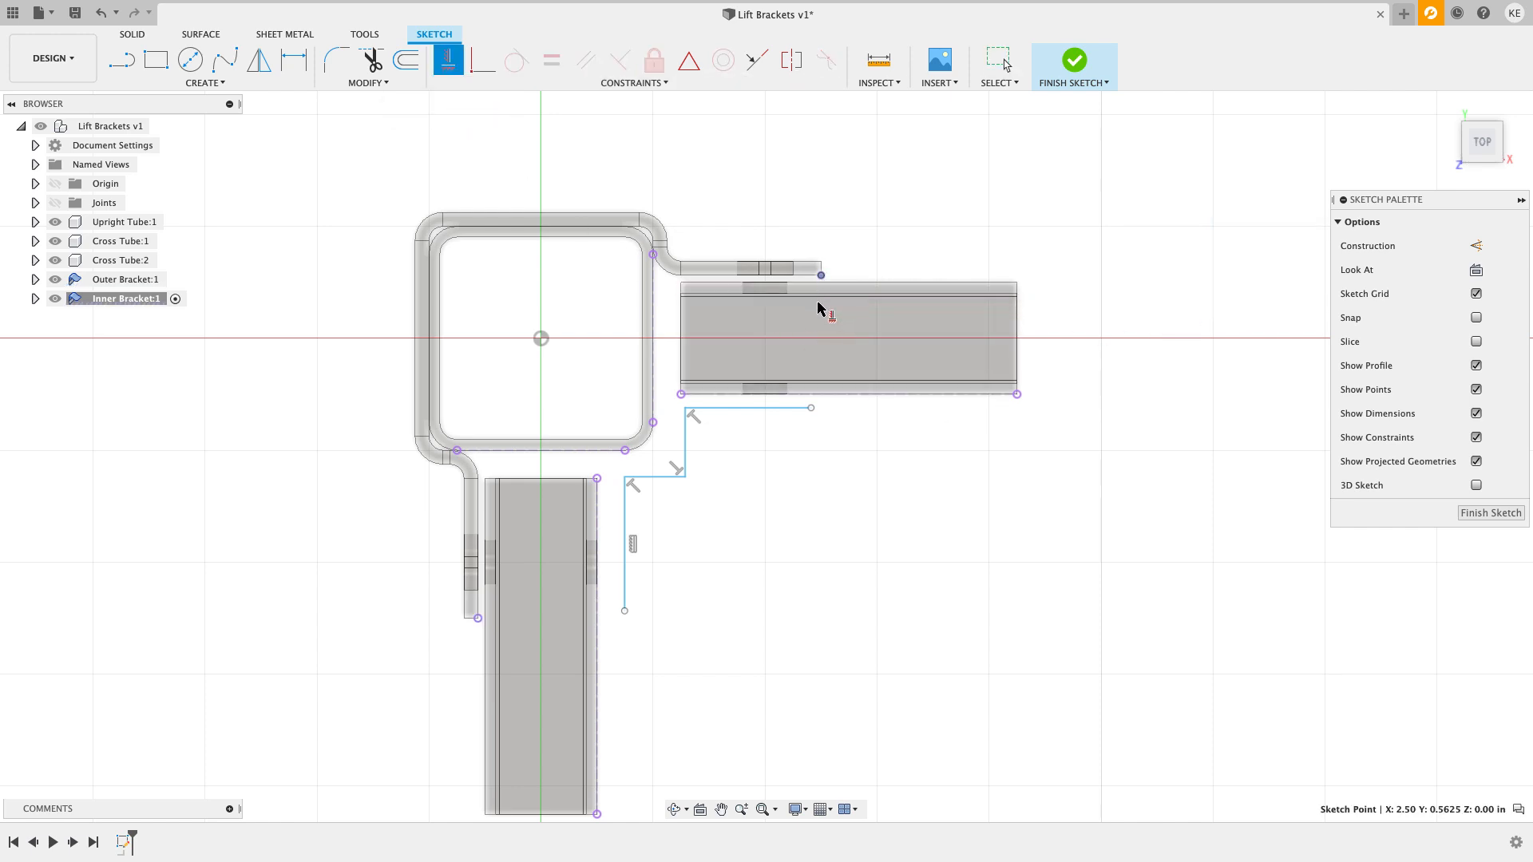
left_click(811, 410)
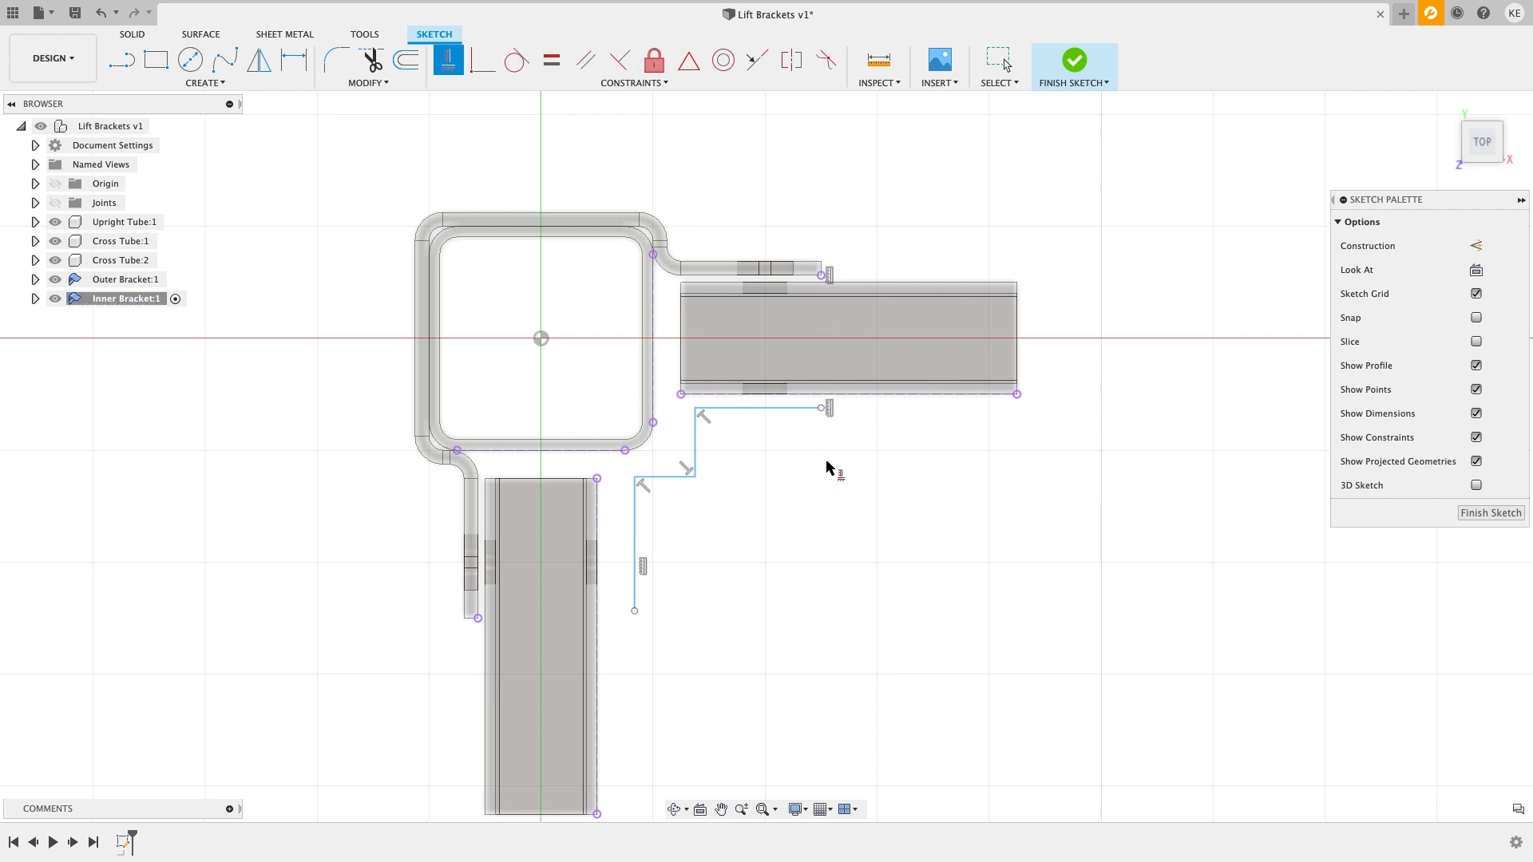
left_click(635, 612)
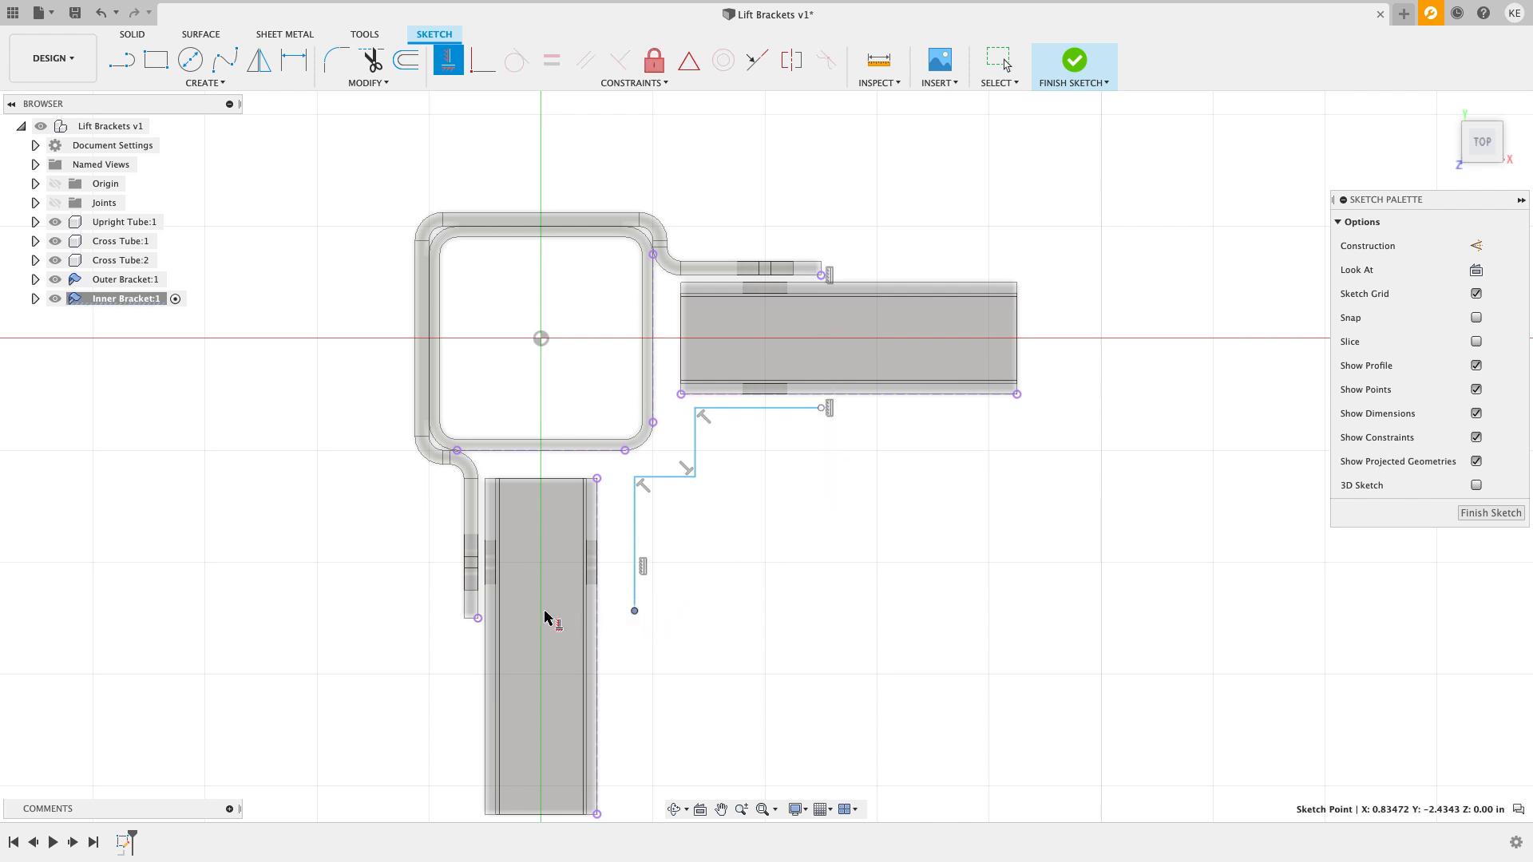
left_click(478, 618)
key("Escape")
Step: Make the profile's two short middle lines collinear with the projected edges of the upright tube
scroll(728, 540, "up", 3)
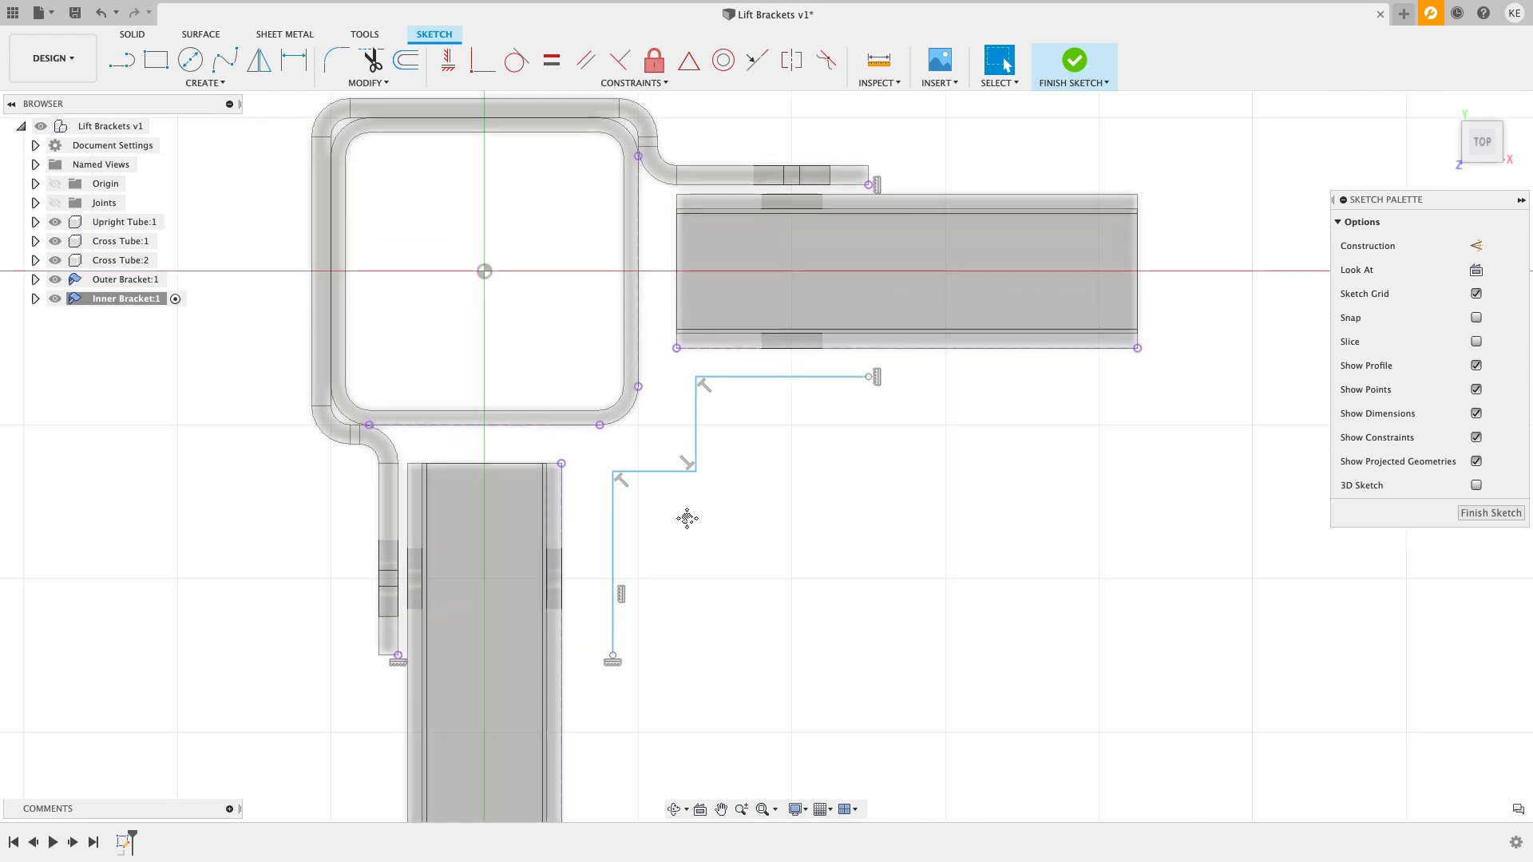
scroll(733, 365, "up", 2)
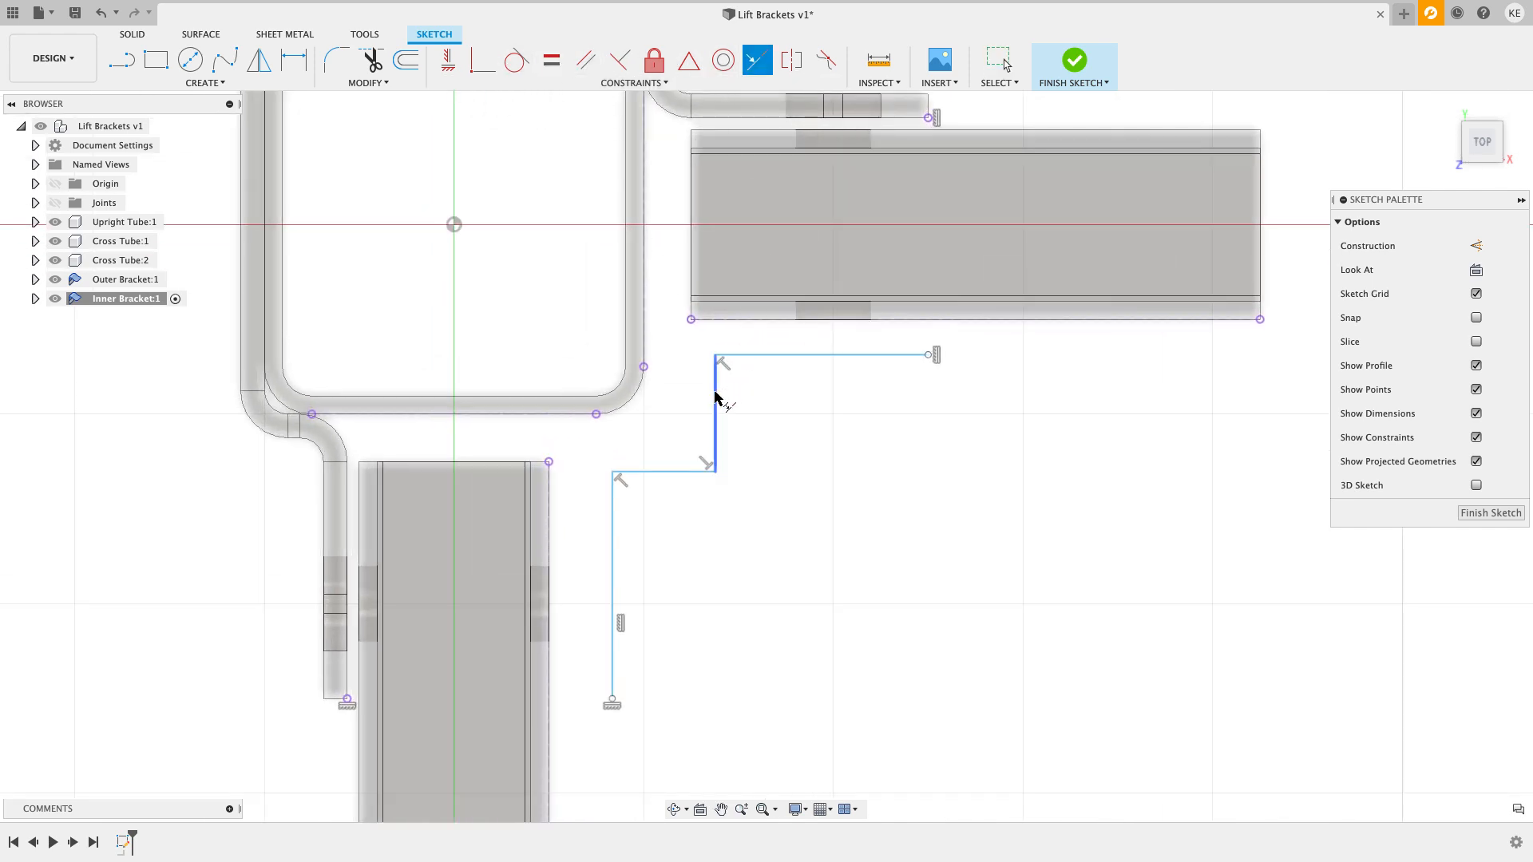
left_click(647, 339)
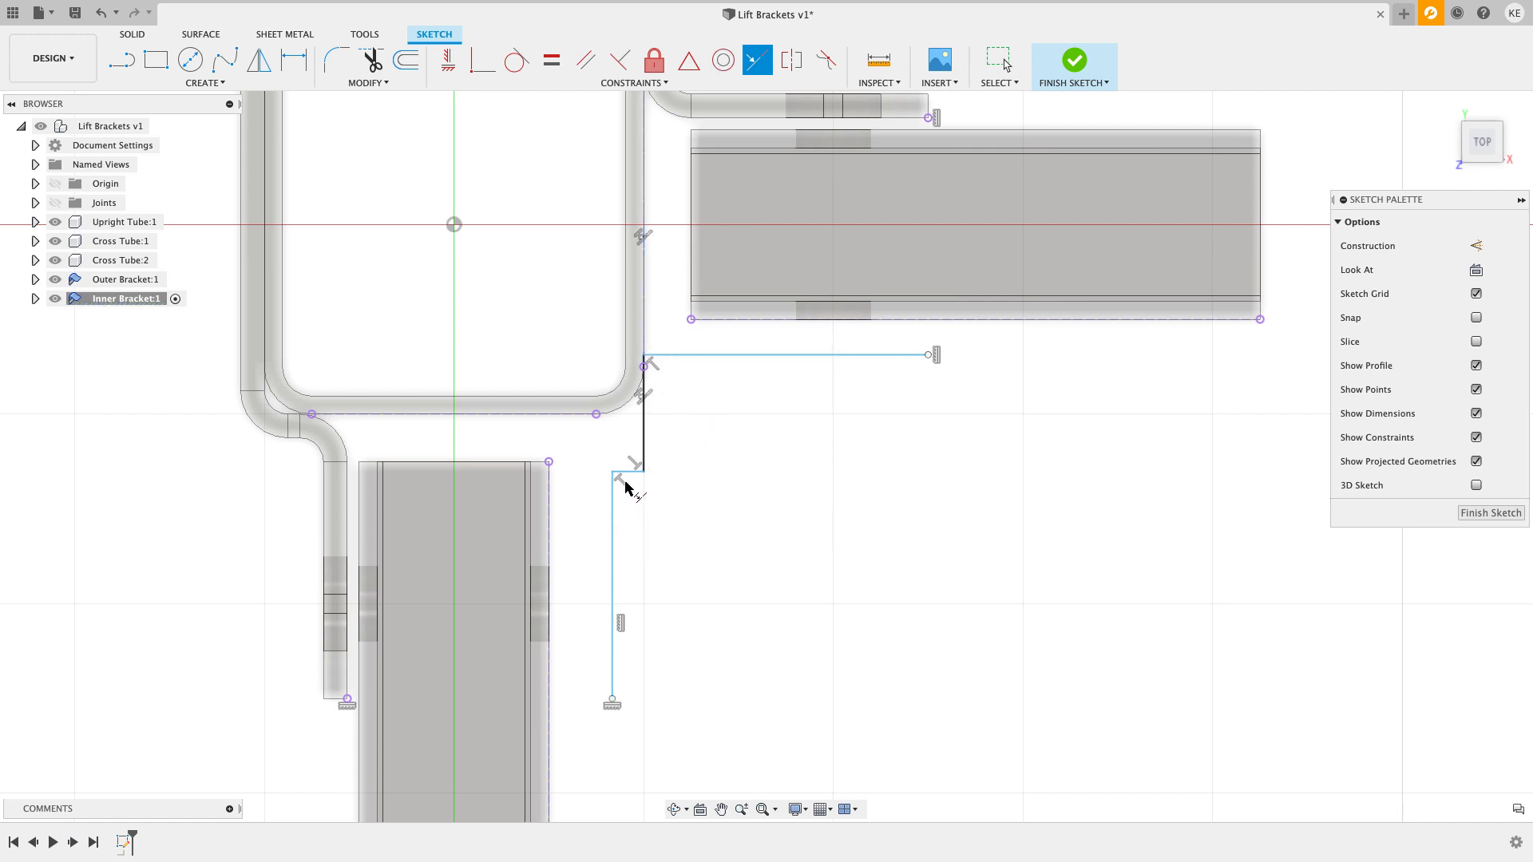
left_click(580, 415)
key("Escape")
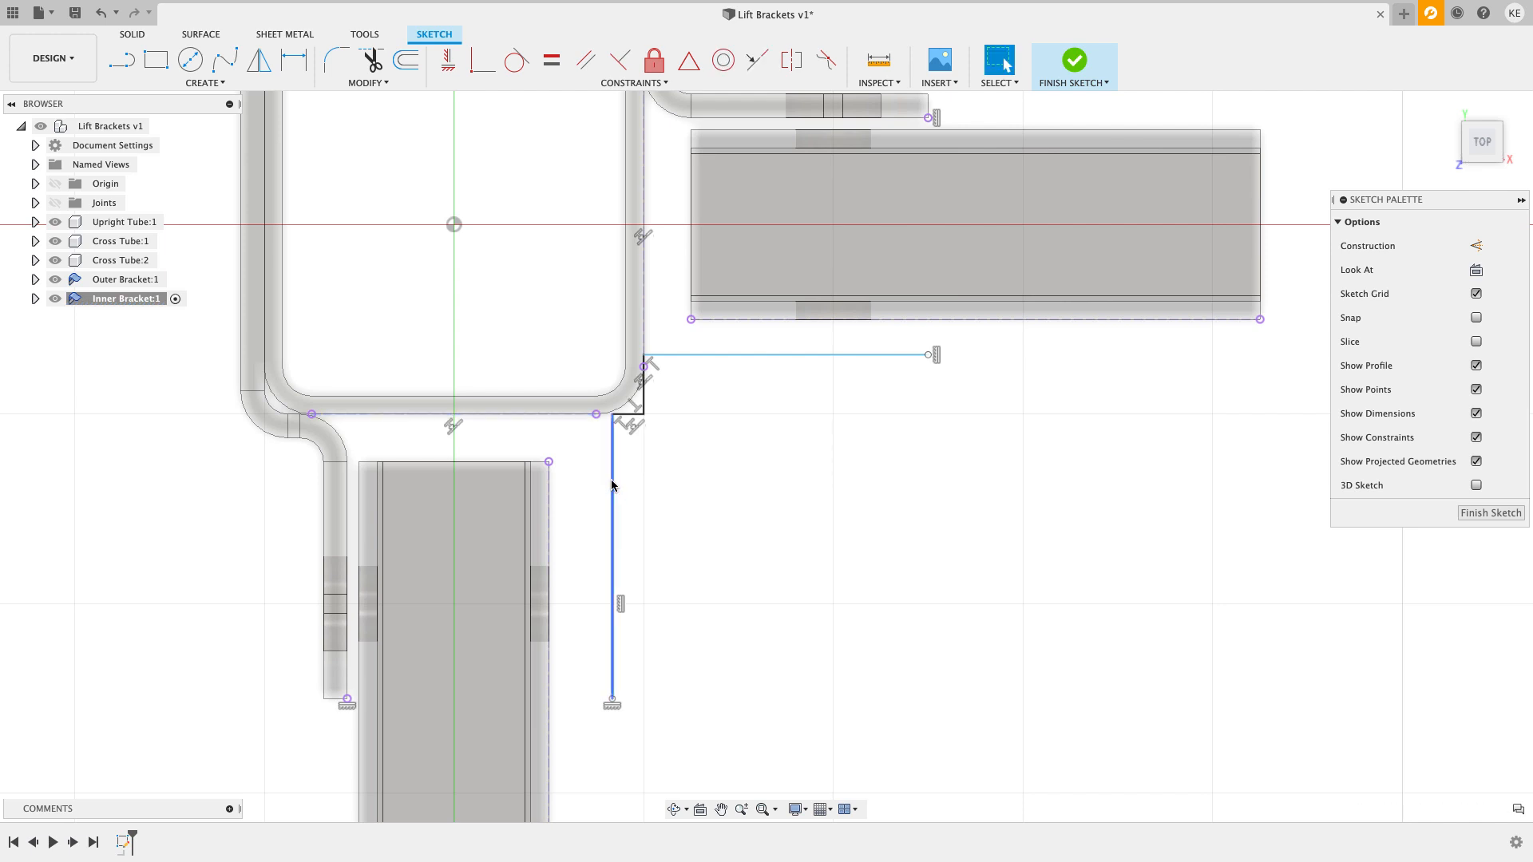
Step: Move the two long profile lines closer to the cross tubes and dimension the vertical one 0.0625 in from its tube edge
left_click_drag(611, 477, 580, 478)
left_click_drag(814, 354, 815, 347)
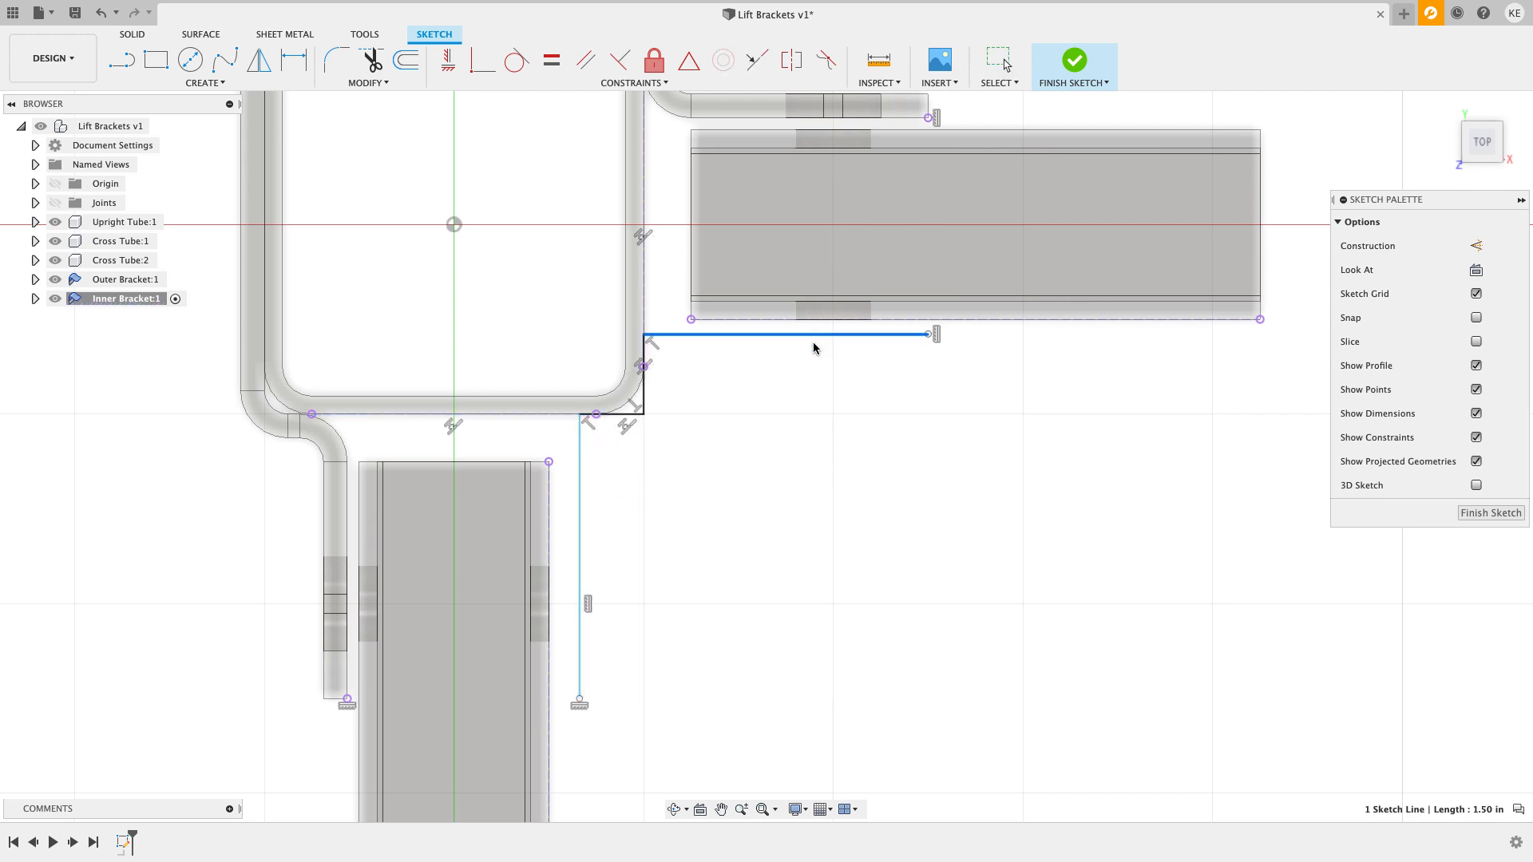
left_click(579, 556)
left_click(549, 537)
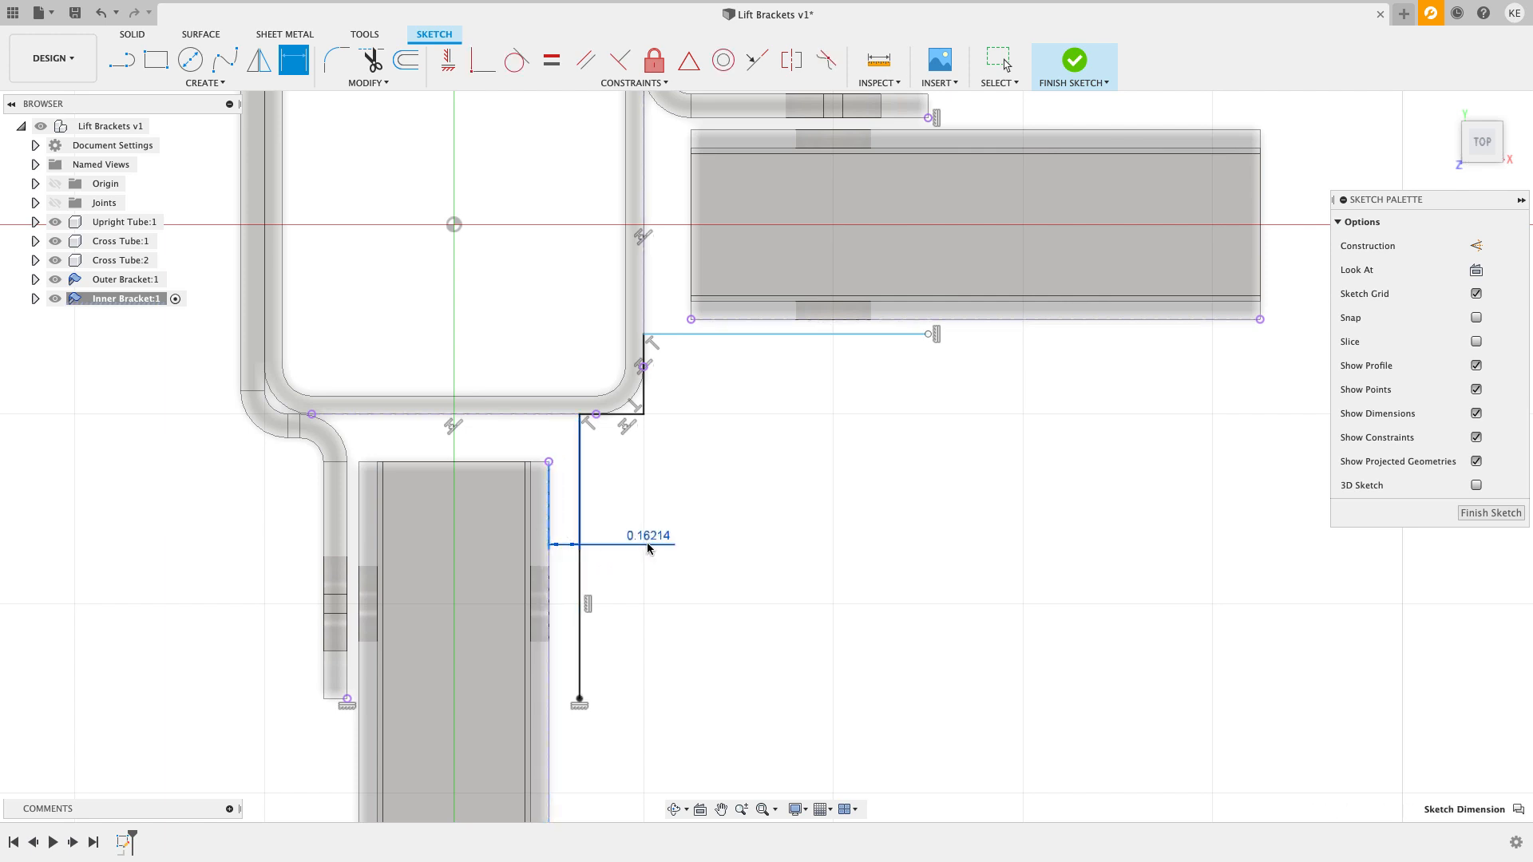
left_click(648, 547)
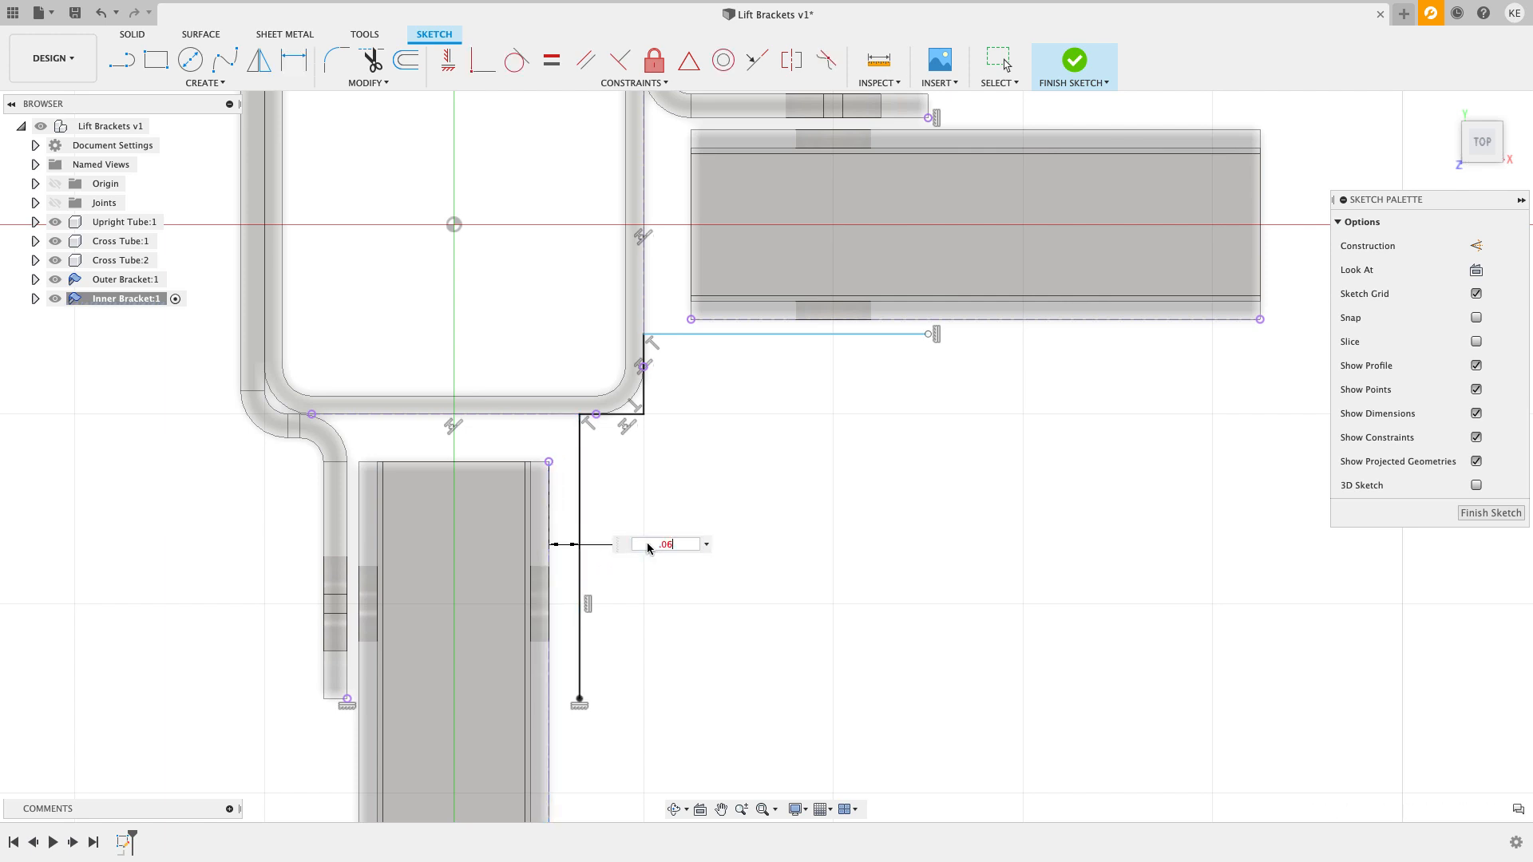
type(".0625")
key("Return")
Step: Dimension the long horizontal line from its cross tube edge, linked to the existing 0.0625 in dimension, and finish the sketch
middle_click_drag(853, 407, 821, 445)
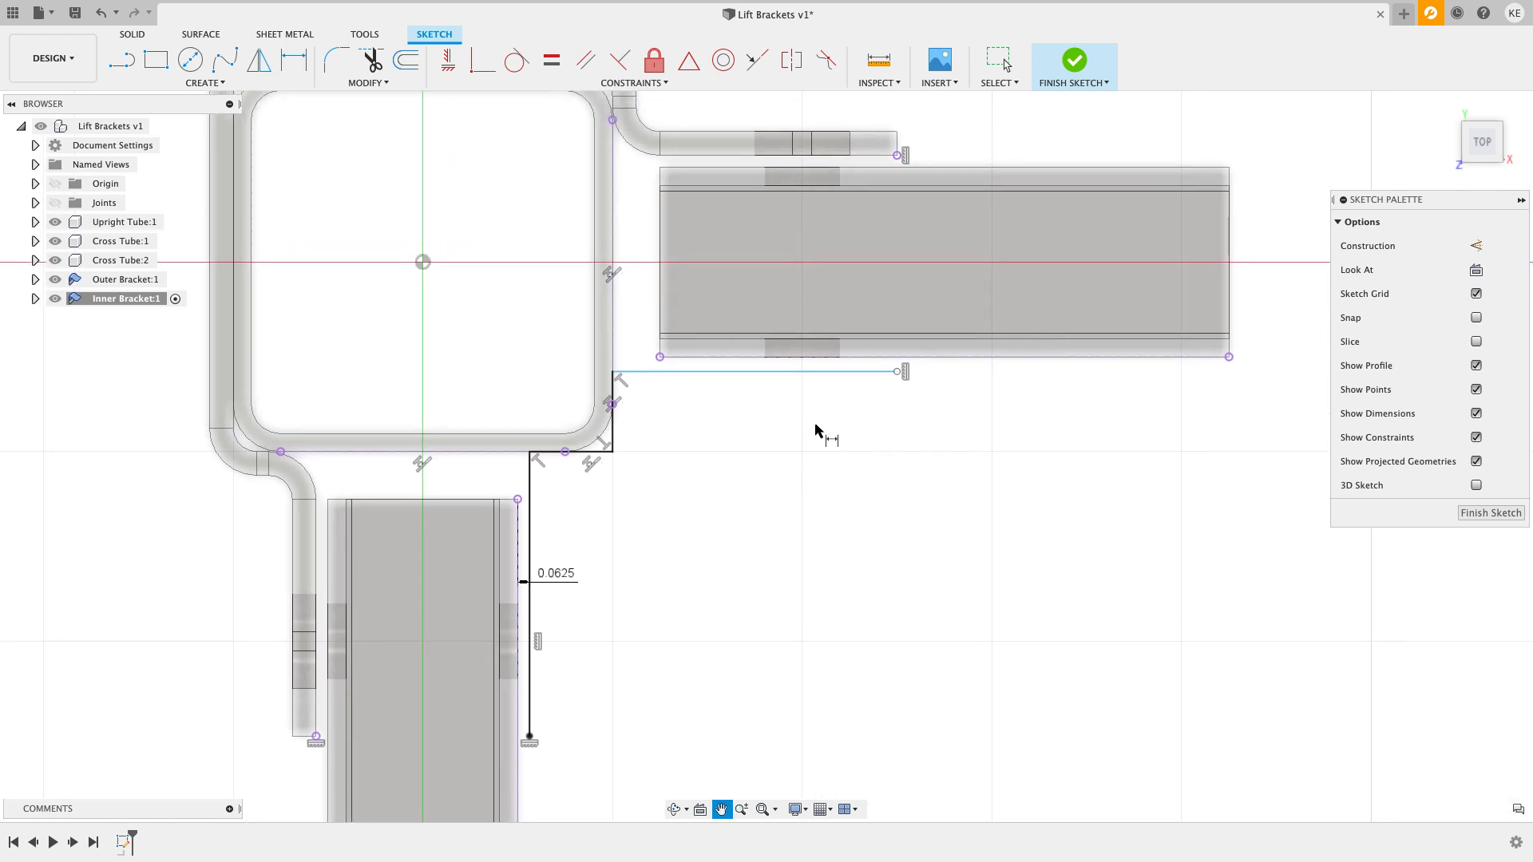
left_click(814, 370)
left_click(813, 358)
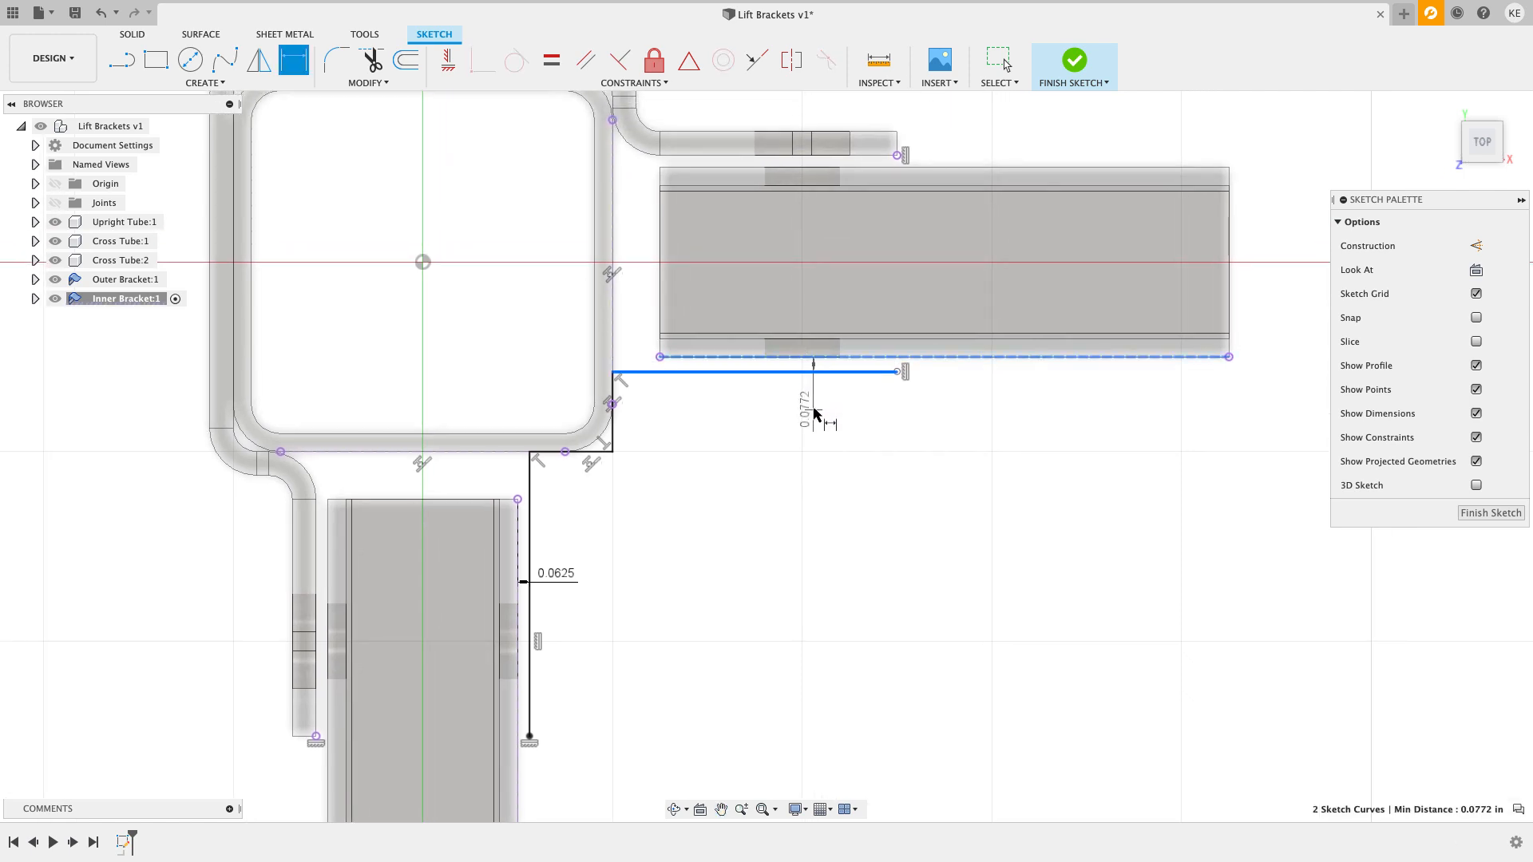
left_click(814, 413)
left_click(561, 576)
key("Return")
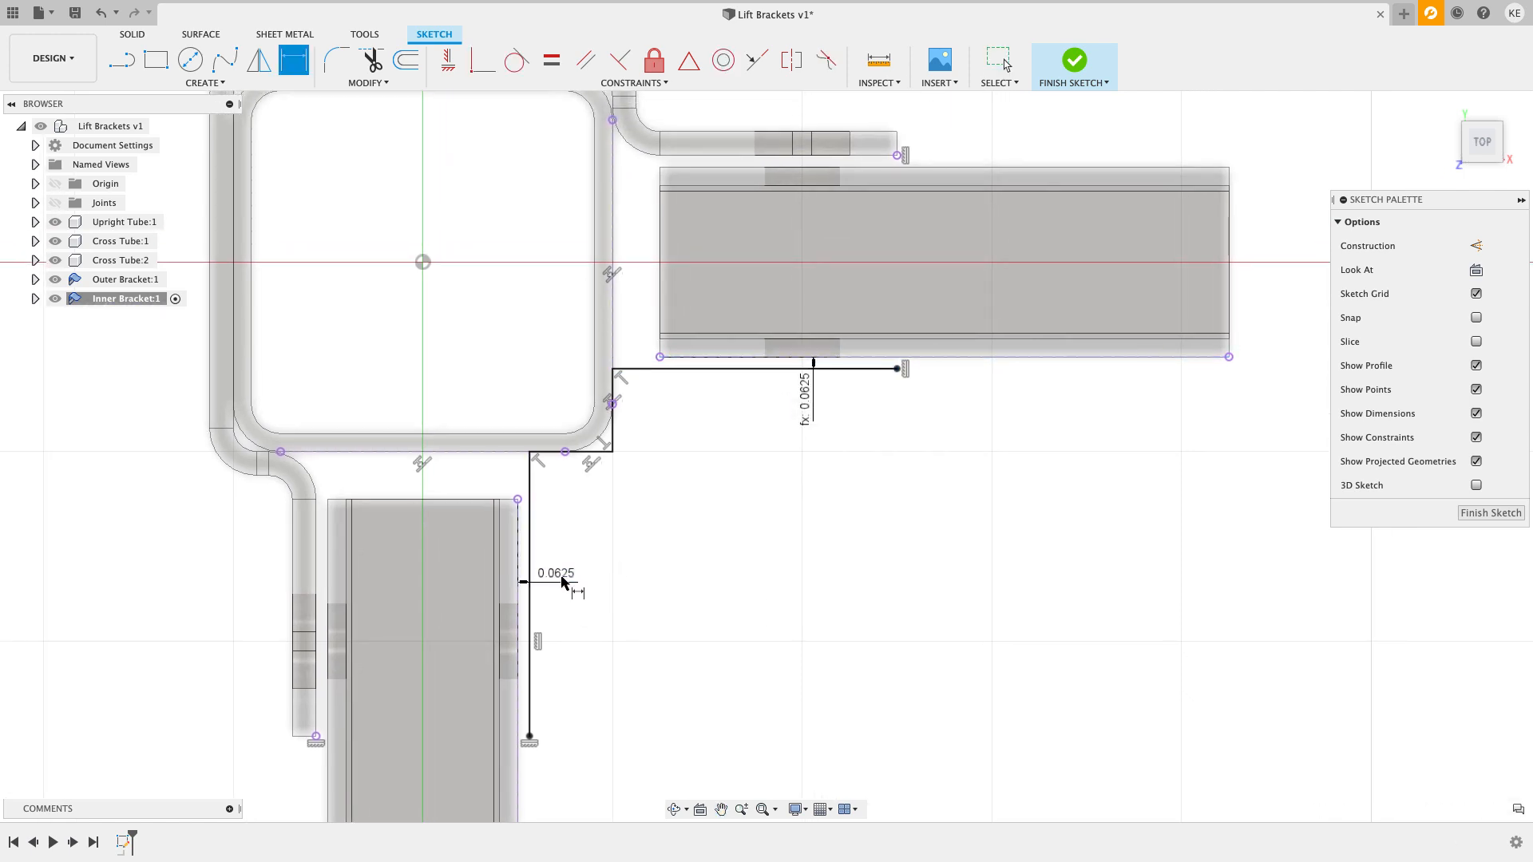
key("Escape")
middle_click_drag(626, 660, 626, 535)
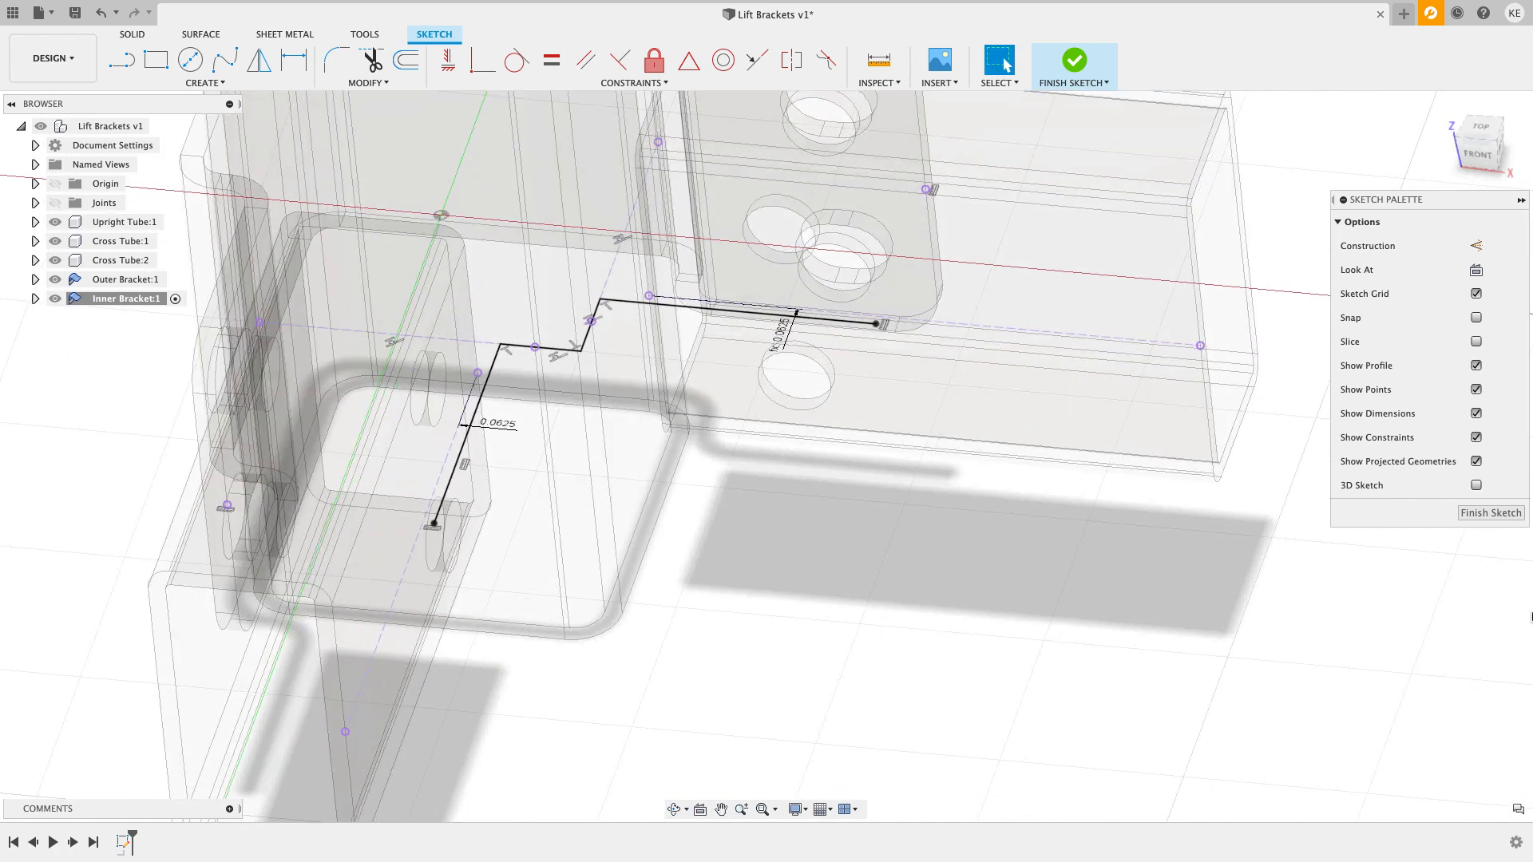
left_click(1489, 514)
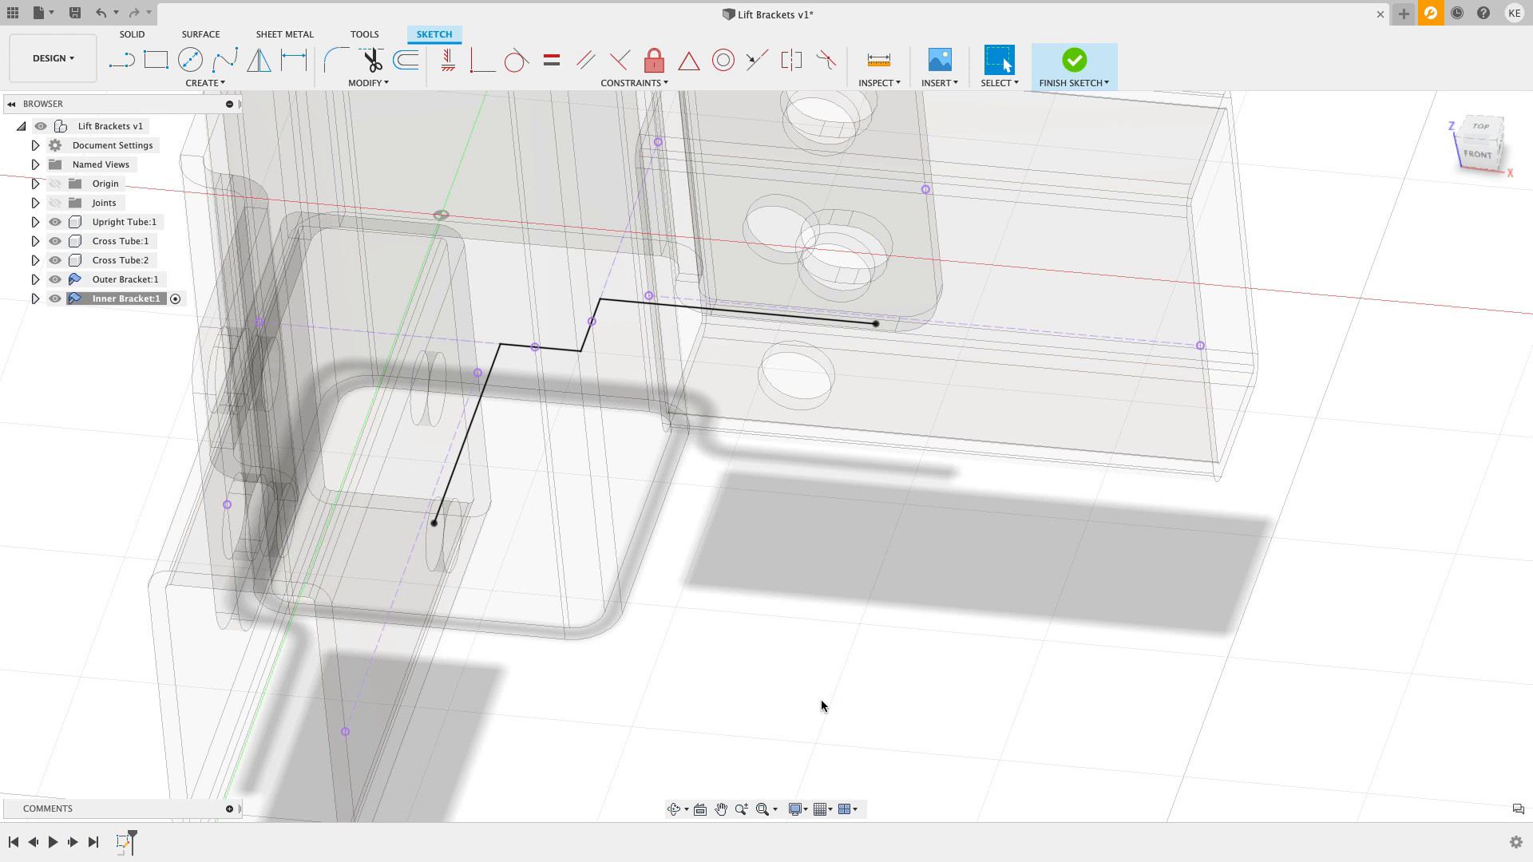
Step: Start a sheet metal flange along the stepped profile with its thickness on Side 2, away from the tubes
scroll(744, 588, "down", 4)
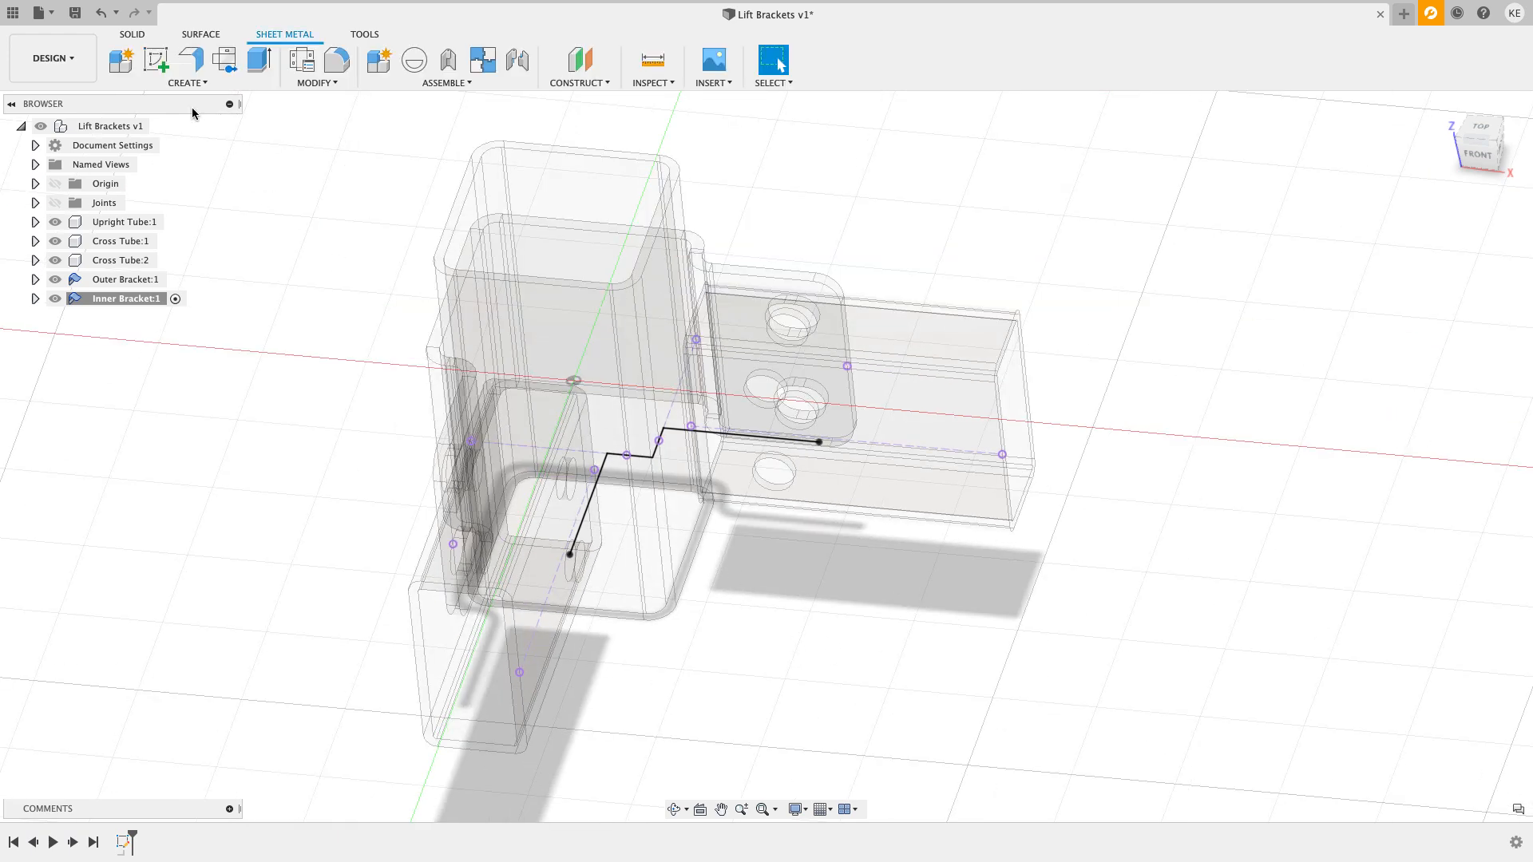
left_click(191, 59)
left_click(647, 462)
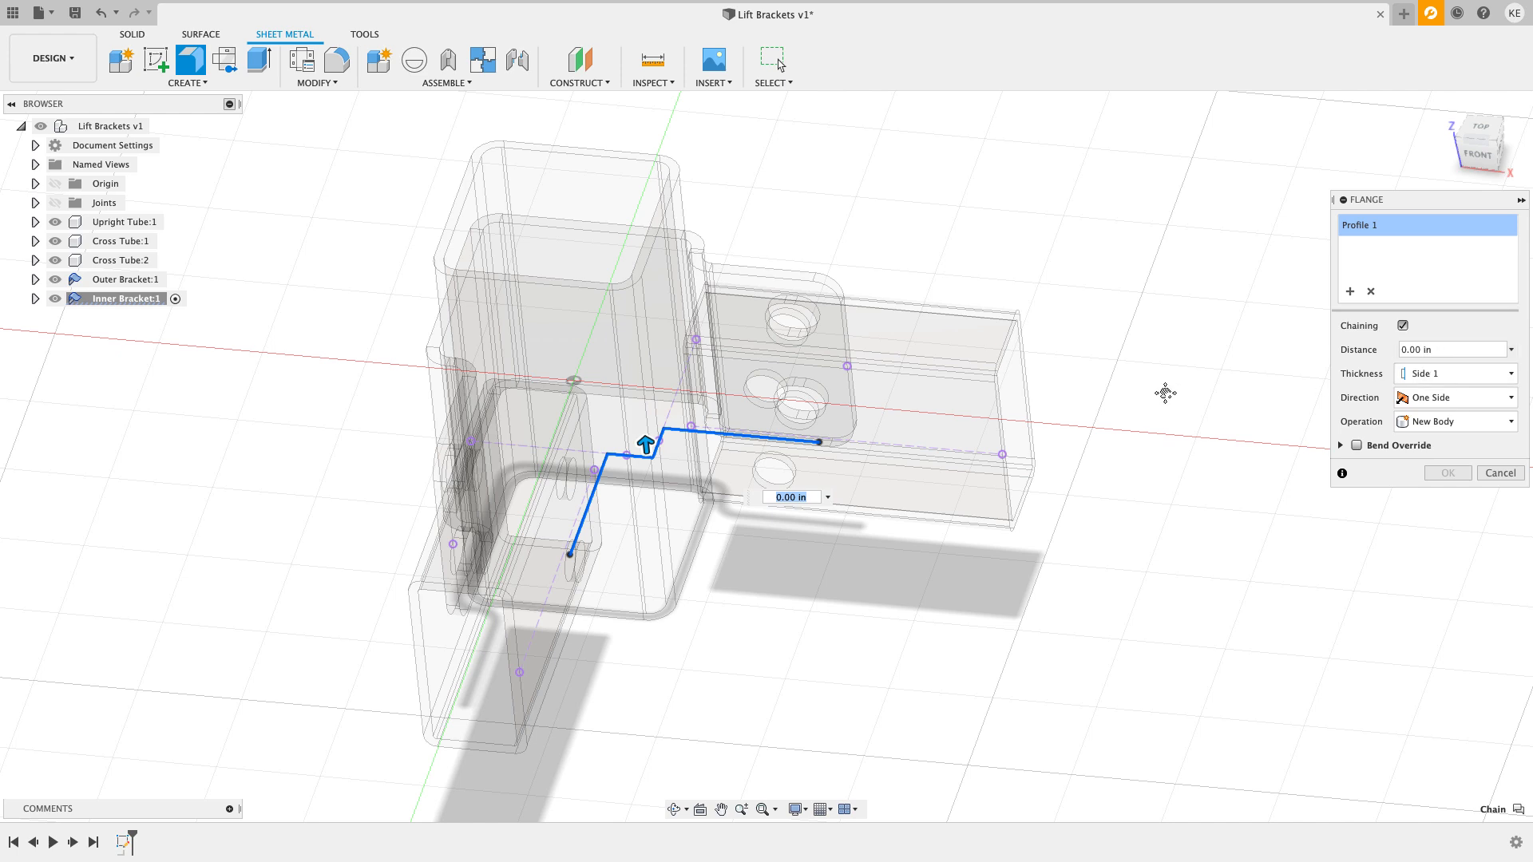
middle_click_drag(1163, 391, 1176, 424)
left_click_drag(658, 478, 651, 412)
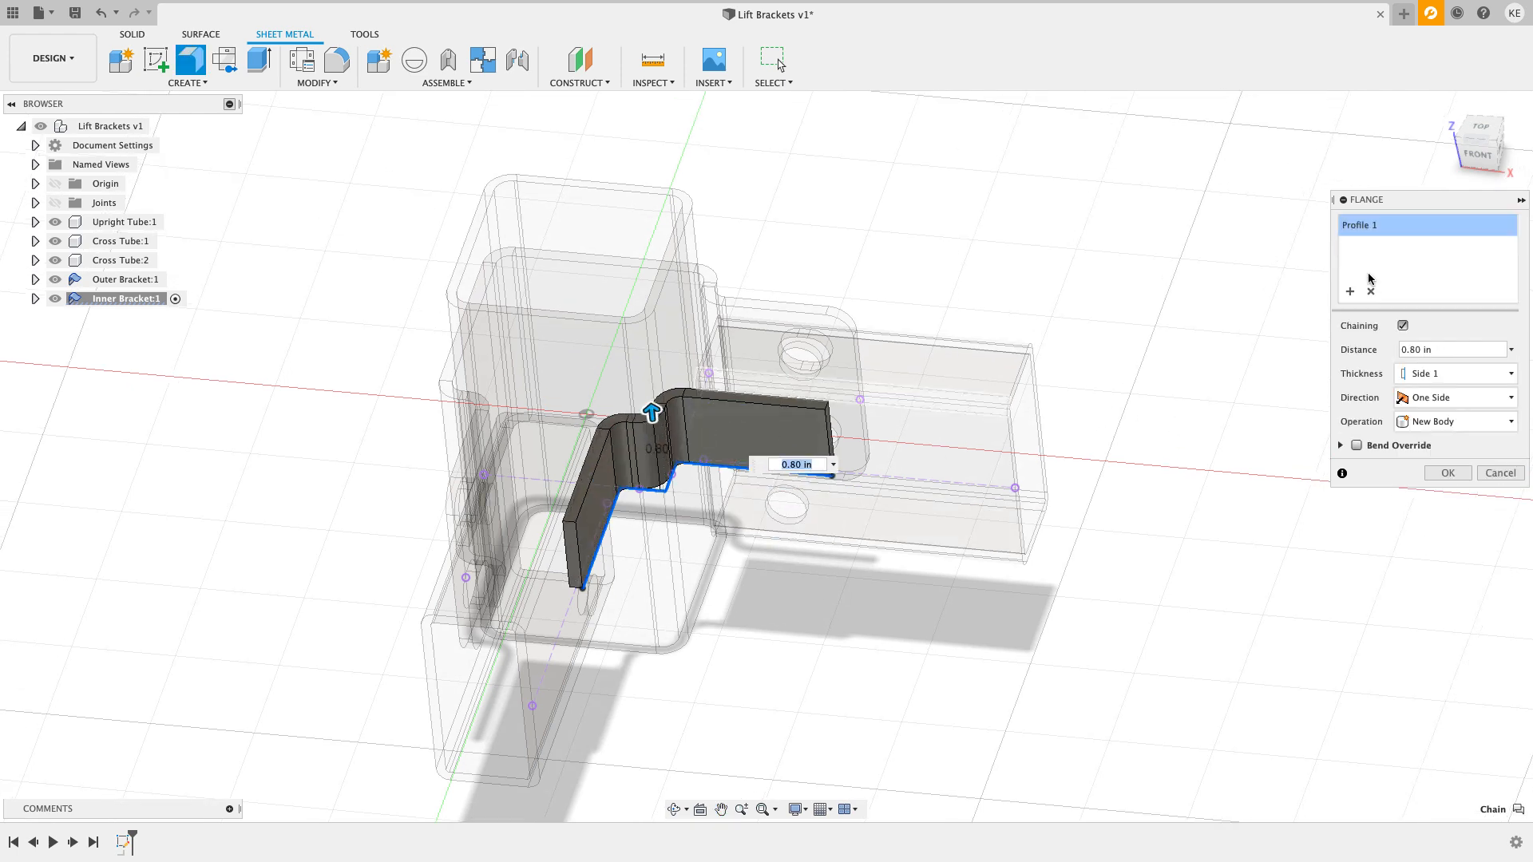
left_click(1479, 128)
scroll(927, 476, "up", 6)
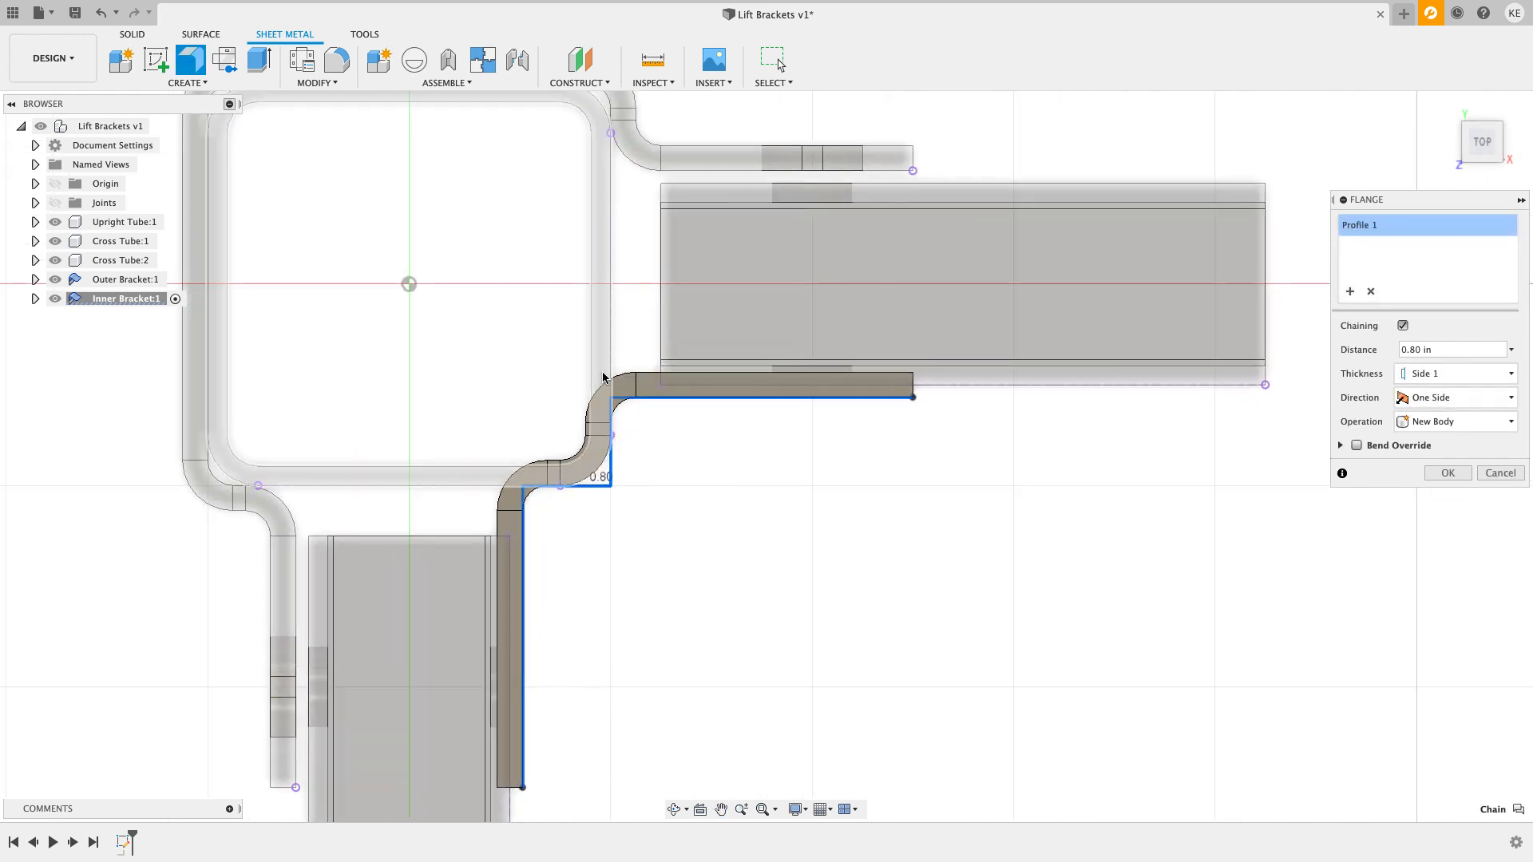
left_click(1405, 375)
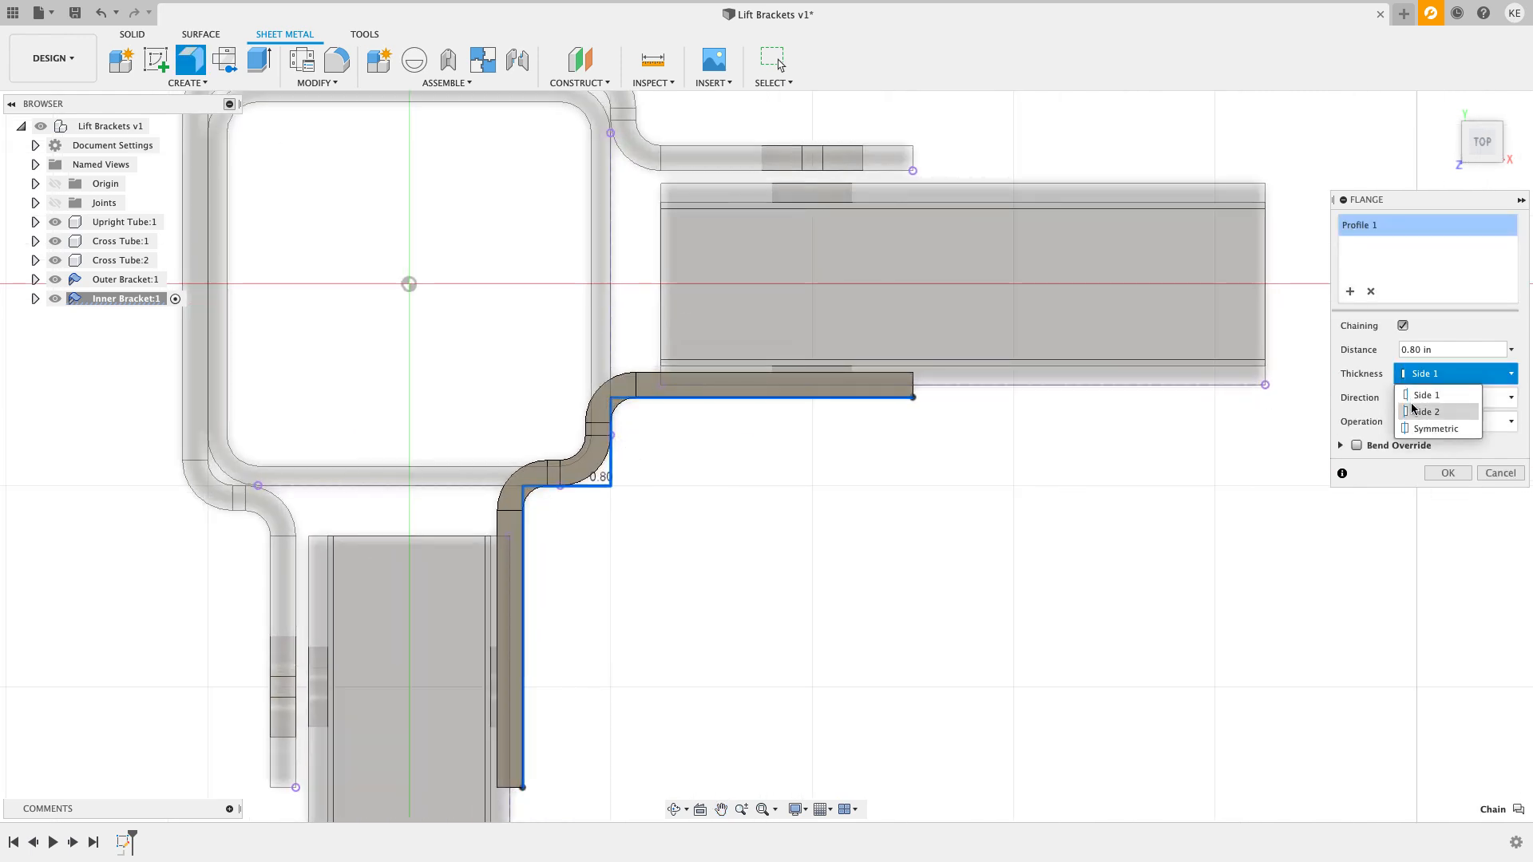
left_click(1412, 411)
scroll(844, 514, "up", 2)
middle_click_drag(927, 512, 997, 416)
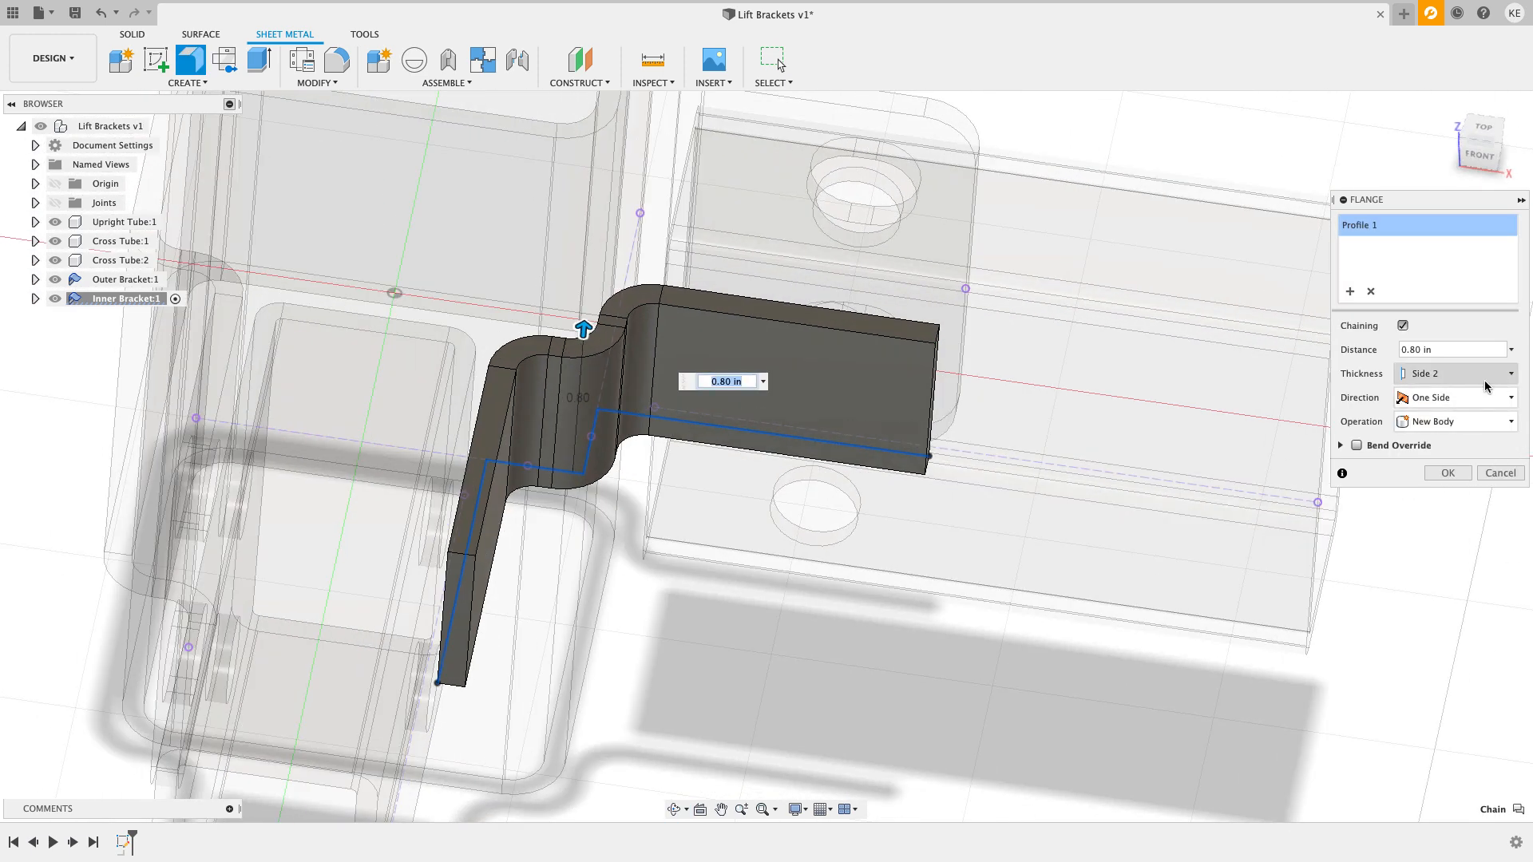
Step: Set the flange direction to Symmetric with a distance of 1 in and create it as a new body
left_click(1481, 398)
left_click(1449, 452)
left_click(1398, 353)
type("1")
middle_click_drag(1123, 582, 1078, 583, "shift")
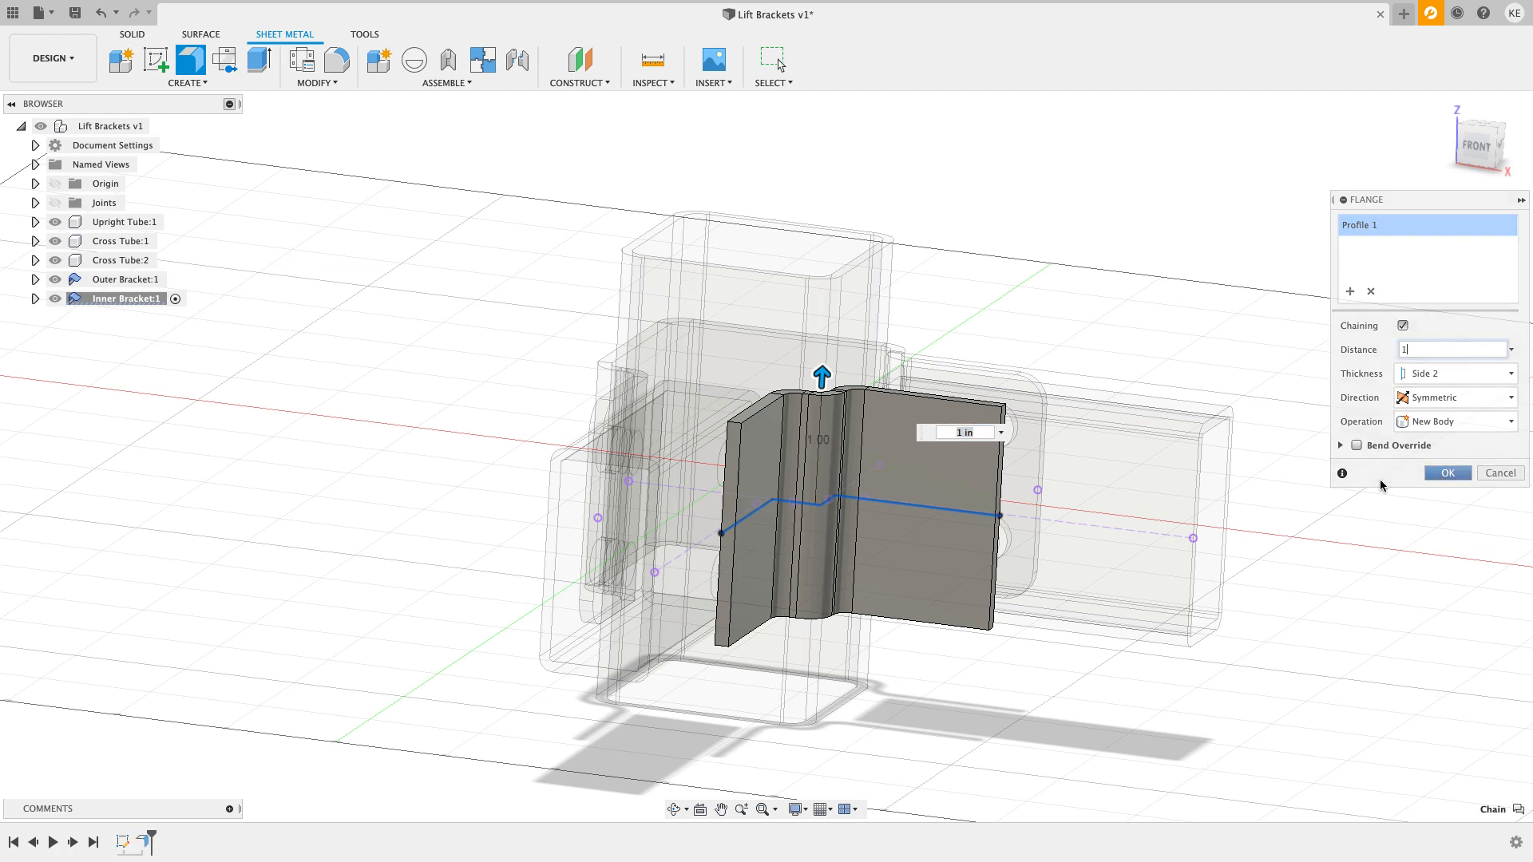
left_click(1429, 477)
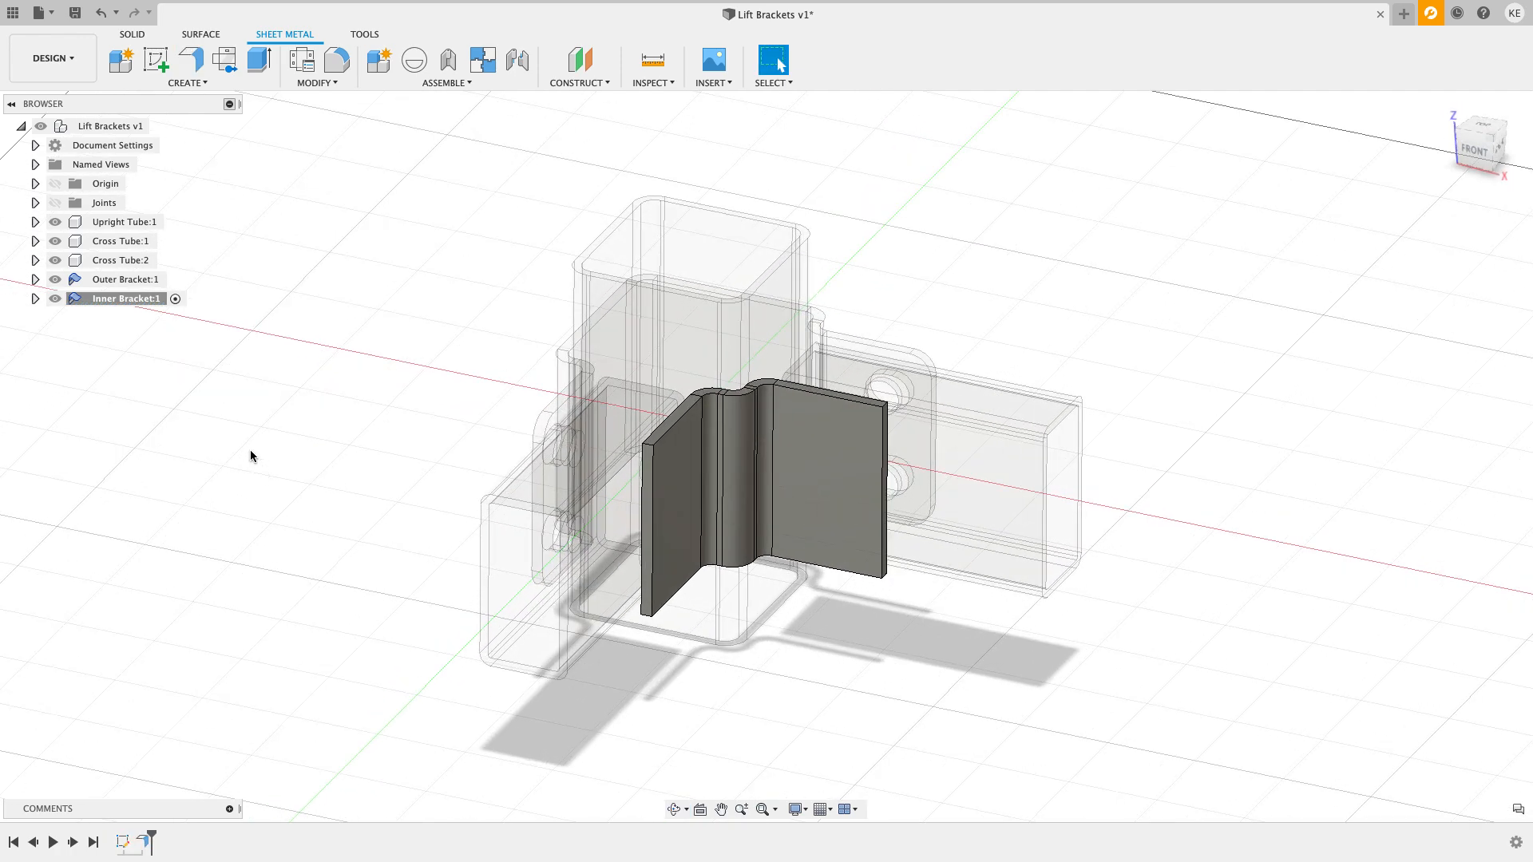
Step: Hide the upright tube and both cross tubes so that only the two brackets are displayed
left_click(60, 279)
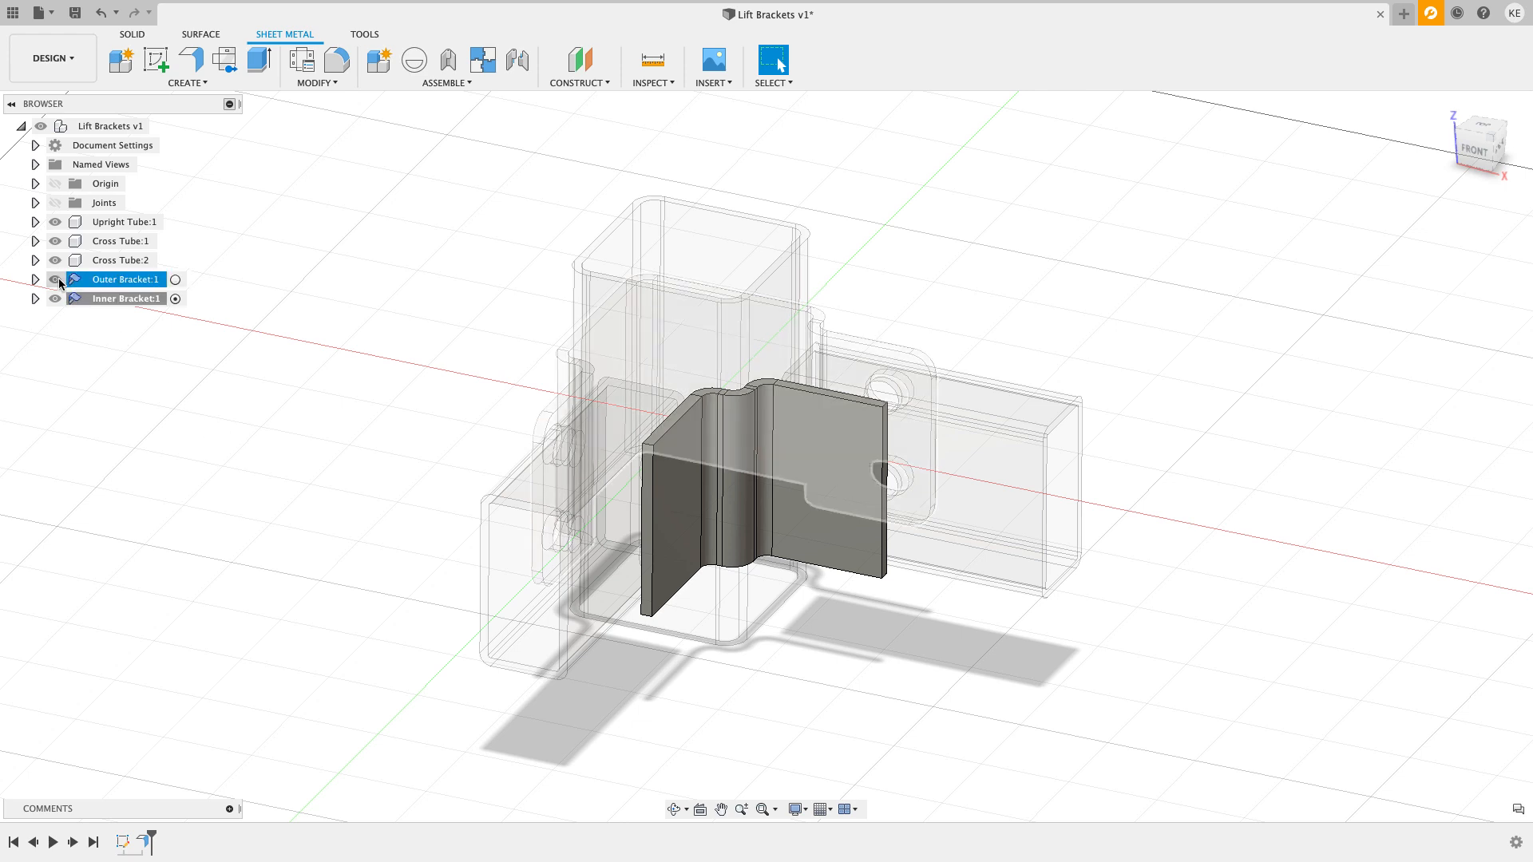
left_click(54, 260)
left_click(54, 240)
left_click(54, 221)
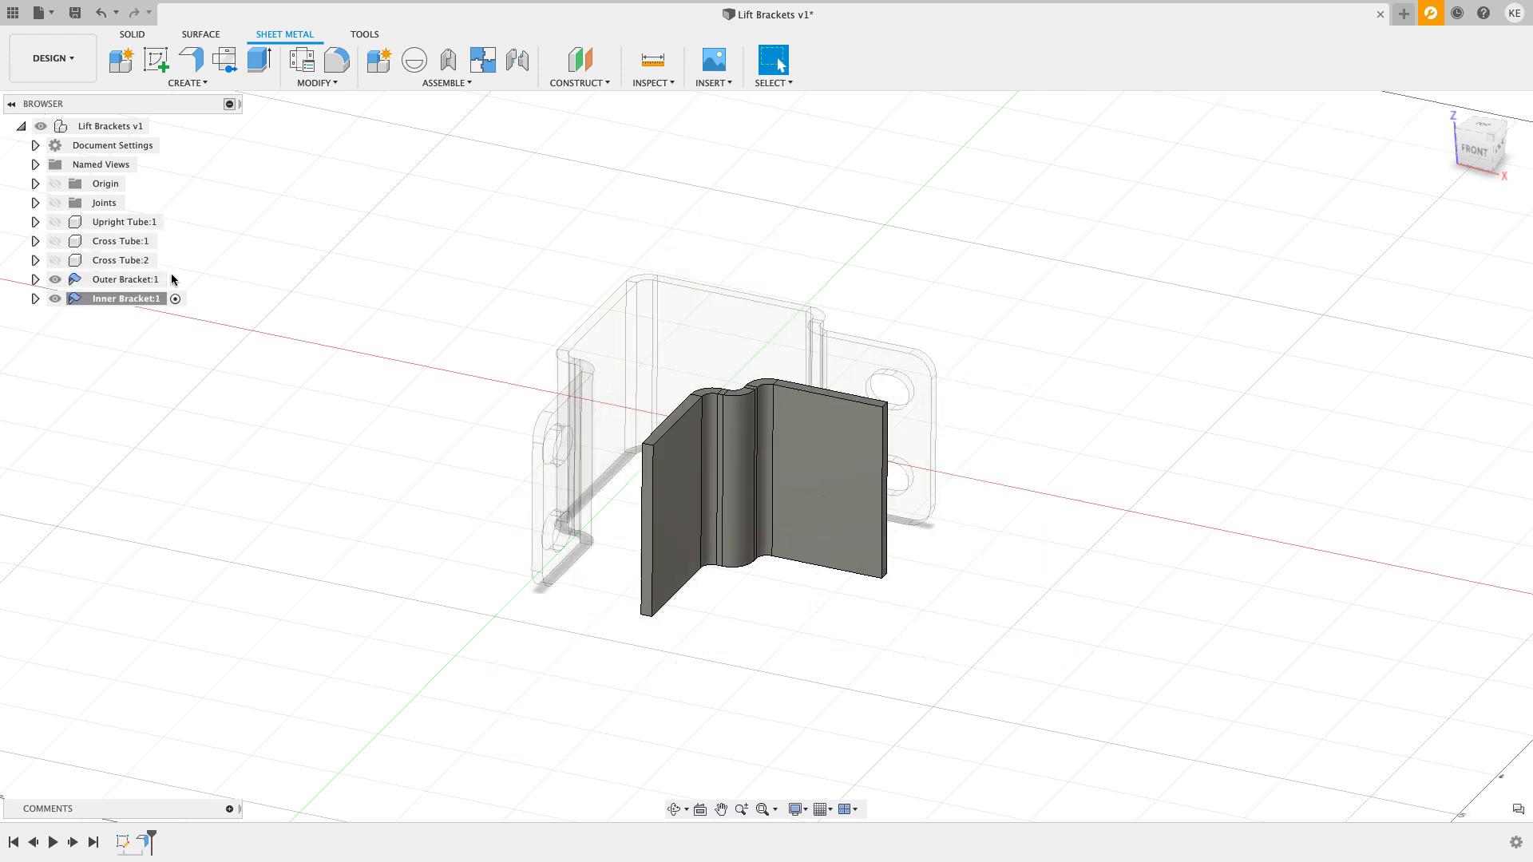
Step: Start a sketch on the left-facing side of the inner bracket's flange
middle_click_drag(263, 392, 334, 420, "shift")
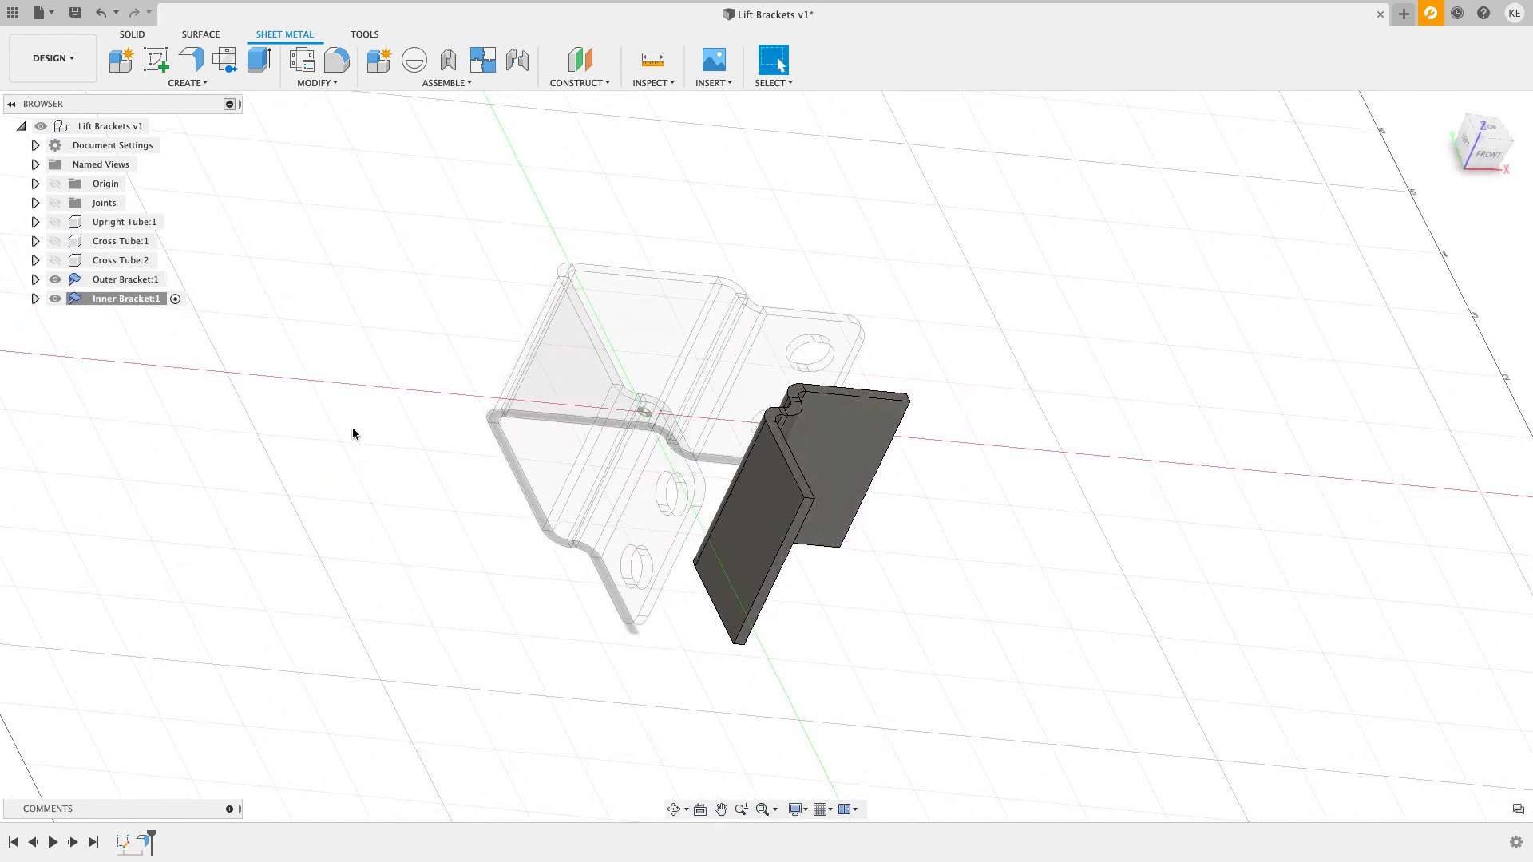
key("c")
key("Escape")
left_click(156, 56)
left_click(783, 534)
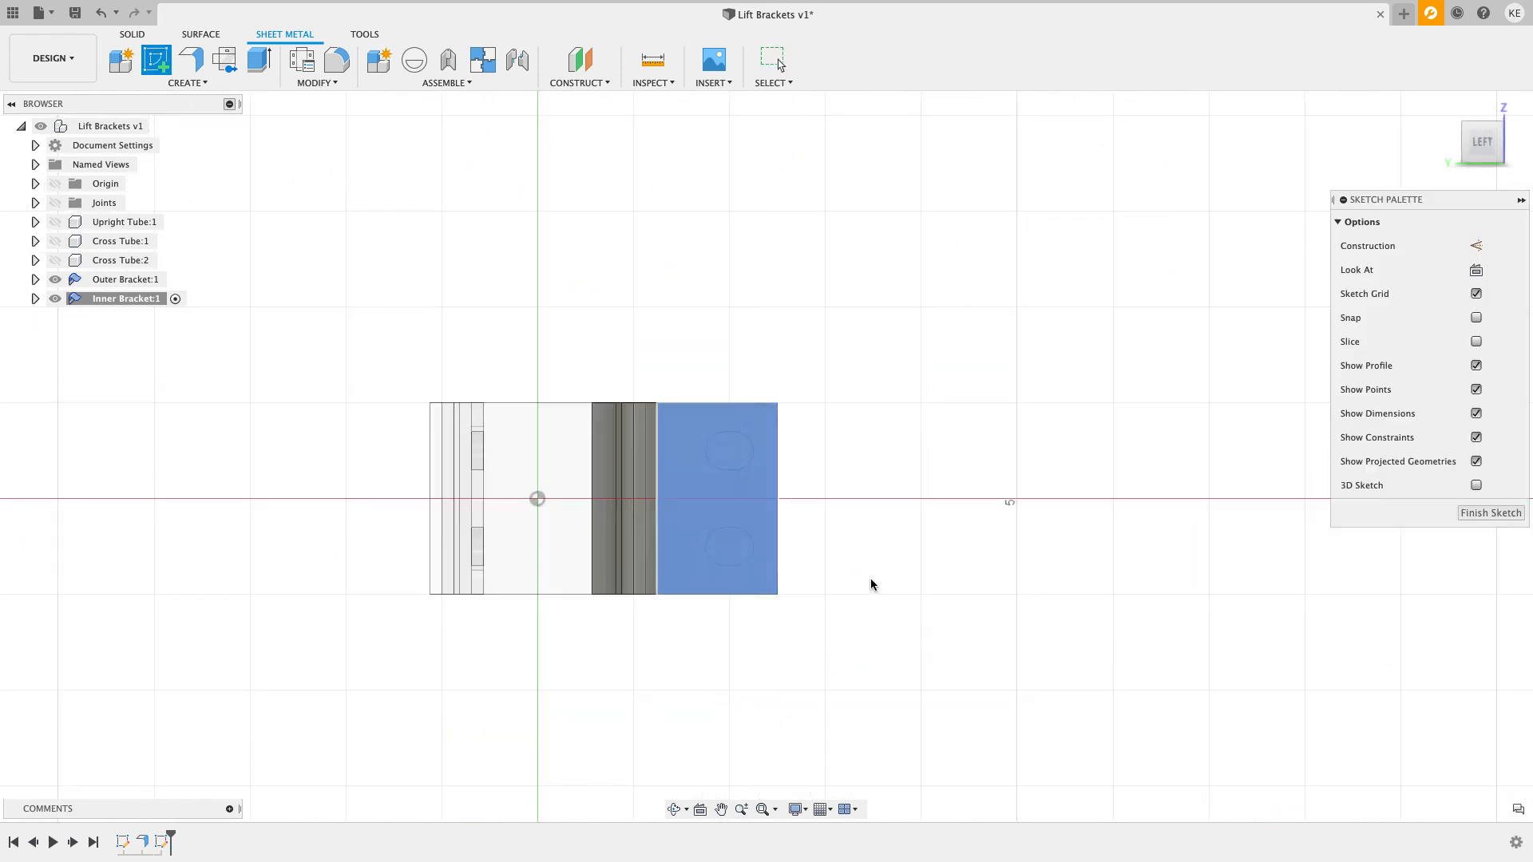
middle_click_drag(830, 573, 799, 606, "shift")
Step: Project all edges of the outer bracket's upper slot onto the sketch on the inner bracket's left-facing flange
key("p")
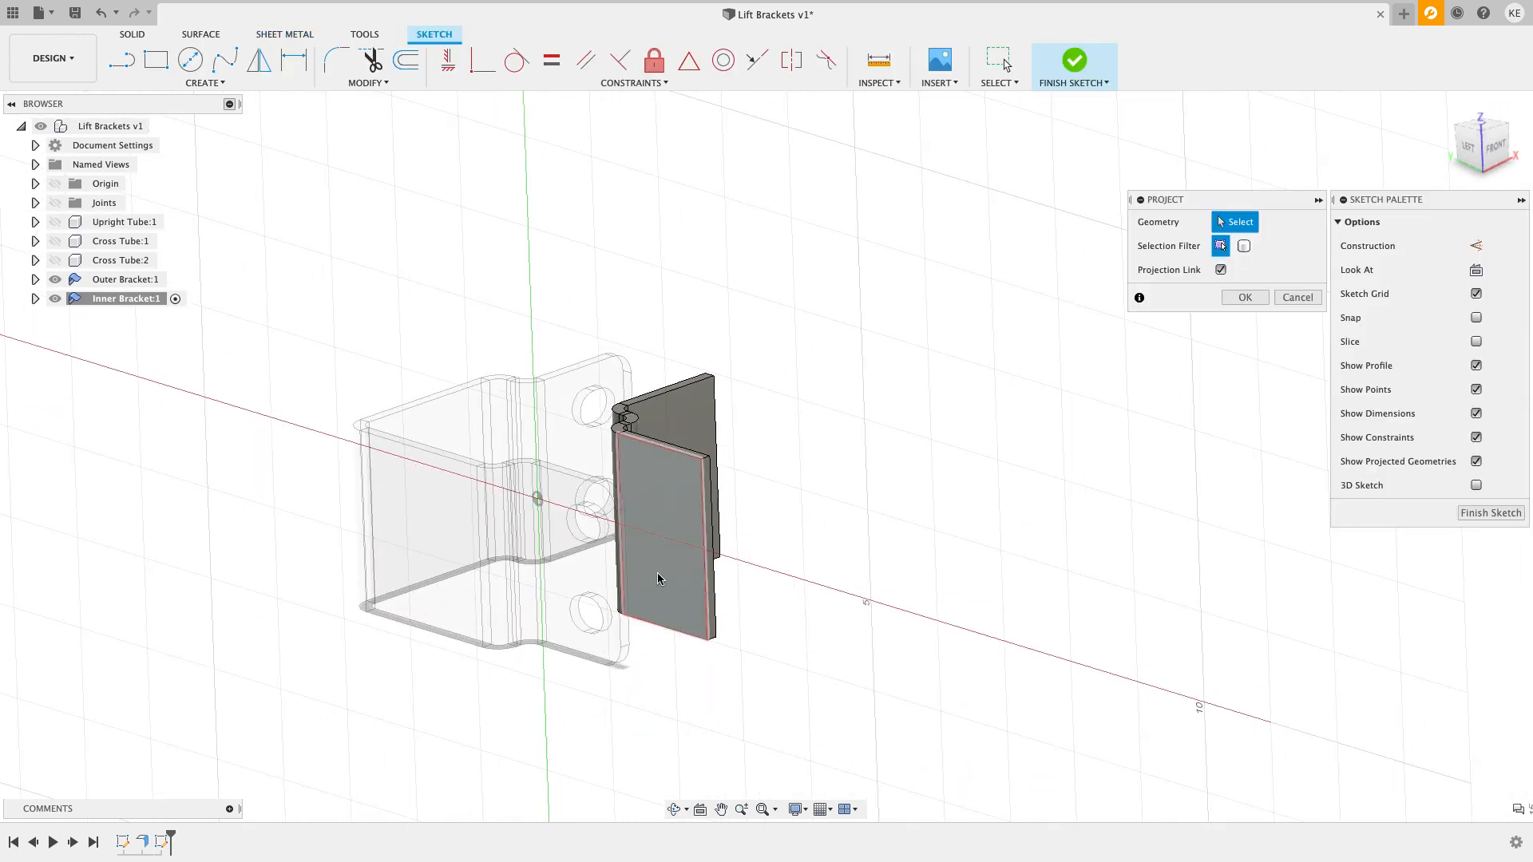
left_click(671, 582)
scroll(575, 506, "up", 6)
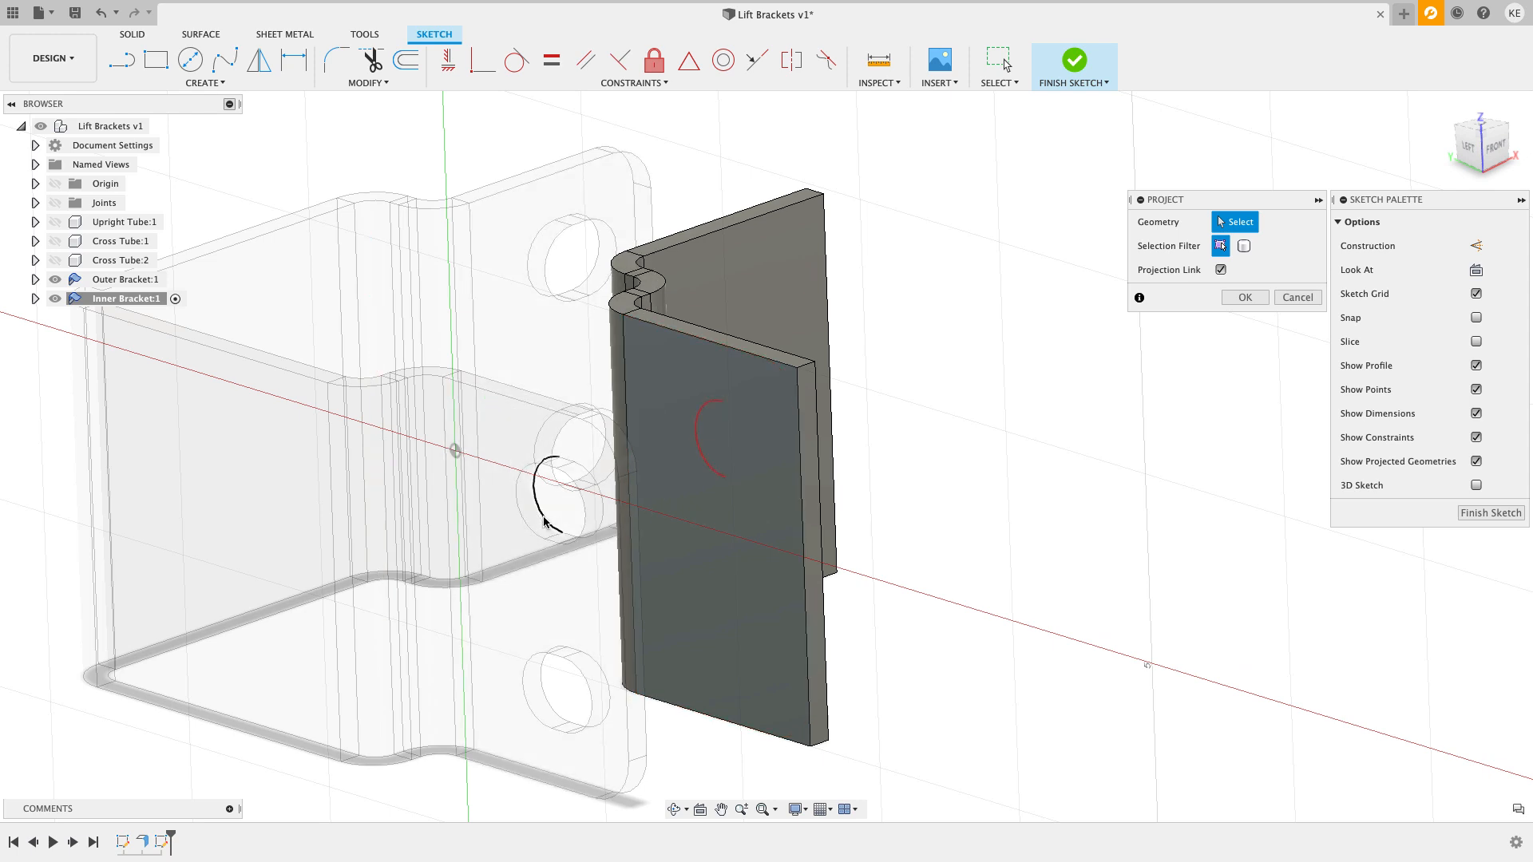
left_click(544, 522)
scroll(551, 517, "up", 5)
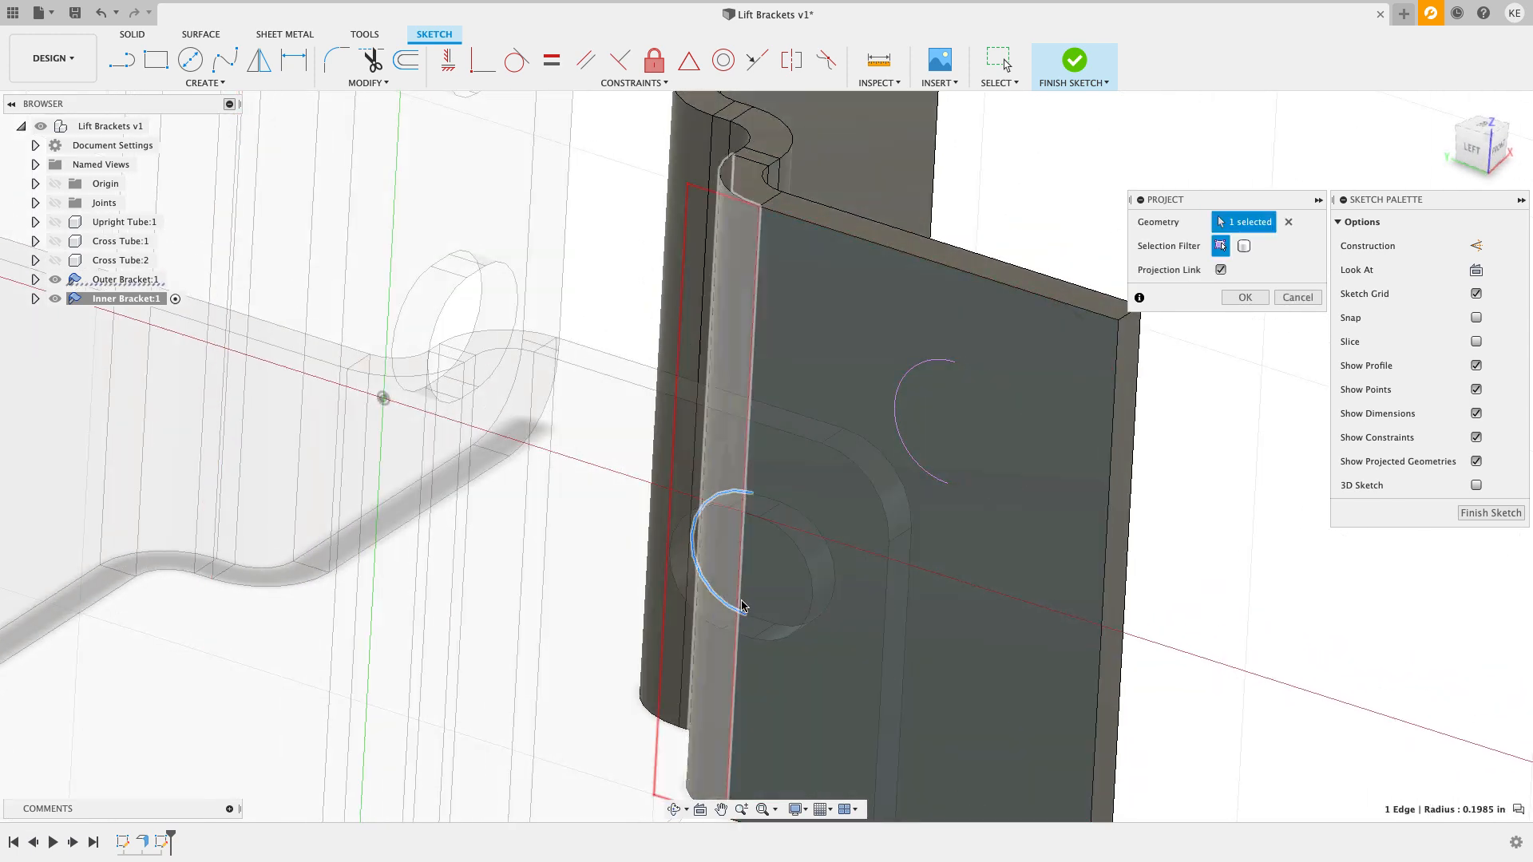
left_click(757, 622)
left_click(789, 623)
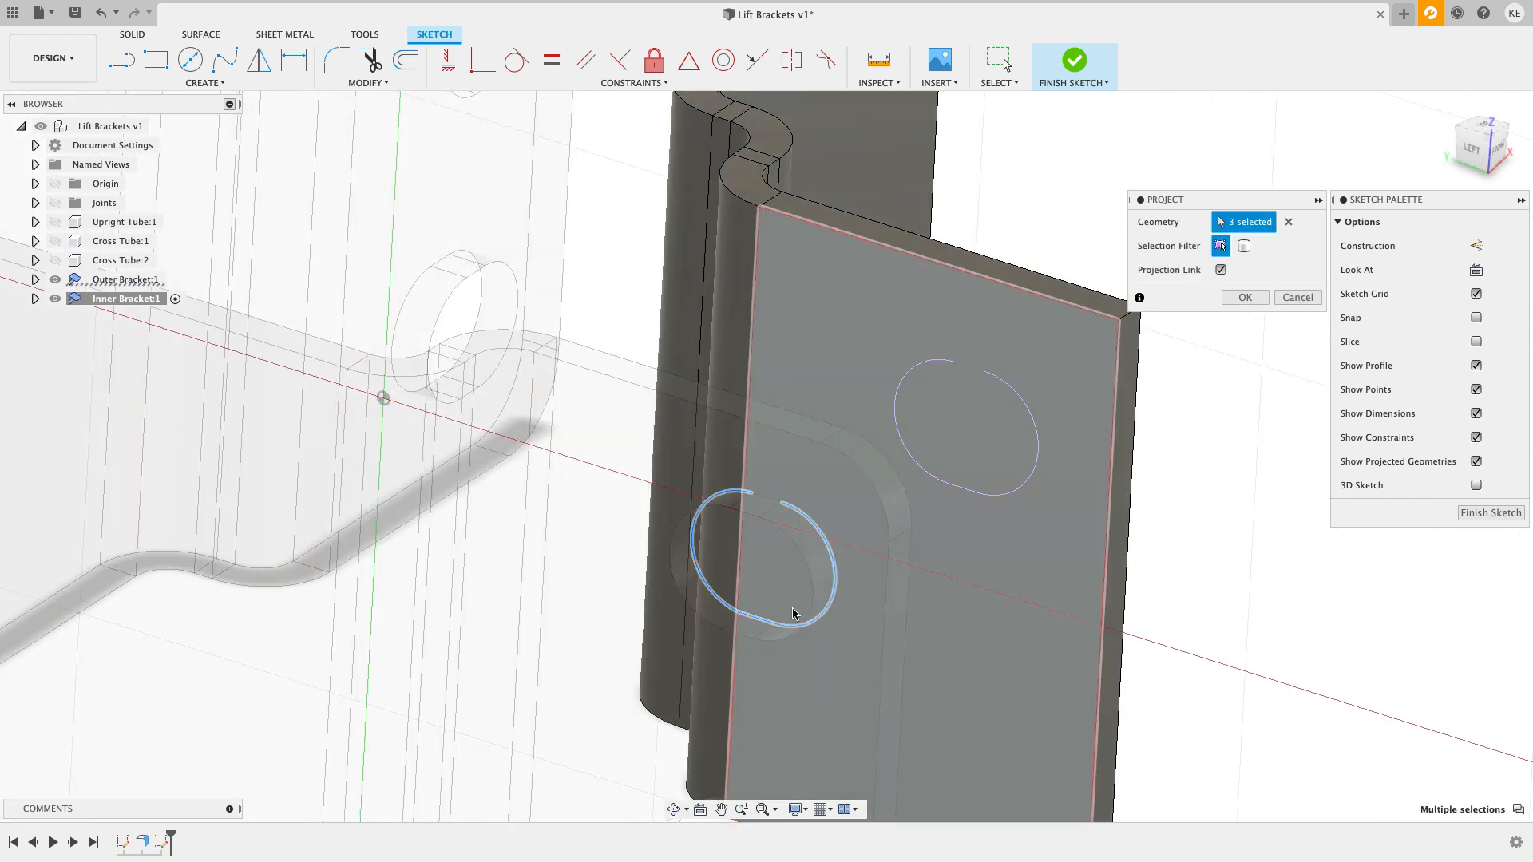
middle_click_drag(765, 510, 770, 400, "shift")
middle_click_drag(807, 239, 773, 444)
scroll(822, 371, "up", 1)
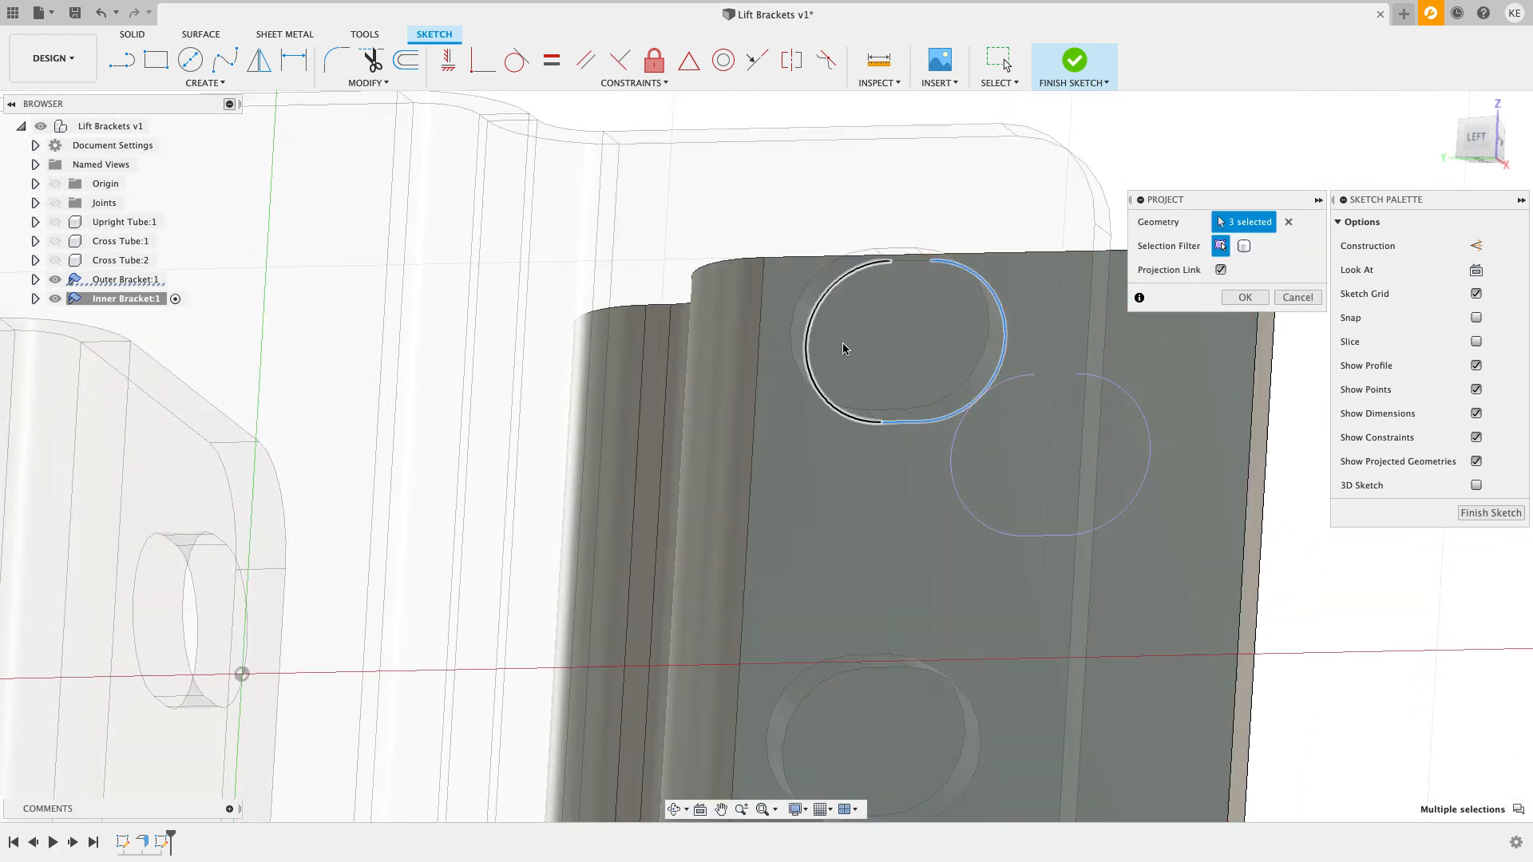
left_click(904, 259)
Step: Project the edges of the outer bracket's lower slot onto the same flange sketch and finish the sketch
scroll(893, 407, "down", 5)
middle_click_drag(892, 439, 848, 587, "shift")
middle_click_drag(831, 645, 822, 495)
middle_click_drag(819, 563, 809, 649, "shift")
scroll(795, 666, "up", 3)
left_click(789, 662)
left_click(900, 597)
scroll(862, 684, "down", 3)
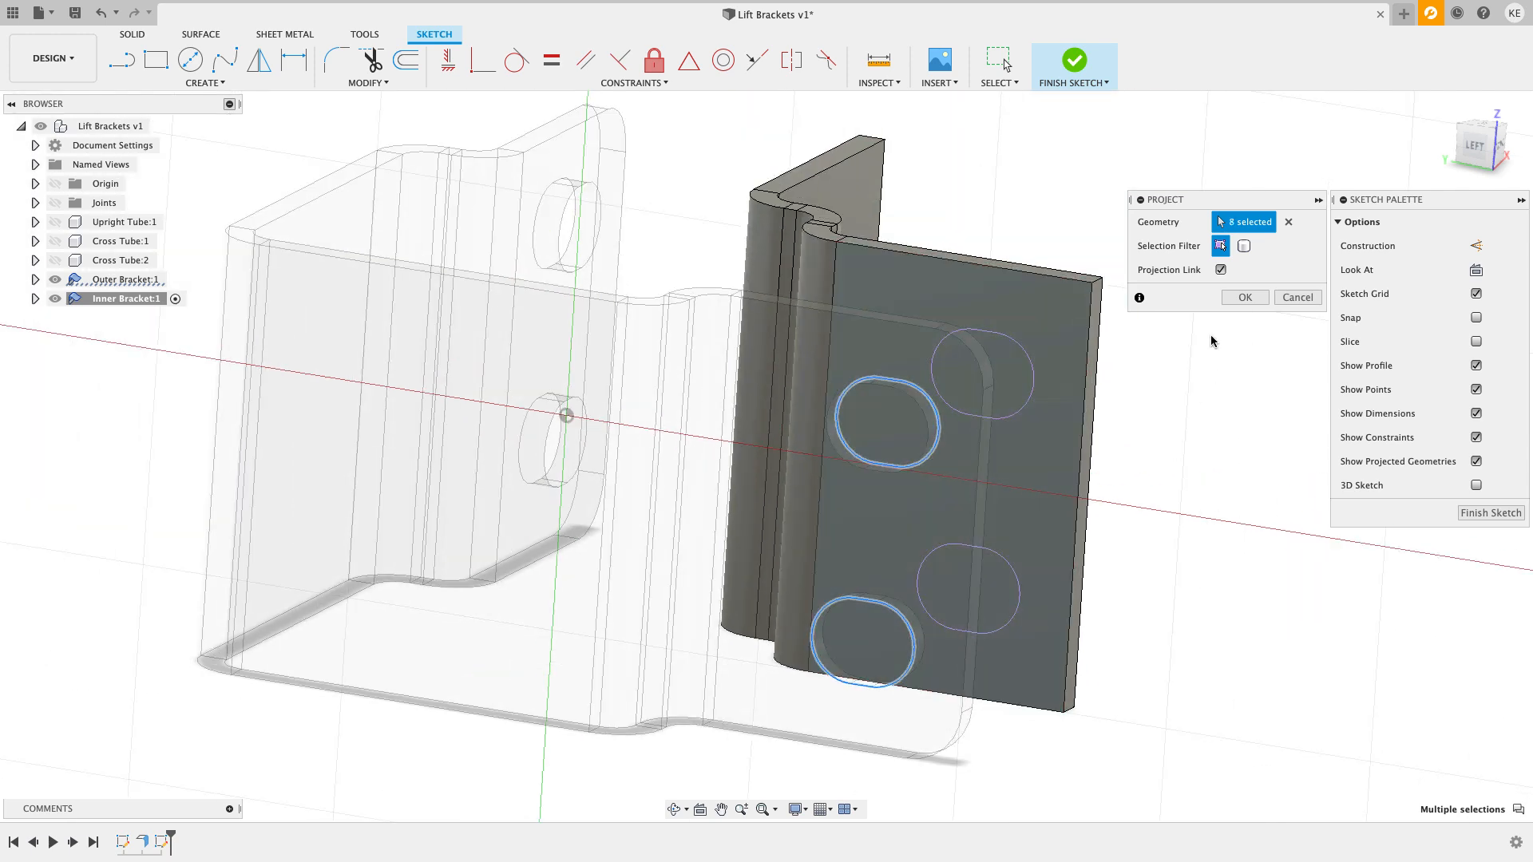
left_click(1245, 298)
left_click(1473, 514)
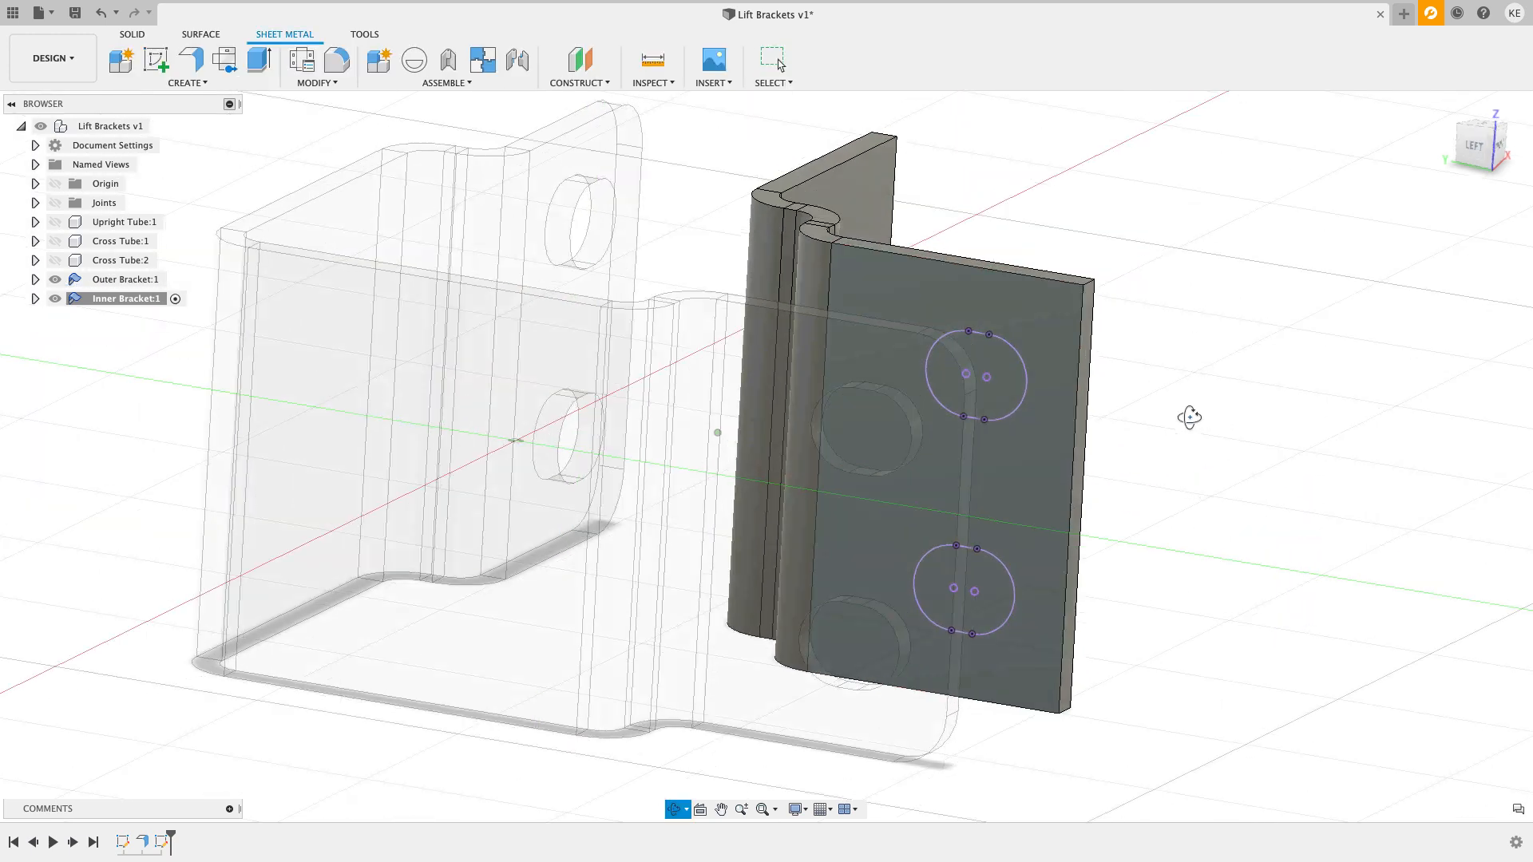
Step: Extrude both projected slot profiles as a cut with the extent set to All, through the left-facing flange
left_click(259, 60)
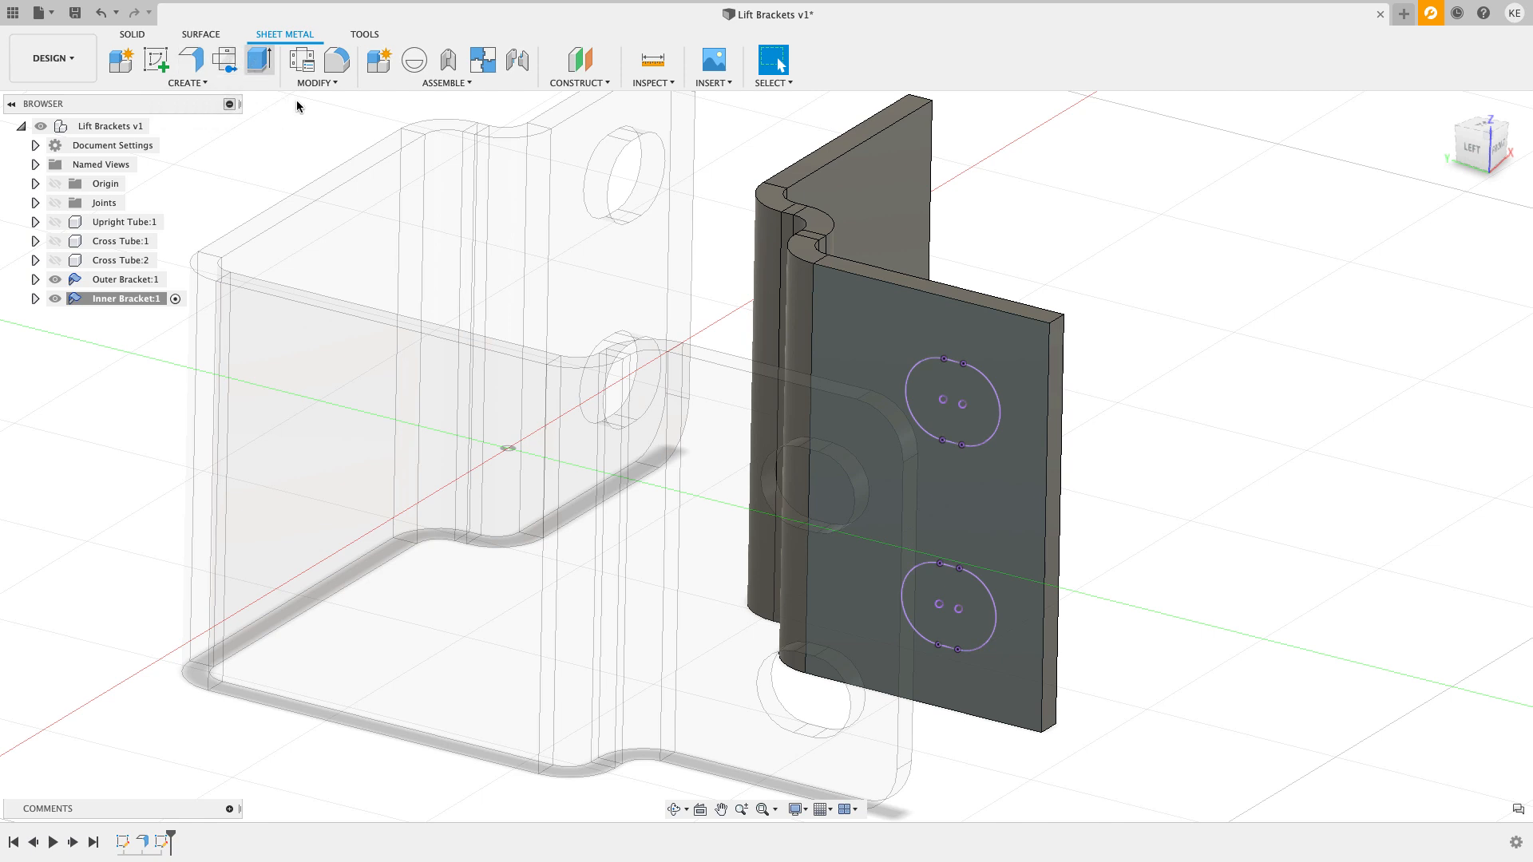
left_click(952, 402)
left_click(949, 615)
left_click_drag(949, 616, 1267, 439)
left_click(1447, 296)
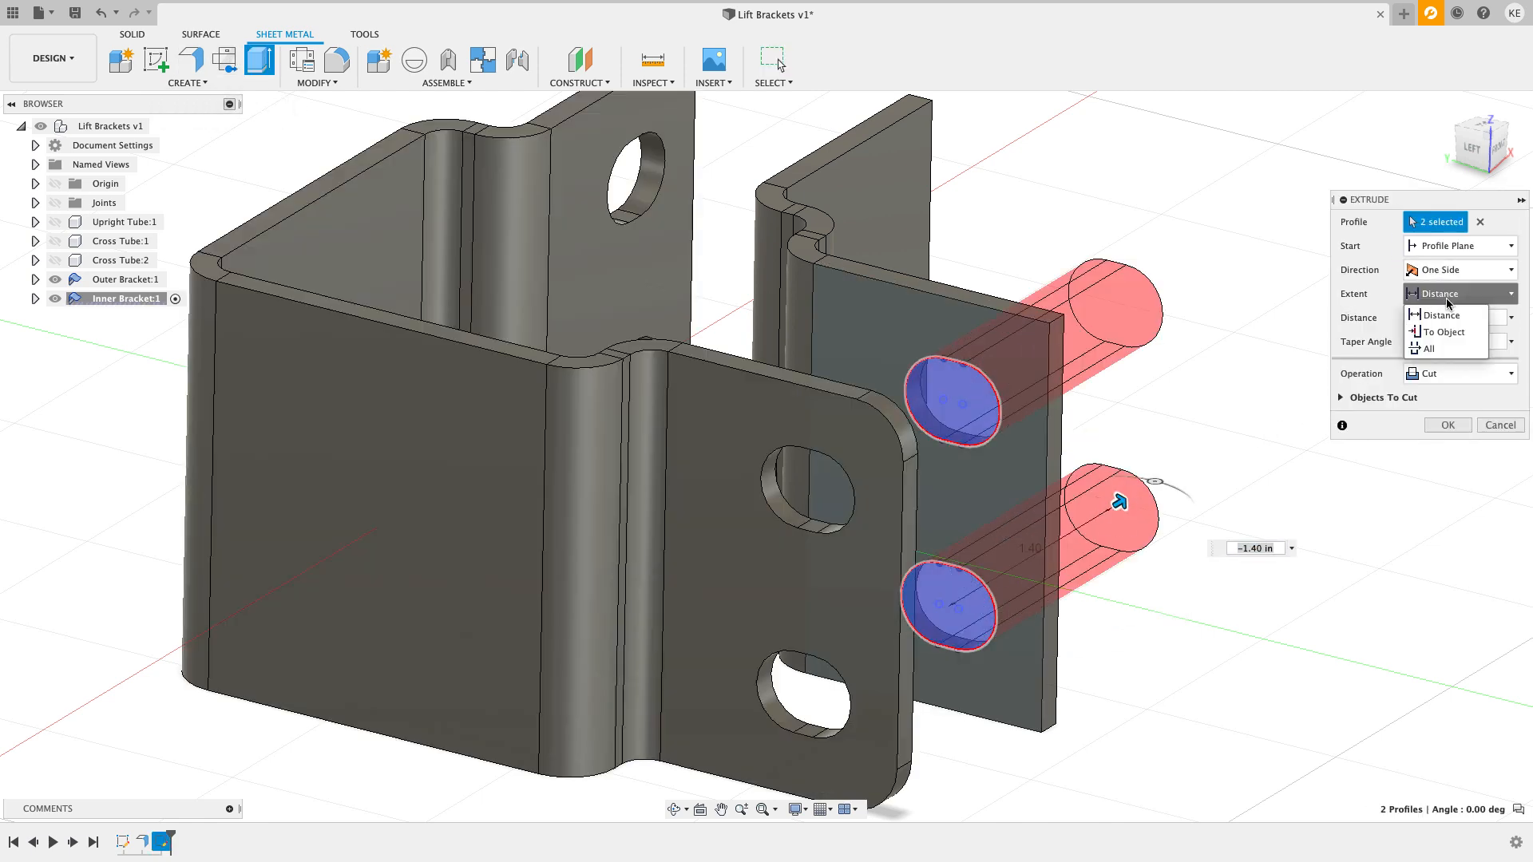
left_click(1429, 349)
left_click(1447, 424)
middle_click_drag(1397, 399, 996, 347, "shift")
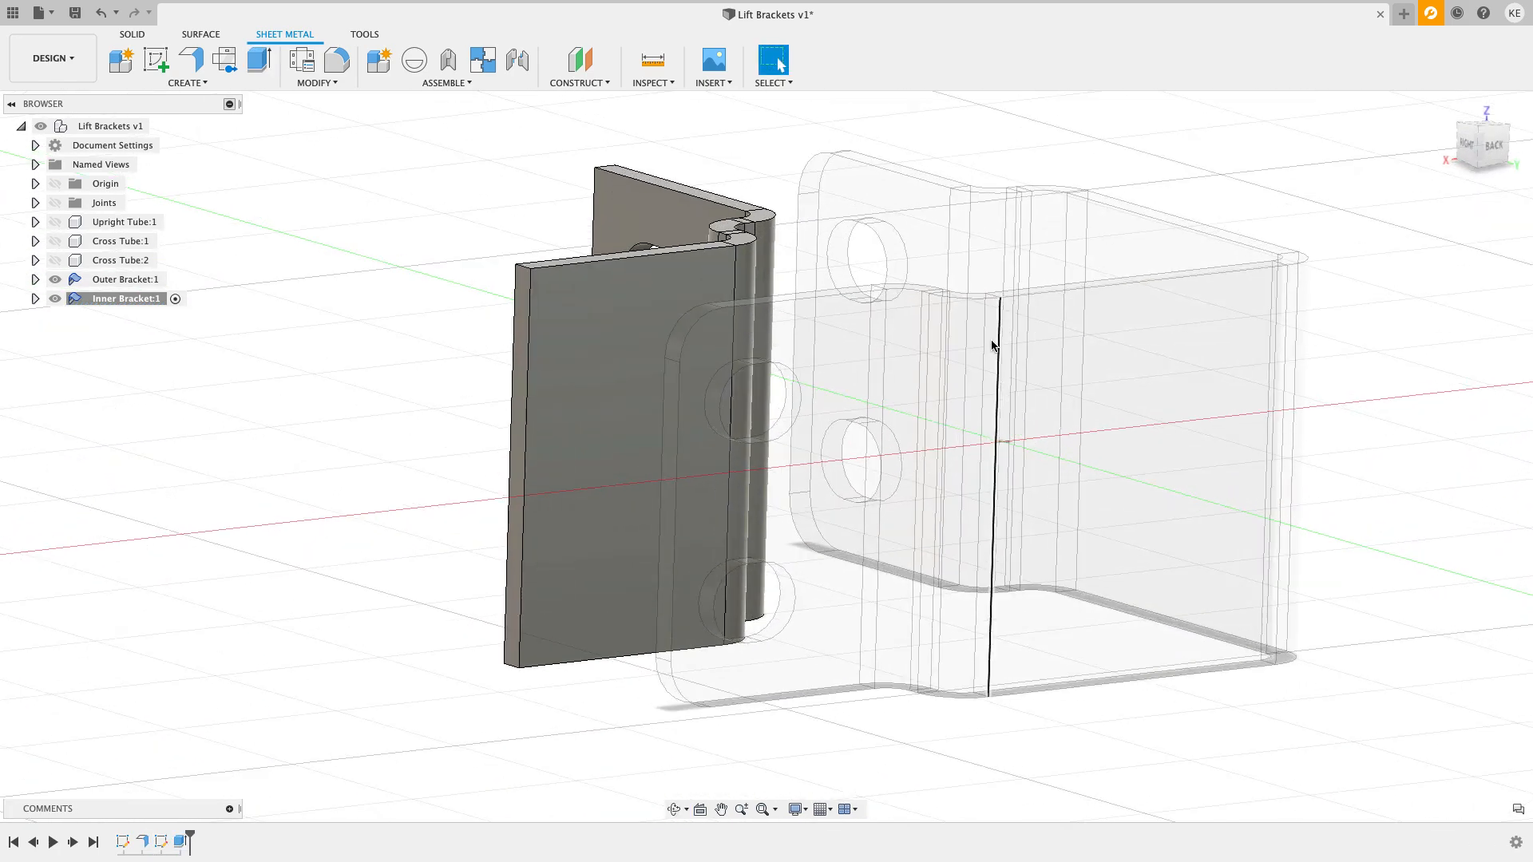
Step: Start a sketch on the inner bracket's back-facing flange and project the outer bracket's upper slot edges onto it
left_click(156, 59)
left_click(533, 351)
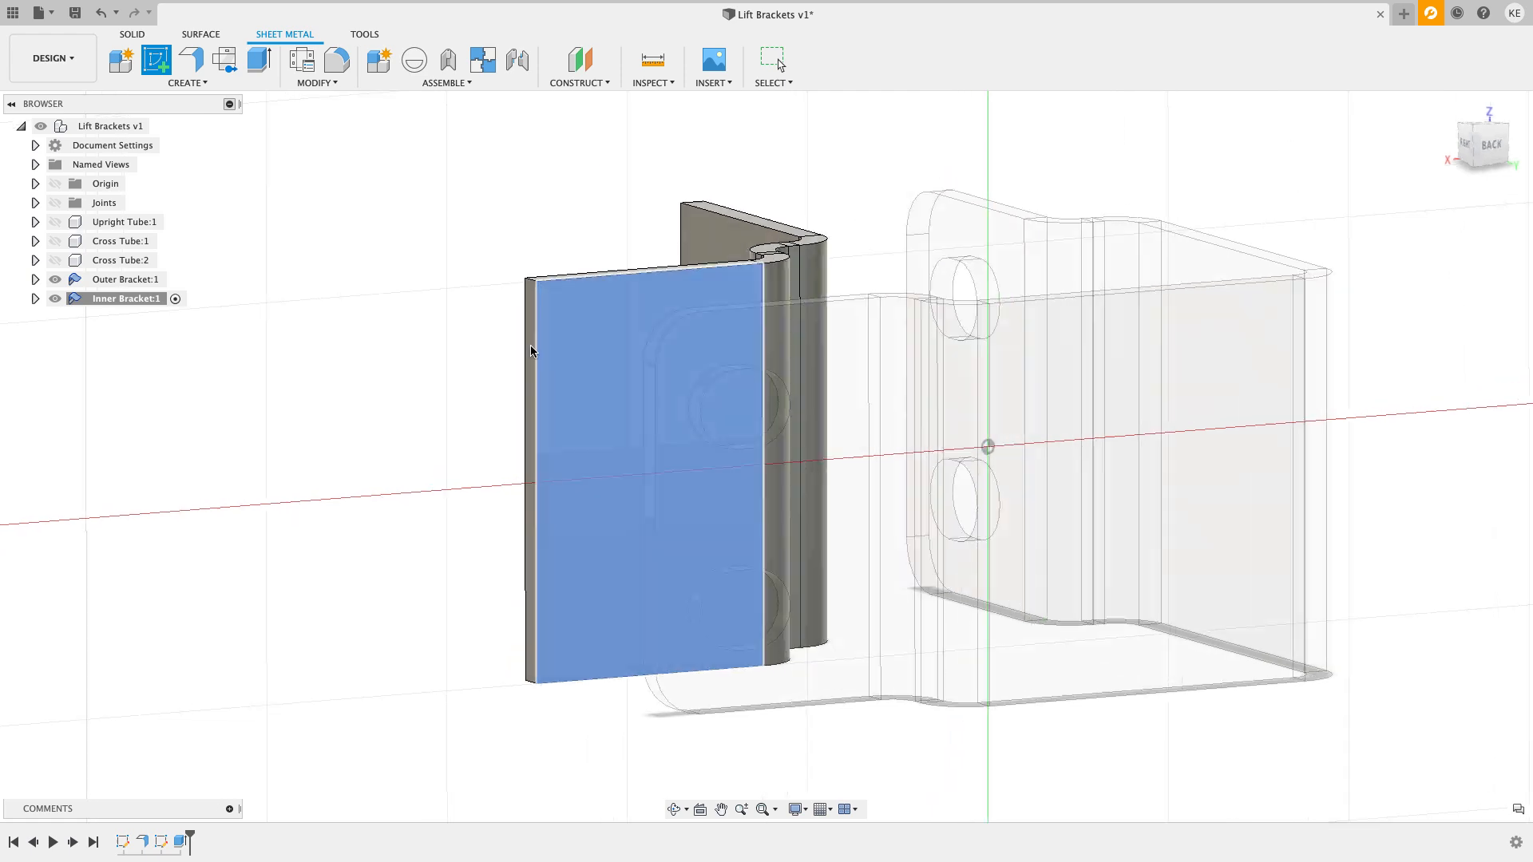
key("p")
left_click(746, 485)
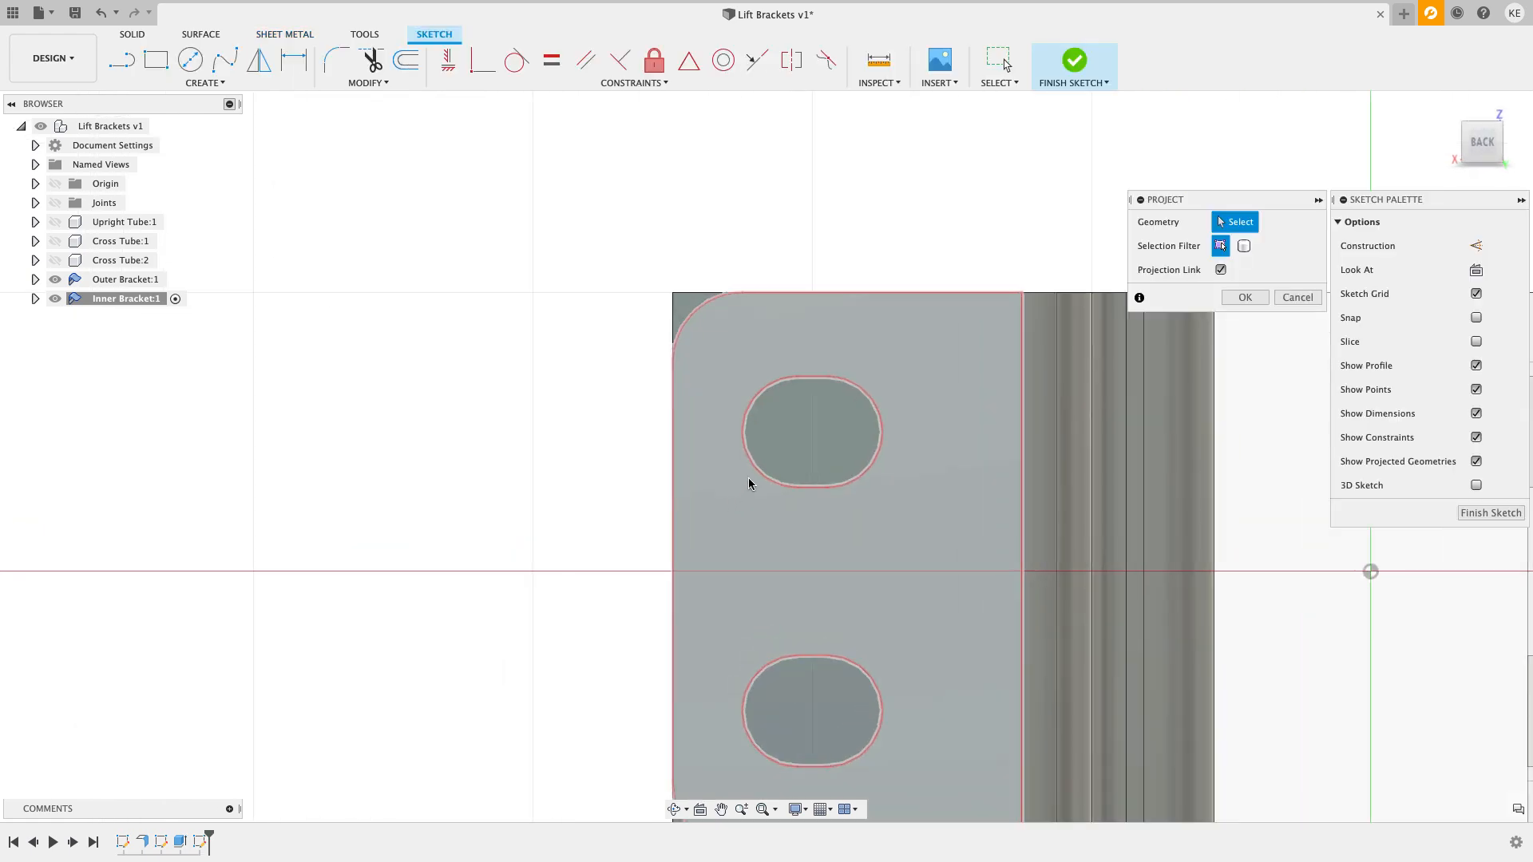
left_click(743, 426)
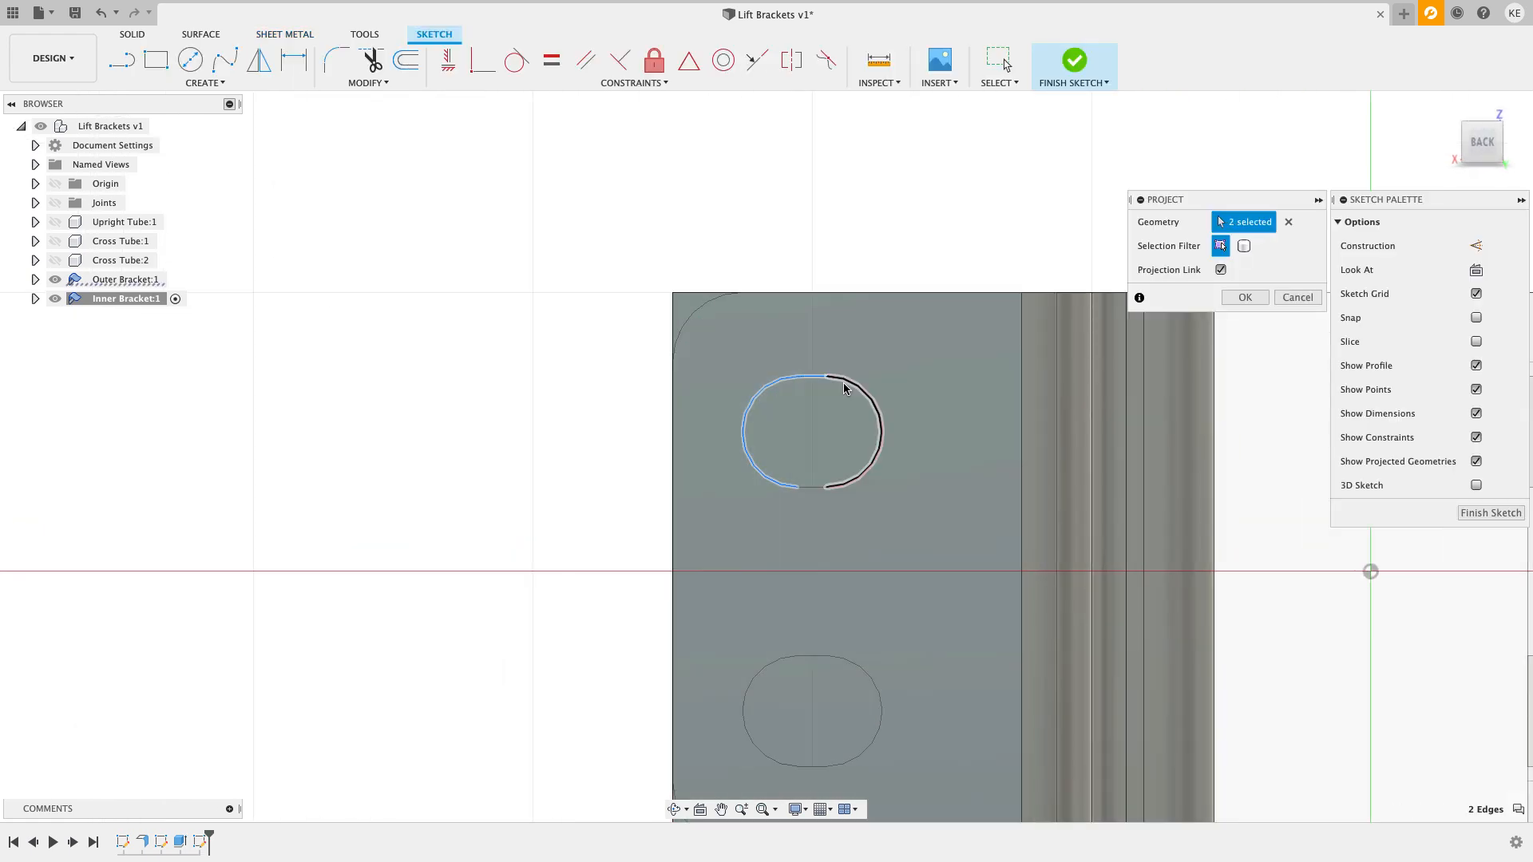
left_click(842, 388)
left_click(810, 487)
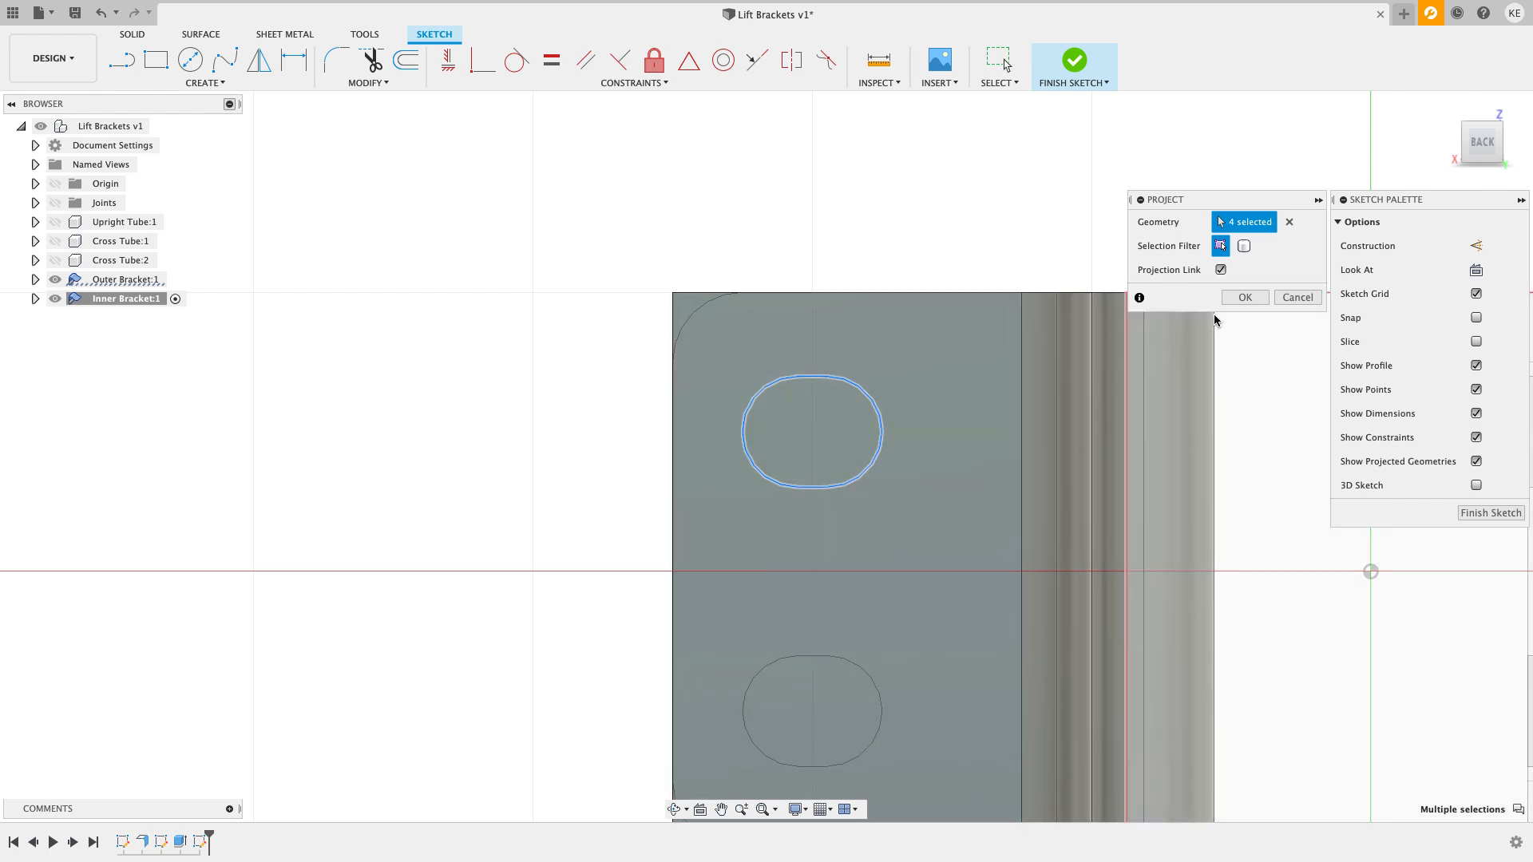
left_click(1243, 297)
Step: Project the outer bracket's lower slot edges onto the back-facing flange sketch and finish the sketch
key("p")
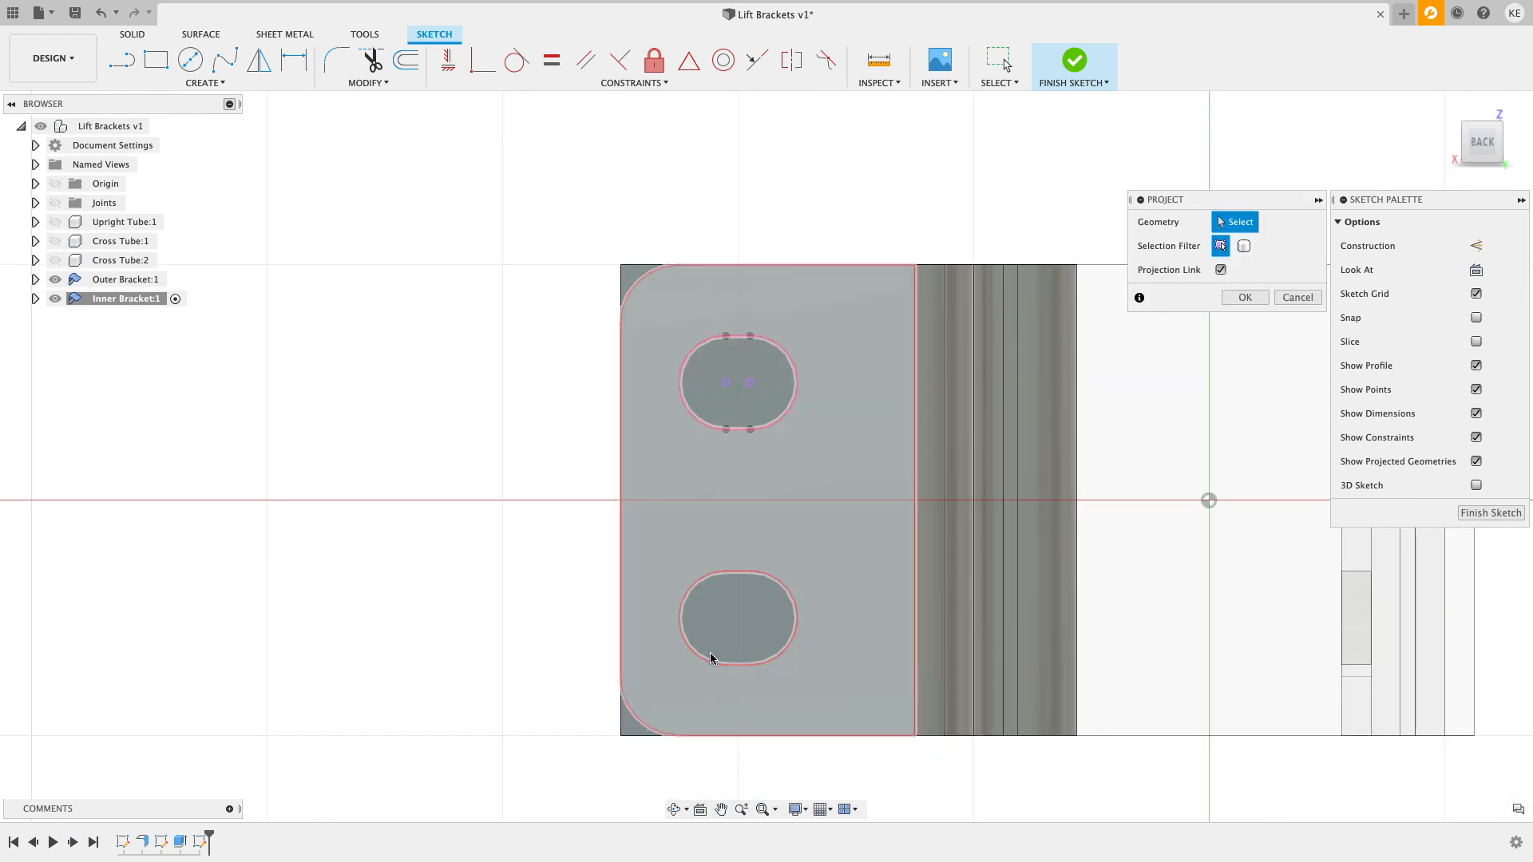
left_click(747, 553)
left_click(785, 561)
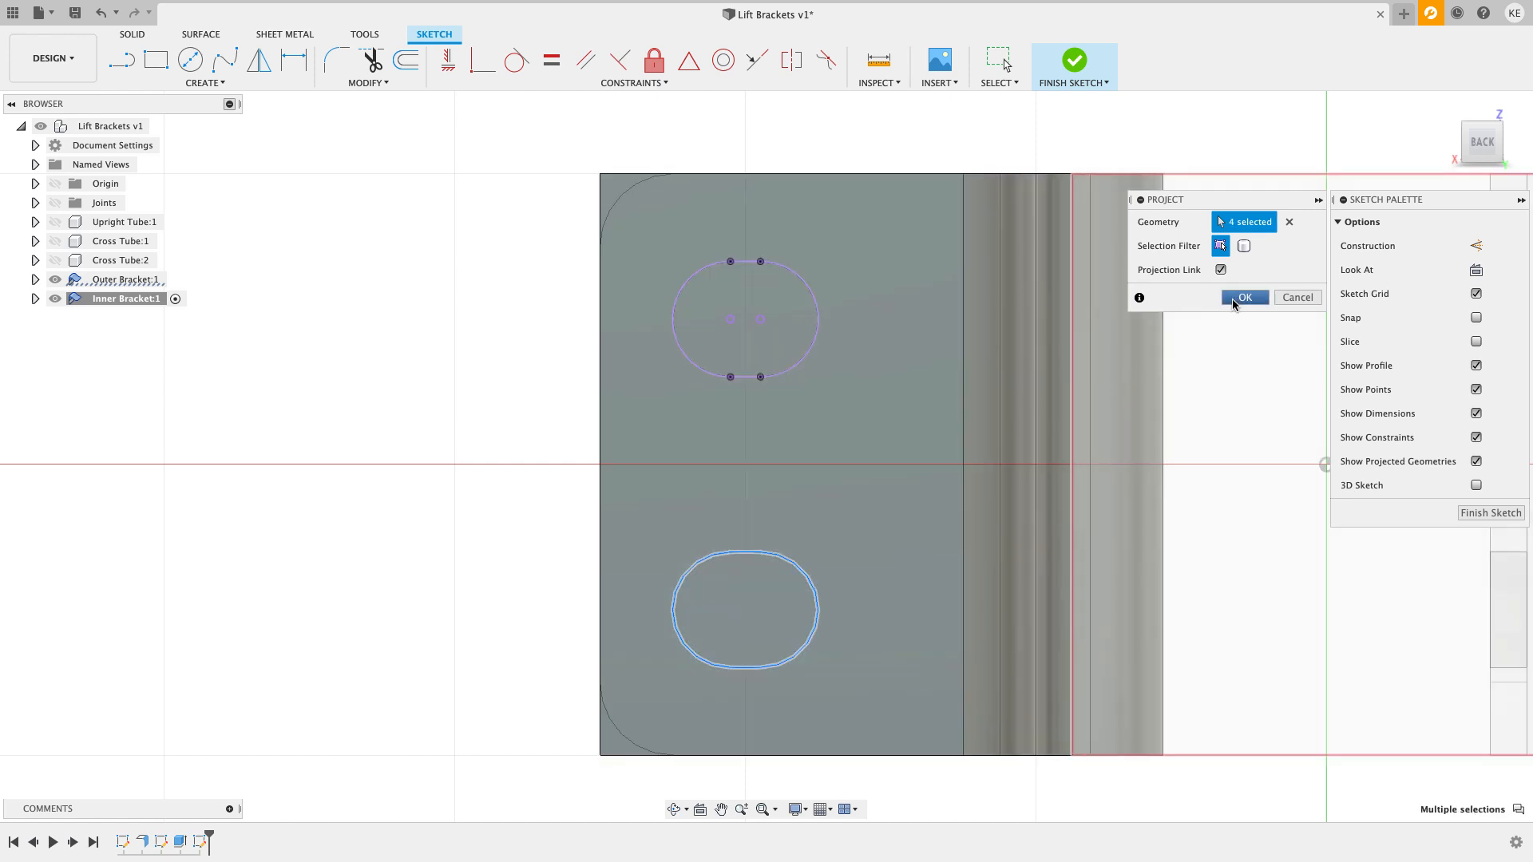
left_click(1244, 297)
scroll(698, 446, "down", 2)
middle_click_drag(506, 437, 538, 462, "shift")
scroll(538, 462, "down", 1)
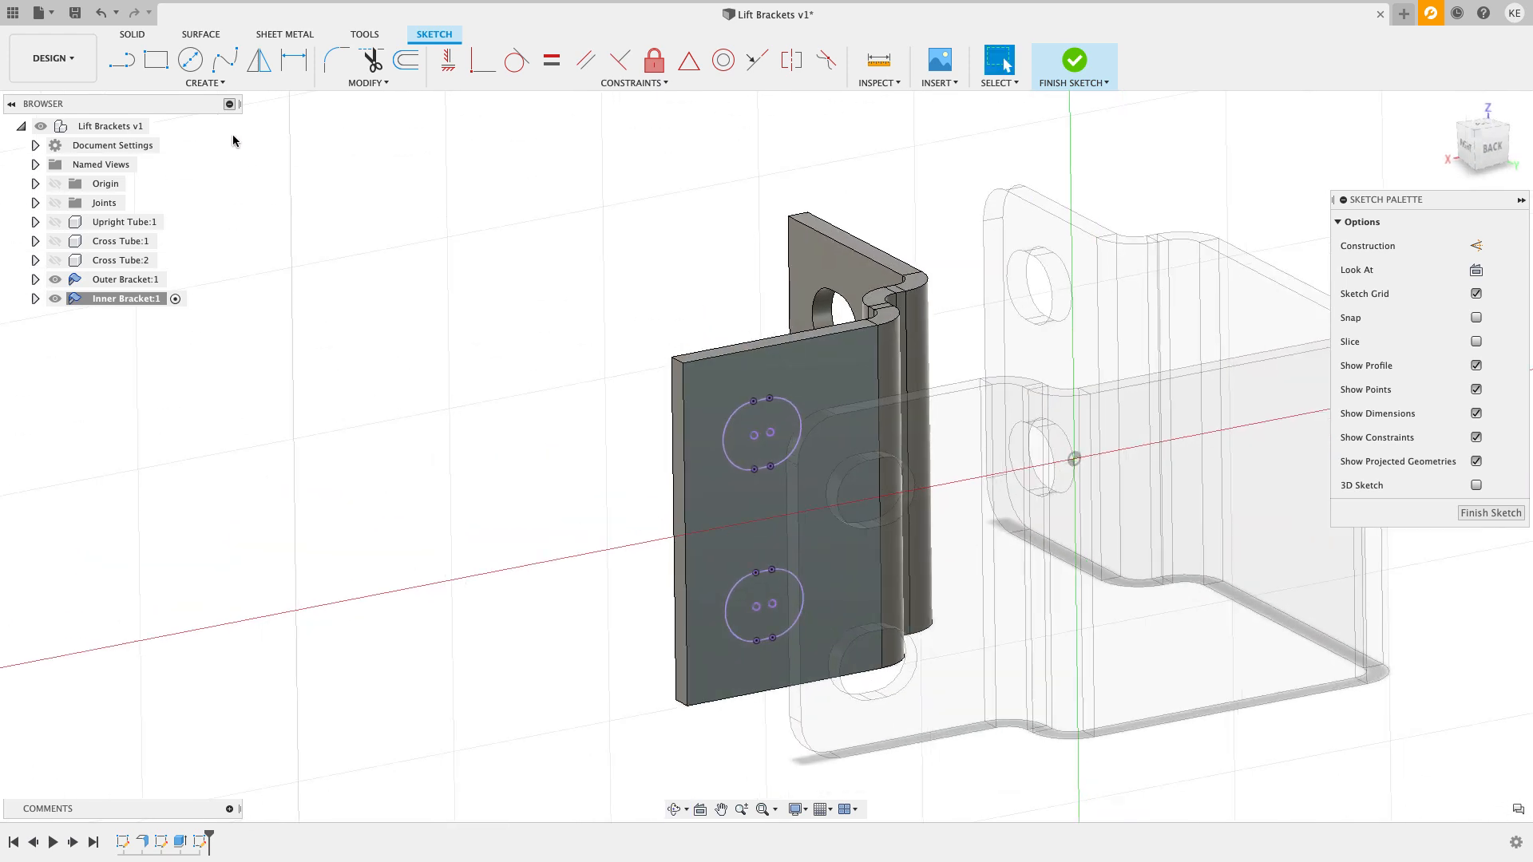
left_click(1491, 512)
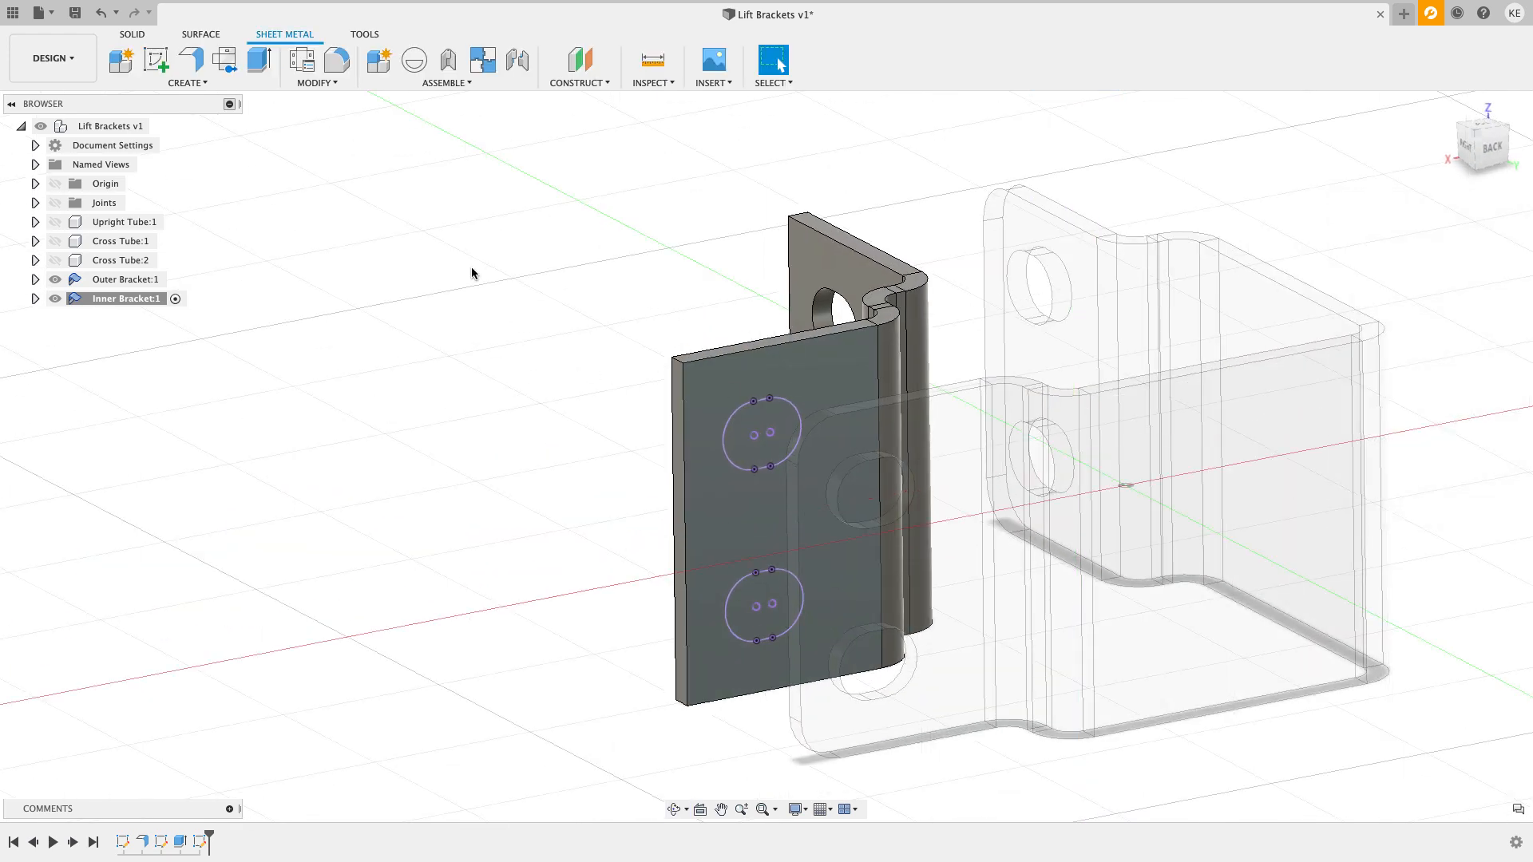
Step: Cut both slot profiles through the back-facing flange using Extrude with the extent set to All
left_click(256, 72)
left_click(744, 432)
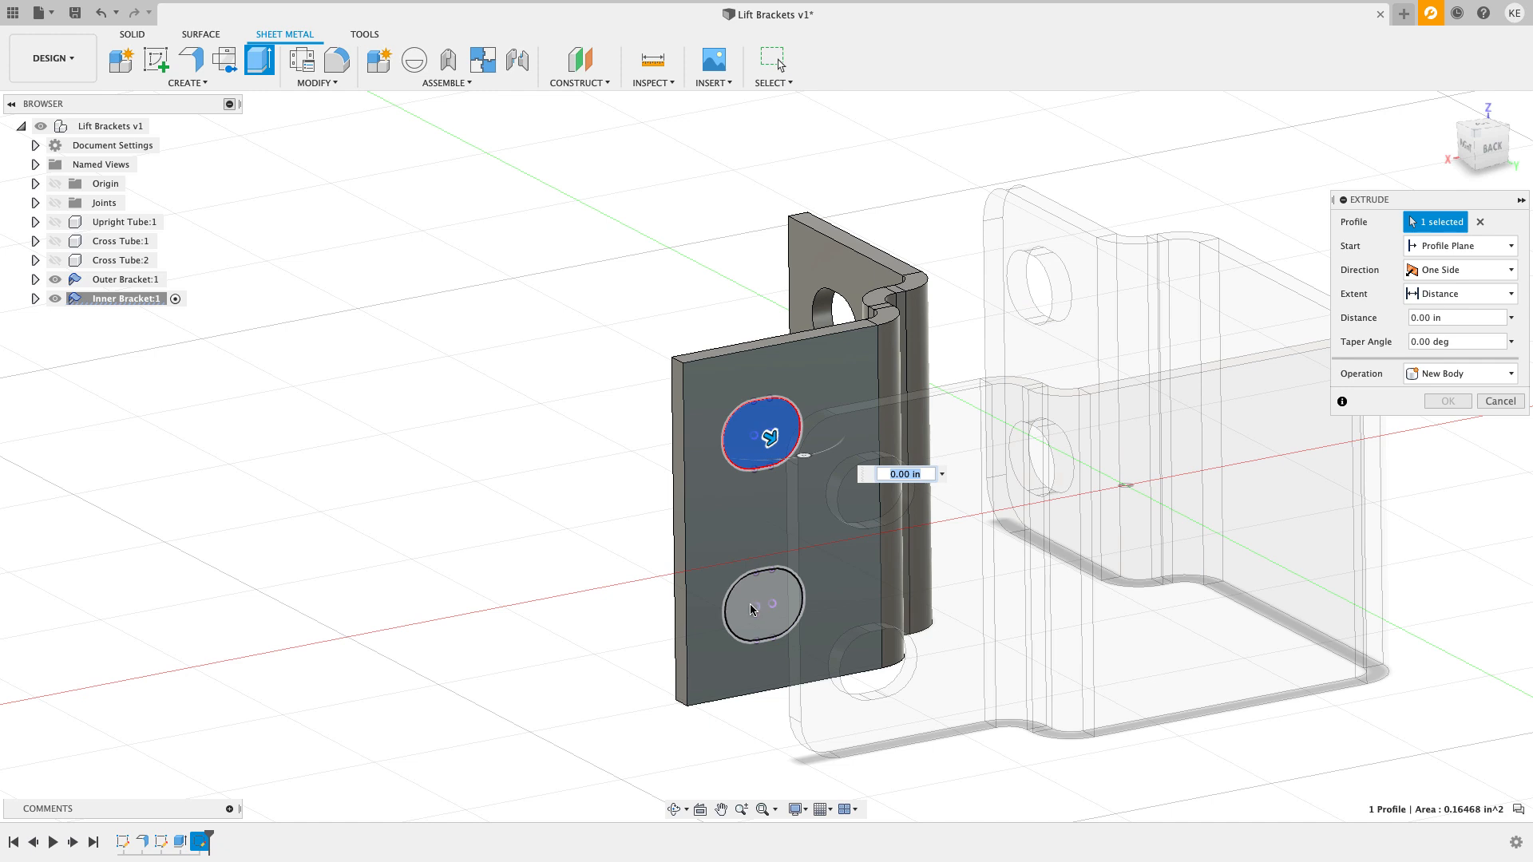
left_click(774, 614)
left_click_drag(769, 608, 588, 513)
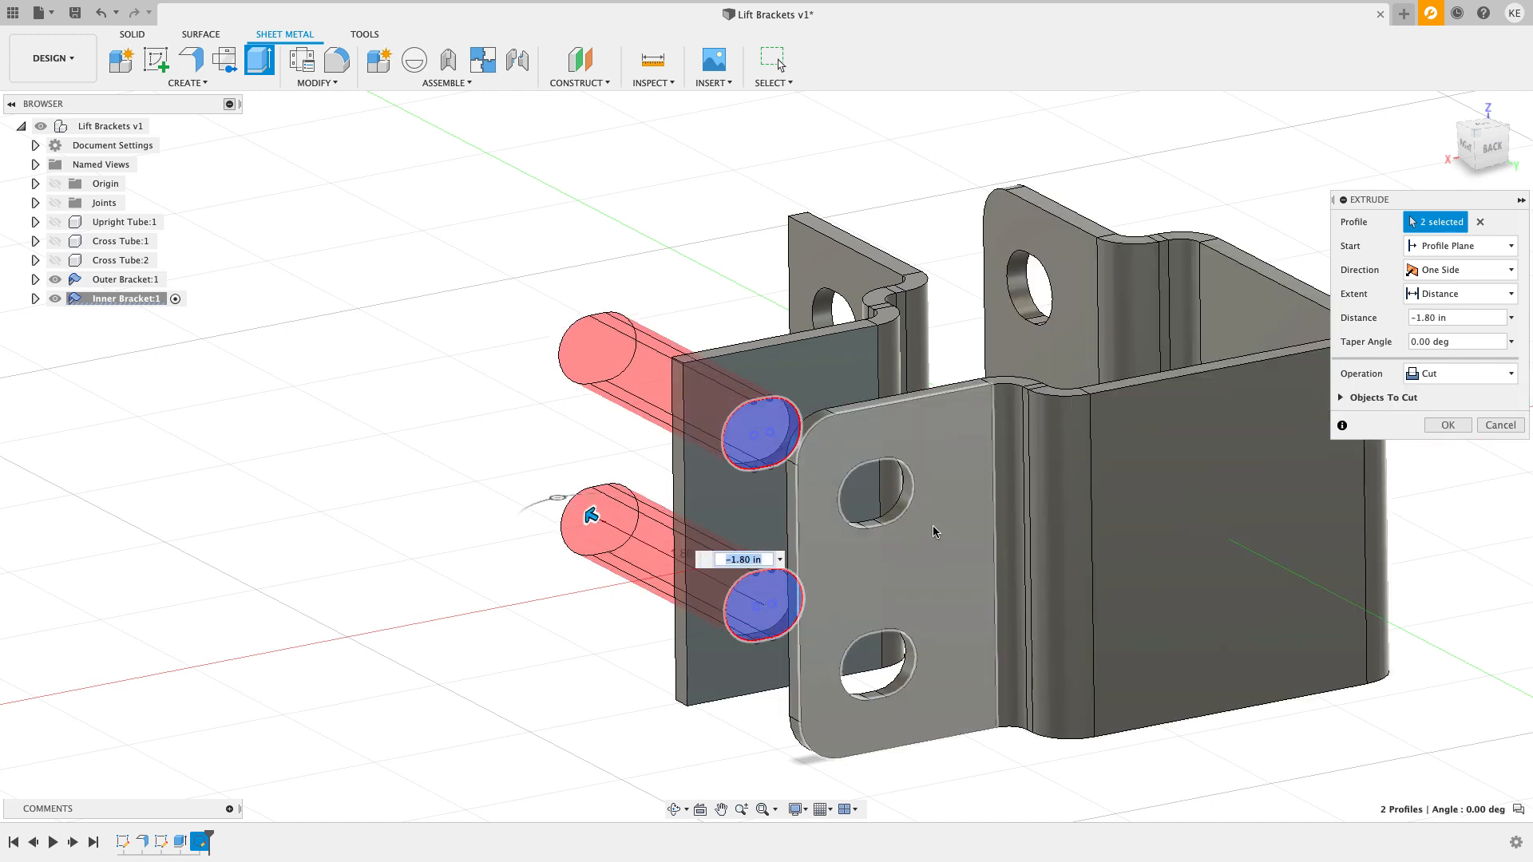
left_click(1437, 294)
left_click(1429, 349)
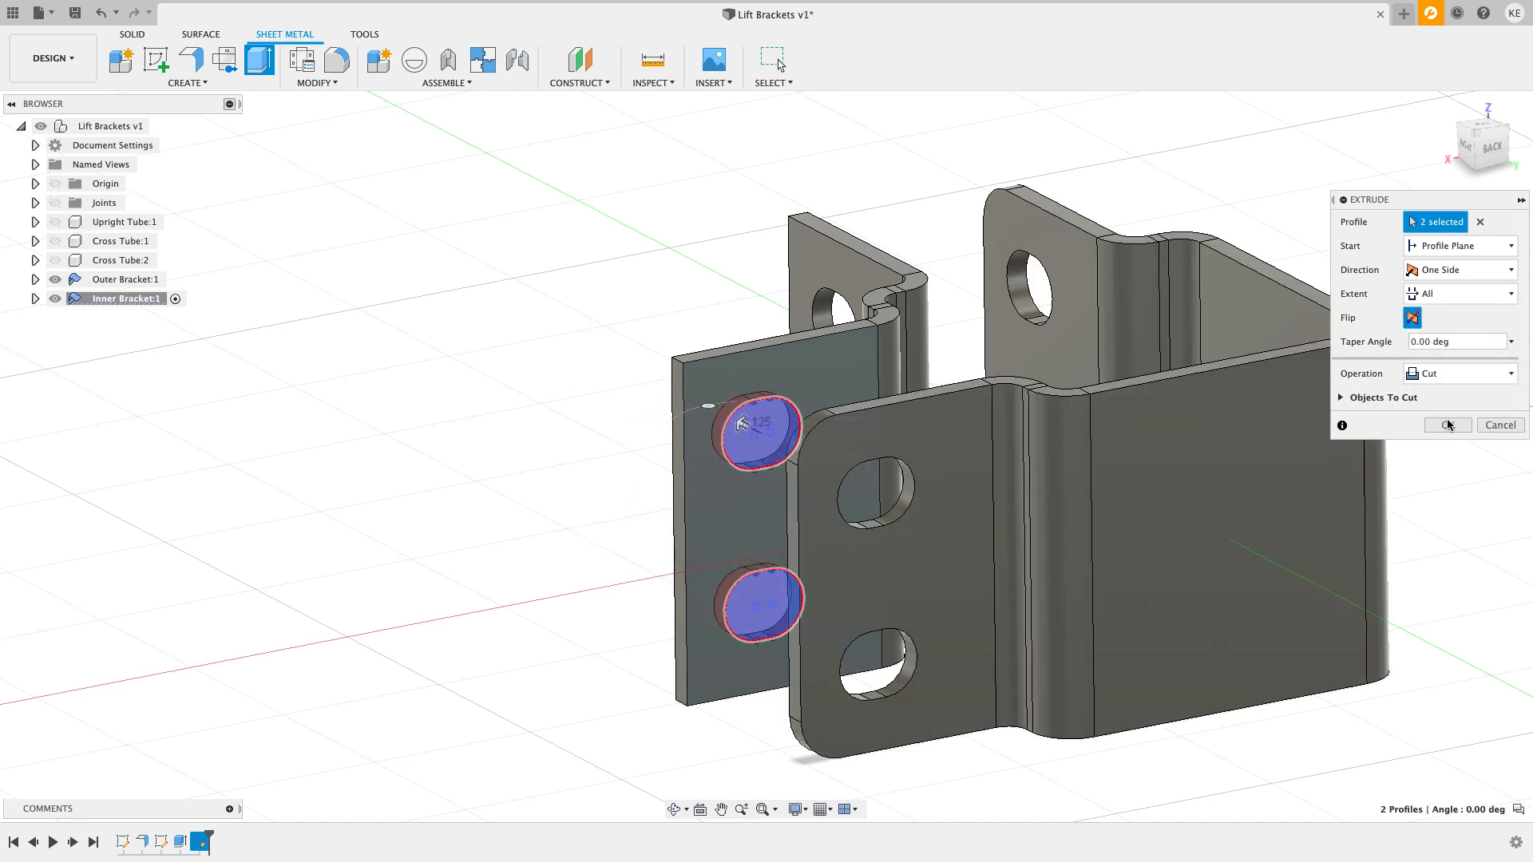
left_click(1445, 425)
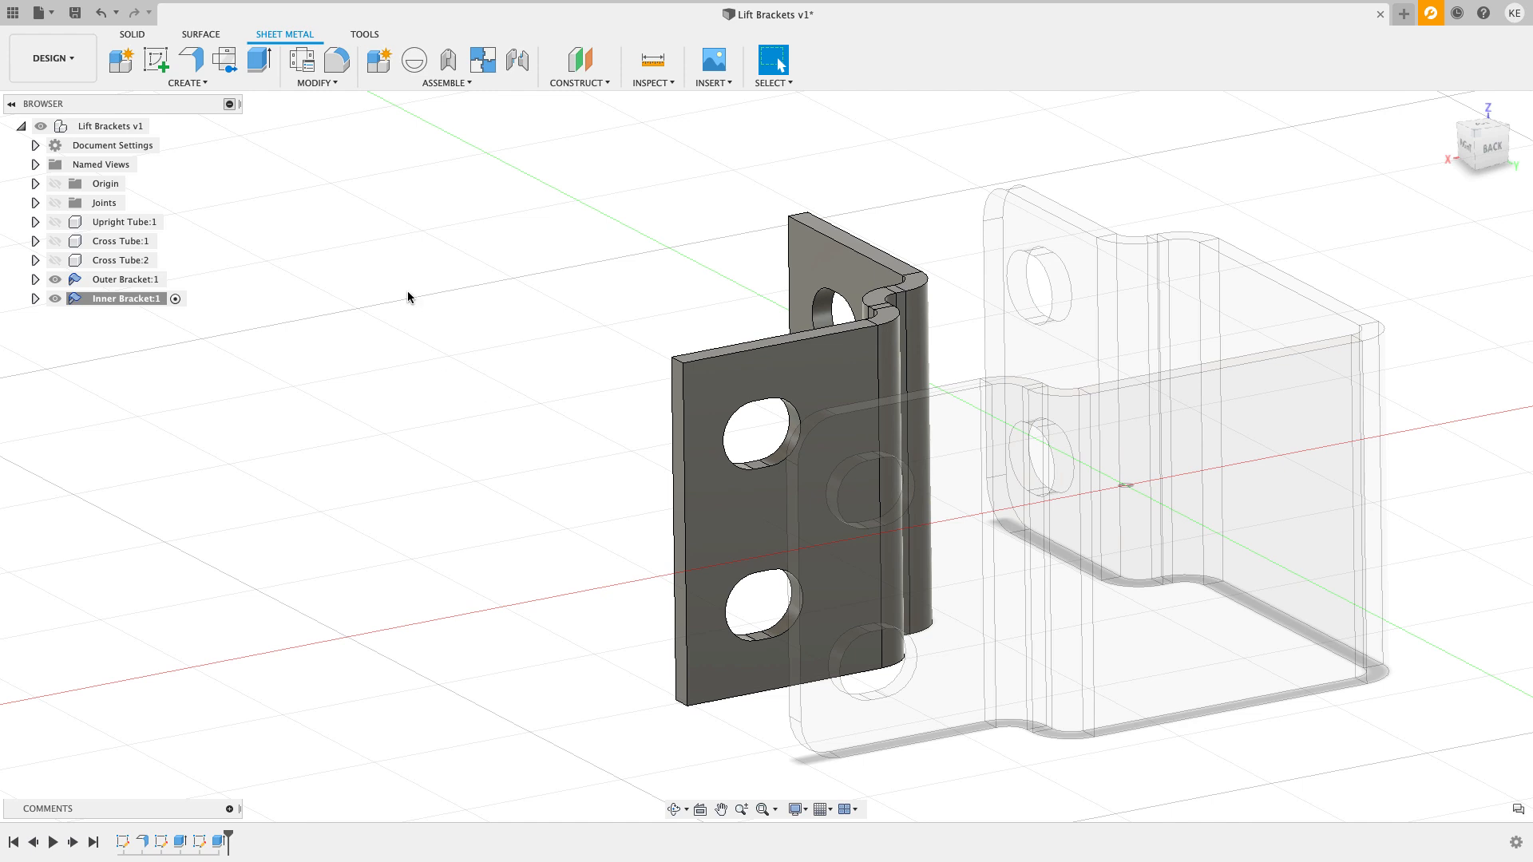
Step: Fillet the four outer corner edges of the inner bracket's two flanges with a 0.25 in radius
left_click(335, 55)
scroll(633, 335, "up", 3)
left_click(709, 388)
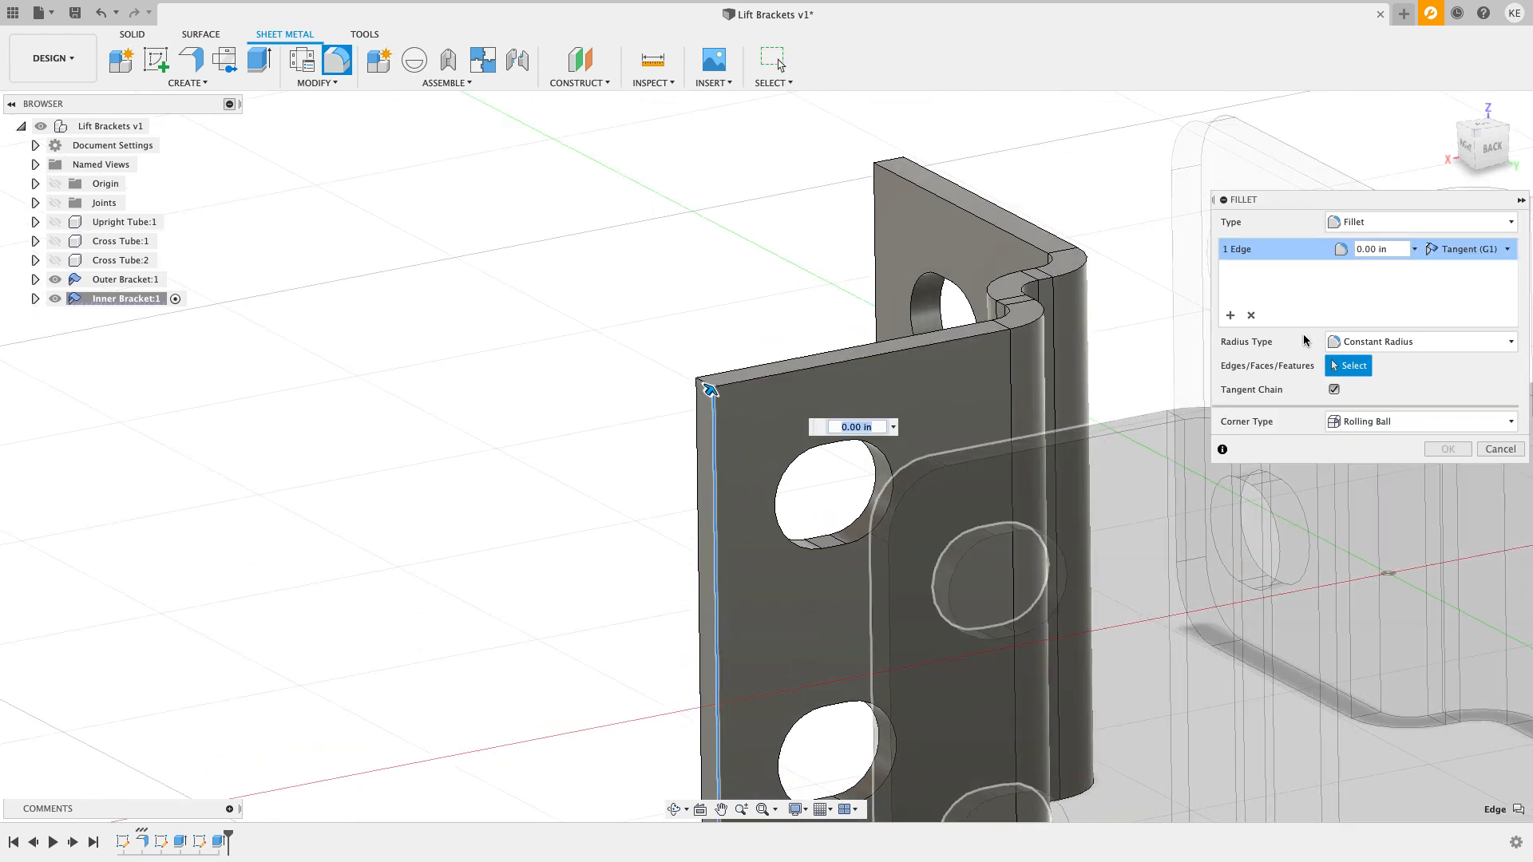
left_click(1251, 316)
scroll(652, 441, "up", 3)
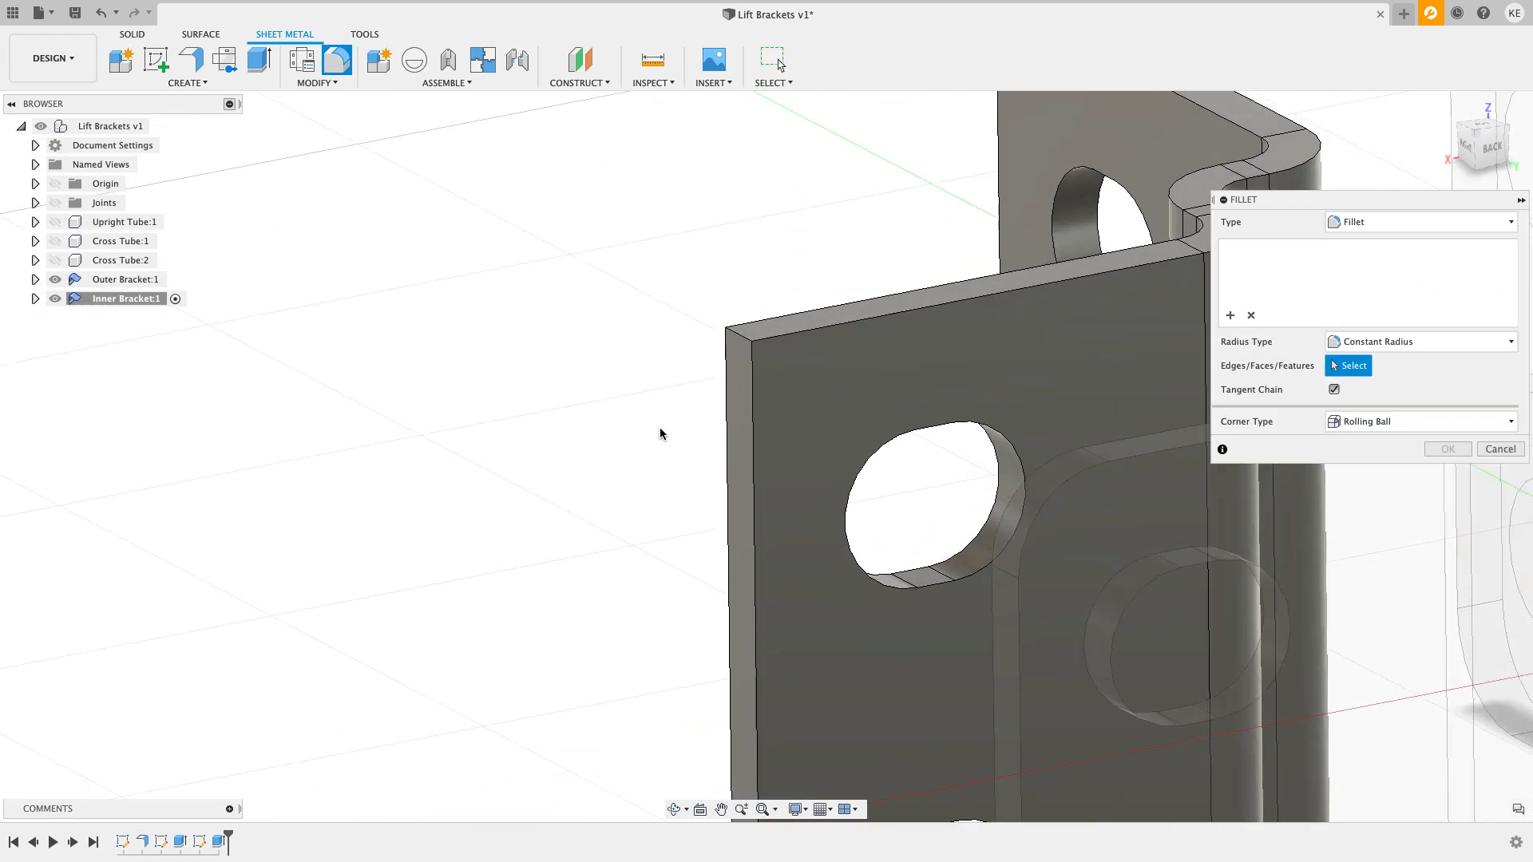
left_click(736, 347)
scroll(623, 527, "down", 4)
scroll(699, 681, "up", 4)
scroll(699, 681, "up", 2)
left_click(711, 677)
scroll(816, 557, "down", 5)
scroll(842, 230, "up", 3)
scroll(865, 99, "up", 1)
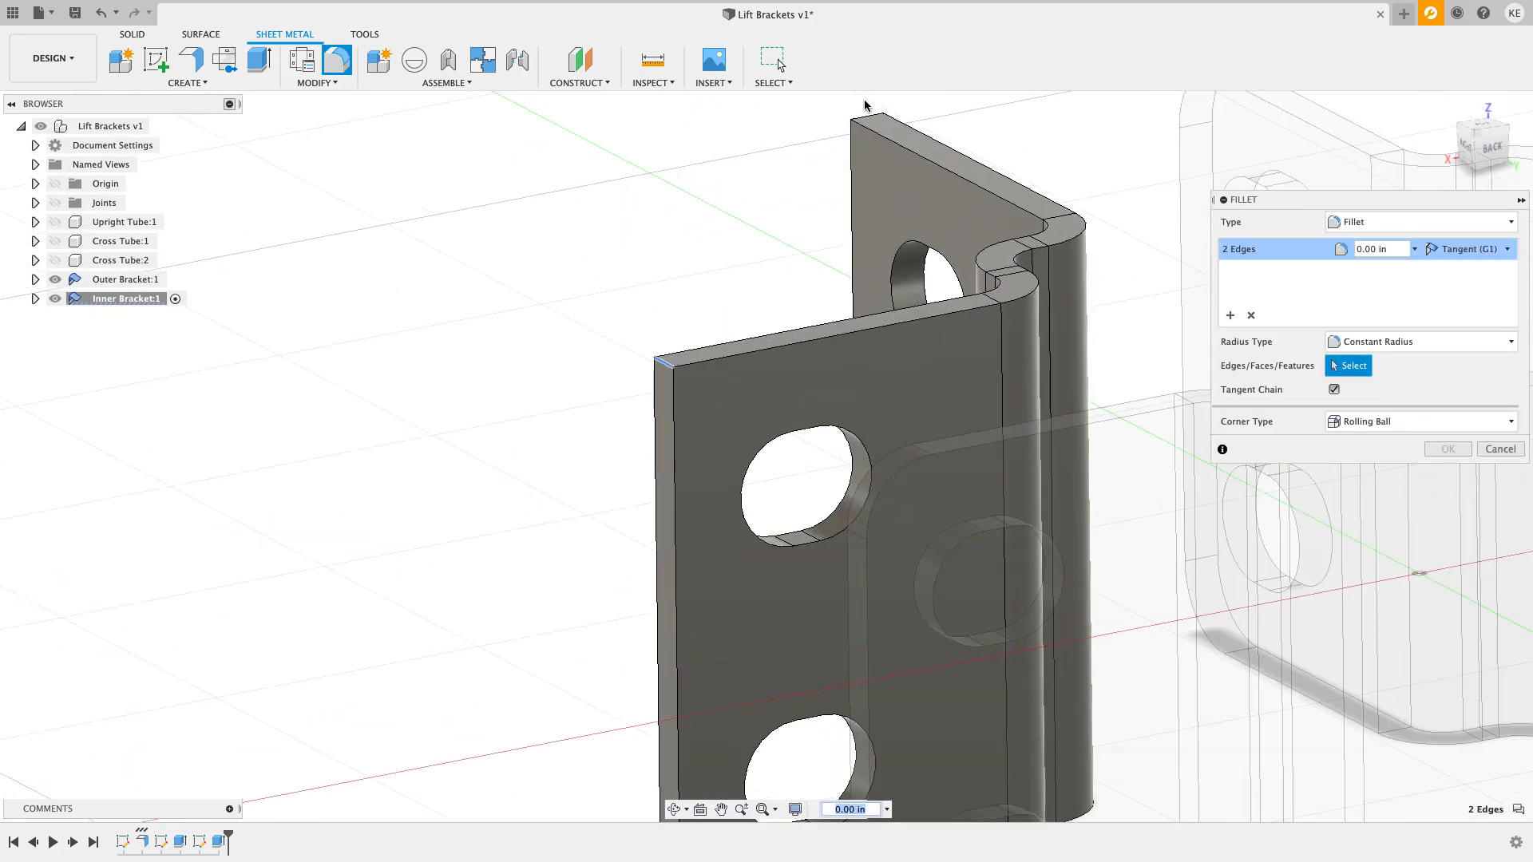
left_click(868, 116)
scroll(711, 229, "down", 3)
middle_click_drag(705, 239, 855, 229, "shift")
scroll(797, 705, "up", 2)
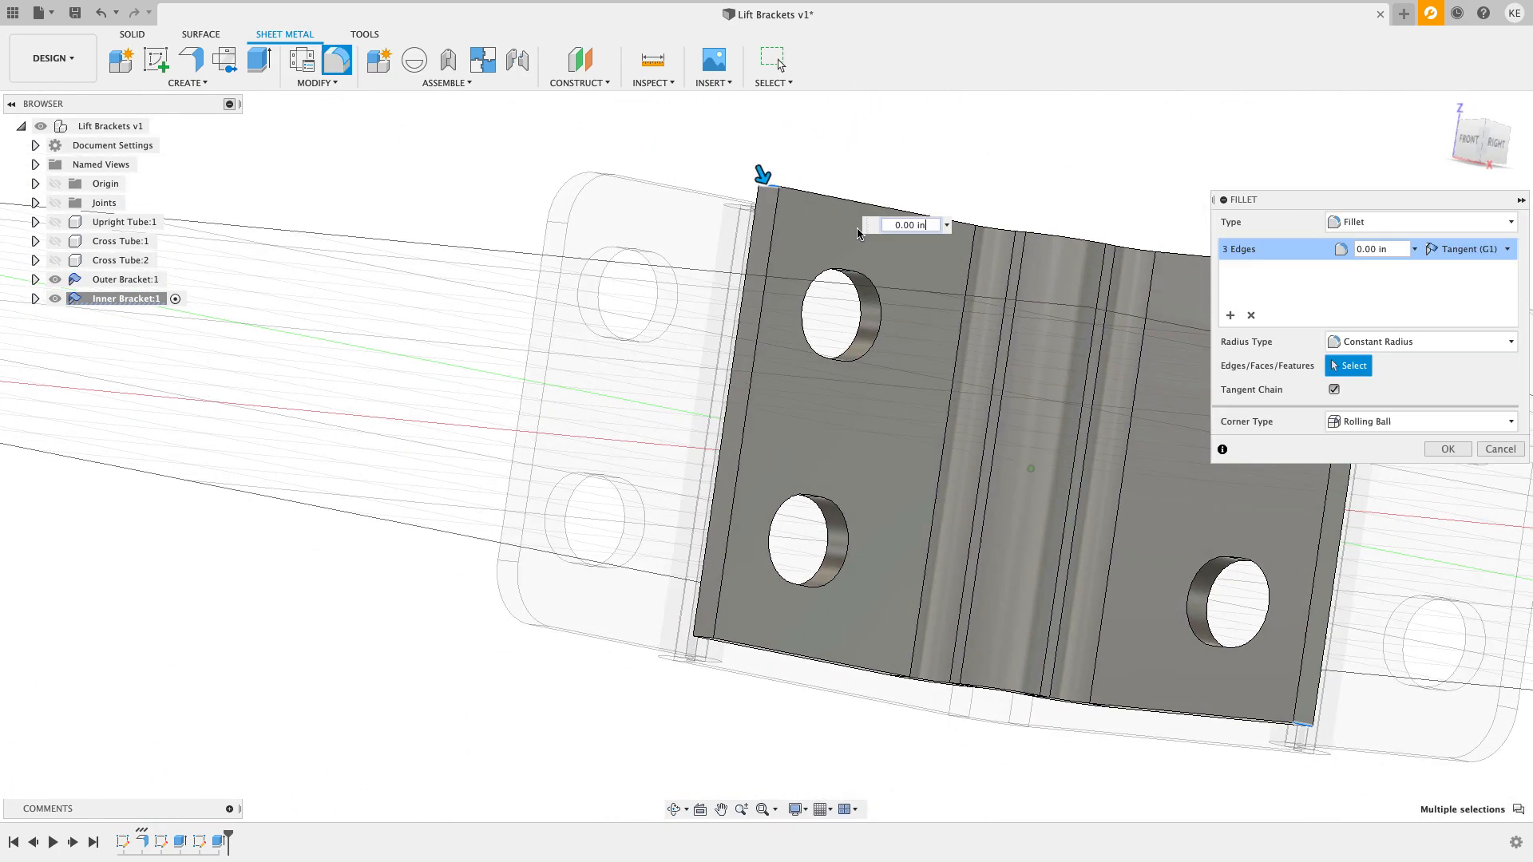
scroll(650, 610, "up", 2)
left_click(630, 605)
scroll(630, 605, "down", 2)
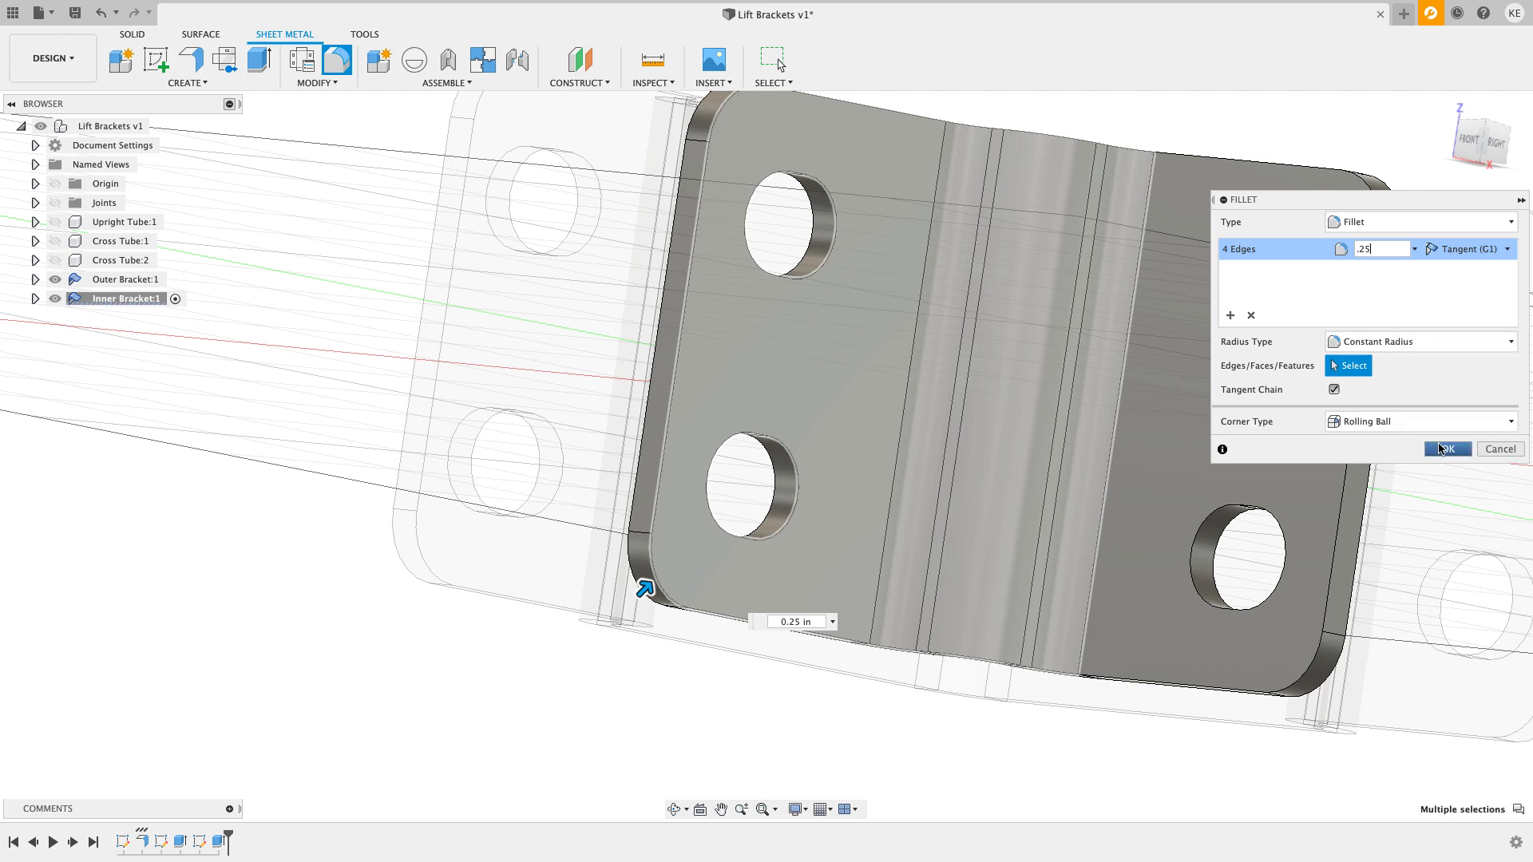
left_click(1443, 447)
scroll(786, 297, "down", 4)
Step: Return to the home view and show the upright tube and both cross tubes again
left_click(1443, 104)
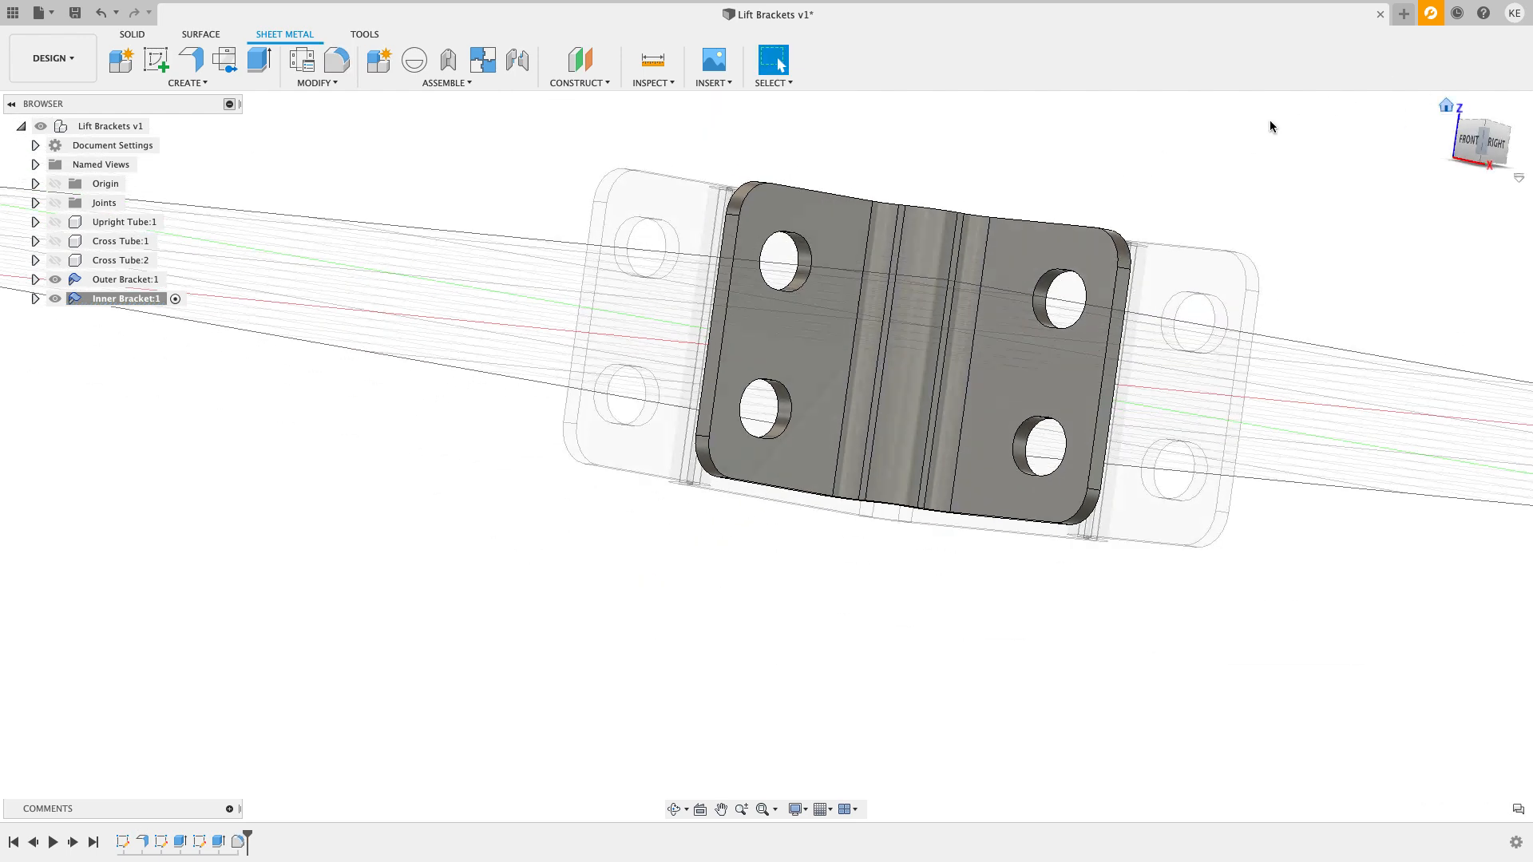
left_click(55, 260)
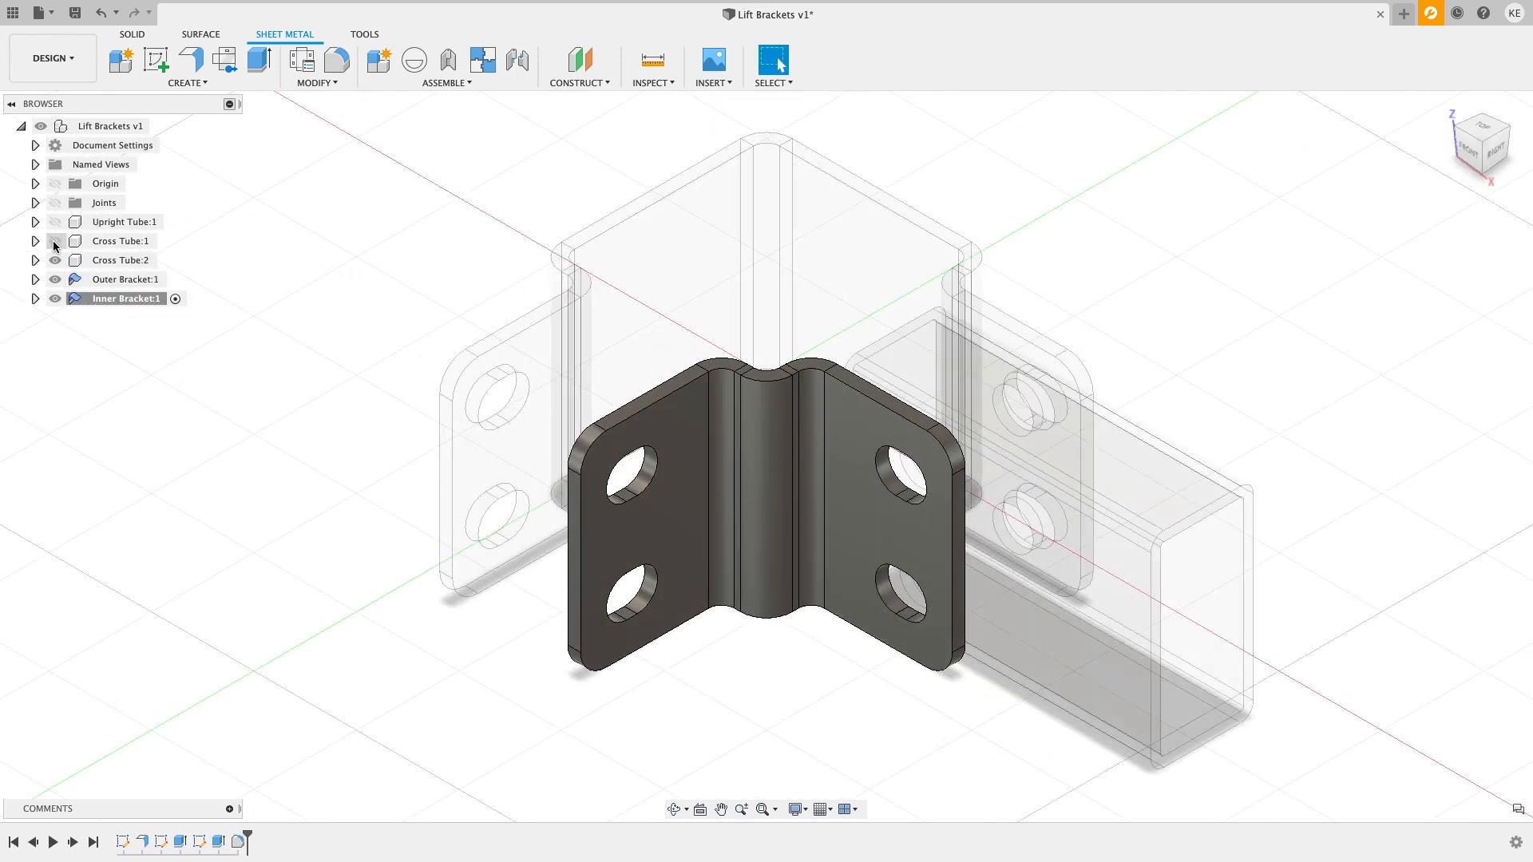
left_click(55, 241)
left_click(55, 221)
scroll(371, 267, "down", 2)
scroll(371, 266, "down", 3)
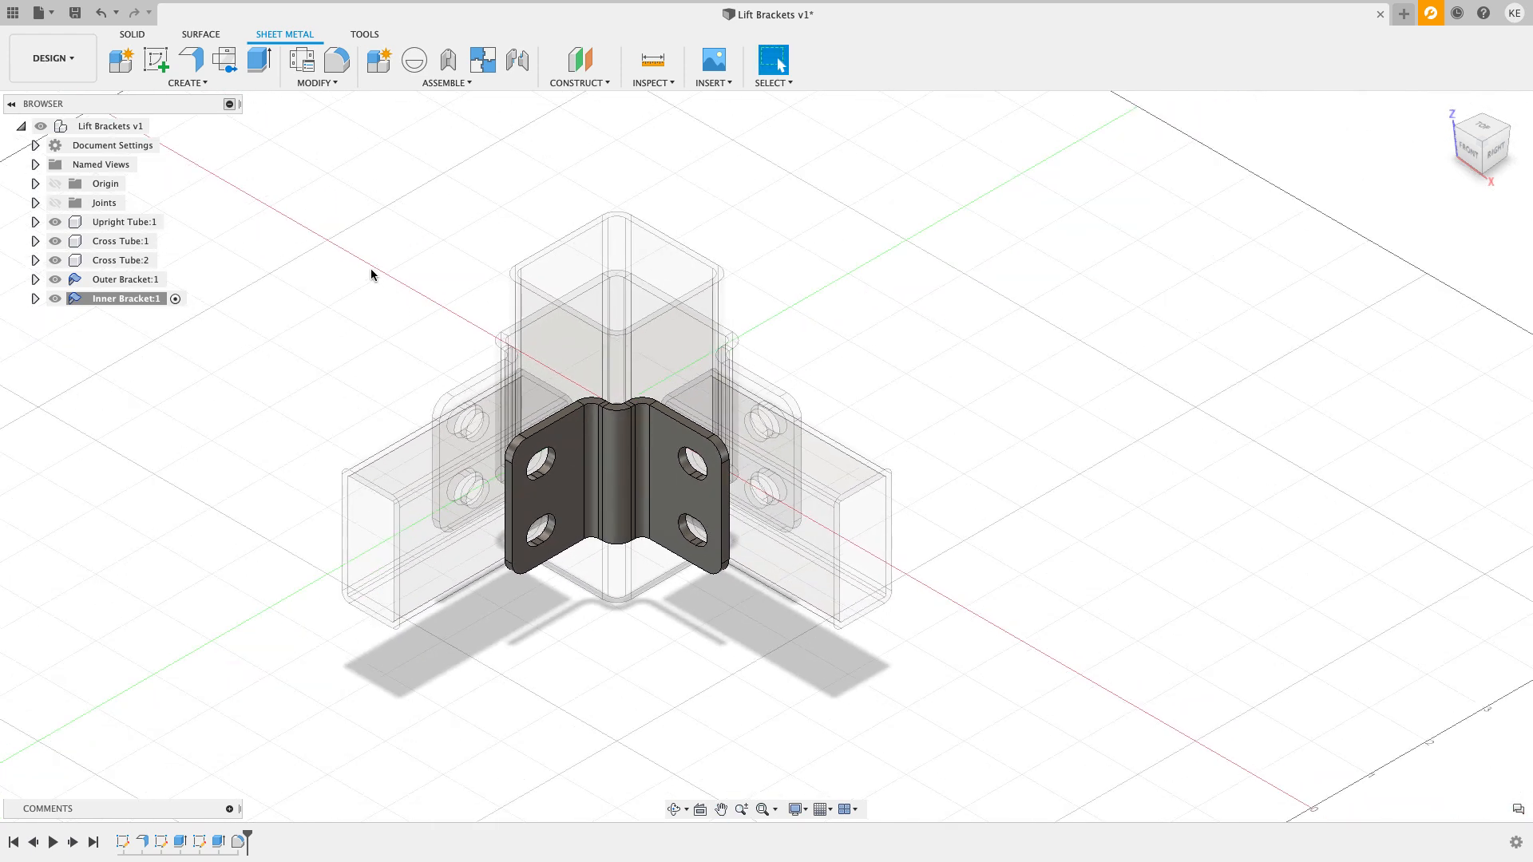
Step: Test whether the inner bracket moves freely by pulling it away from the tubes, and revert its position
left_click_drag(609, 438, 648, 499)
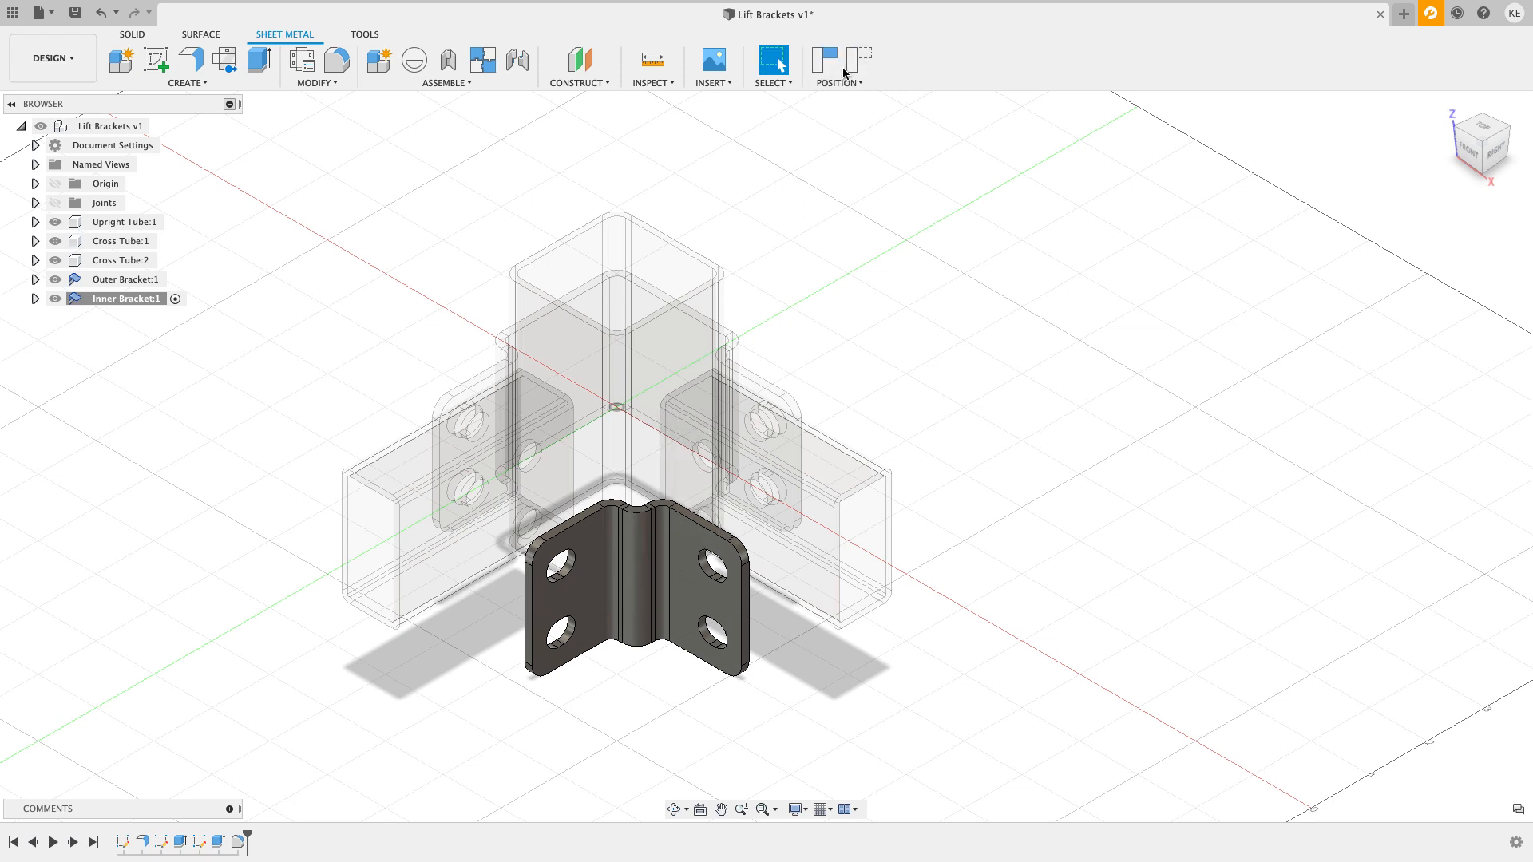
left_click(859, 61)
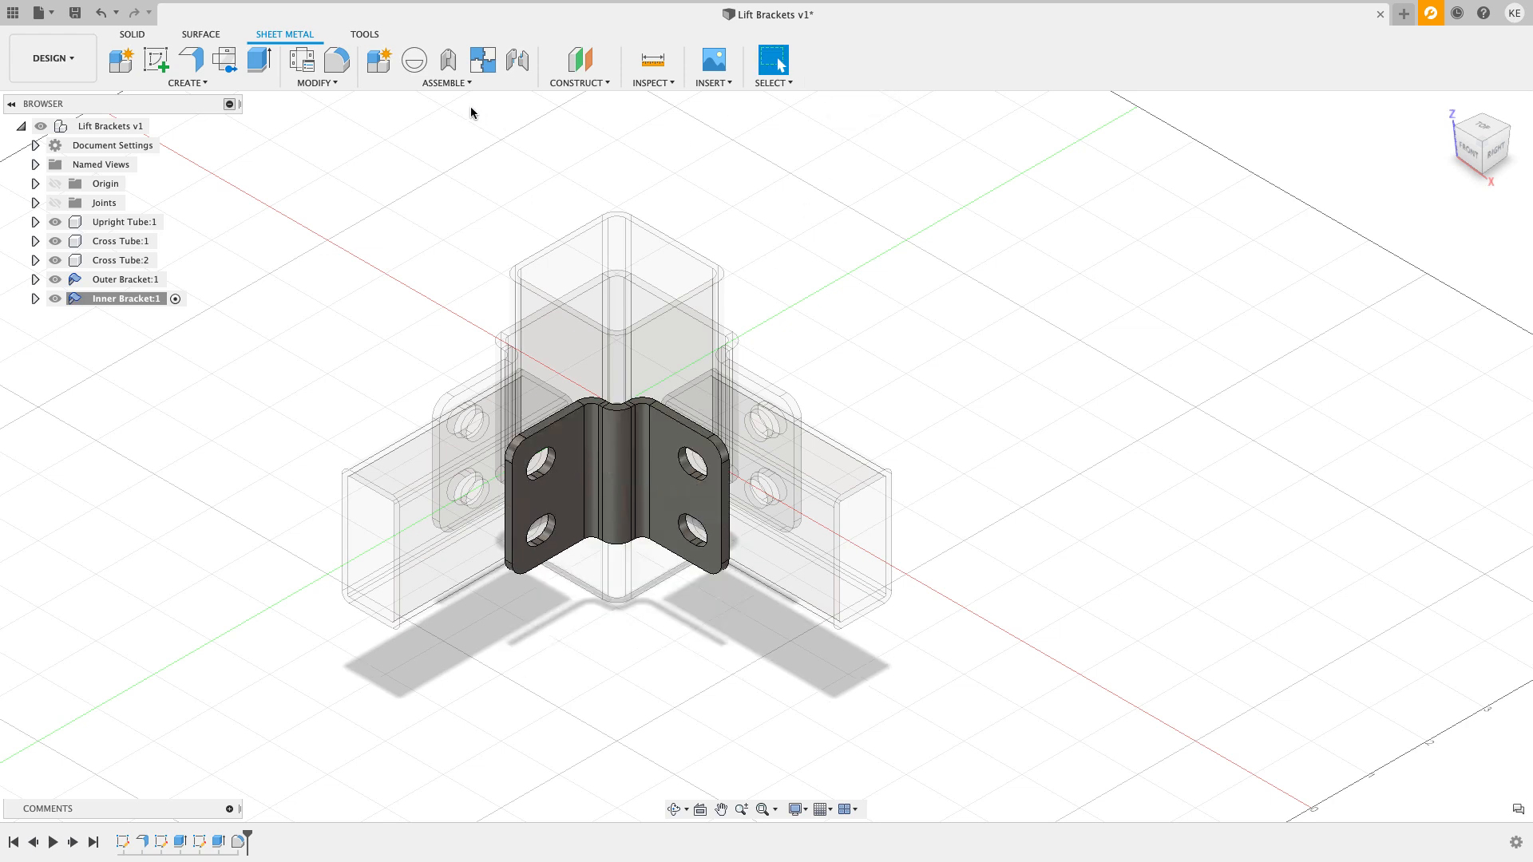
Step: Join the inner bracket to the upright tube with a rigid as-built joint and activate the top-level Lift Brackets assembly
left_click(447, 60)
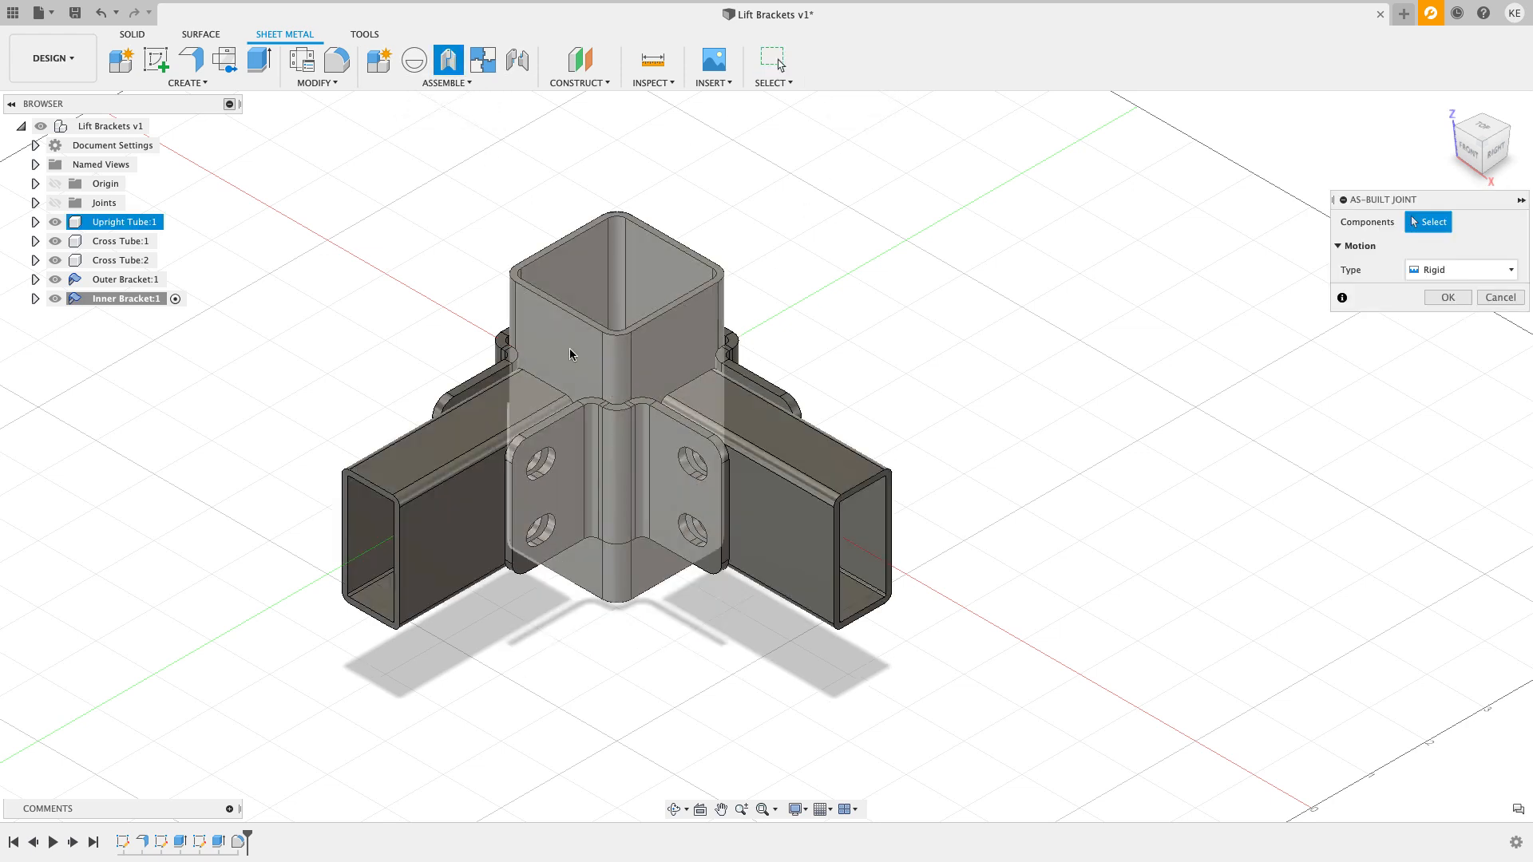
left_click(609, 445)
left_click(612, 377)
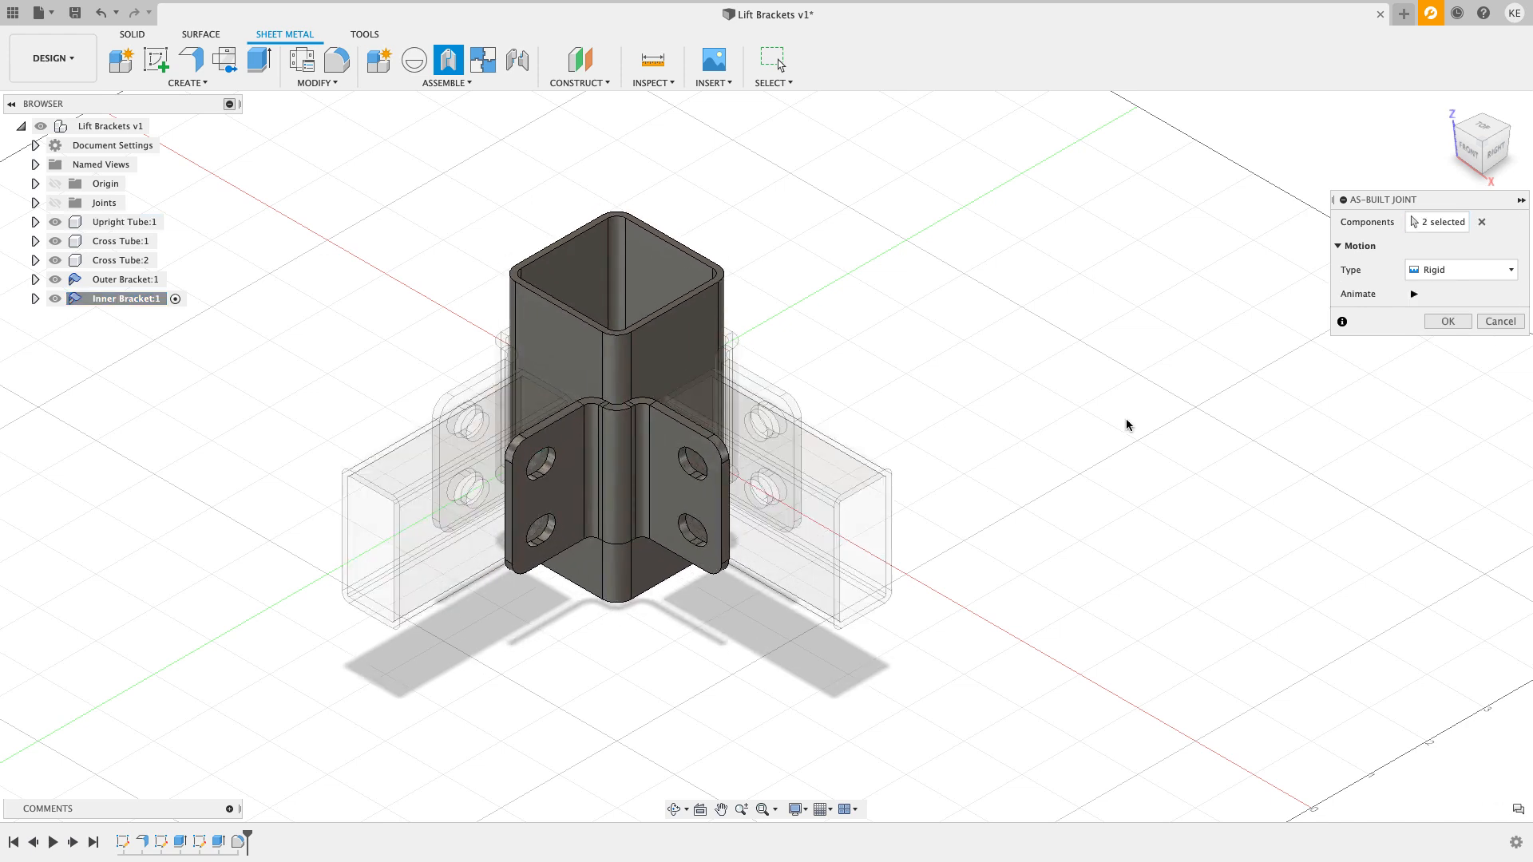
left_click(1446, 321)
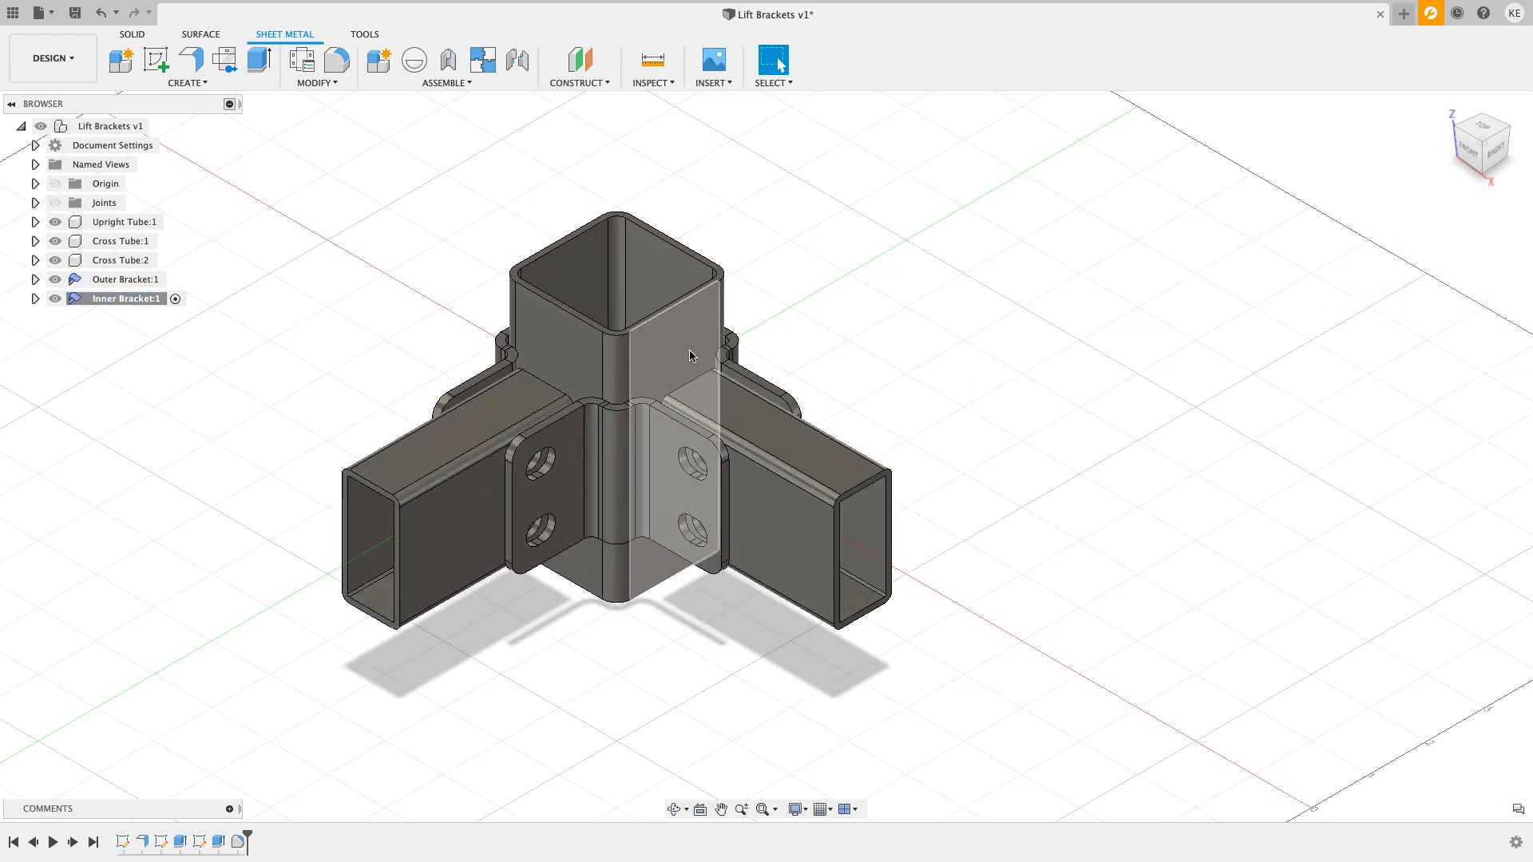
left_click(163, 126)
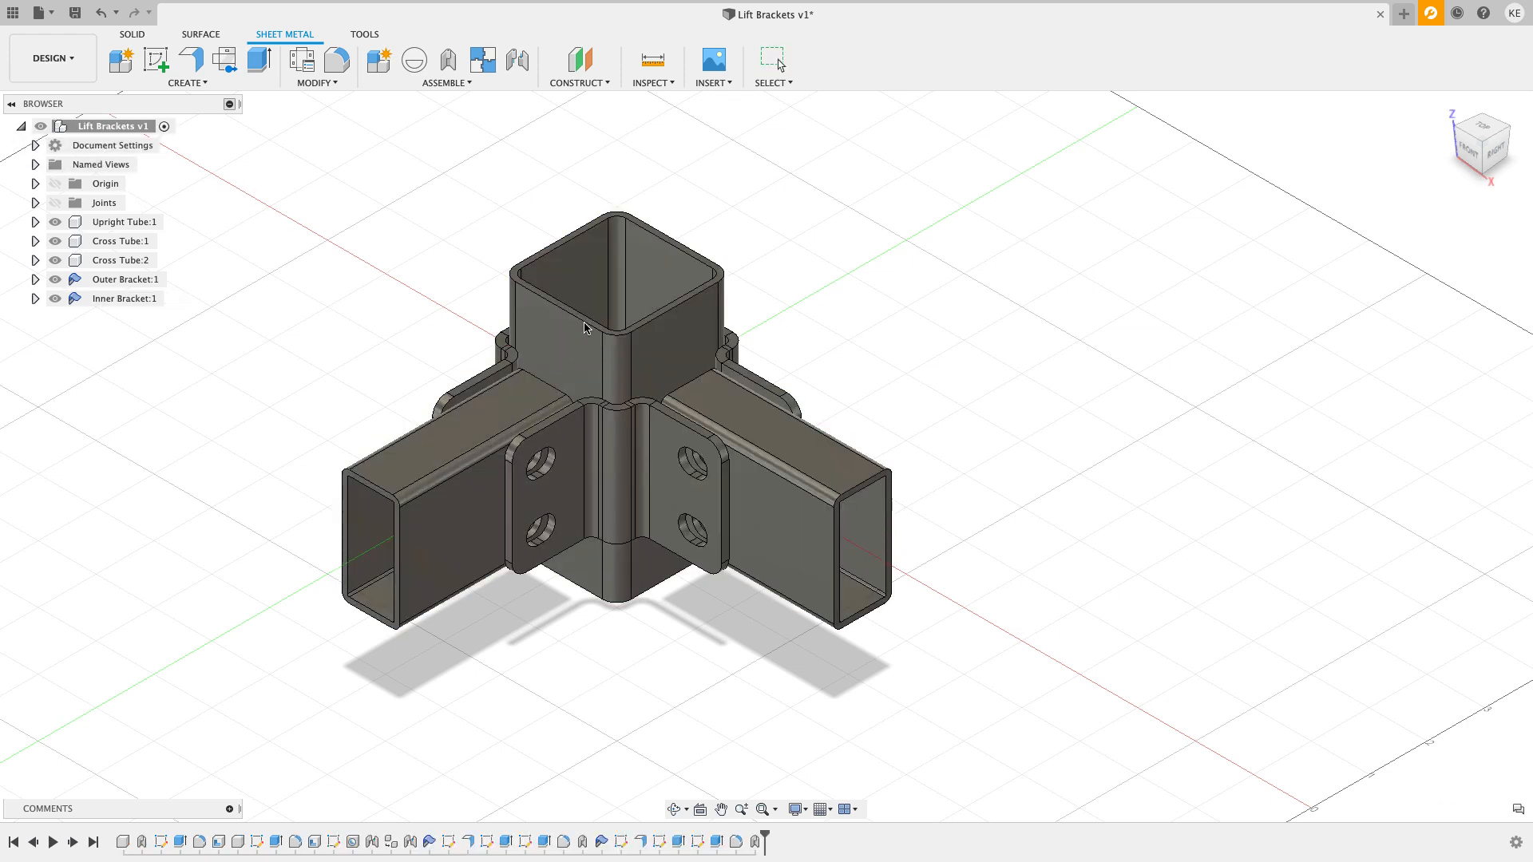
Step: Examine how both brackets fit around the upright and cross tubes from above and at an angle
left_click(807, 453)
middle_click_drag(808, 454, 629, 585, "shift")
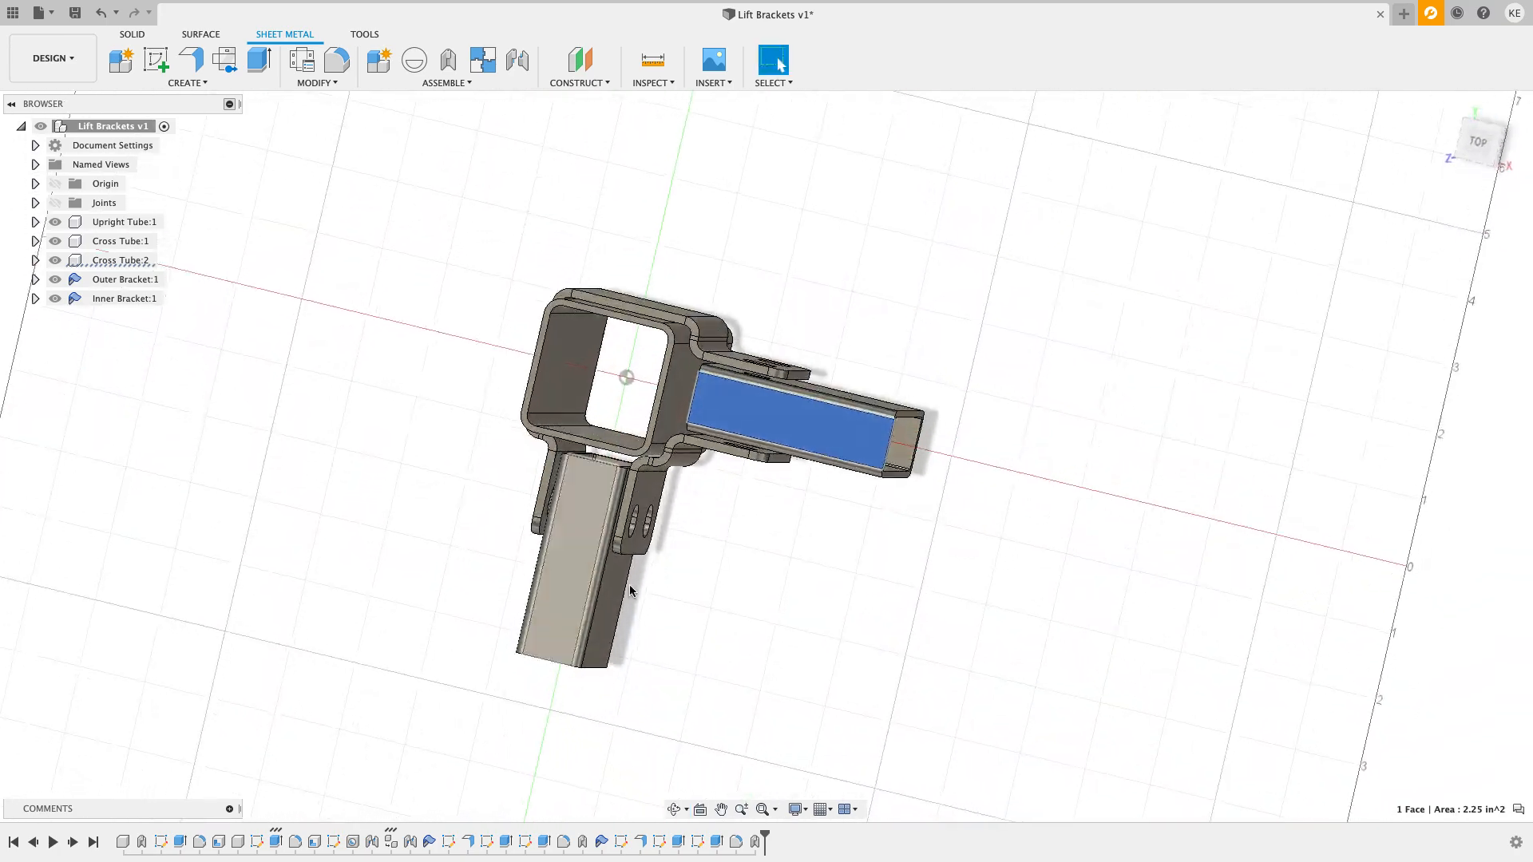
left_click(1478, 150)
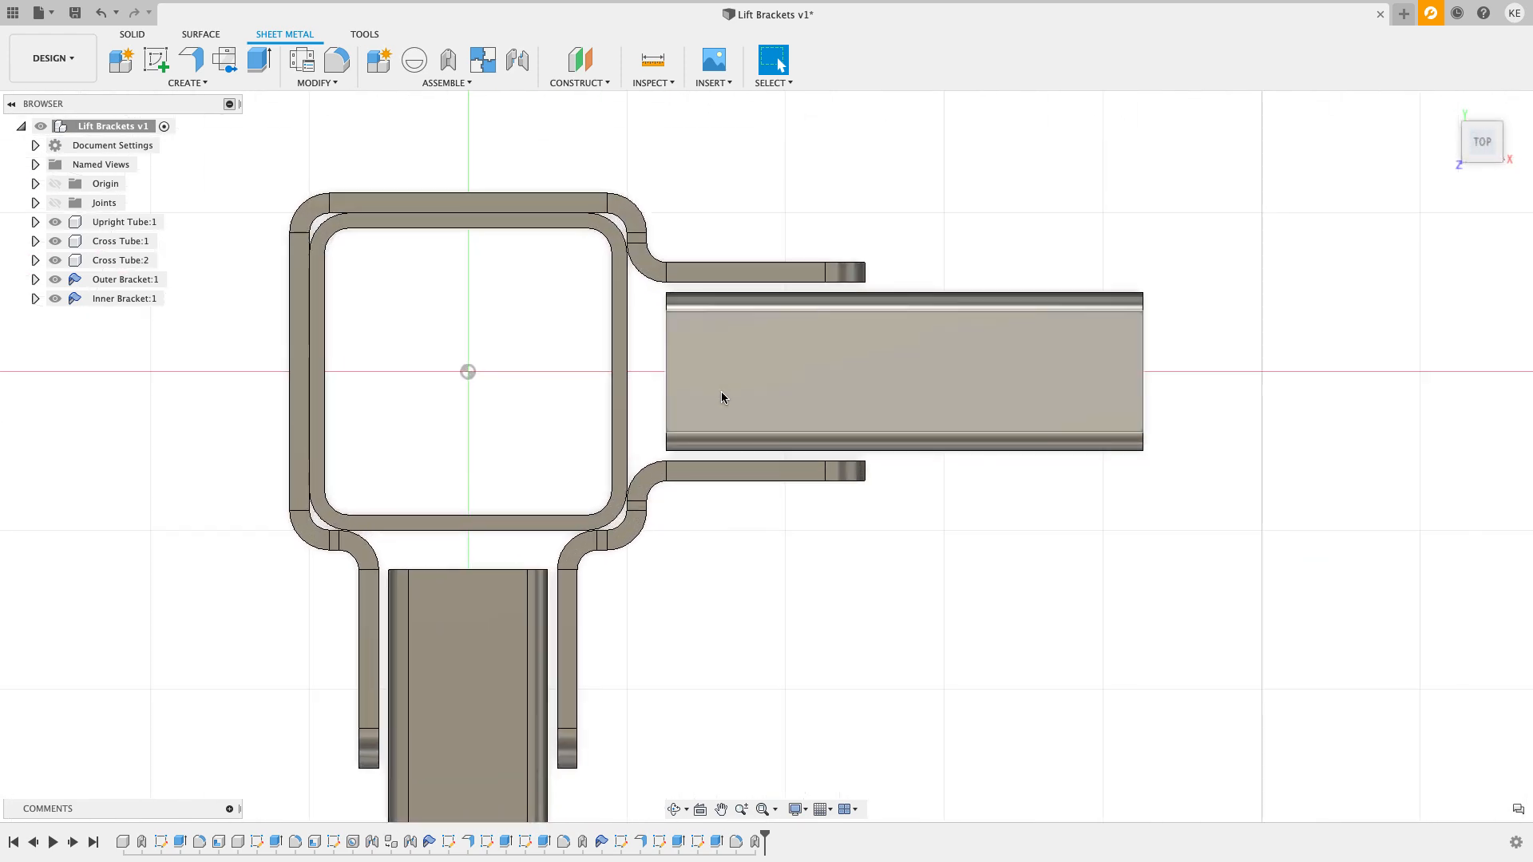
scroll(706, 395, "down", 2)
middle_click_drag(571, 152, 734, 311, "shift")
left_click(1481, 141)
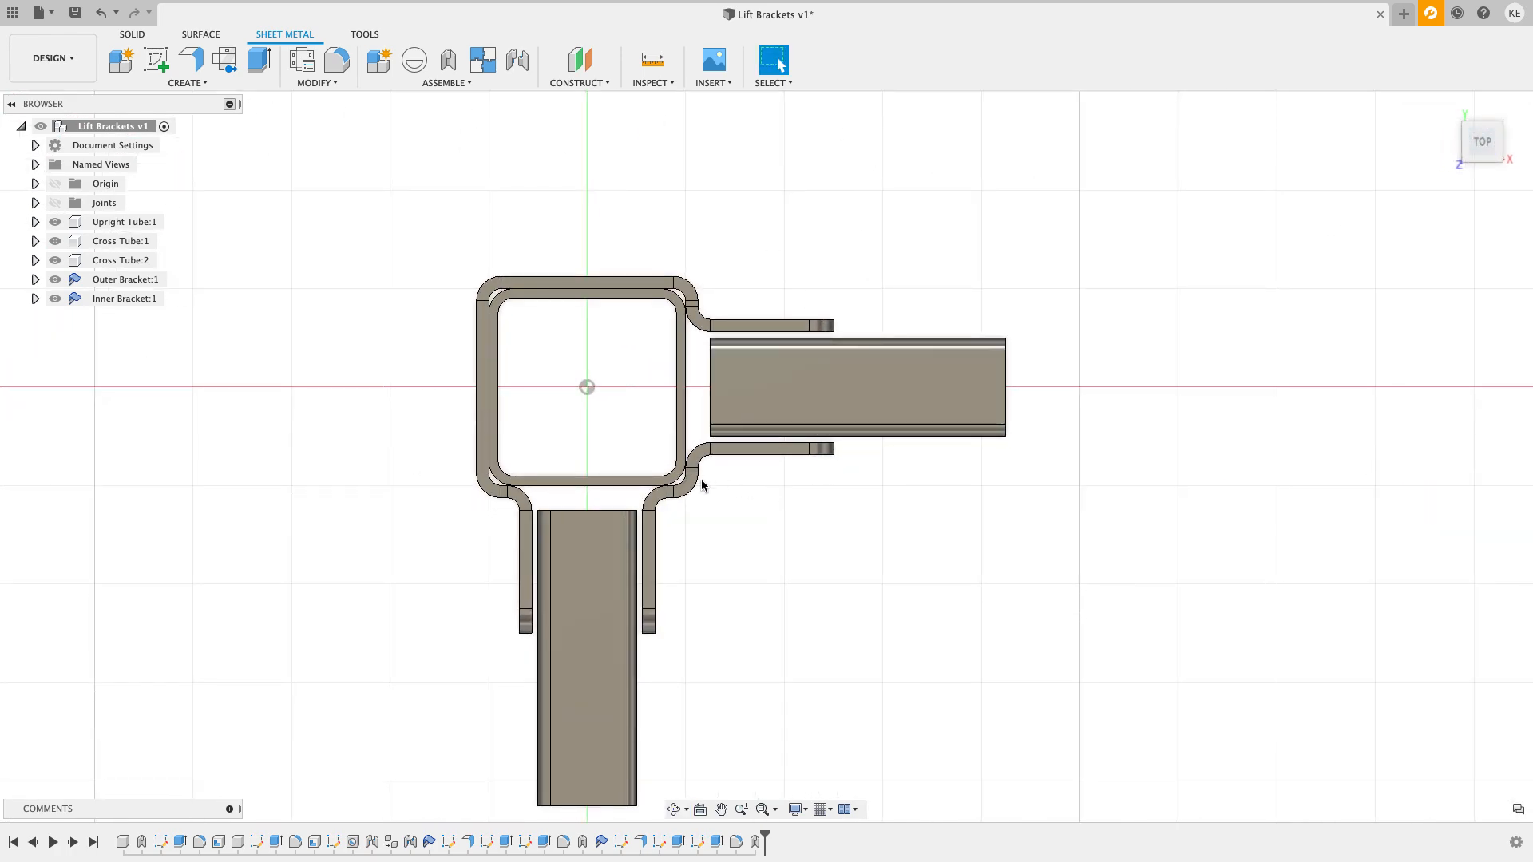
middle_click_drag(704, 491, 419, 366, "shift")
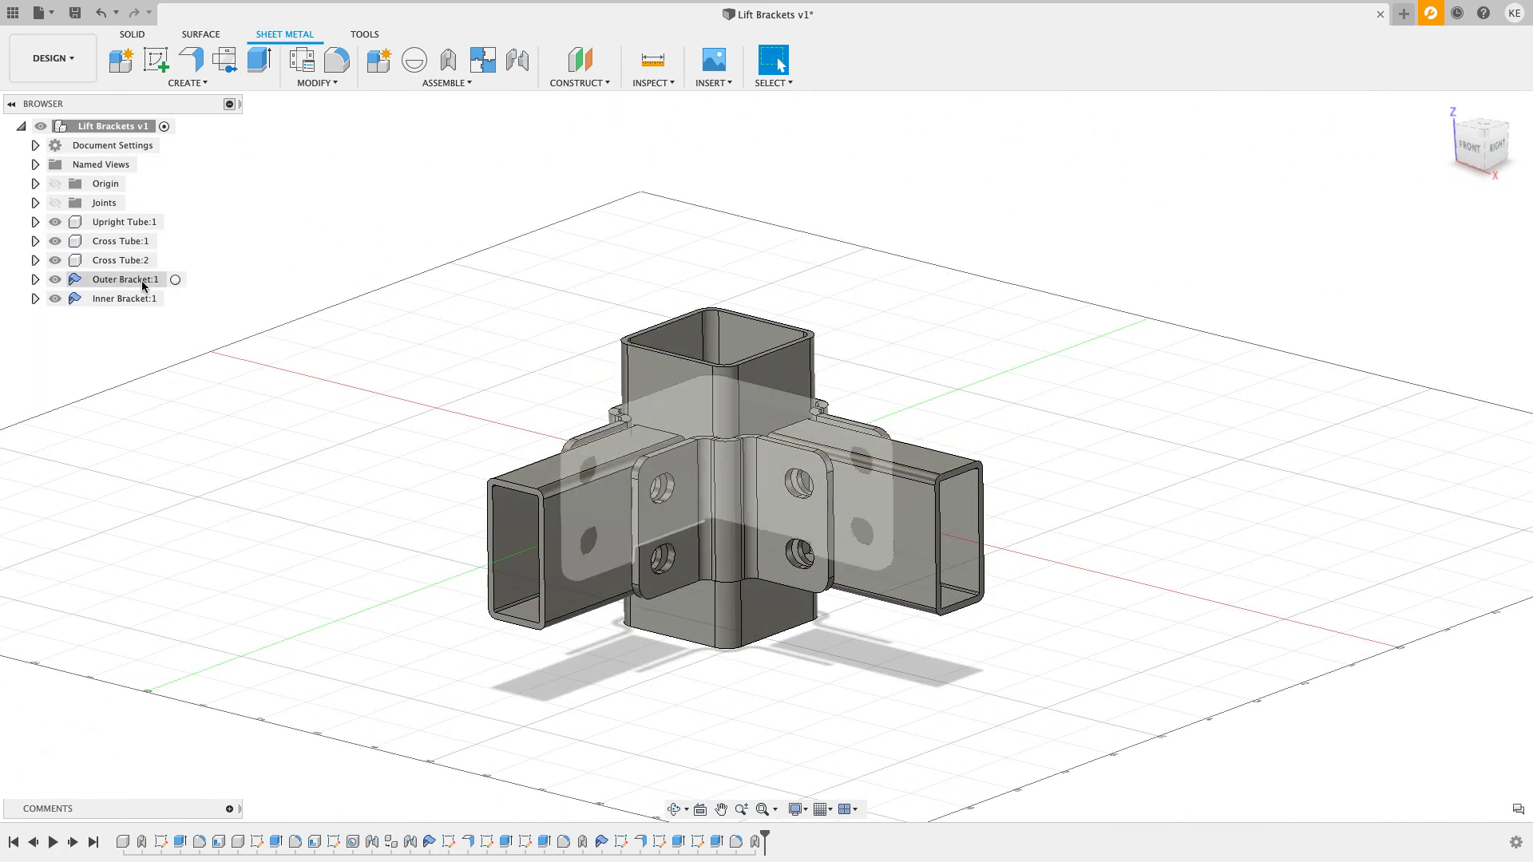
Step: Activate the outer bracket, isolate it and expand its contents to show the sheet metal rule
left_click(177, 279)
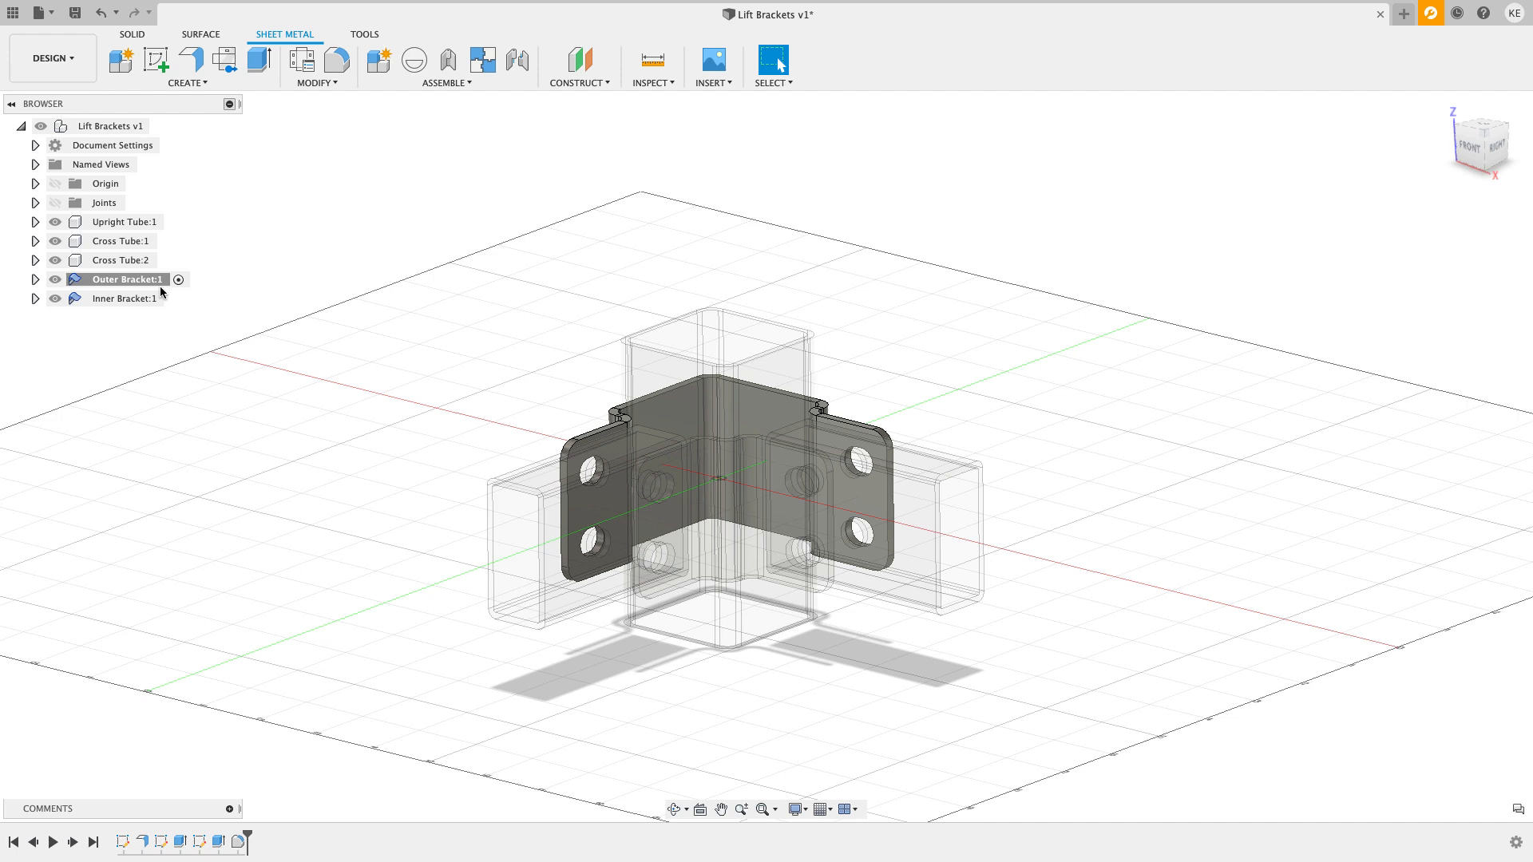
right_click(145, 281)
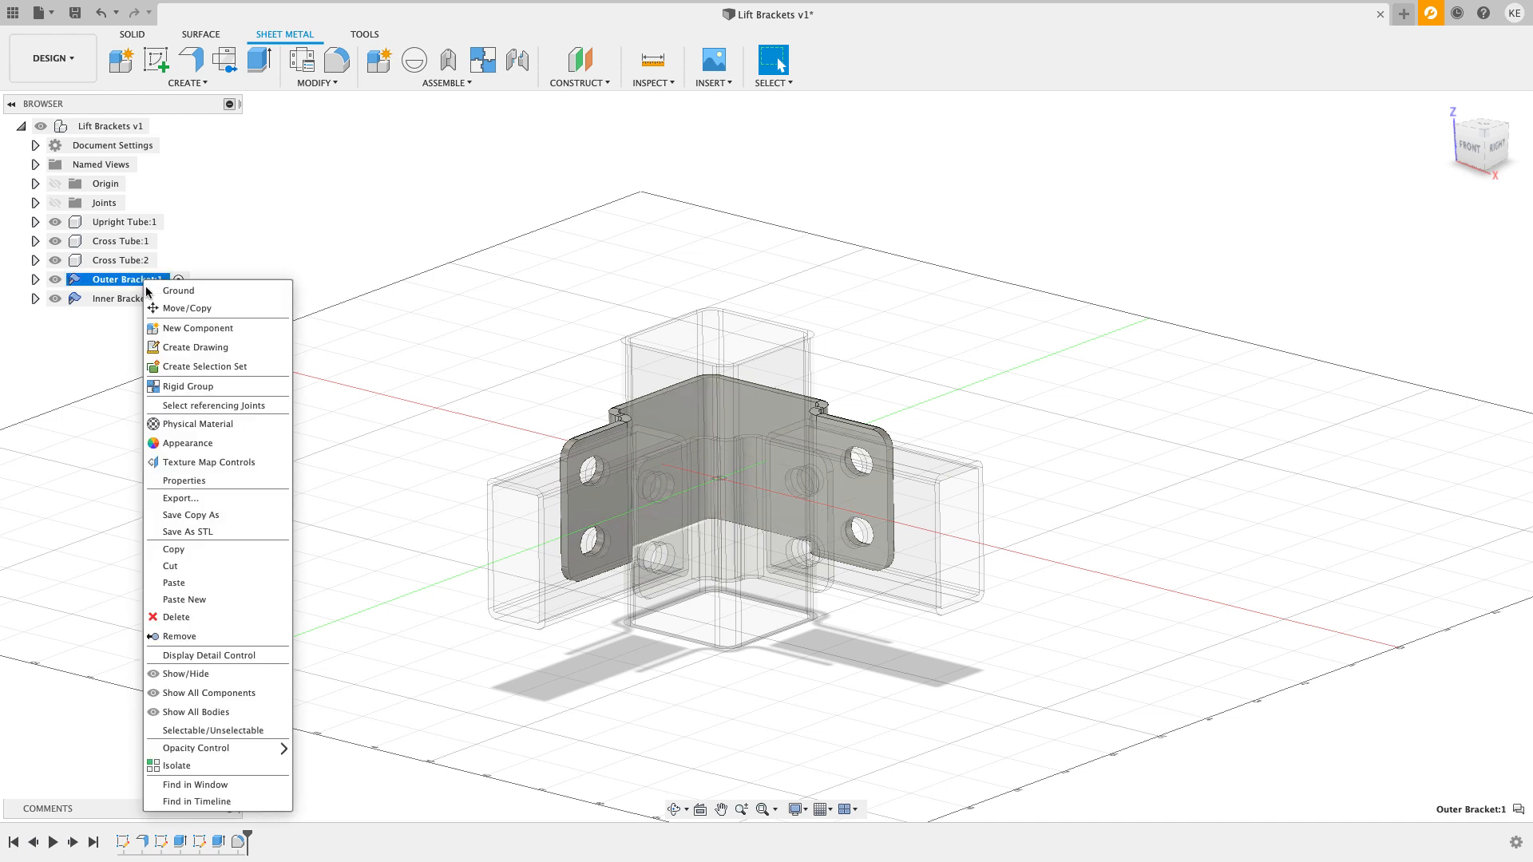
left_click(177, 766)
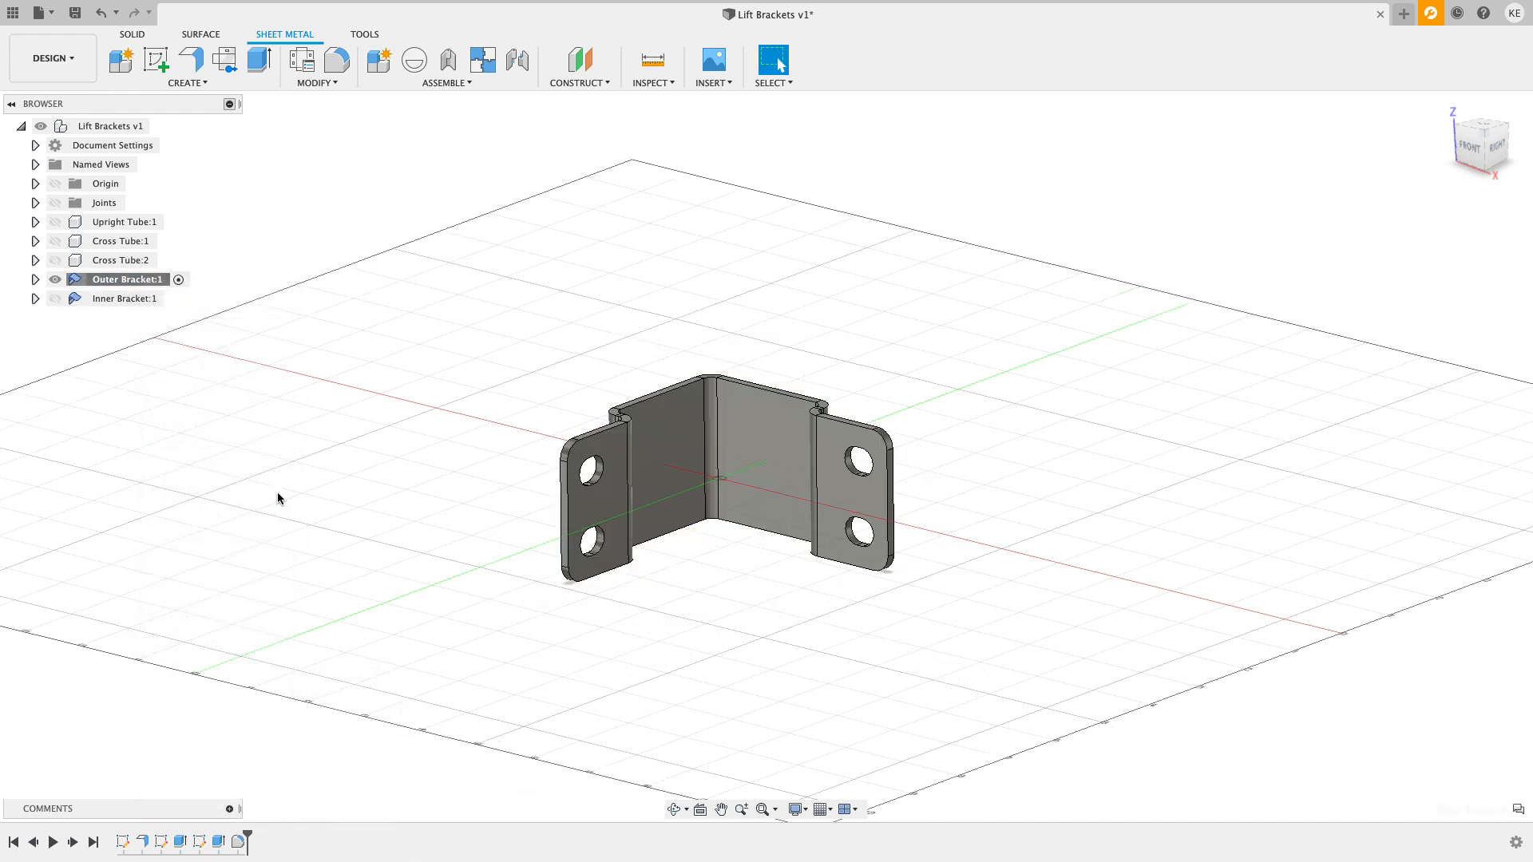
left_click(35, 279)
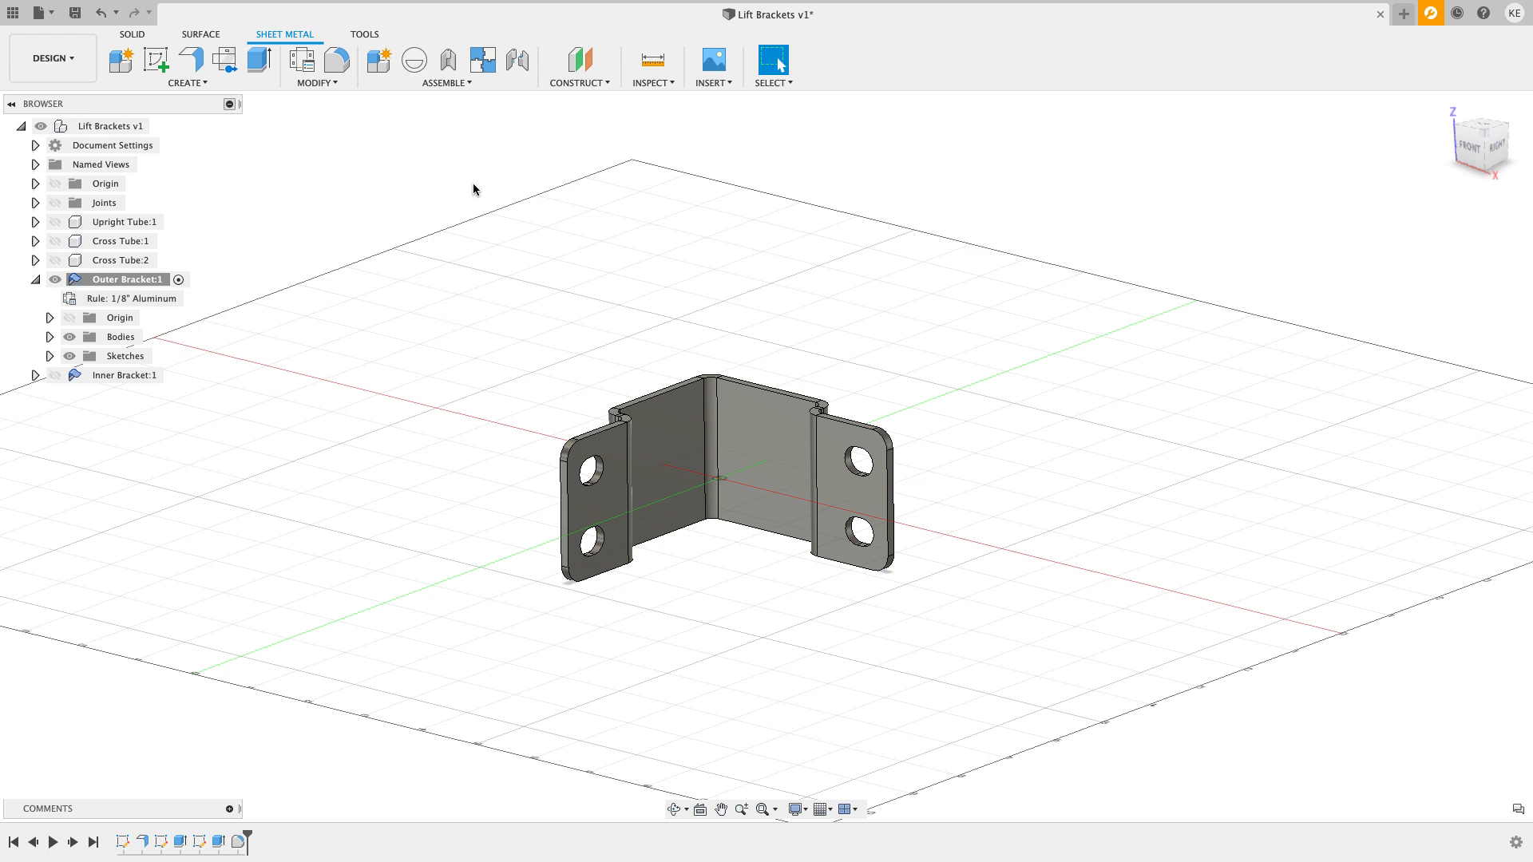
Step: Create the outer bracket's flat pattern with a large inner web face as the stationary face, and return to the folded model
left_click(224, 59)
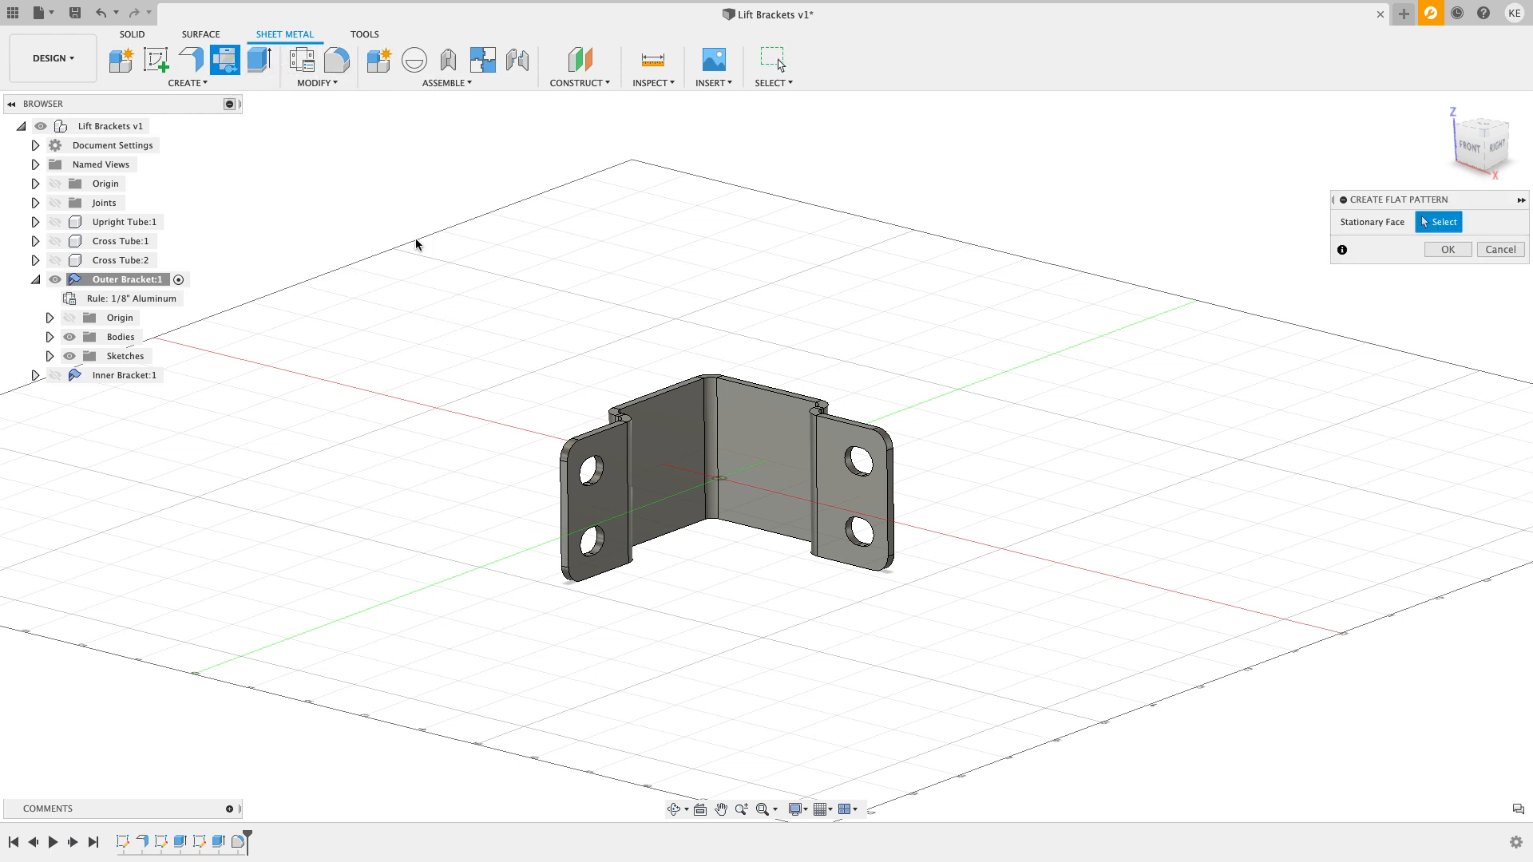
left_click(766, 468)
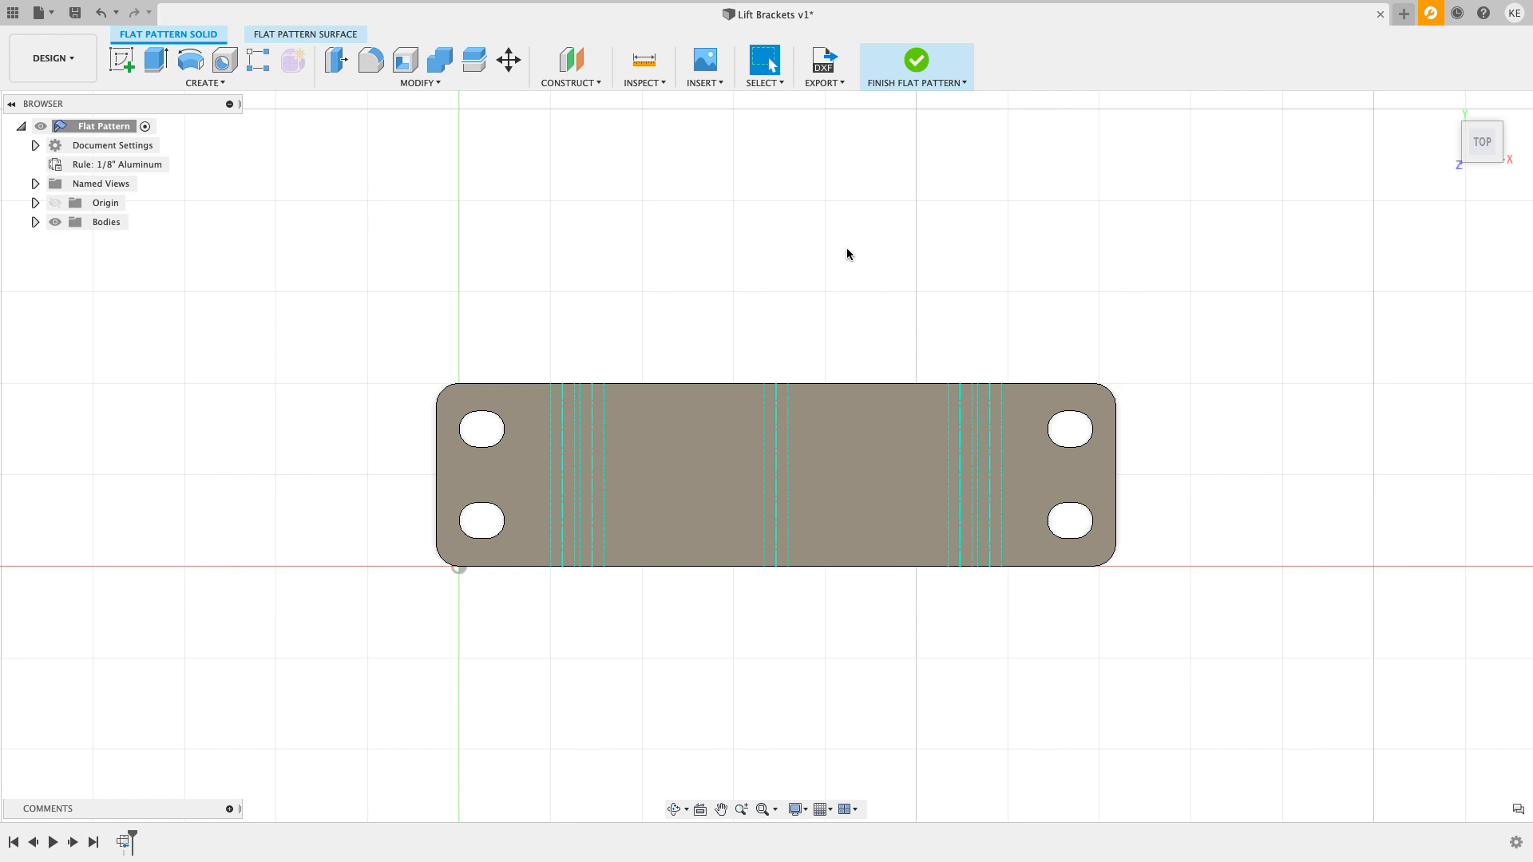
left_click(910, 65)
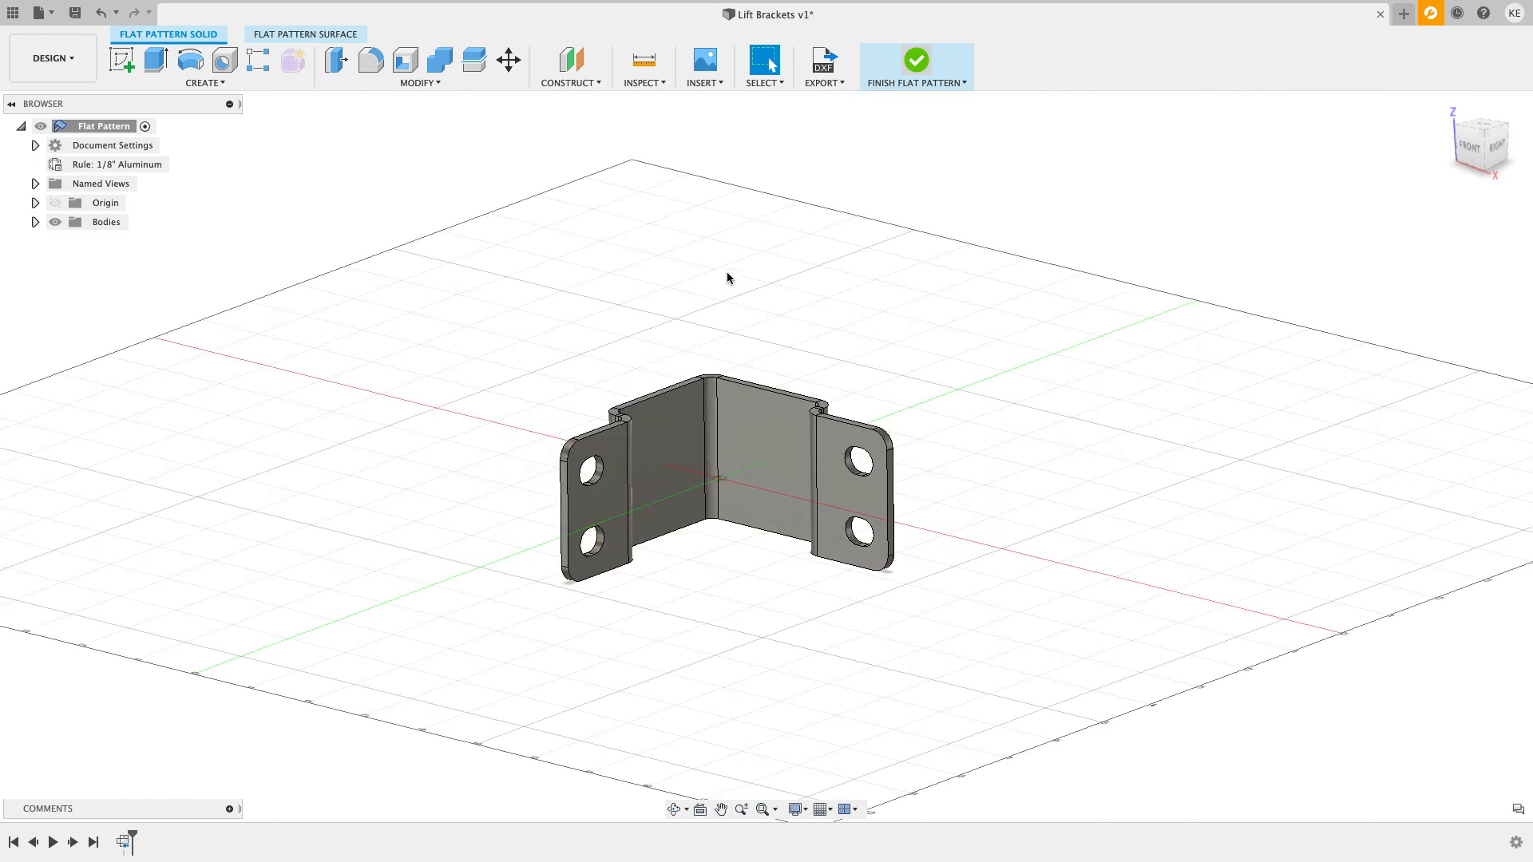
left_click(36, 280)
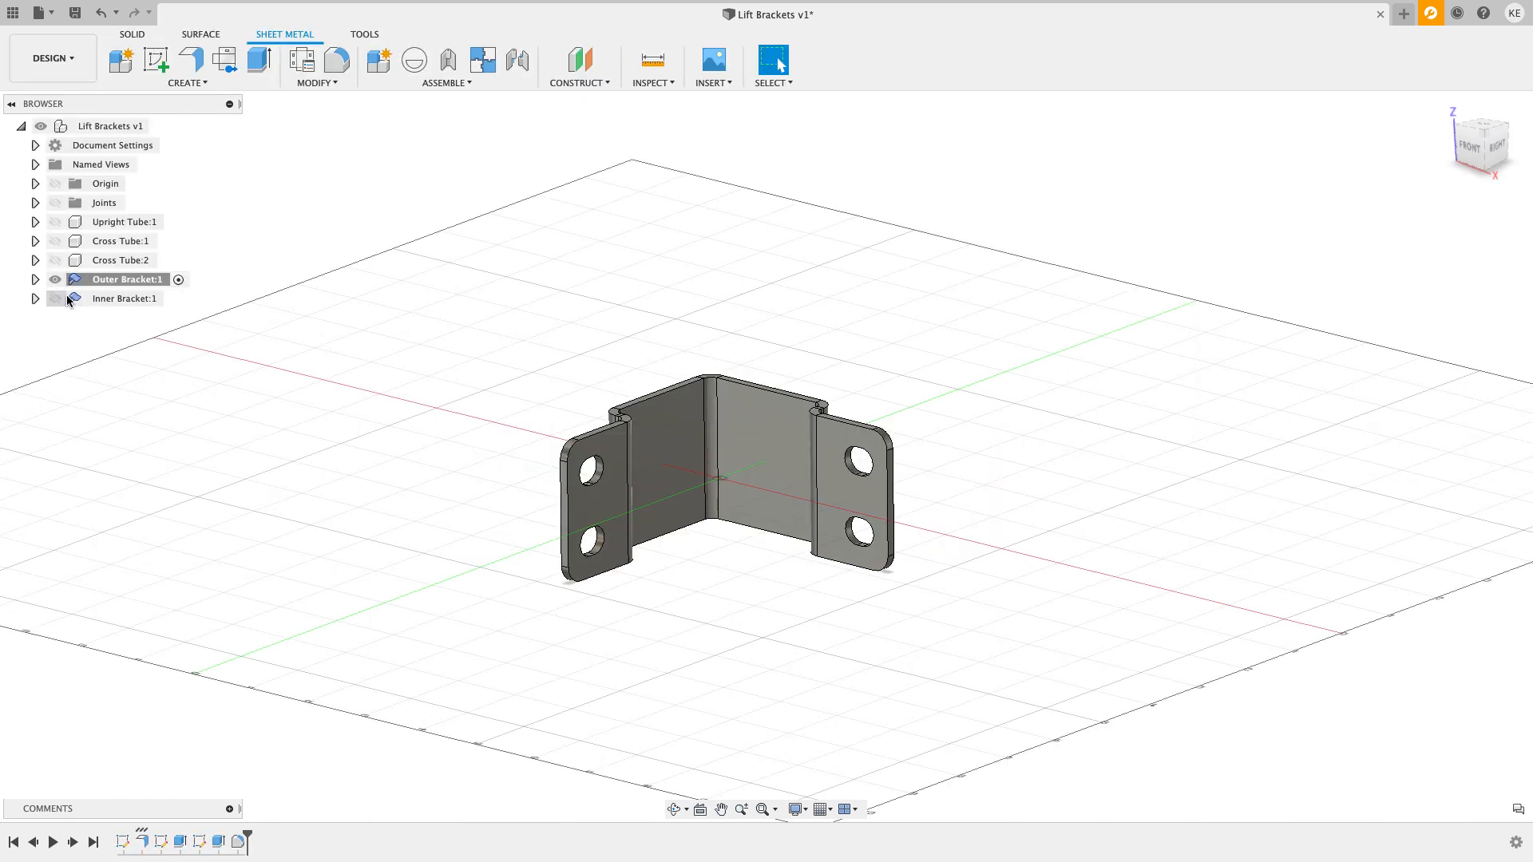
Step: Activate the inner bracket and make it the only visible component, hiding the outer bracket
left_click(176, 298)
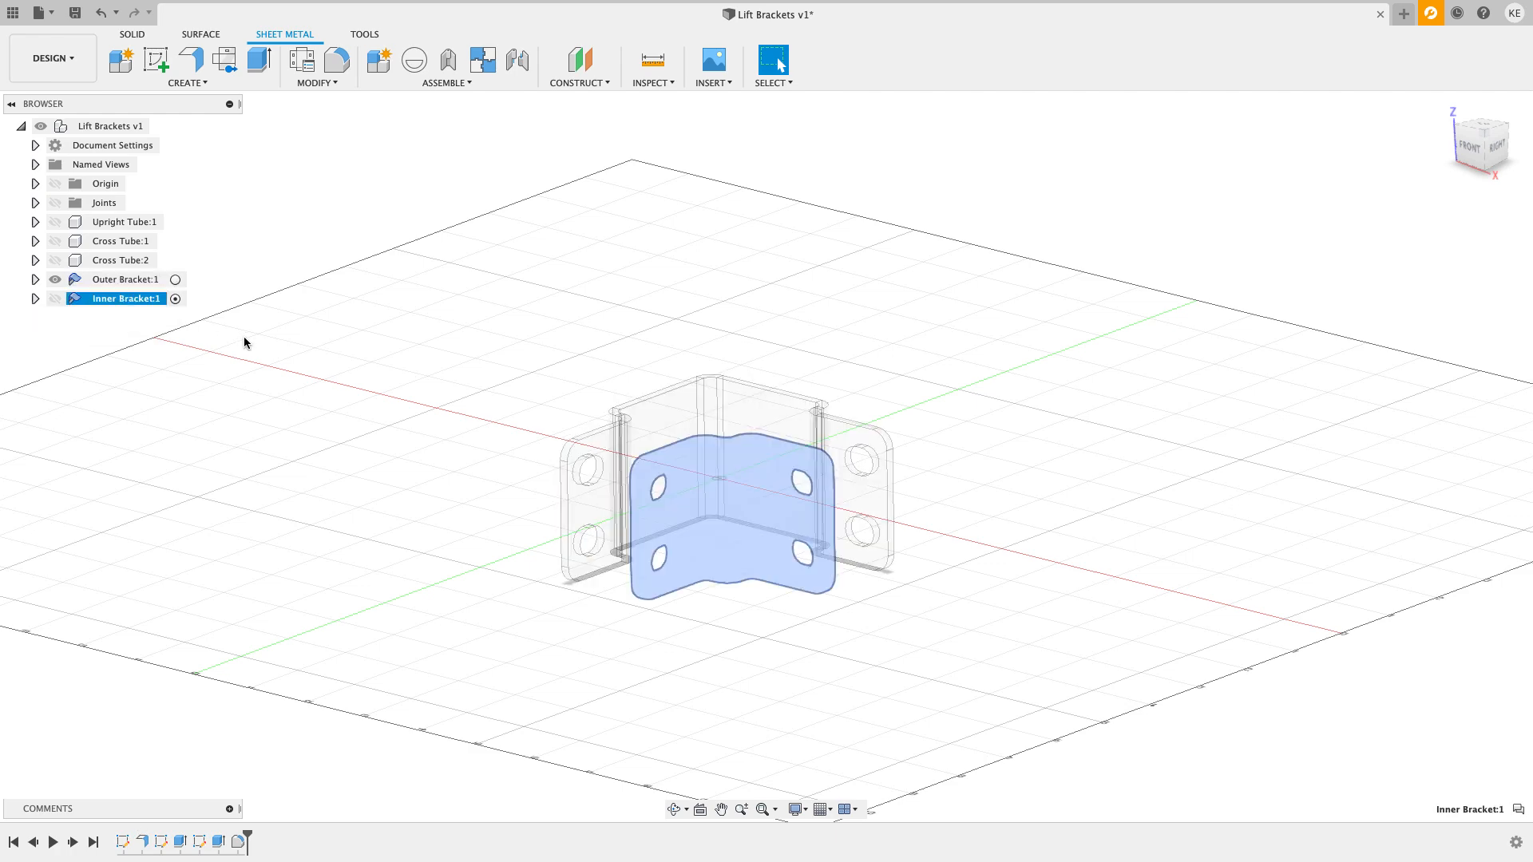
left_click(55, 280)
middle_click_drag(254, 343, 197, 388, "shift")
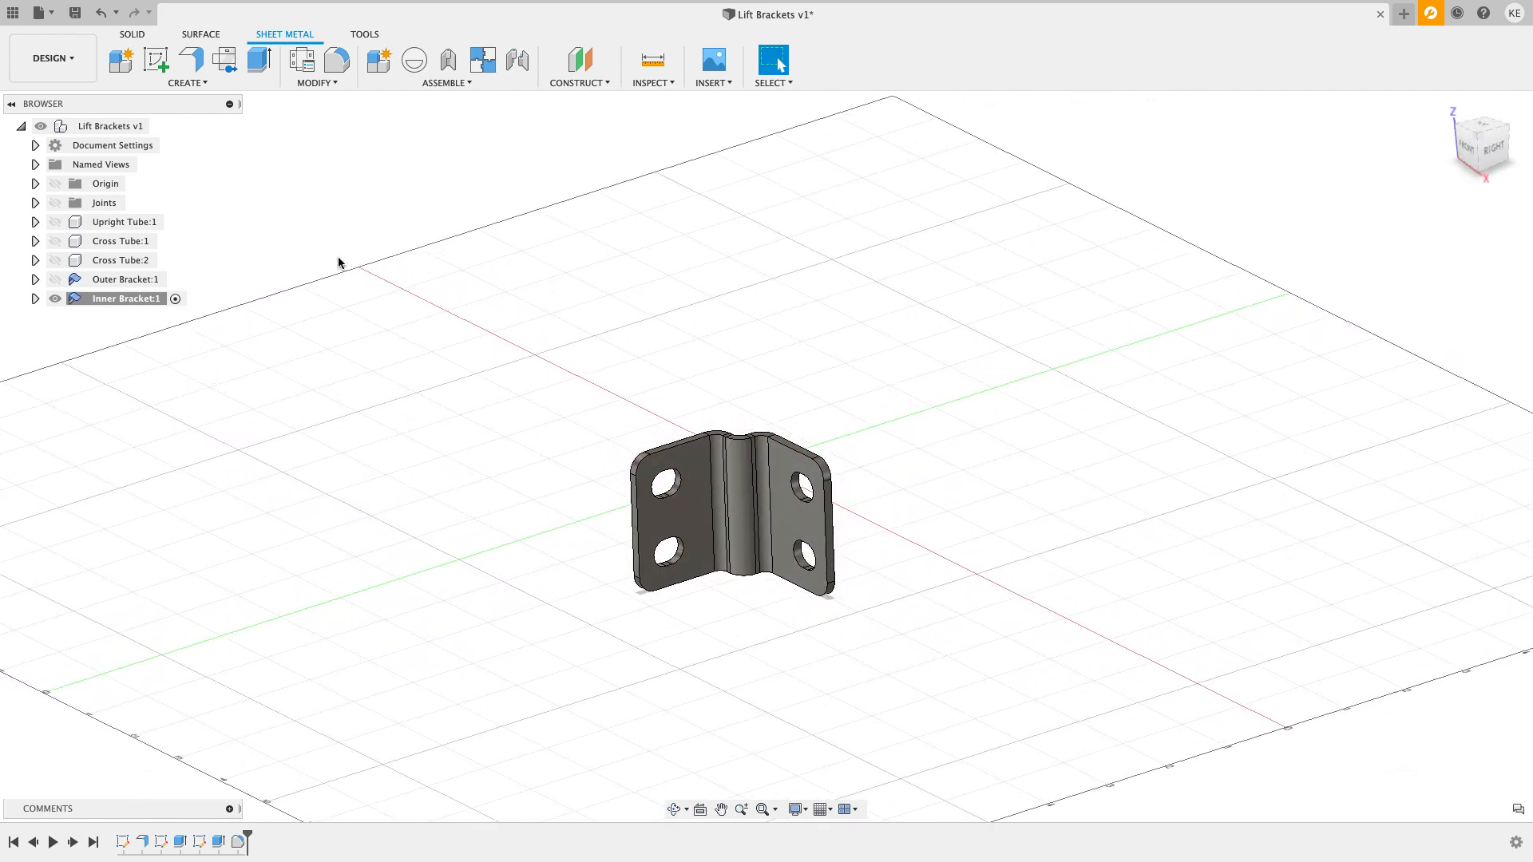
Step: Create the inner bracket's flat pattern with one slotted flange face as the stationary face, and return to the folded model
left_click(302, 59)
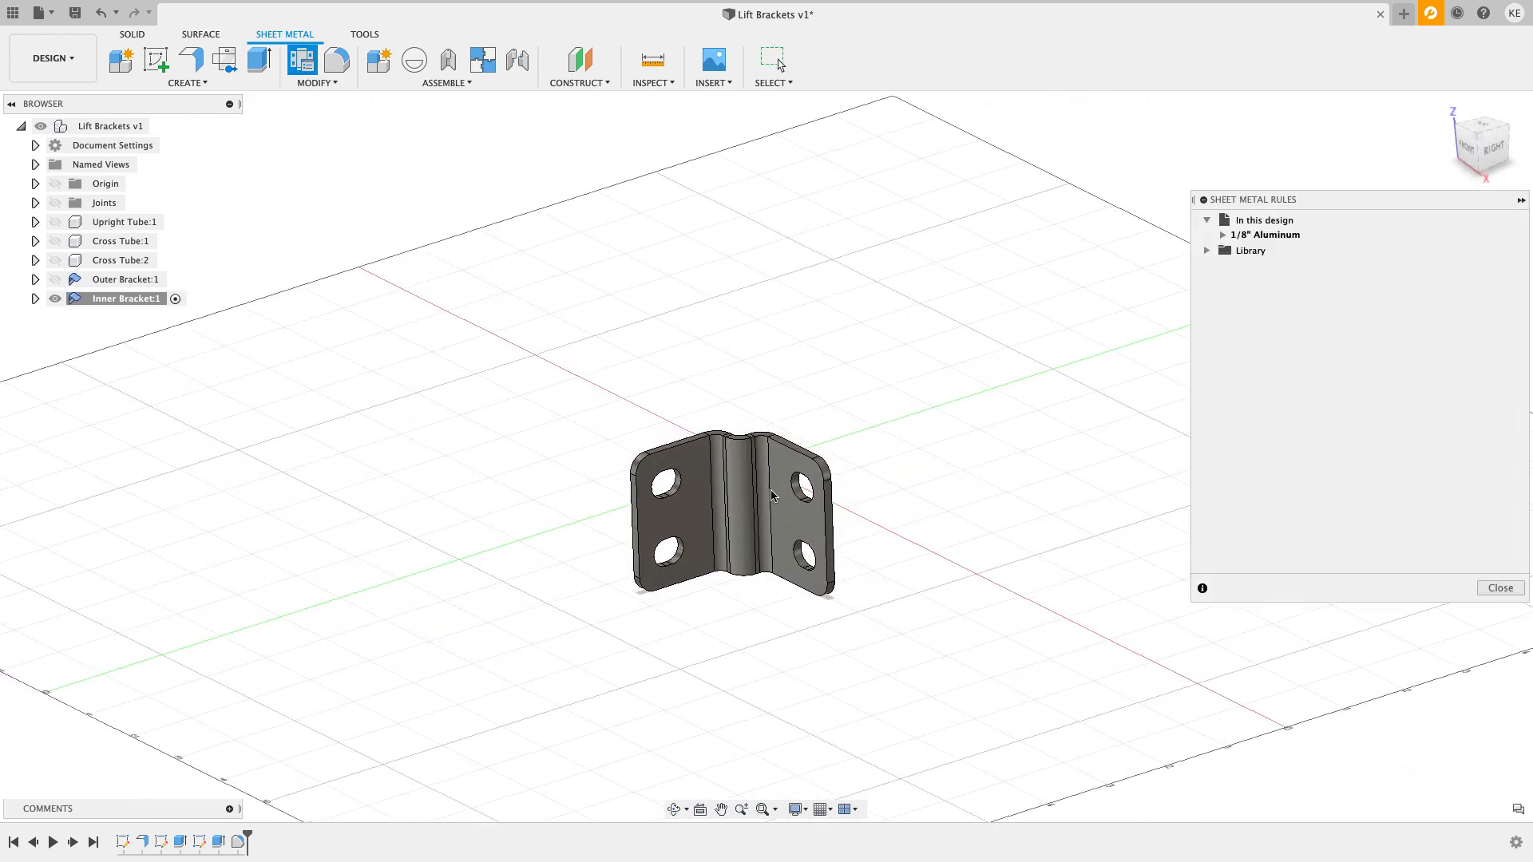
left_click(1500, 588)
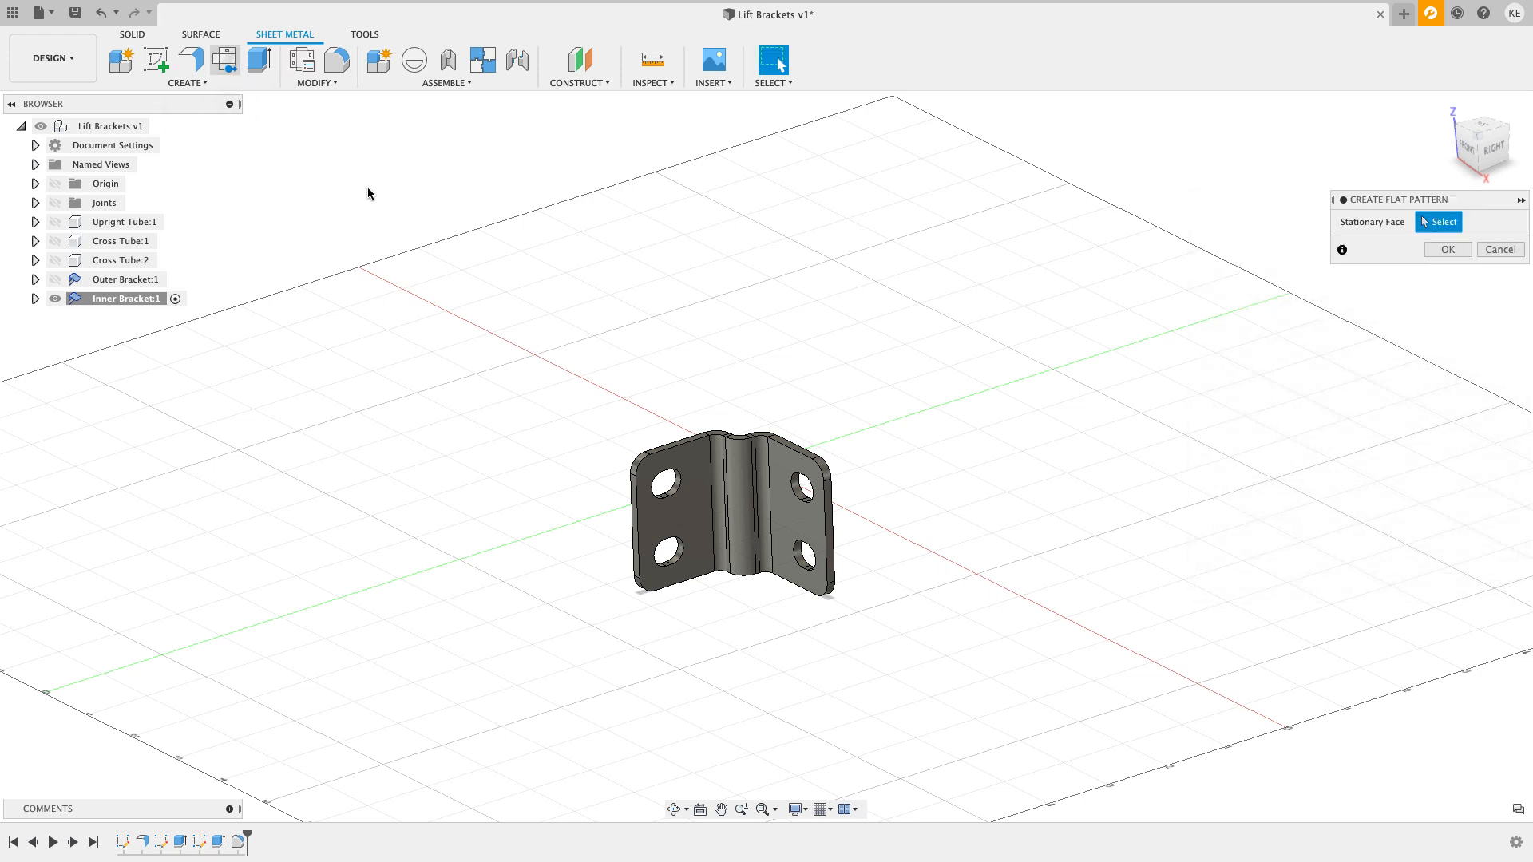
left_click(812, 489)
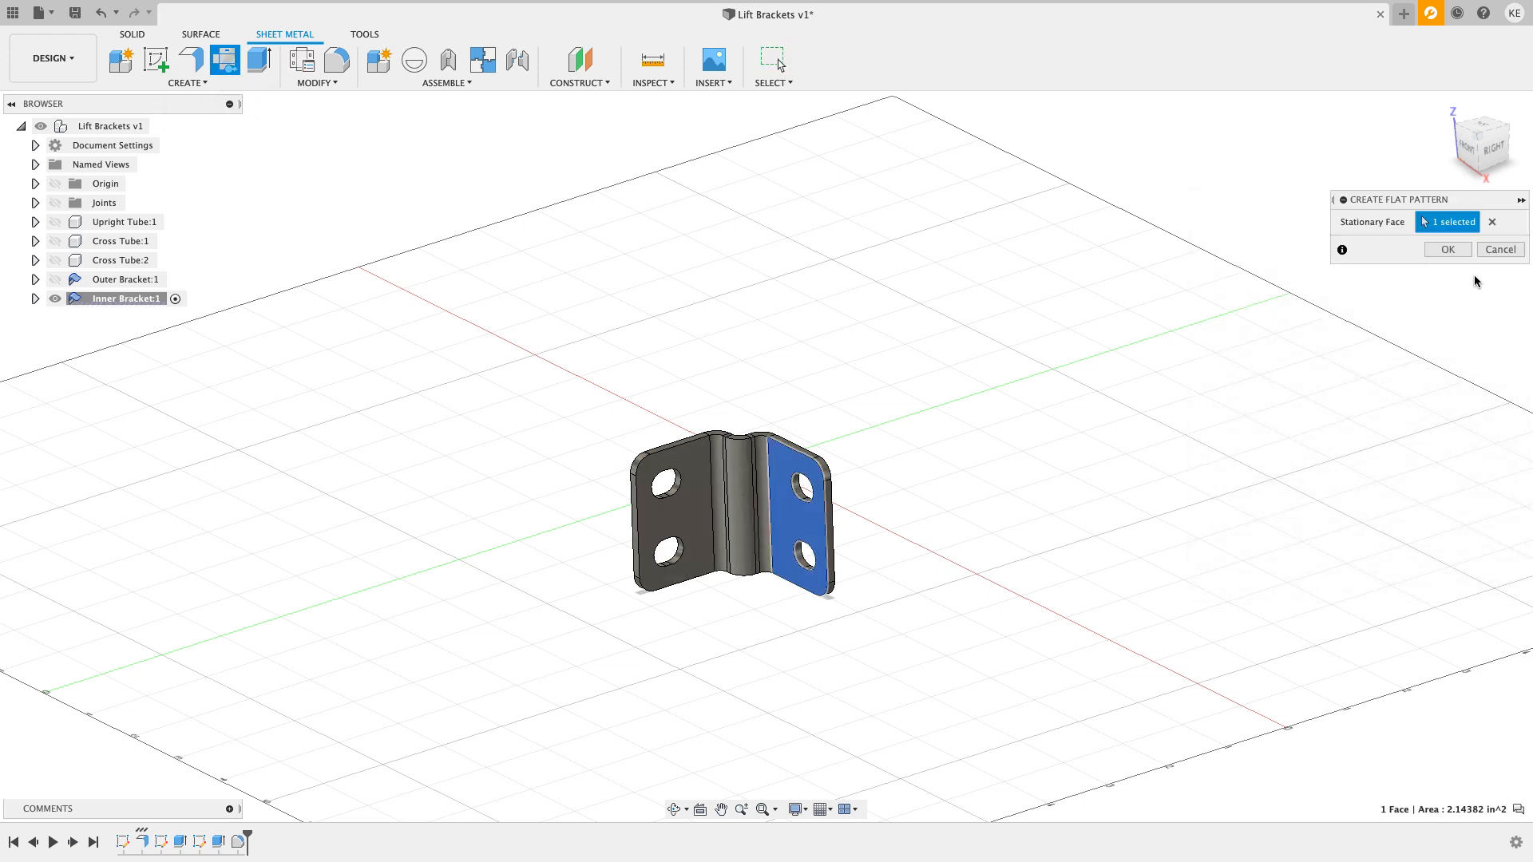
left_click(1447, 249)
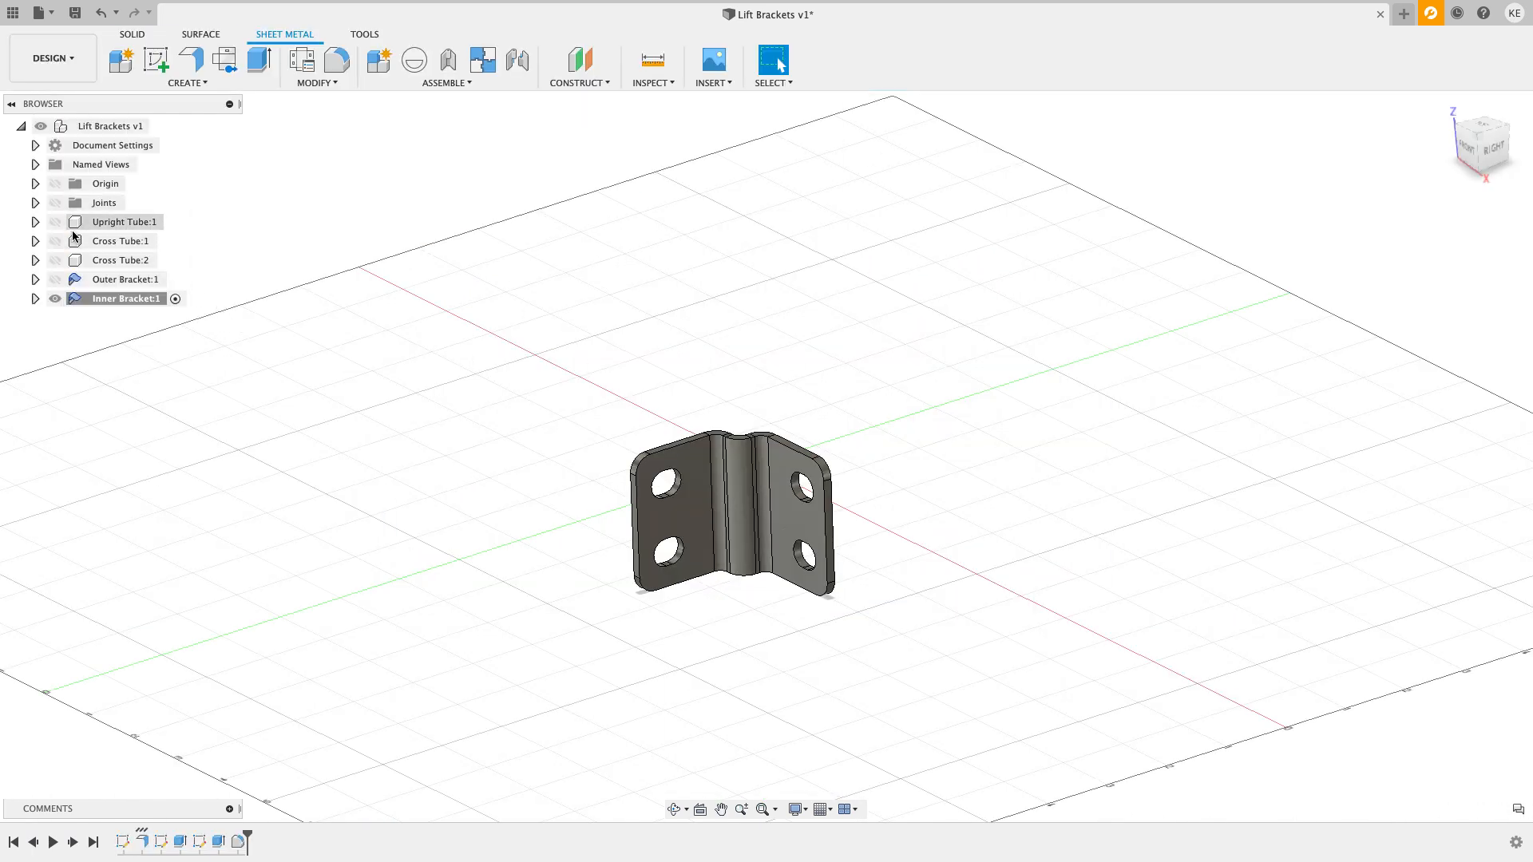
Step: Activate the top-level assembly, show the outer bracket and all three tubes again, and return to the home view
left_click(158, 126)
left_click(54, 280)
left_click(54, 260)
left_click(55, 241)
left_click(55, 222)
middle_click_drag(425, 325, 458, 382, "shift")
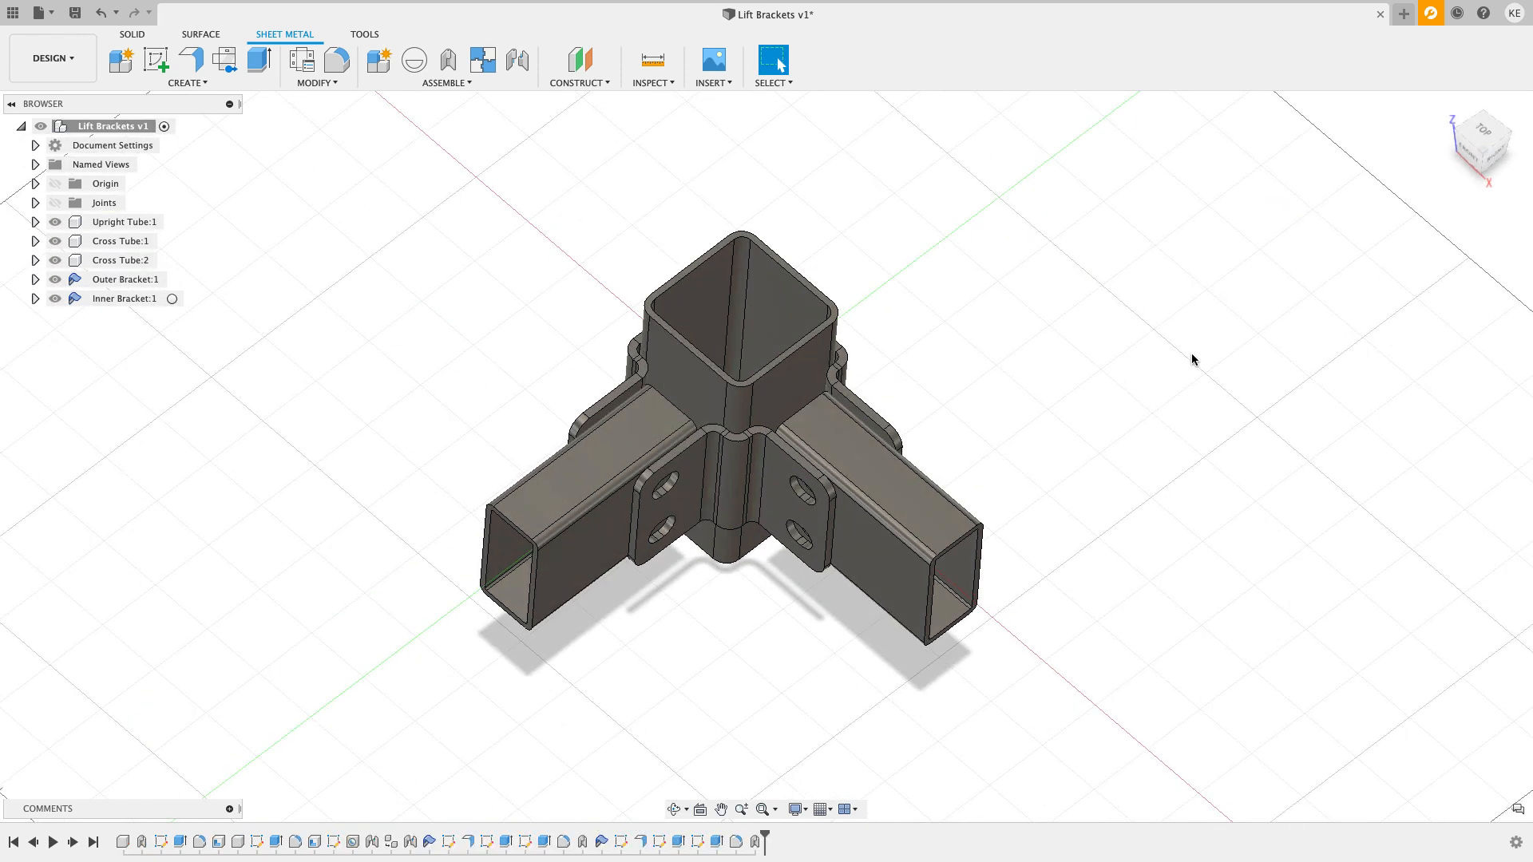
left_click(1480, 162)
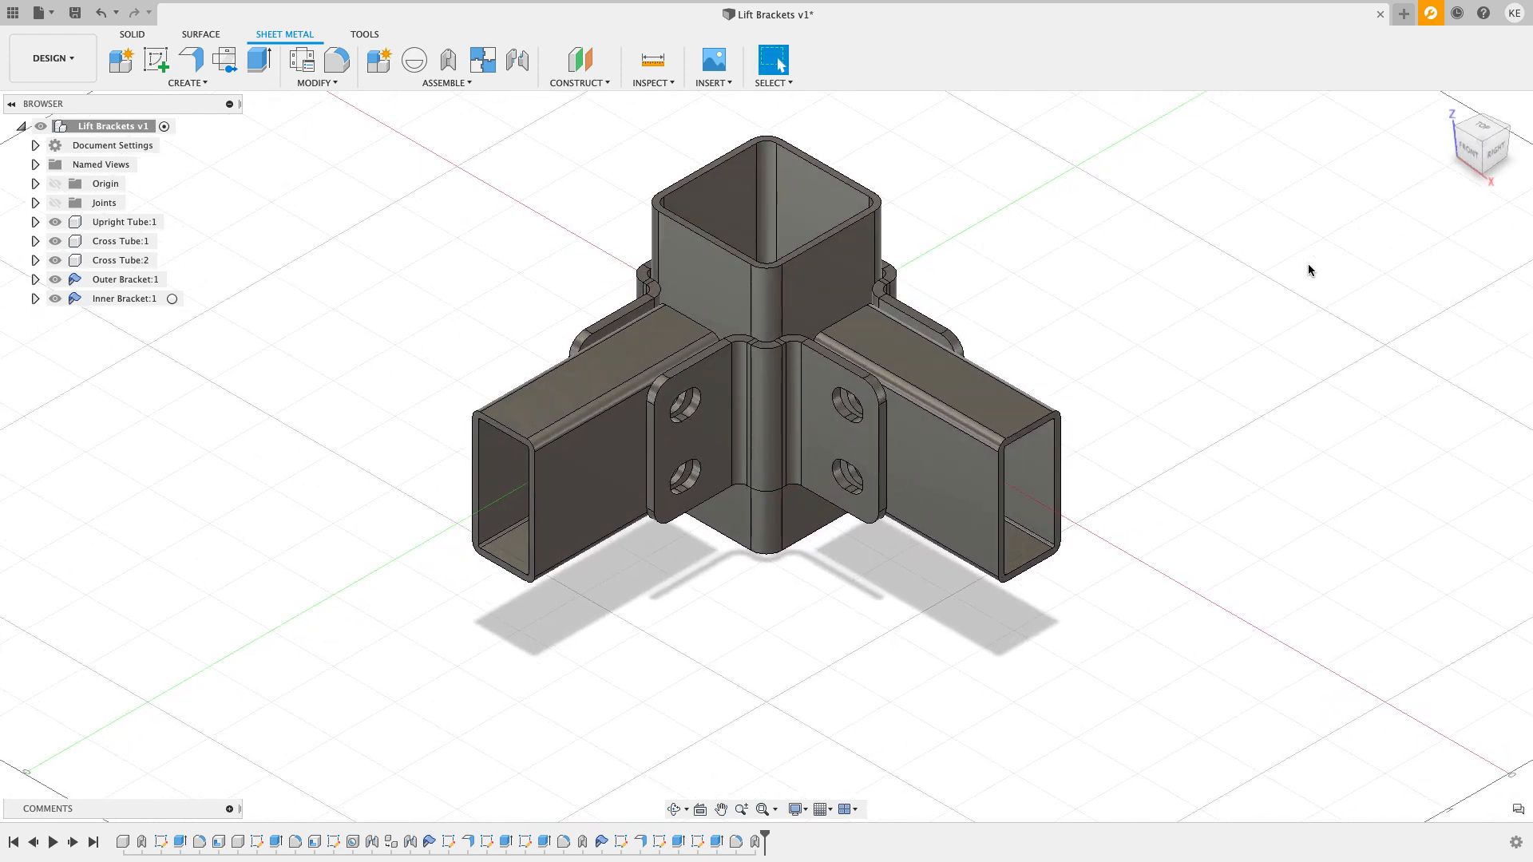